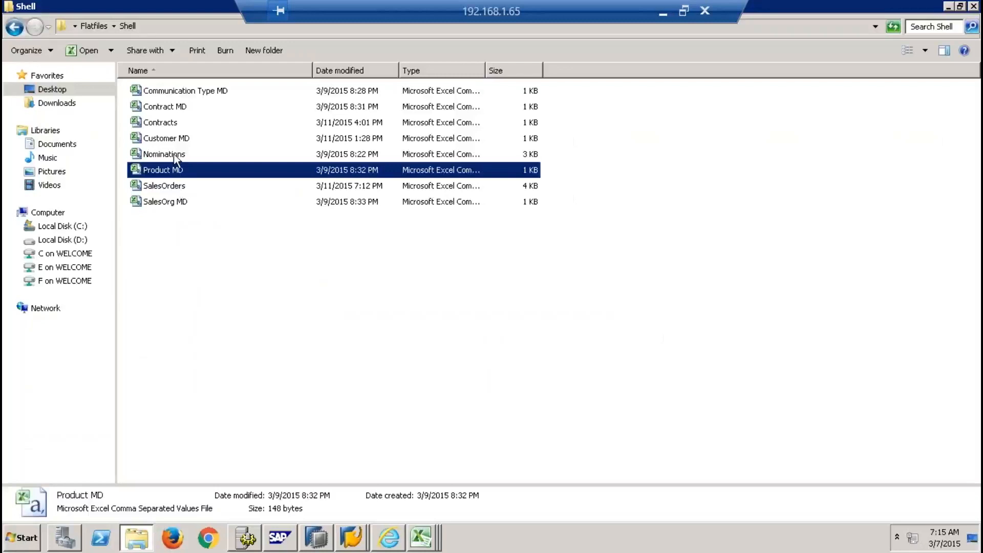
Open the Customer MD, Contracts, Contract MD and Communication Type MD CSVs from the Shell folder in Excel
key("alt+Tab")
key("alt+Tab")
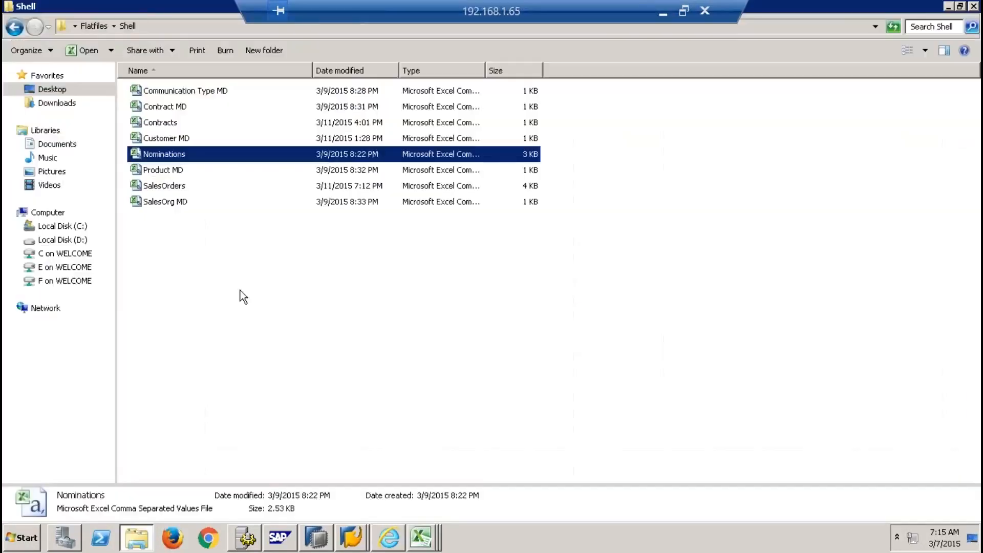
double_click(167, 139)
key("alt+Tab")
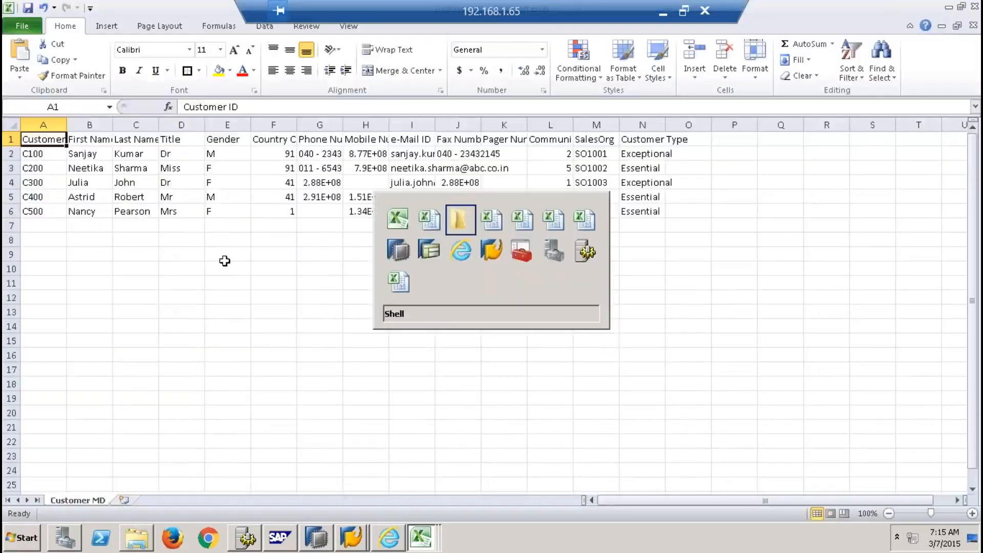
double_click(171, 121)
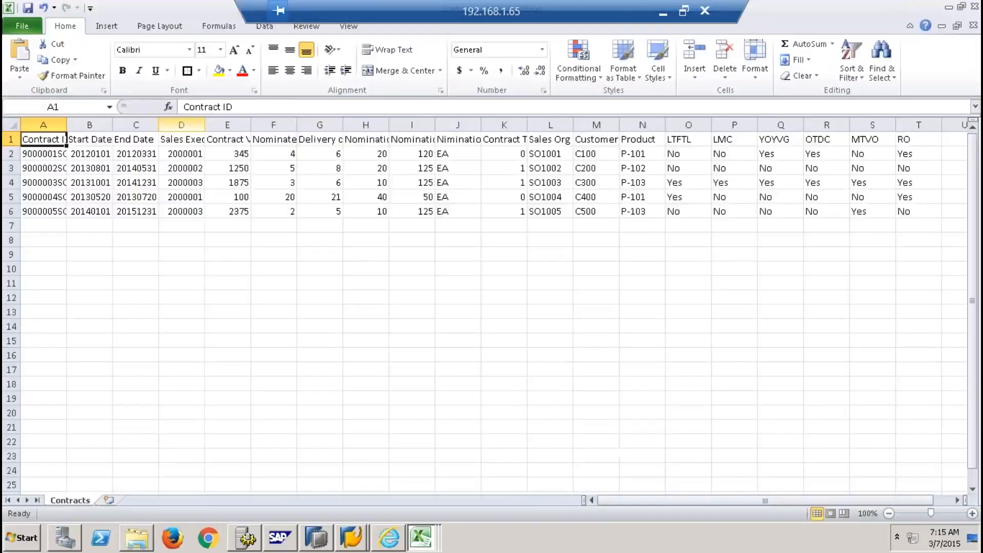
key("alt+Tab")
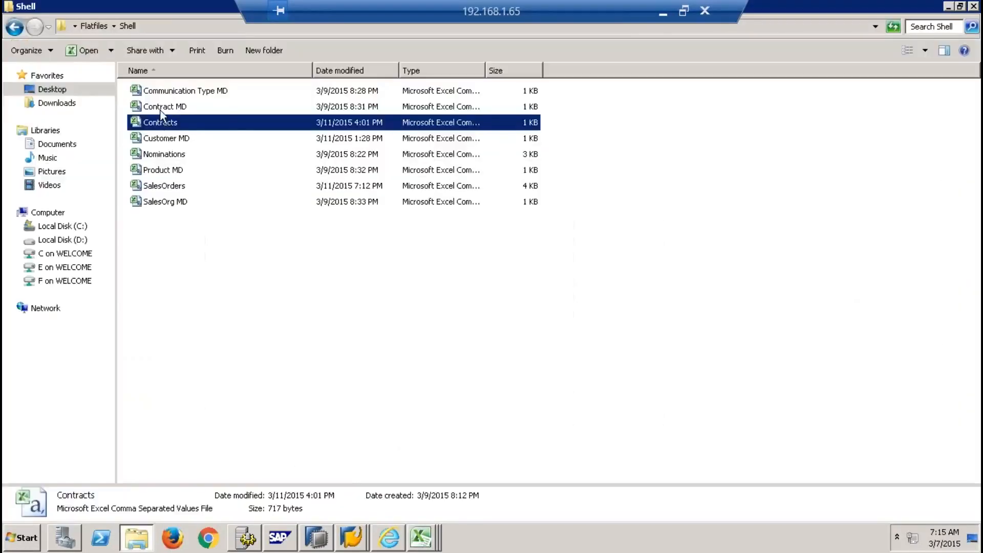
double_click(161, 108)
key("alt+Tab")
double_click(200, 94)
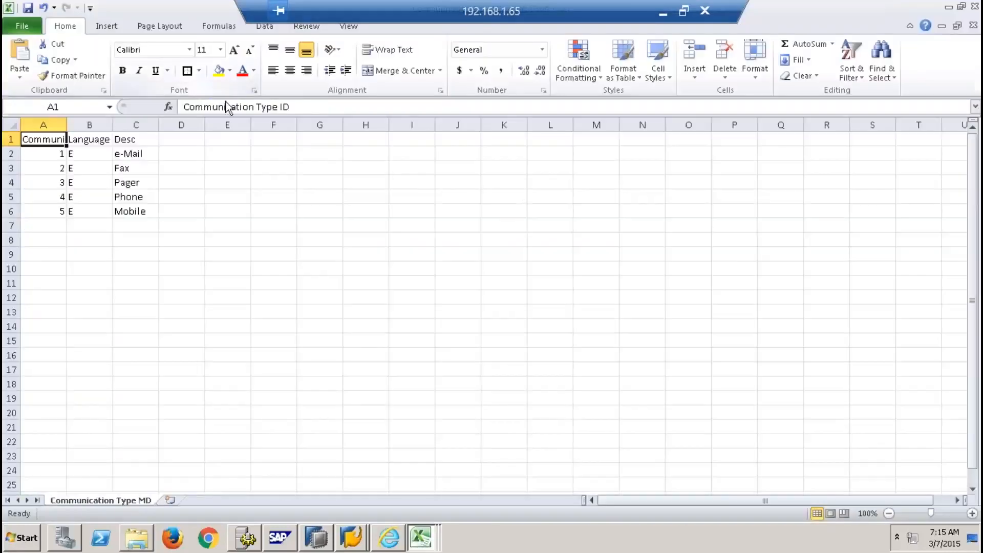
Close the Communication Type MD workbook and look through the SalesOrders, Nominations and Contracts workbooks
left_click(973, 25)
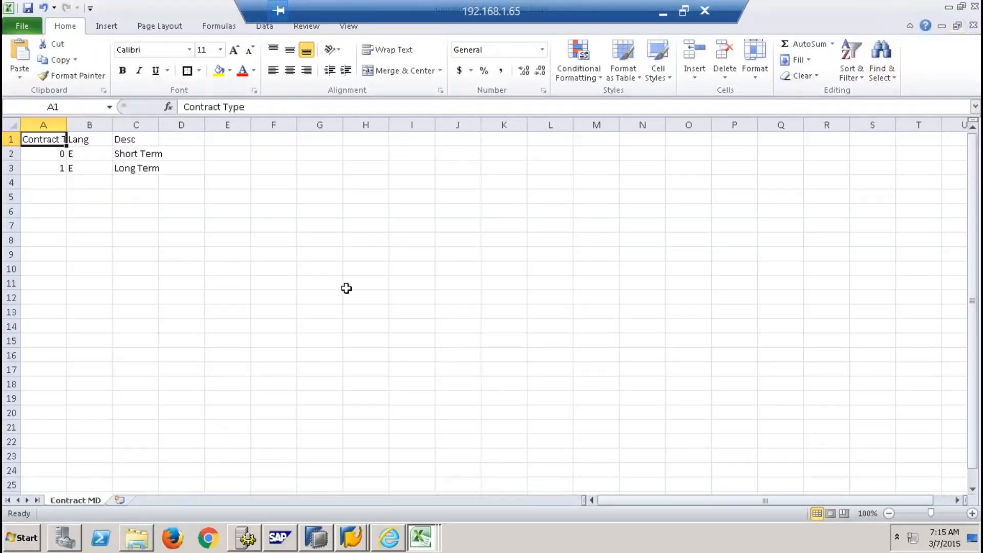
left_click(424, 538)
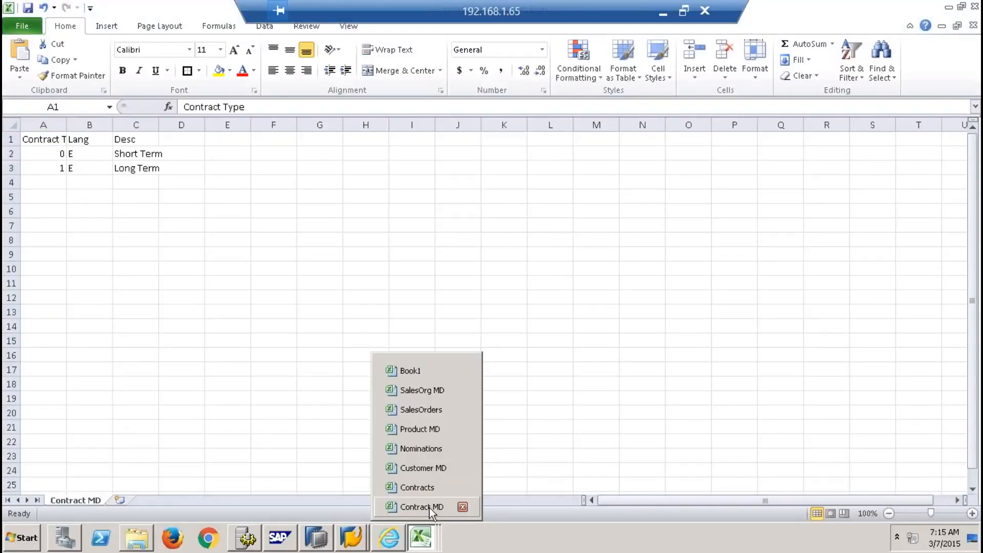
left_click(423, 409)
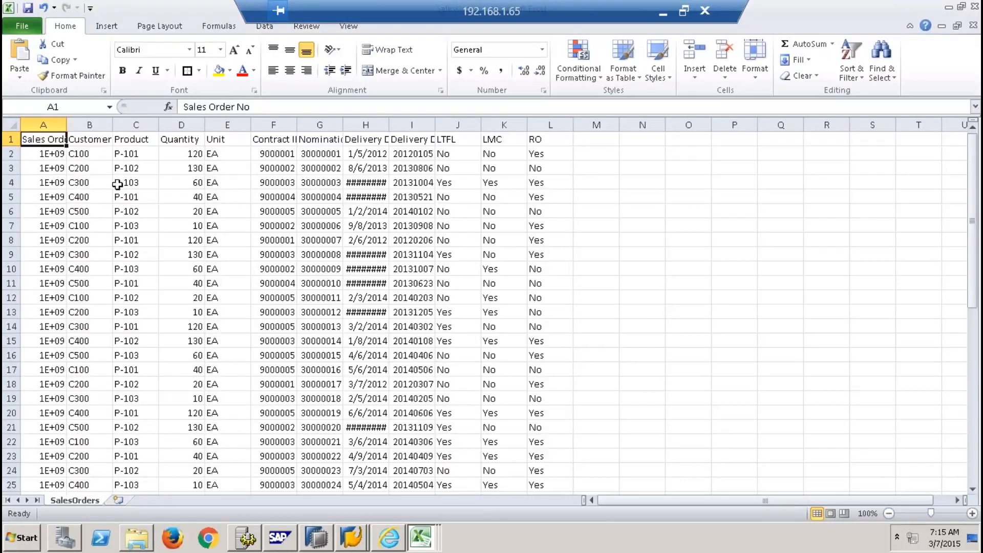
left_click(422, 538)
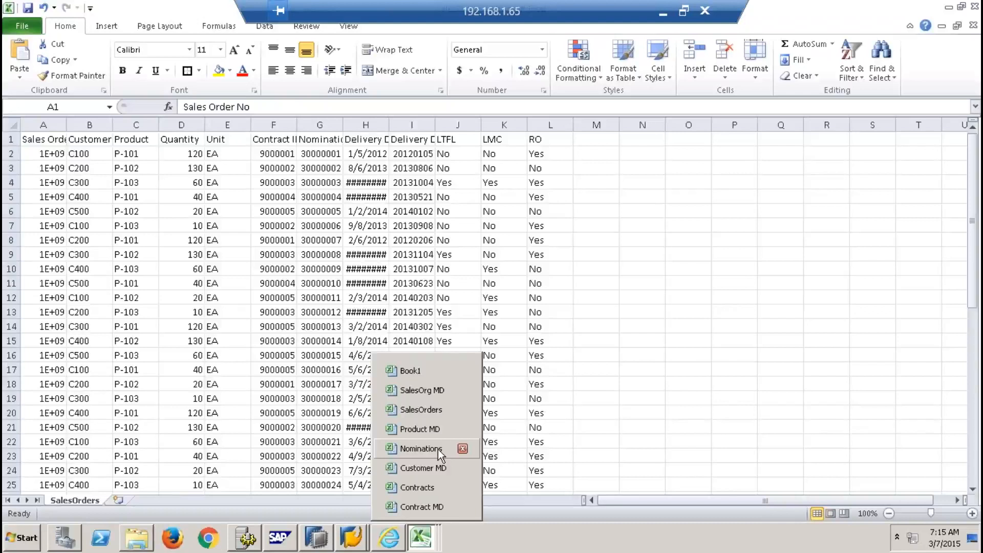
left_click(421, 449)
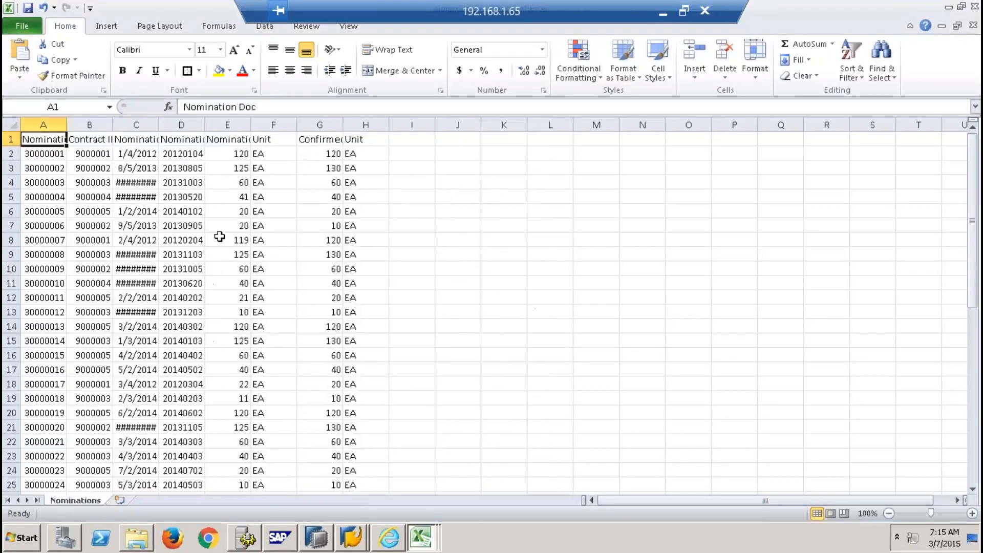
mouse_move(421, 537)
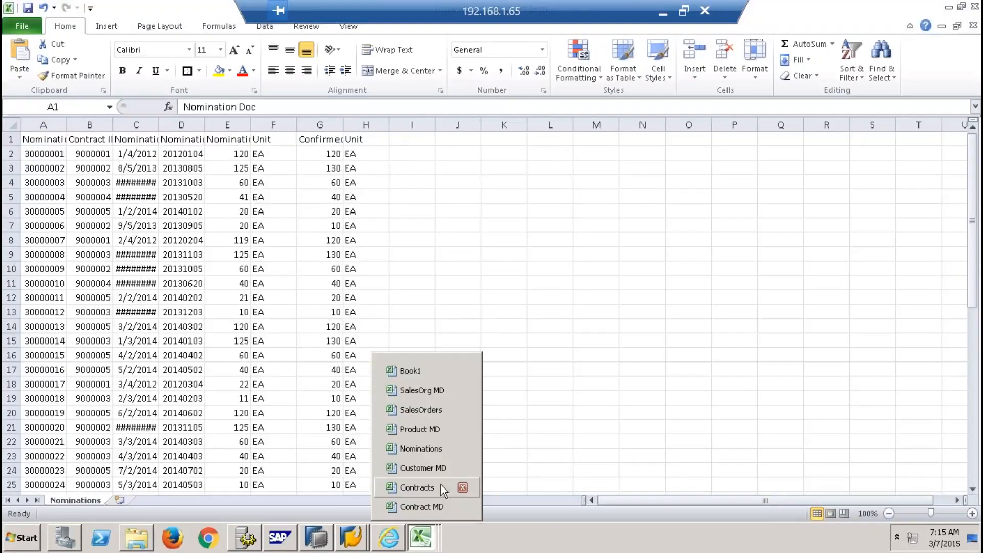
left_click(425, 489)
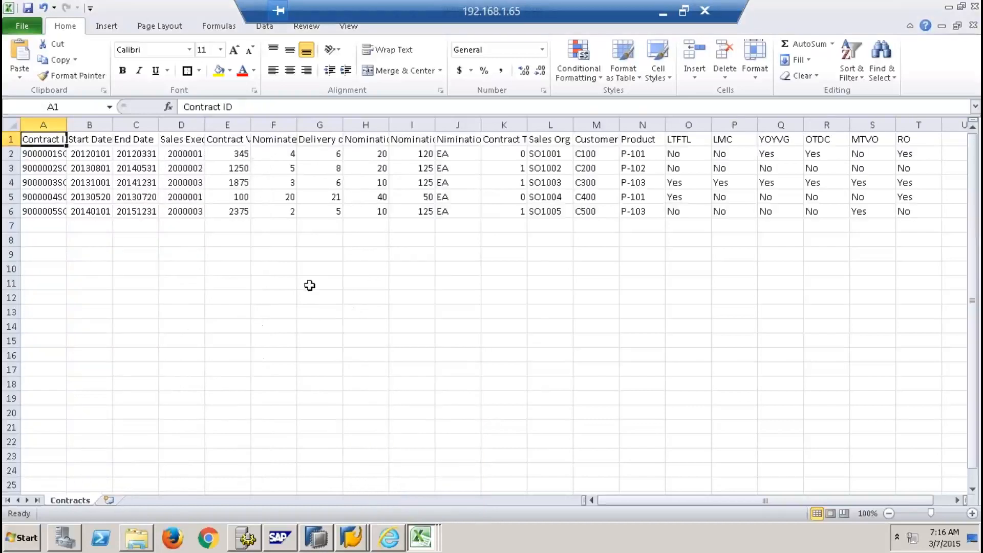
Review Contract MD data in A1:C3, then the Product MD and Customer MD workbooks, and bring up SAP HANA Studio
mouse_move(429, 538)
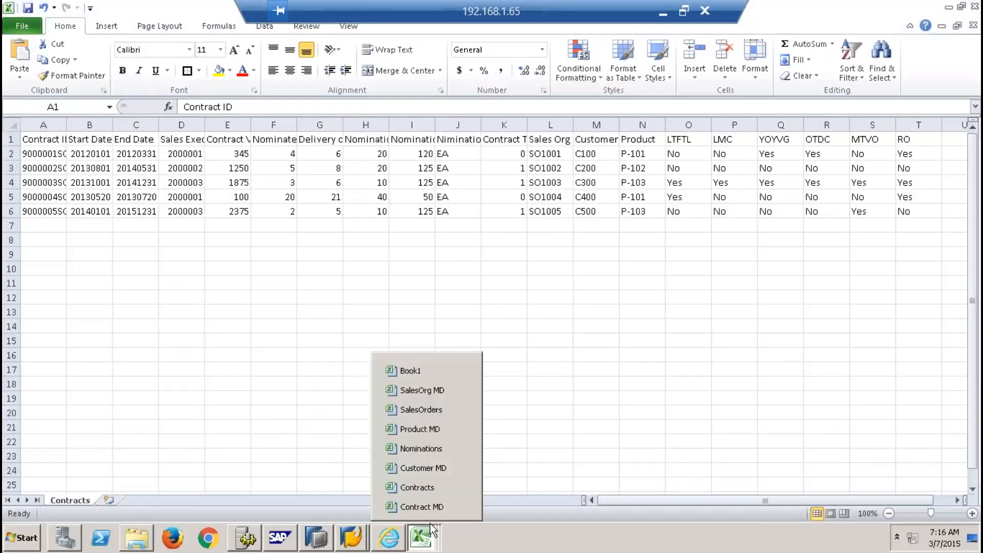
left_click(429, 512)
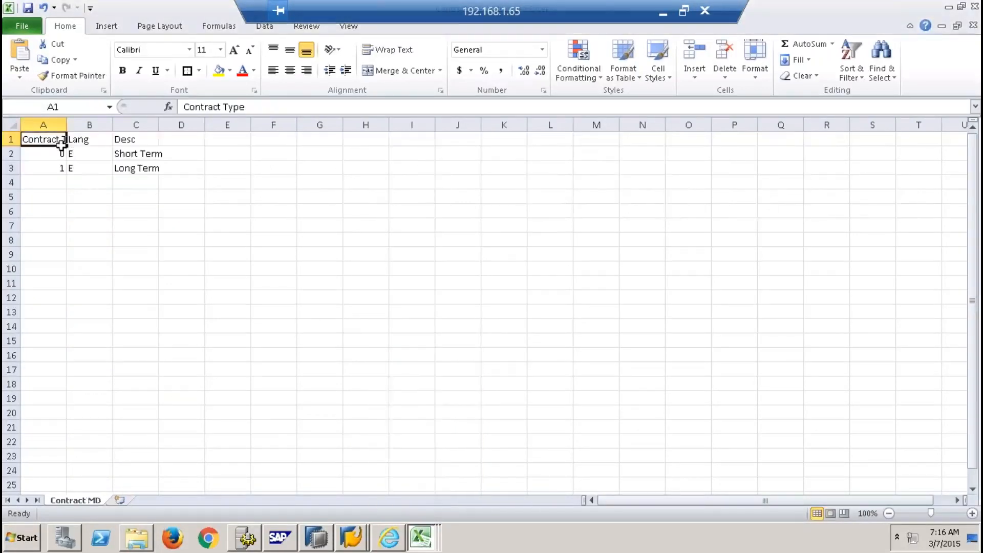
left_click_drag(60, 139, 146, 165)
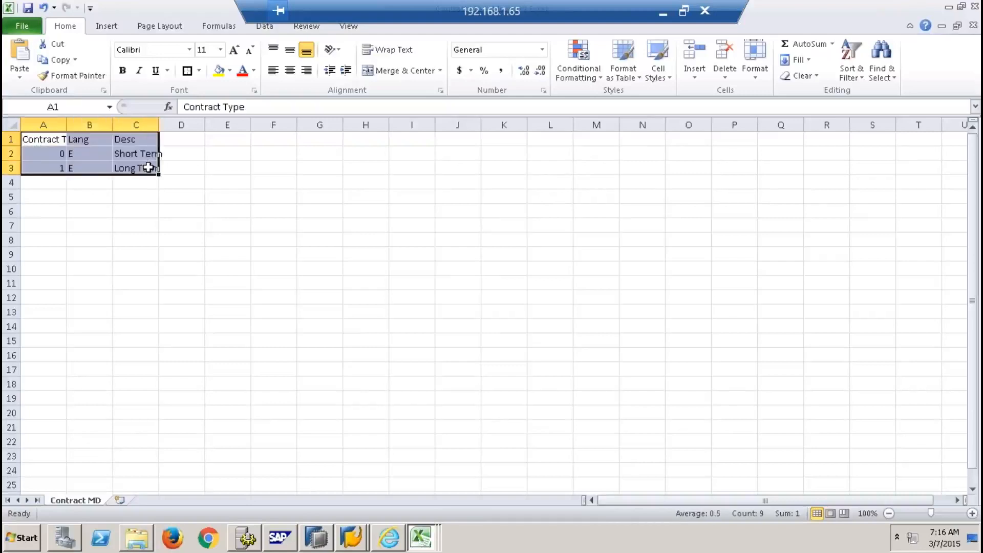
mouse_move(417, 537)
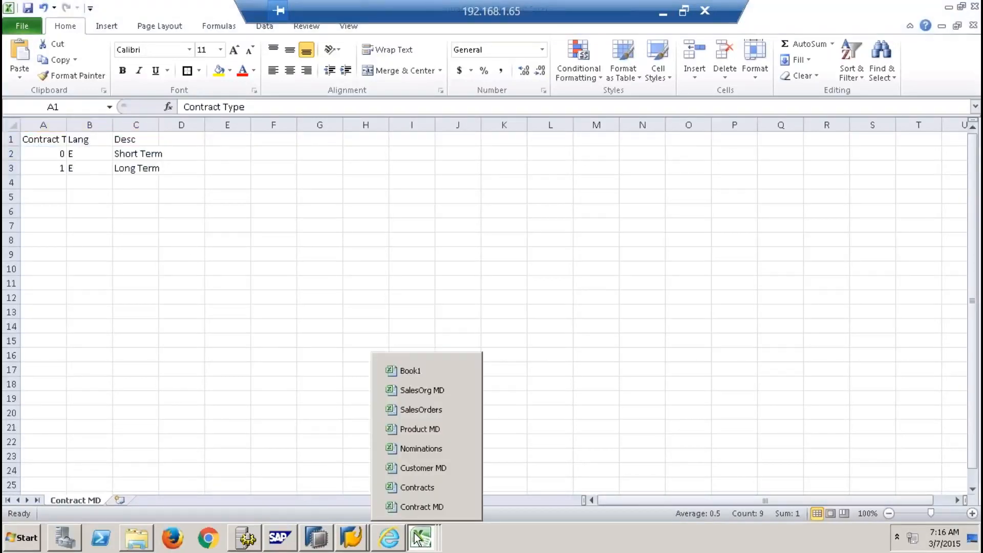
left_click(425, 430)
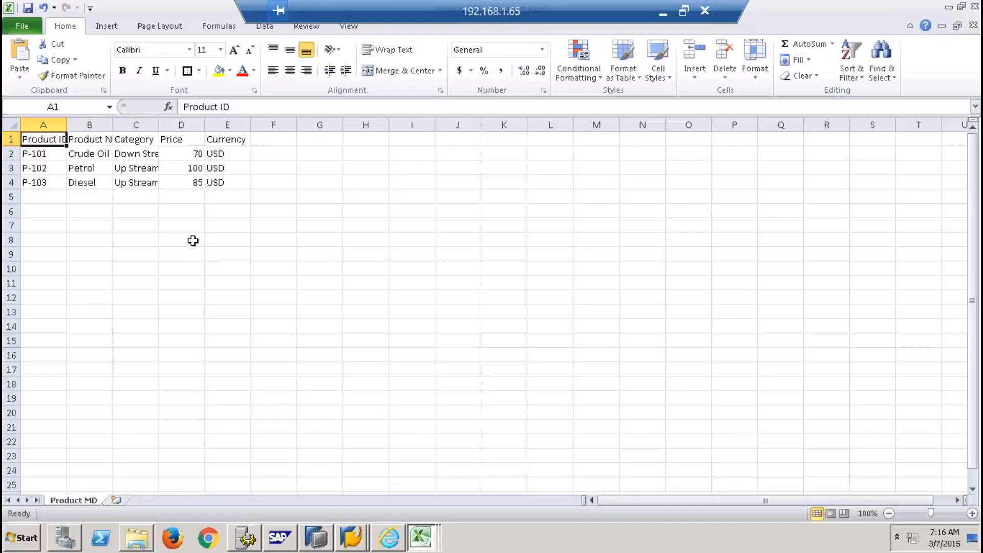
mouse_move(424, 543)
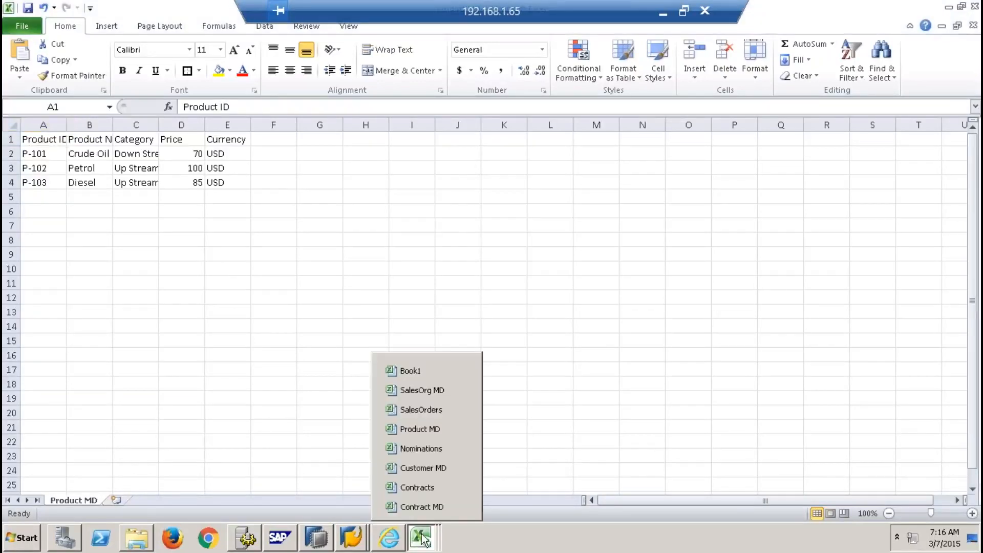
left_click(435, 467)
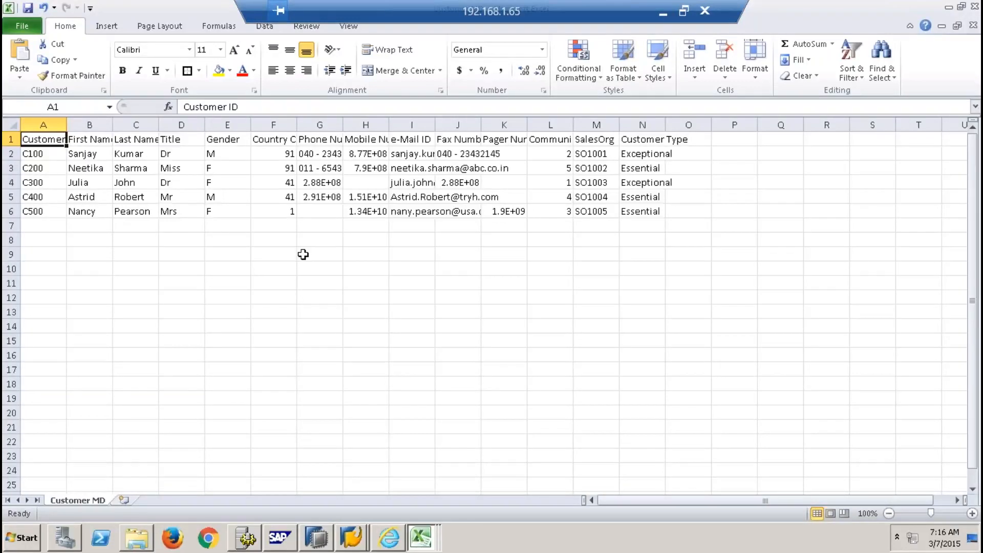
left_click(316, 538)
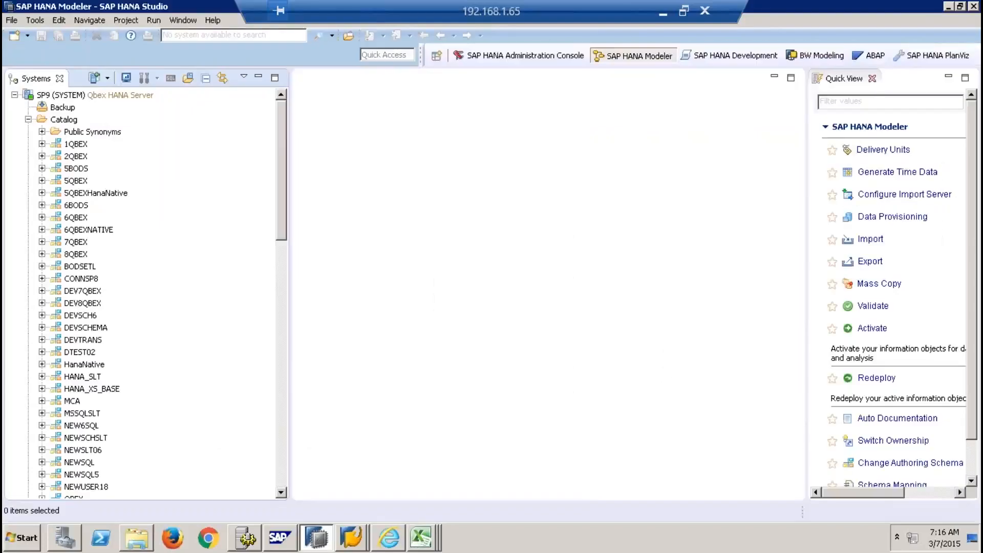
Close the Quick View list, collapse the Catalog, and open an SQL console on the SP9 system
left_click(871, 78)
left_click(29, 119)
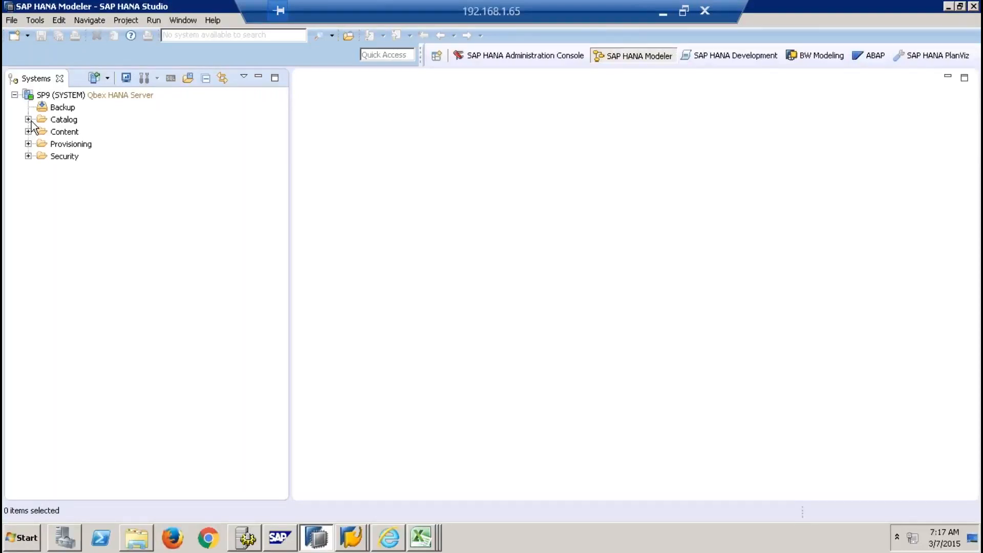
left_click(78, 95)
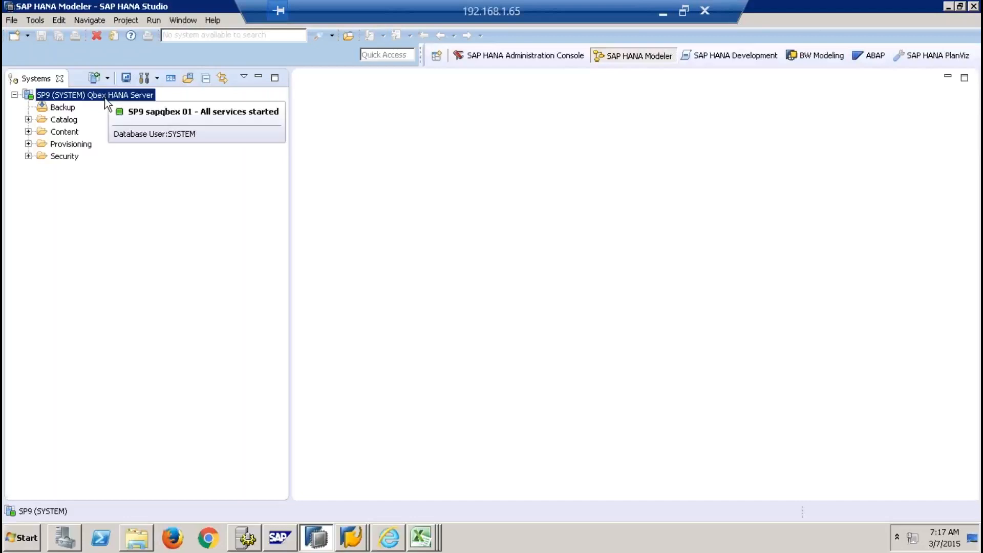
left_click(171, 78)
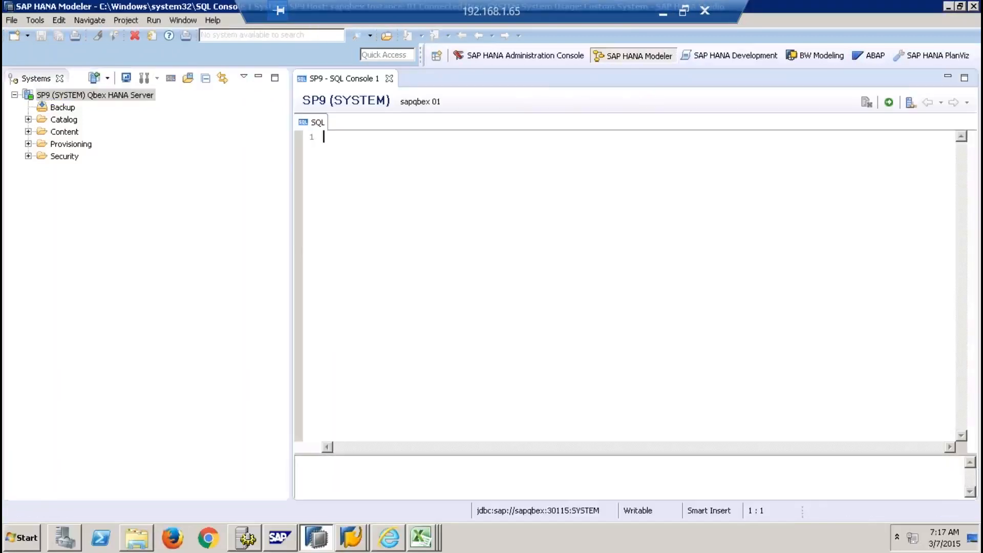
Set the editor text font to Courier New 16 and enter CREATE SCHEMA "9QBEX"; in the SQL console
key("Return")
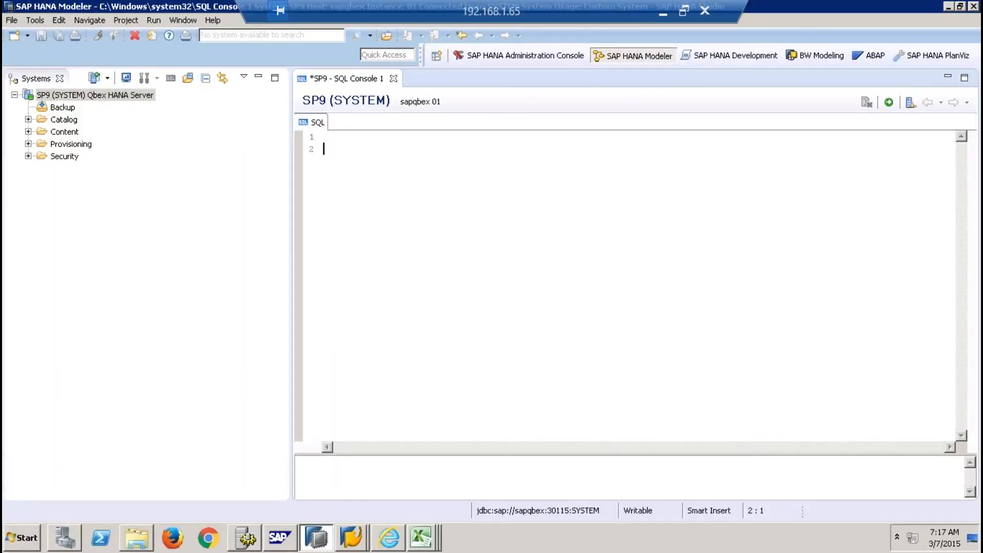
right_click(441, 204)
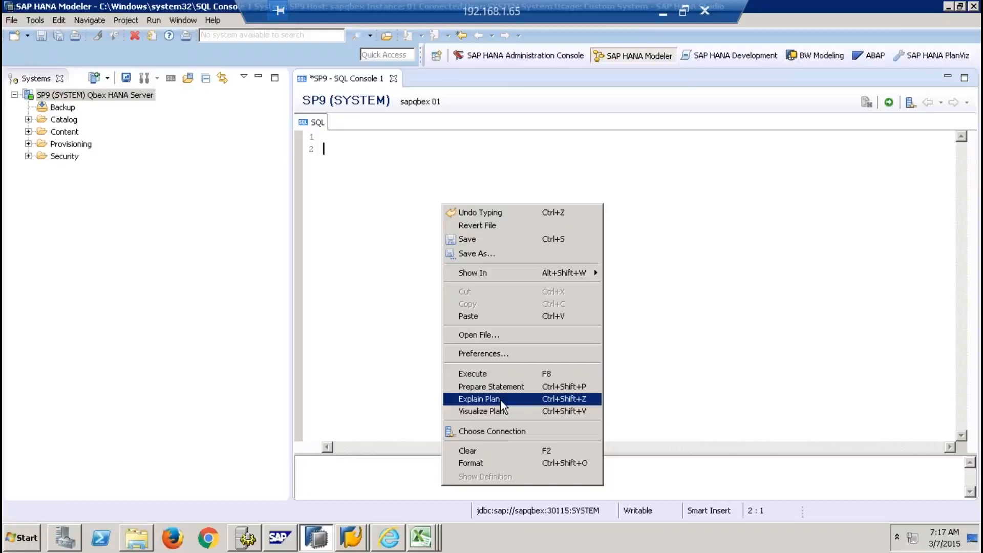
left_click(498, 353)
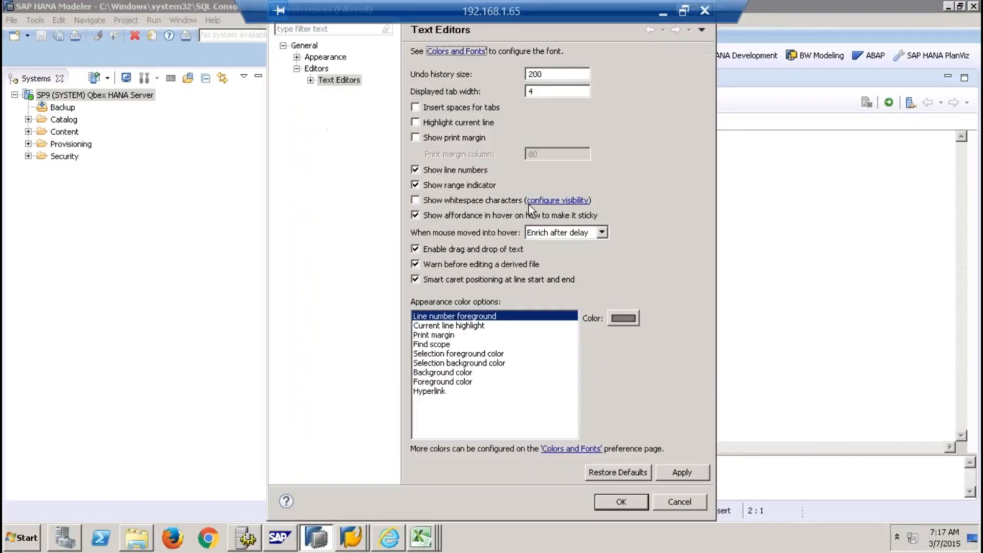
left_click(458, 54)
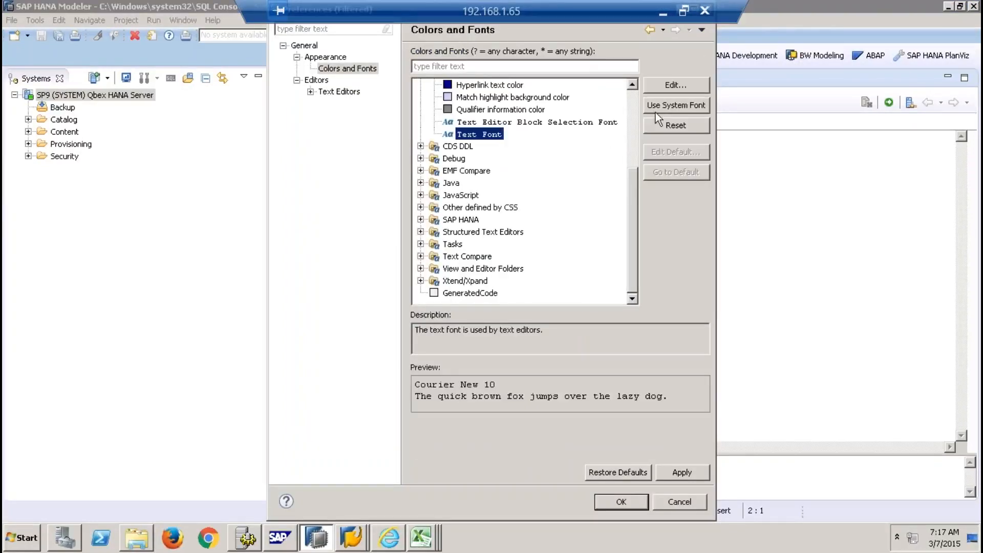
left_click(675, 85)
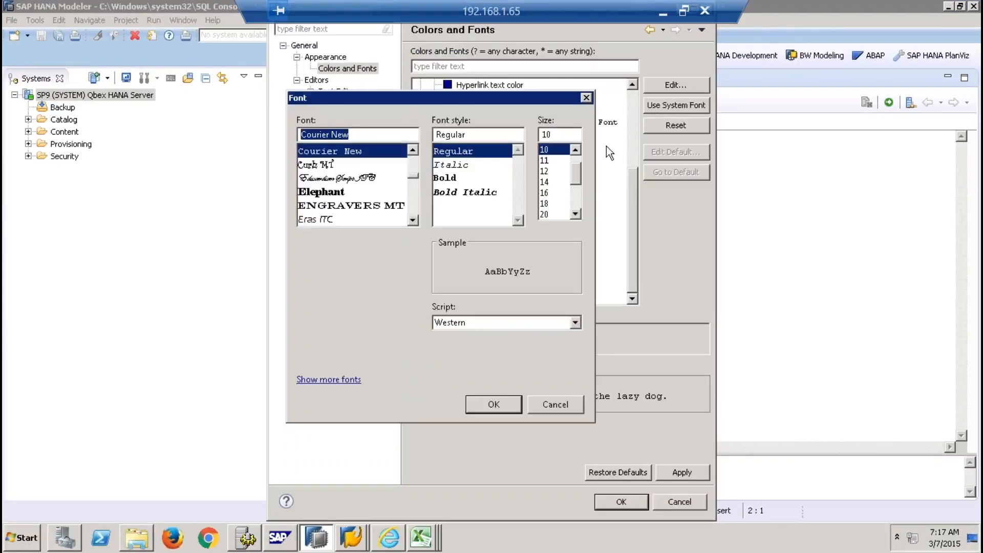
left_click(548, 192)
left_click(494, 403)
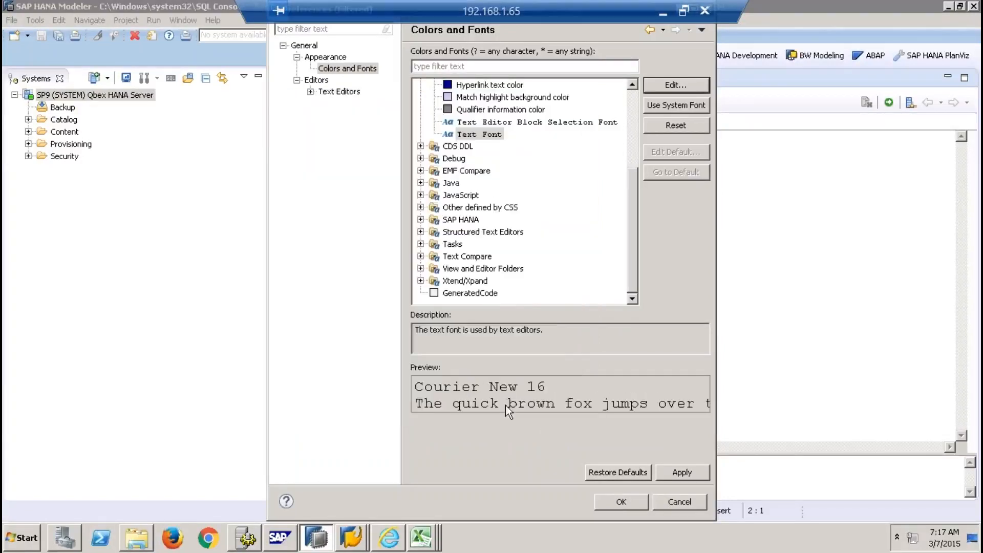
left_click(621, 502)
type("CREATE SCHEMA \"")
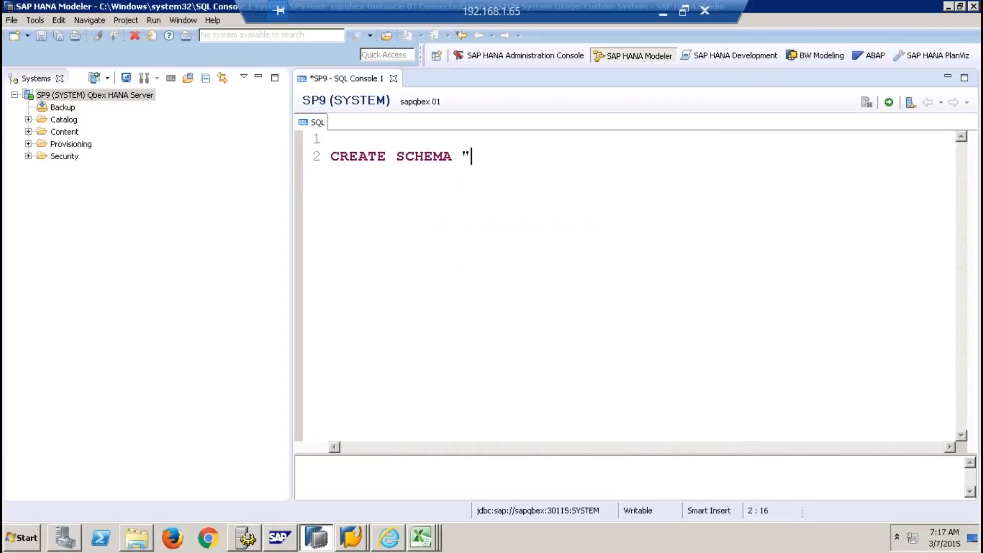
type("9QBEX\";")
Select the whole CREATE SCHEMA "9QBEX"; statement and execute it, getting 0 rows affected
left_click(357, 159)
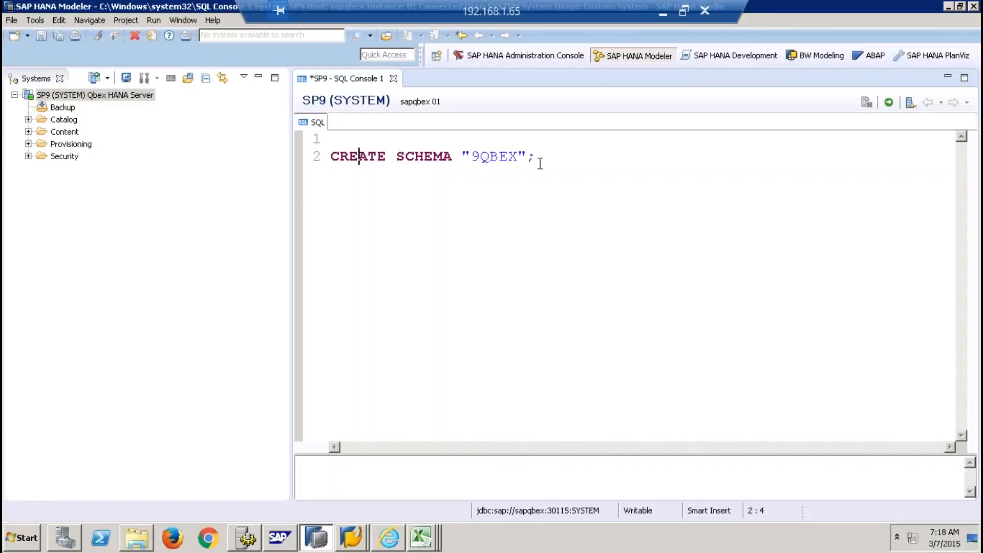
left_click_drag(542, 158, 329, 159)
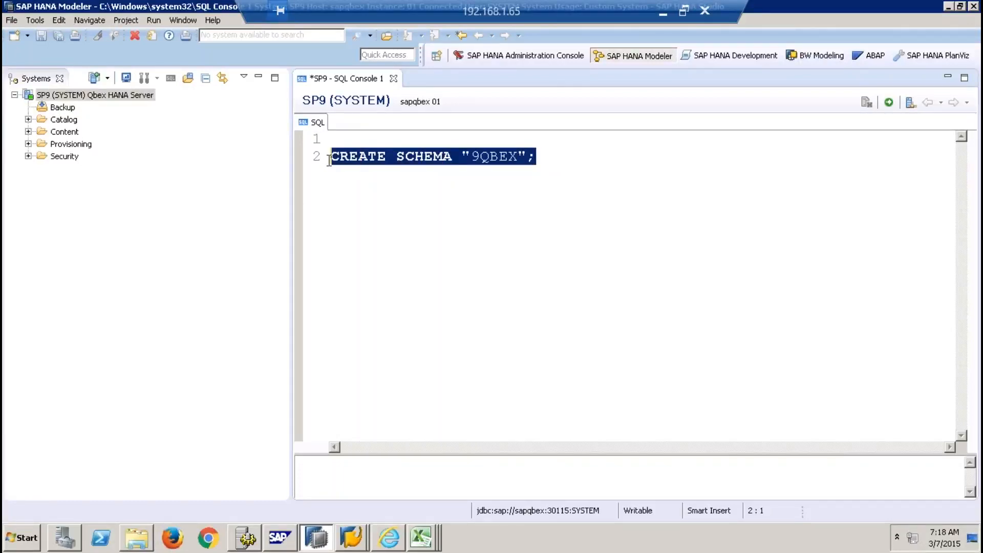
left_click(471, 158)
left_click_drag(477, 160, 465, 157)
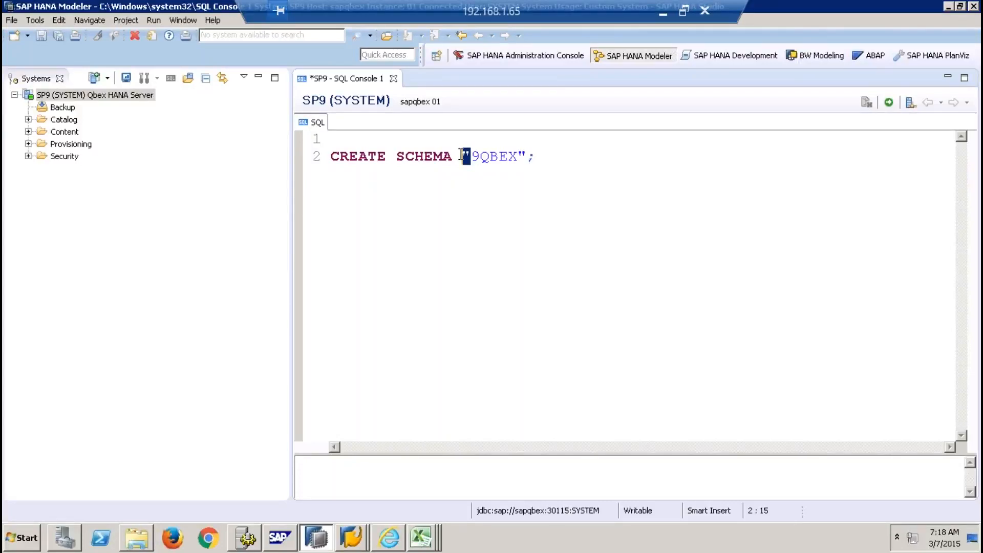
left_click_drag(588, 156, 316, 155)
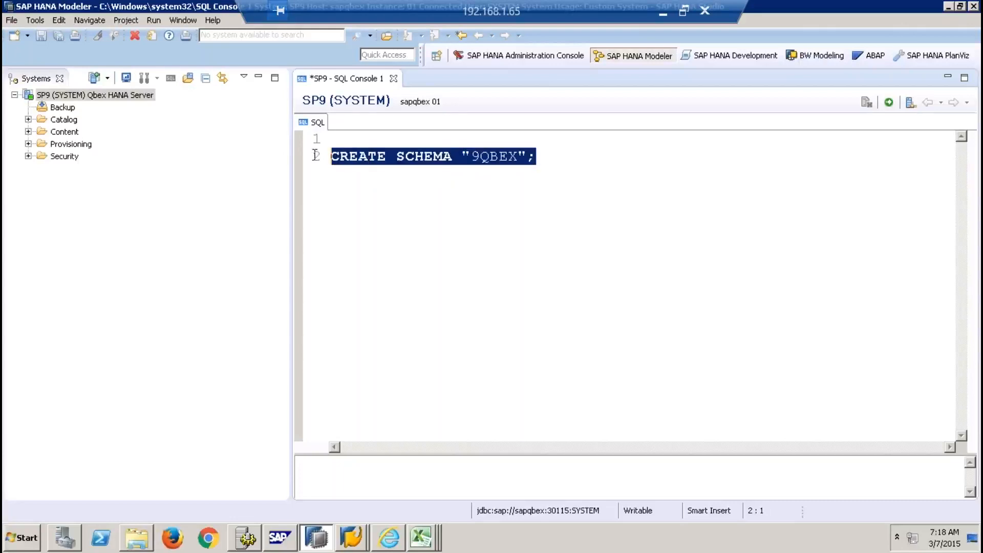
left_click(889, 102)
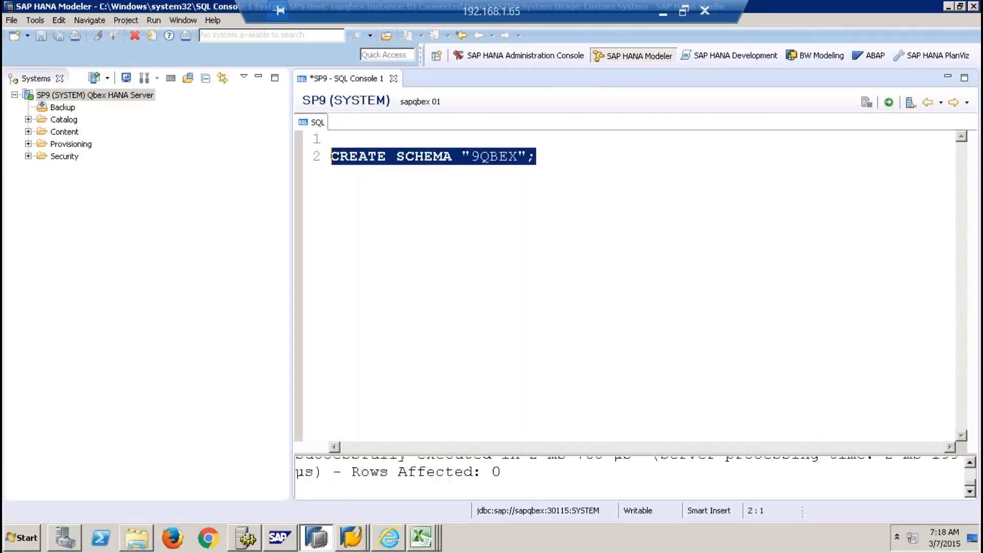
Expand and refresh the SP9 Catalog, then select the newly listed 9QBEX schema
left_click(65, 122)
right_click(67, 124)
left_click(28, 120)
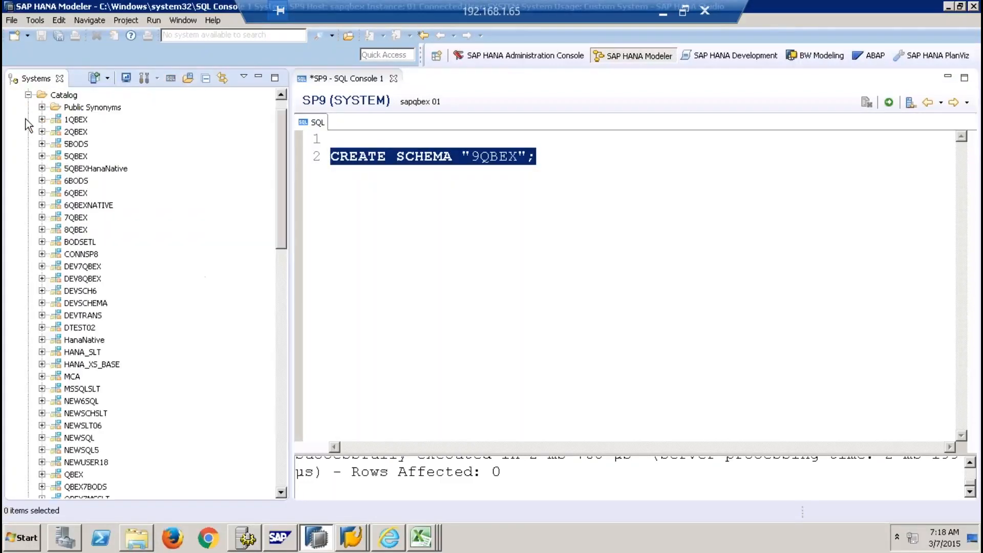
right_click(69, 95)
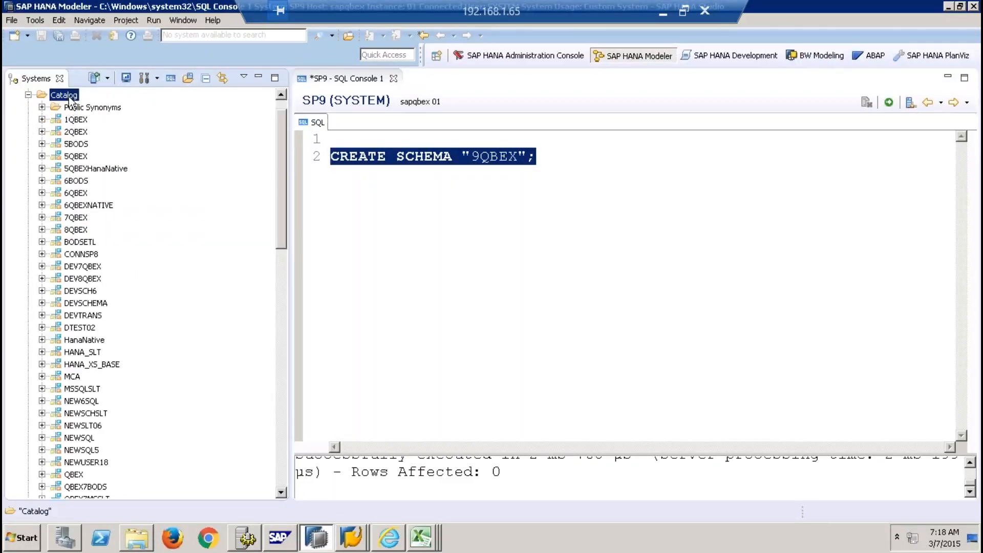
left_click(106, 160)
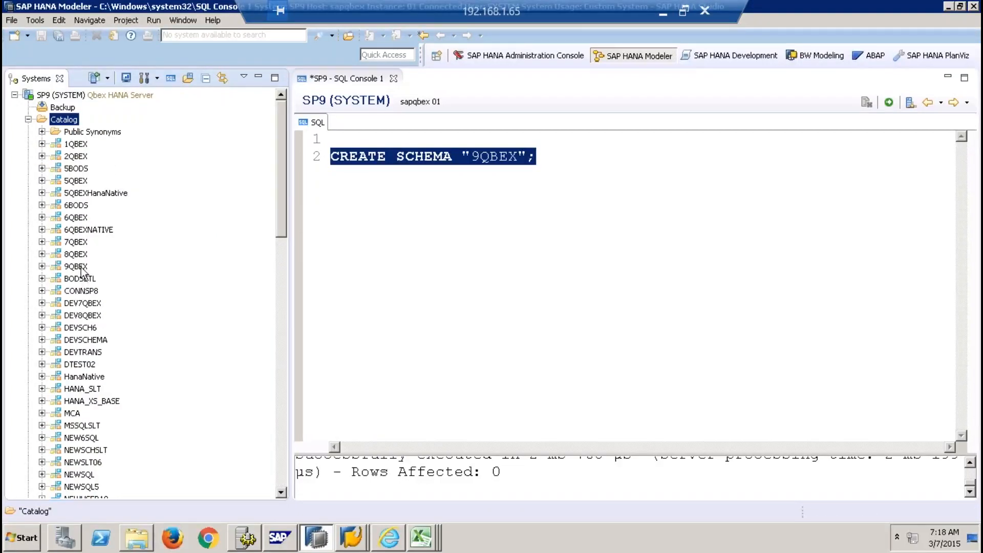
left_click(77, 266)
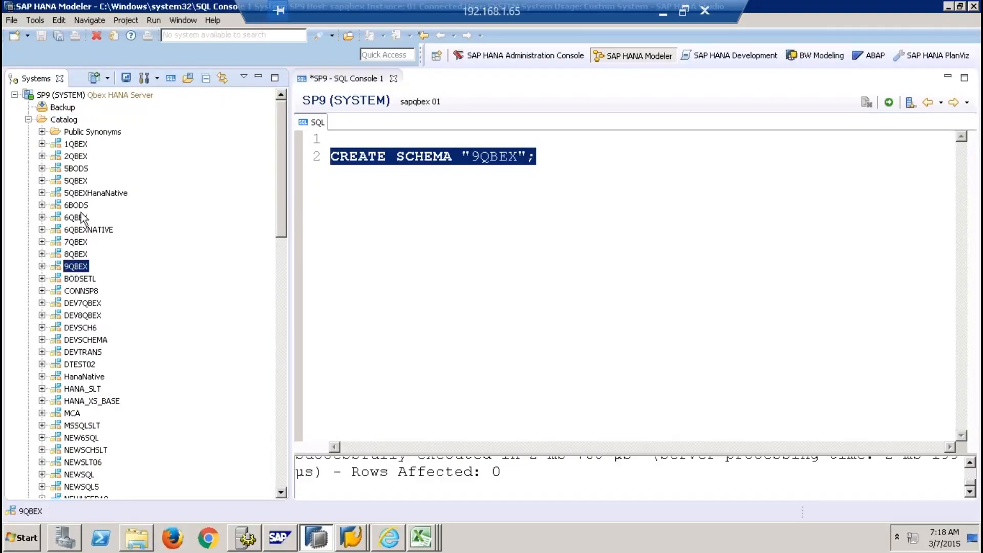
Filter the Catalog to the 9QBEX schema and close the SQL console without saving
right_click(65, 119)
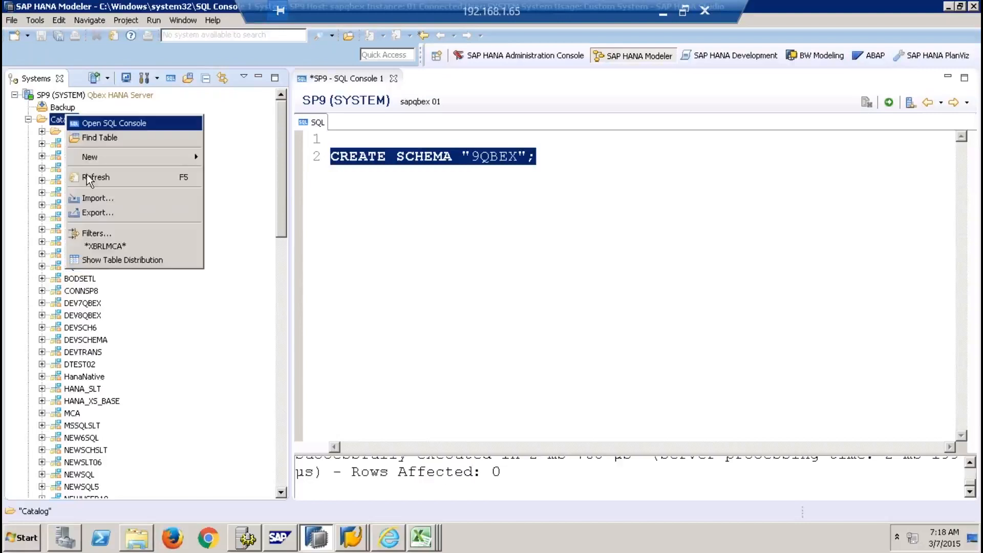
left_click(110, 235)
type("9QBEX")
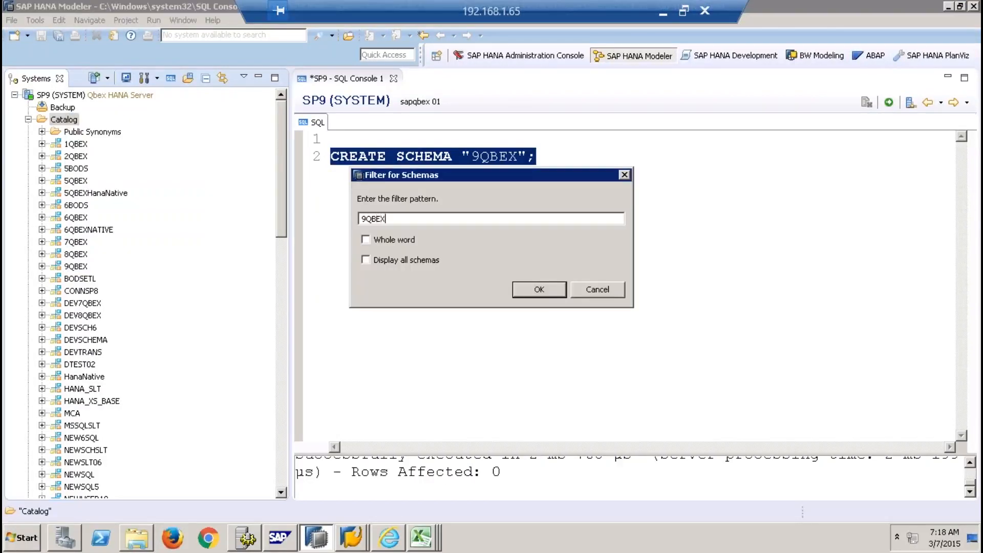
key("Return")
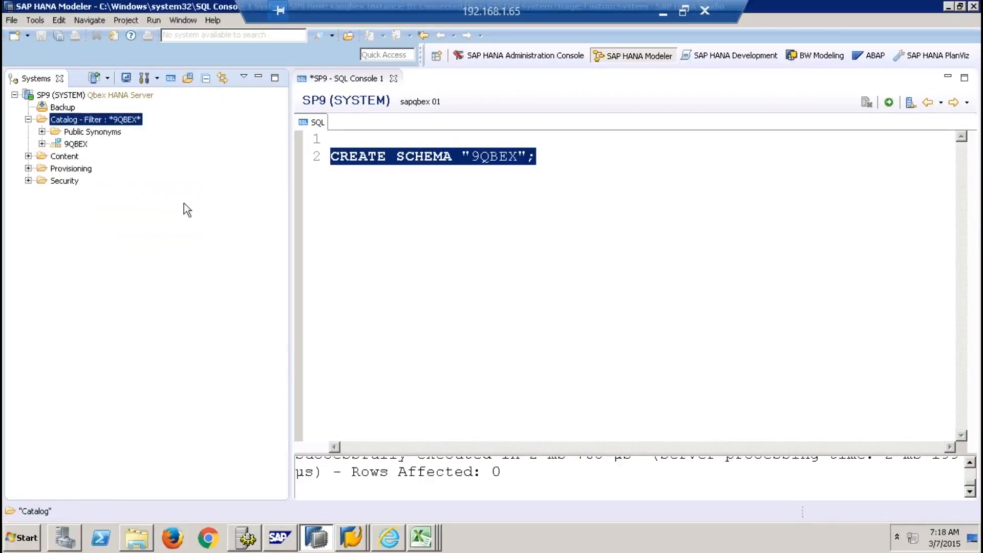
left_click(556, 279)
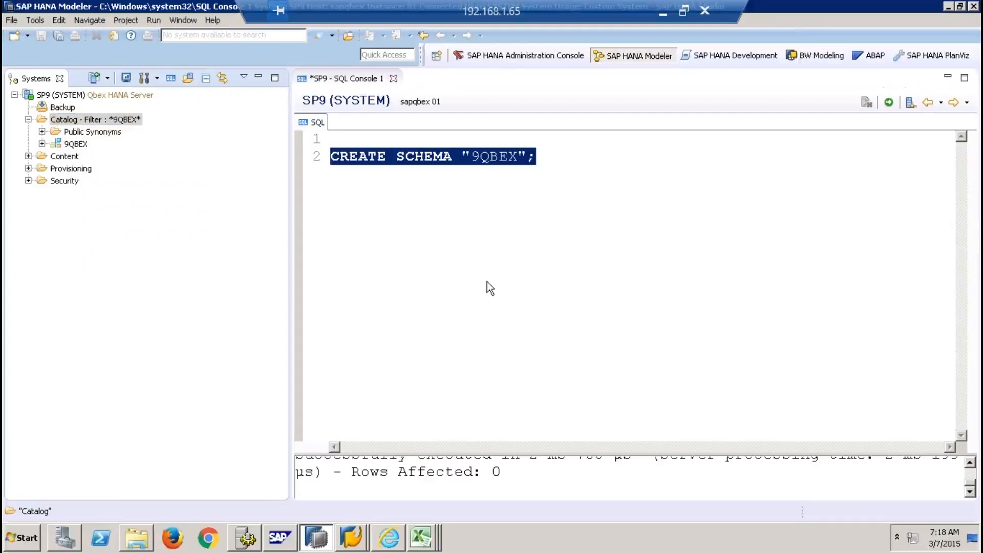
Expand the 9QBEX schema, browse its folders, and confirm its Tables folder is empty
left_click(75, 145)
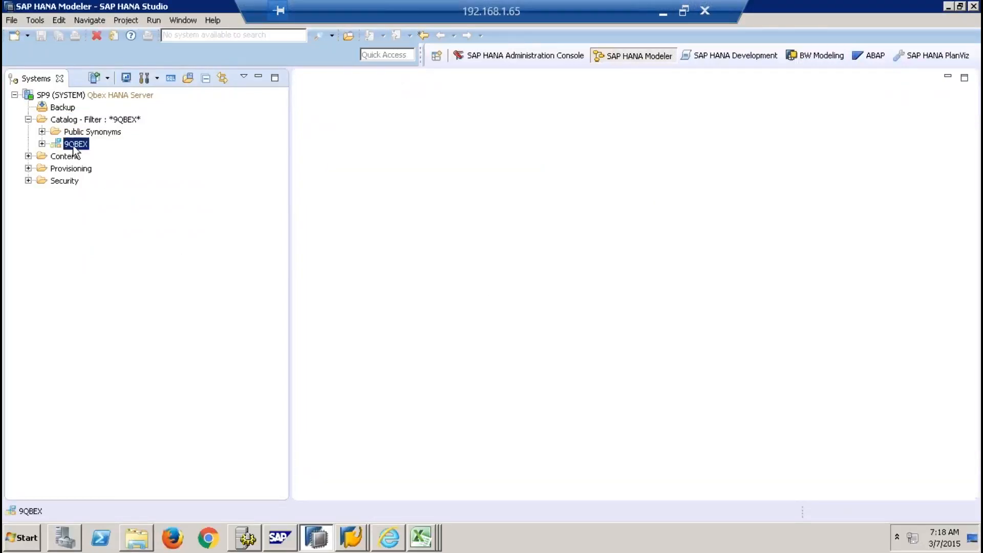
left_click(42, 144)
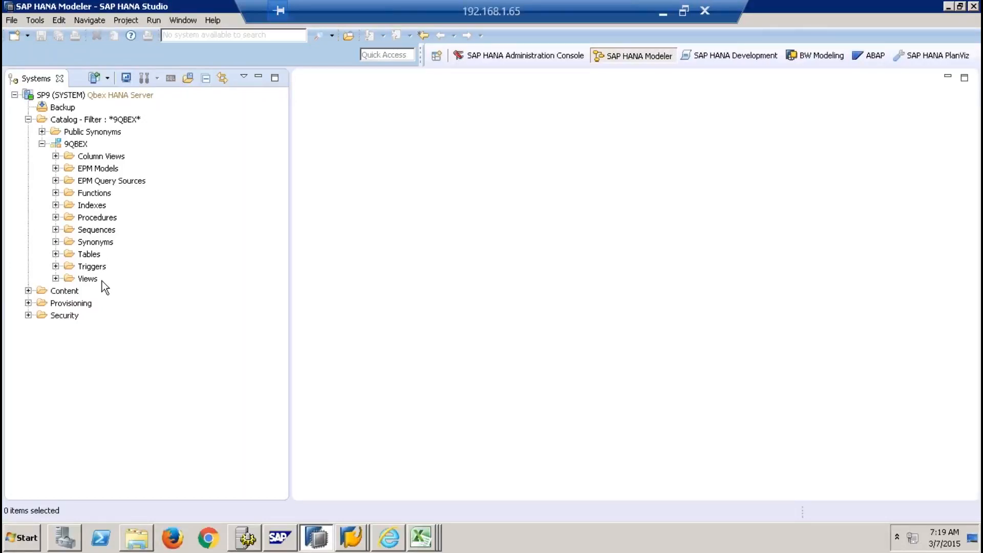
left_click(105, 157)
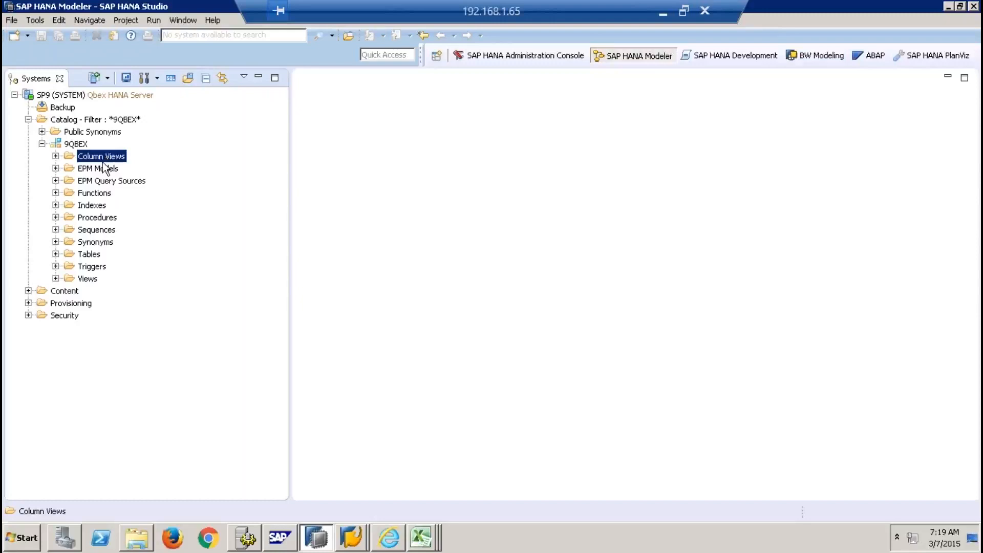
left_click(102, 217)
left_click(105, 232)
left_click(103, 244)
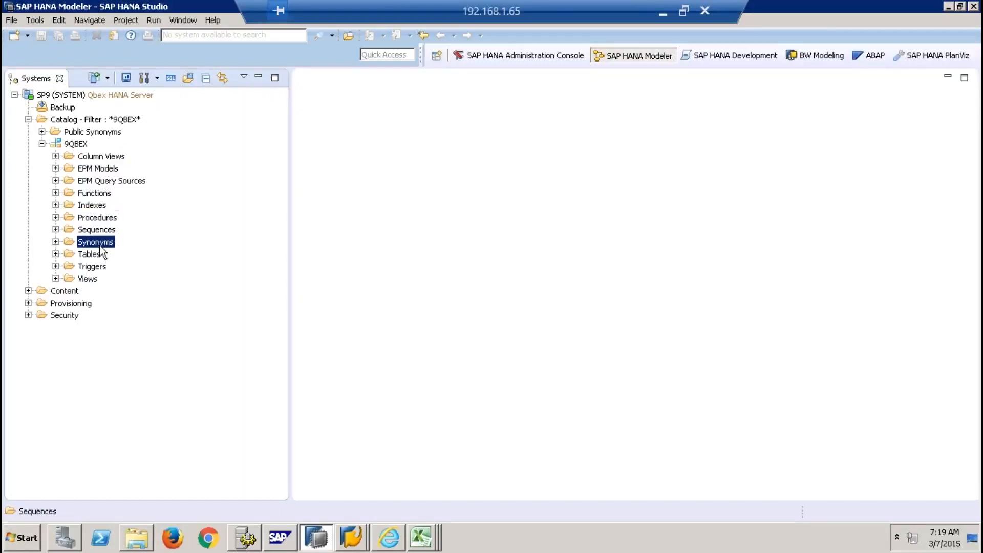
left_click(91, 280)
left_click(90, 255)
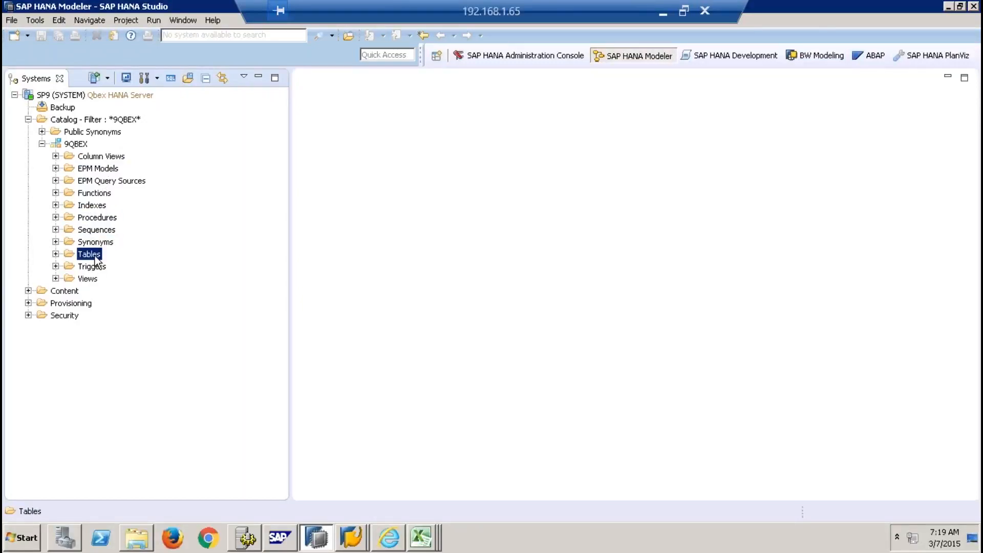
left_click(55, 254)
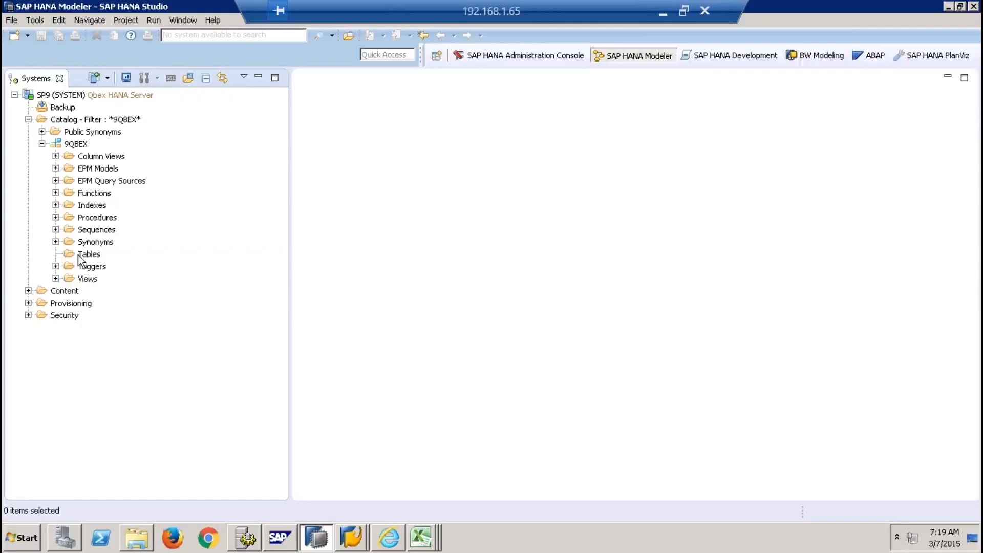
left_click(81, 256)
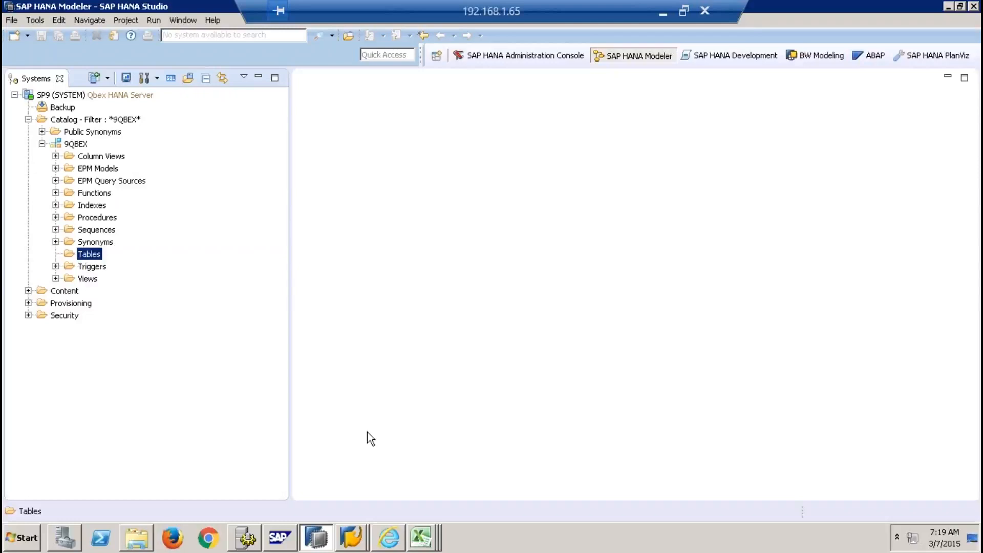
Review the Product MD data (P-101 to P-103) in A1:E4, then open the Start menu
left_click(435, 537)
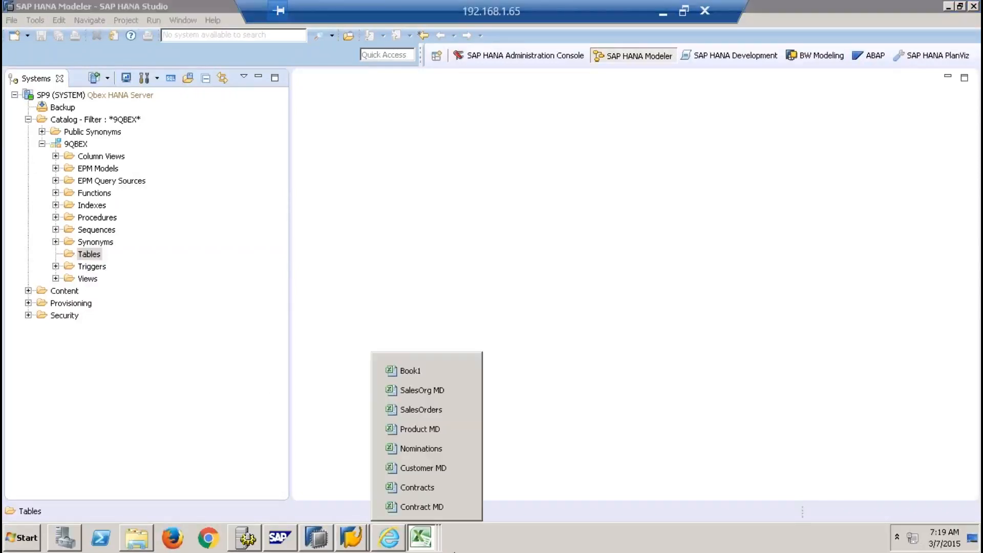
left_click(436, 430)
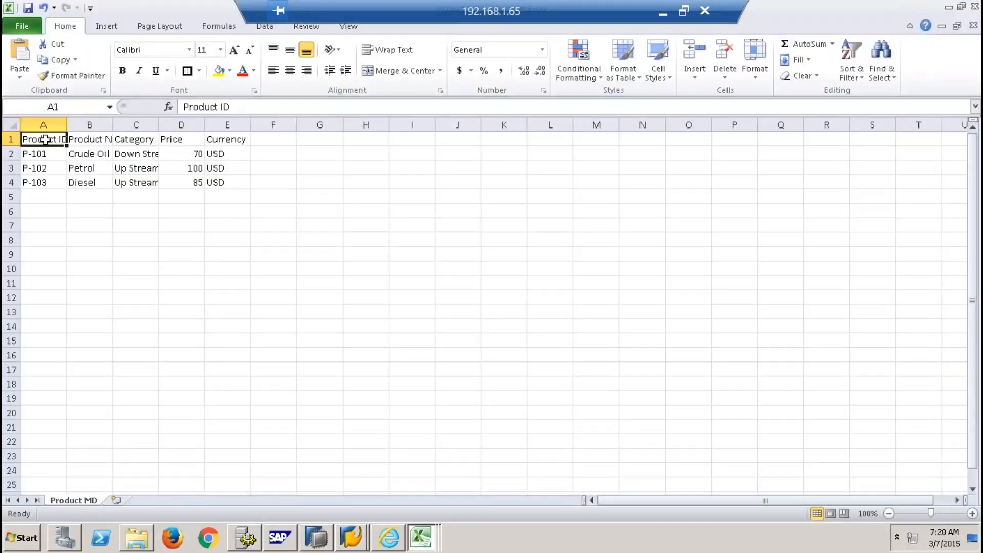
mouse_move(45, 139)
left_mouse_down()
mouse_move(204, 179)
mouse_move(233, 173)
left_mouse_up()
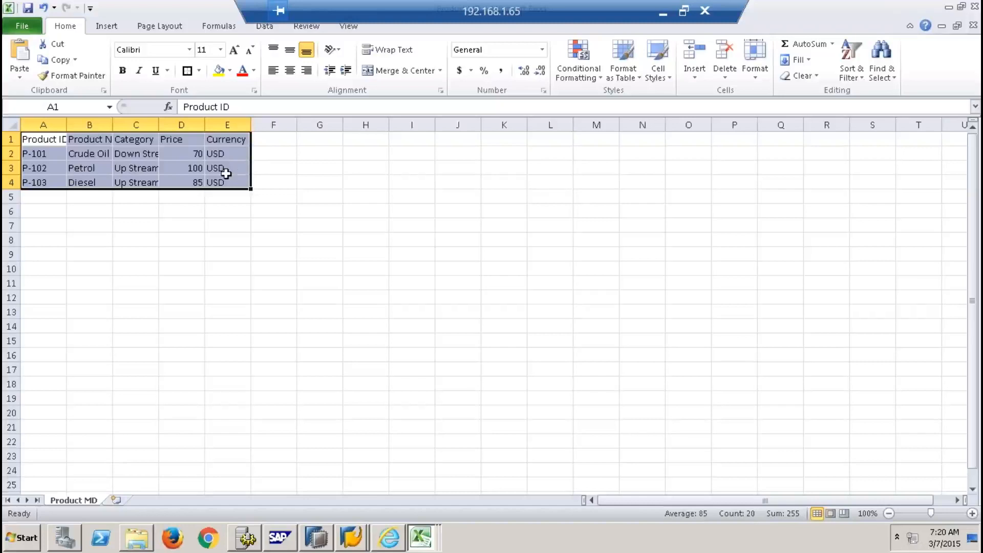
left_click(77, 475)
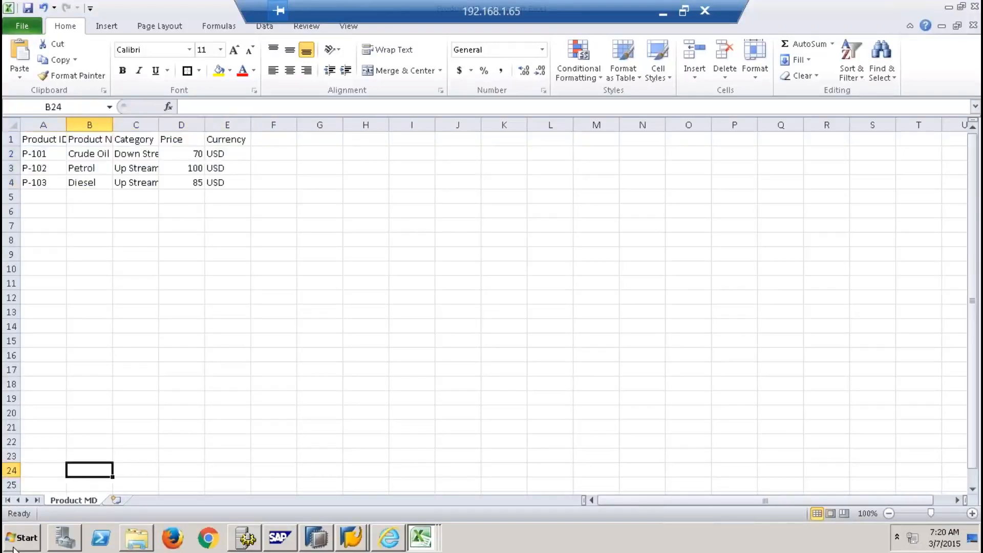
left_click(15, 546)
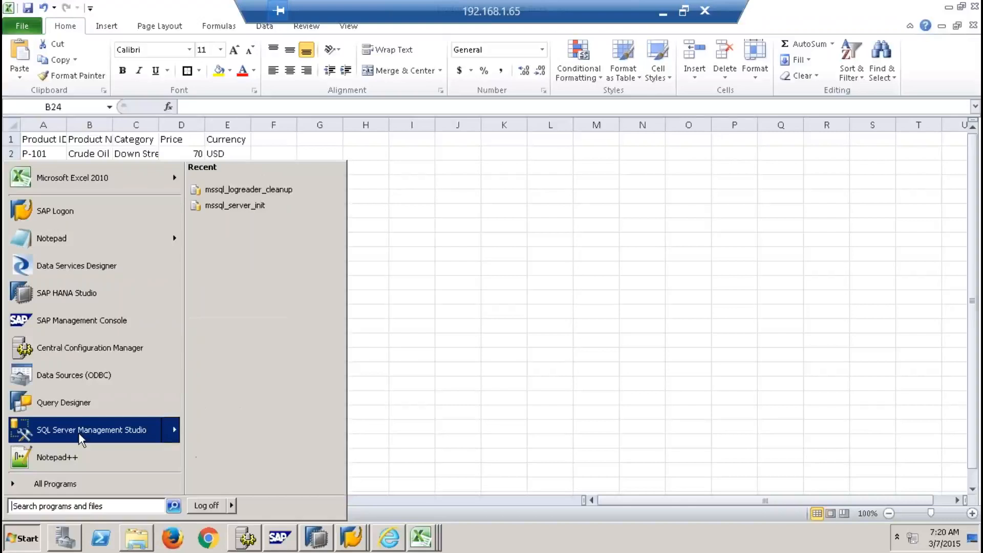
Launch SSMS and connect to server BW74EHP7 with SQL Server Authentication, entering the login and password
left_click(79, 436)
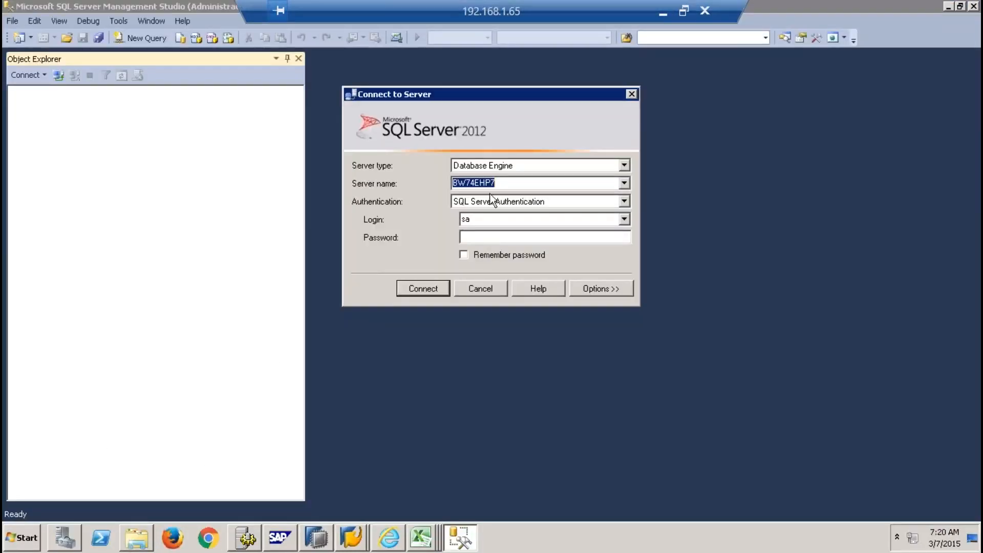
left_click(506, 185)
left_click_drag(502, 185, 450, 184)
left_click_drag(470, 220, 445, 221)
type("ehp")
key("Tab")
left_click_drag(487, 219, 417, 221)
type("*********")
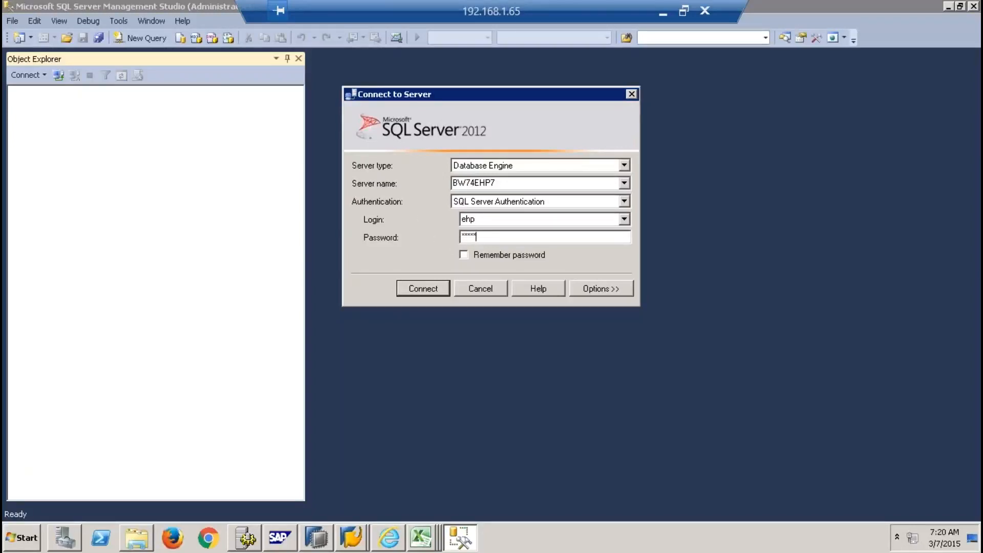
type("*")
left_click(439, 291)
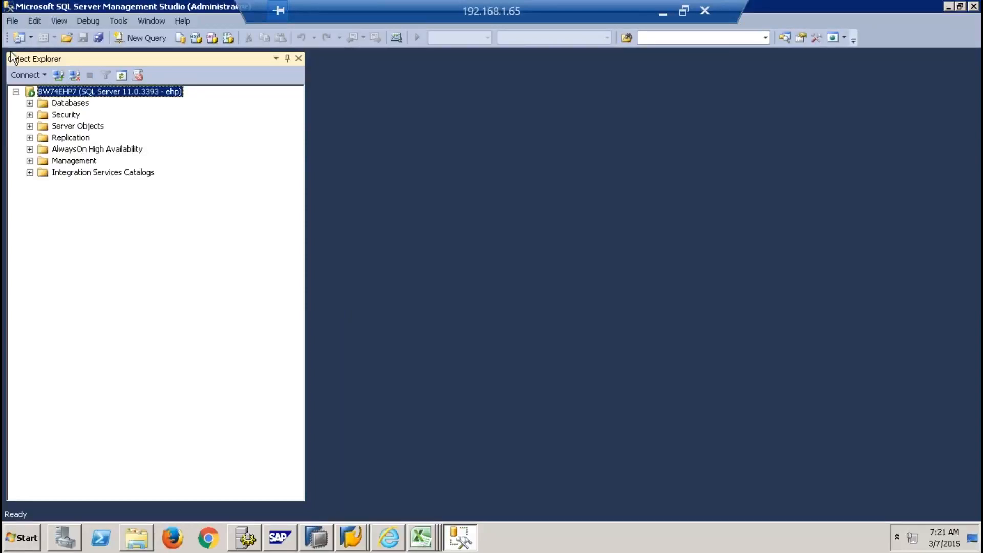
Expand the server's Databases and the EHP database to reach its Tables folder
left_click(31, 103)
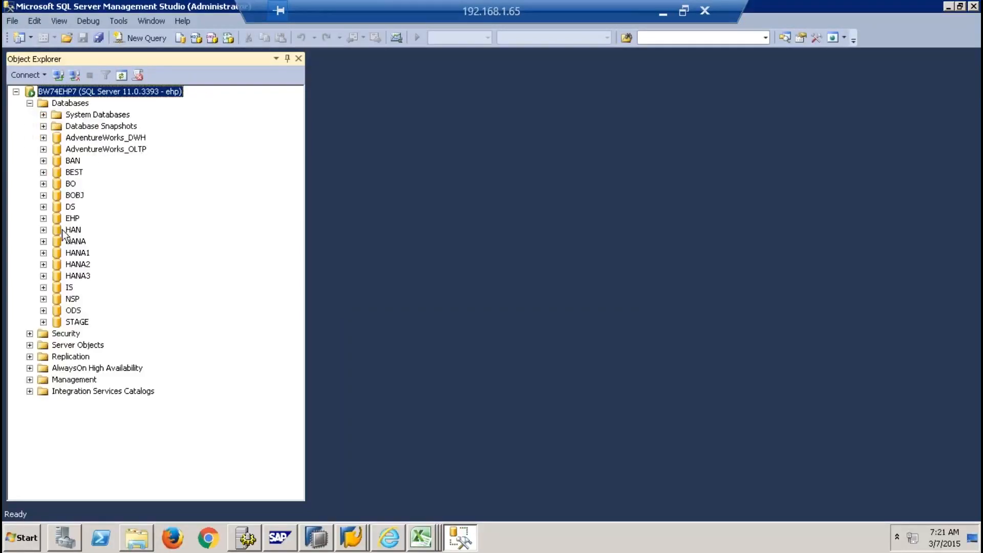
left_click(72, 219)
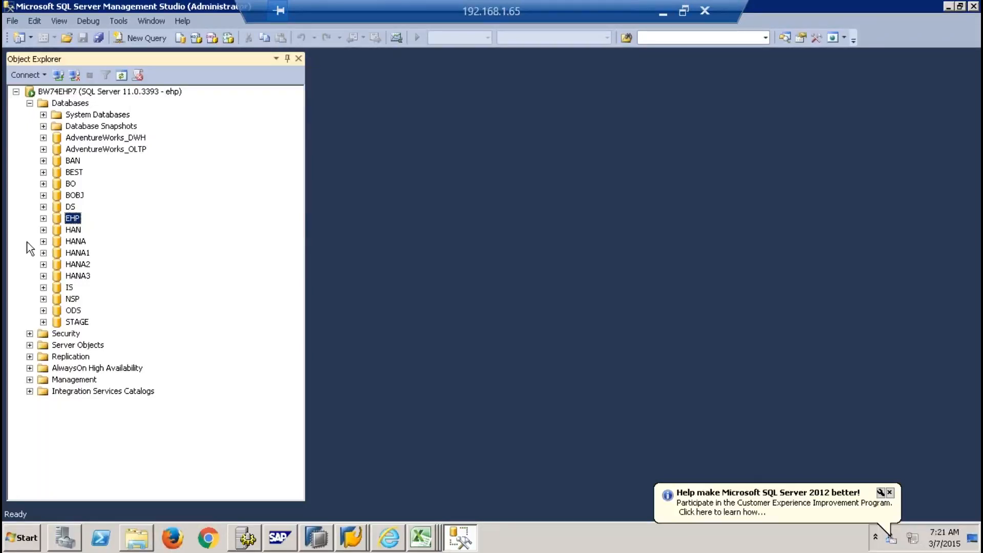
left_click(43, 219)
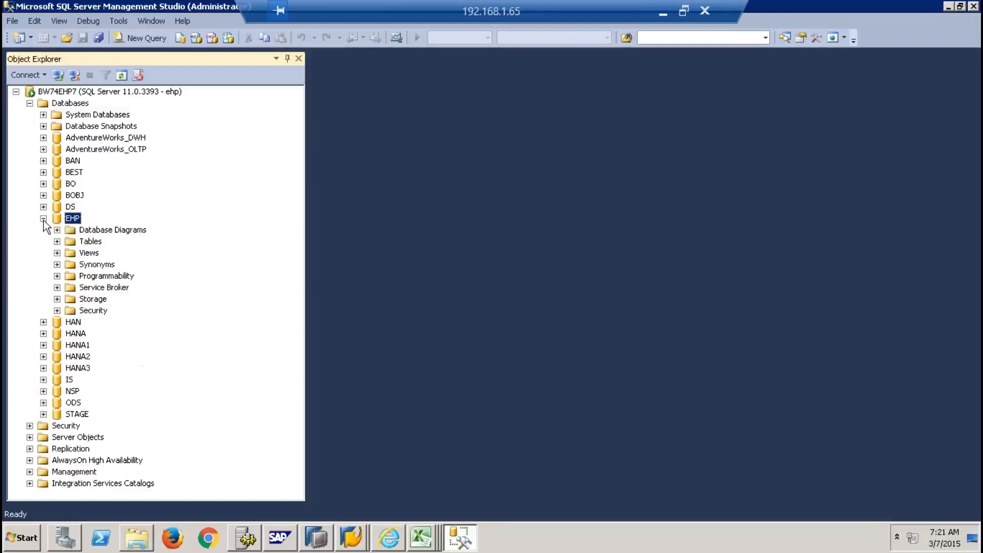
right_click(80, 241)
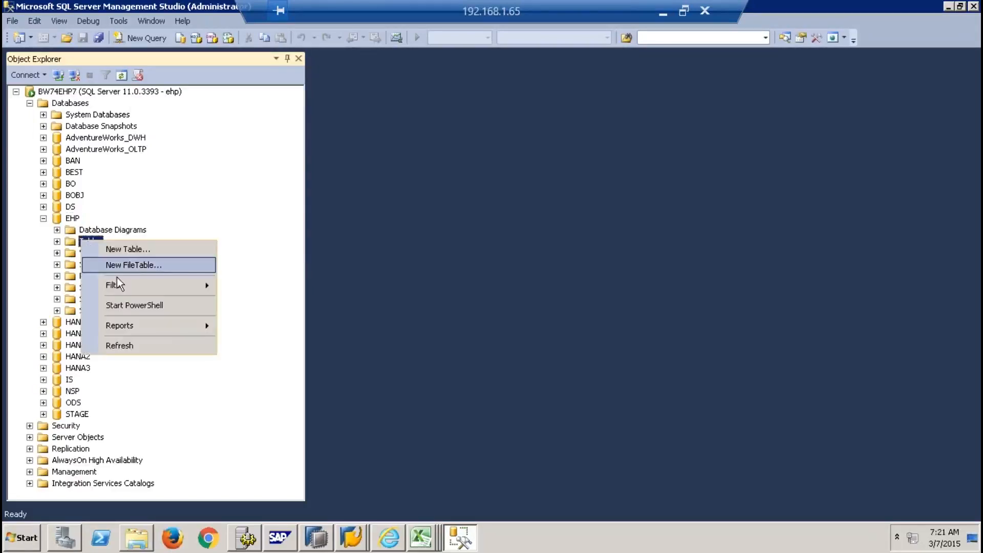
mouse_move(207, 289)
left_click(251, 212)
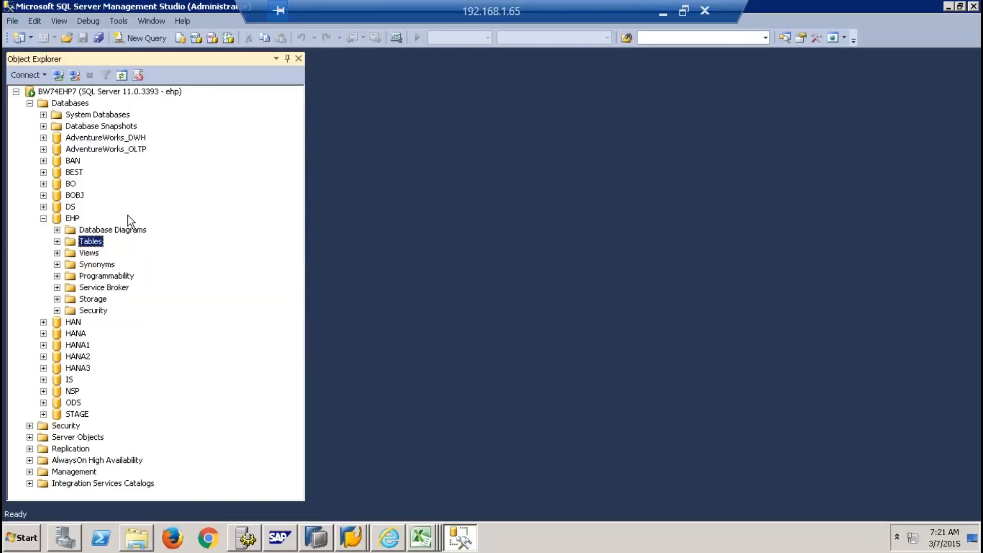
Filter EHP's tables by name PRODUCTMD to list ehp.PRODUCTMD, then return to SAP HANA Studio
left_click(72, 219)
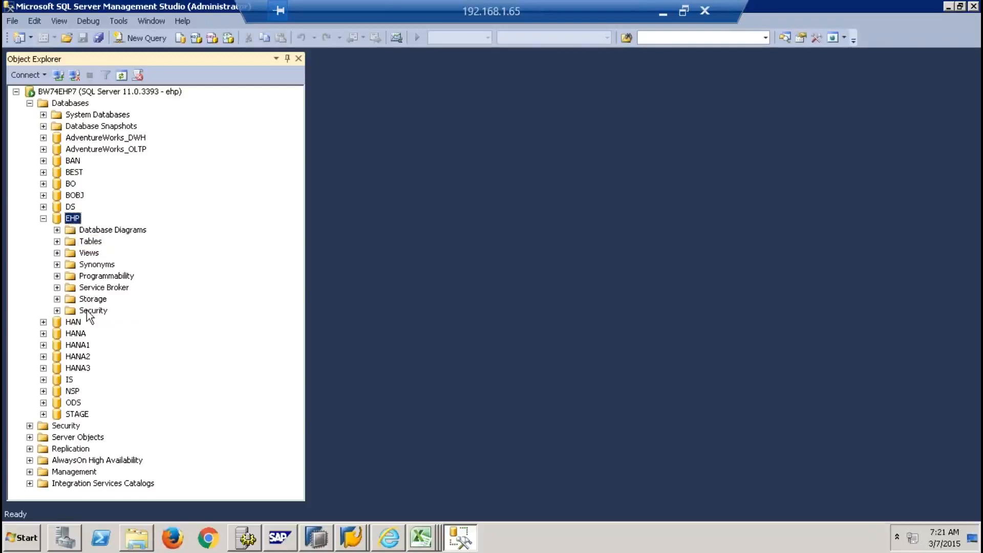
right_click(92, 242)
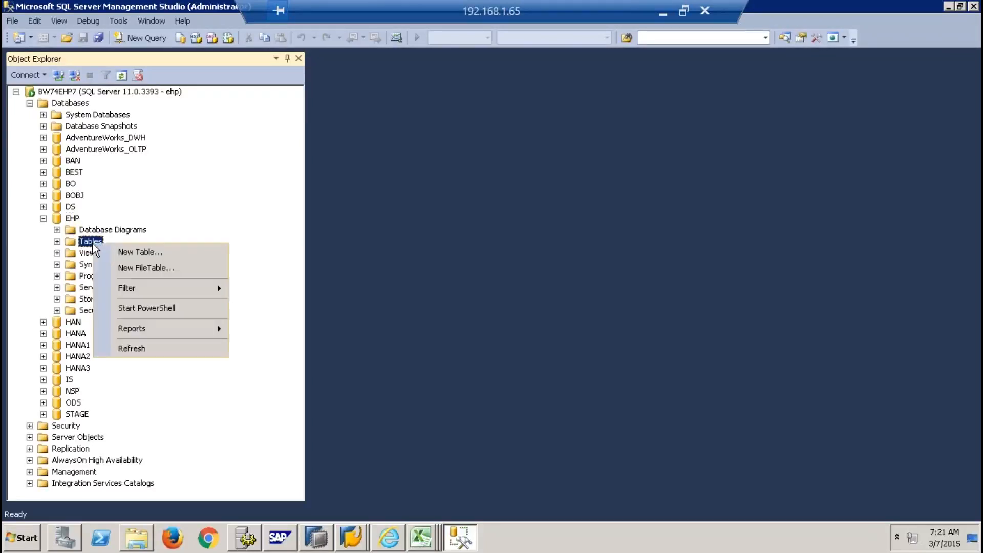
mouse_move(169, 288)
left_click(277, 306)
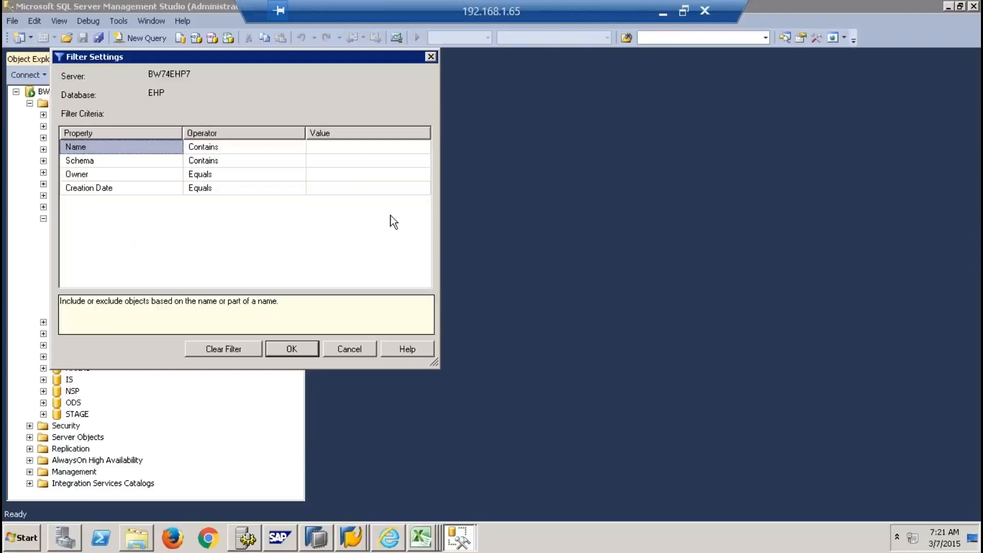
left_click(357, 146)
type("P")
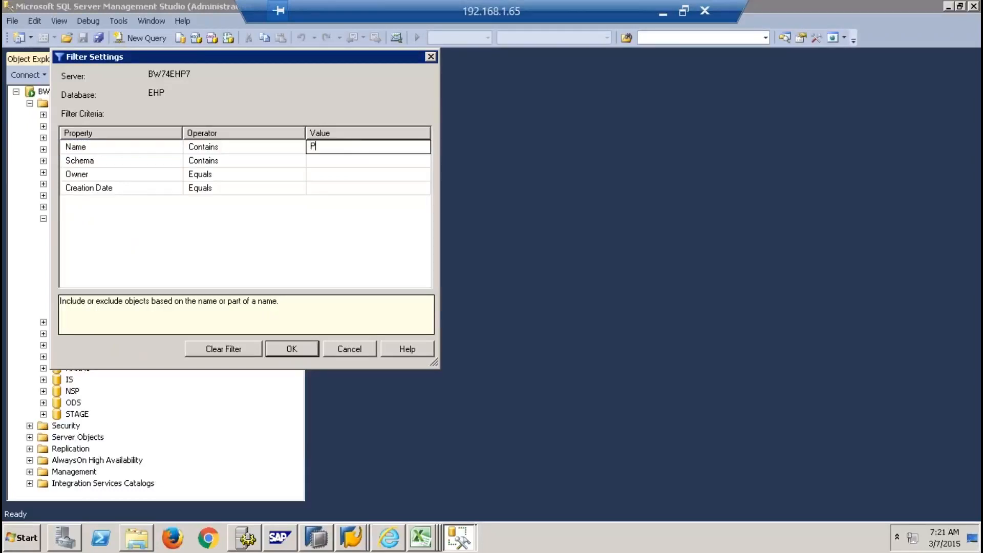
type("RODUCTMD")
left_click(279, 351)
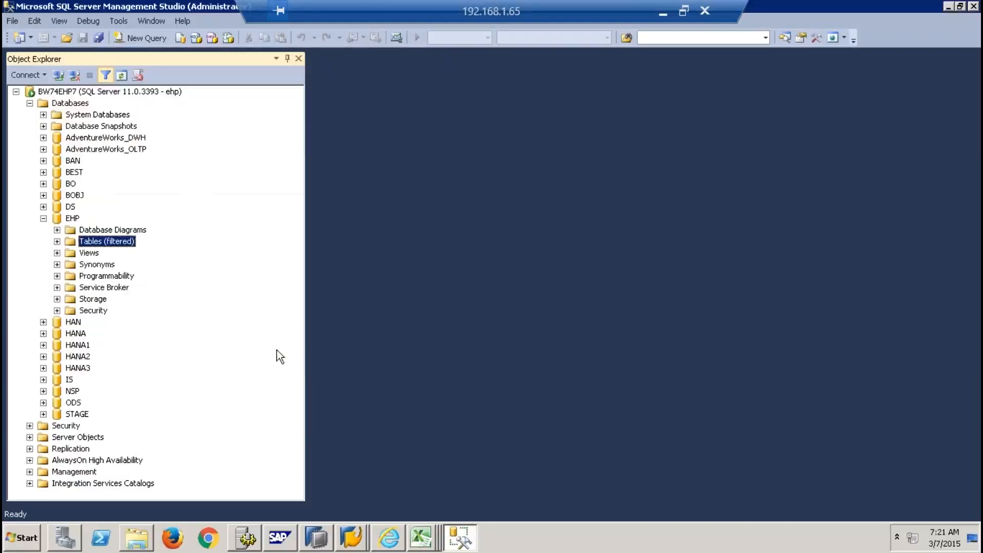
left_click(57, 242)
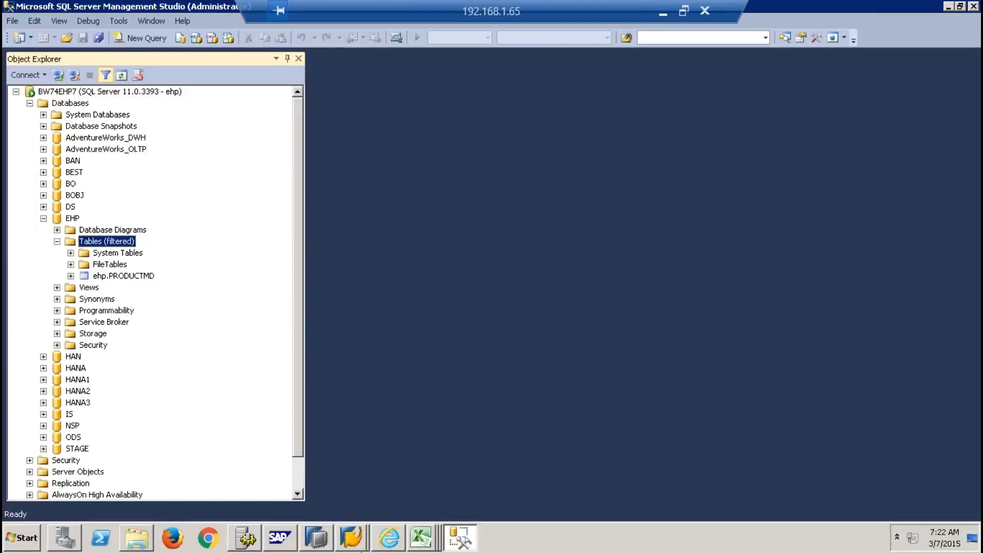
left_click(328, 541)
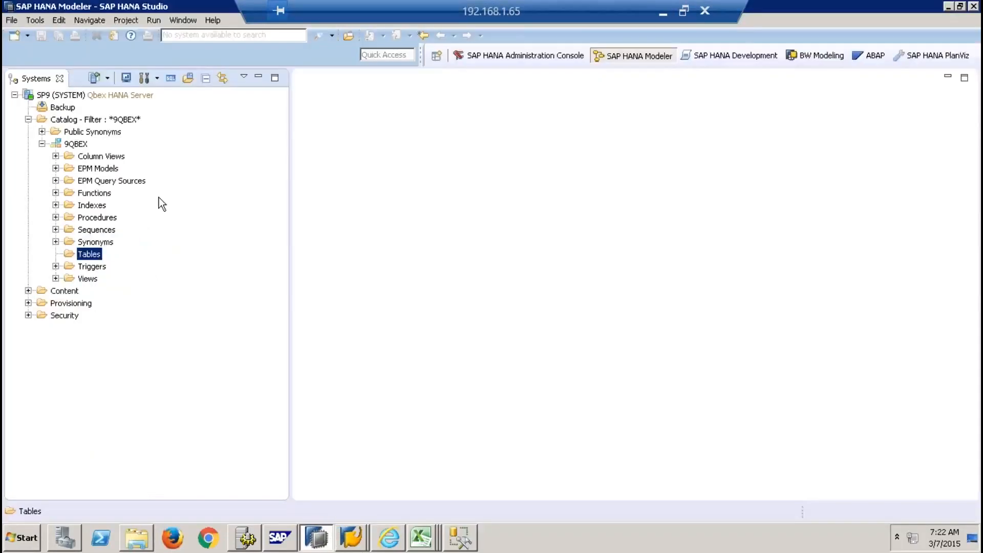
Log off the SP9 system and close the SQL console without saving
left_click(94, 95)
left_click(172, 78)
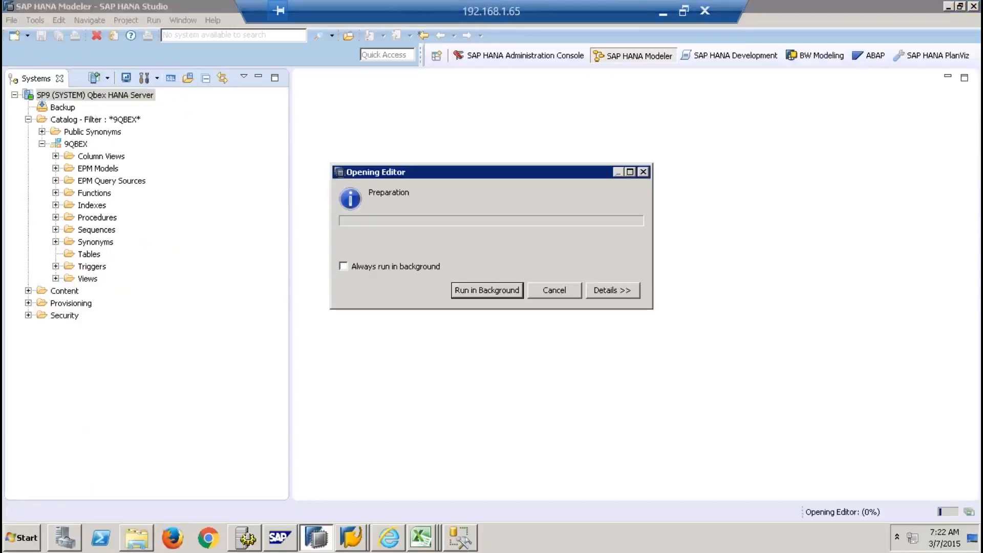
right_click(118, 96)
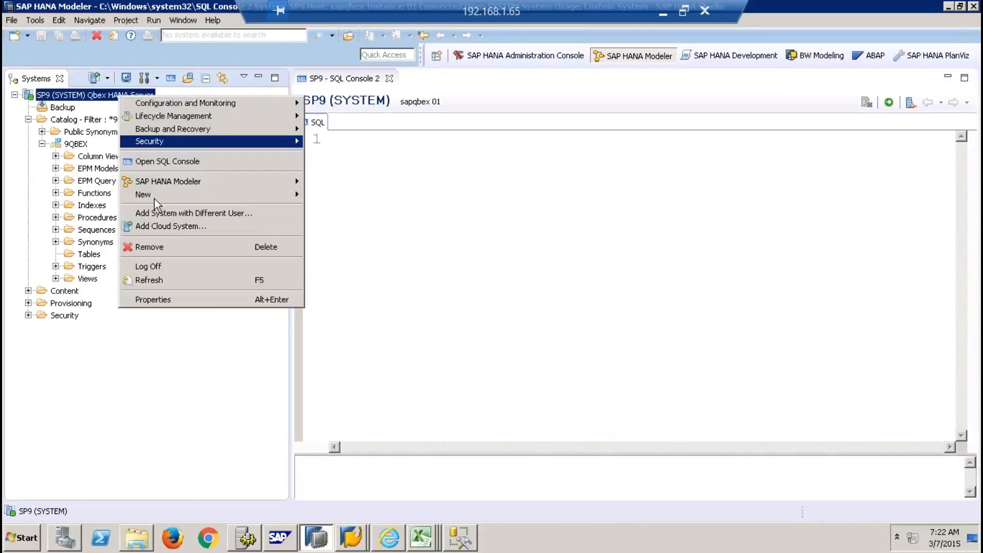
left_click(165, 267)
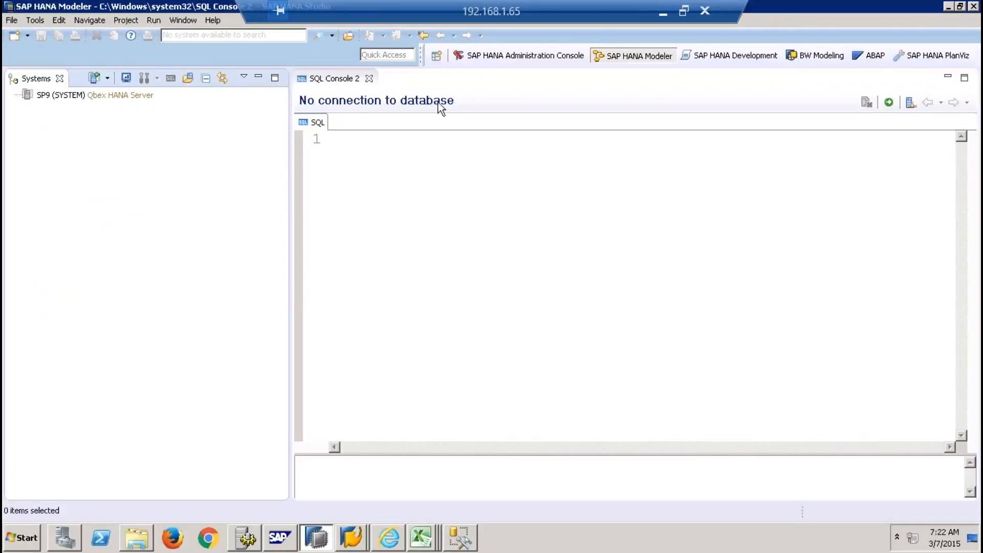
left_click(393, 175)
key("Return")
type("A")
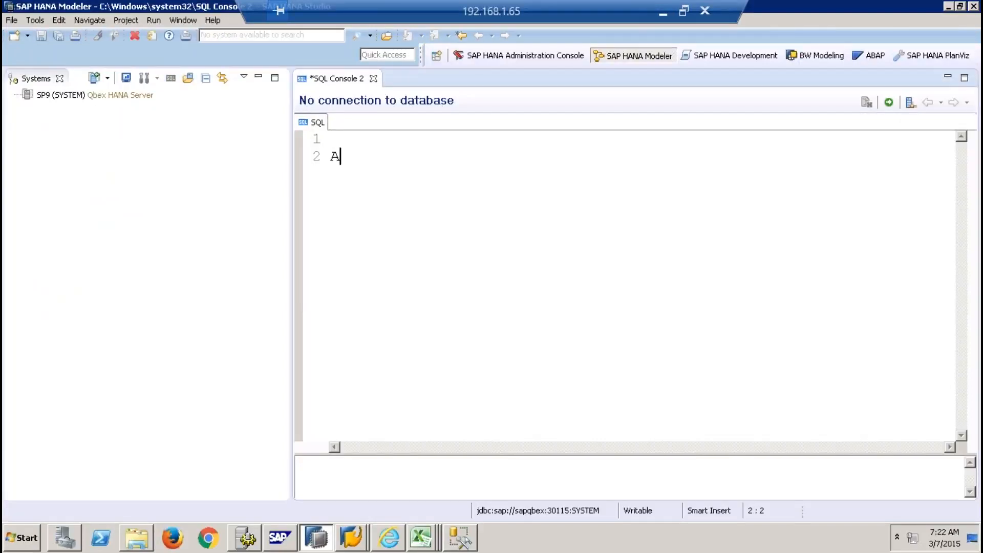
left_click(373, 79)
left_click(535, 274)
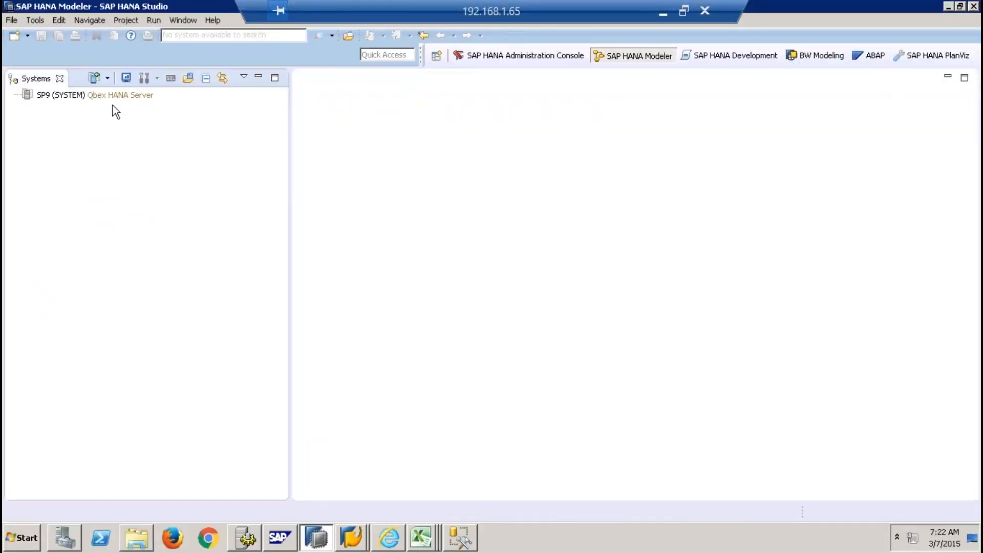
Log back on to SP9 by entering the system password
right_click(113, 97)
left_click(169, 268)
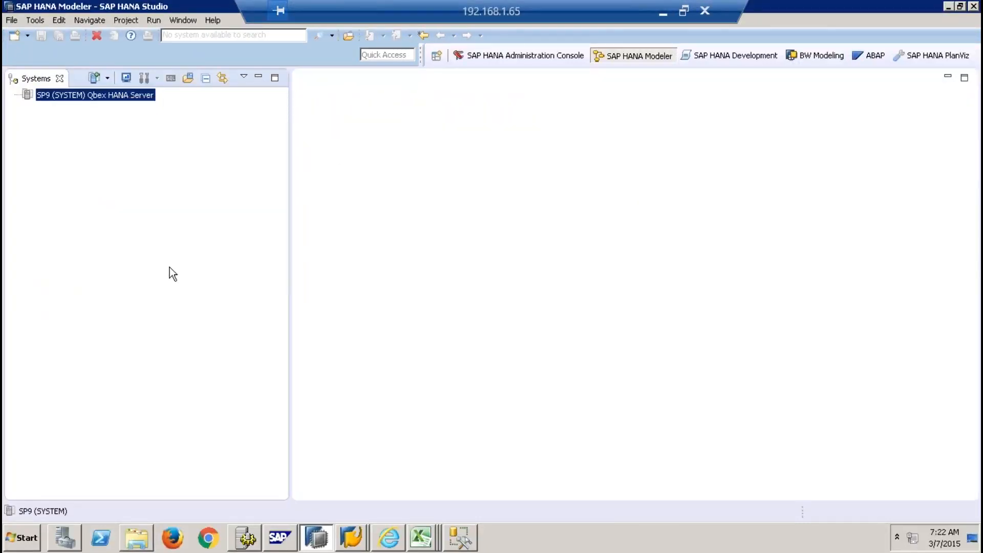
right_click(146, 99)
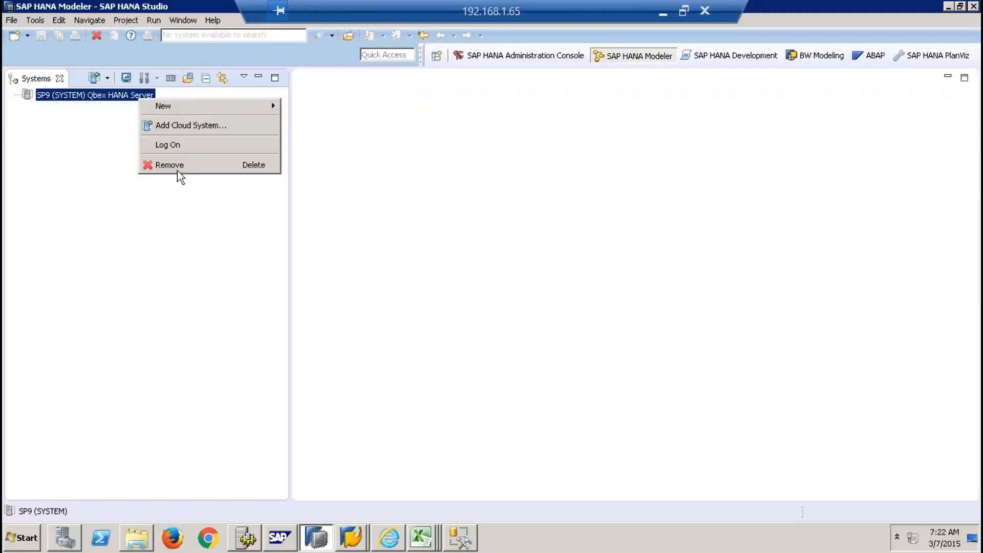
left_click(177, 166)
key("Caps_Lock")
type("•••••••••••")
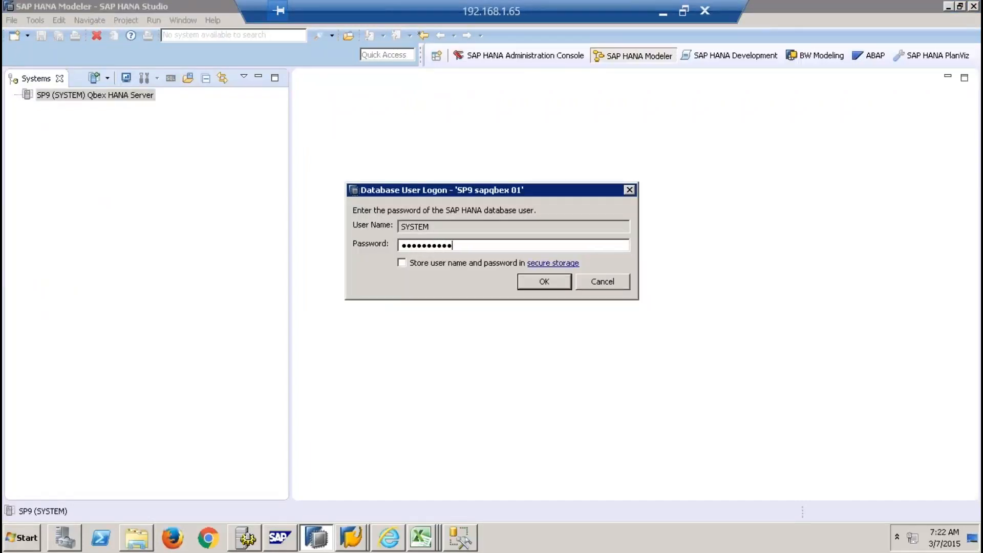
key("Return")
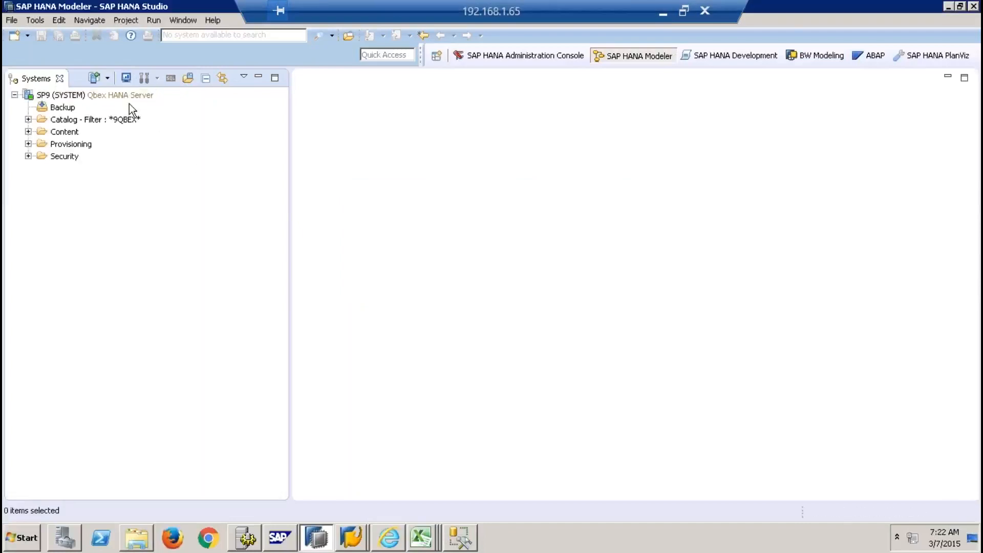
Open a new SQL console on SP9, then return to SQL Server Management Studio
left_click(154, 90)
left_click(171, 79)
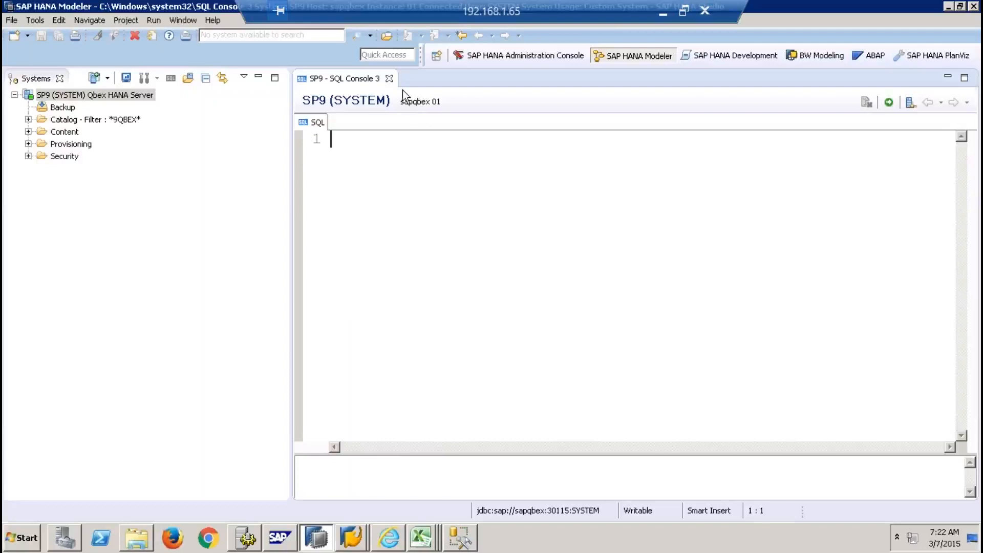
left_click(459, 537)
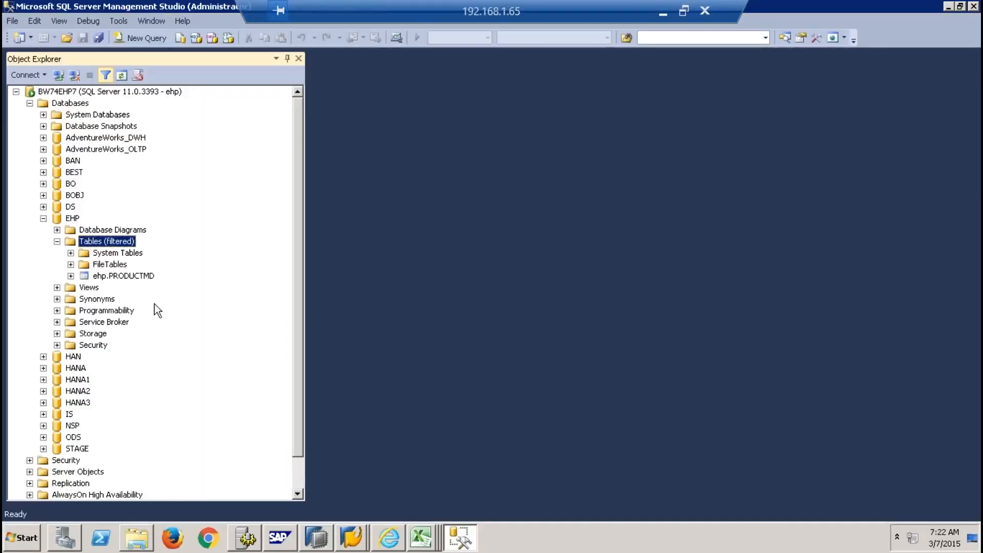
Run Select Top 1000 Rows on ehp.PRODUCTMD, showing products P-101 to P-103
left_click(142, 279)
right_click(143, 282)
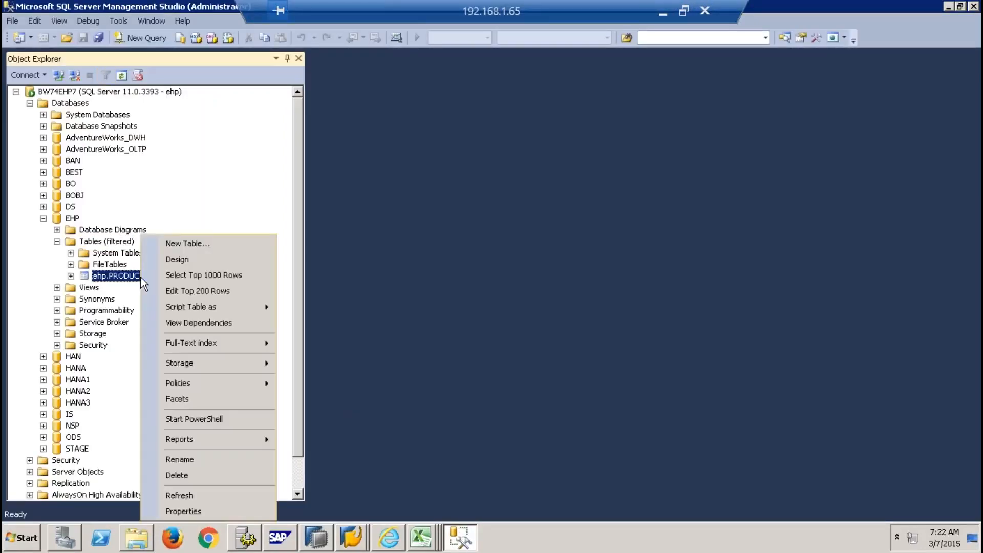
left_click(274, 177)
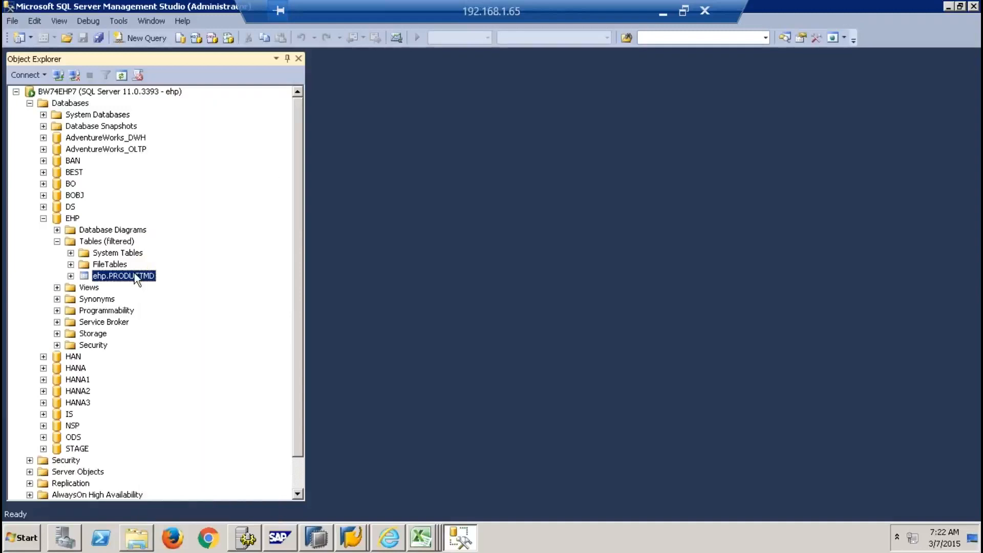
right_click(134, 276)
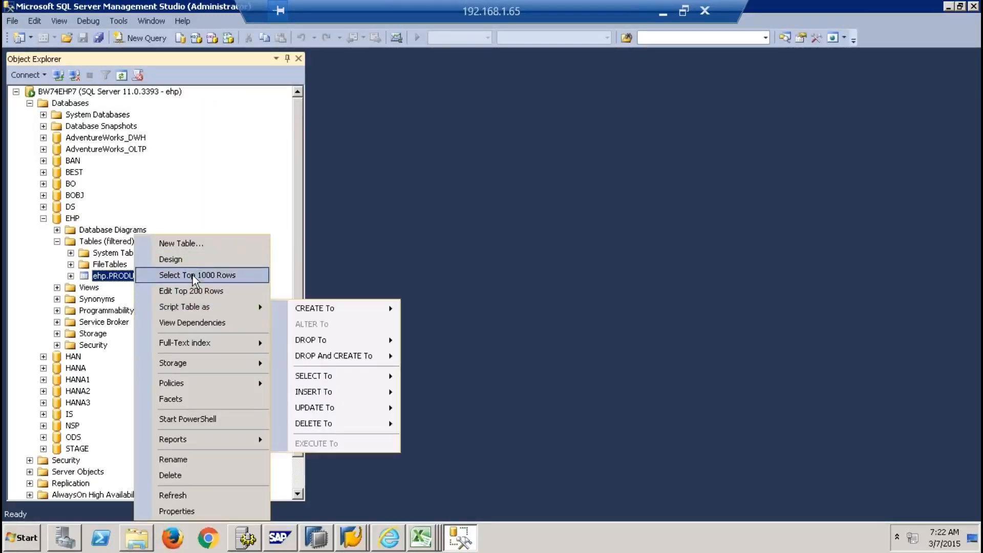
left_click(193, 277)
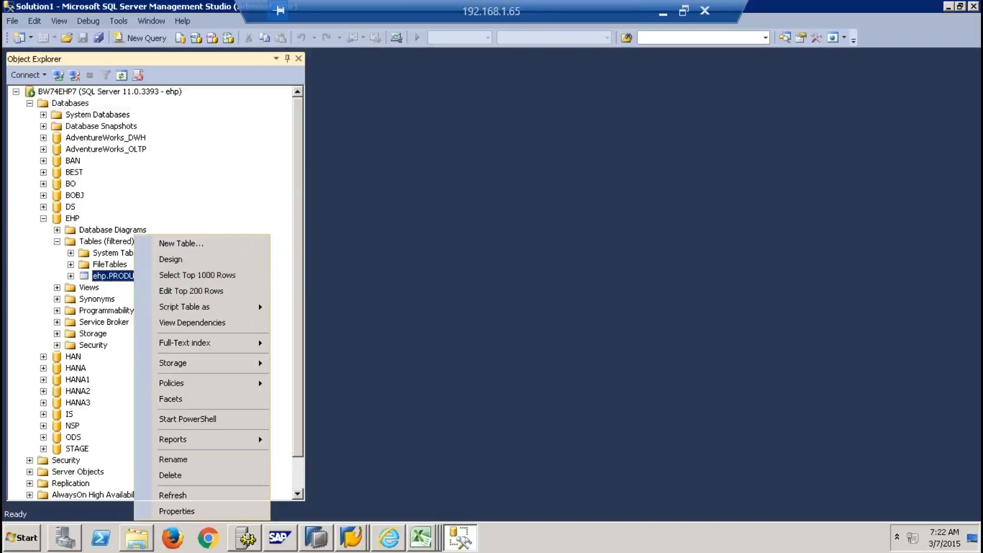
left_click(235, 277)
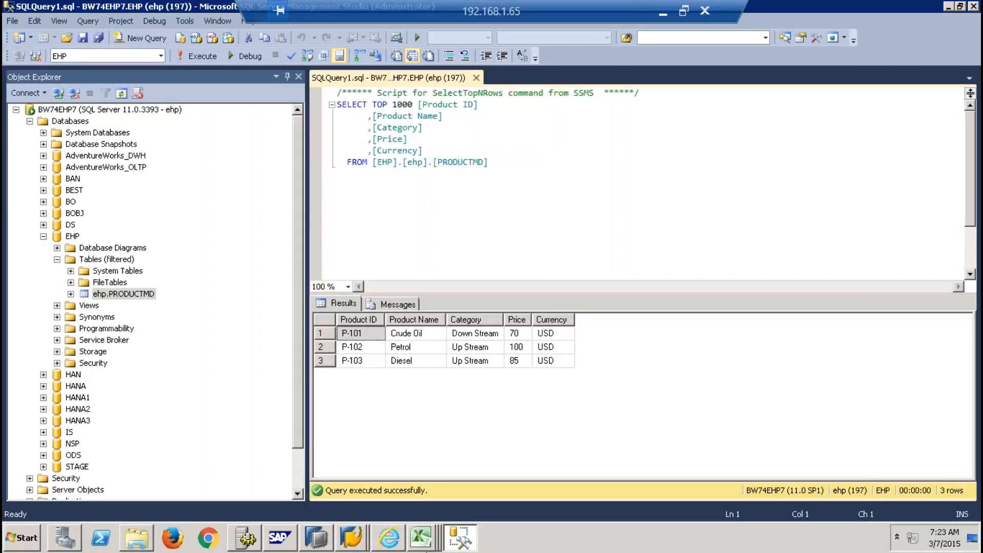
left_click(423, 542)
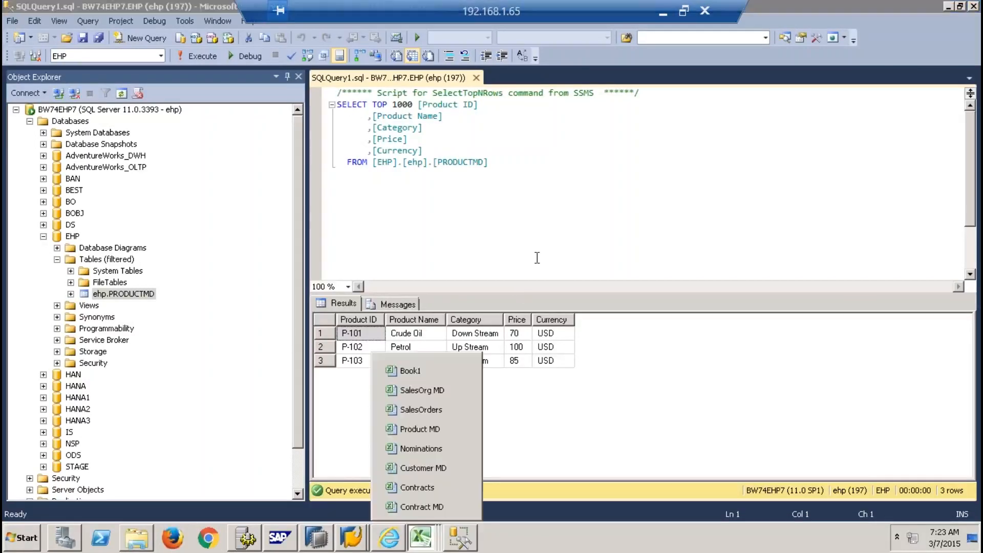
left_click(416, 379)
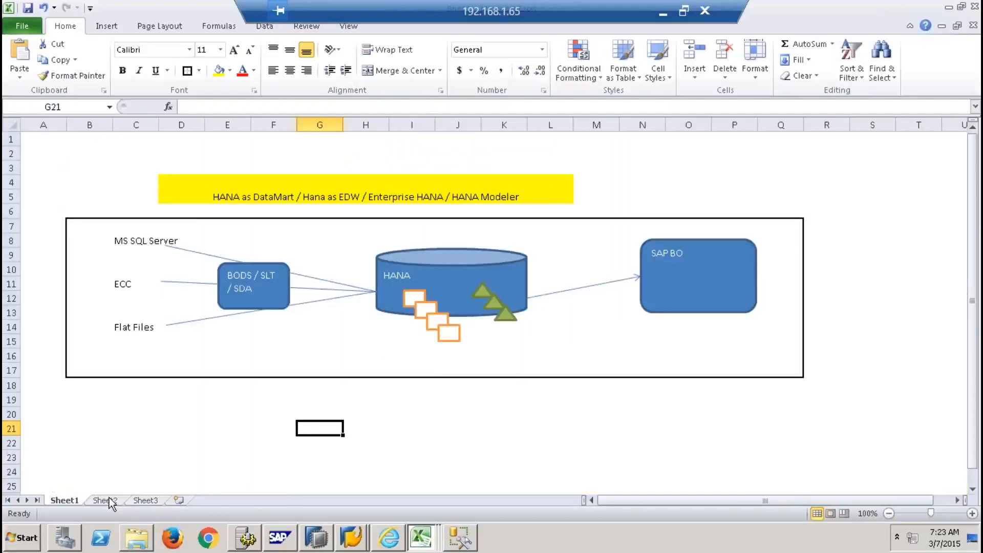
On Sheet2, hide gridlines and enter 'SQL Server --- HANA' in C3
left_click(109, 500)
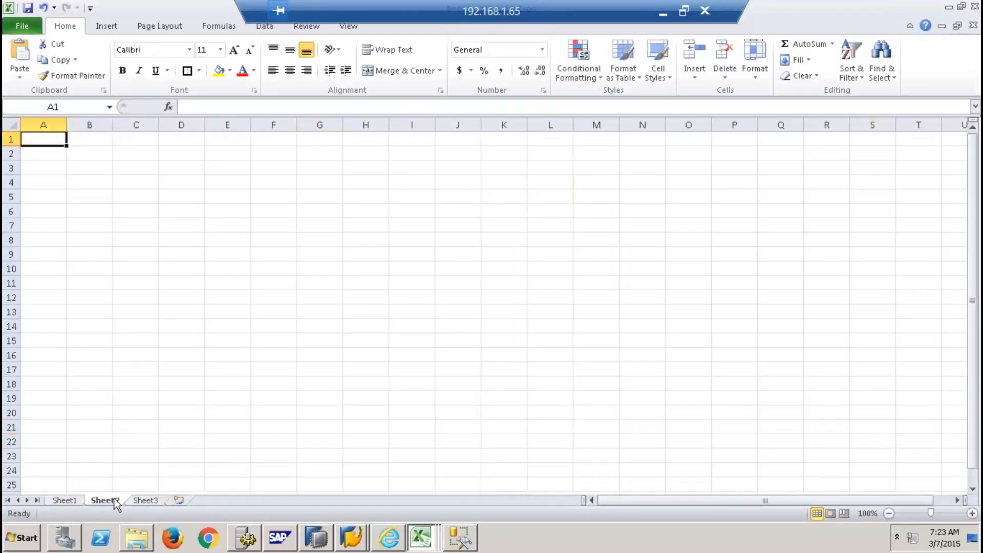
left_click(266, 28)
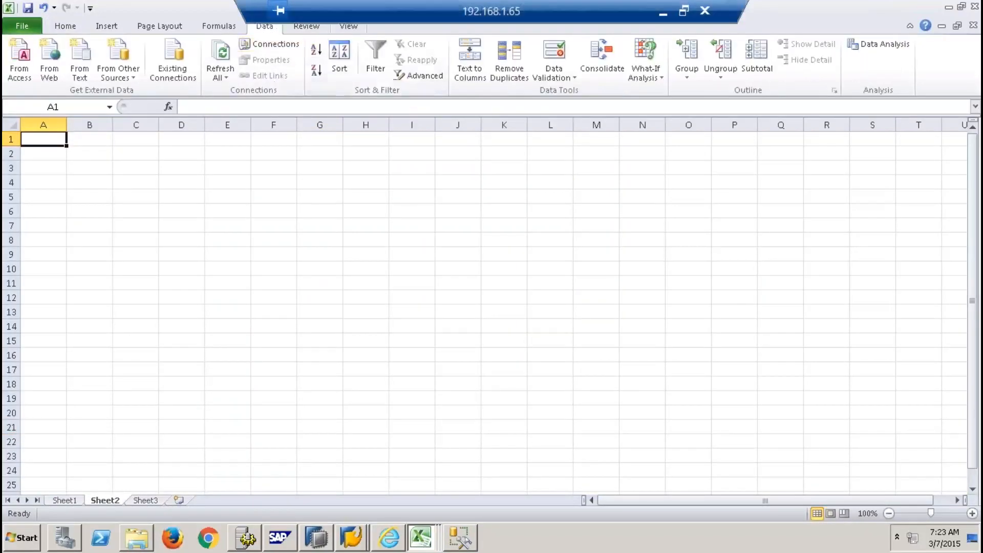
left_click(354, 25)
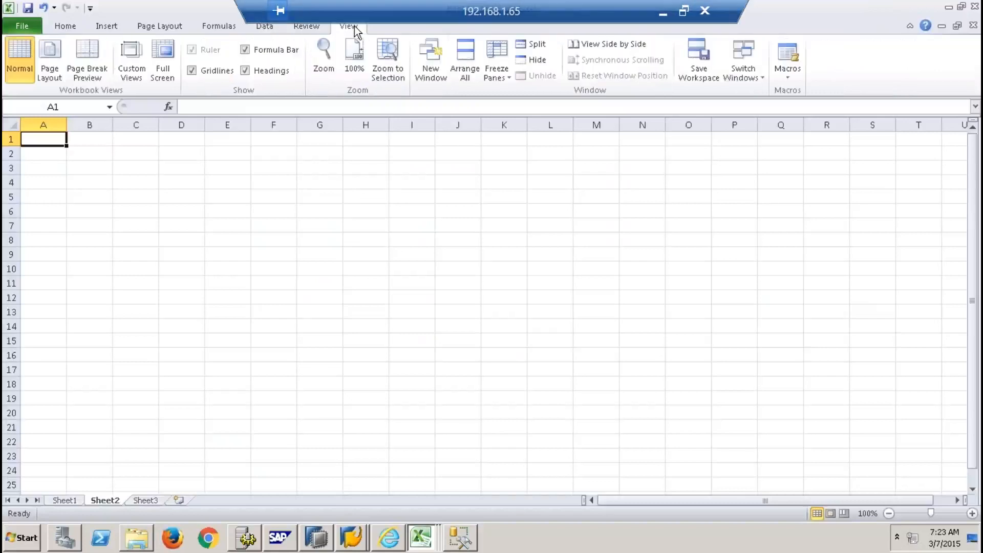
left_click(217, 71)
left_click(165, 179)
left_click(136, 171)
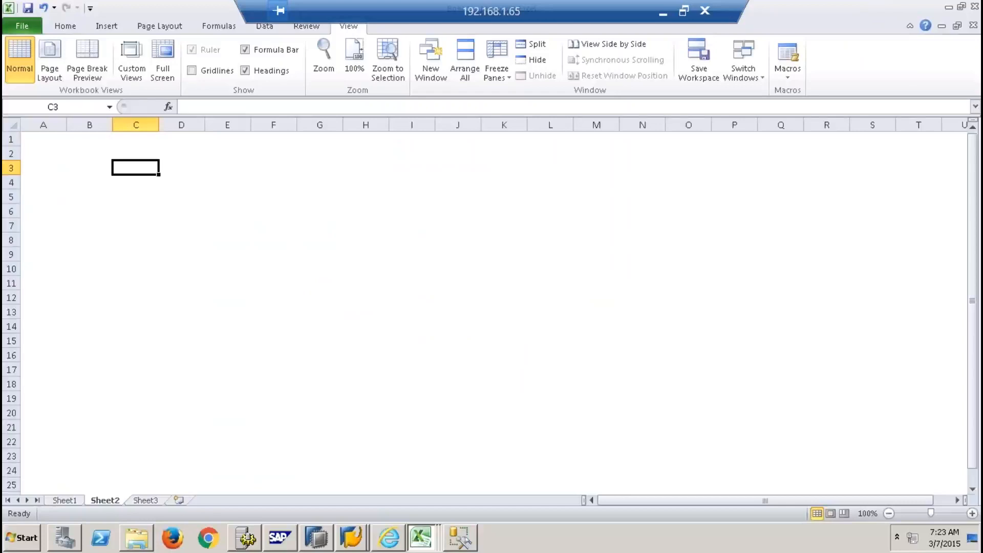
type("SQL Server ")
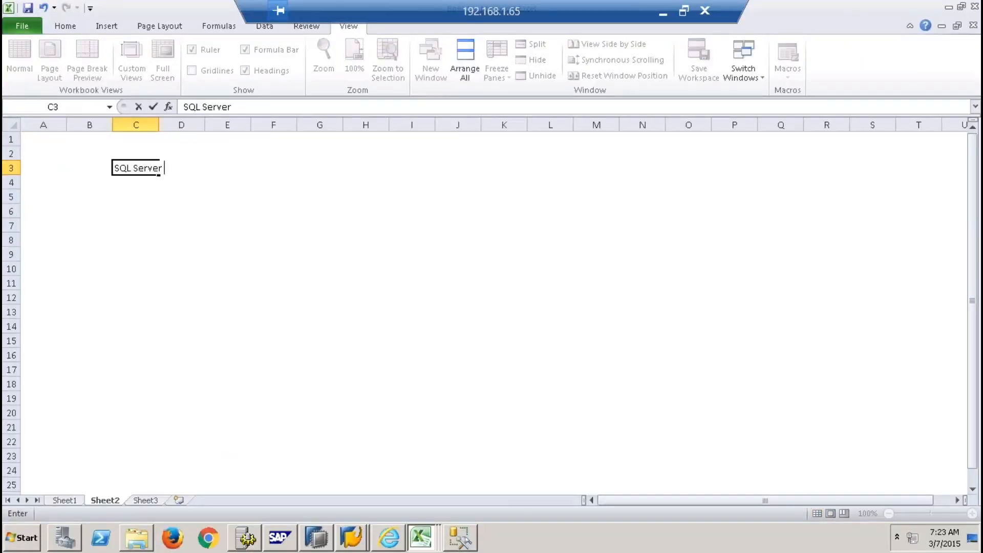
type("--- HANA")
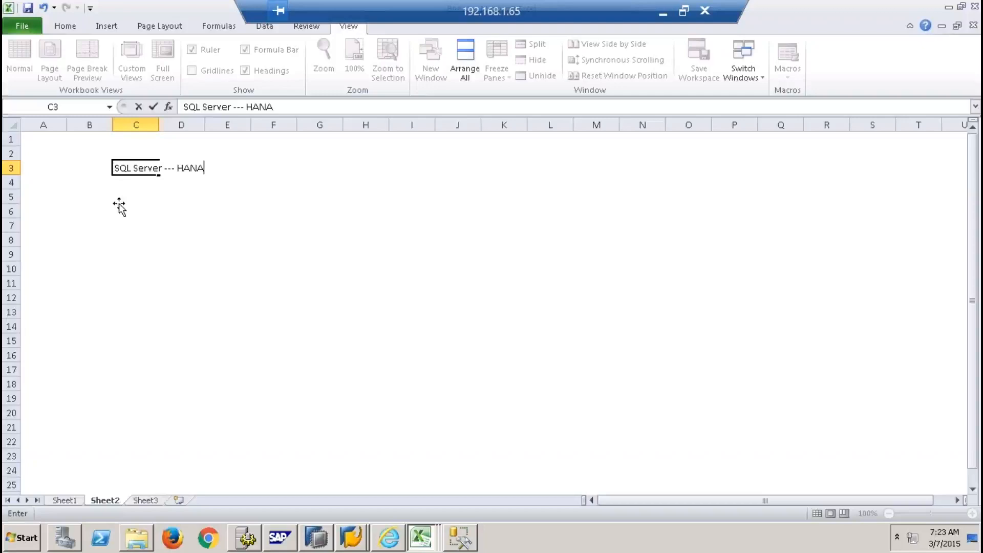
left_click(123, 214)
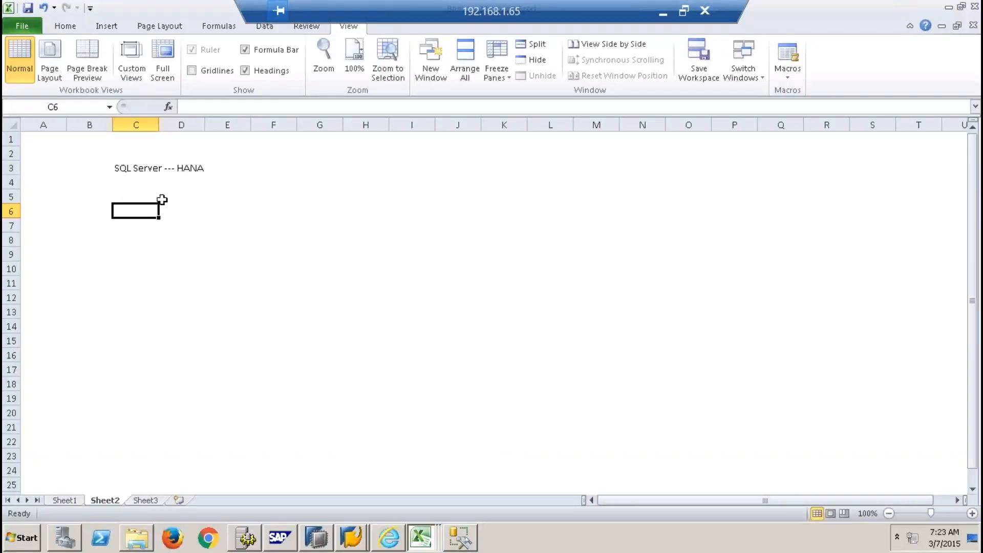
List BODS ETL, SLT and SDA in cells D5 to D7
left_click(190, 198)
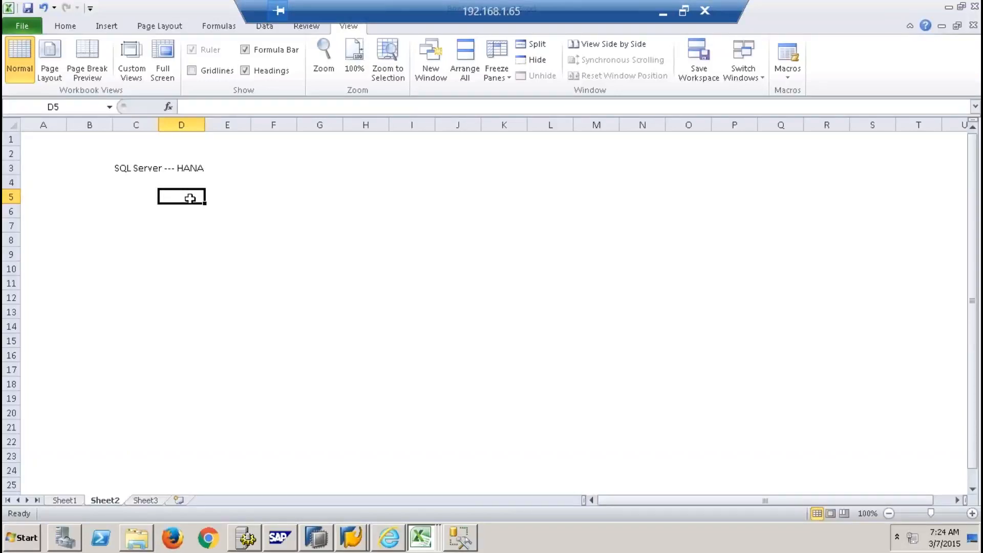
type("BODS ETL")
left_click(173, 270)
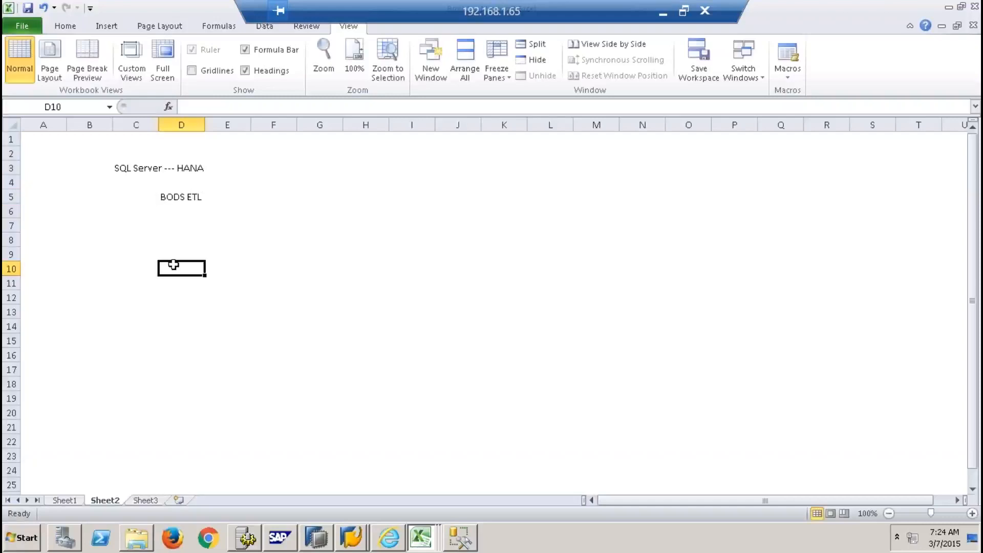
left_click(174, 201)
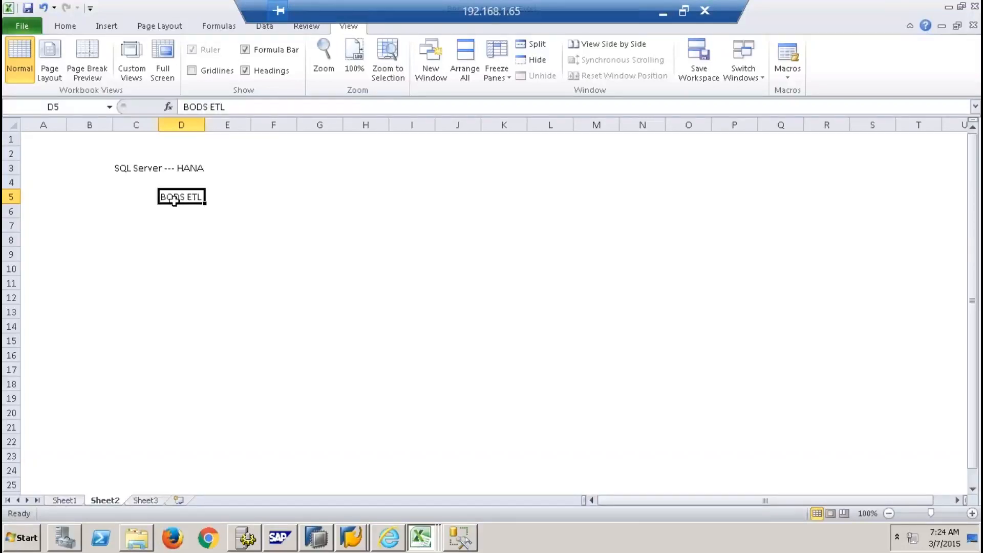
left_click(168, 211)
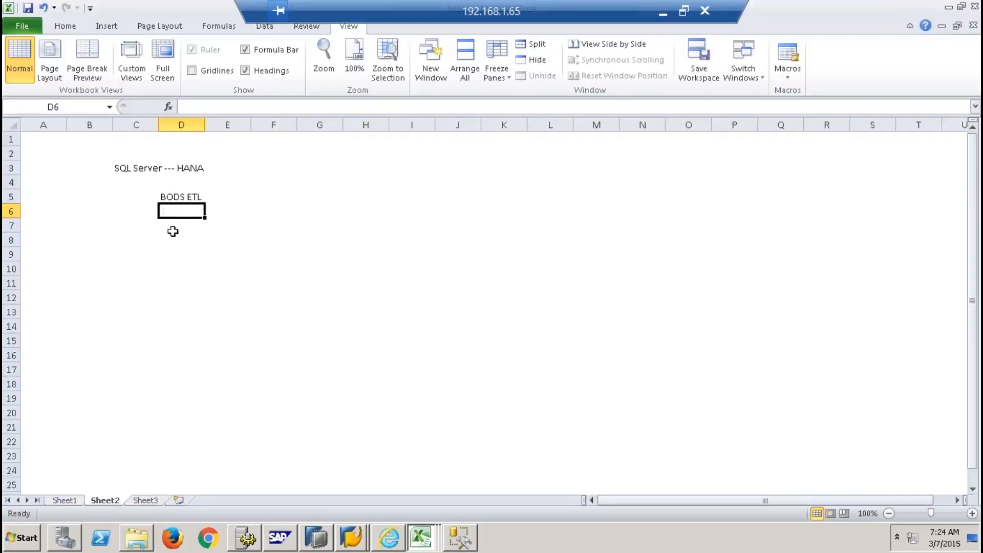
type("SL")
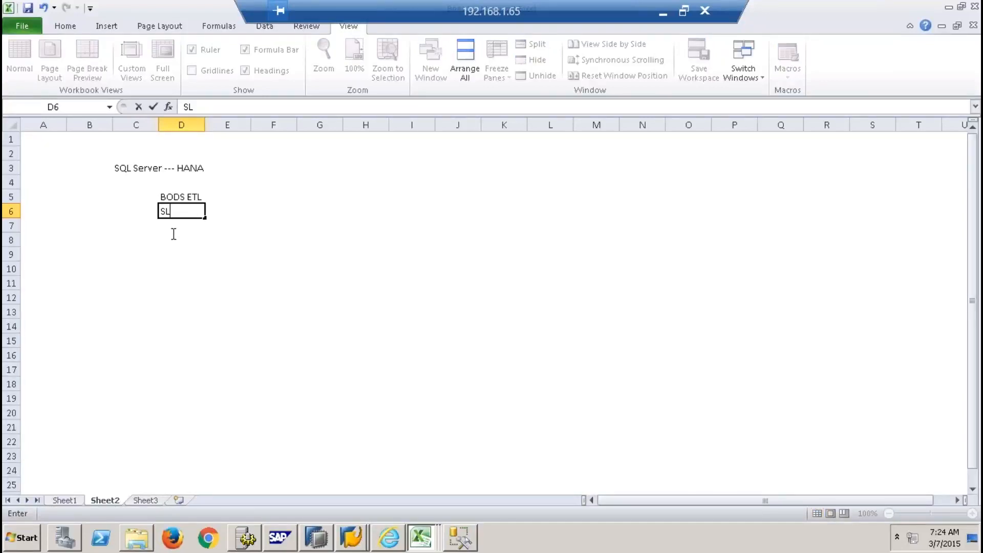
type("T")
key("Return")
type("SDA")
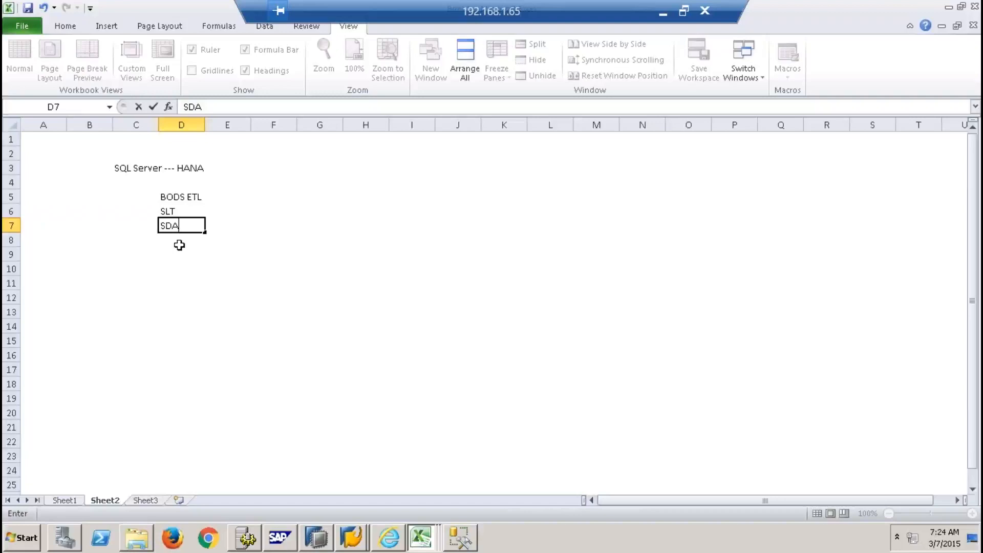
key("Return")
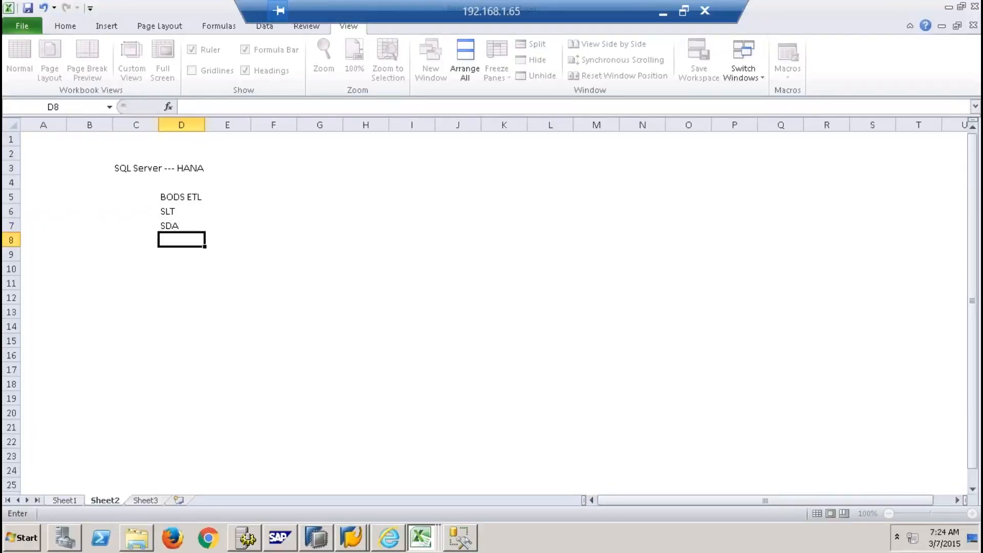
left_click(185, 220)
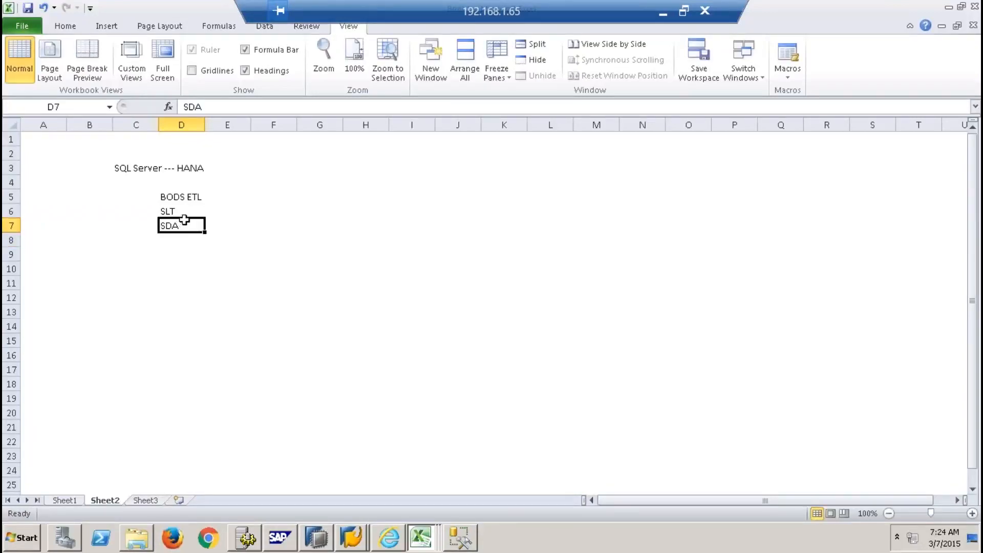
left_click(664, 12)
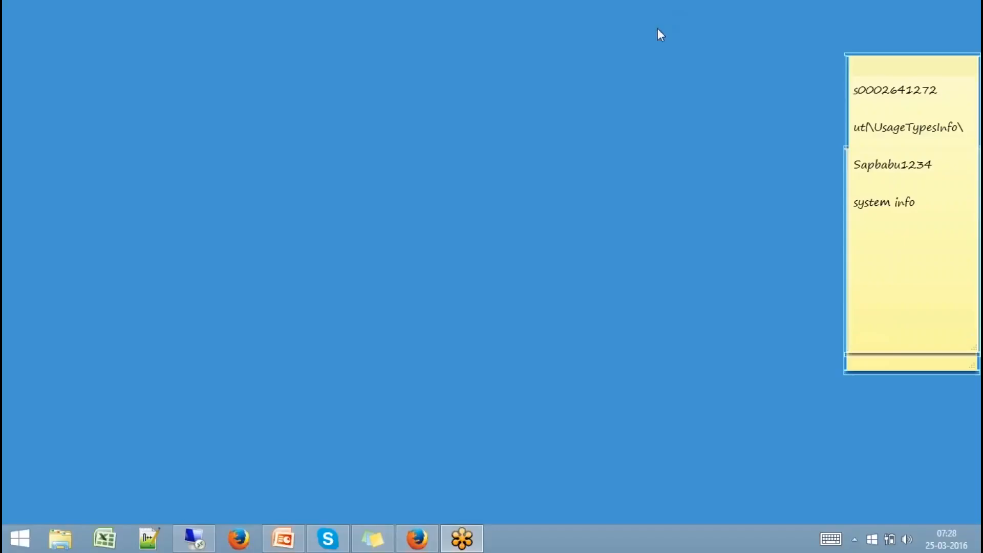
left_click(434, 547)
left_click(175, 12)
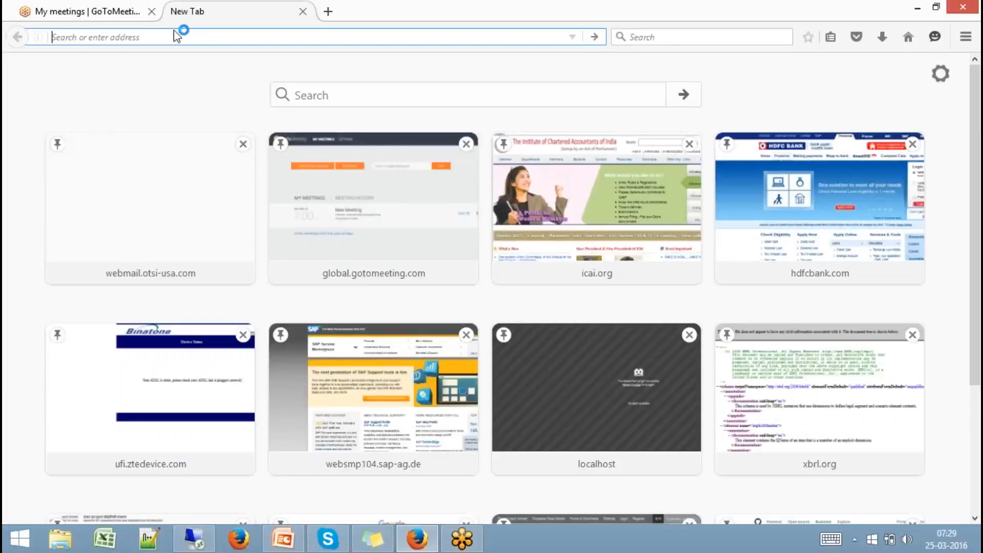
type("apps.support.sap.com/")
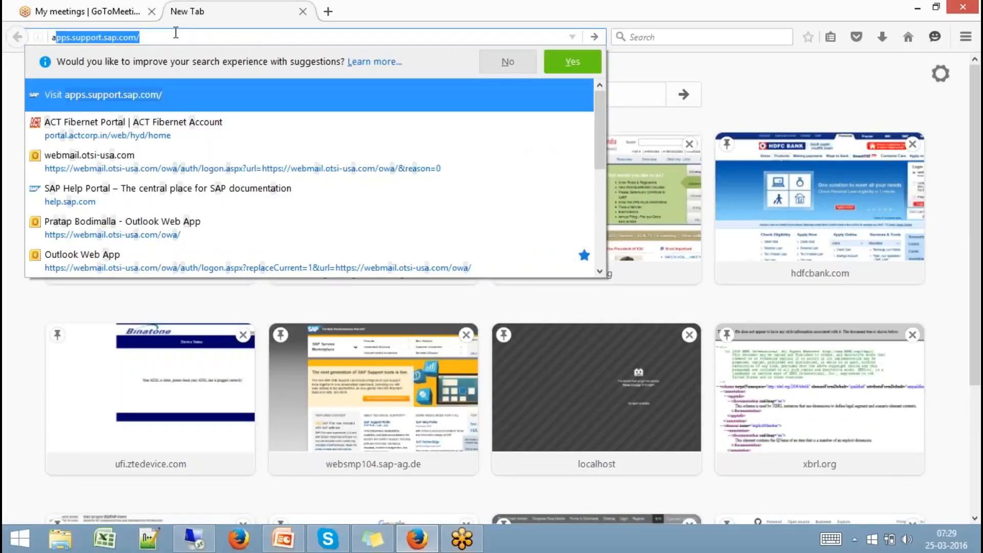
left_click(106, 124)
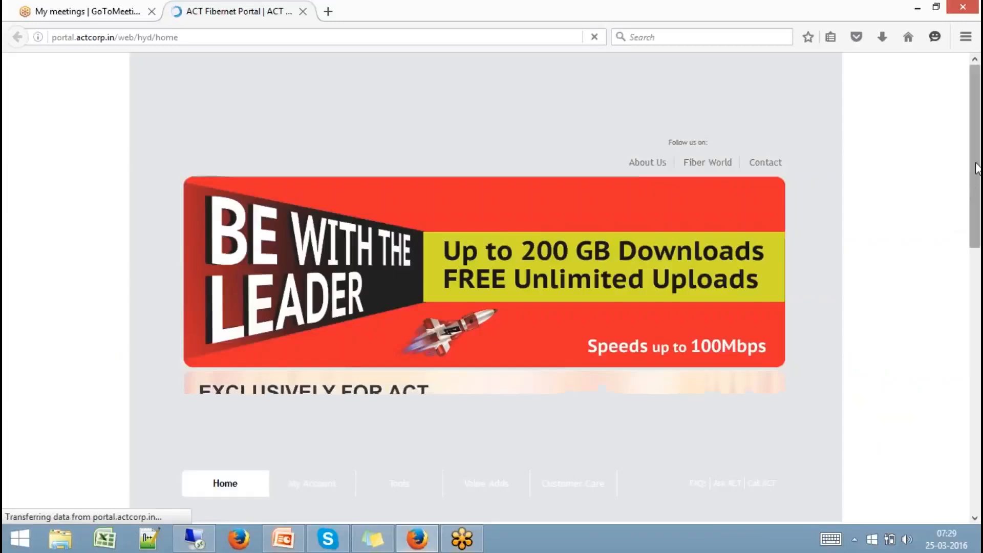
left_click_drag(977, 168, 973, 281)
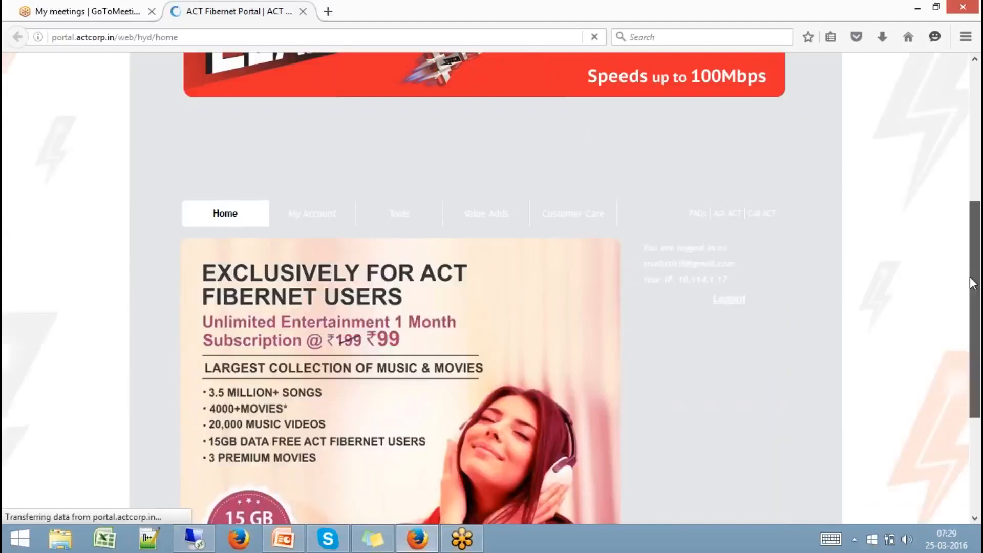
left_click_drag(973, 283, 972, 252)
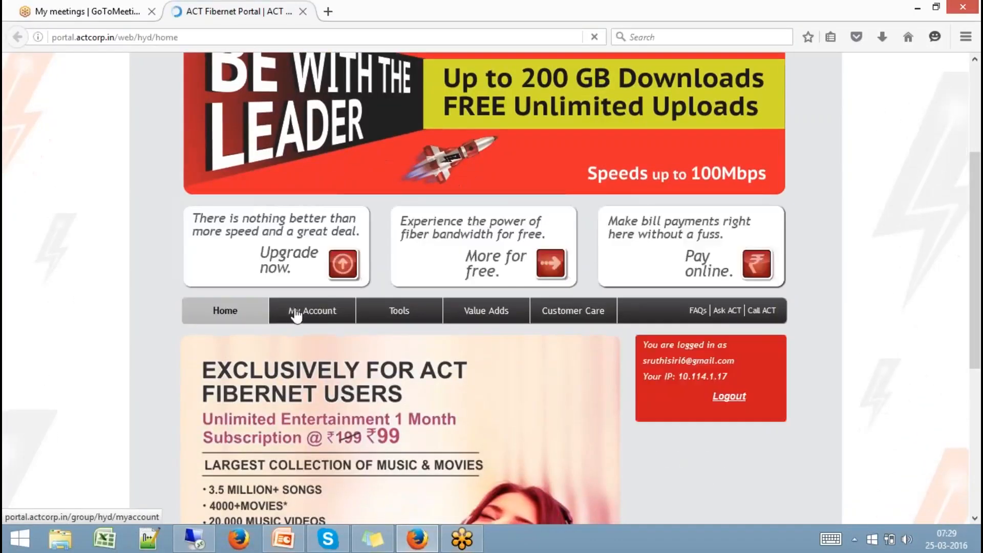
left_click(299, 313)
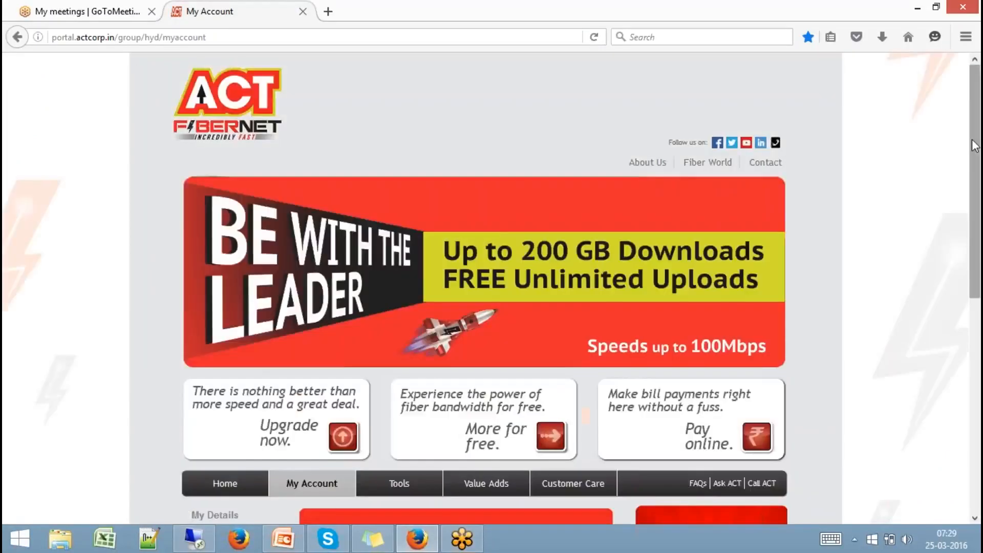
left_click_drag(974, 146, 893, 257)
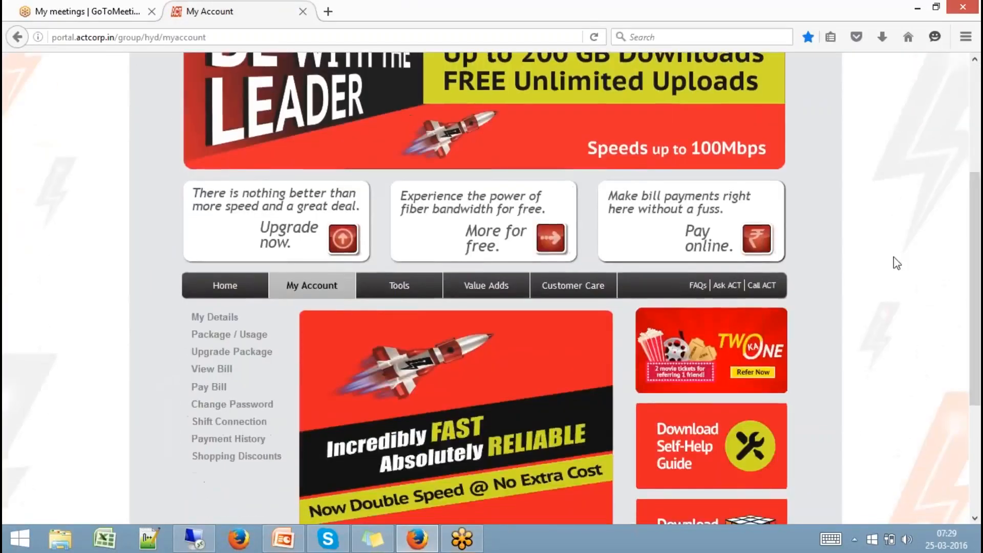
left_click(245, 334)
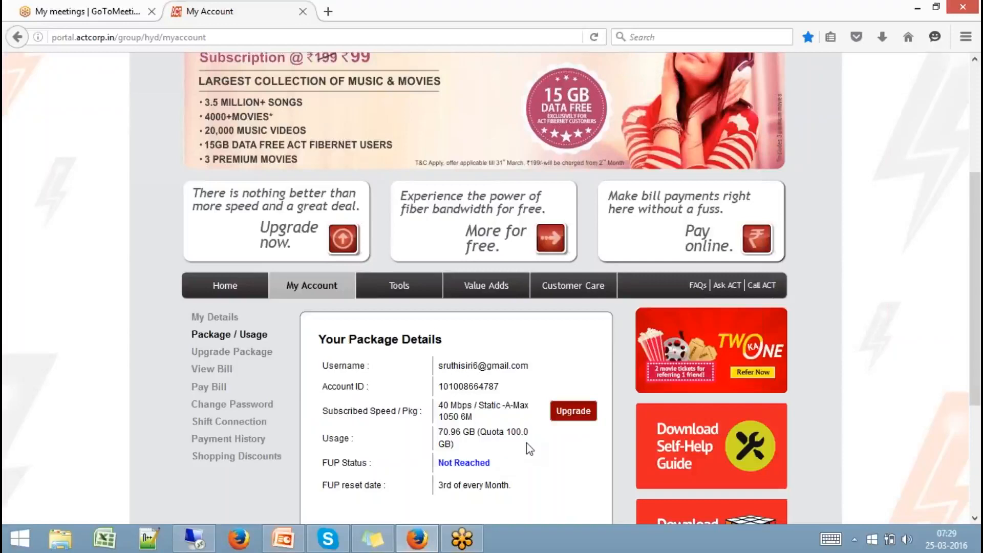
left_click(302, 12)
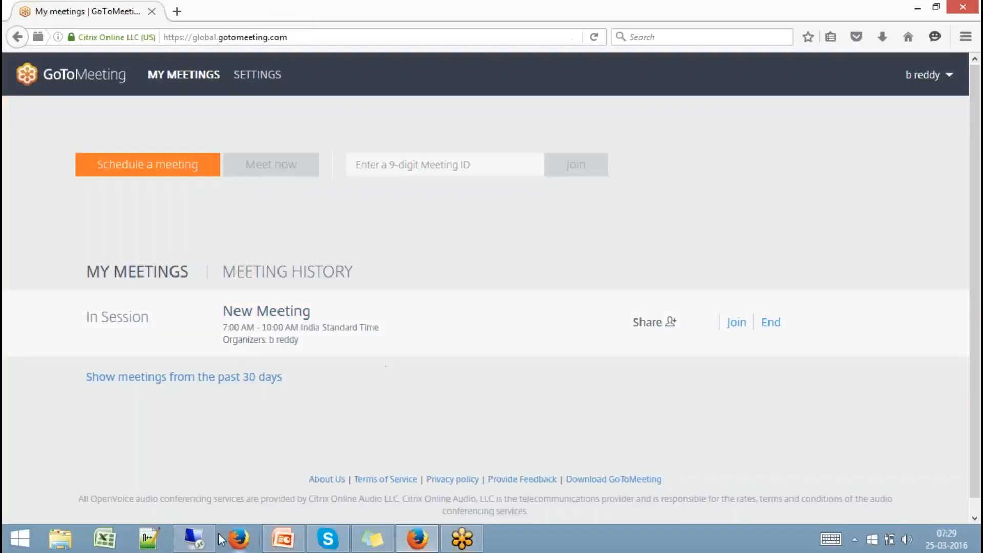
left_click(194, 538)
left_click(193, 281)
Clear stray text from D9, select D5:D7, and minimize the remote desktop session
left_click(190, 256)
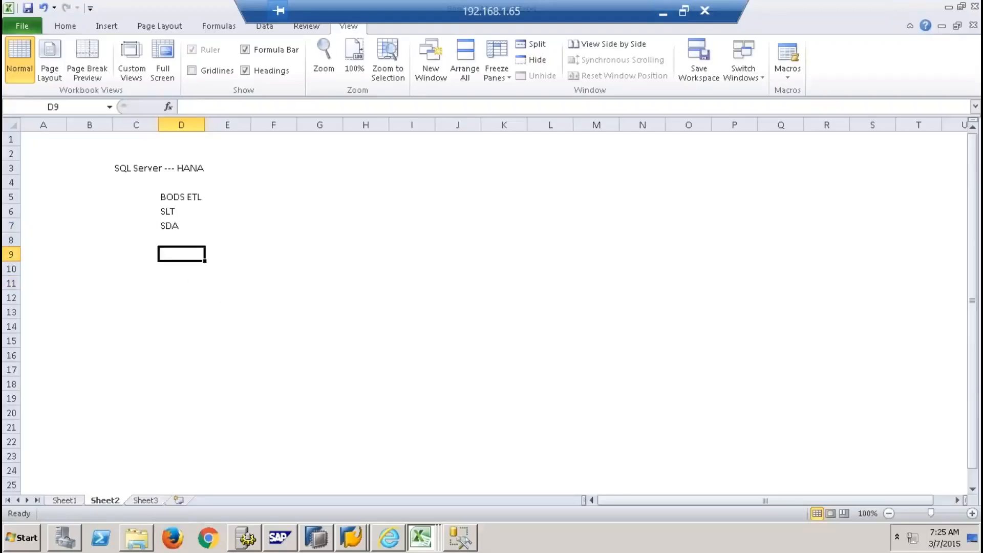
type("xzc")
key("BackSpace")
key("BackSpace")
key("BackSpace")
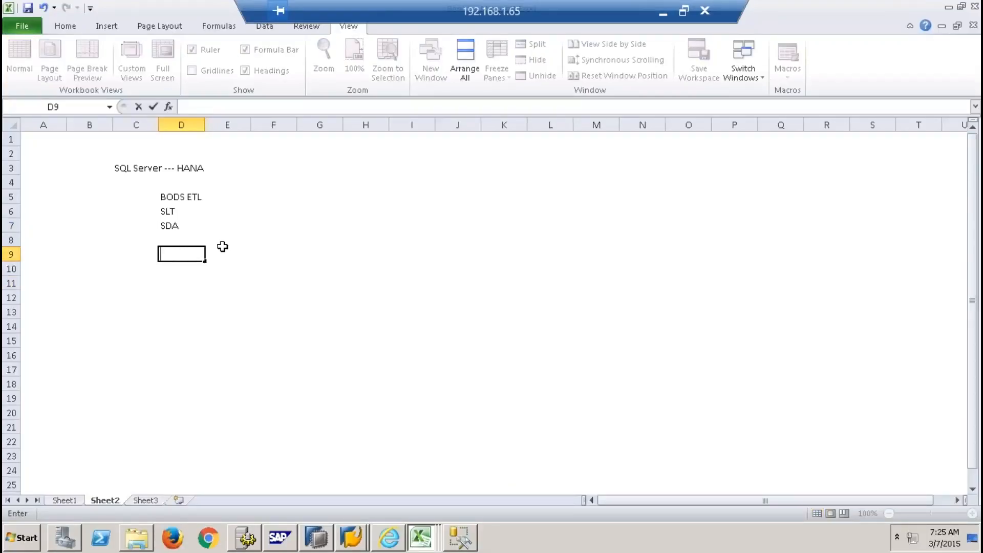
left_click_drag(176, 200, 180, 222)
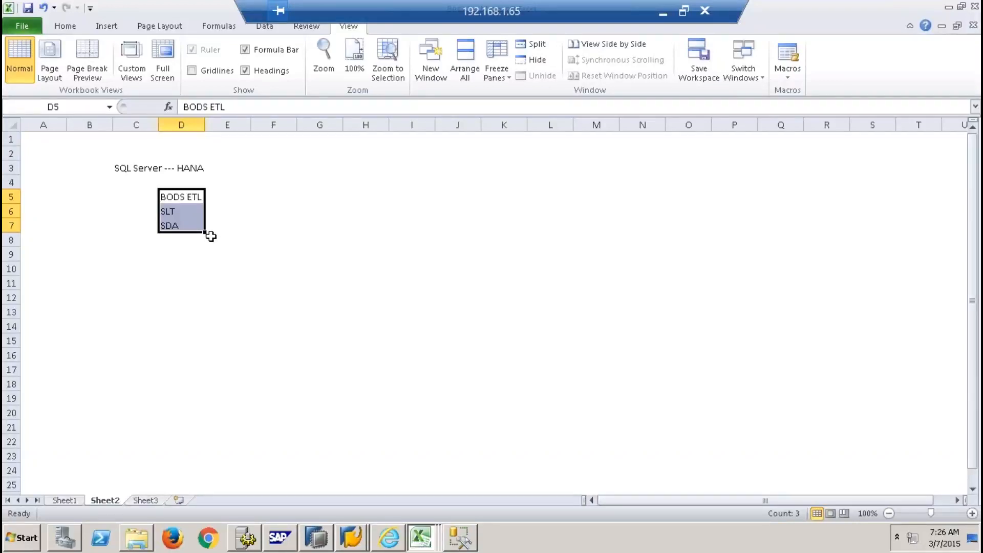
left_click(209, 225)
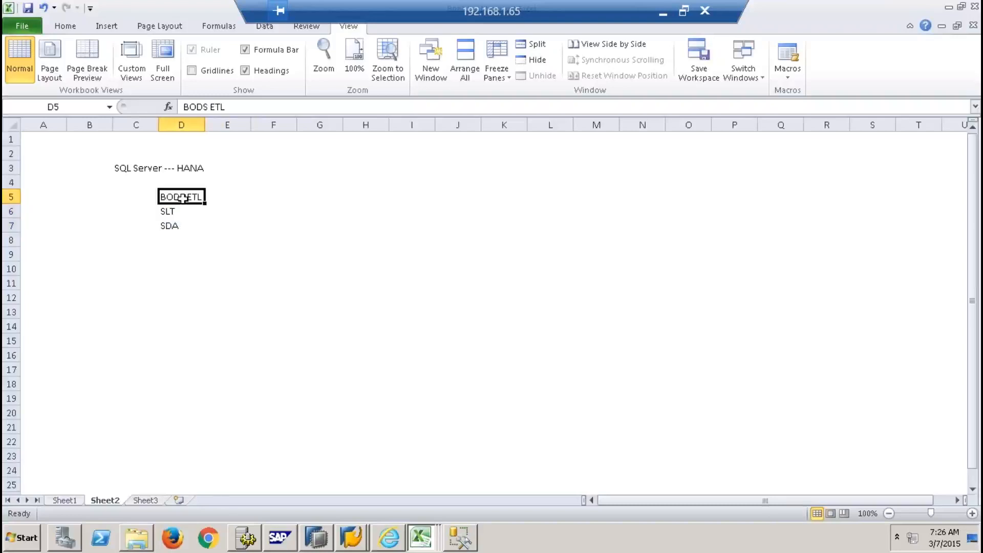
left_click_drag(176, 195, 185, 225)
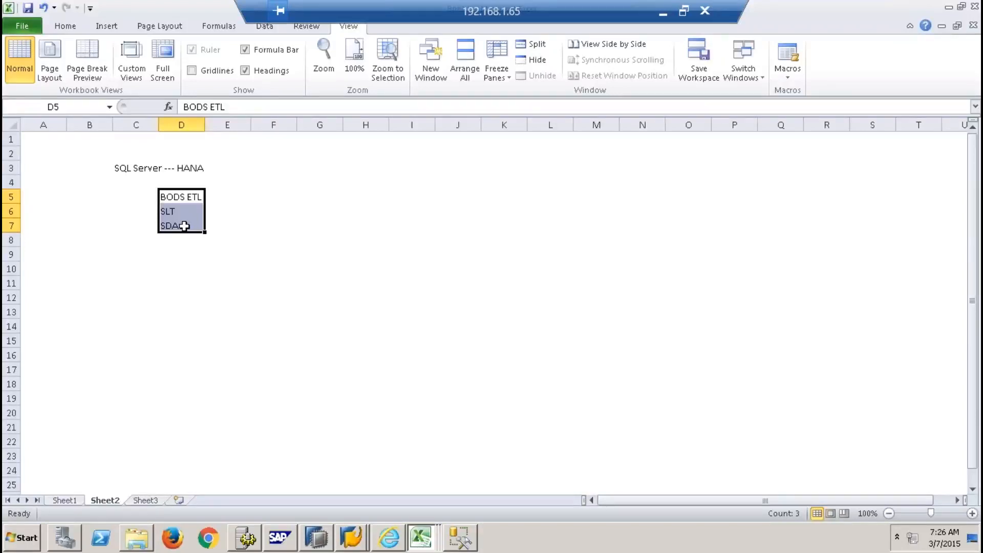
left_click(663, 22)
left_click(855, 540)
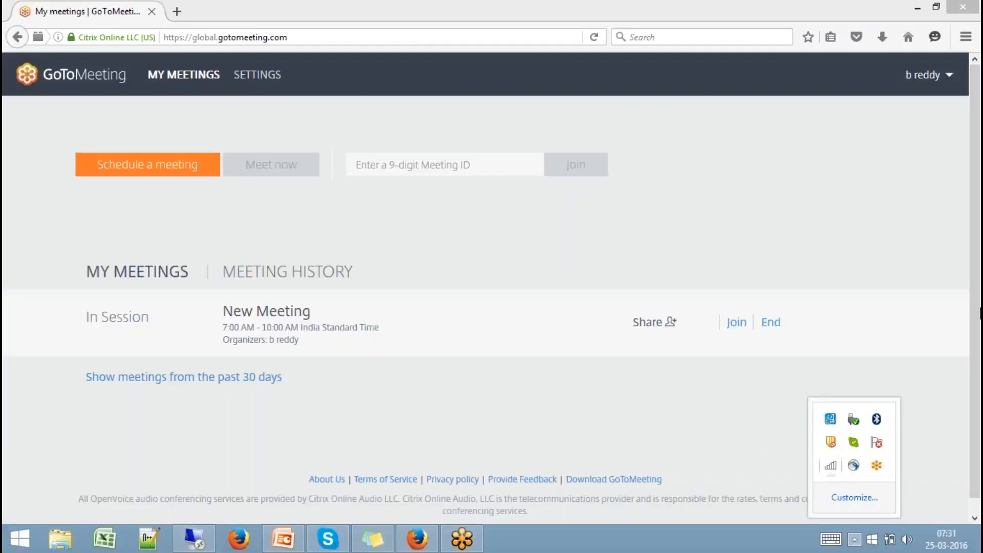
Close the 4G Mobile Hotspot page and notification, then bring back the remote Excel session
left_click(978, 6)
scroll(492, 286, "down", 1)
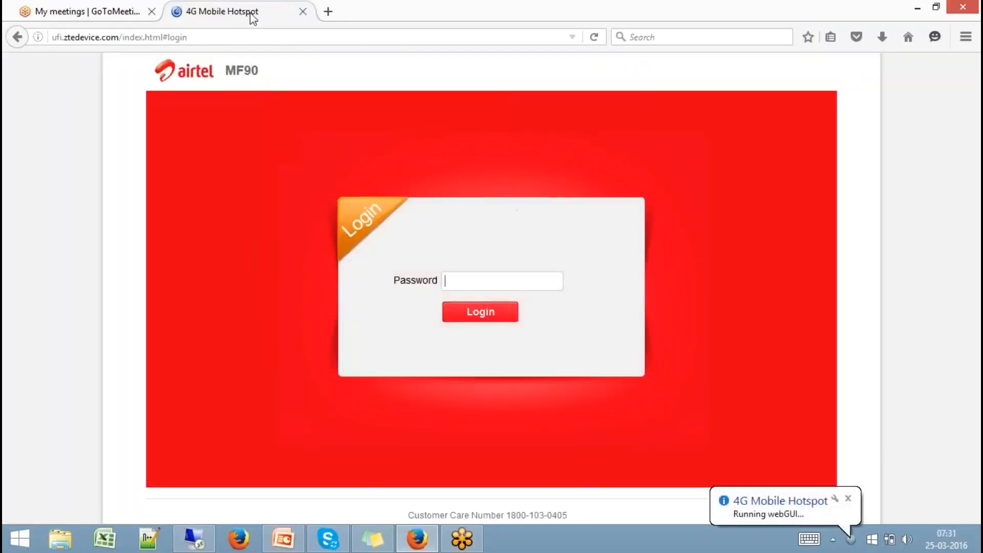
left_click(303, 12)
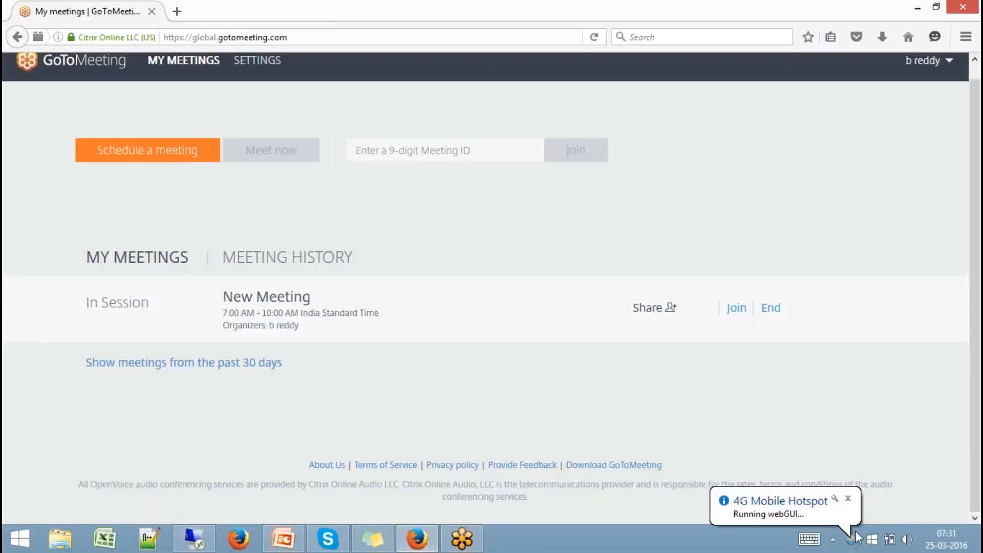
left_click(840, 540)
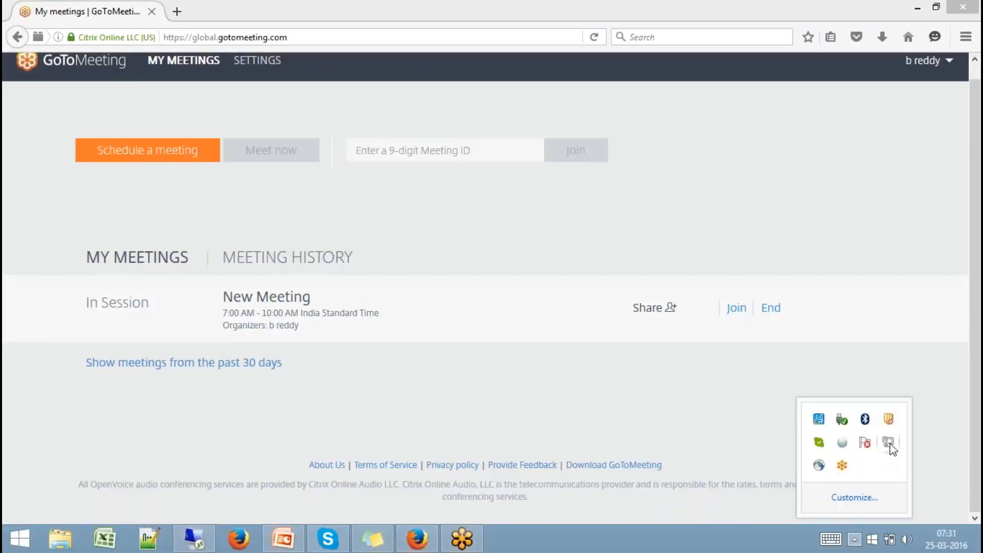
mouse_move(891, 448)
key("Escape")
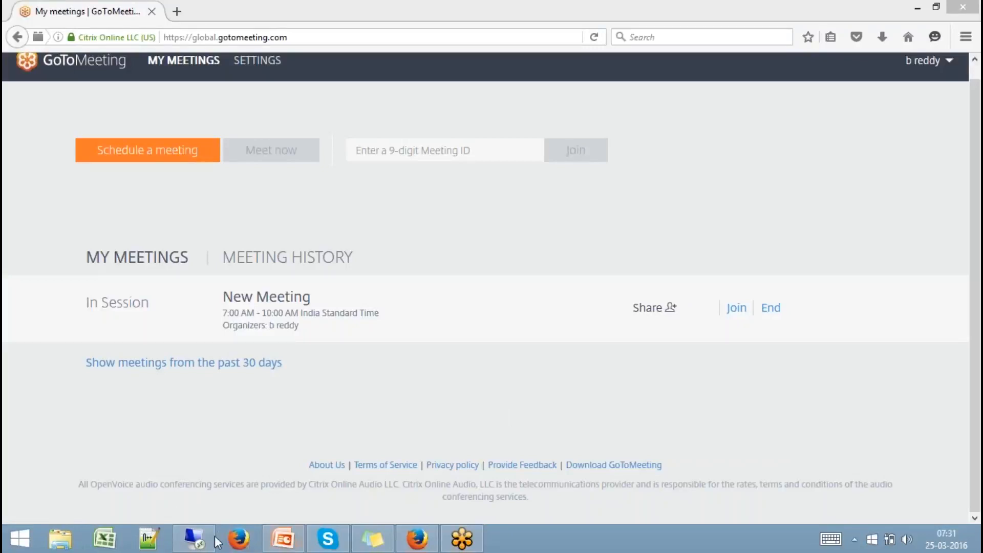
mouse_move(200, 540)
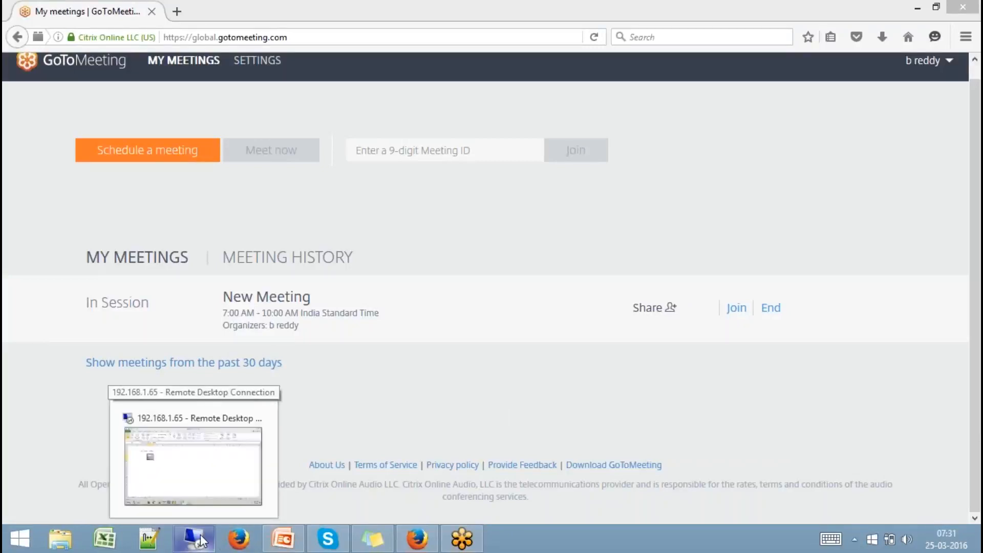
left_click(200, 540)
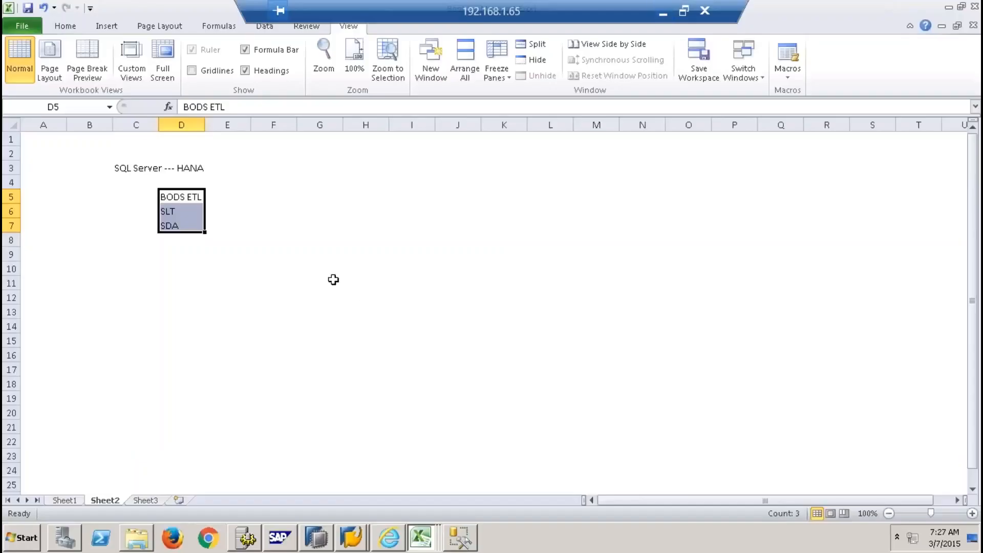
Give cell D5 (BODS ETL) a yellow fill colour
left_click(173, 252)
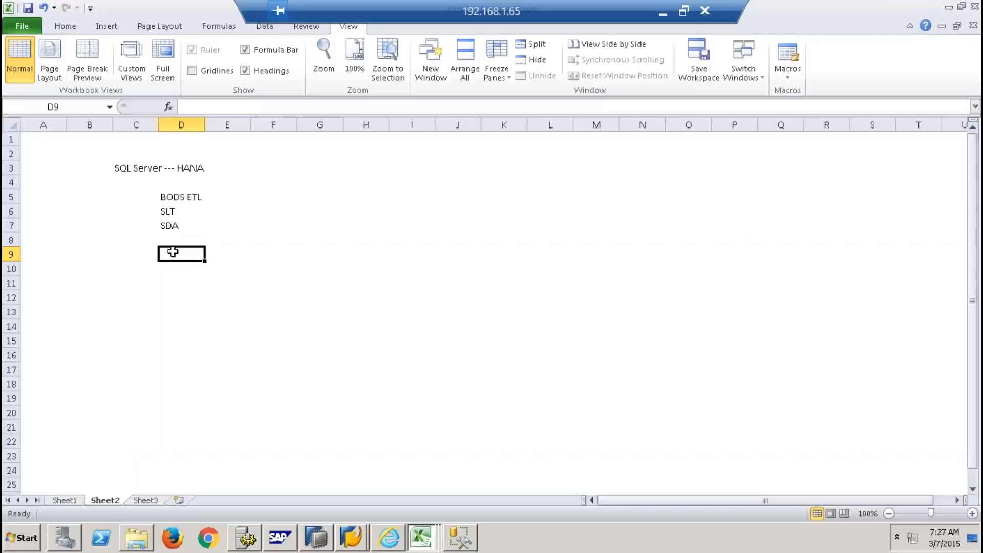
left_click(277, 232)
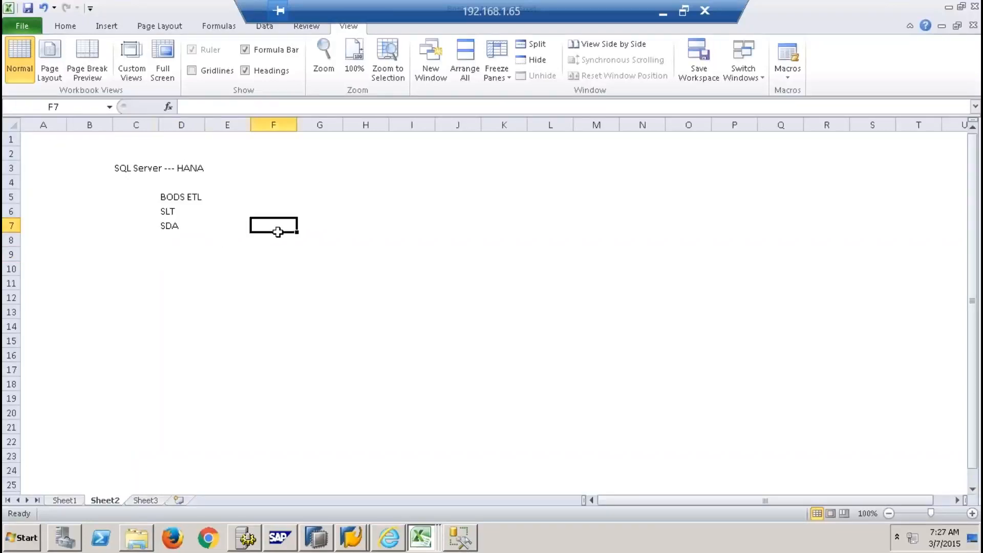
left_click(132, 167)
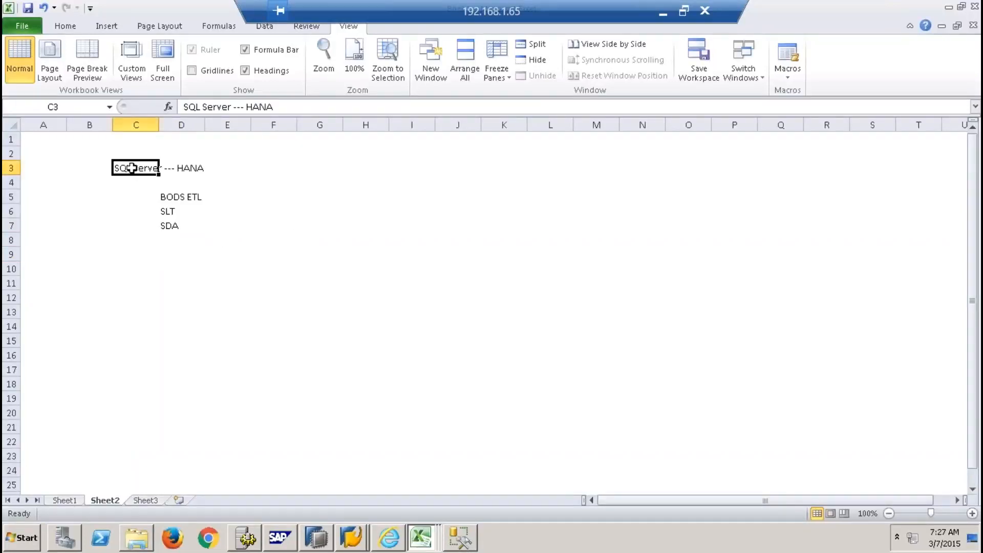
left_click_drag(151, 168, 197, 169)
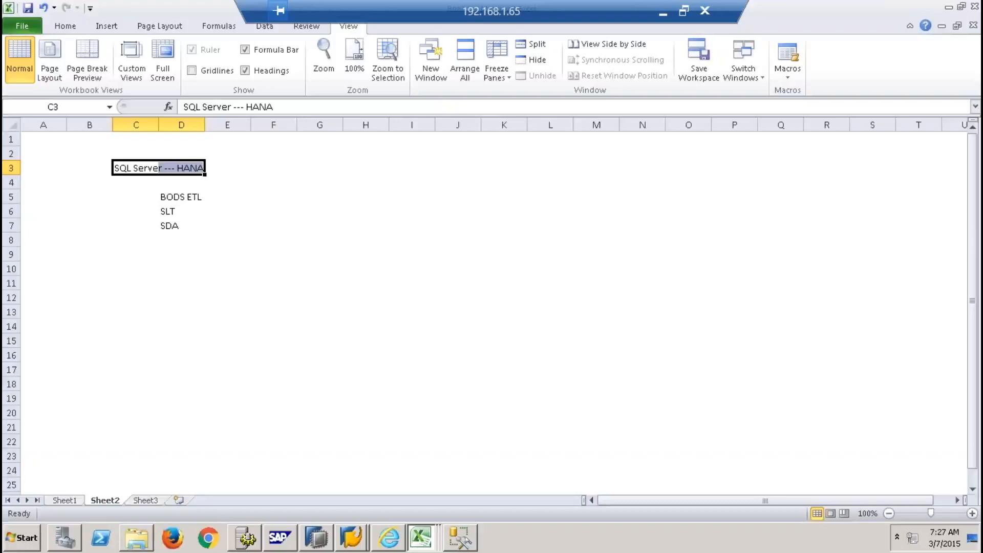
left_click(166, 197)
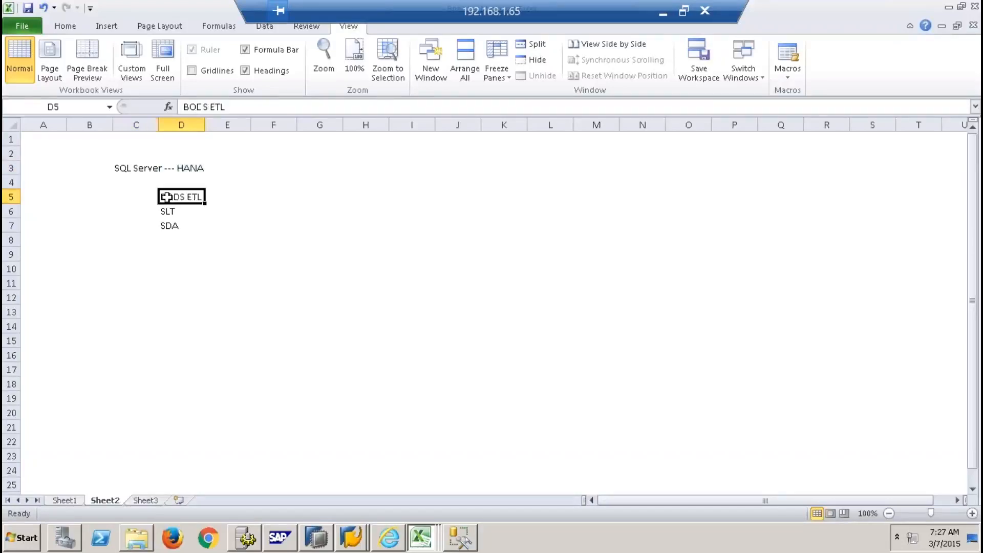
left_click(170, 212)
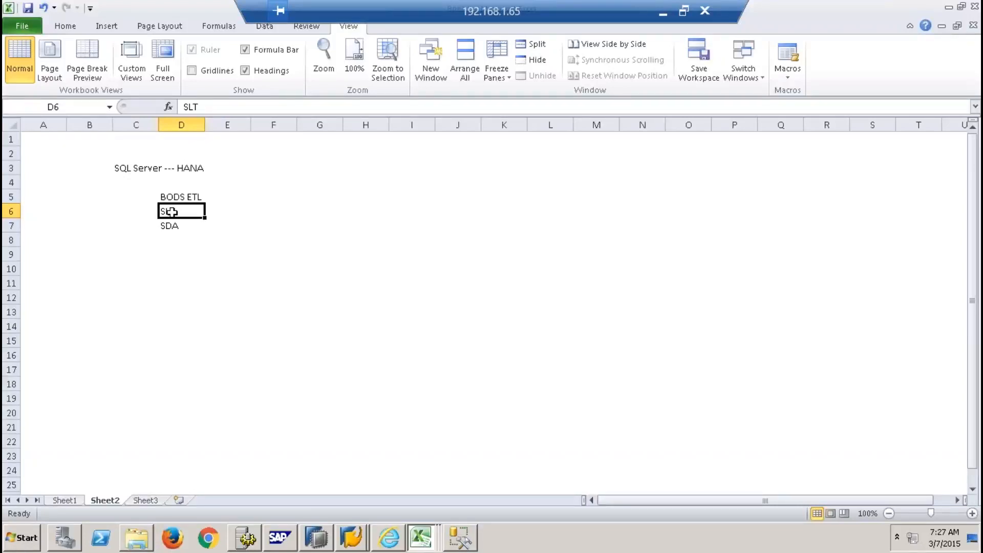
left_click(174, 226)
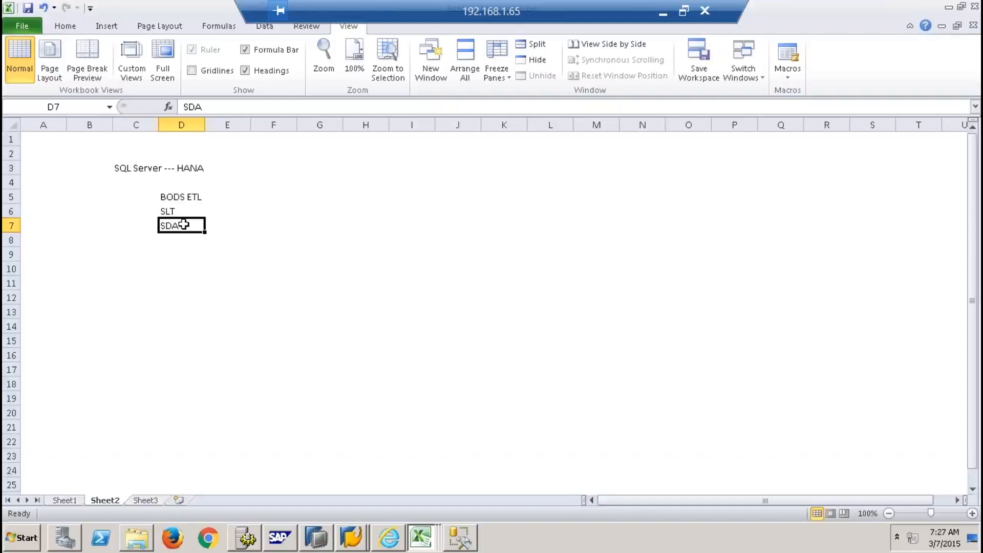
left_click(176, 211)
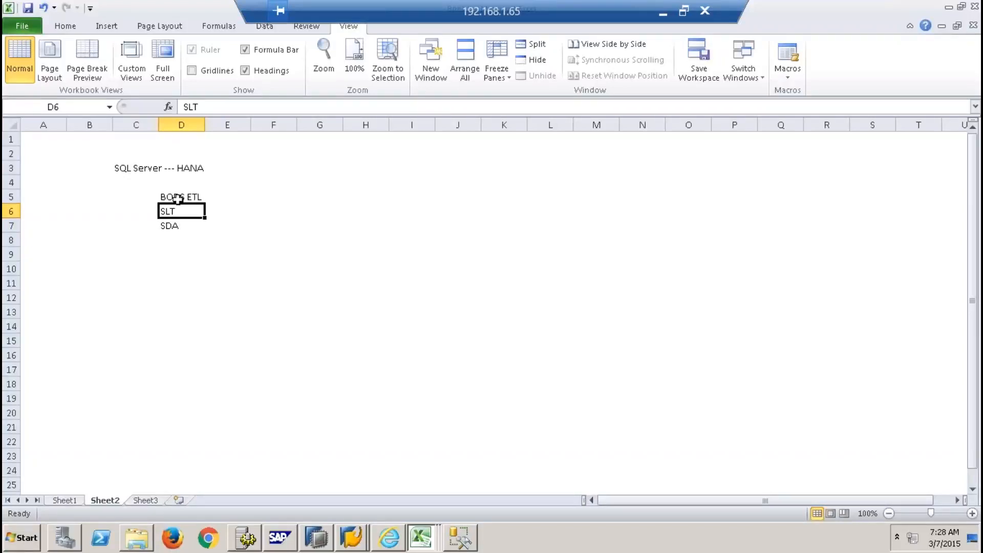
left_click(178, 198)
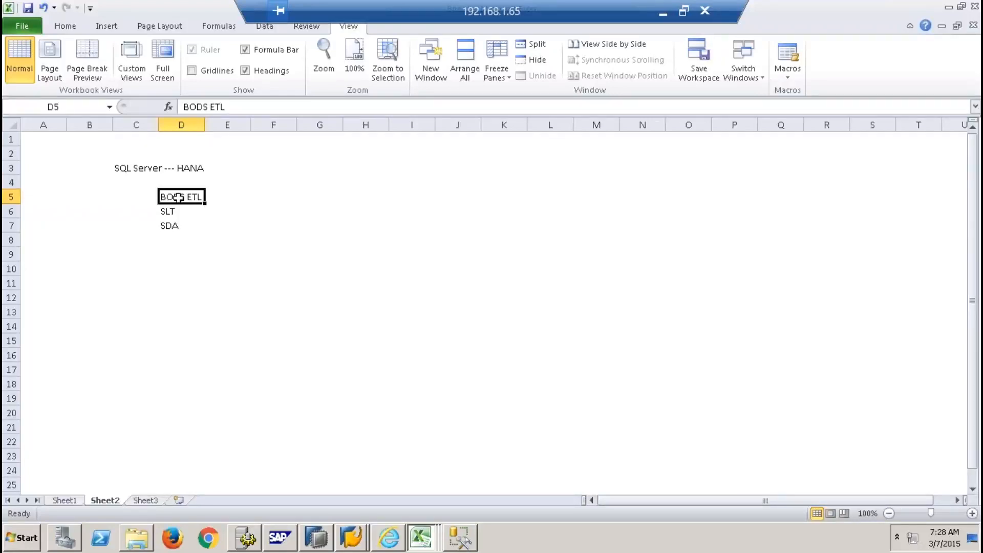
left_click(68, 23)
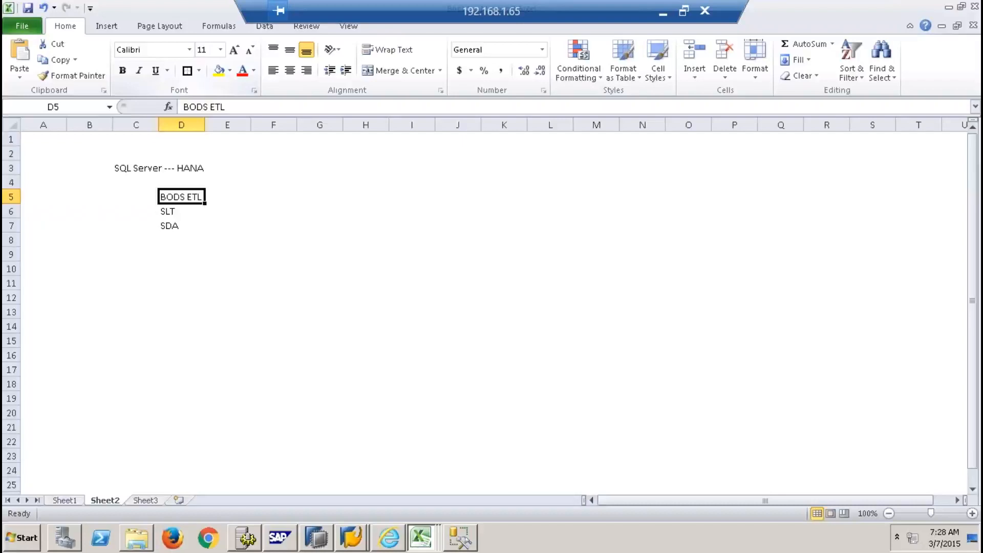
left_click(219, 70)
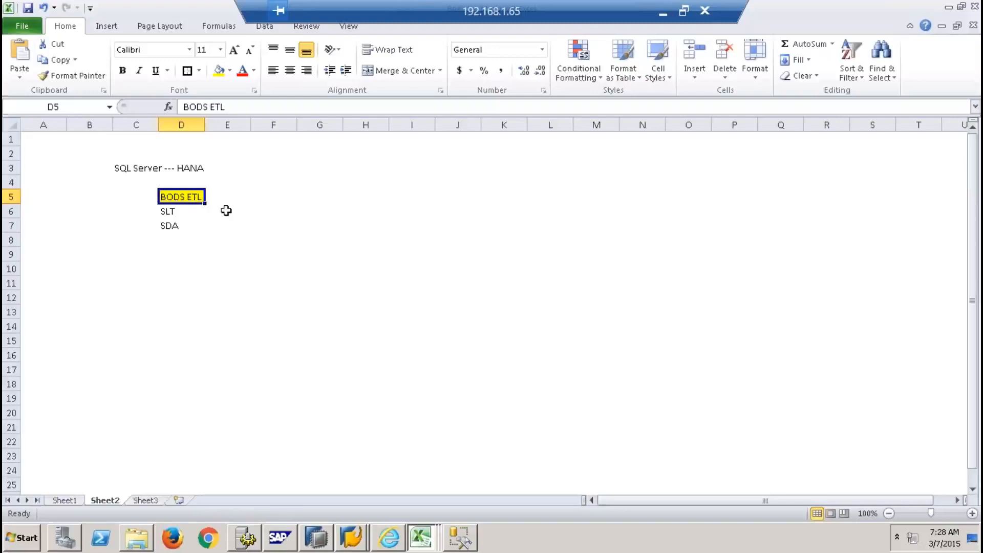
Launch Data Services Designer from the SAP Data Services 4.2 program group
left_click(23, 546)
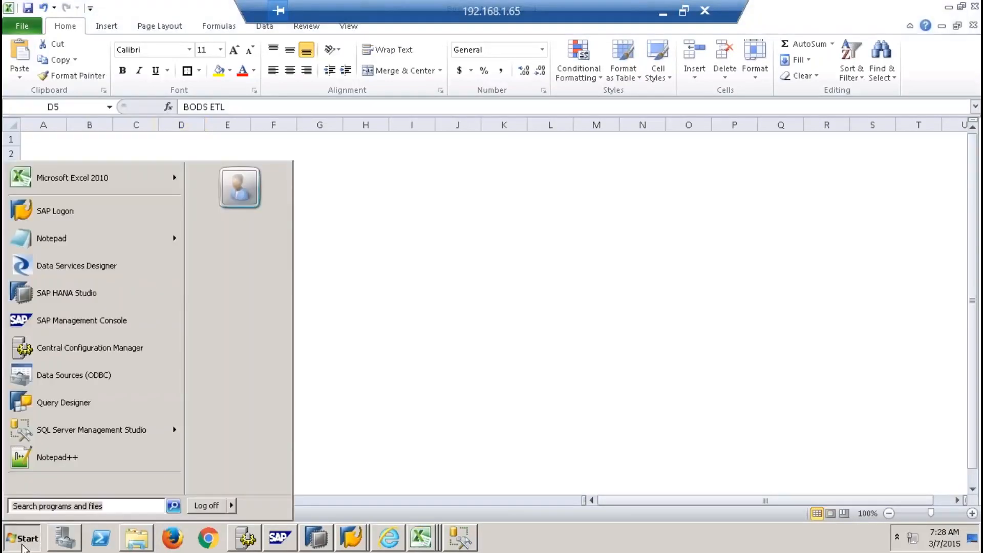
left_click(72, 484)
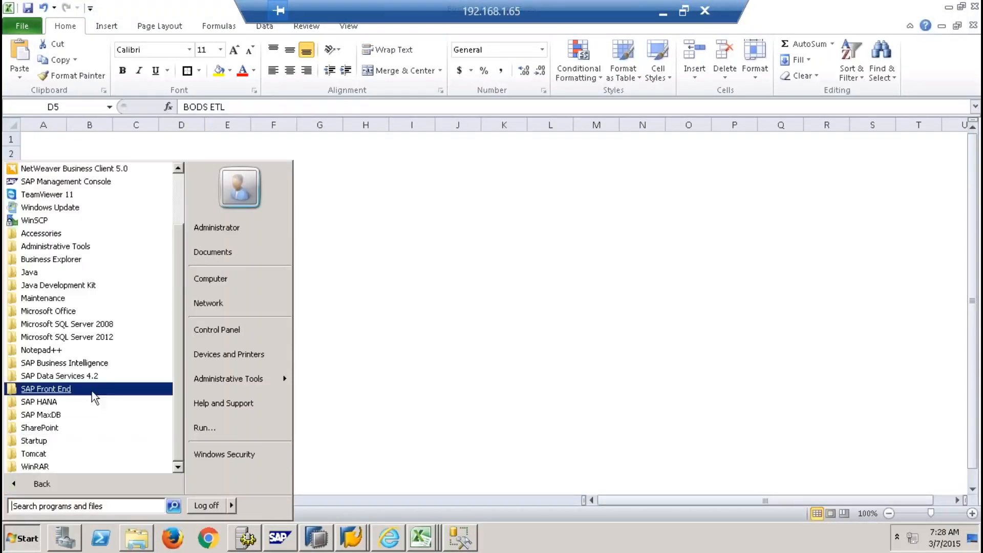
left_click(79, 376)
left_click_drag(176, 350, 175, 405)
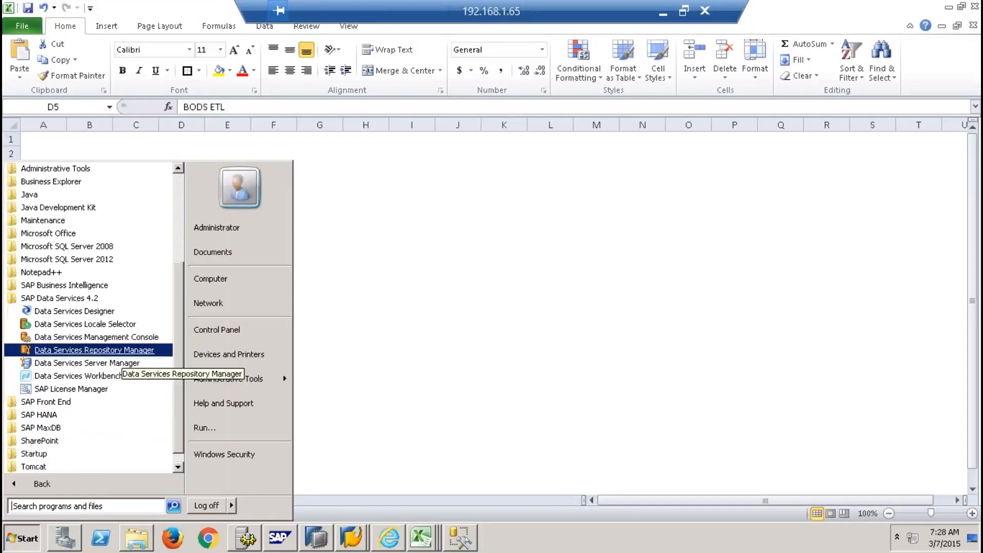
left_click(87, 316)
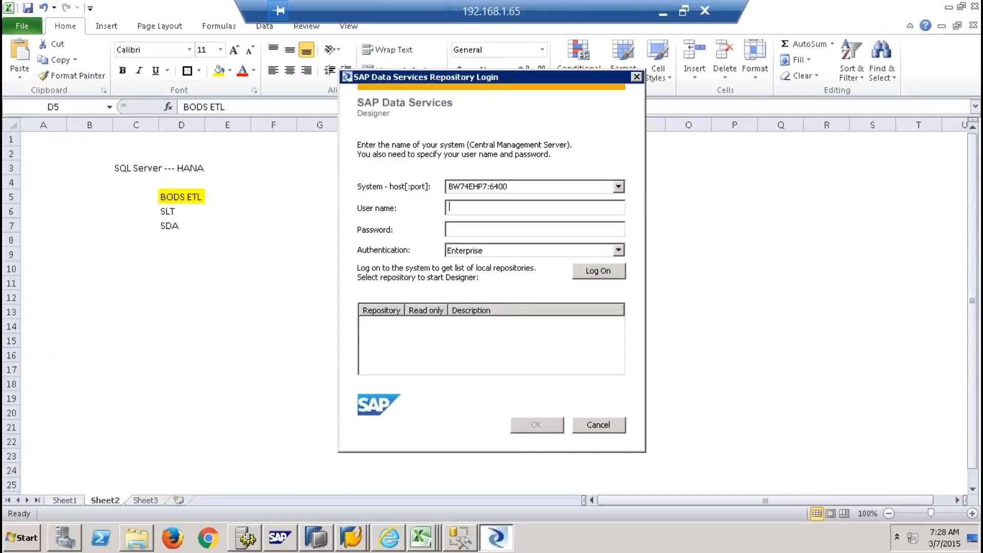
Sign in with the user credentials and open the BODS8 repository with its password
key("Tab")
key("Return")
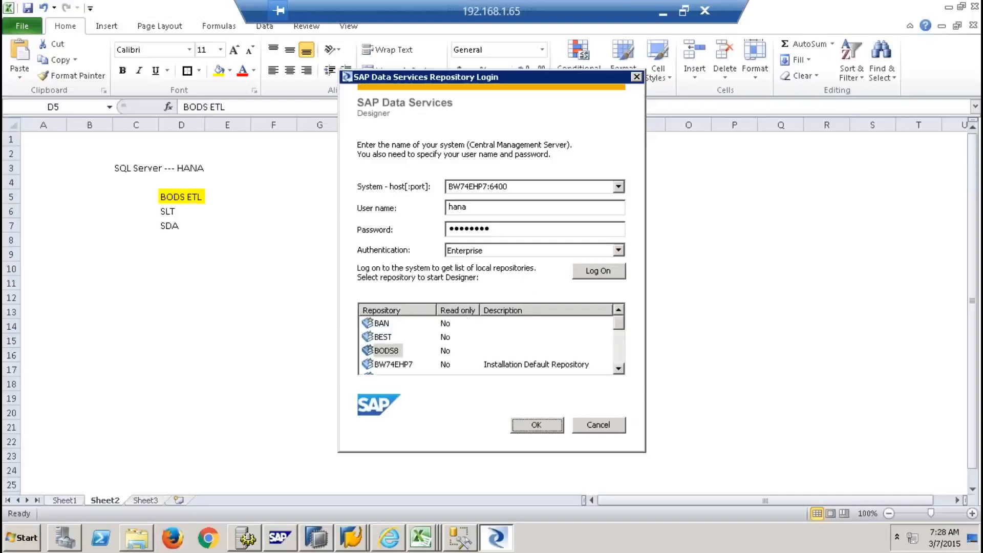
double_click(396, 351)
type("**********")
key("Return")
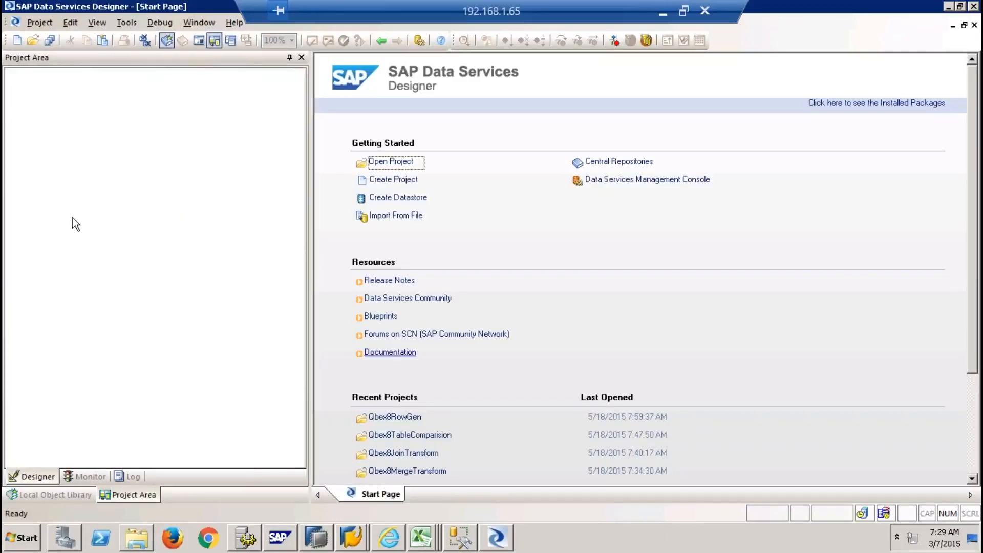
Create a new project named QbexBatch9
left_click(118, 201)
left_click(397, 180)
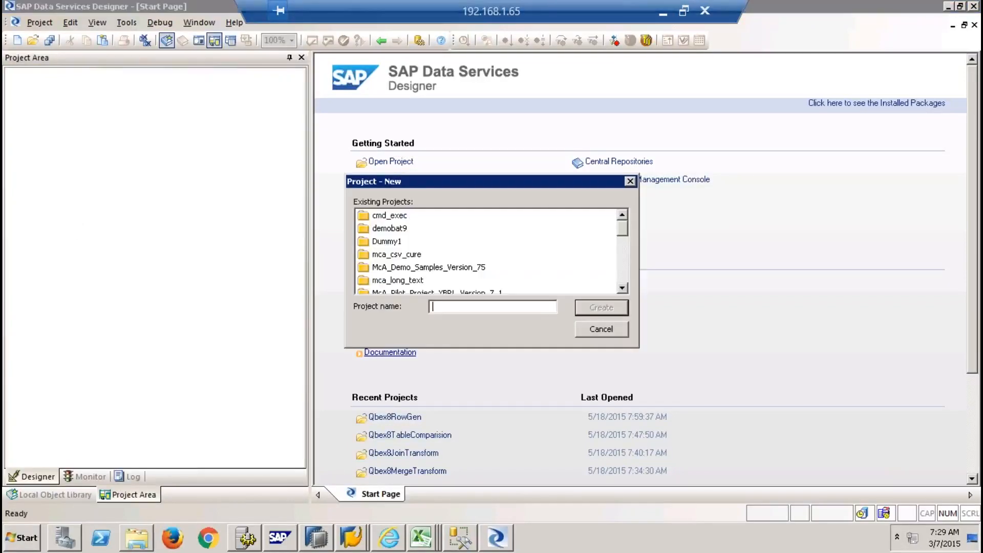
type("Qbex8")
key("BackSpace")
key("BackSpace")
key("BackSpace")
key("BackSpace")
key("BackSpace")
type("QbexBatcjh")
key("BackSpace")
key("BackSpace")
type("h9")
left_click(600, 314)
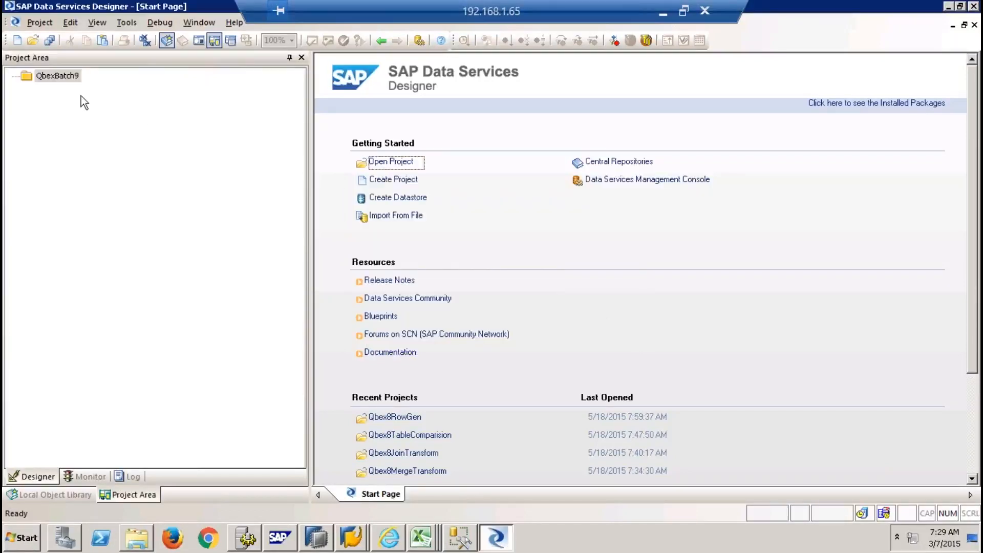
Add a batch job named Job_productMD to QbexBatch9
right_click(52, 76)
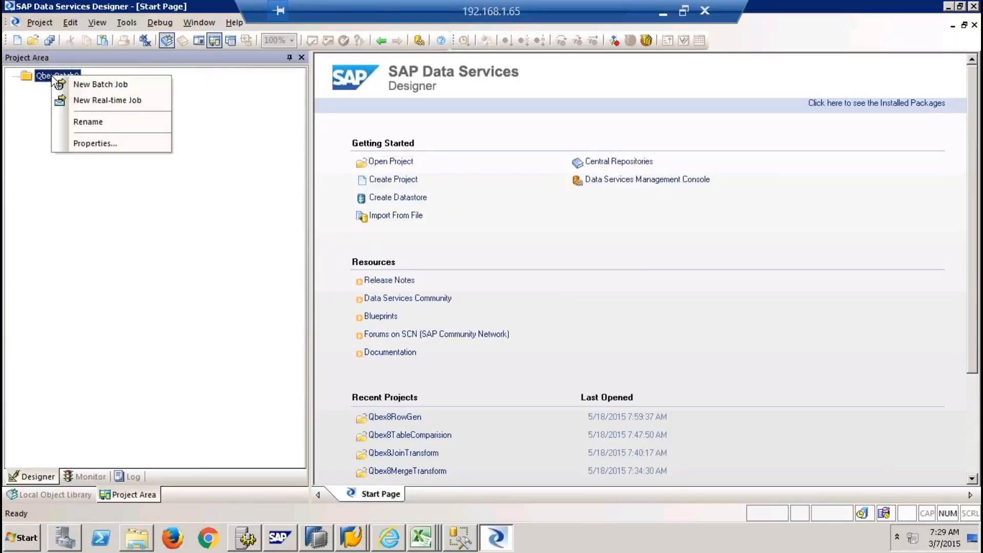
left_click(94, 85)
type("Job_productMD")
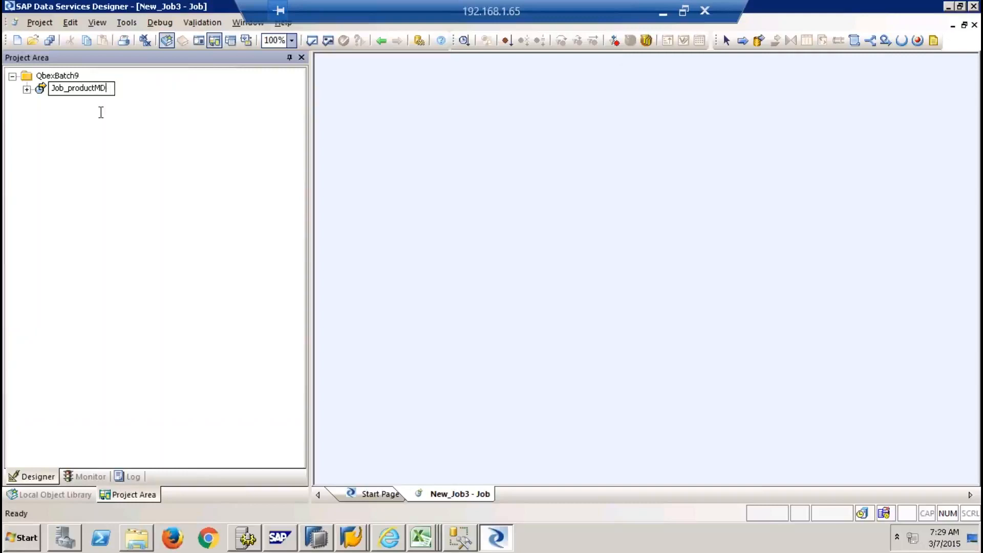
key("Return")
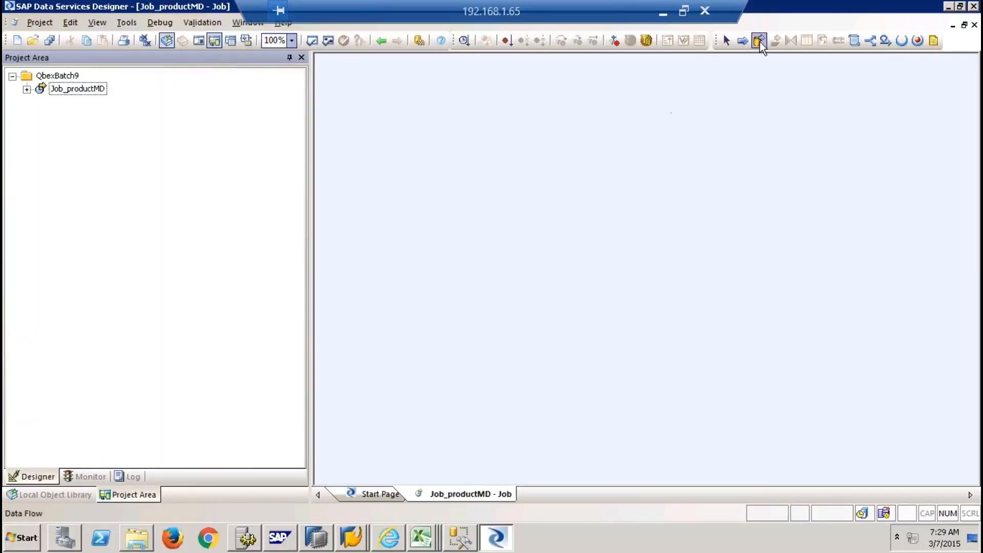
Place a data flow named DF_ProductMD in Job_productMD and open its workspace
left_click(760, 41)
left_click(625, 164)
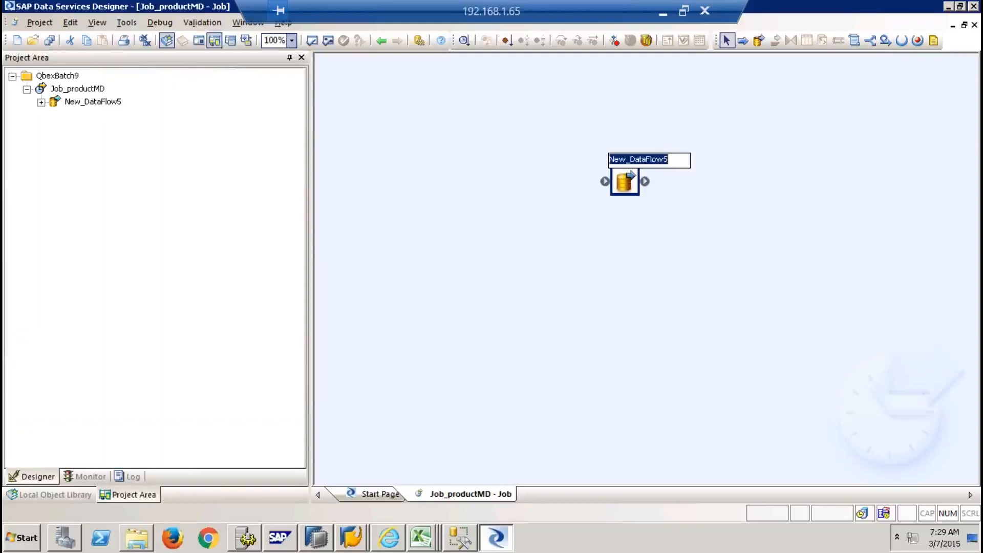
type("DF_Pr")
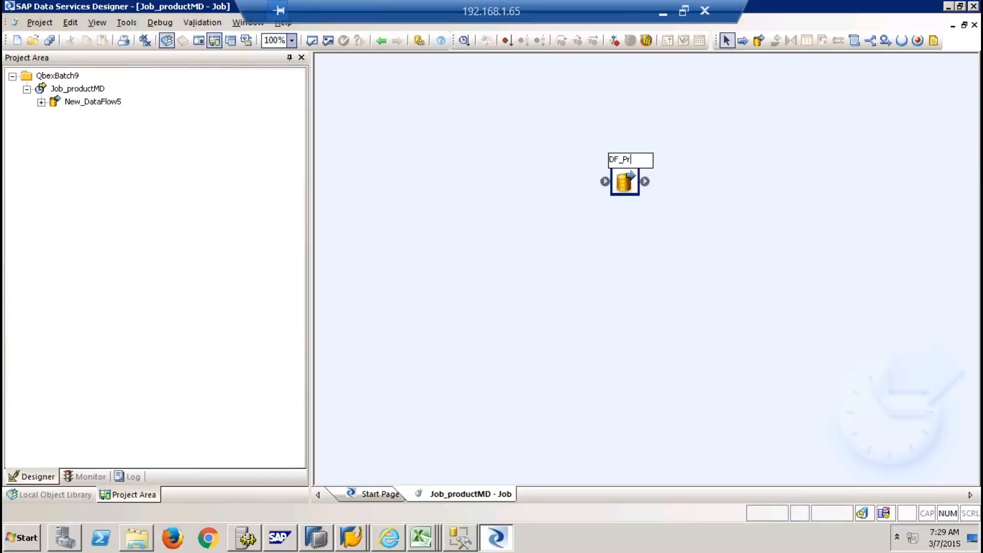
type("oductMD")
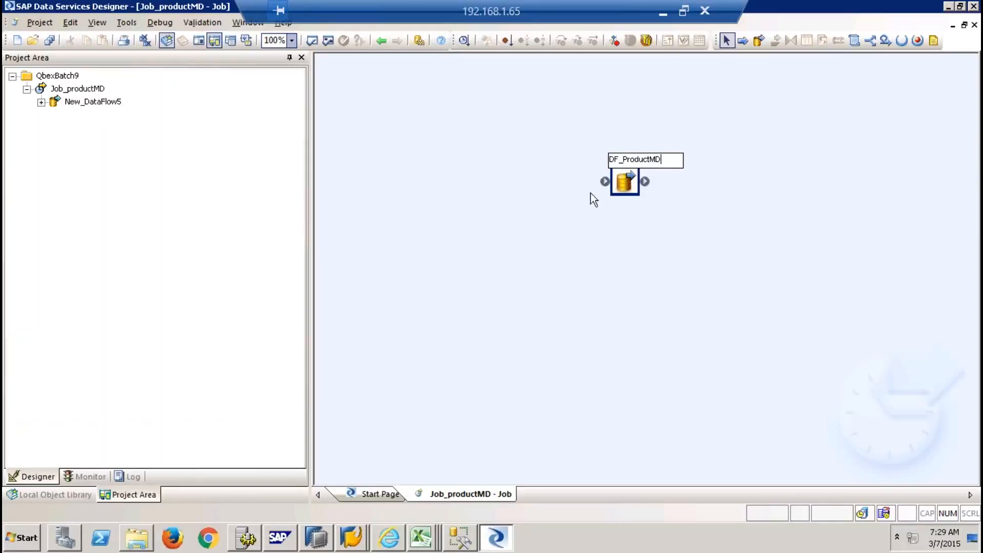
double_click(624, 183)
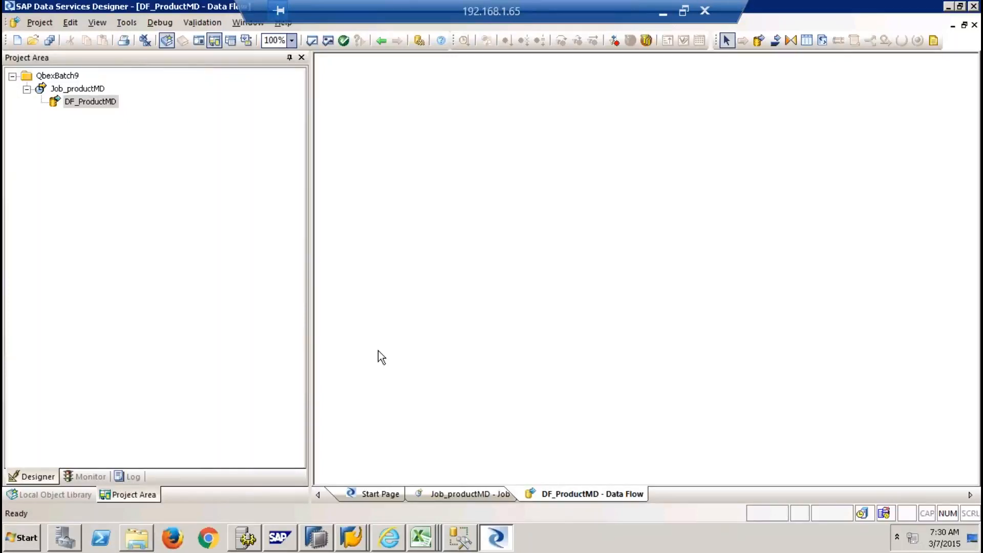
From the Local Object Library's datastore list, start creating a new datastore
left_click(58, 495)
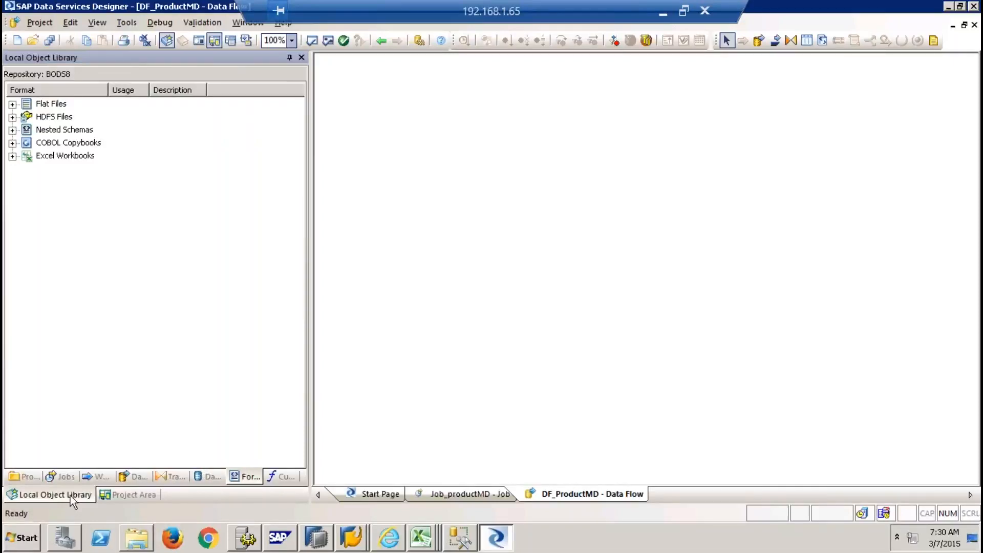
left_click(194, 478)
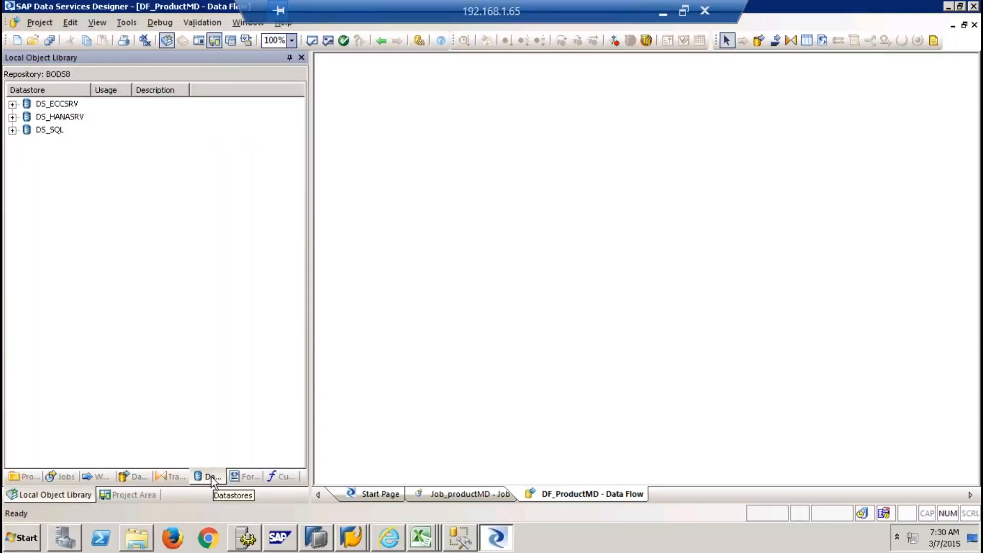
left_click(163, 239)
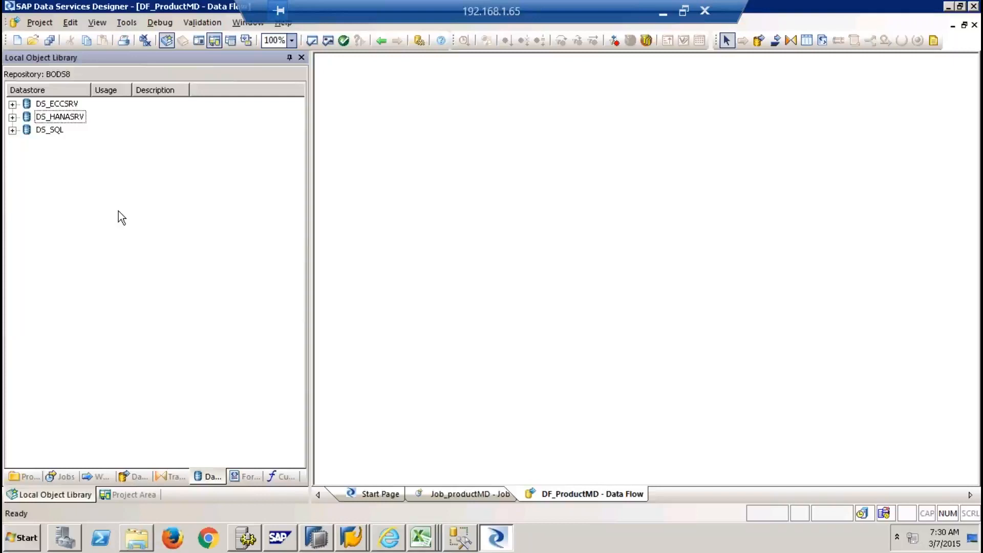
right_click(104, 174)
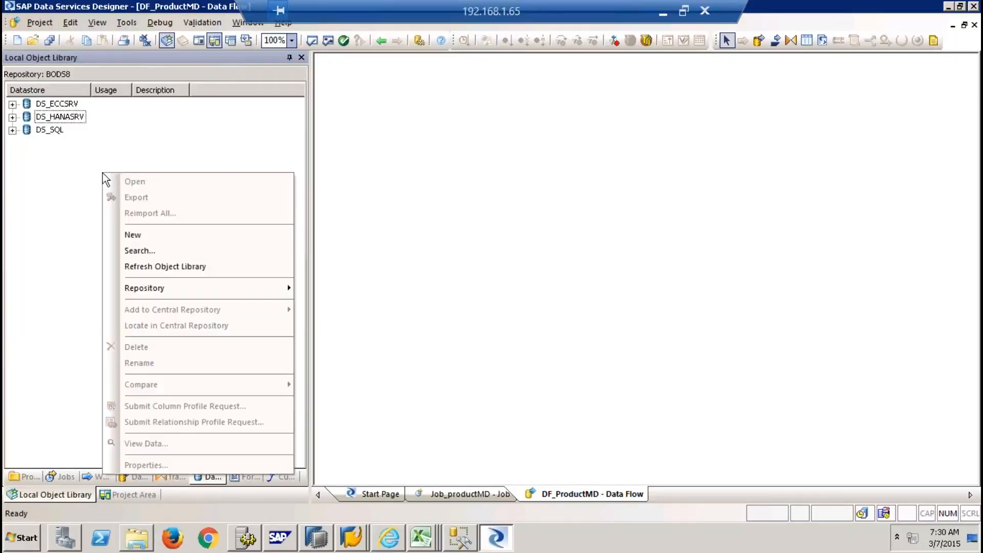
left_click(164, 234)
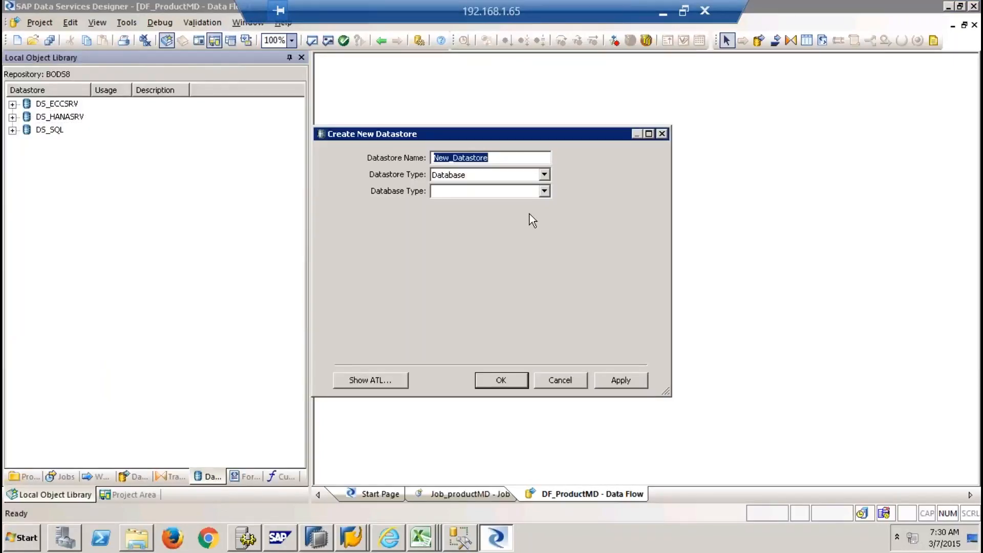
Name the datastore NDS_MSSQL, type Database, Microsoft SQL Server, version Microsoft SQL Server 2012
type("N")
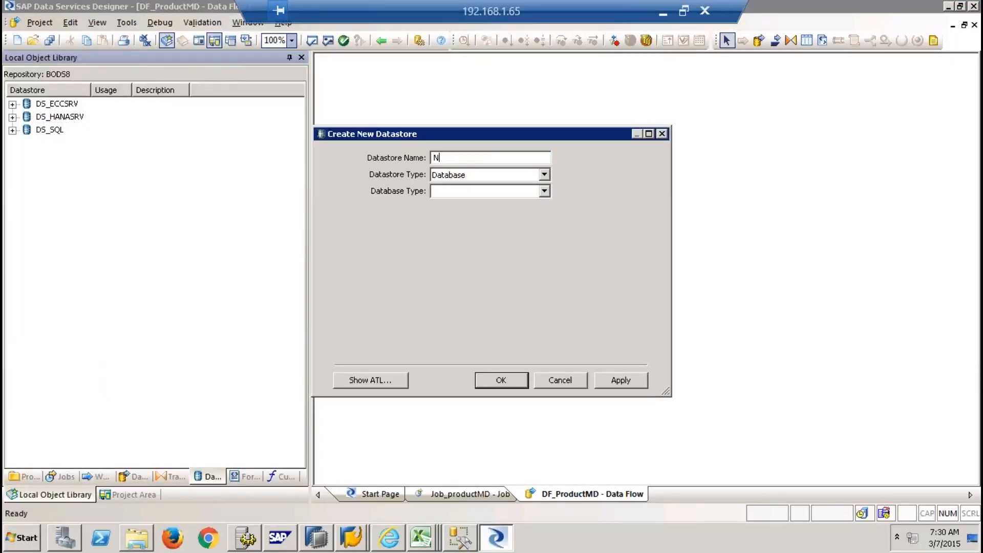
type("DS_MSSQL")
key("Tab")
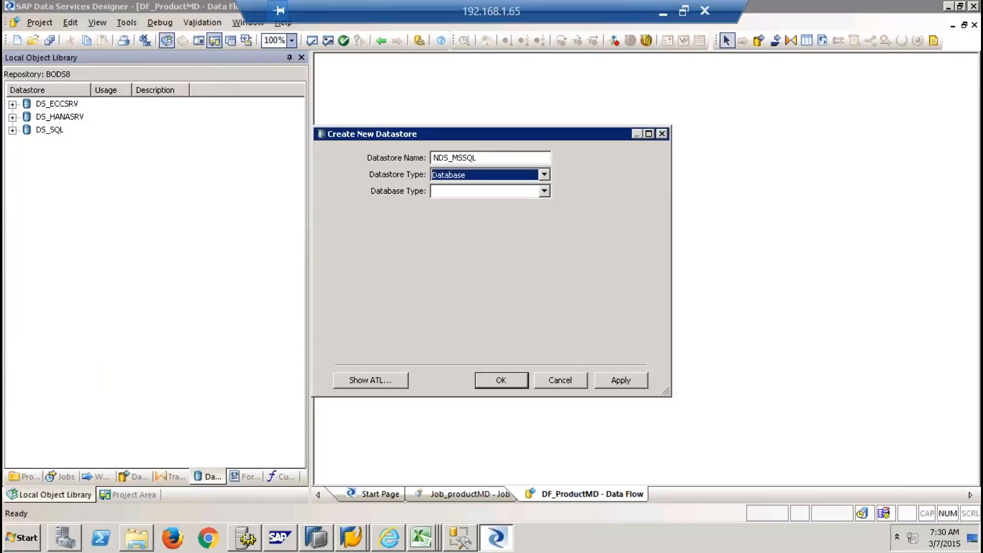
left_click(544, 174)
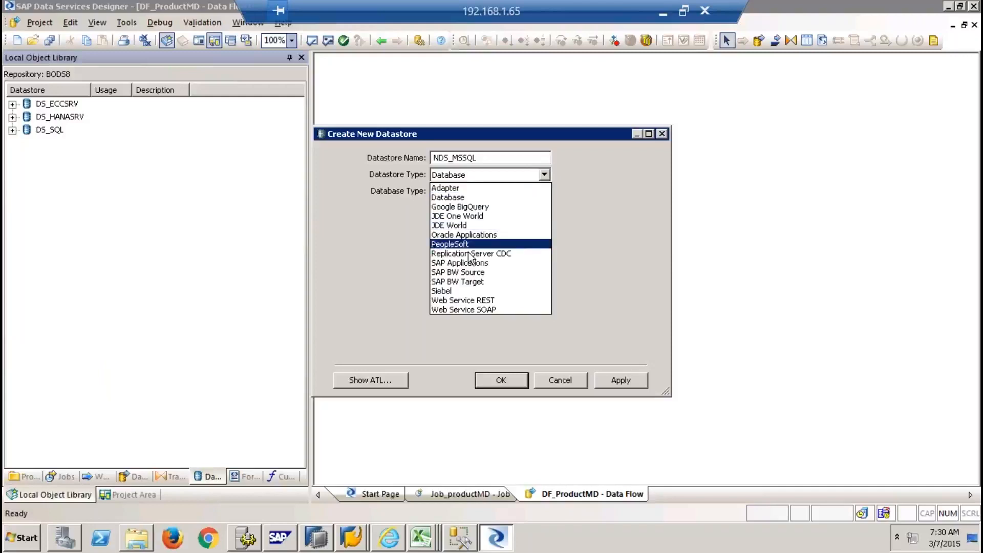
left_click(453, 198)
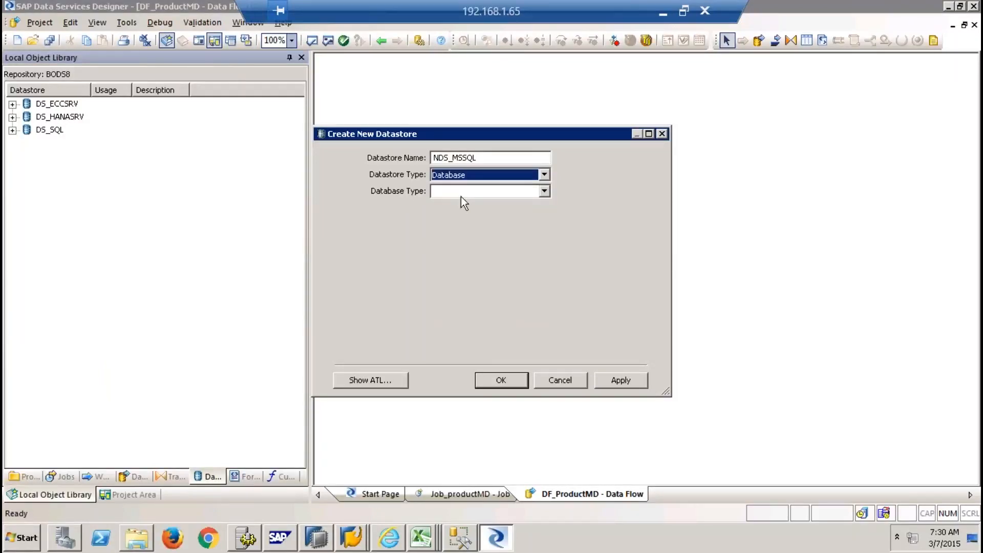
left_click(545, 191)
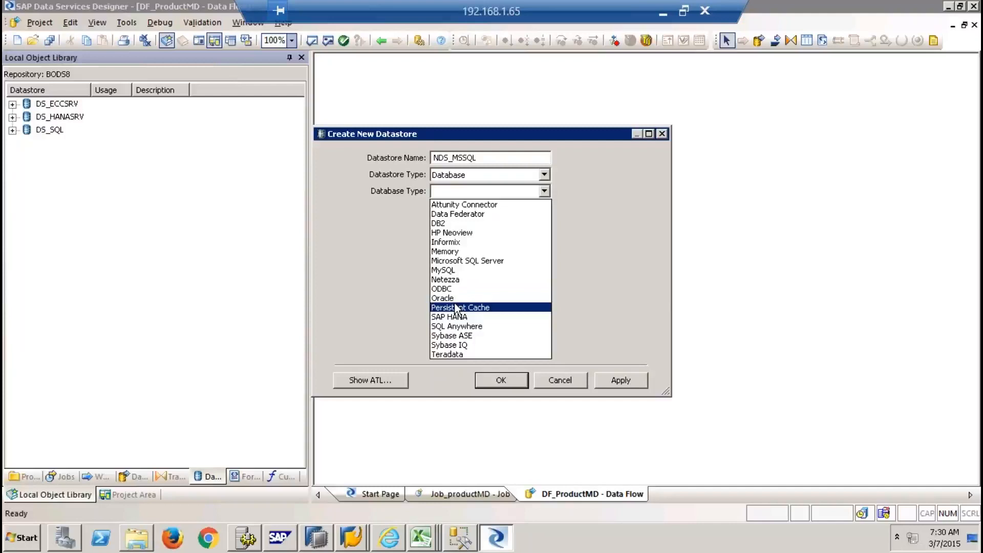
left_click(476, 260)
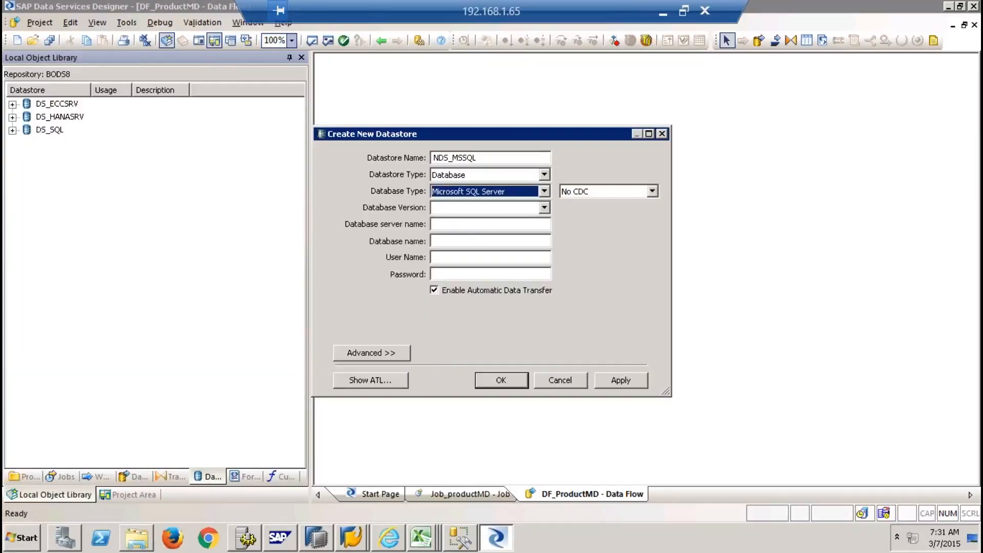
left_click(544, 208)
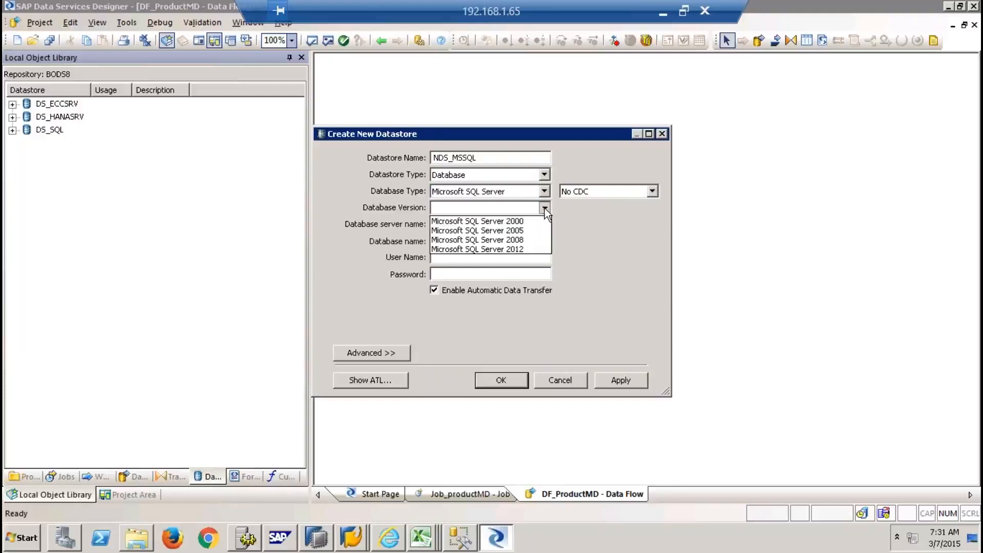
left_click(522, 251)
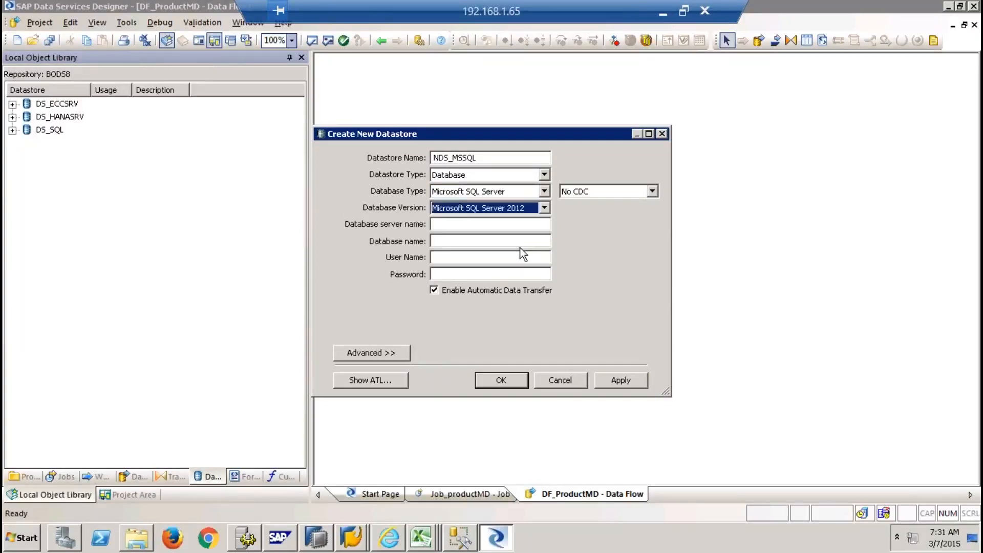
left_click(486, 223)
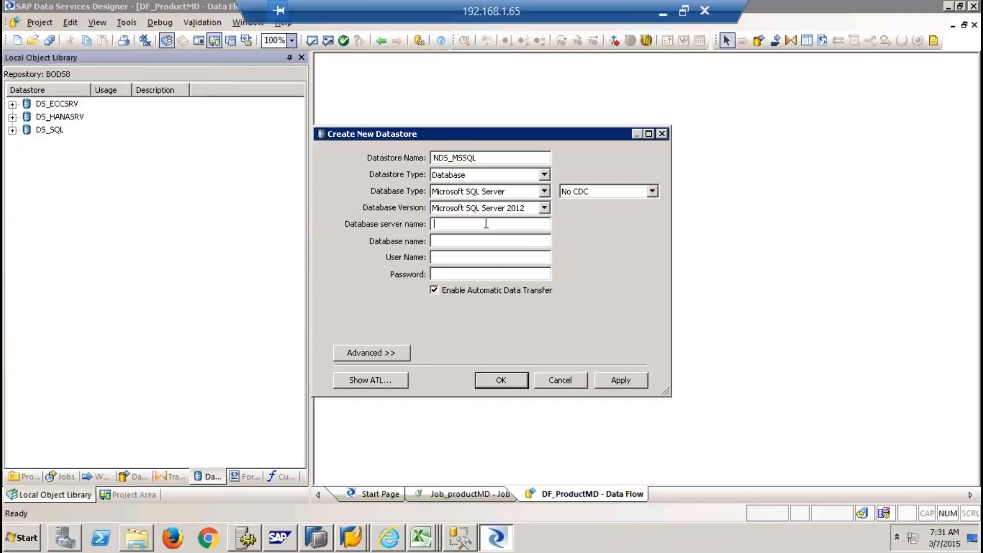
Enter server BW74EHP7, database EHP, the user name and password, then apply and create the datastore
type("BW74EHP7")
left_click(497, 241)
type("EHP")
key("Tab")
type("ehpo")
key("BackSpace")
key("Tab")
type("•••••••••••")
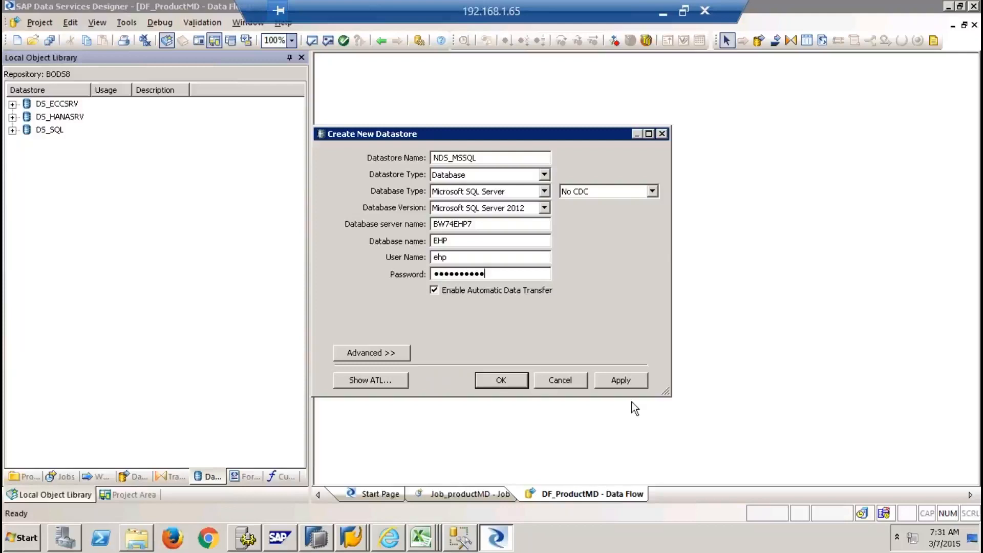
left_click(619, 383)
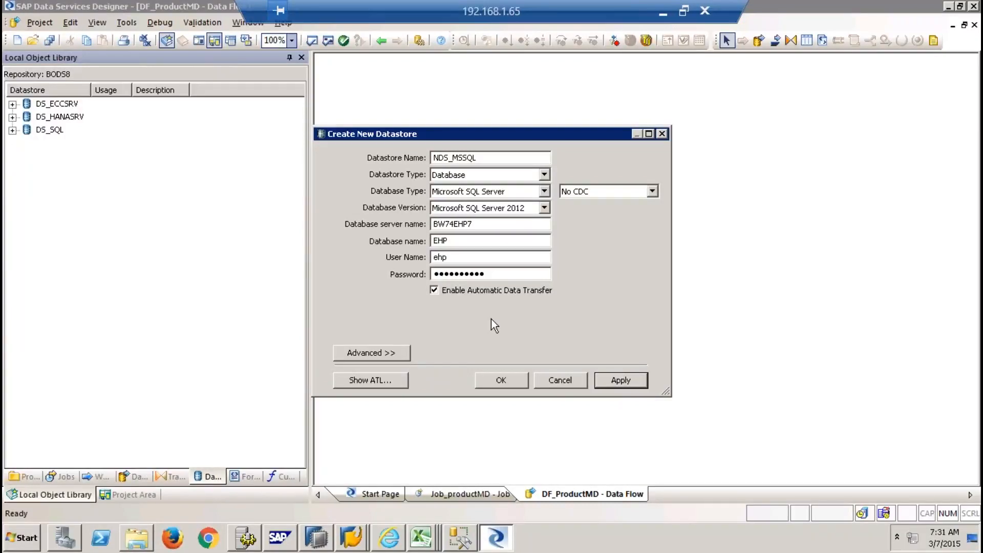
left_click(499, 379)
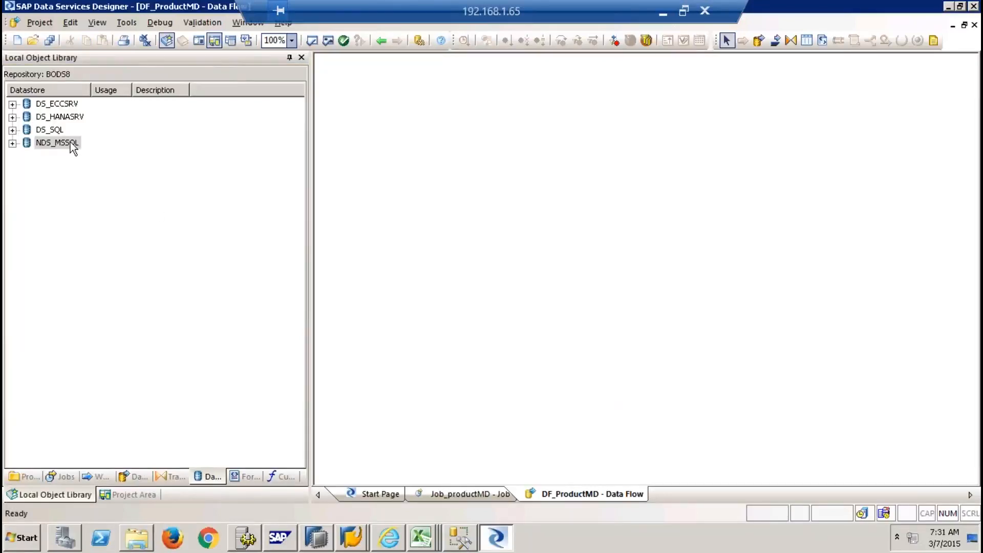
left_click(62, 161)
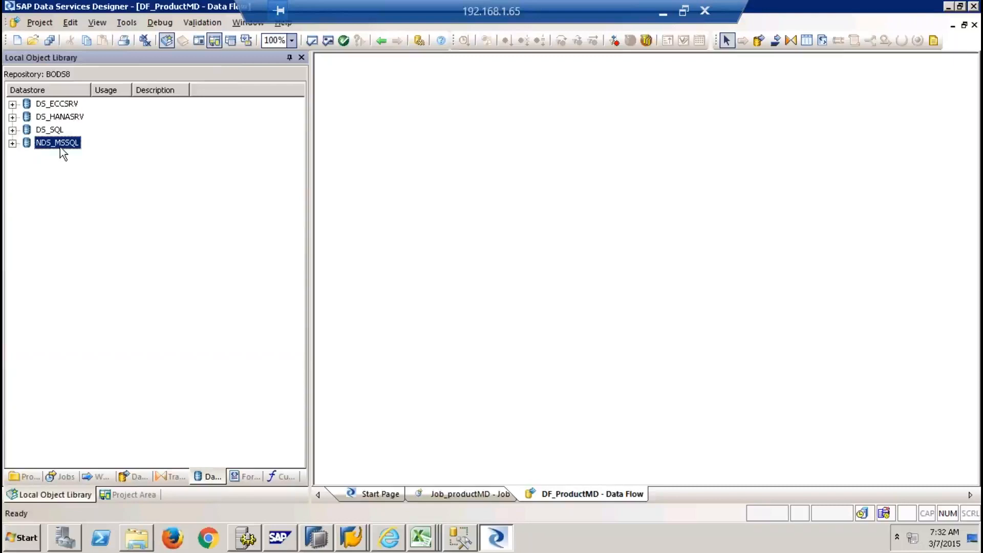
right_click(71, 186)
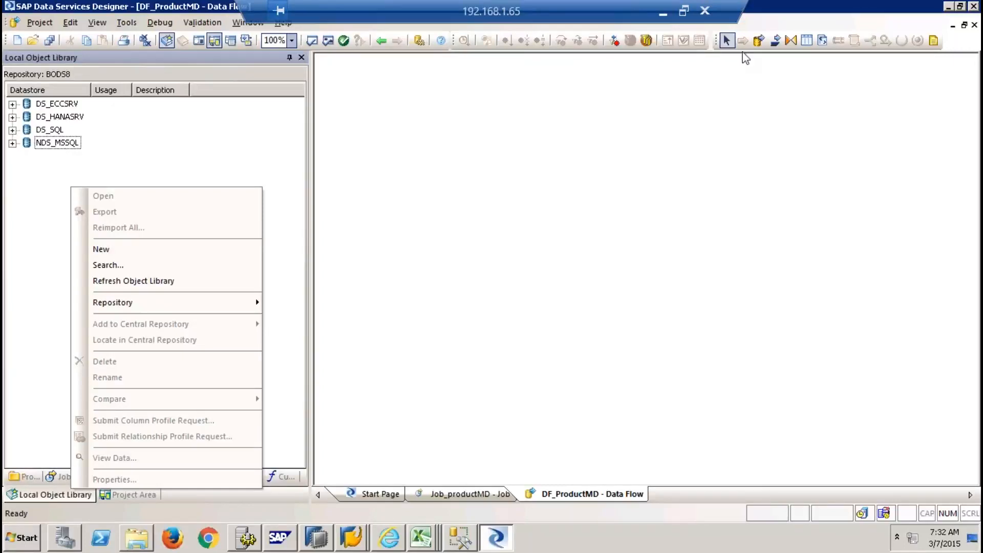
Minimize the remote desktop session and show the hidden tray icons to check network status
left_click(662, 12)
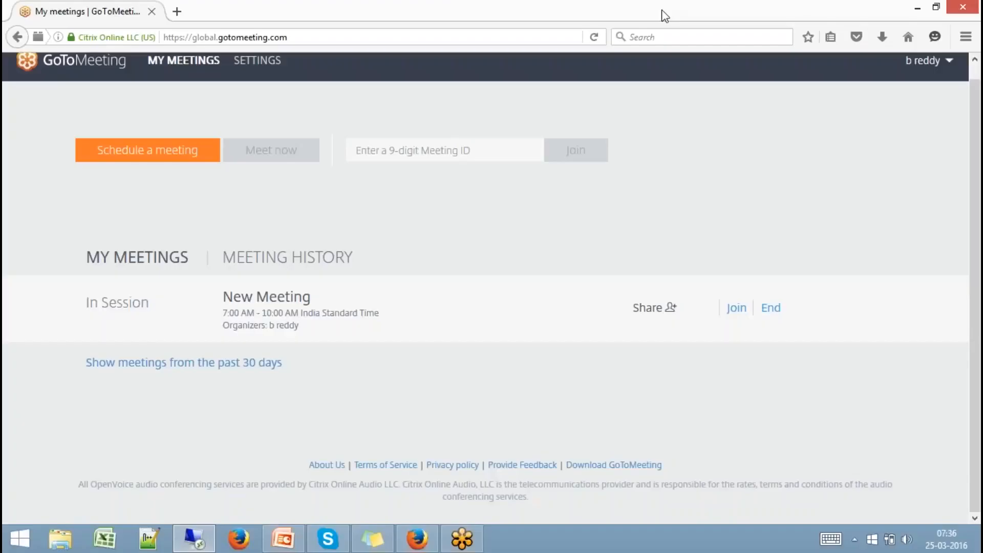
left_click(854, 543)
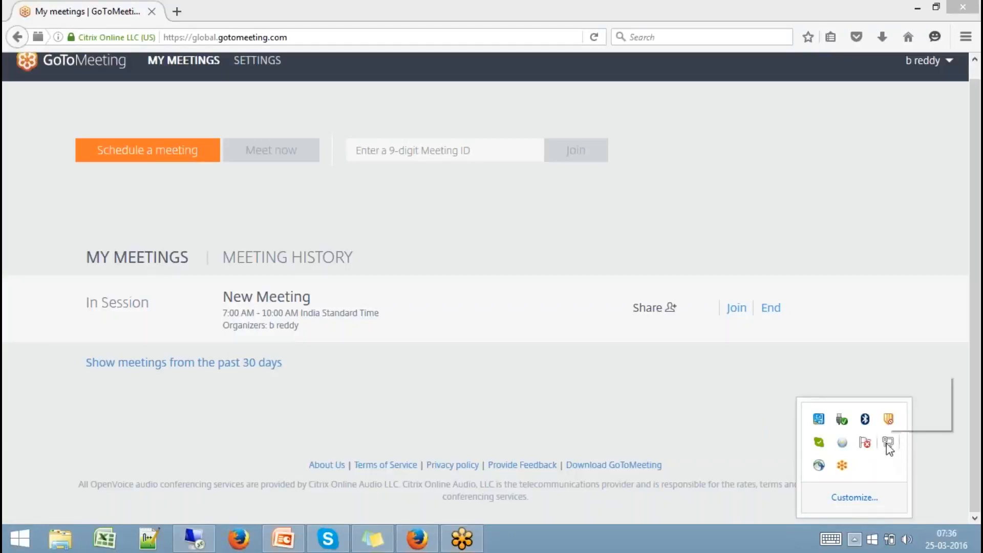
mouse_move(889, 448)
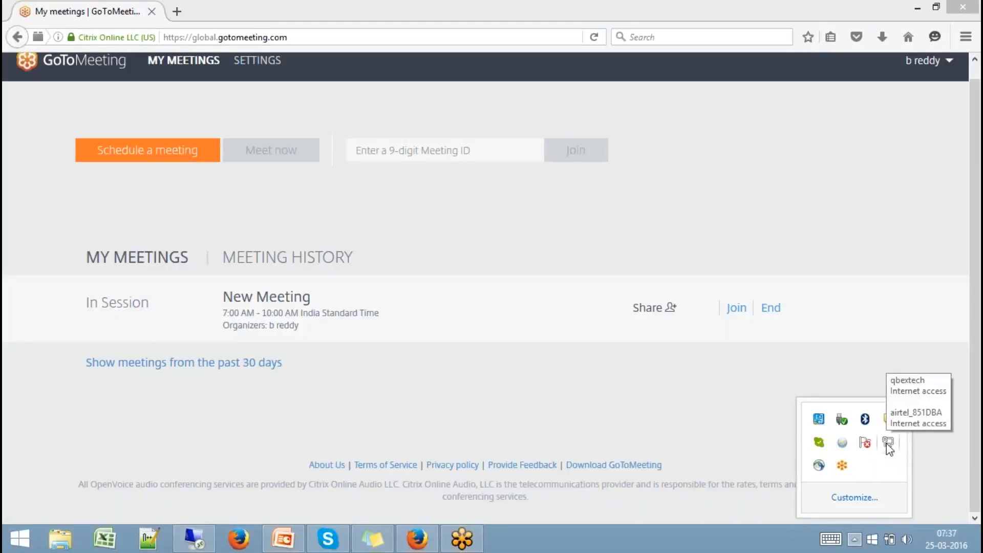
Disconnect from the qbextech Wi-Fi network, reconnect to it, and close the network list
left_click(853, 540)
left_click(854, 541)
left_click(892, 442)
left_click(847, 402)
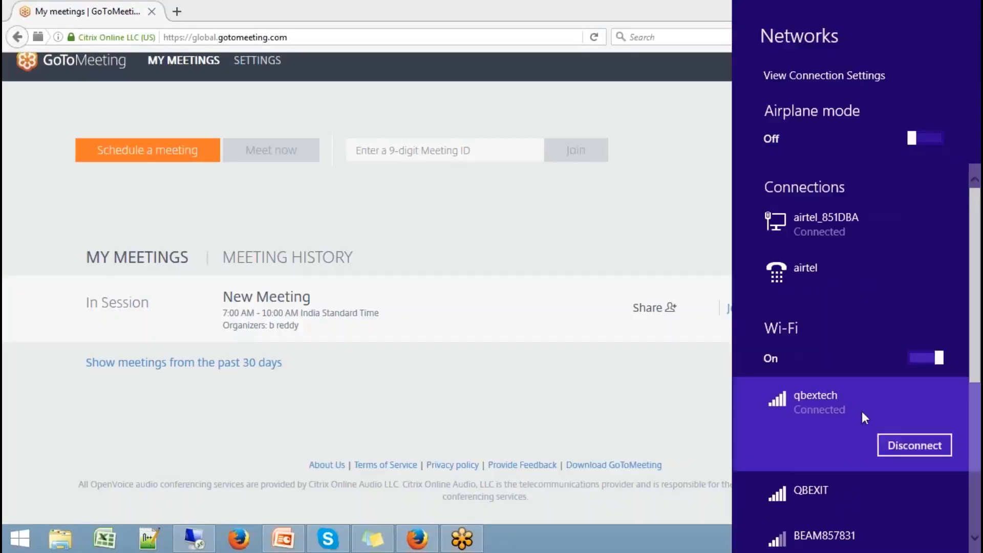
left_click(933, 447)
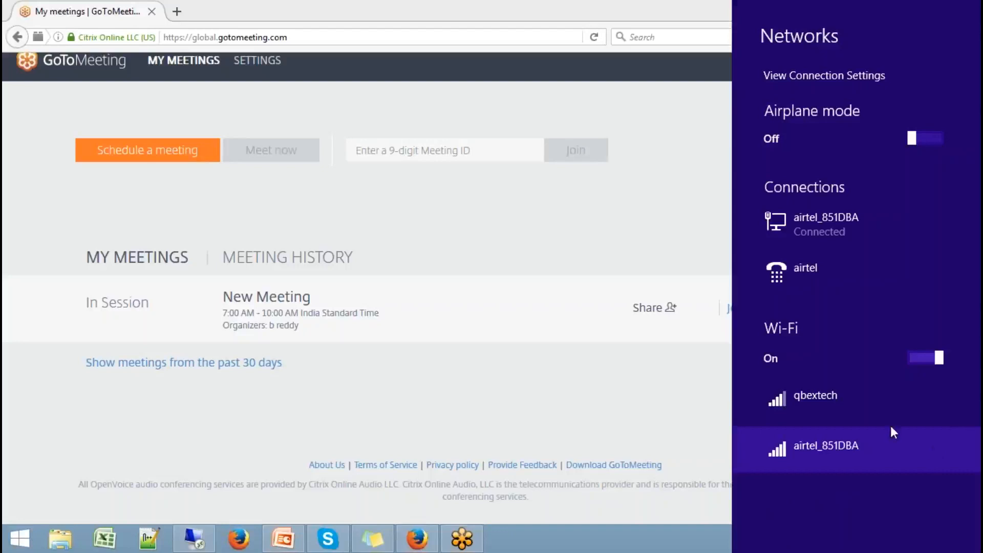
left_click(872, 407)
left_click(902, 487)
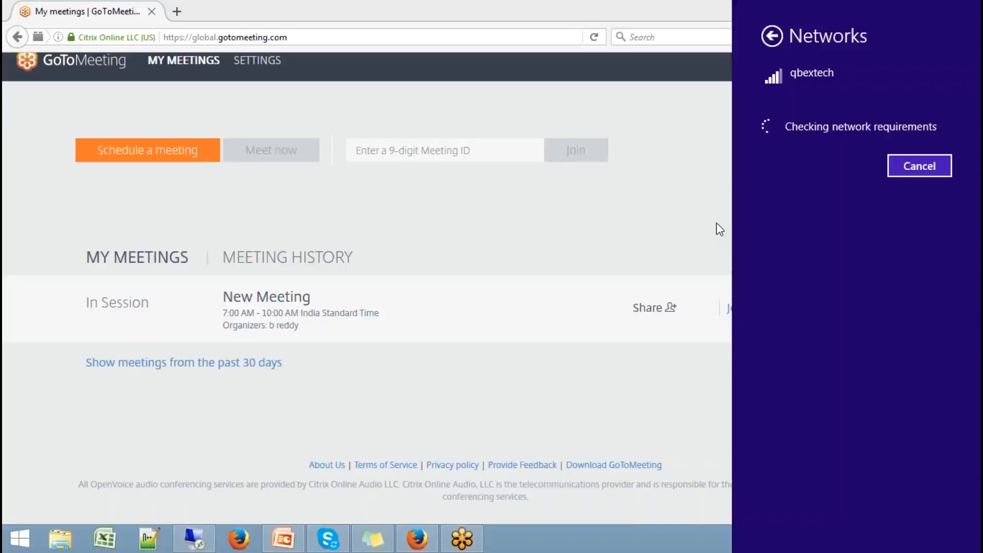
left_click(661, 233)
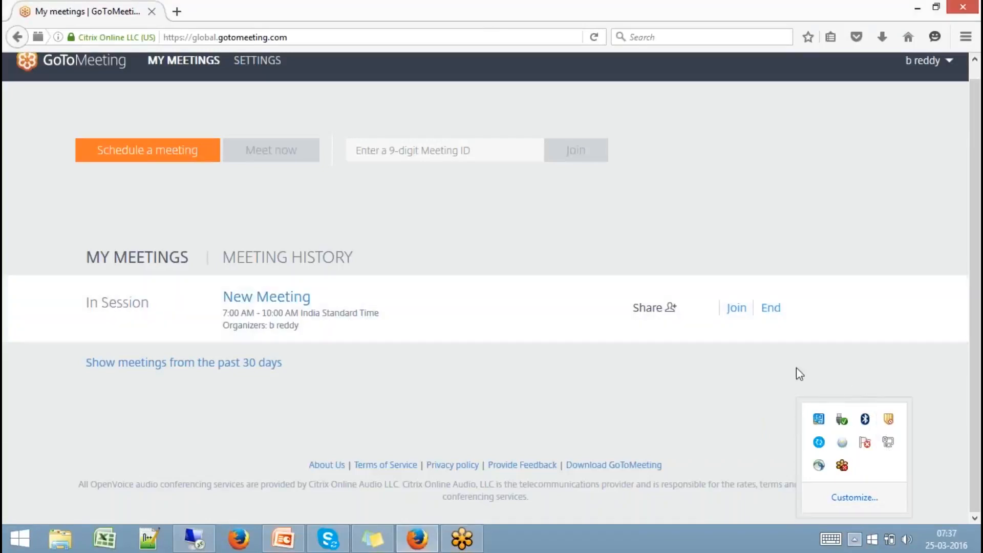
Launch the 4G Mobile Hotspot web GUI from the hidden tray icons into a new Firefox tab
left_click(860, 546)
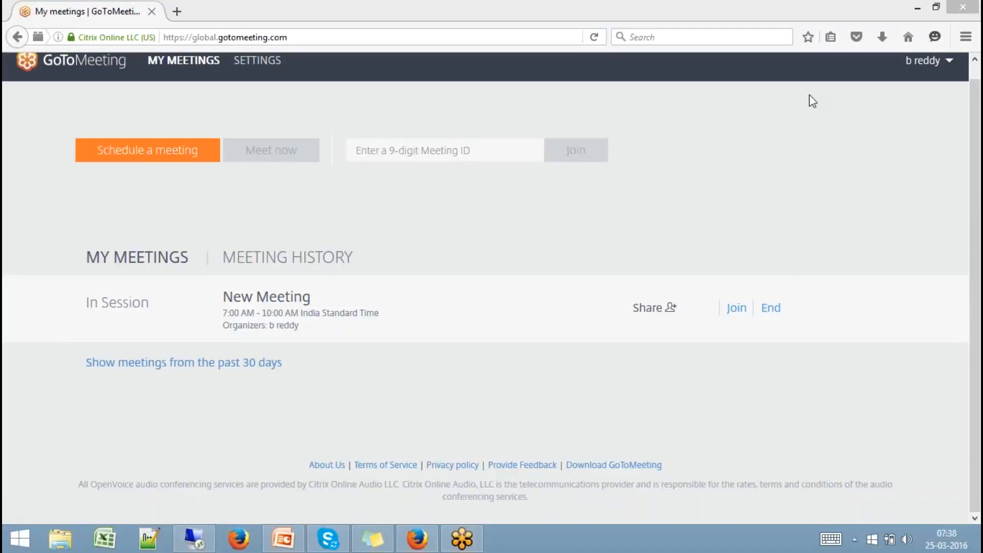
left_click(855, 539)
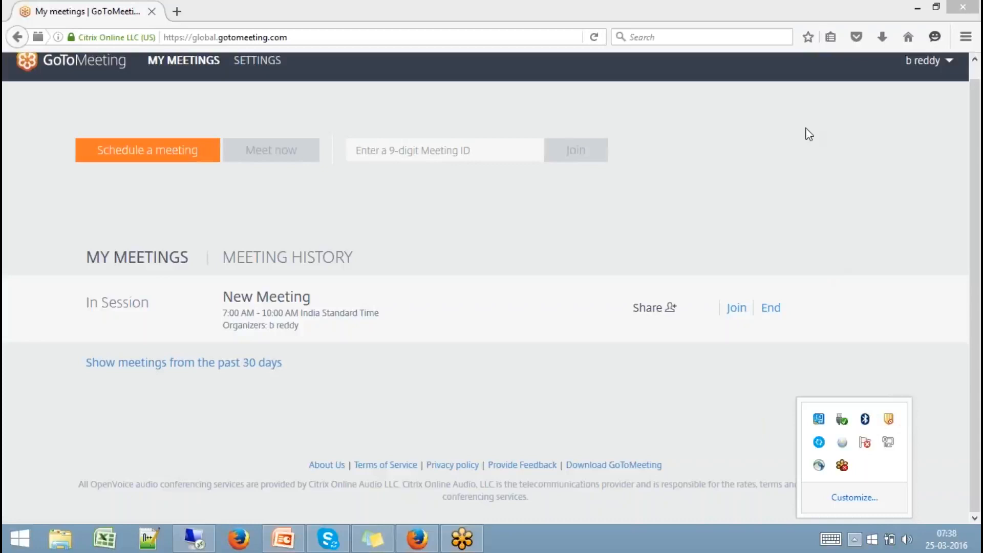
left_click(815, 103)
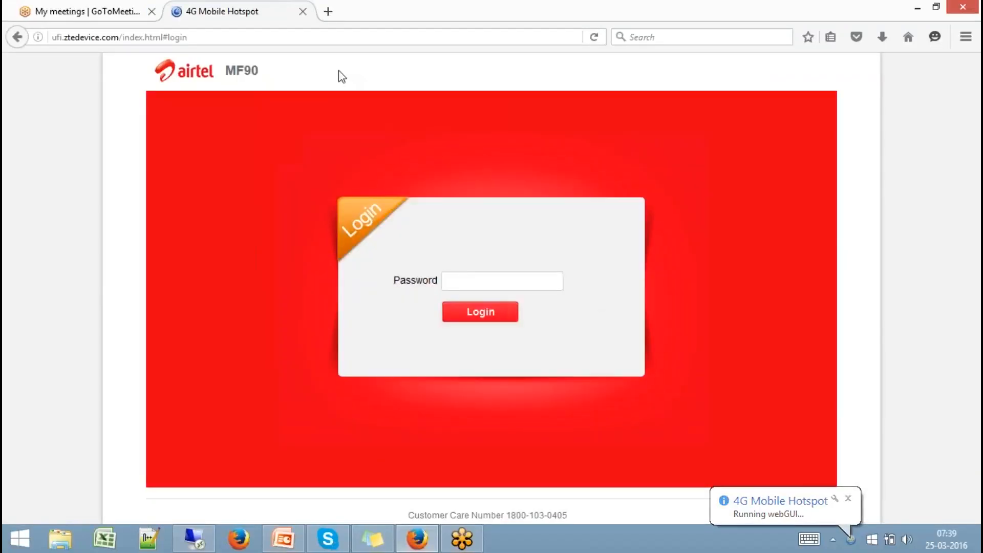
Close the 4G Mobile Hotspot tab to return to GoToMeeting's My Meetings page
left_click(303, 11)
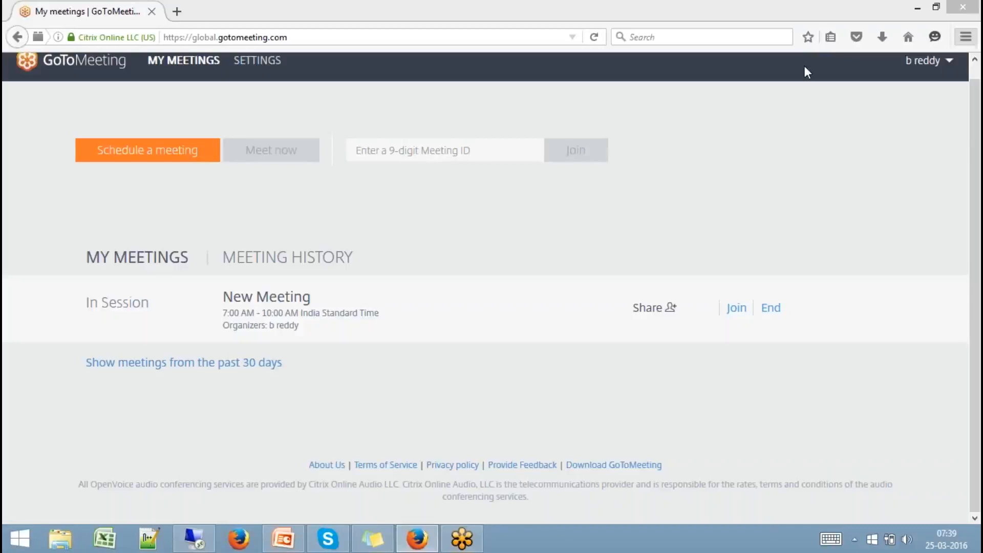
Back in the remote session, start a new datastore from the Datastore library named NDS_HANA
left_click(192, 527)
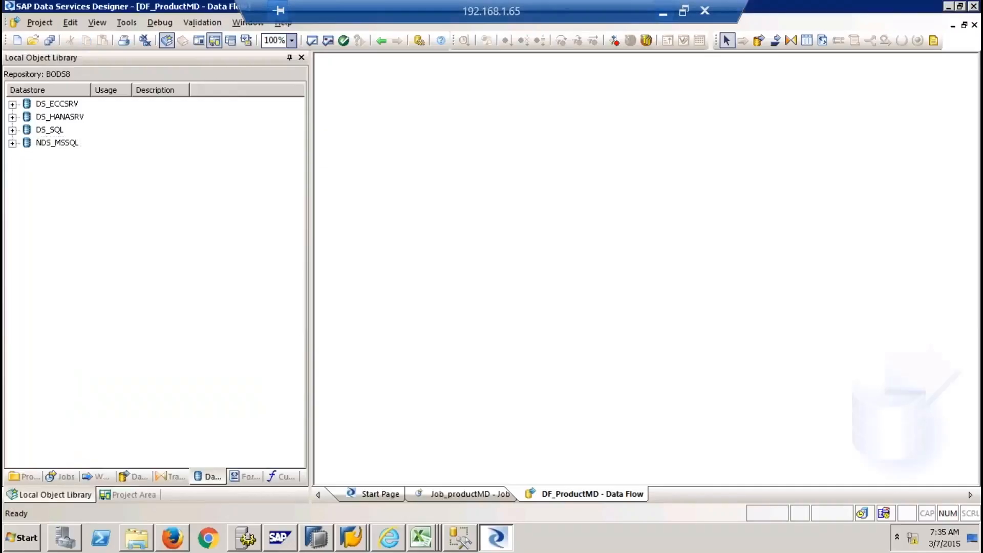
left_click(51, 144)
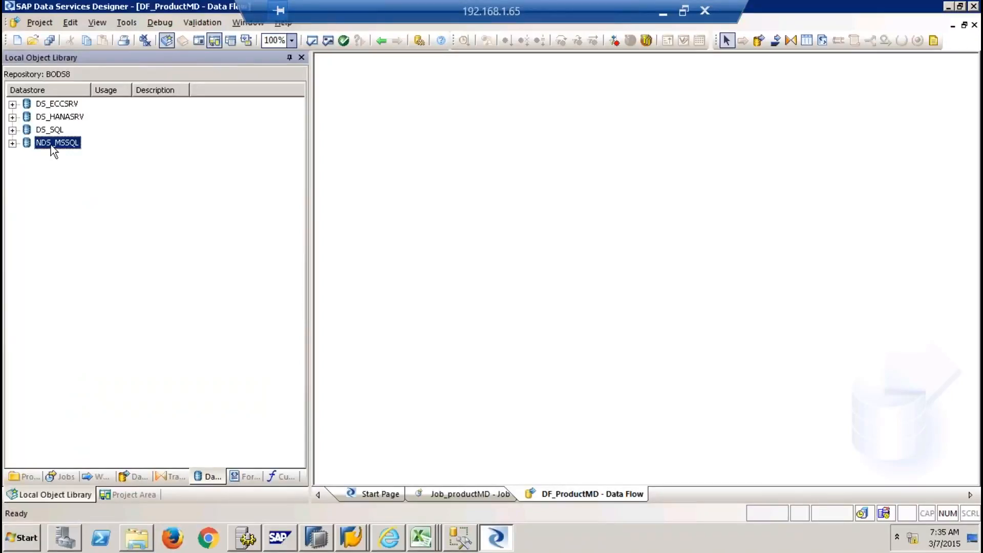
left_click(101, 175)
right_click(99, 168)
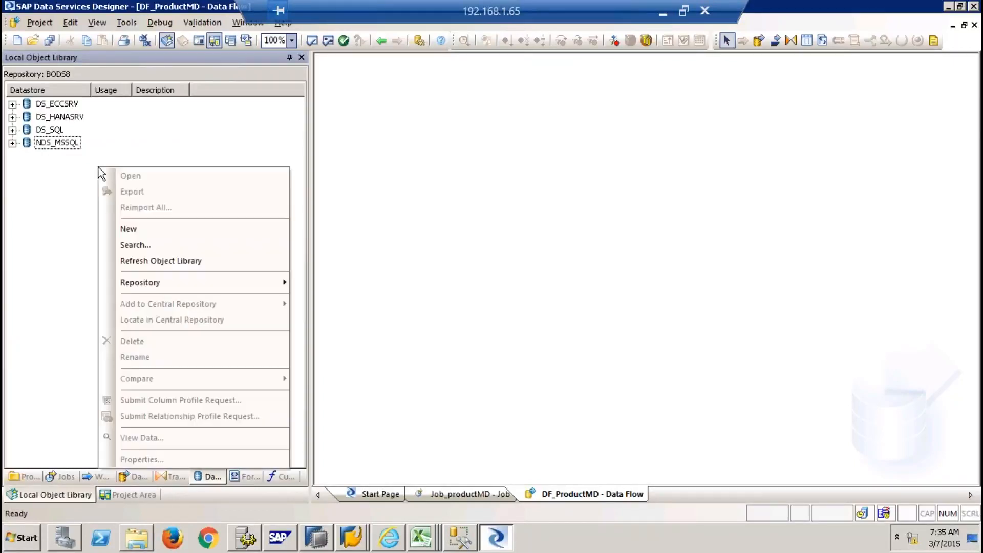
left_click(146, 228)
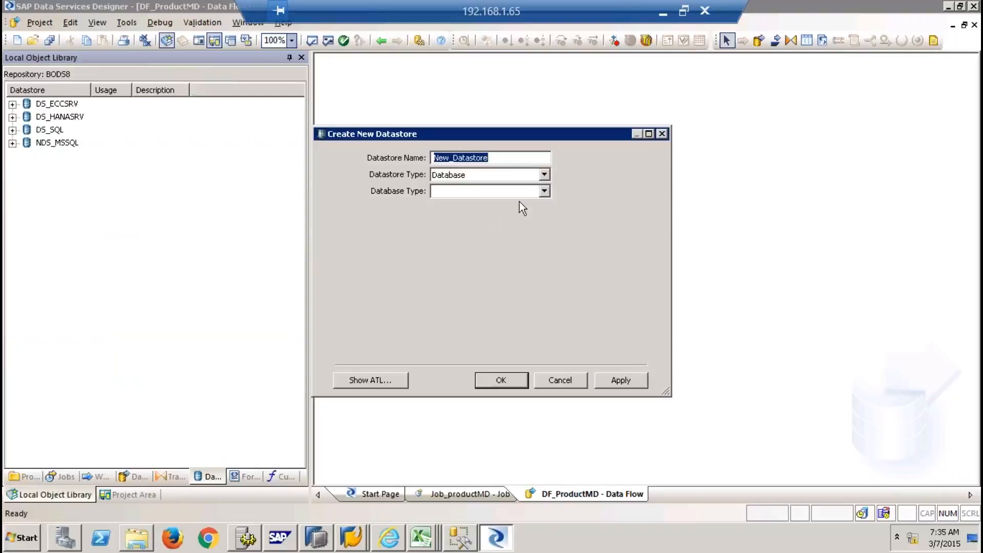
type("NDS_HANA")
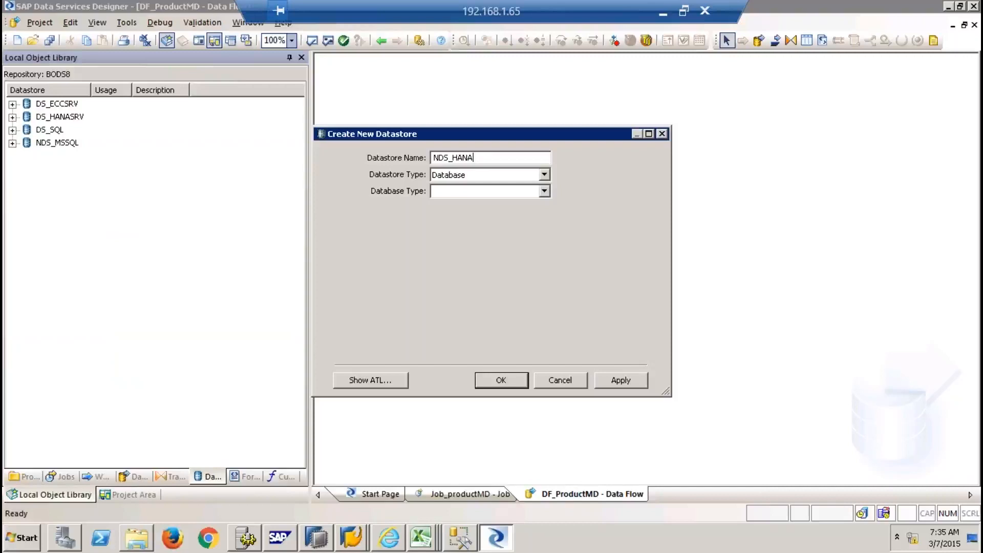
Set the datastore type to Database, database type SAP HANA, version HANA 1.x
key("Tab")
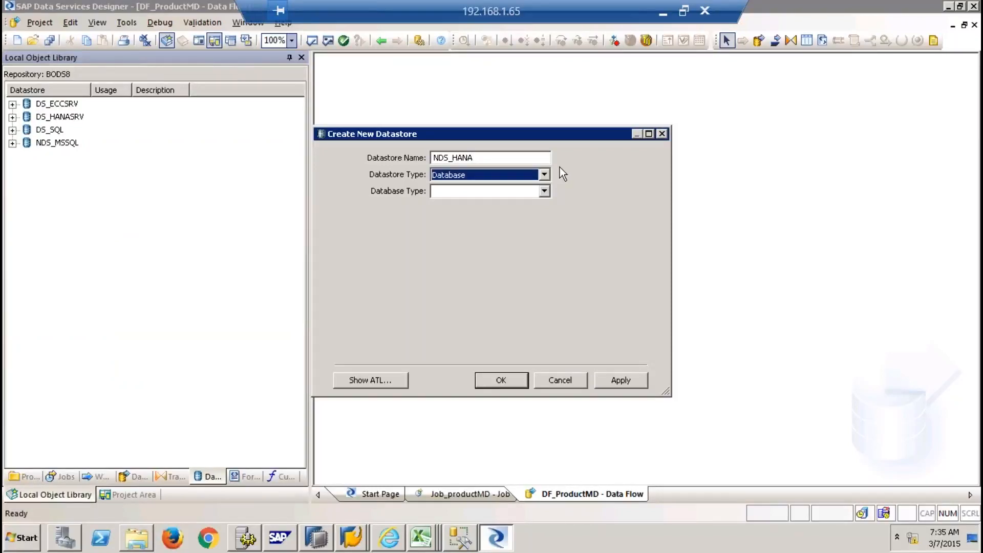
left_click(545, 174)
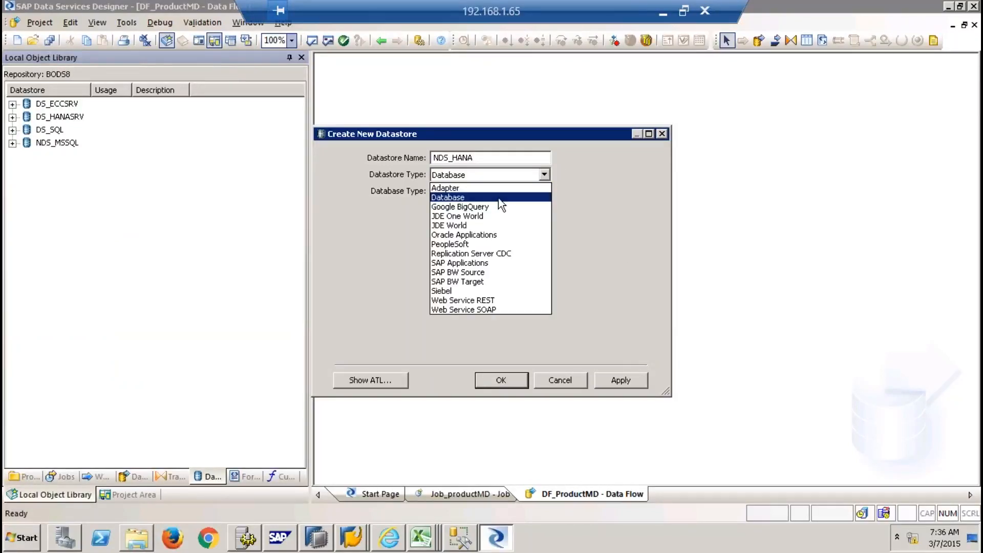
left_click(463, 197)
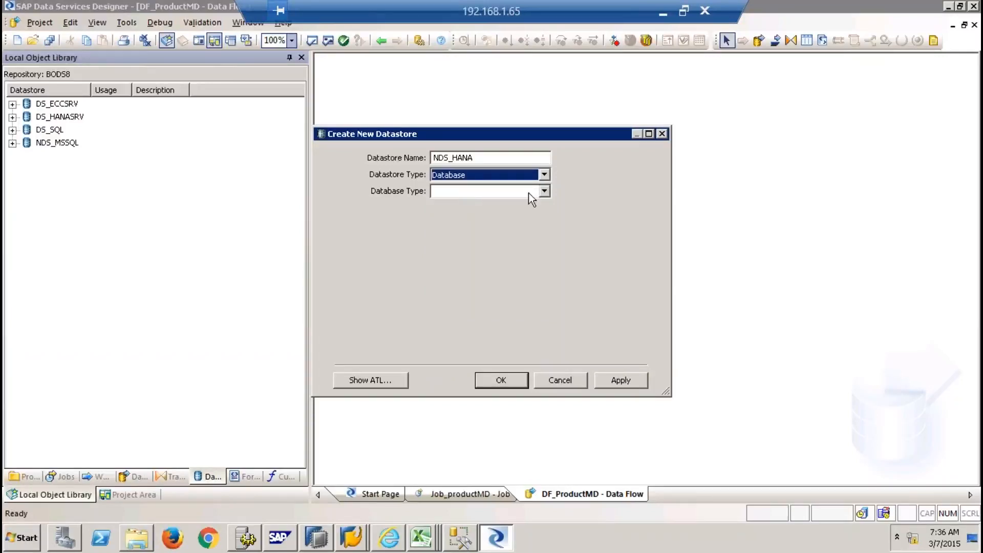
left_click(544, 192)
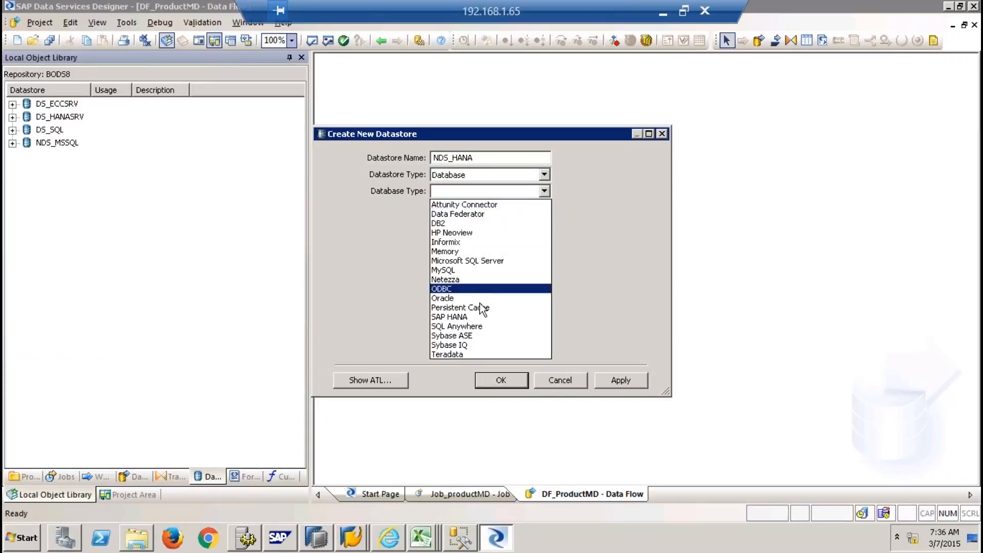
left_click(466, 317)
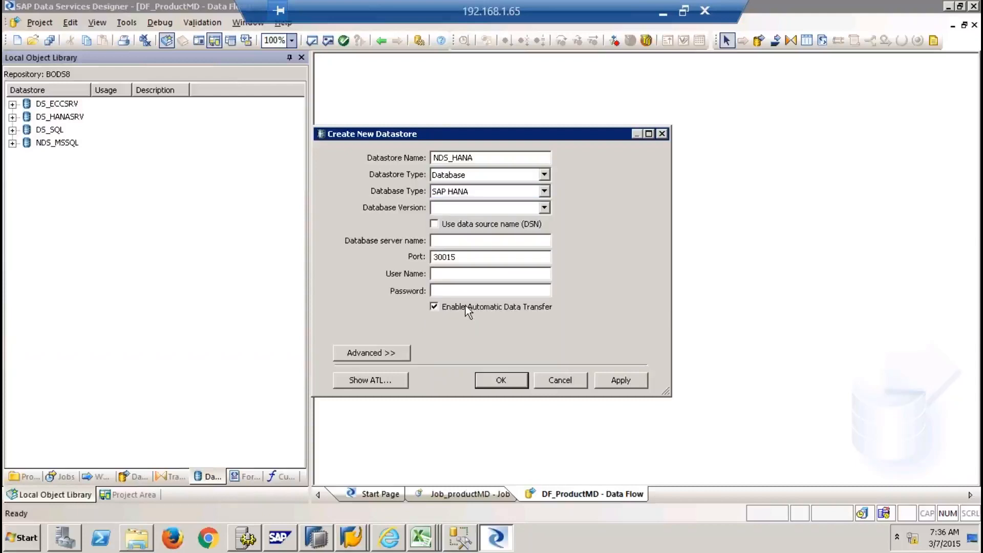
left_click(481, 206)
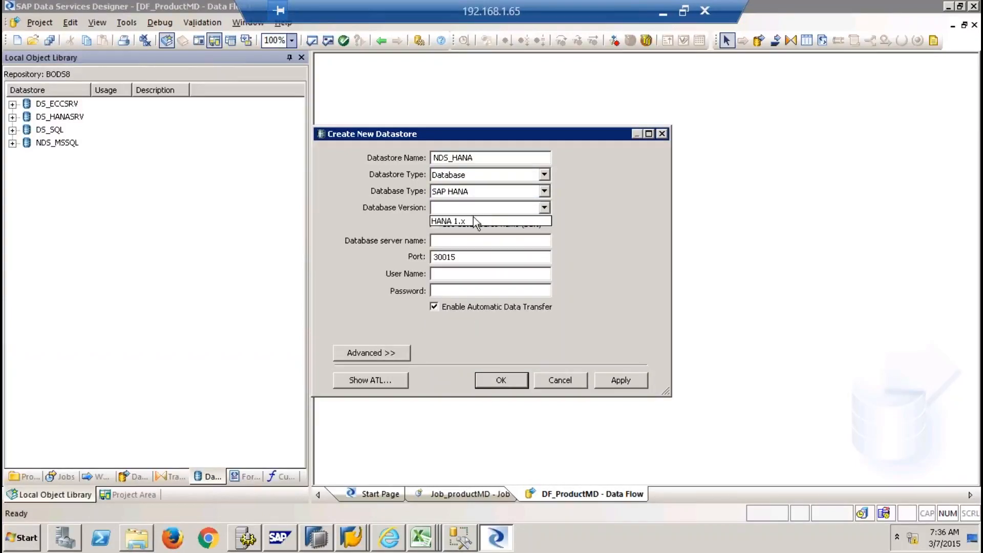
left_click(471, 221)
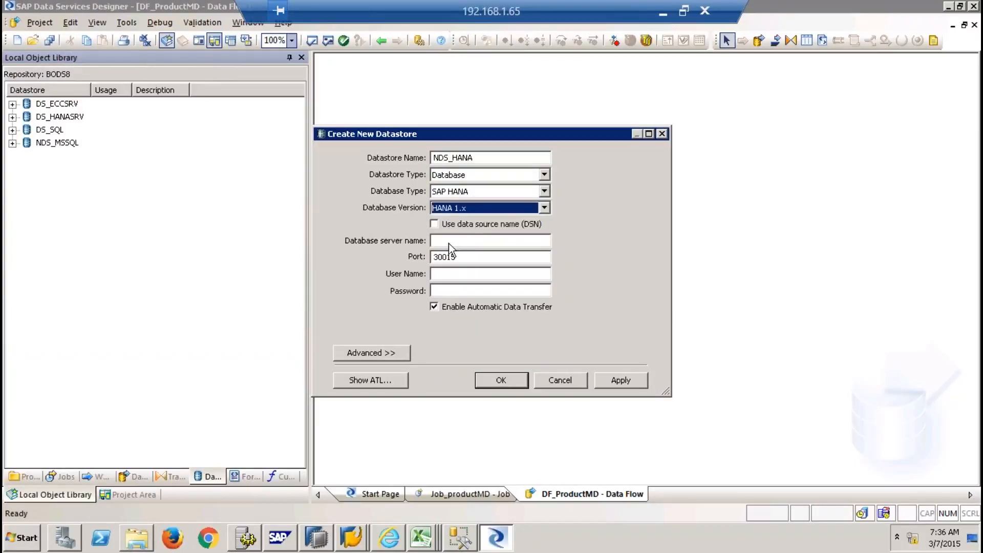
left_click(450, 241)
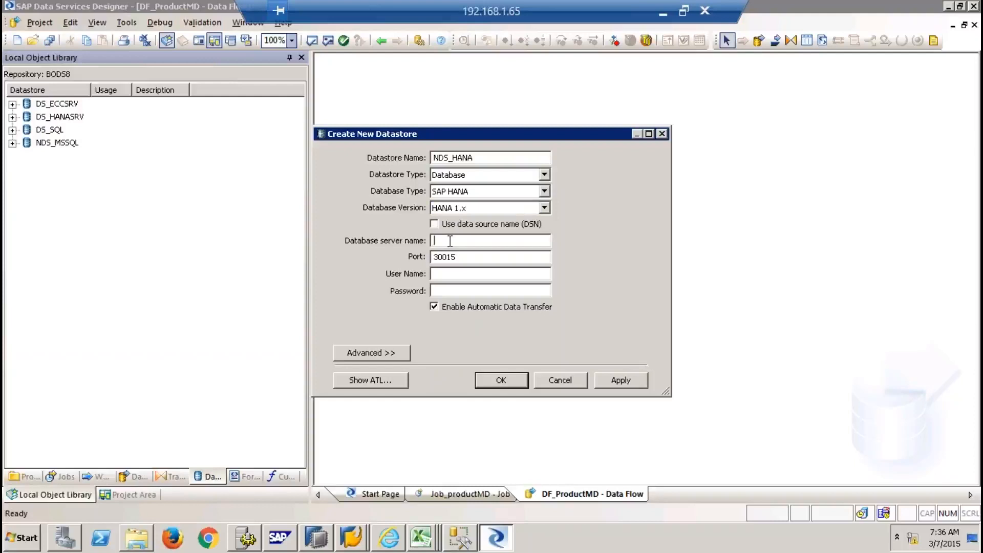
left_click(316, 537)
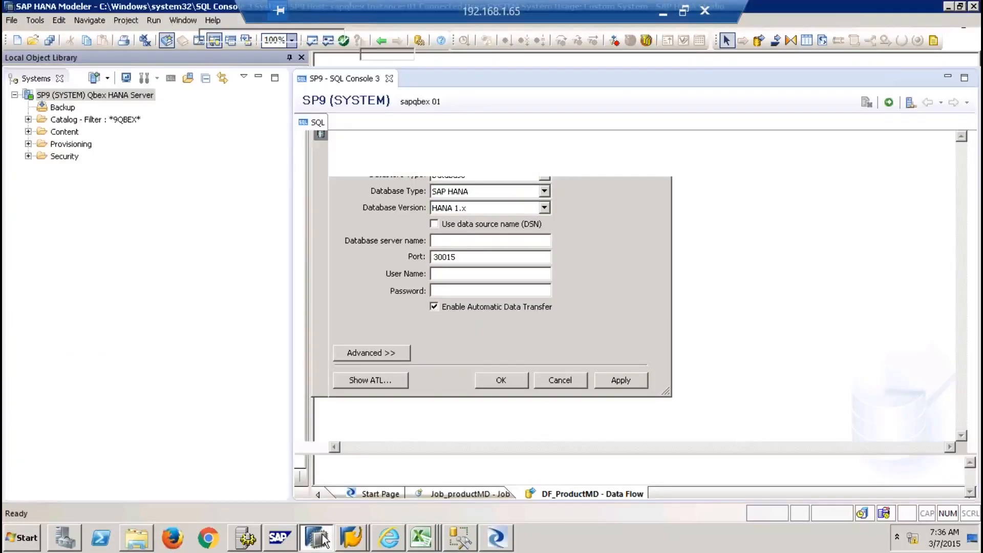
mouse_move(94, 97)
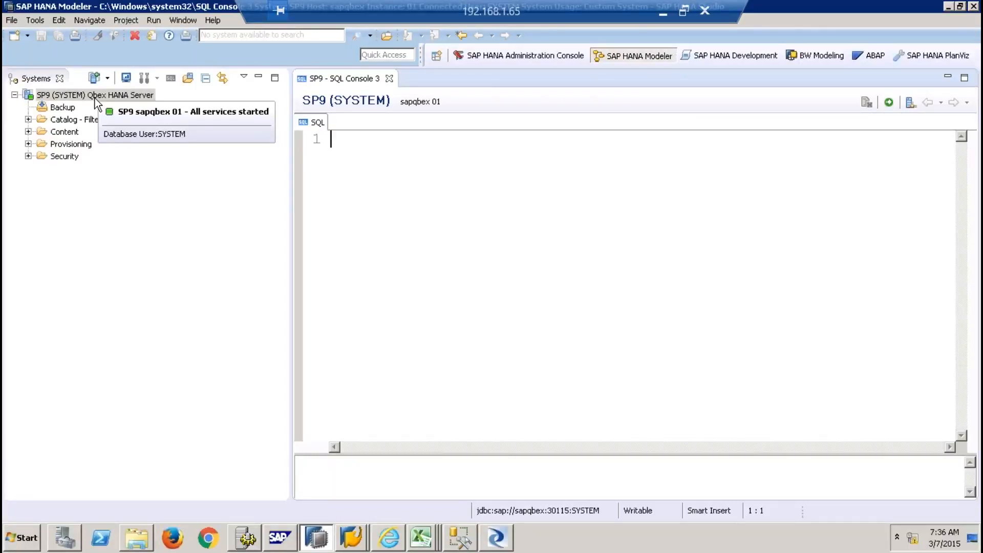
left_click(501, 542)
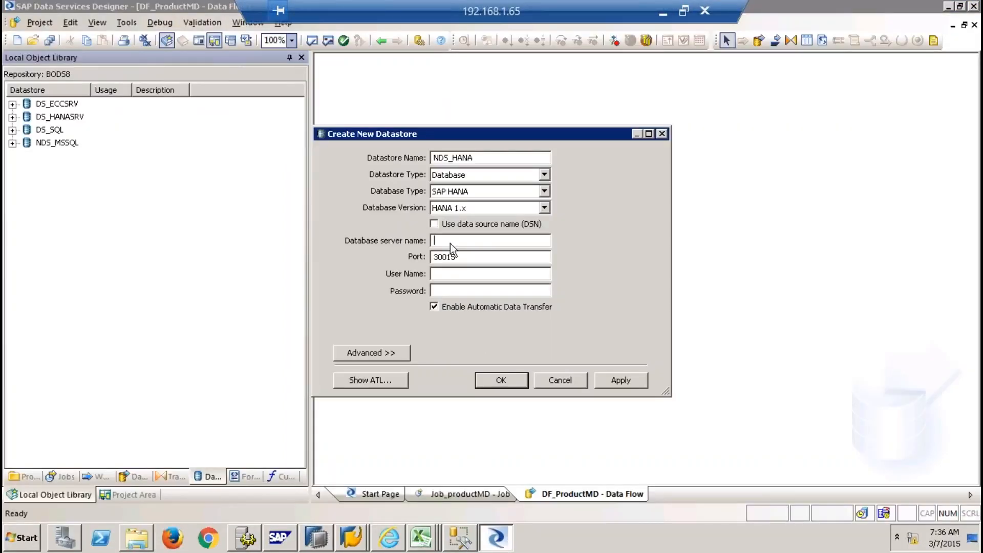
Enter server name sapqbex and change the port to 30115
type("sapqbex")
key("Tab")
left_click(448, 257)
key("BackSpace")
type("1")
Fill in the database user name and password, then apply and create NDS_HANA
left_click(452, 274)
type("system")
key("Tab")
type("••••••••••")
left_click(621, 382)
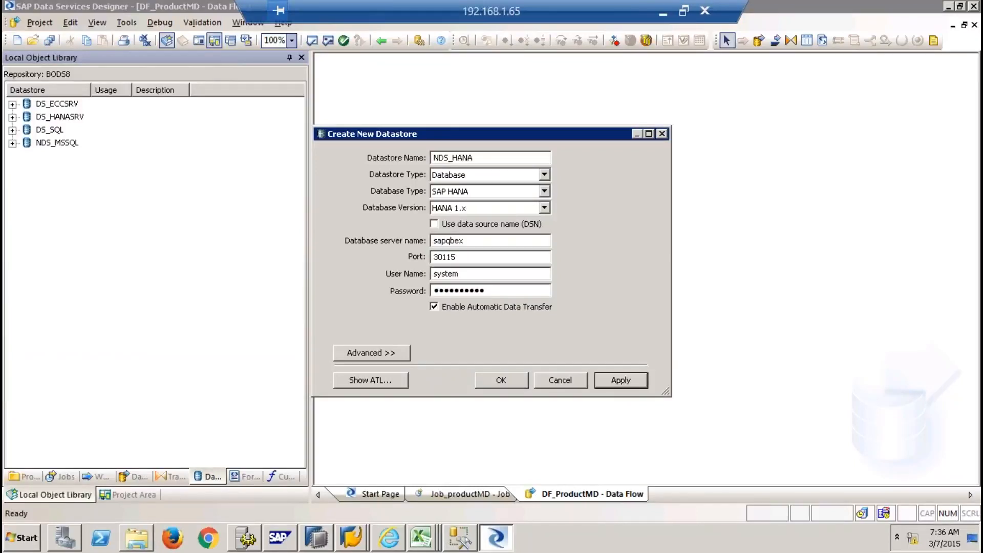
left_click(518, 380)
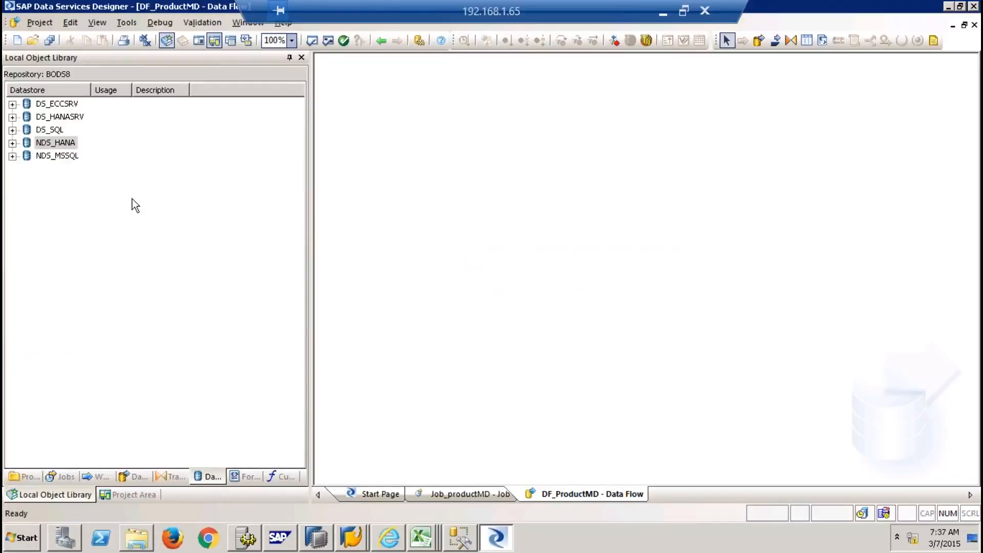
left_click(52, 142)
Close the open views, reopen DF_ProductMD, and show the Datastores list in the local object library
left_click(61, 158)
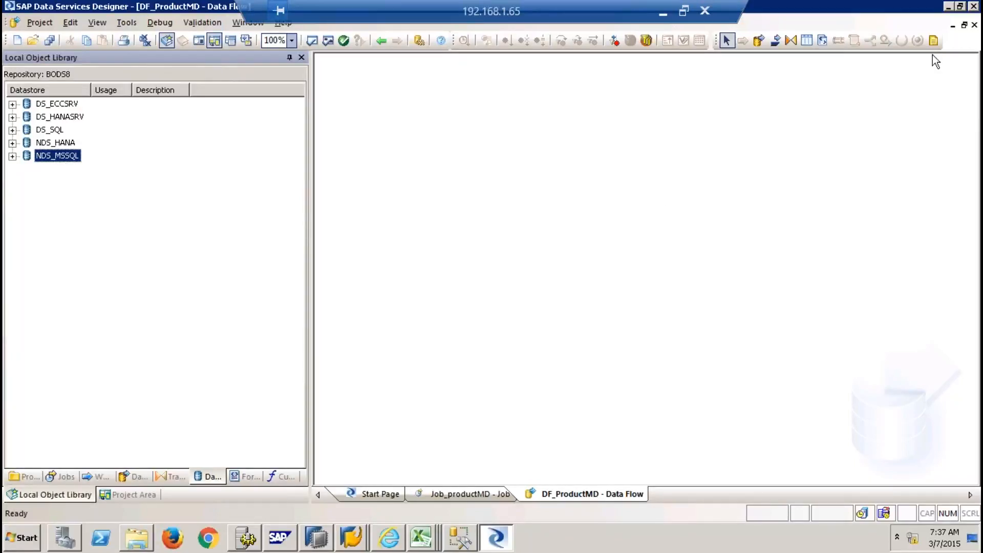
left_click(125, 491)
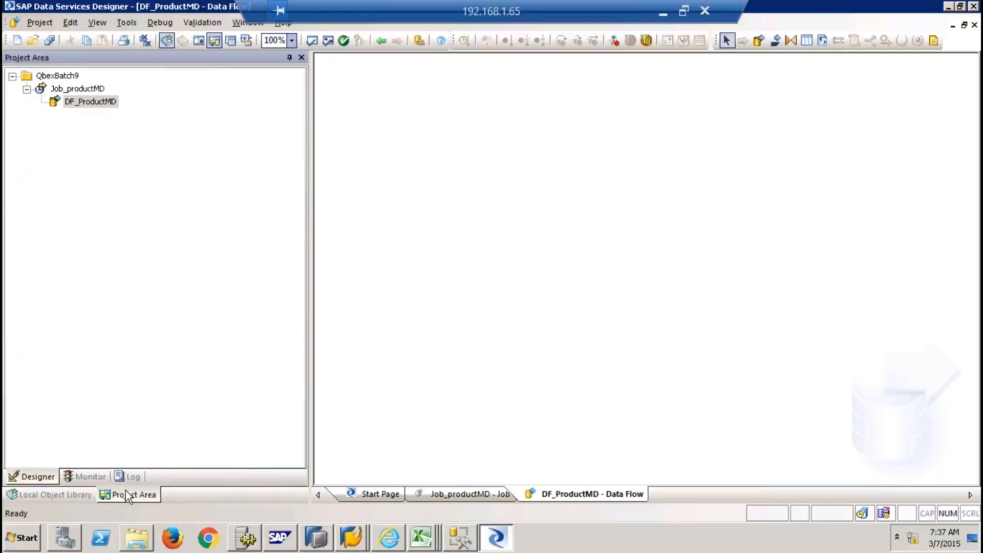
left_click(974, 26)
left_click(974, 26)
left_click(973, 26)
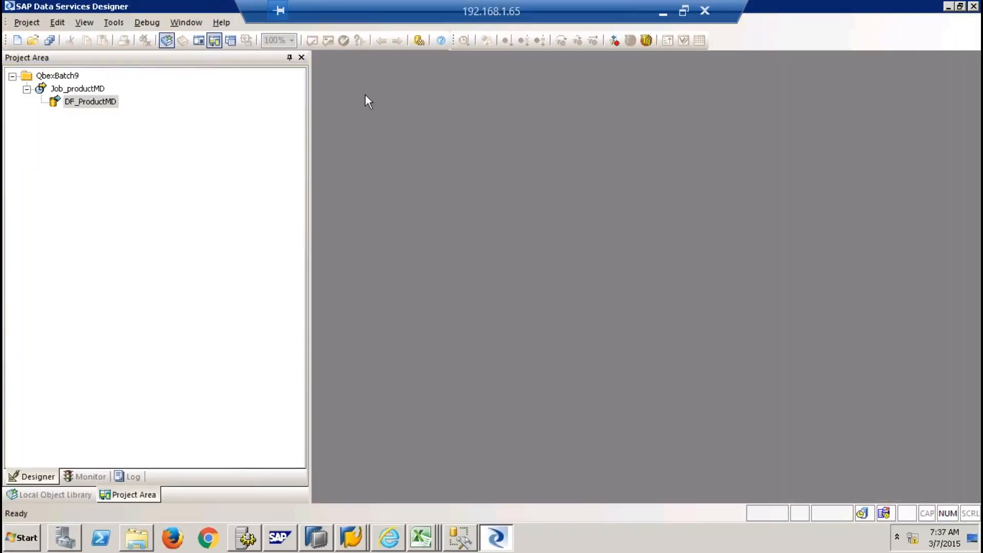
left_click(83, 102)
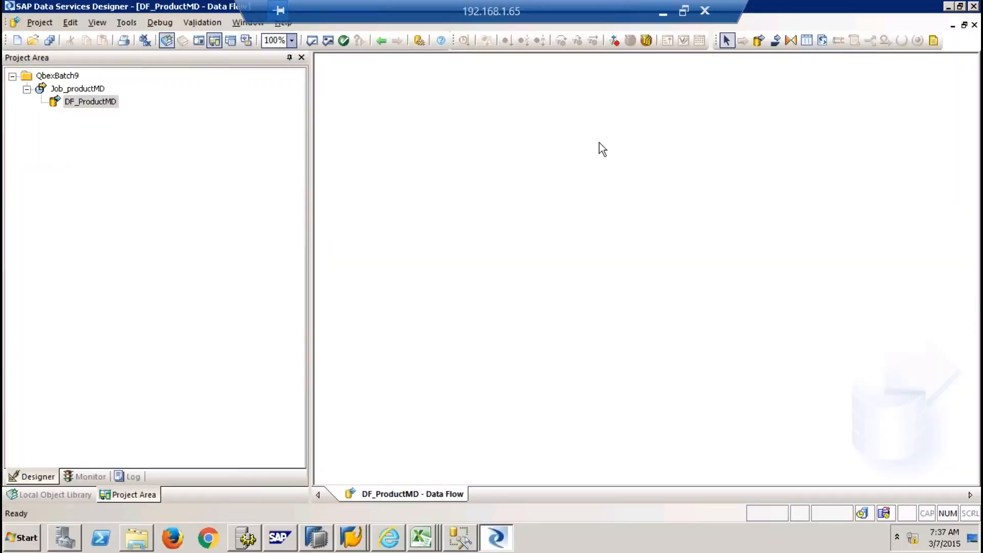
left_click(78, 497)
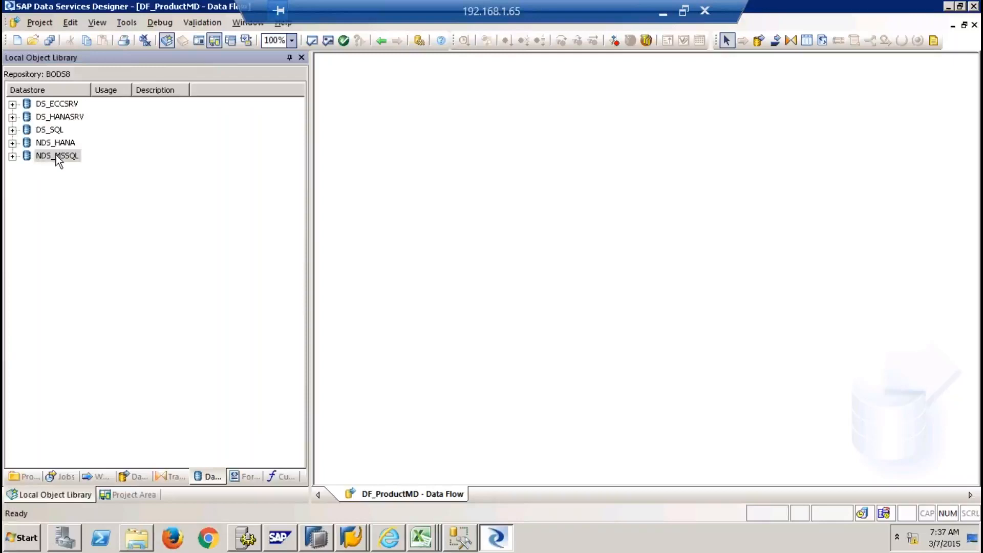
Try importing table PRODUCTMD by name into NDS_MSSQL with owner EHP, dismissing the resulting error
left_click(12, 156)
left_click(65, 185)
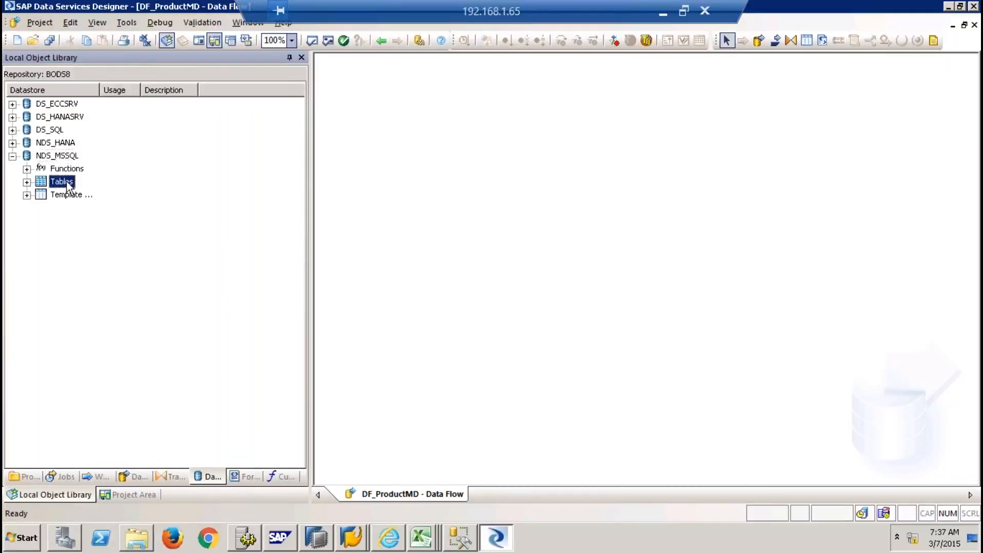
right_click(68, 186)
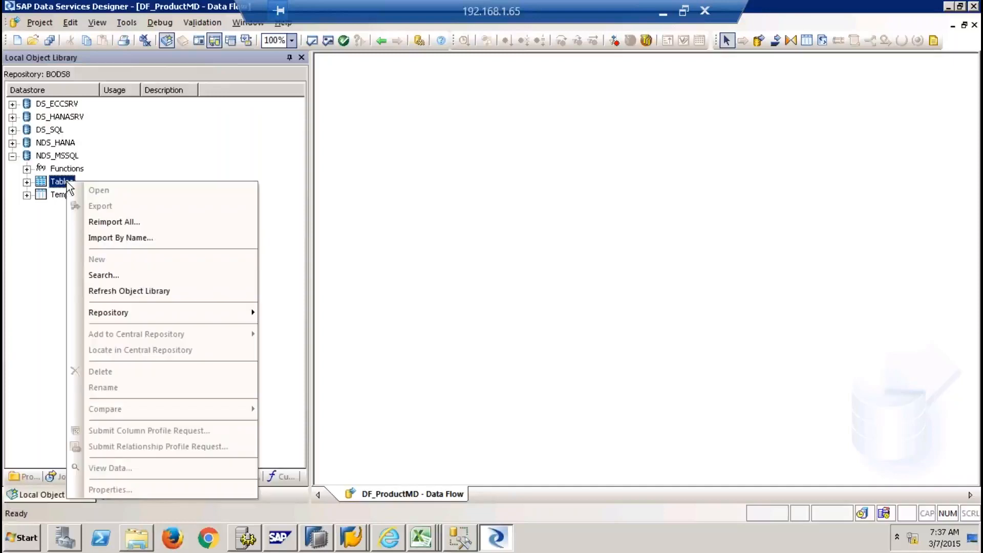
left_click(129, 238)
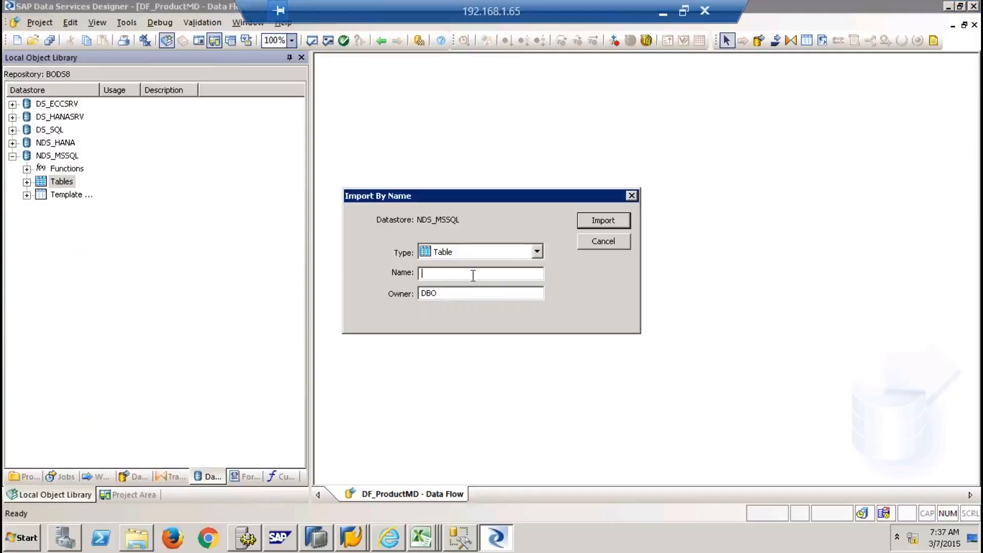
type("PRODUCTMD")
key("Tab")
type("EHP")
left_click(620, 223)
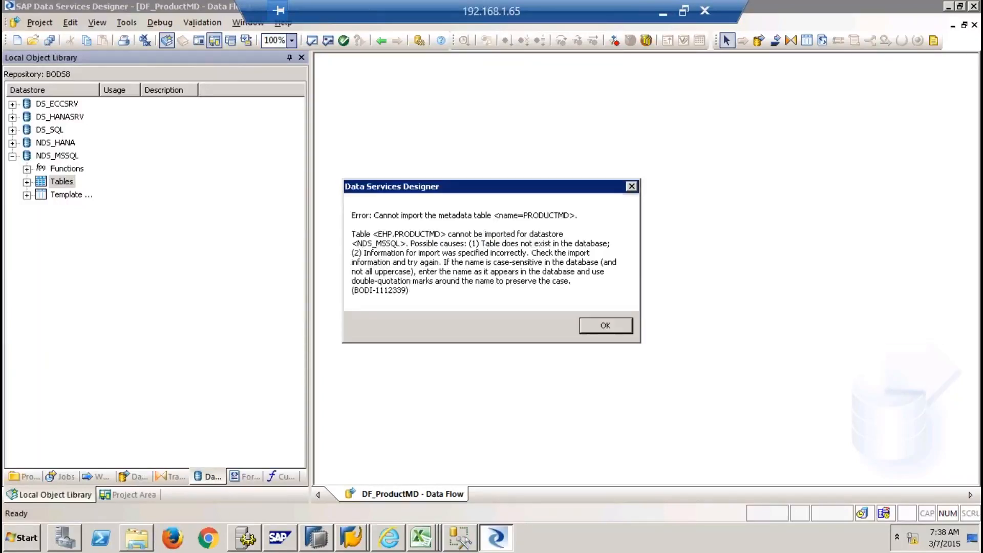
left_click(594, 325)
Retry the PRODUCTMD import with owner ehp, then switch to SQL Server Management Studio
left_click(466, 293)
left_click_drag(467, 292, 376, 288)
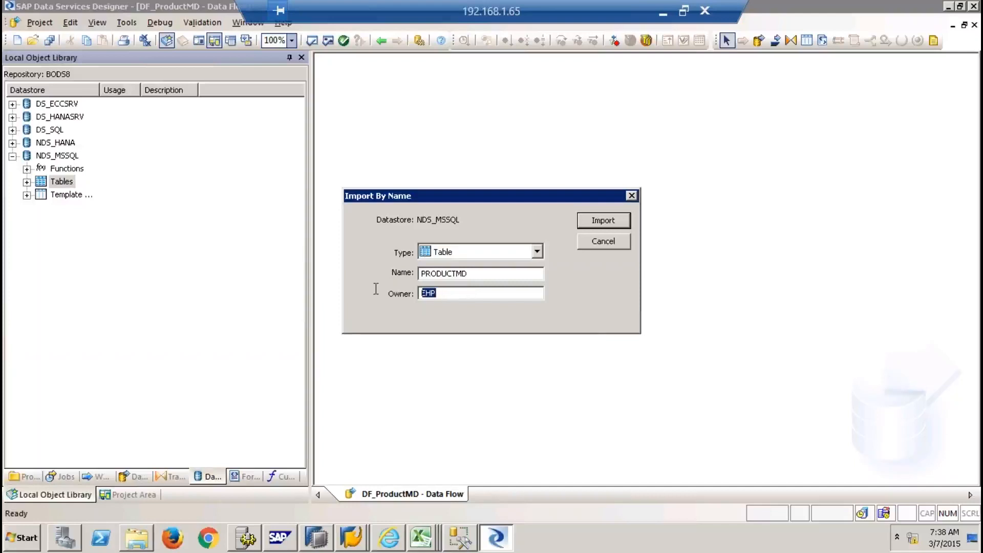
type("ehp")
left_click(603, 220)
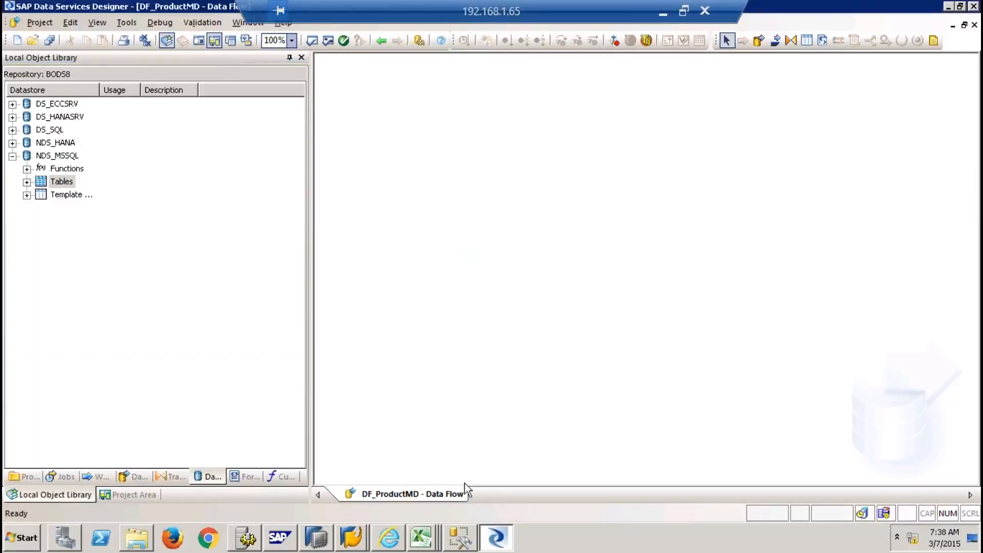
mouse_move(457, 538)
left_click(461, 500)
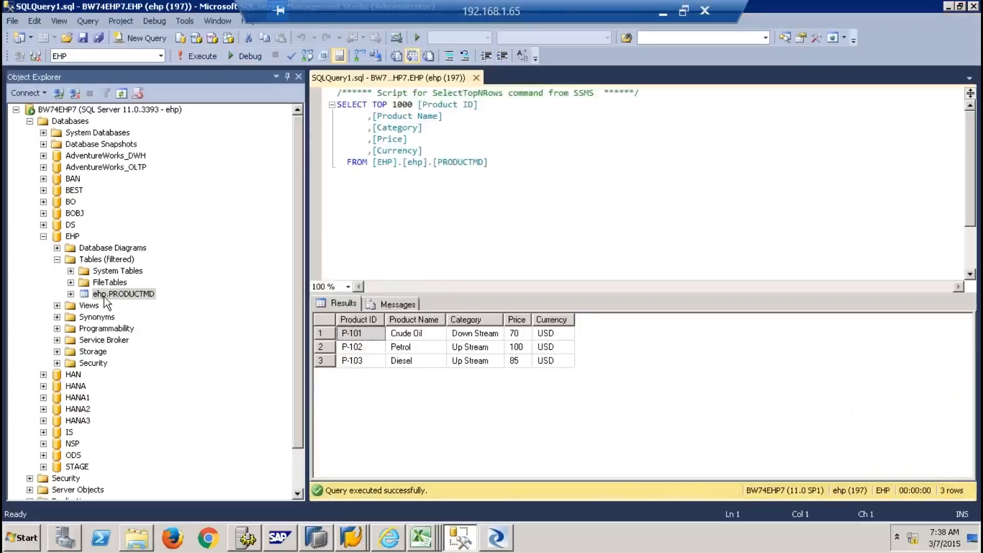
Switch from the SSMS PRODUCTMD results back to SAP Data Services Designer
key("alt+Tab")
key("alt+Tab")
key("alt+Tab")
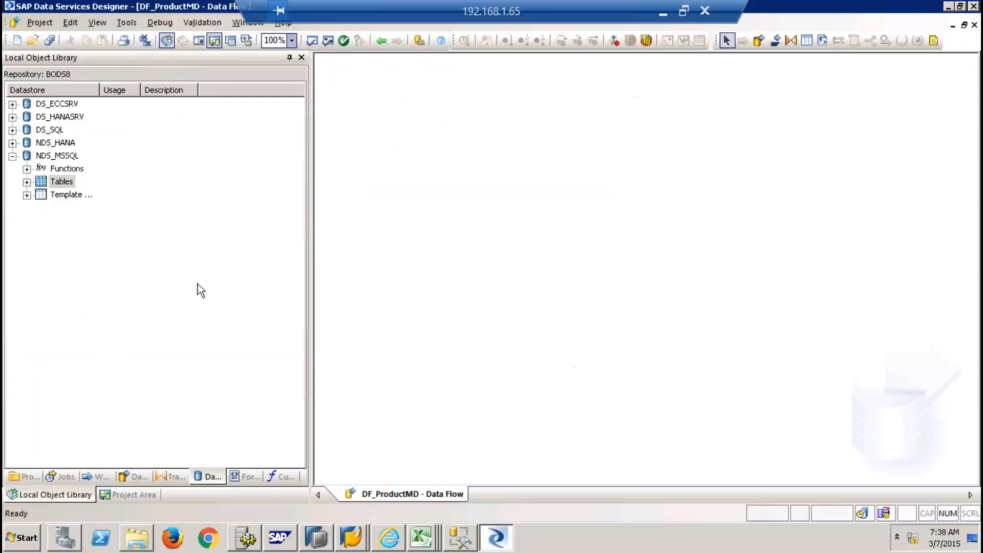
Drag the imported PRODUCTMD table from NDS_MSSQL Tables into DF_ProductMD as its source
left_click(27, 182)
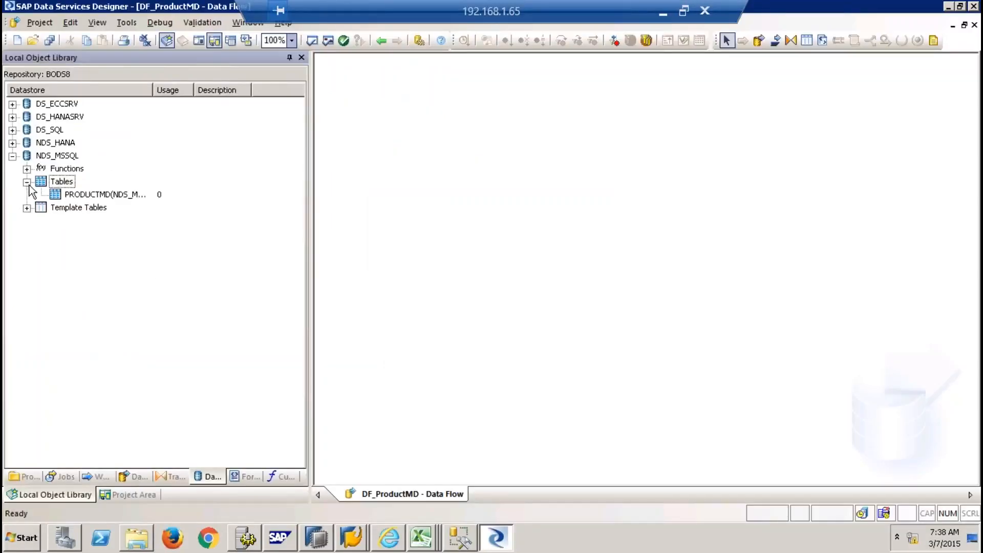
left_click(94, 197)
left_click_drag(93, 196, 190, 195)
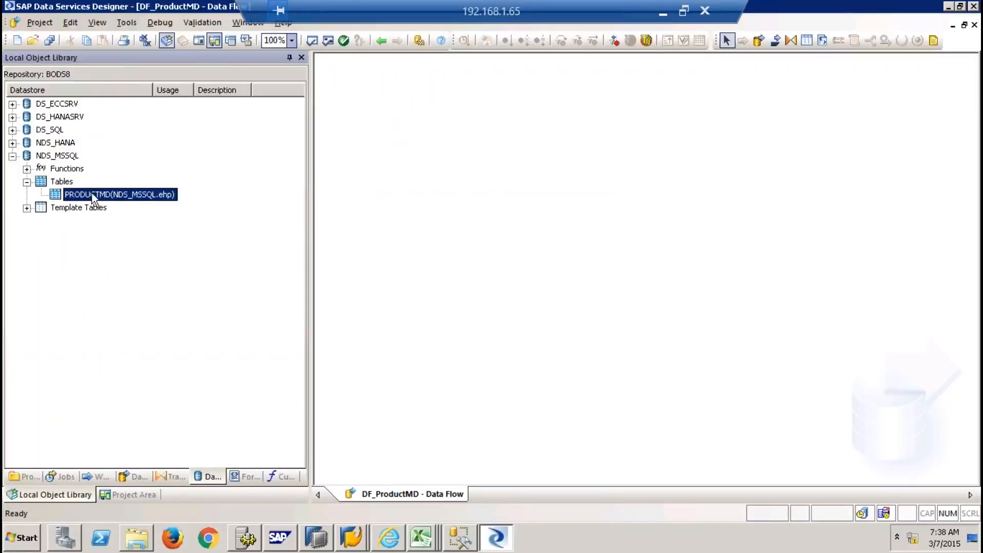
left_click_drag(377, 151, 398, 140)
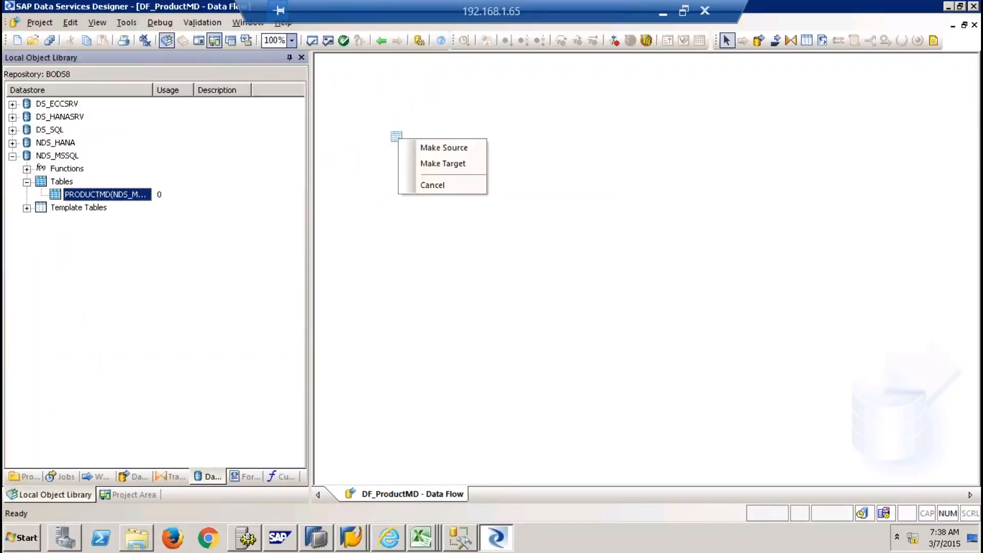
left_click(436, 148)
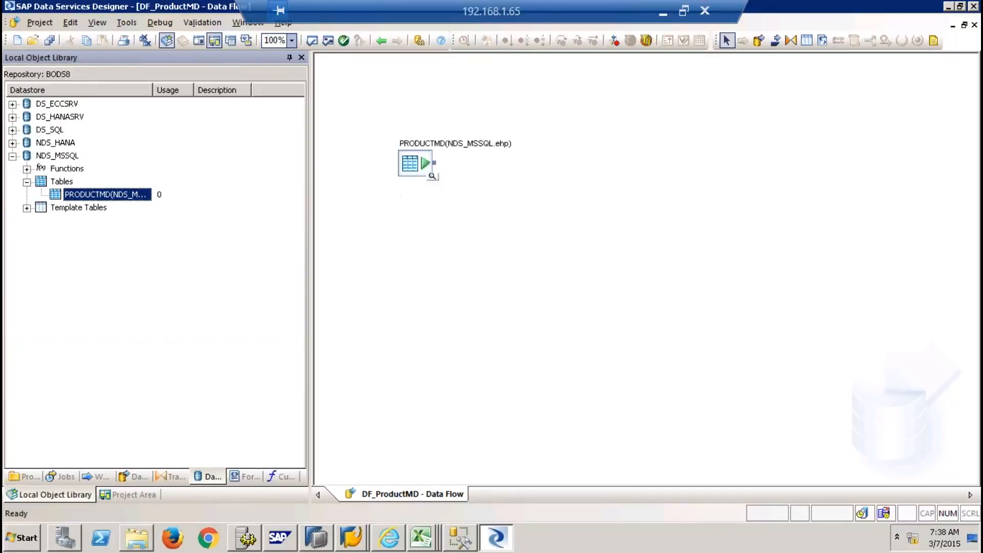
Preview the three rows of the PRODUCTMD source table, then close the data view
left_click(433, 177)
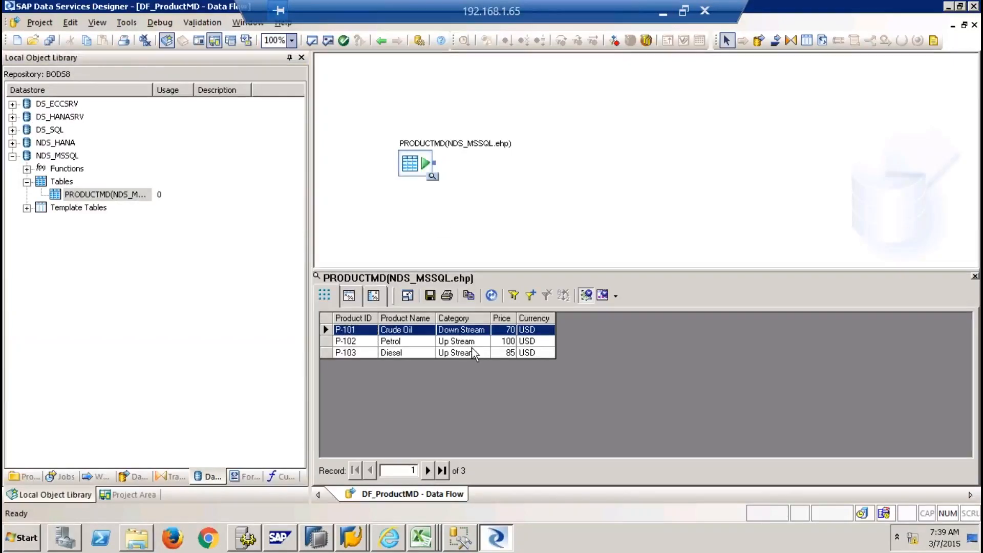
left_click(974, 278)
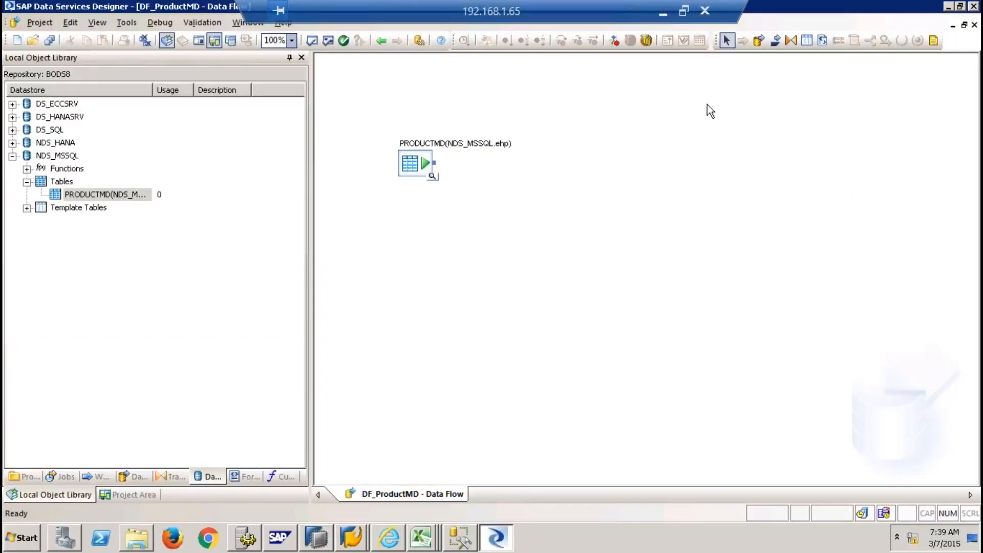
left_click(791, 40)
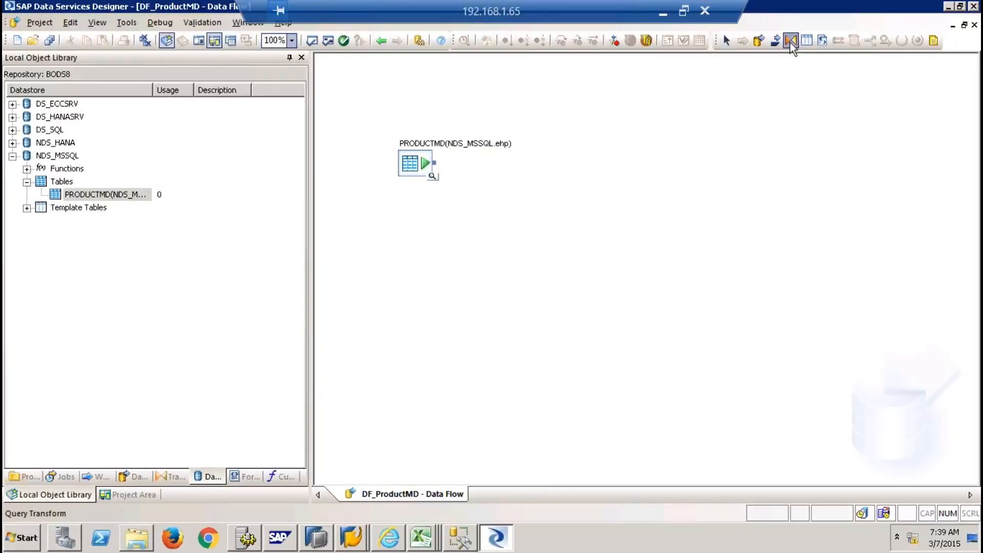
Place a Query transform right of PRODUCTMD, link the source to it, and open it
left_click(589, 174)
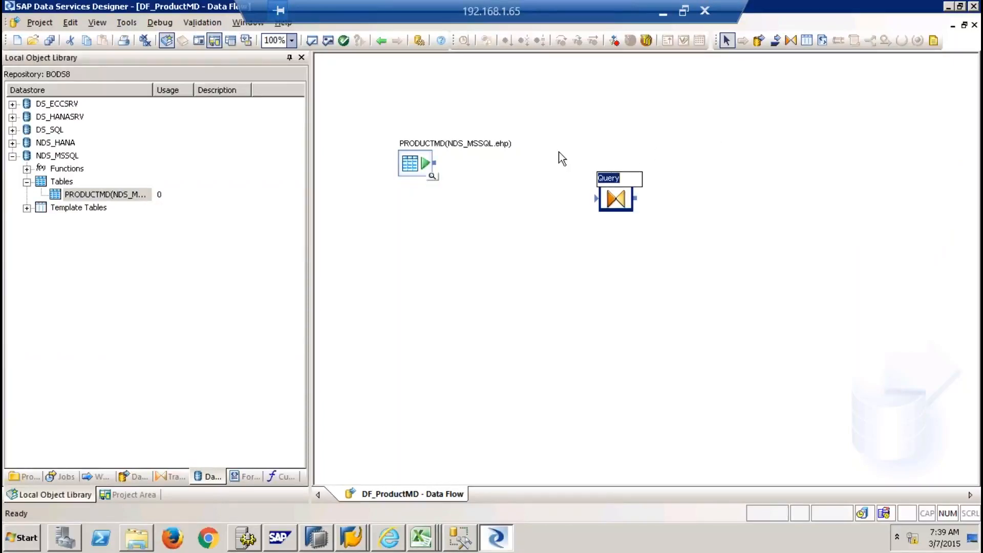
left_click_drag(435, 163, 598, 199)
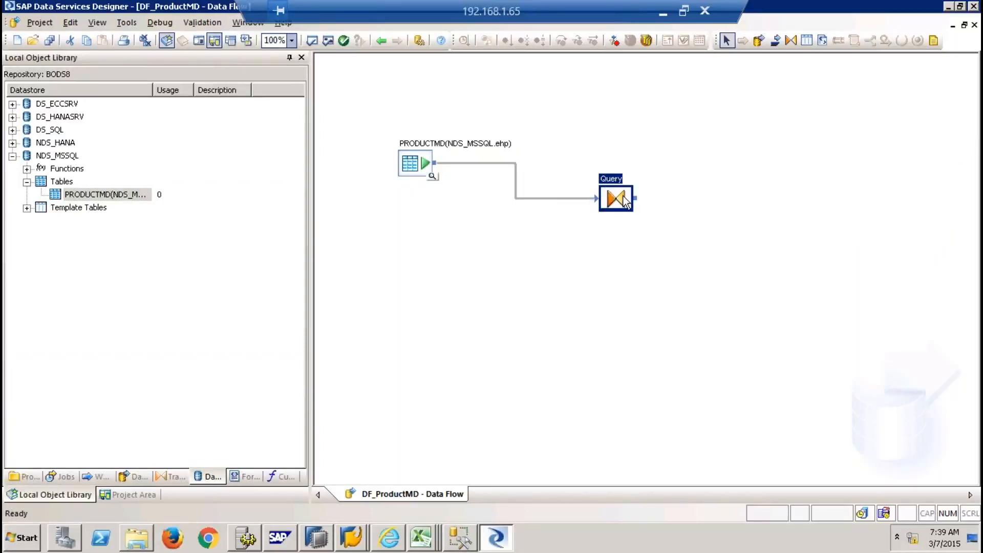
double_click(616, 198)
Select all five PRODUCTMD input columns from Product ID down in the Query Editor
left_click(371, 114)
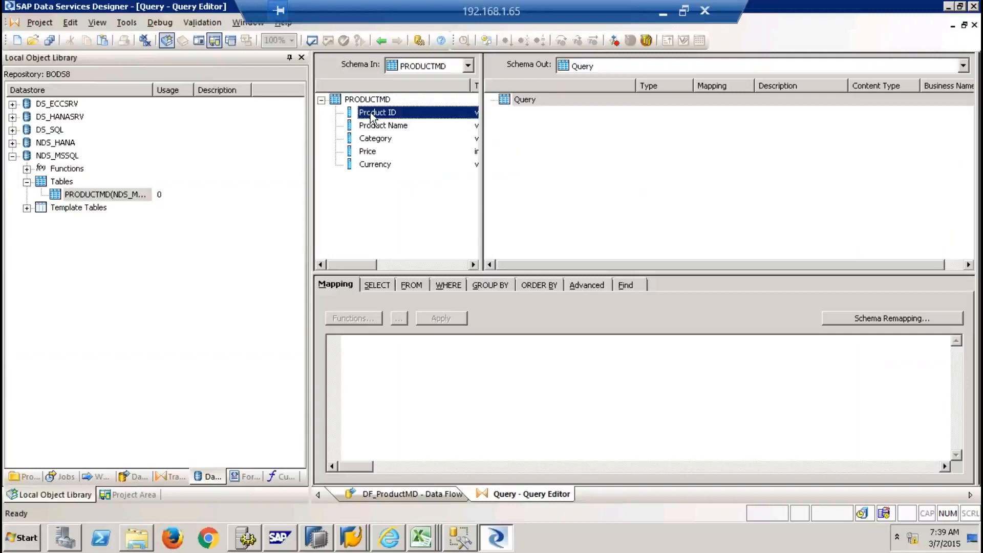
left_click(377, 164, "shift")
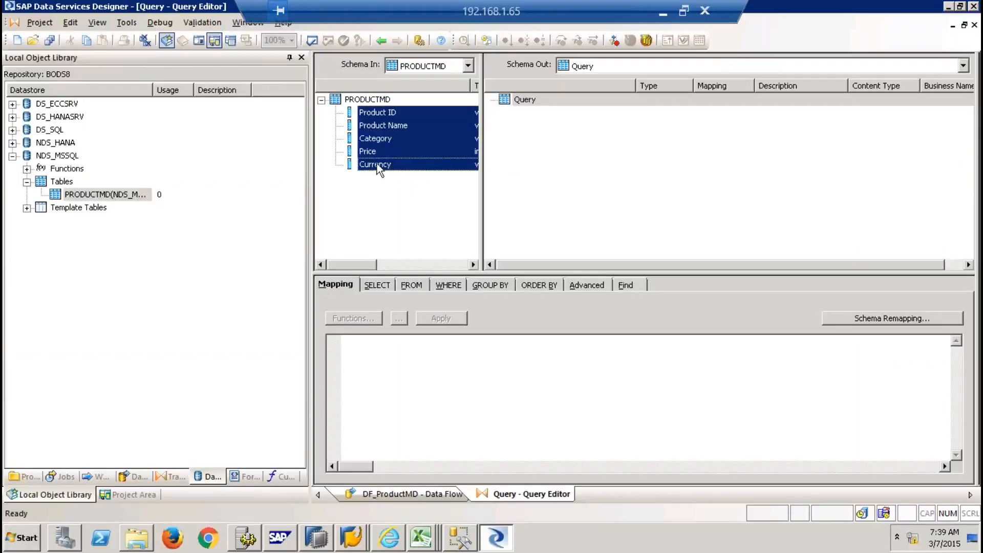
left_click(457, 538)
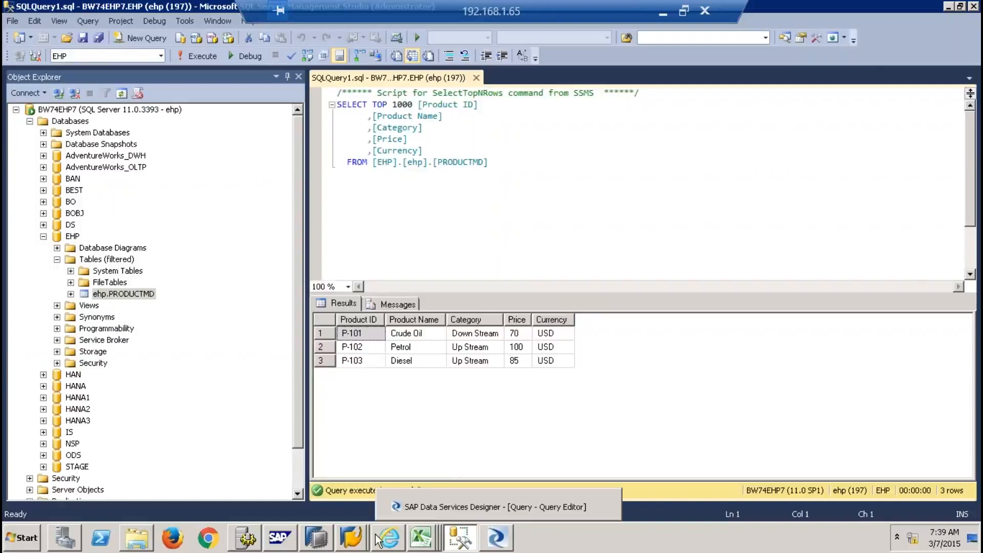
Recheck the EHP database's PRODUCTMD table in SSMS, then return to the Query Editor
left_click(351, 537)
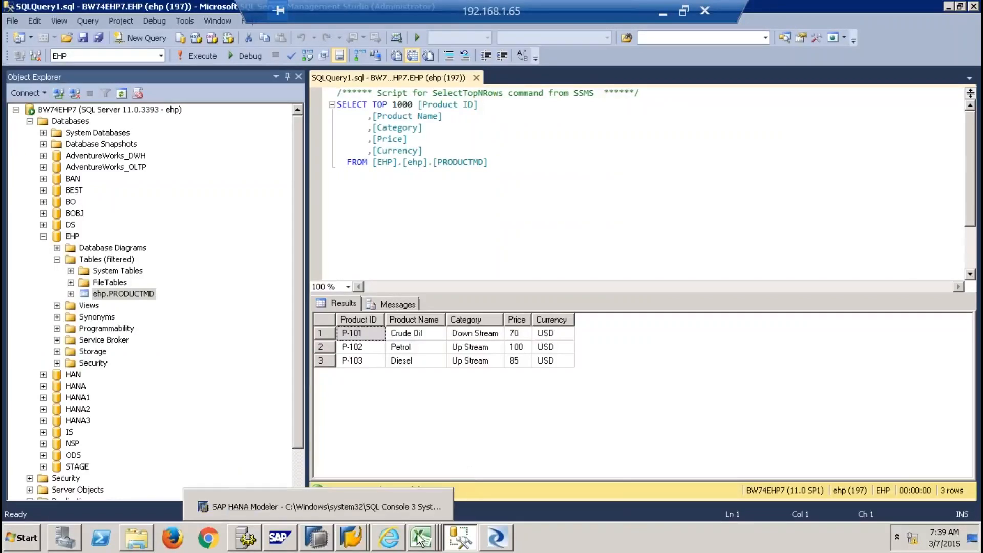
left_click(74, 237)
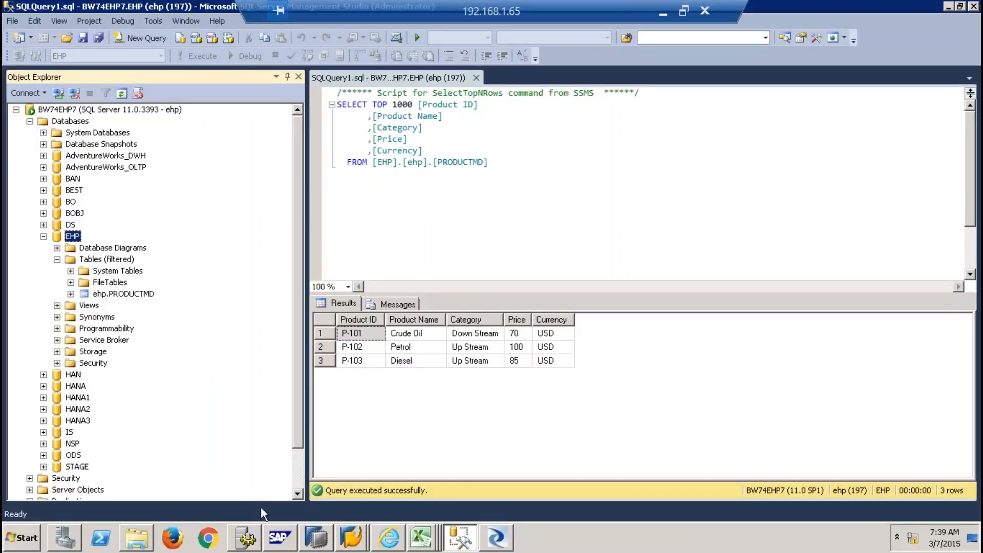
left_click(496, 537)
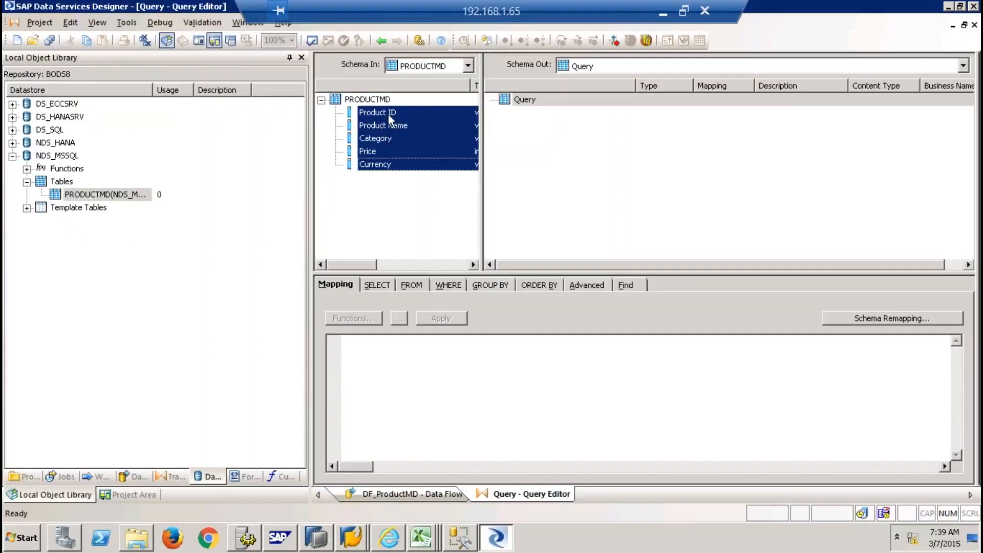
Map the five PRODUCTMD columns to the Query output with Product ID as primary key
left_click_drag(388, 113, 518, 101)
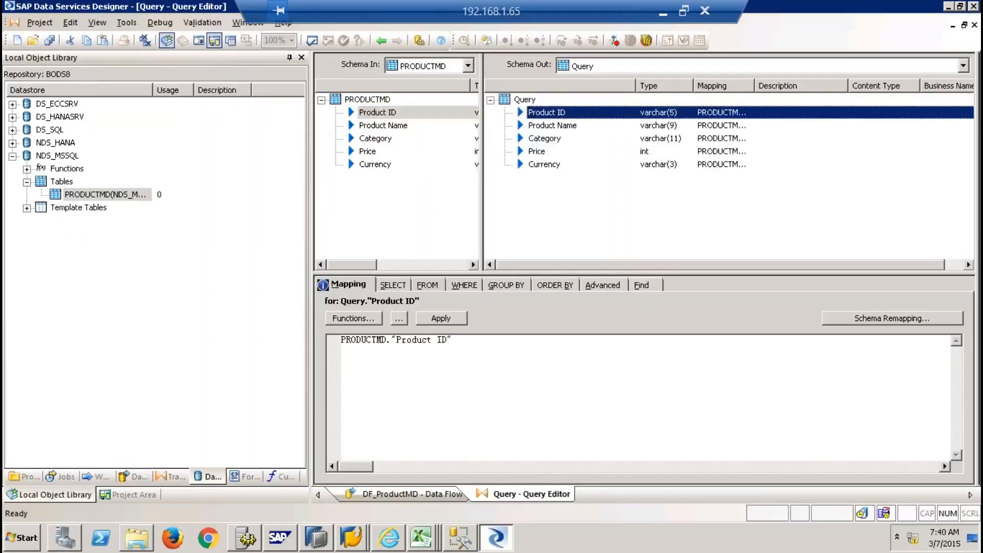
right_click(547, 116)
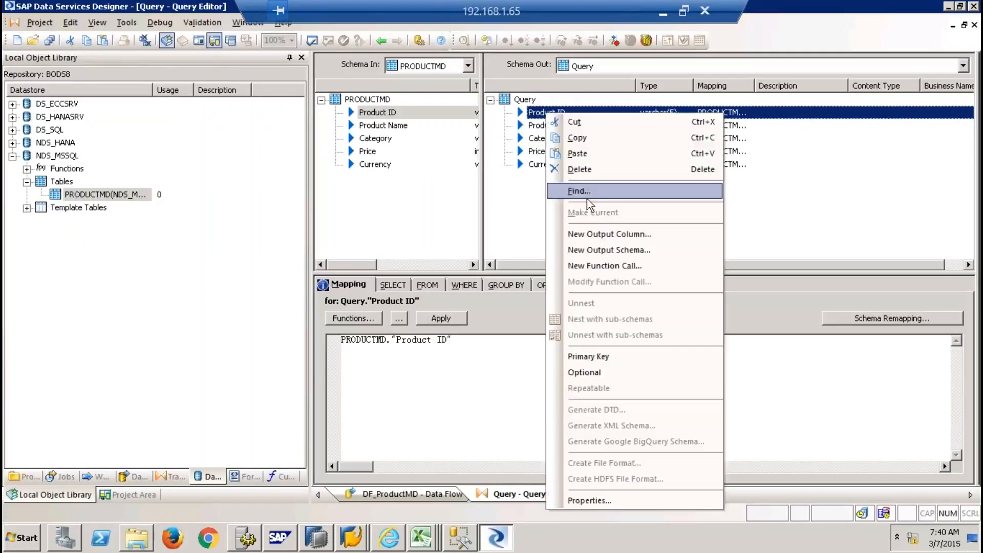
left_click(604, 356)
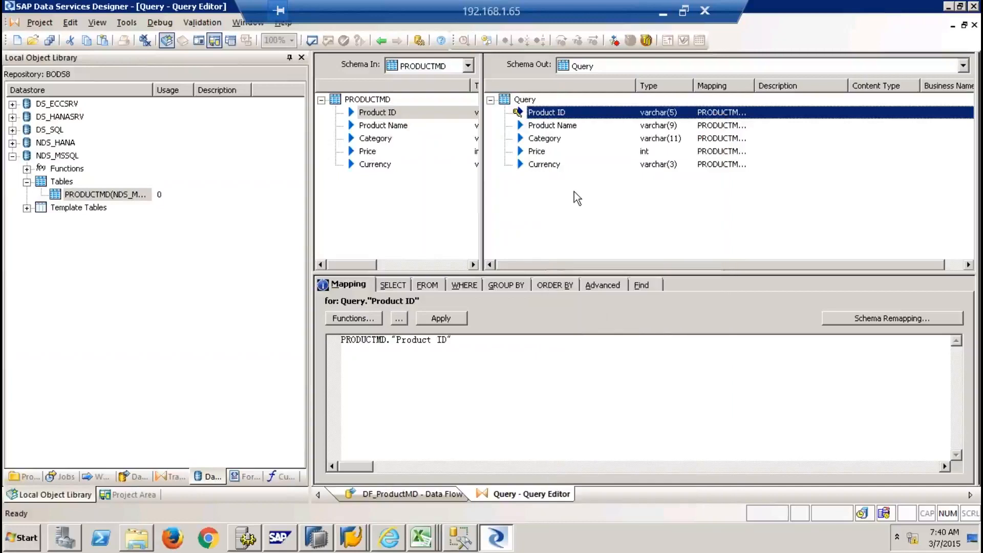
left_click(974, 25)
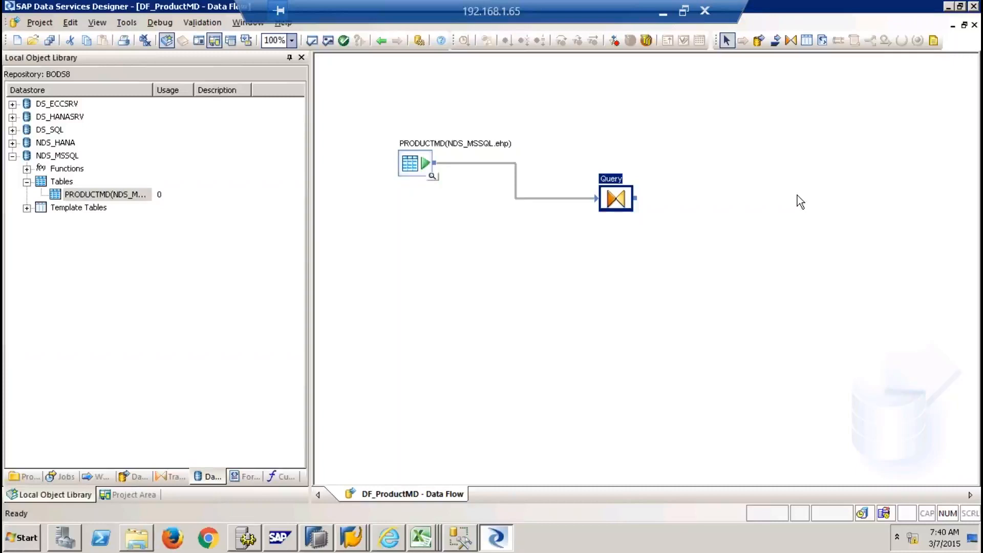
Place a template table named PRODUCTMD on the data flow, in datastore NDS_HANA with owner 9QBEX
left_click(807, 42)
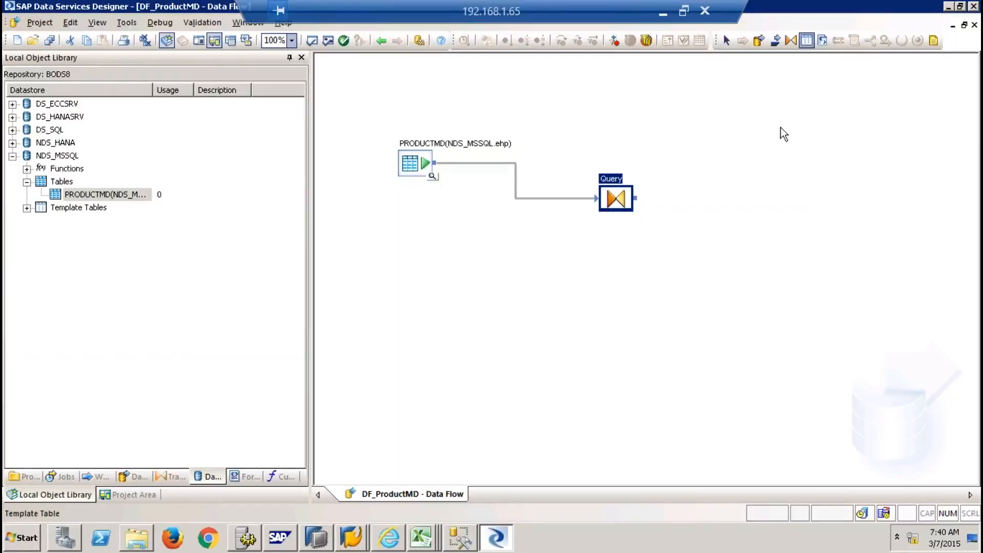
left_click(769, 184)
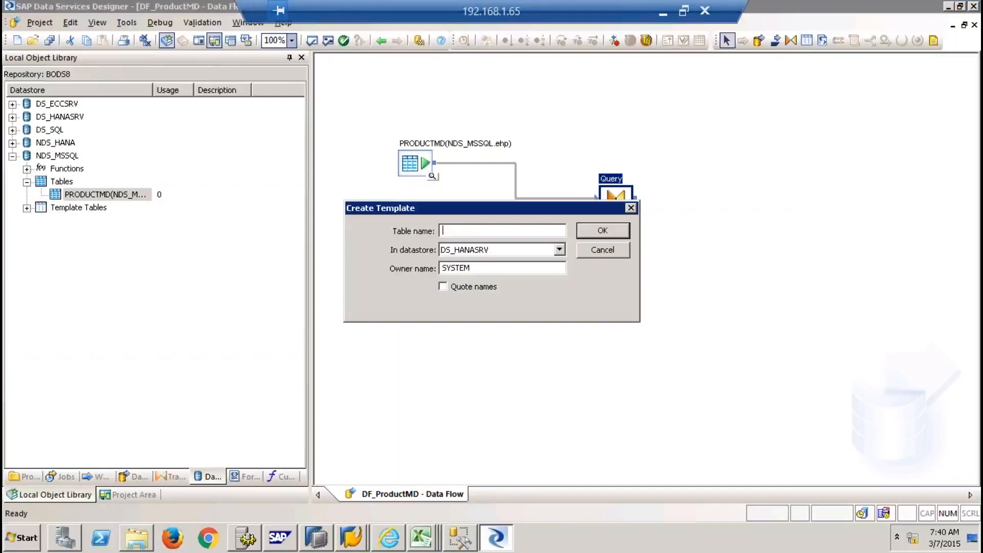
type("PRODUCTMD")
key("Tab")
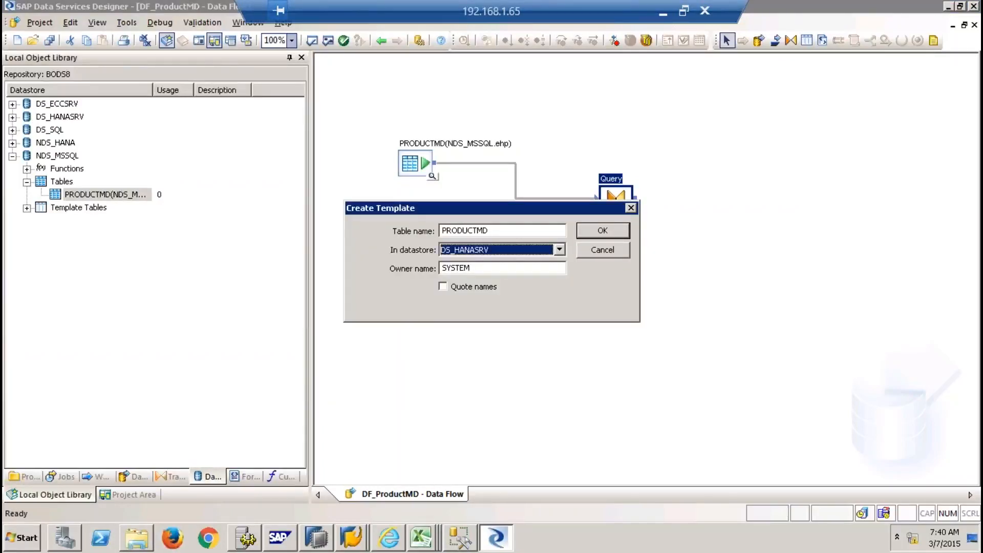
left_click(560, 250)
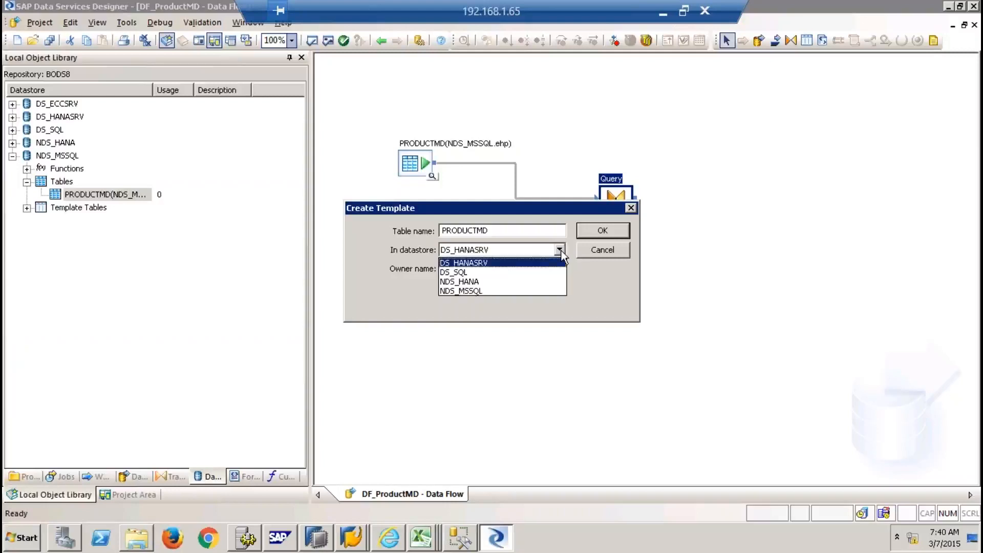
left_click(480, 283)
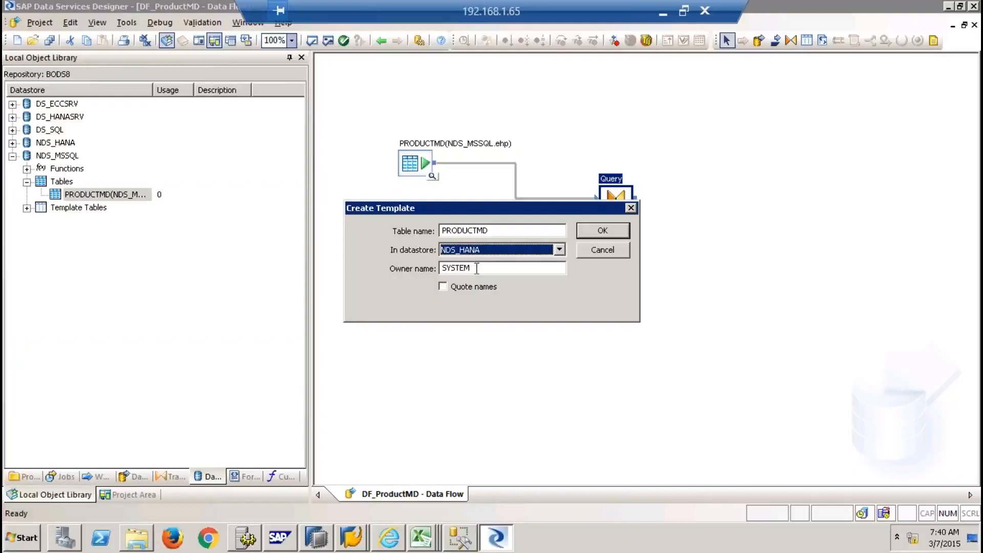
key("Tab")
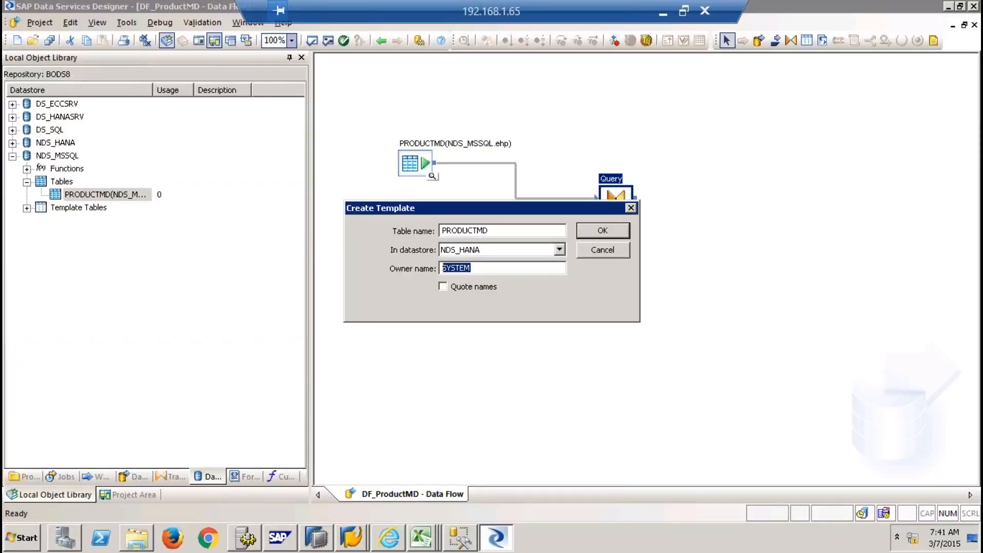
type("9QBEX")
left_click(602, 231)
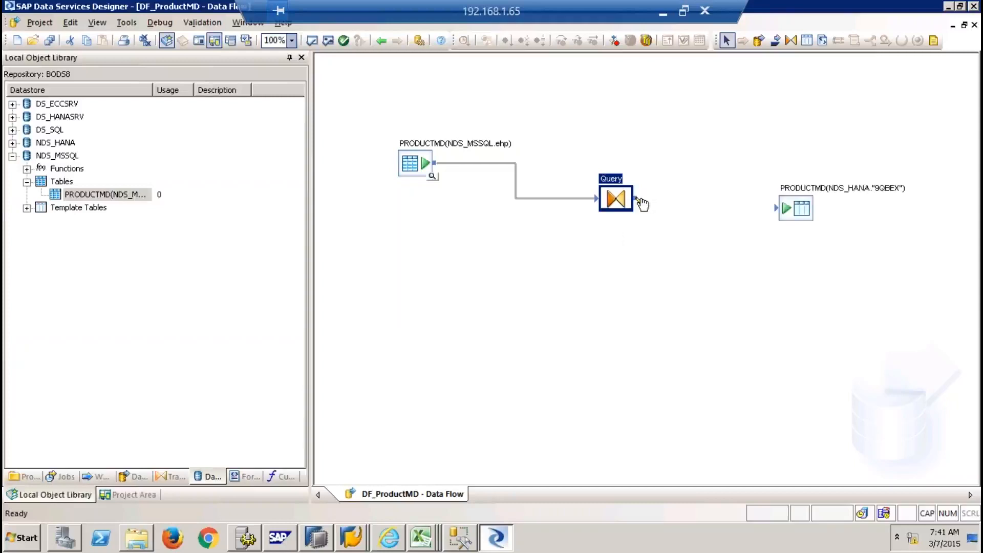
Link the Query output to the PRODUCTMD target, then move the source, Query and target closer together
left_click_drag(639, 199, 781, 209)
left_click_drag(432, 179, 400, 143)
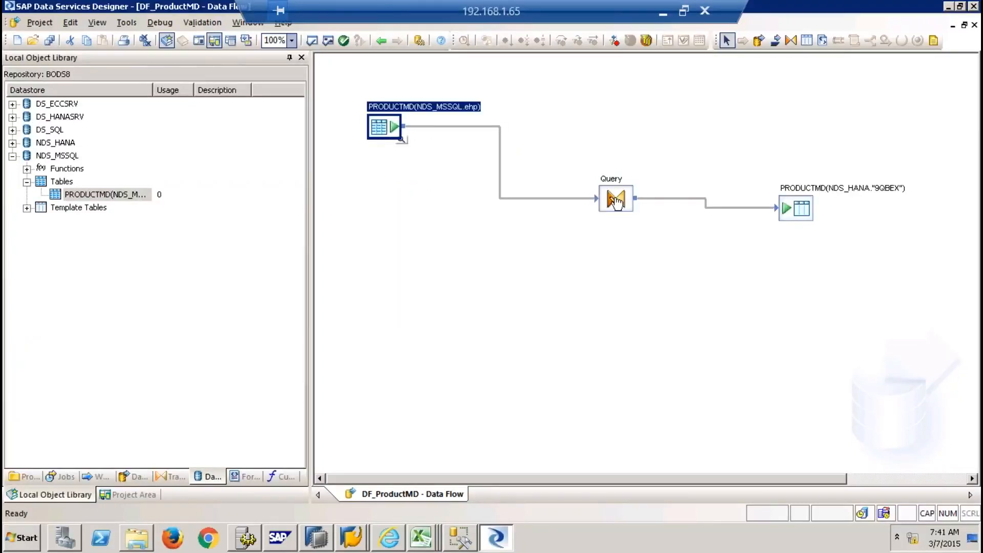
left_click_drag(616, 201, 517, 190)
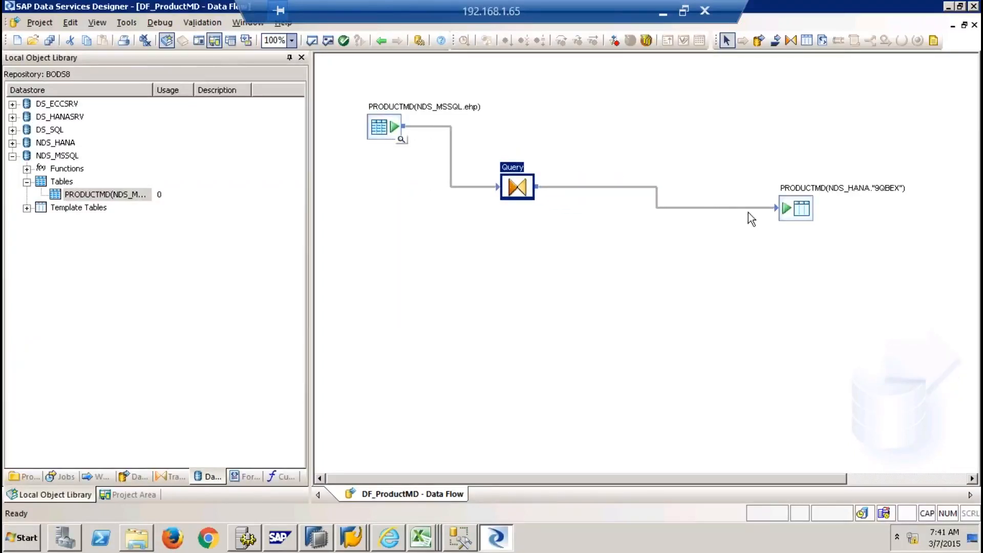
left_click_drag(779, 218, 670, 236)
left_click(708, 298)
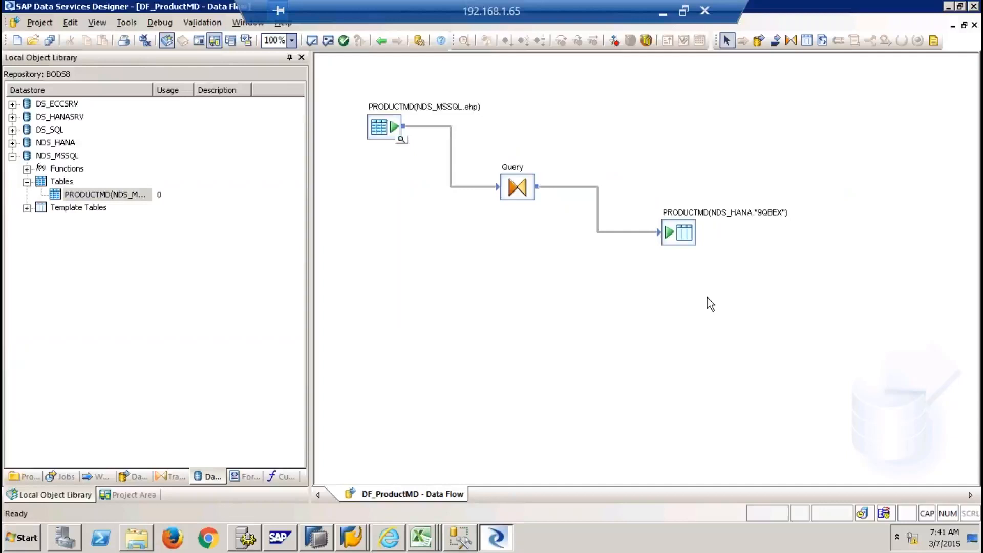
Execute Job_productMD from the project tree, saving all changed objects and accepting the default execution properties
left_click(114, 494)
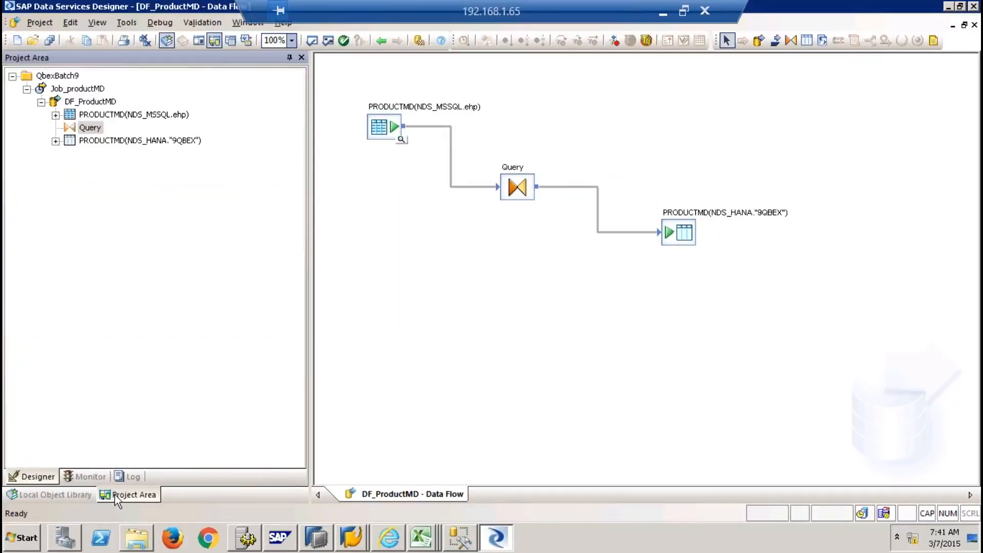
left_click(78, 89)
right_click(83, 90)
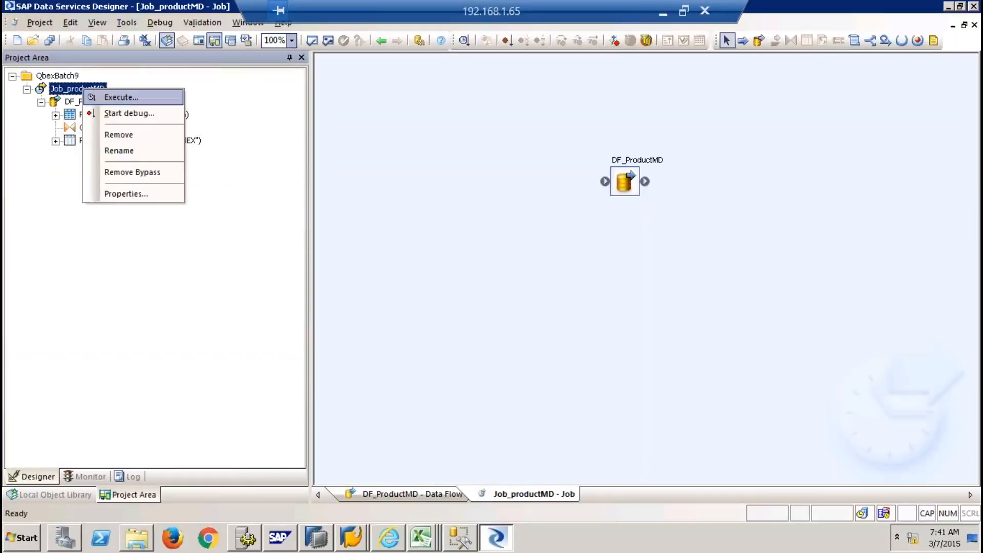
left_click(118, 98)
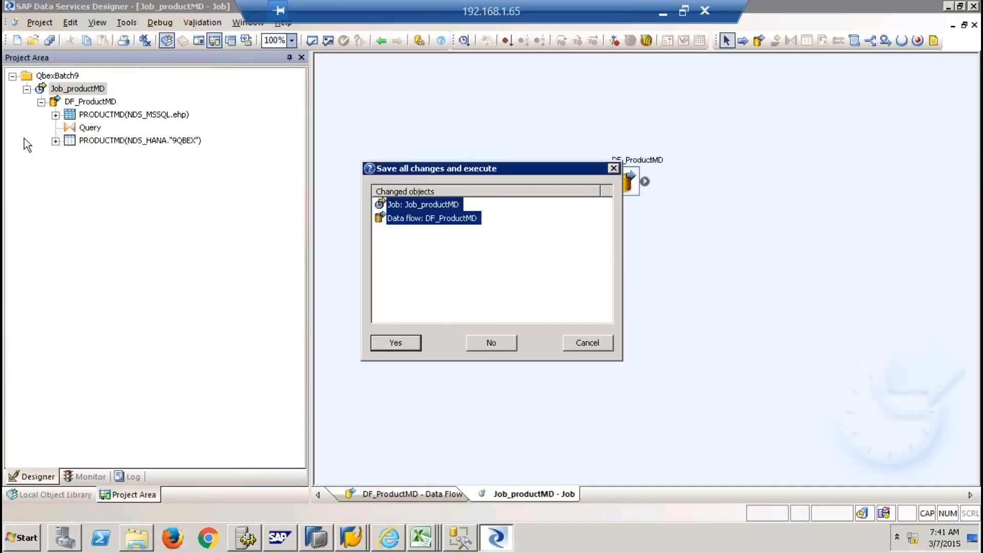
left_click(395, 343)
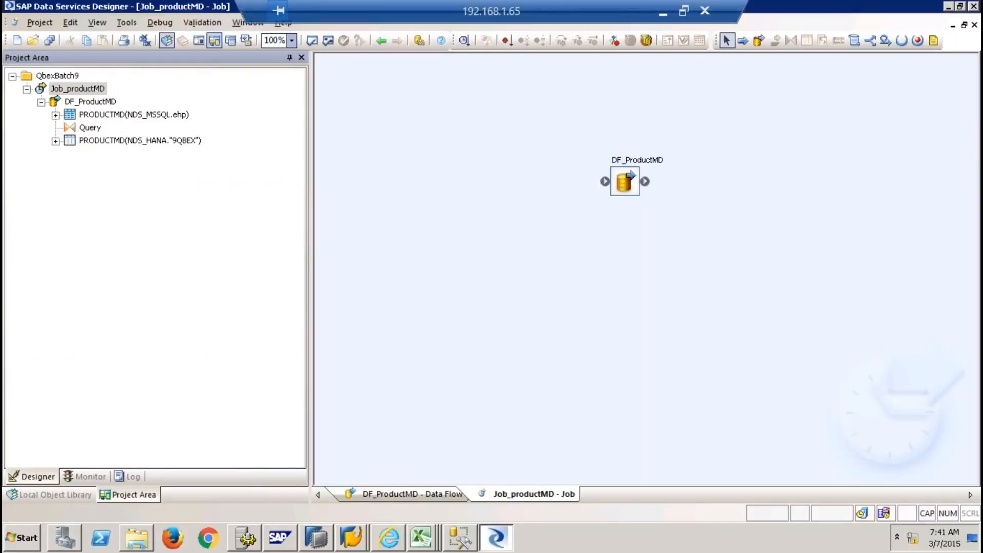
left_click(571, 439)
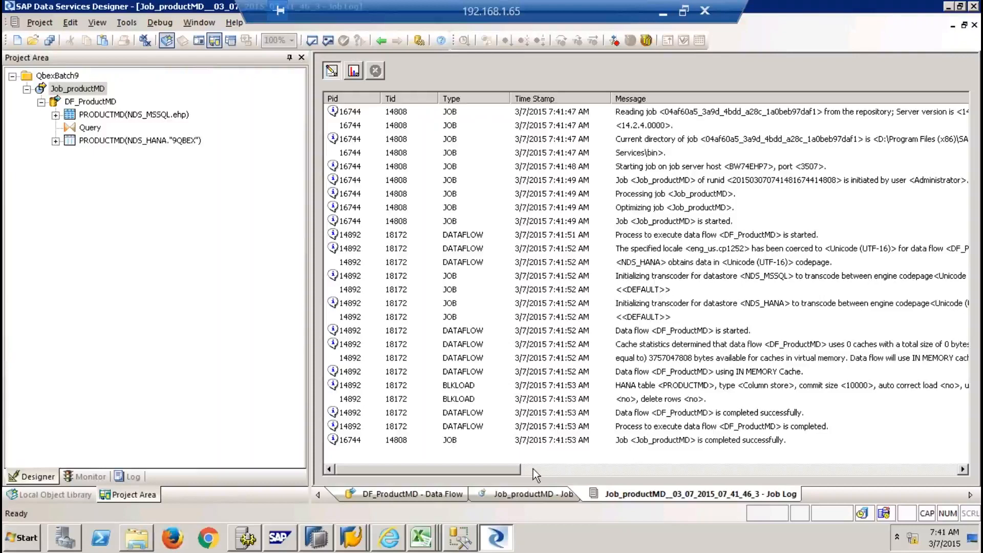
Preview 9QBEX.PRODUCTMD data in HANA Studio, showing the Crude Oil, Petrol and Diesel rows
left_click(327, 538)
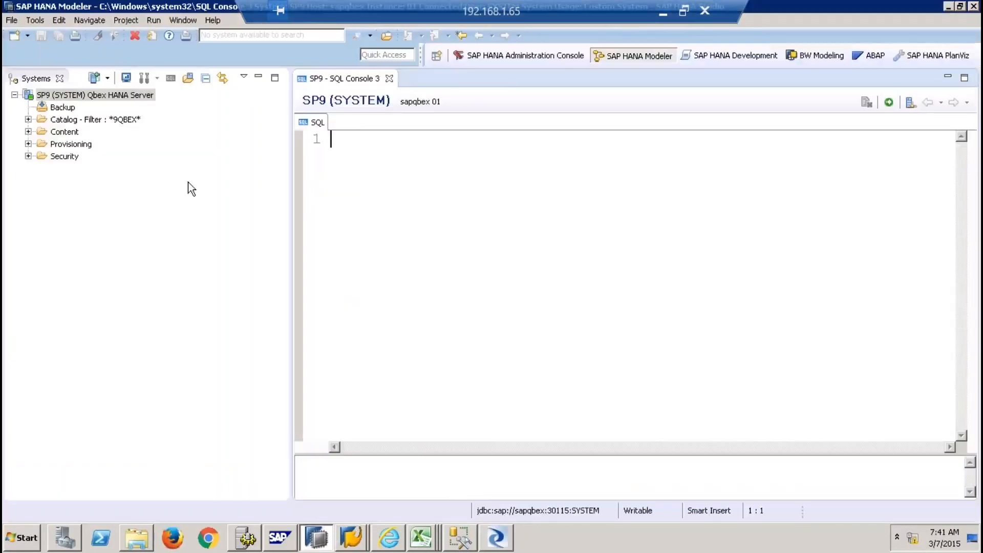
left_click(28, 120)
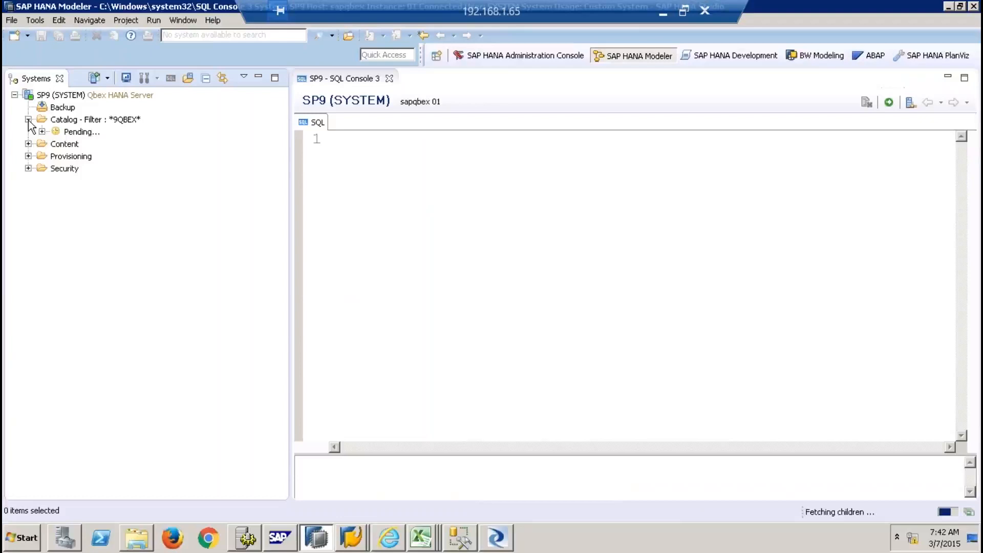
left_click(76, 144)
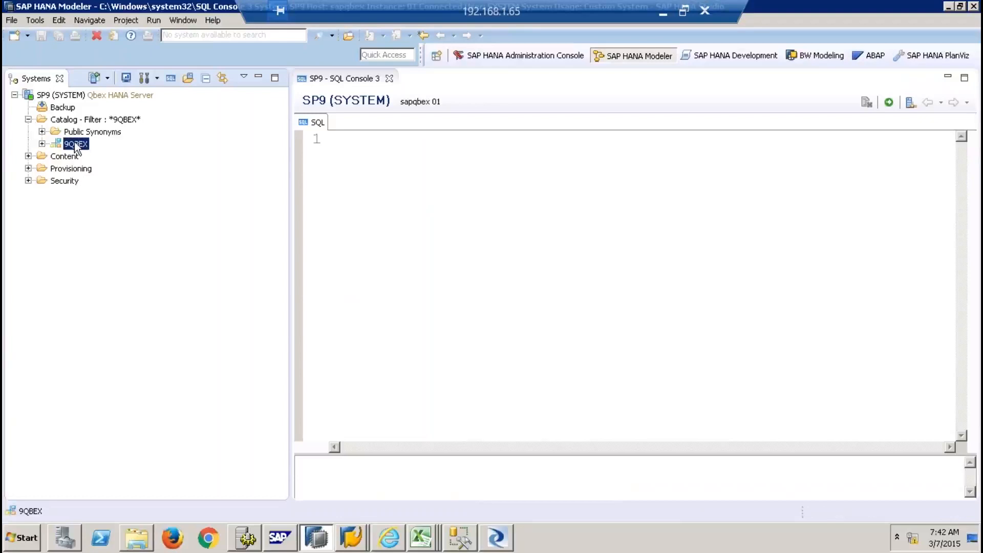
left_click(42, 144)
left_click(56, 254)
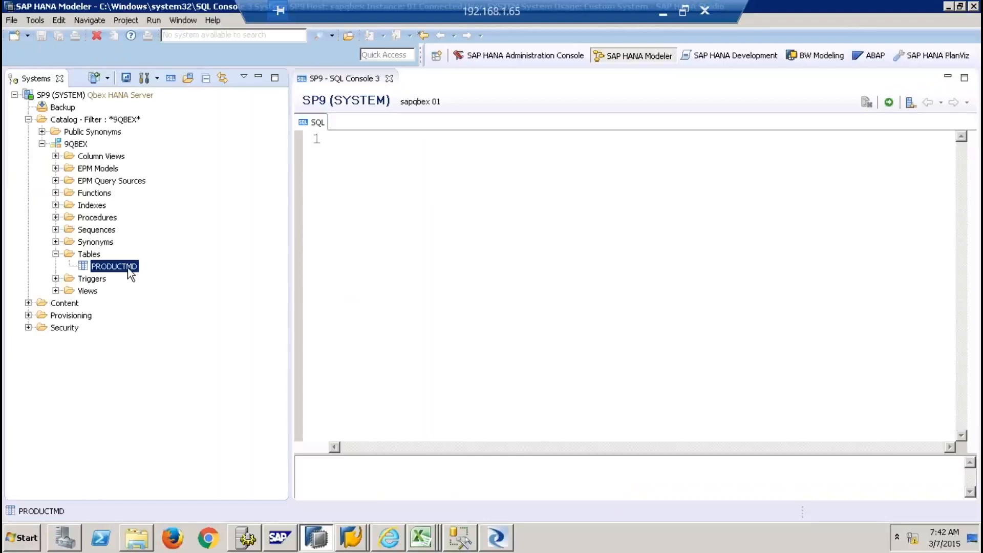
right_click(130, 274)
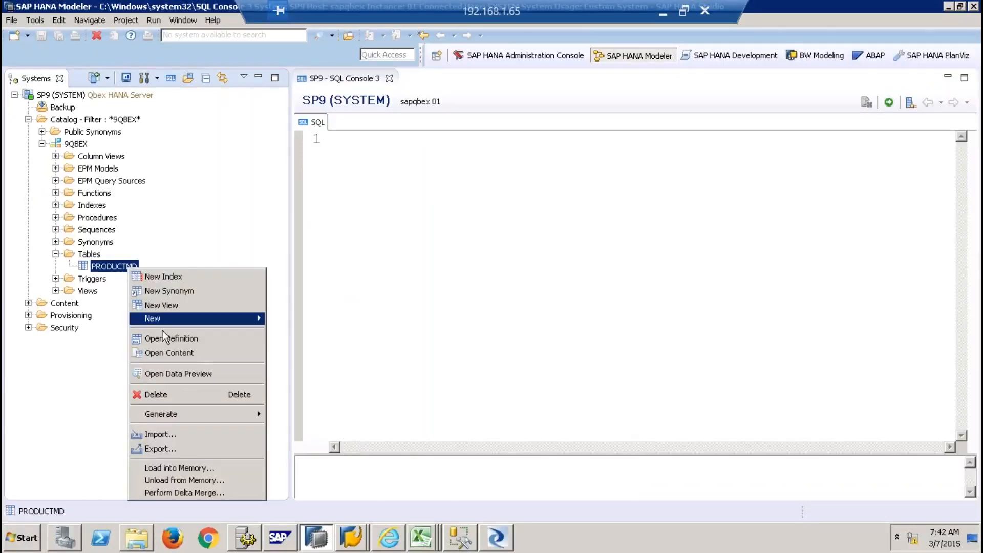
left_click(207, 373)
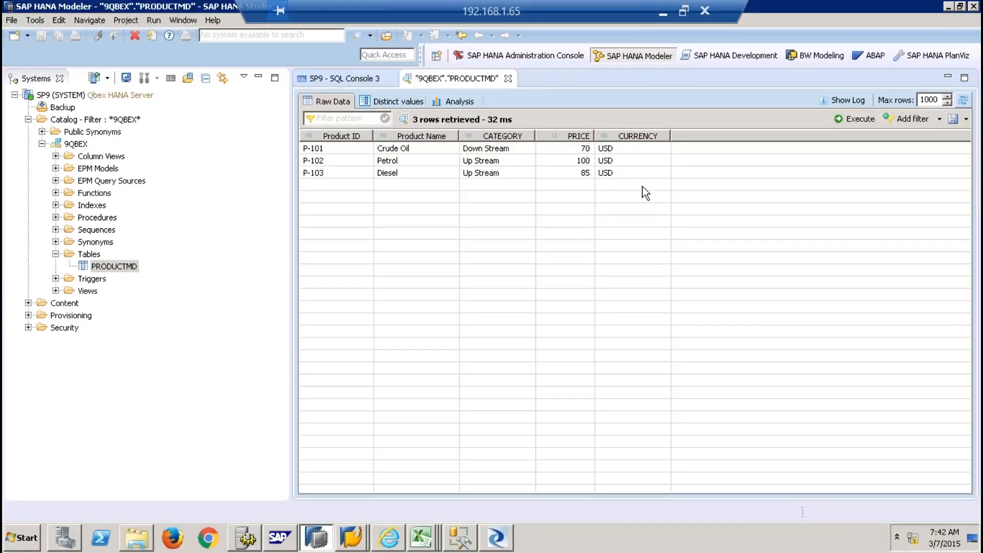
left_click(497, 537)
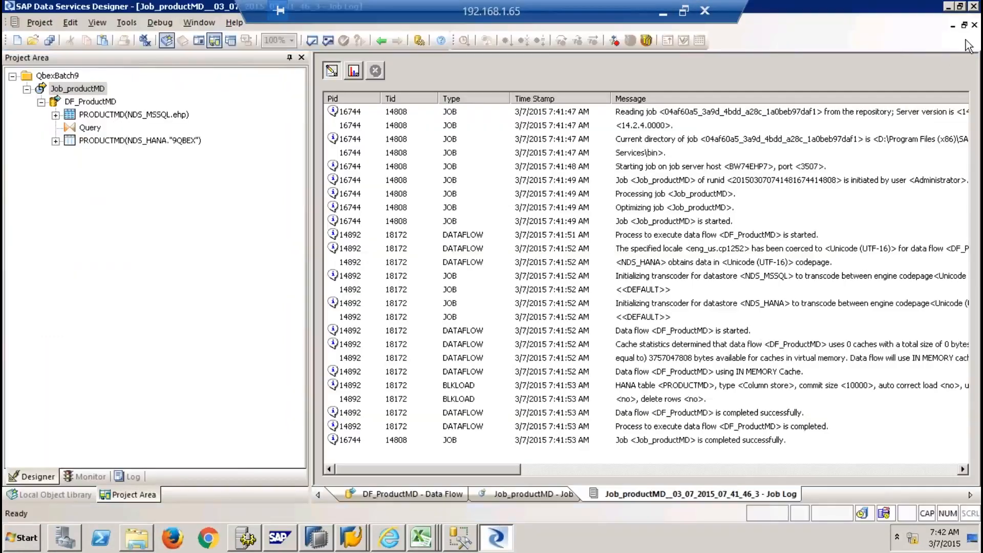
Close the job log, reopen DF_ProductMD and select its HANA target, then revisit the PRODUCTMD preview
left_click(975, 26)
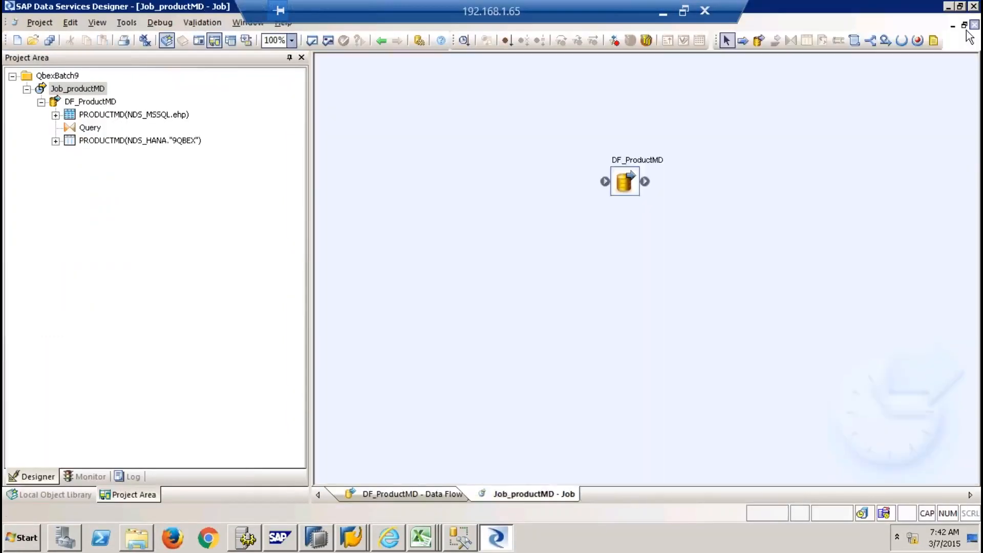
double_click(626, 183)
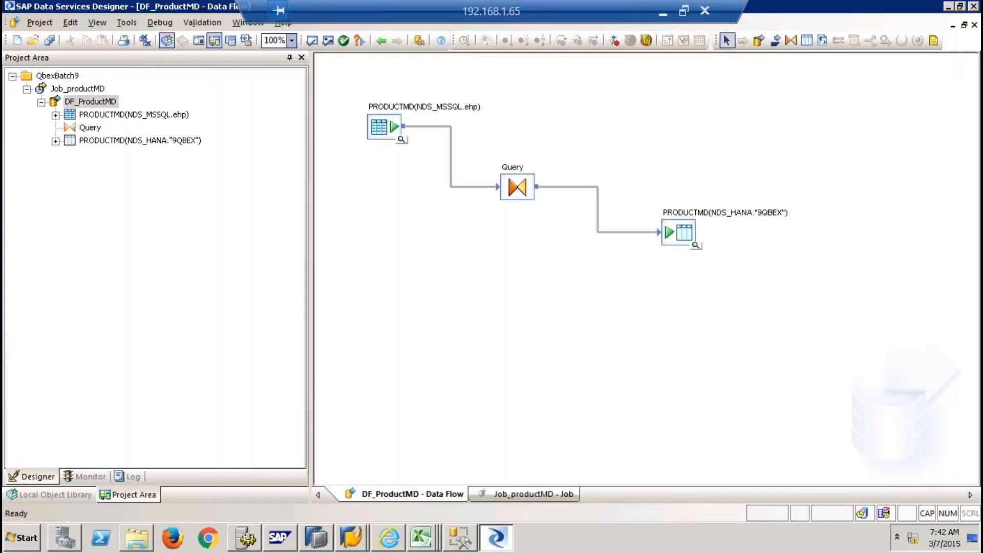
left_click(681, 240)
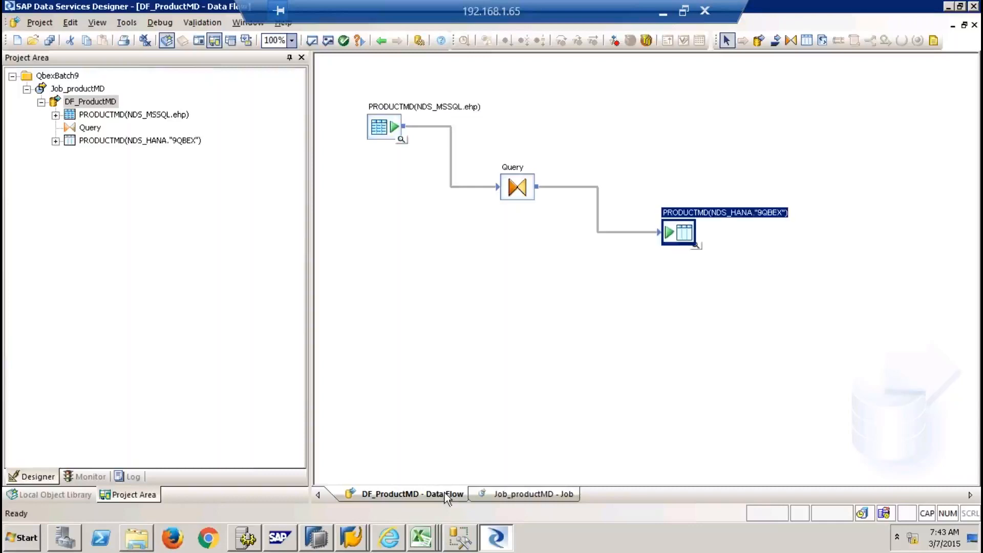
mouse_move(324, 537)
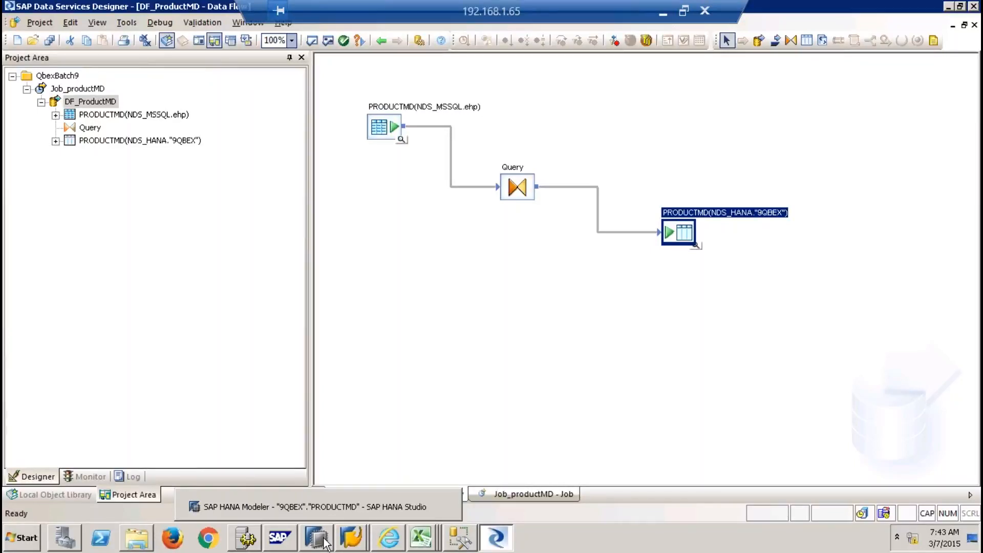
left_click(318, 540)
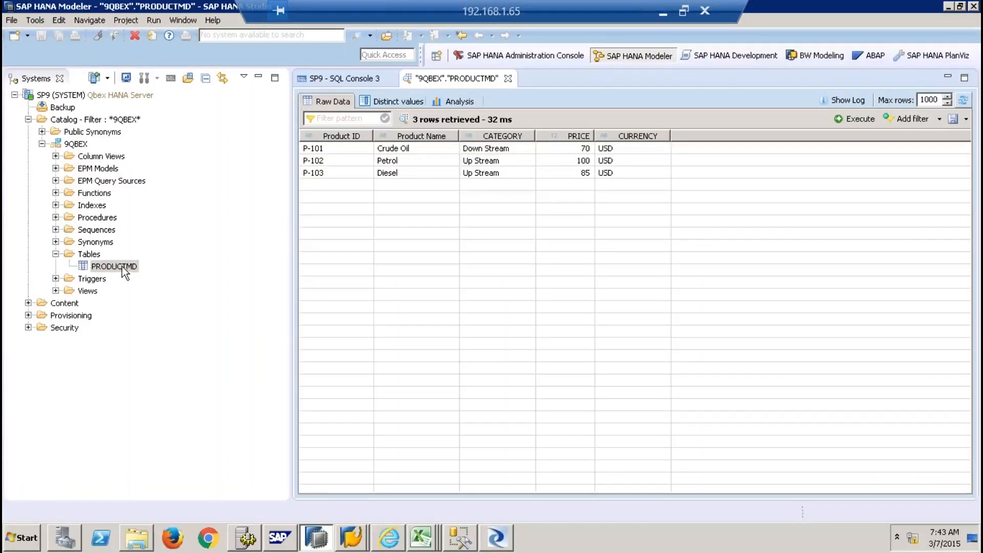
Close the PRODUCTMD preview and SQL console, briefly check Excel, and return to DF_ProductMD
left_click(508, 79)
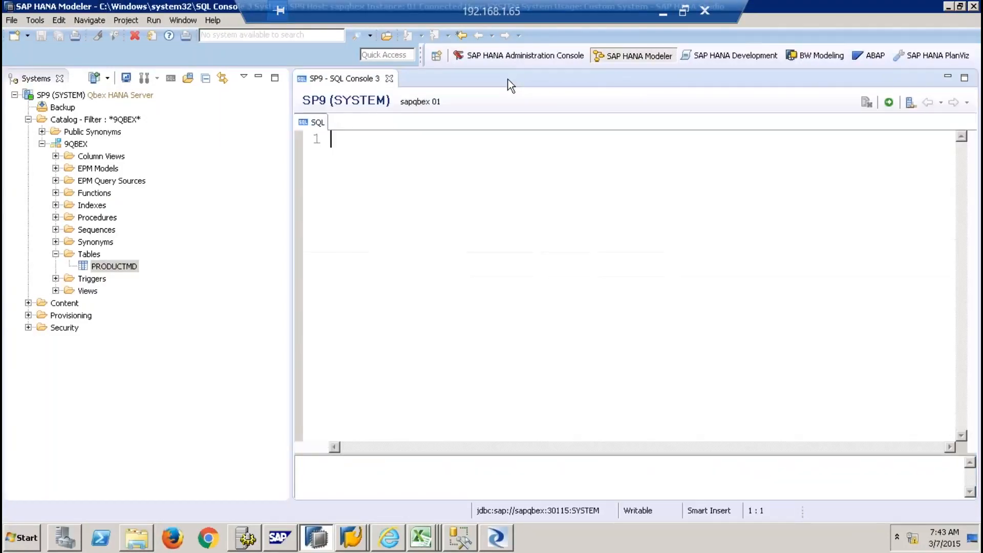
left_click(389, 78)
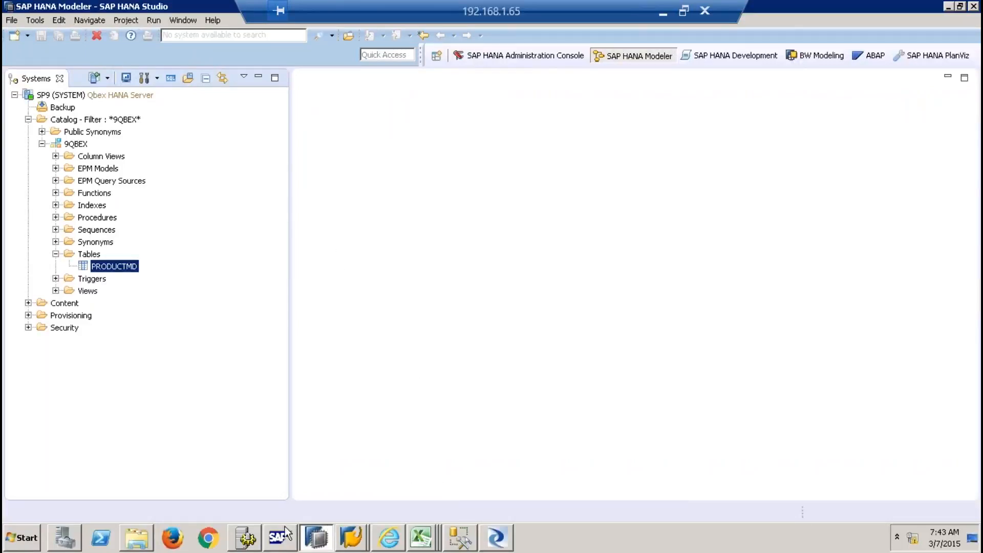
left_click(423, 538)
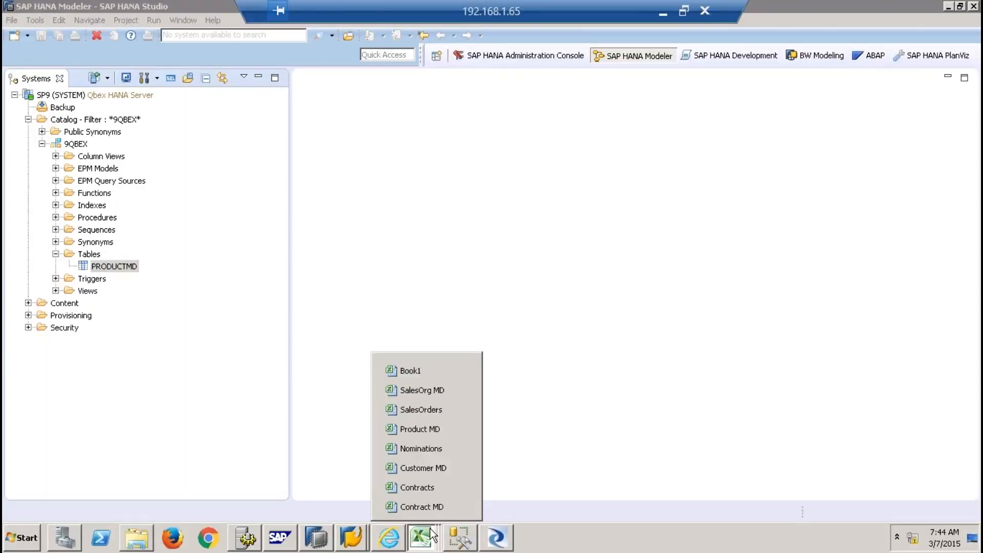
left_click(497, 538)
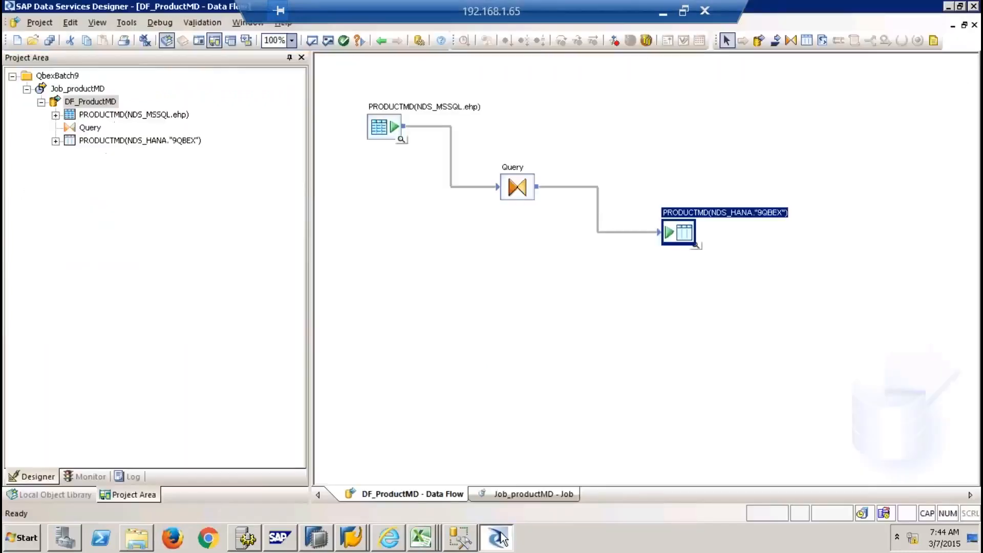
double_click(525, 195)
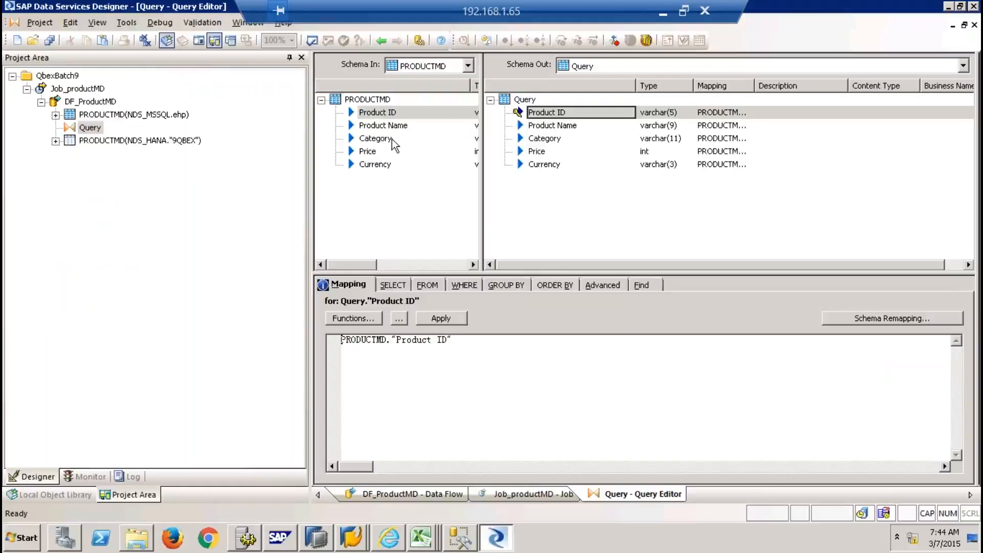
left_click(536, 137)
right_click(536, 137)
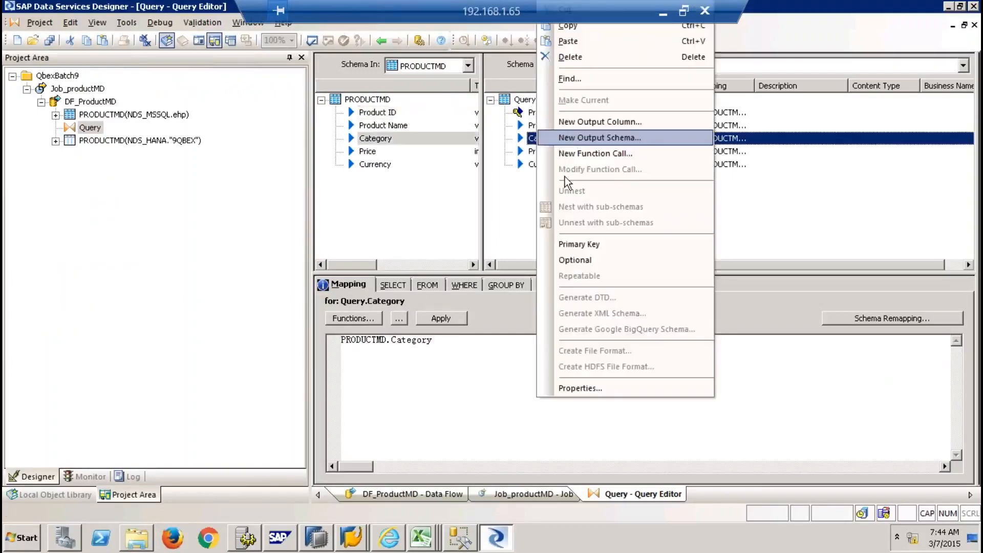
left_click(585, 388)
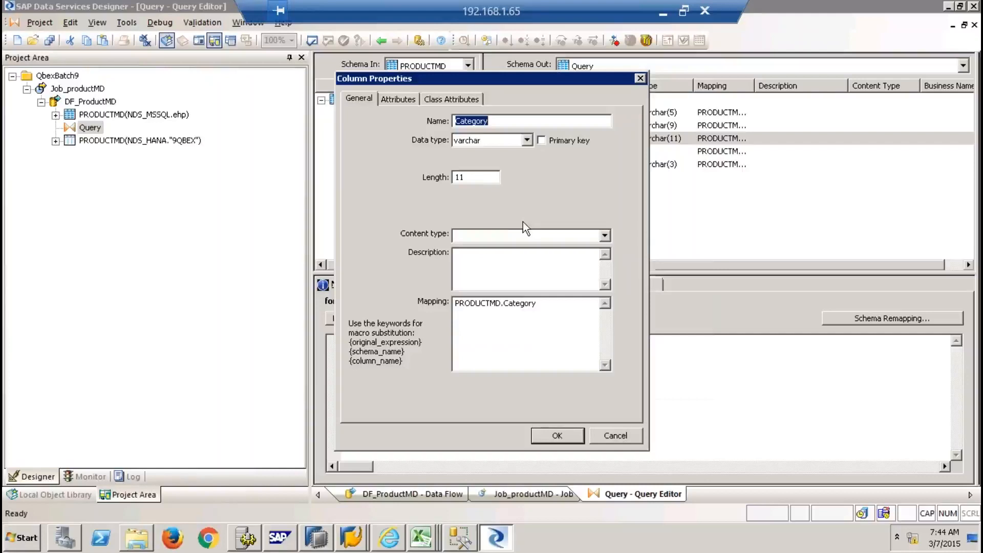
left_click(468, 177)
left_click(610, 436)
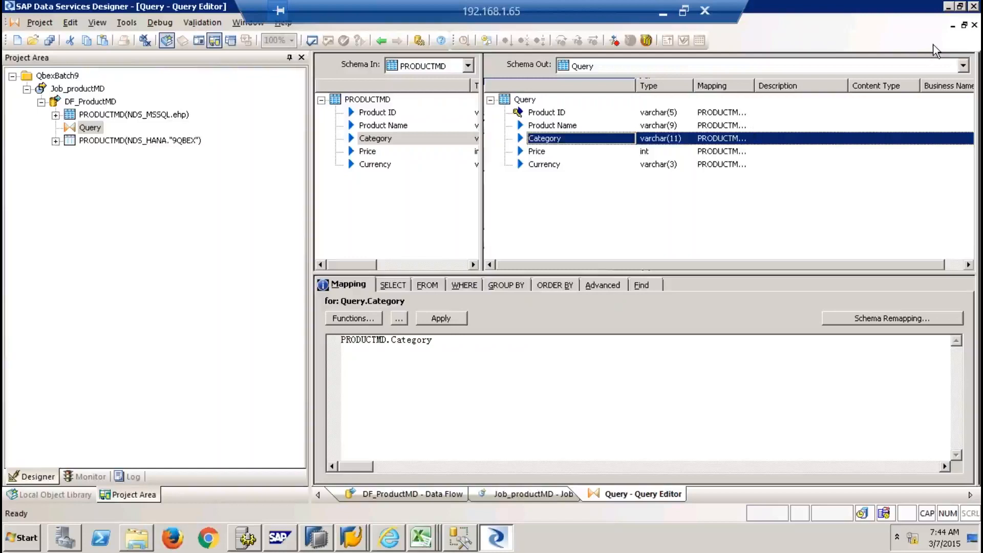
left_click(974, 25)
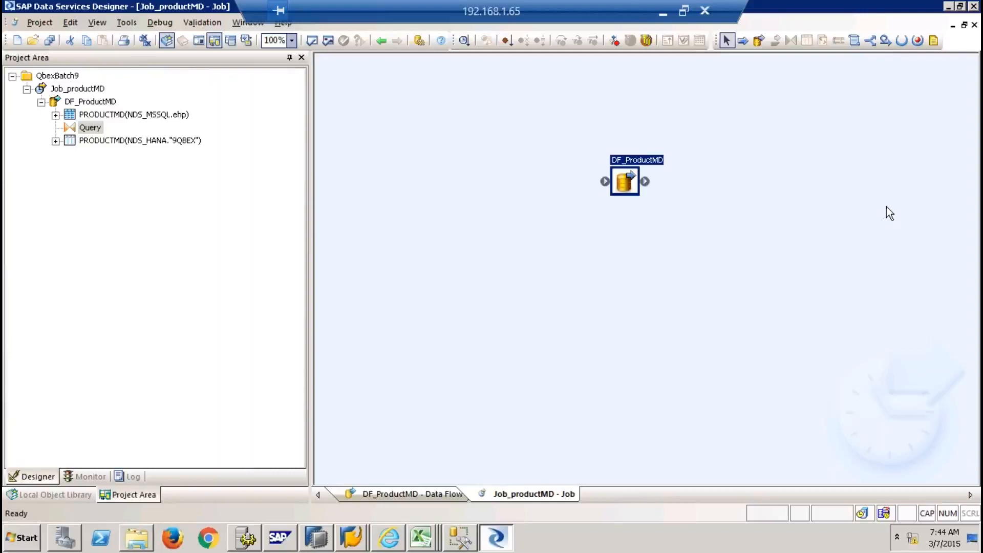
double_click(626, 182)
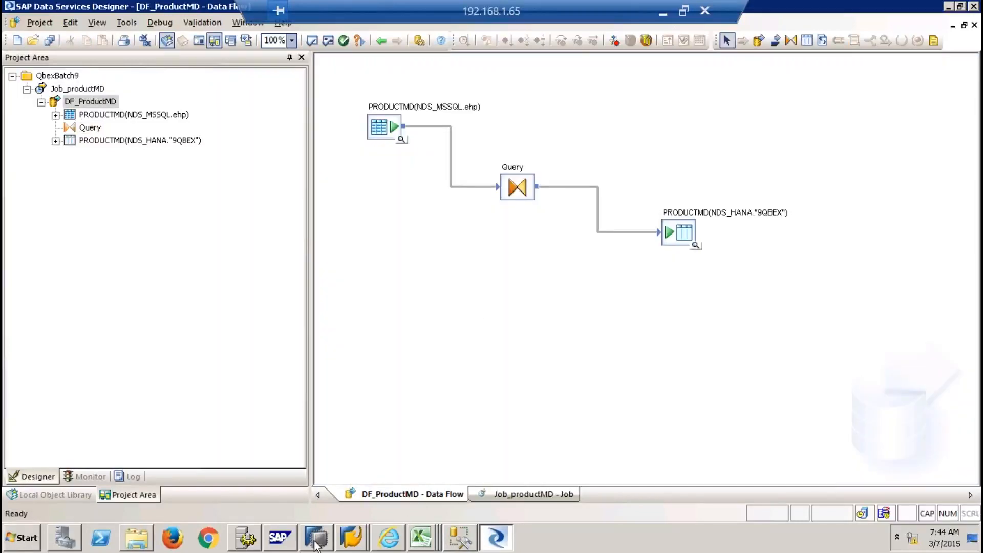
Check that PRODUCTMD's definition shows CATEGORY as VARCHAR 11, then reopen the Query transform in Designer
left_click(316, 538)
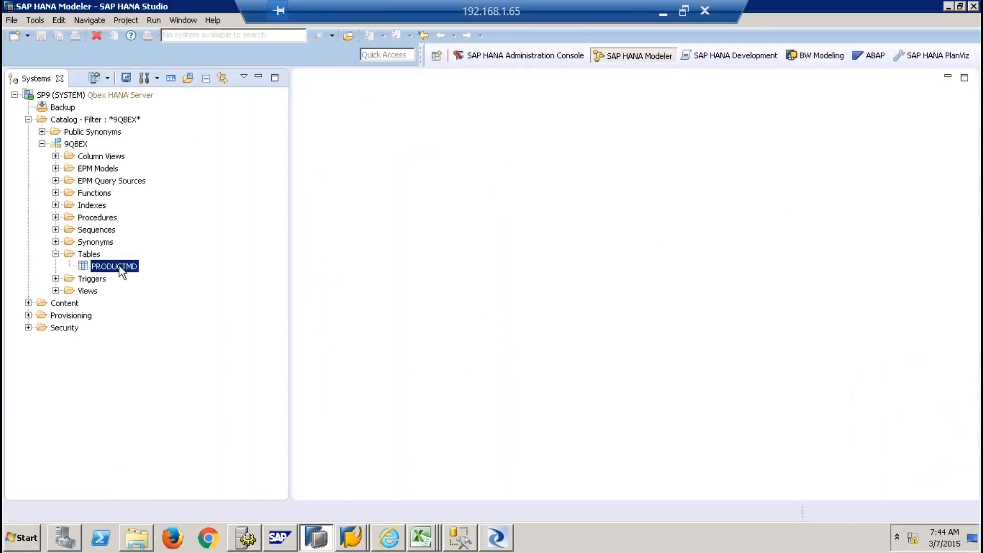
right_click(119, 267)
left_click(163, 337)
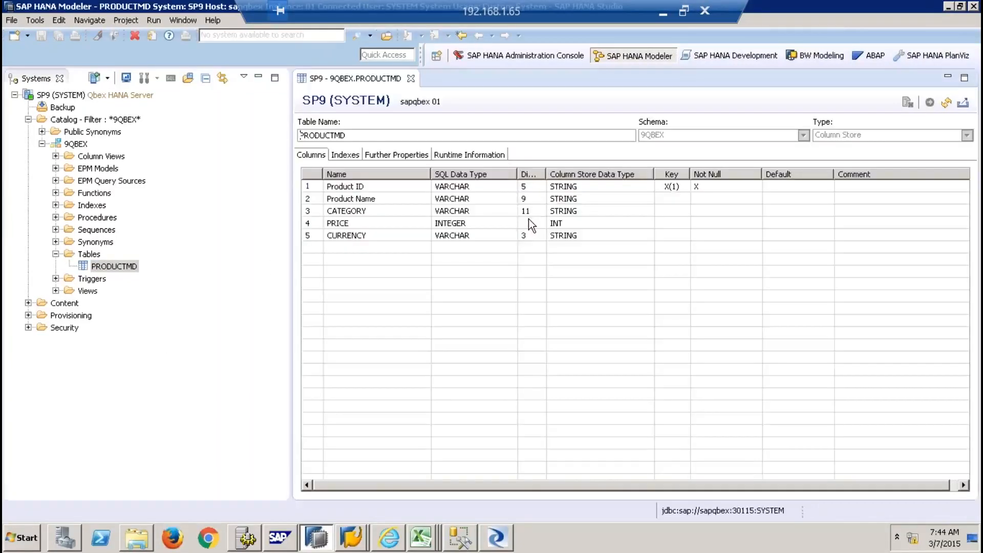
left_click(530, 210)
left_click(496, 538)
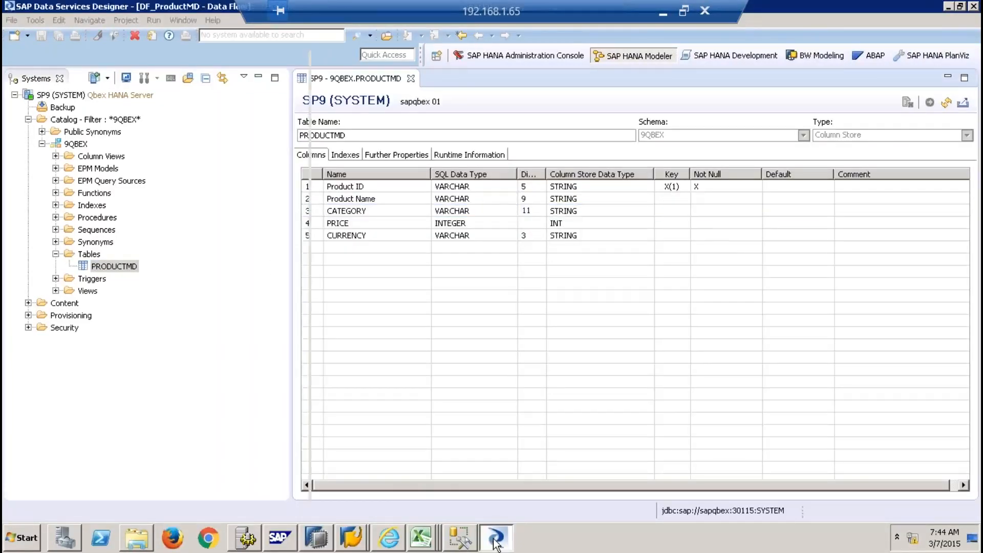
double_click(513, 194)
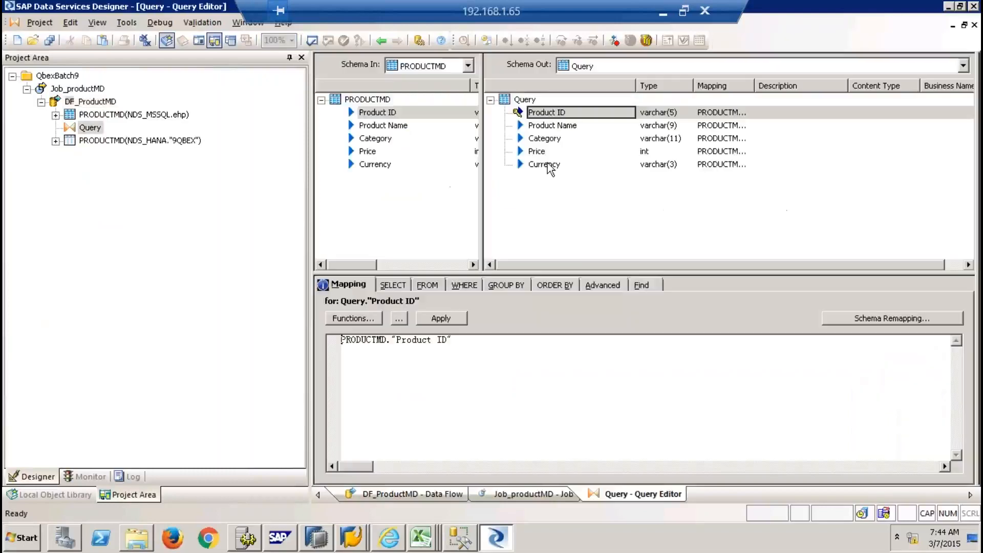
Change the Category output column's length from 11 to 15 in its properties
right_click(550, 143)
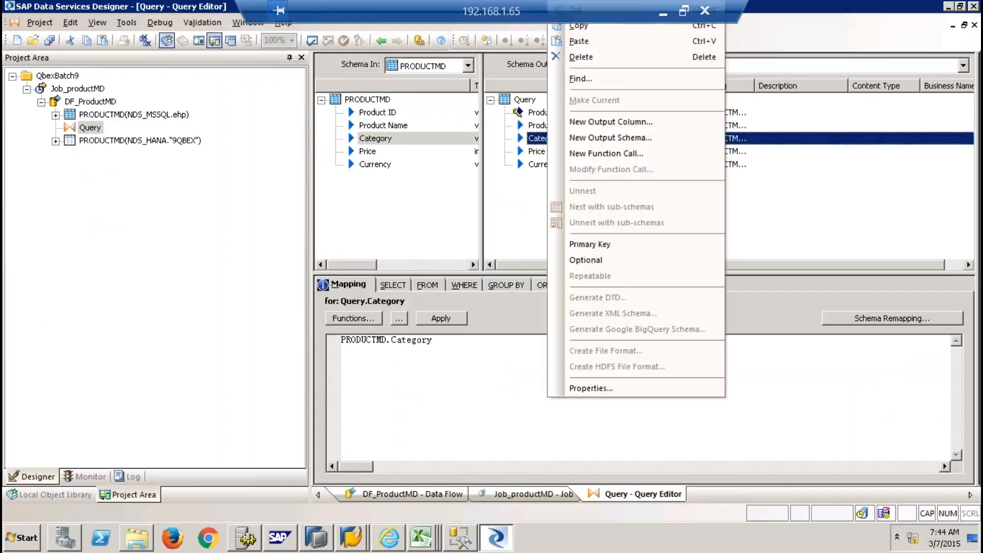
left_click(591, 388)
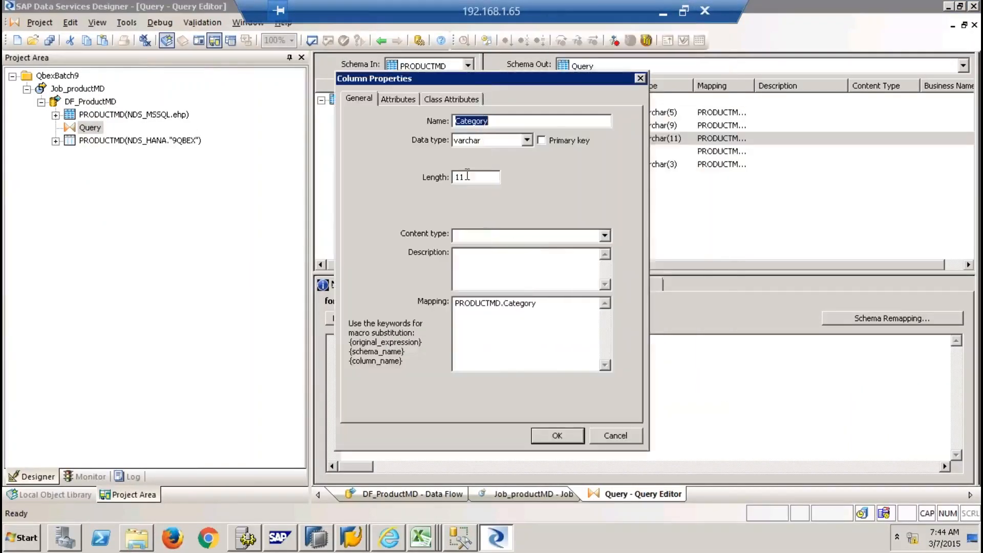
left_click(467, 176)
key("BackSpace")
type("5")
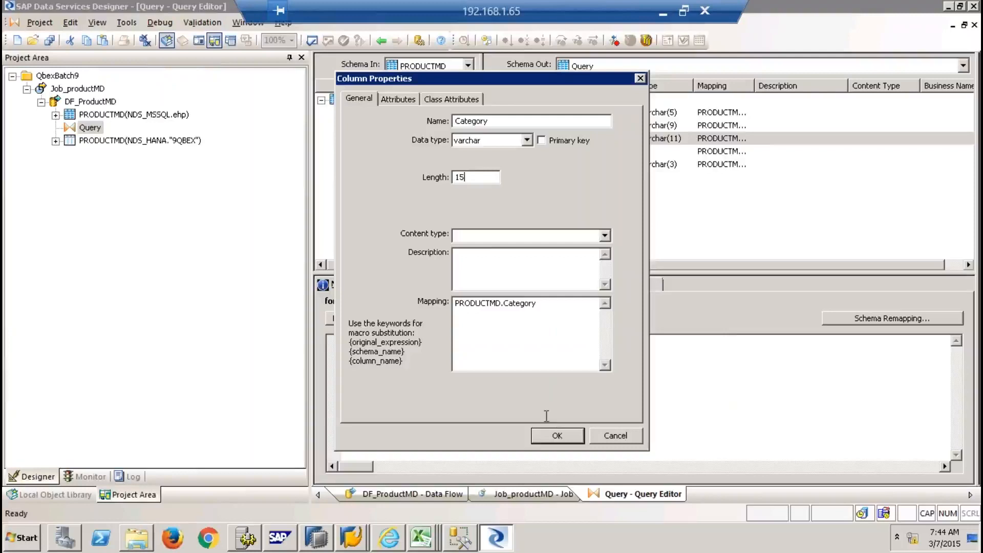
left_click(557, 435)
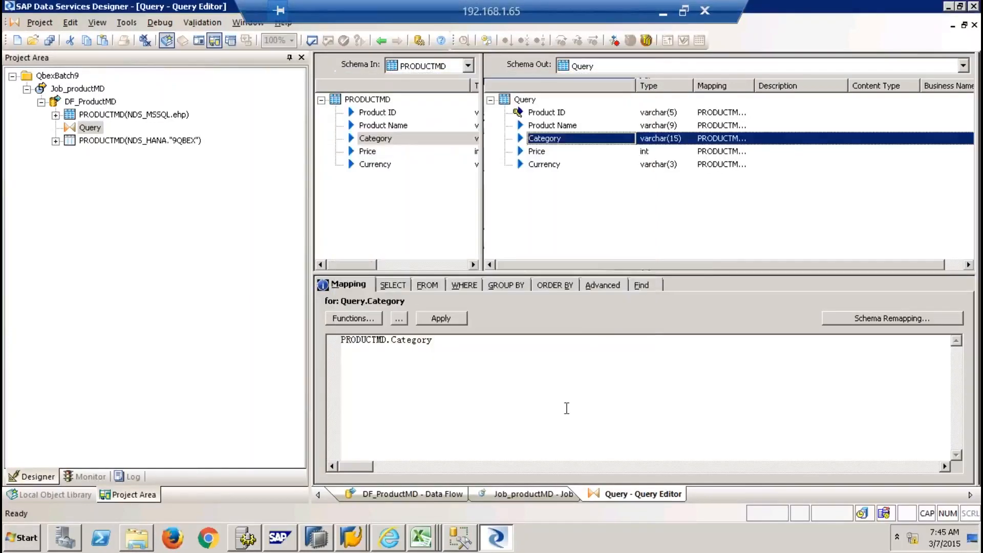
Rerun Job_productMD with all changes saved, then refresh the PRODUCTMD definition in HANA Studio
left_click(974, 24)
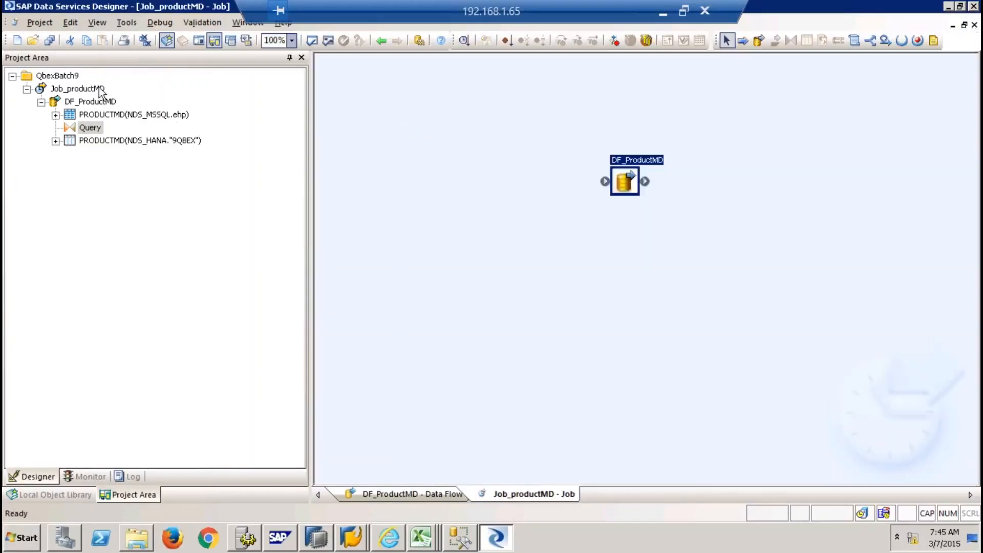
right_click(100, 87)
left_click(138, 95)
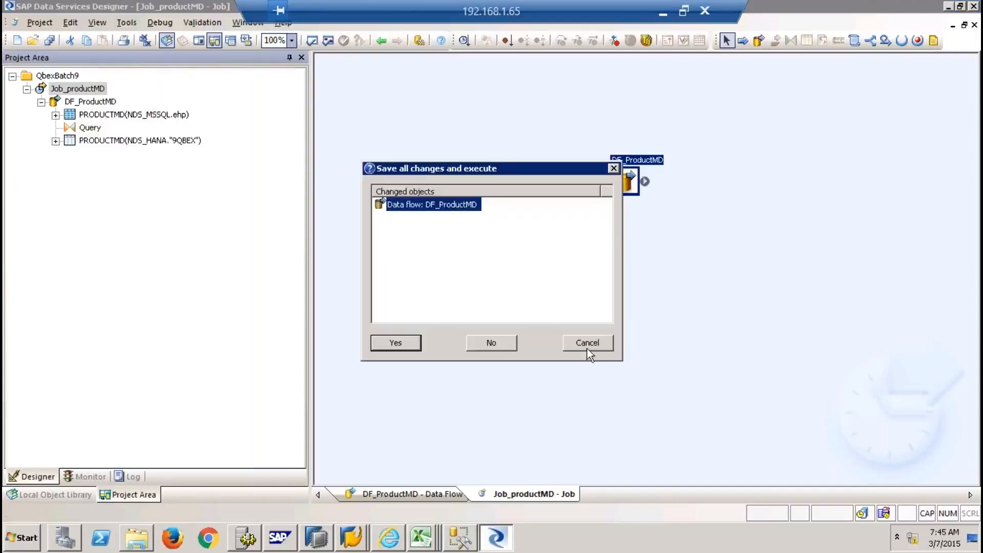
left_click(396, 343)
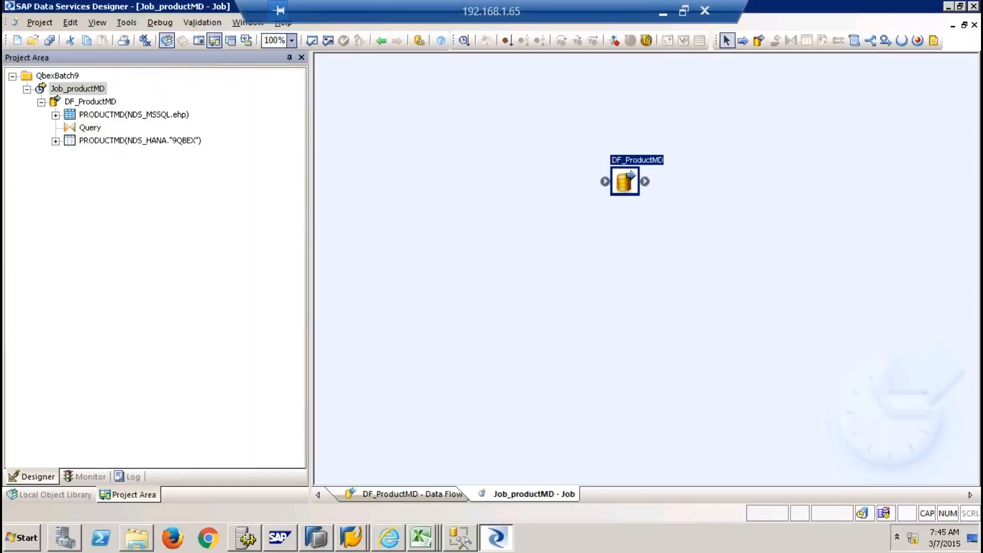
left_click(570, 439)
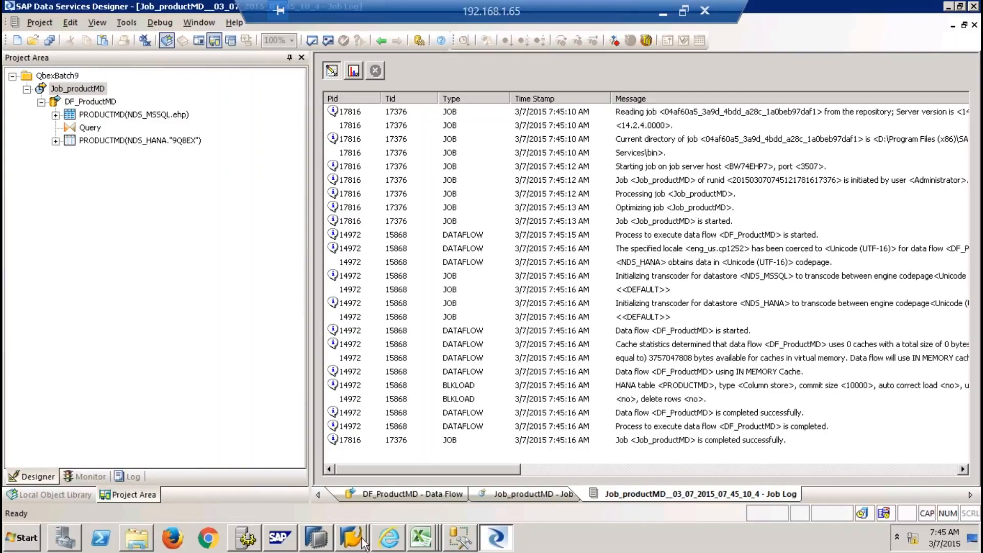
left_click(326, 539)
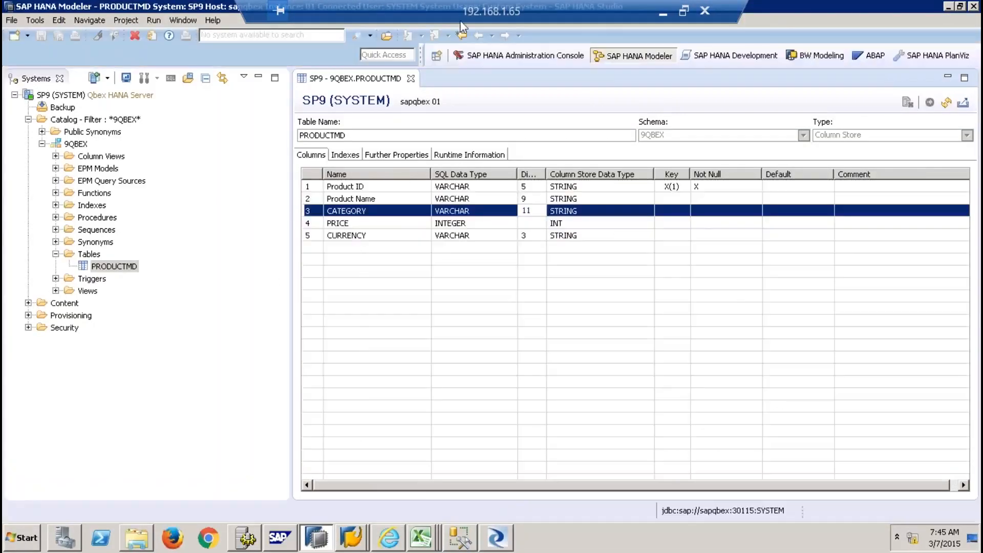
left_click(946, 102)
Close the PRODUCTMD definition, now showing CATEGORY as VARCHAR 15, and return to the job log
left_click(410, 79)
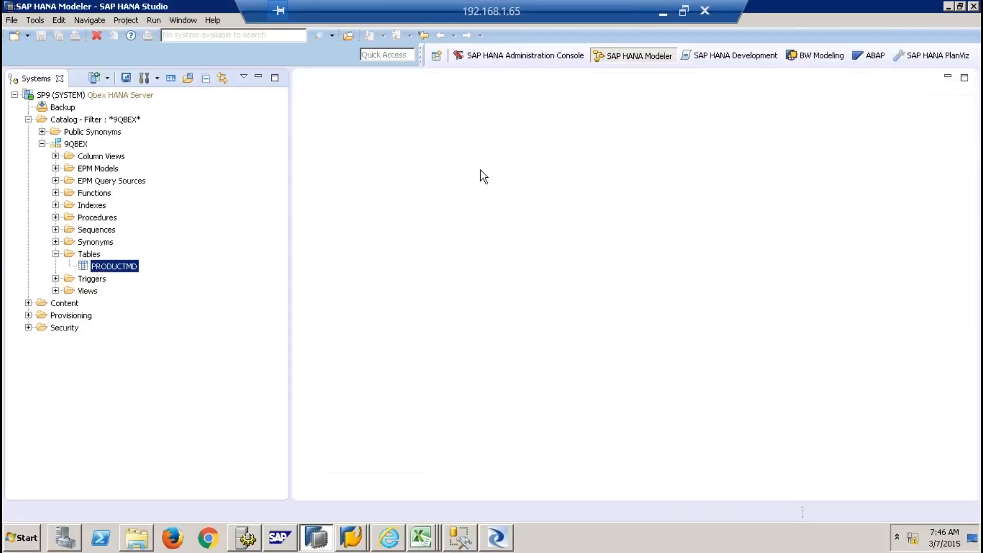
left_click(496, 537)
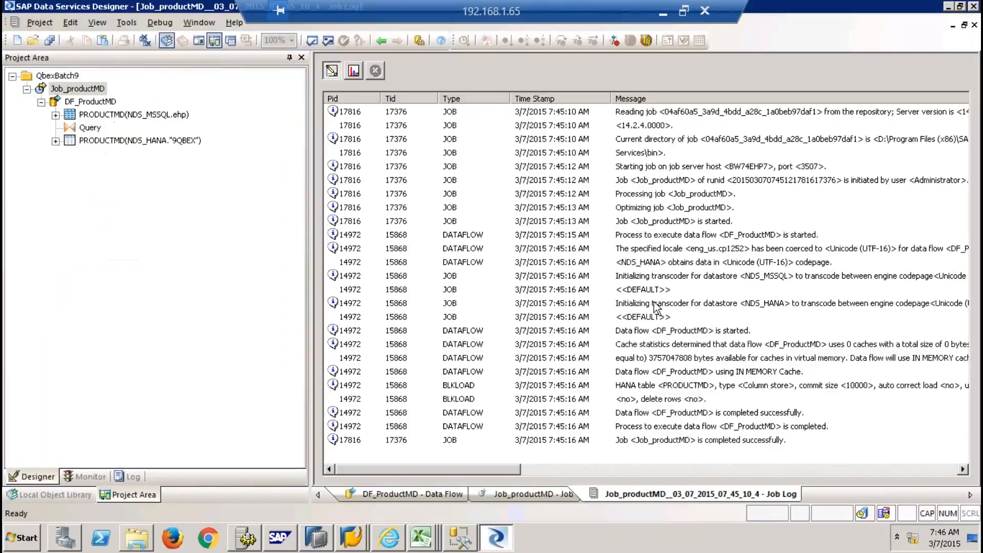
Reopen the Query in DF_ProductMD and add a new varchar(4) output column named INDICATOR
left_click(974, 25)
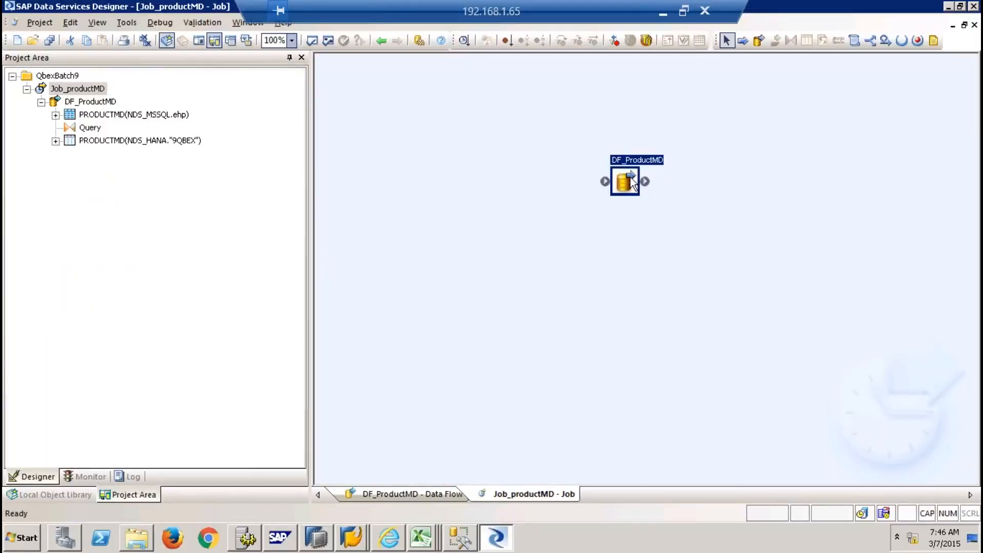
double_click(631, 182)
double_click(514, 185)
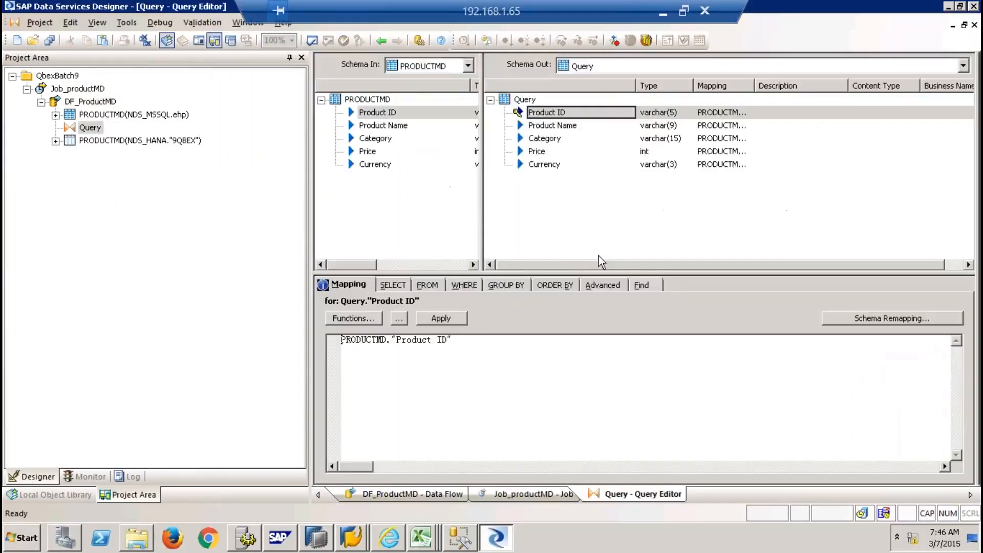
left_click(525, 99)
right_click(524, 100)
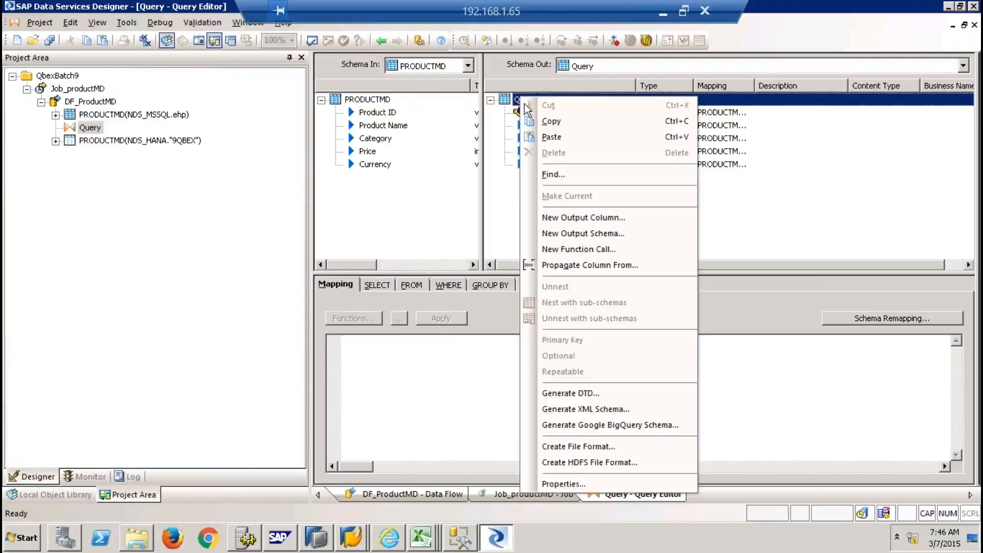
left_click(603, 220)
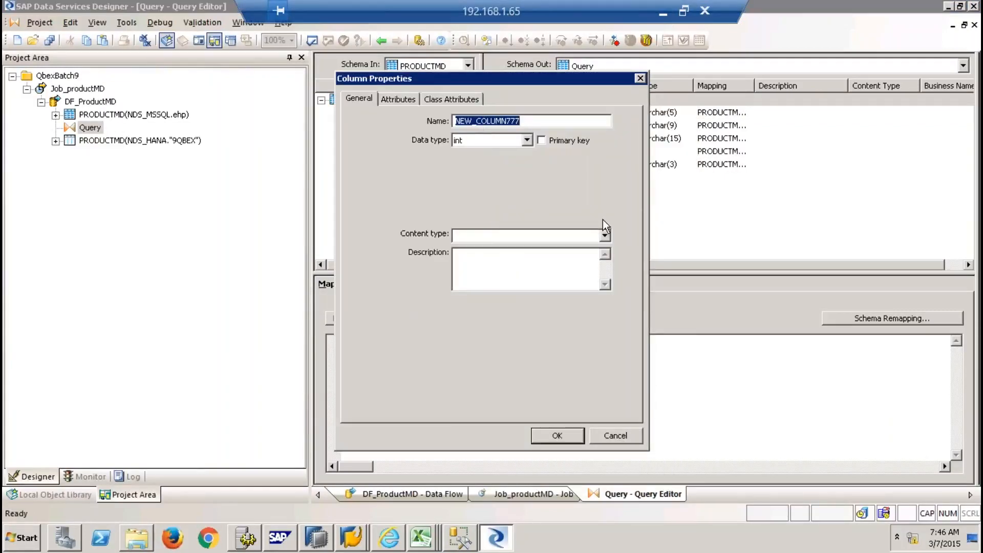
type("INDICATOR")
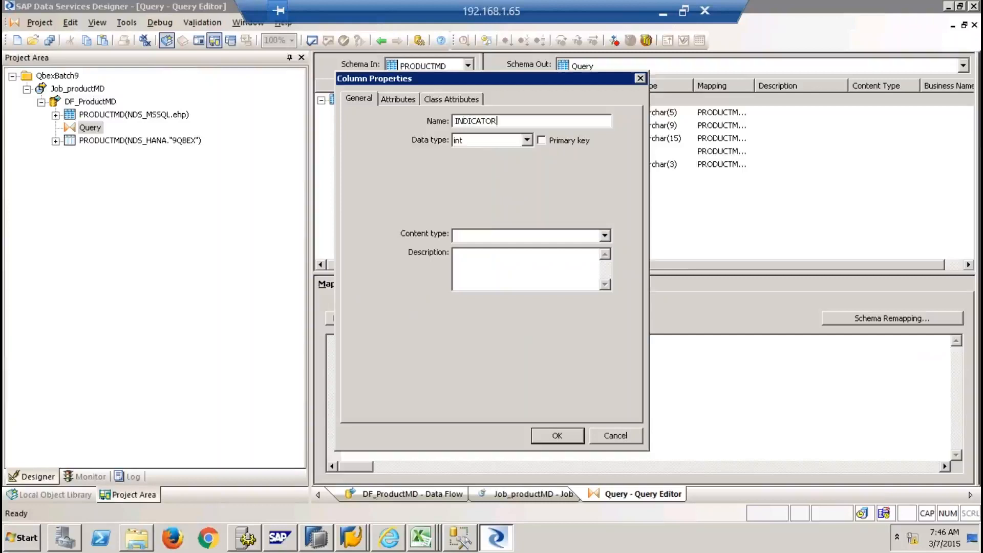
key("Tab")
key("v")
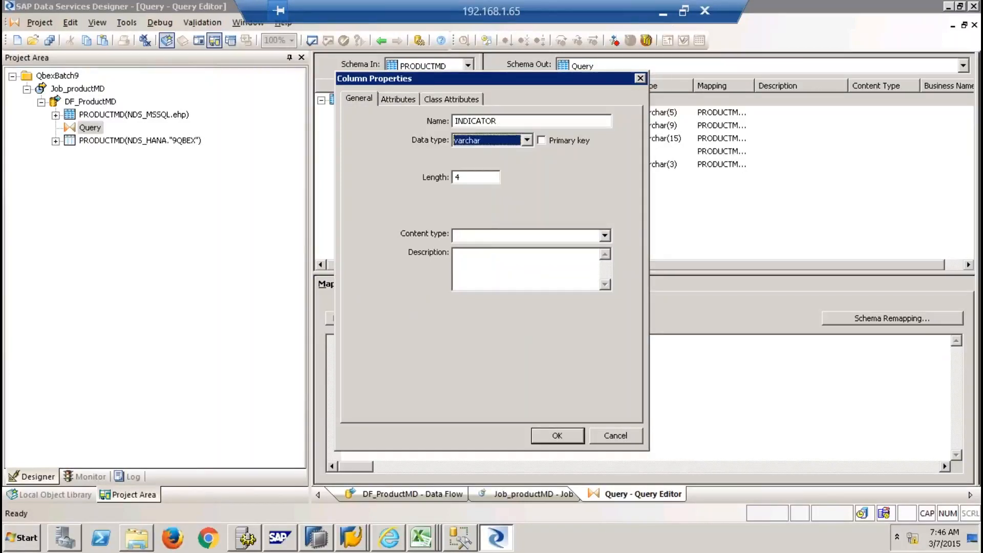
key("Tab")
key("Tab")
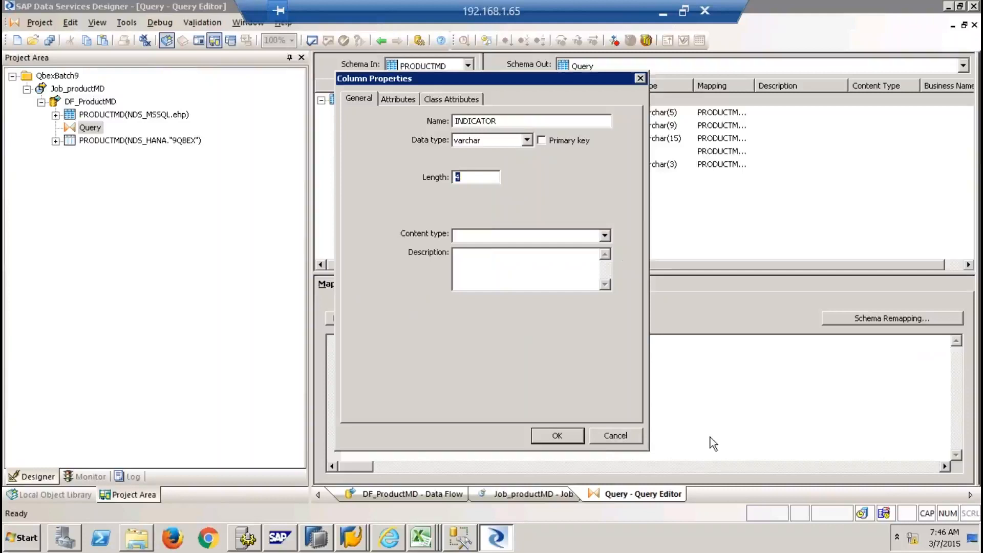
left_click(568, 436)
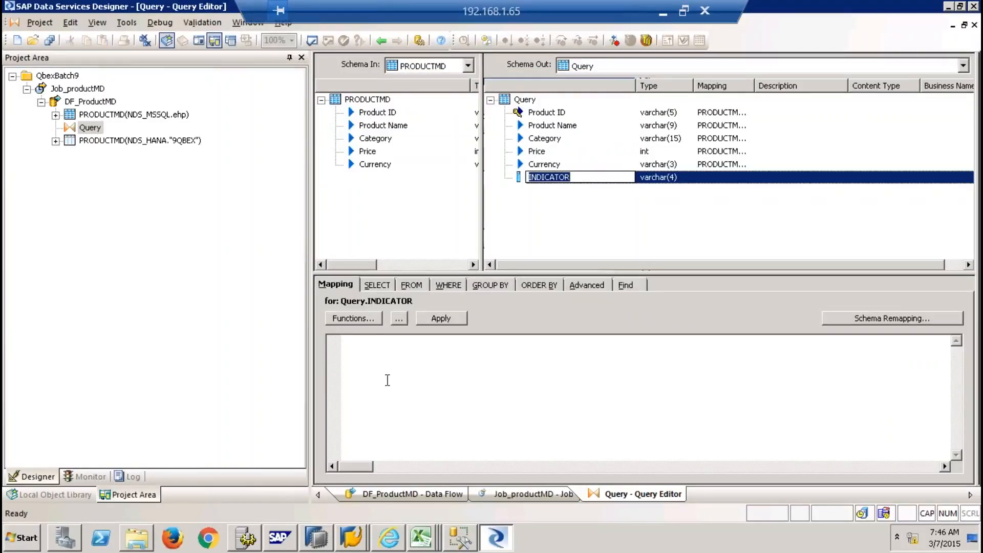
Enter the constant 'Yes' as the INDICATOR column's mapping
left_click(388, 362)
type("'")
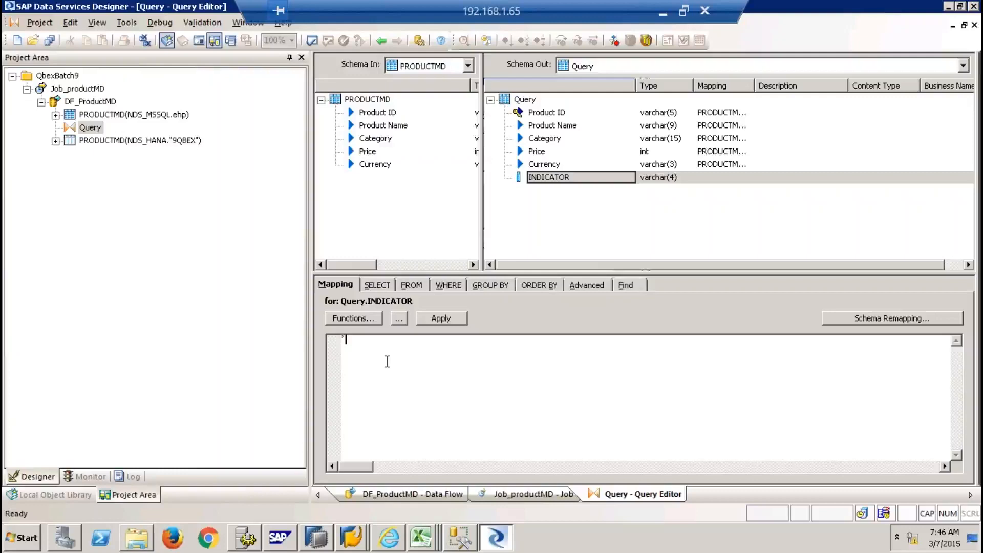
key("Caps_Lock")
type("Yes'")
Reopen the Query, select INDICATOR and apply its 'Yes' mapping so it is kept
left_click(974, 24)
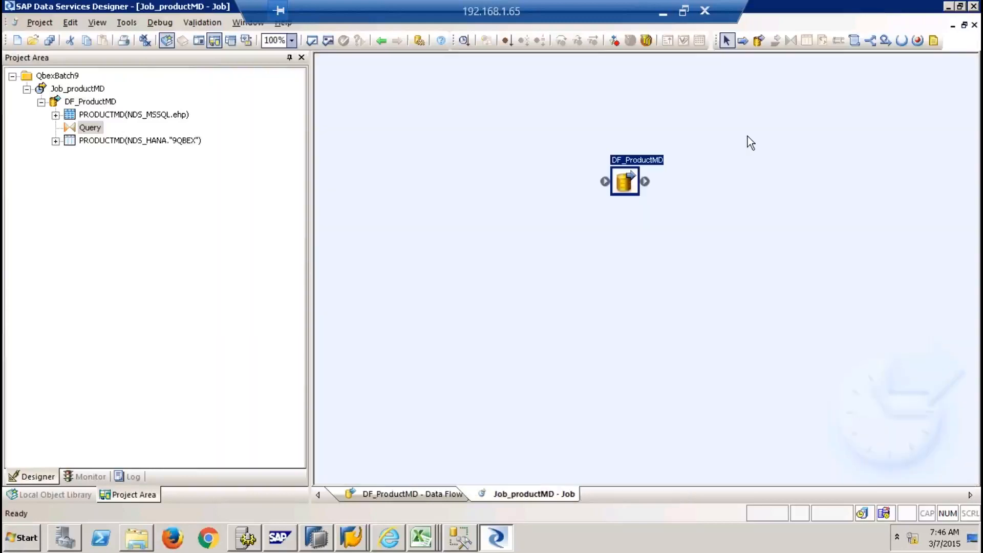
double_click(638, 175)
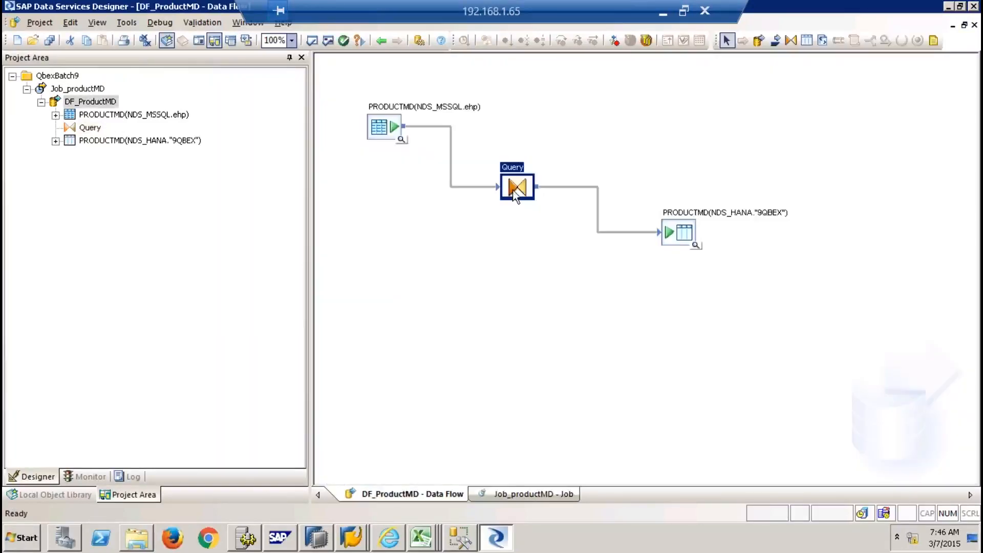
double_click(517, 186)
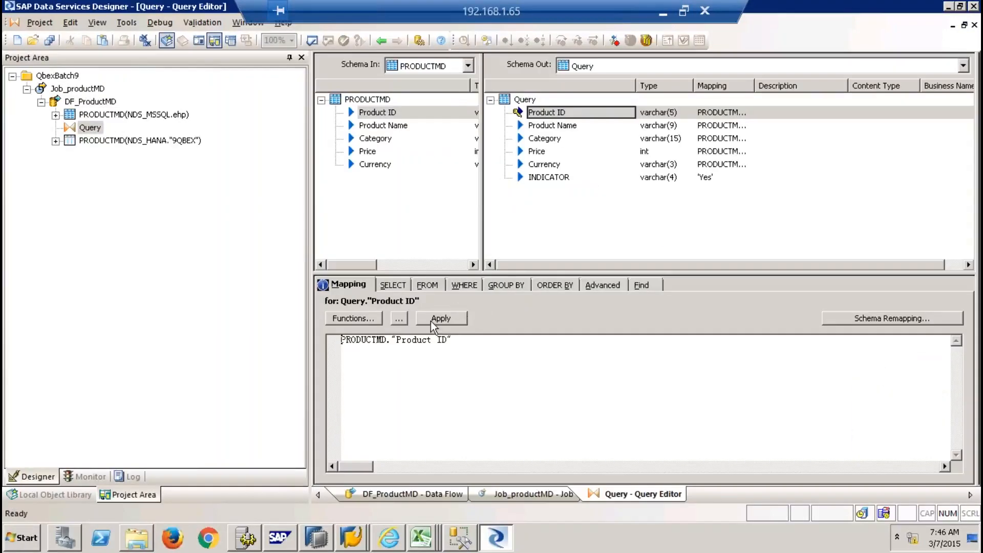
left_click(547, 177)
left_click(452, 315)
left_click(974, 24)
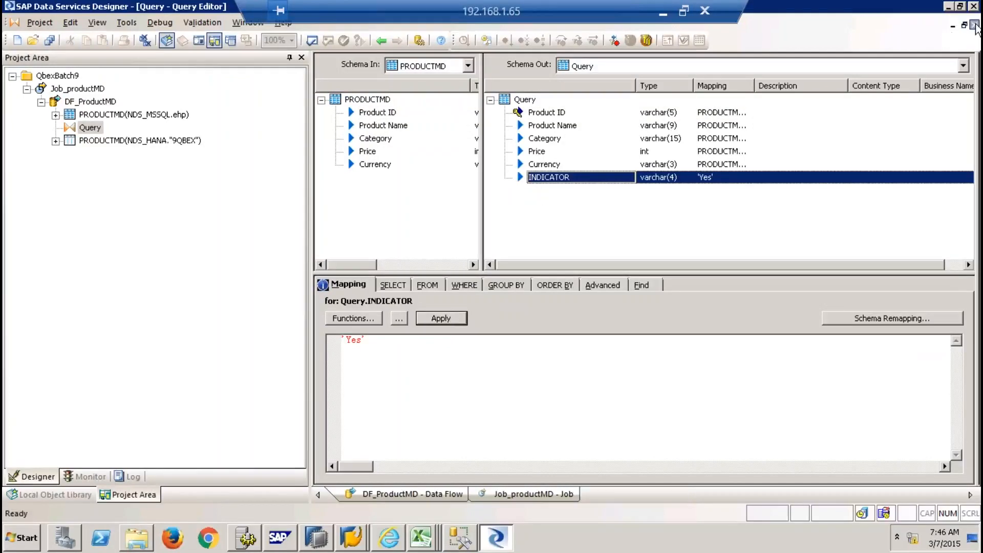
Save all changes and execute Job_productMD with the default execution properties, then switch to HANA Studio
right_click(83, 102)
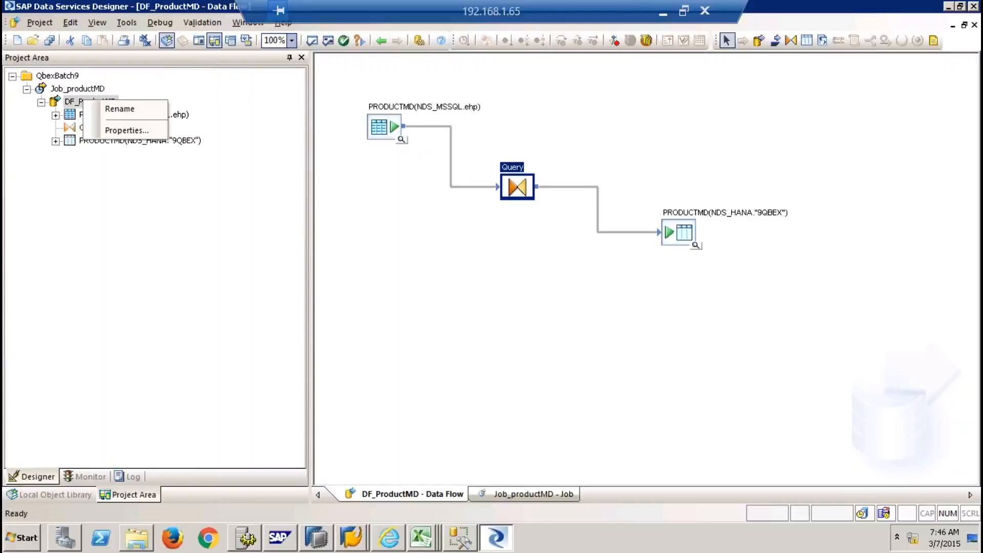
right_click(74, 89)
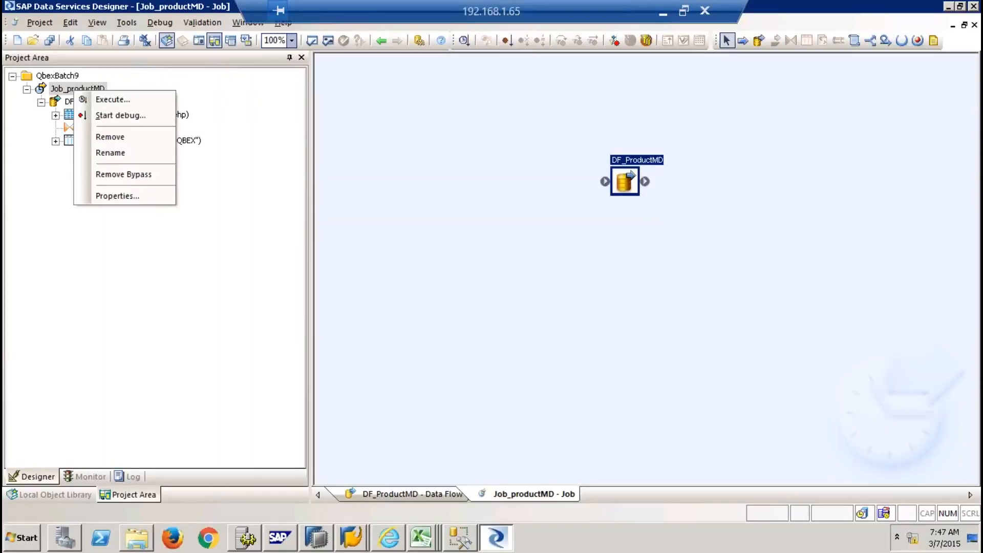
left_click(111, 99)
left_click(417, 347)
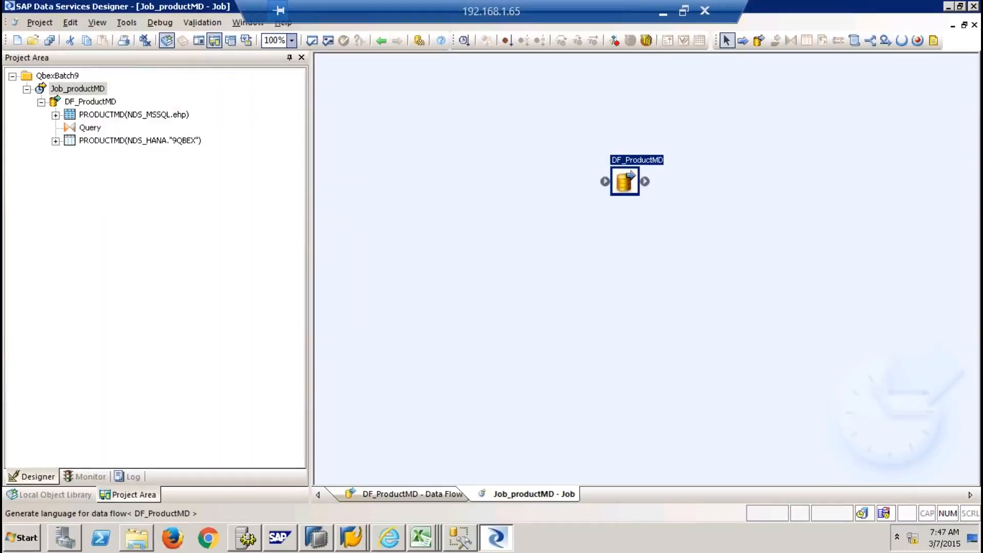
left_click(570, 438)
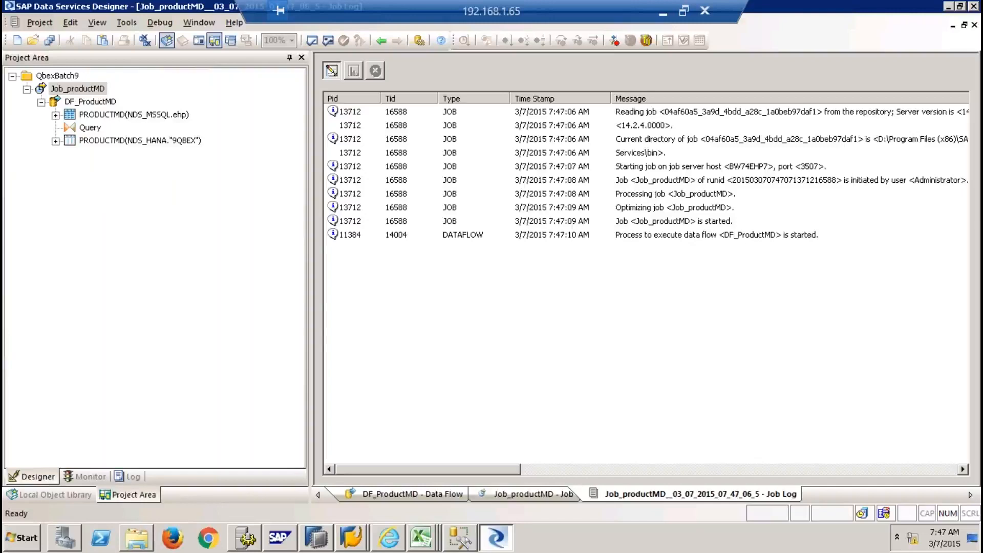
left_click(320, 539)
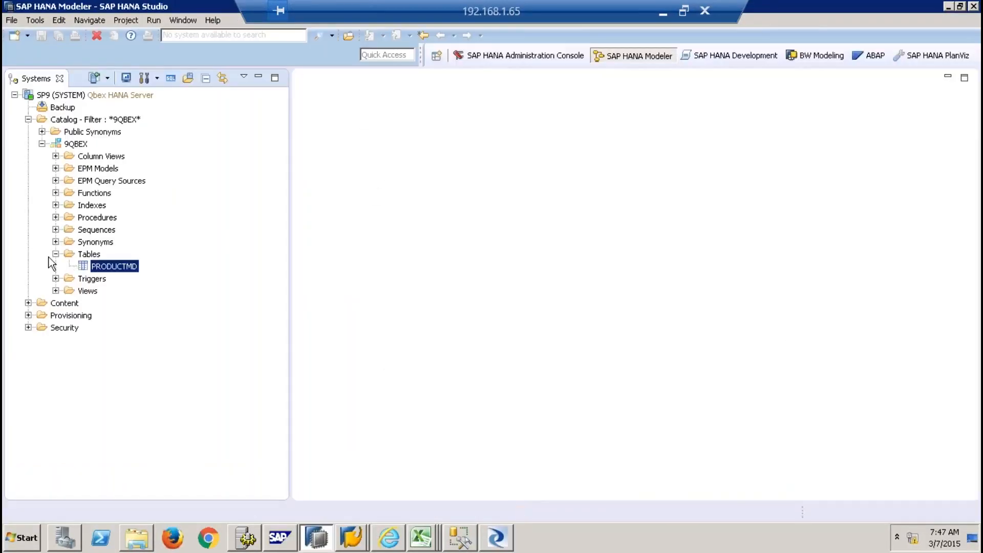
right_click(88, 254)
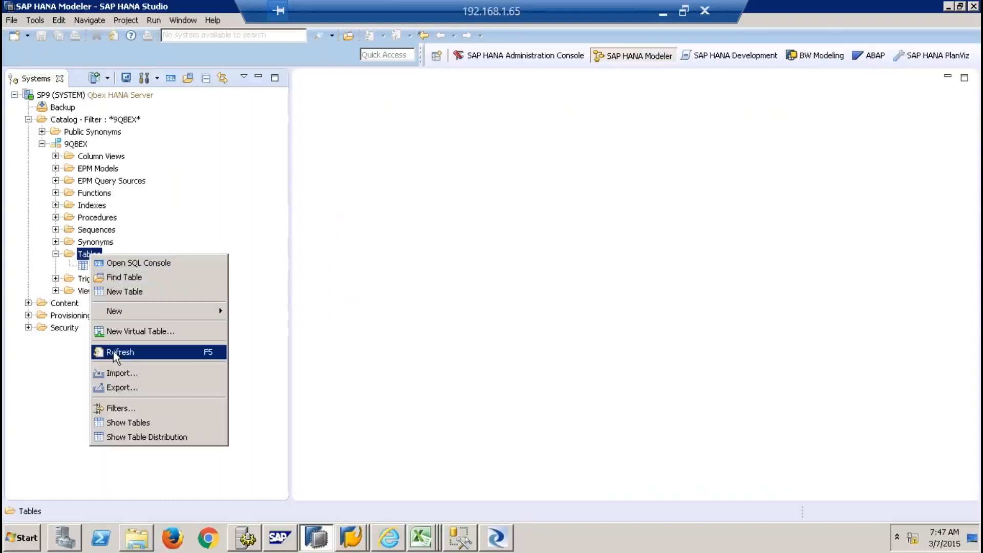
left_click(115, 353)
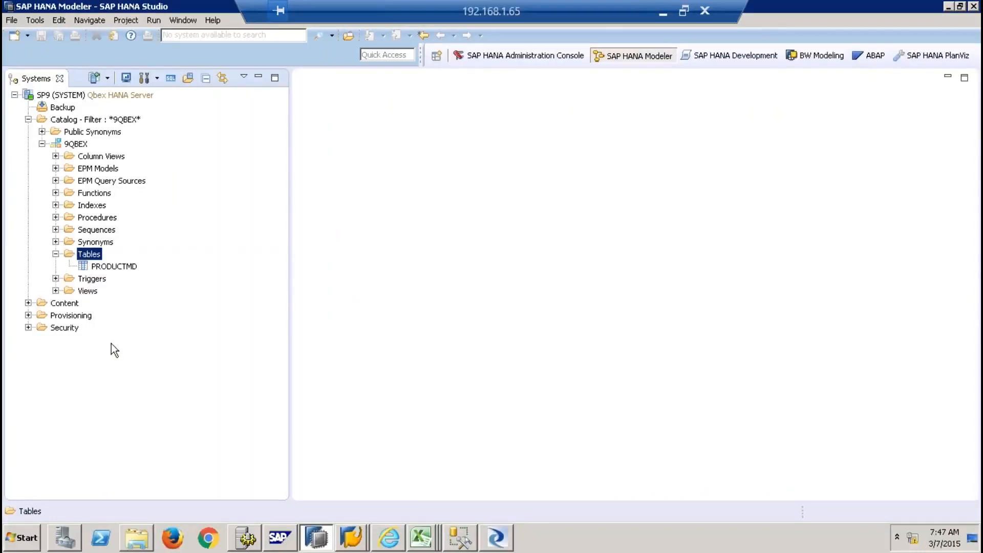
left_click(109, 266)
right_click(109, 266)
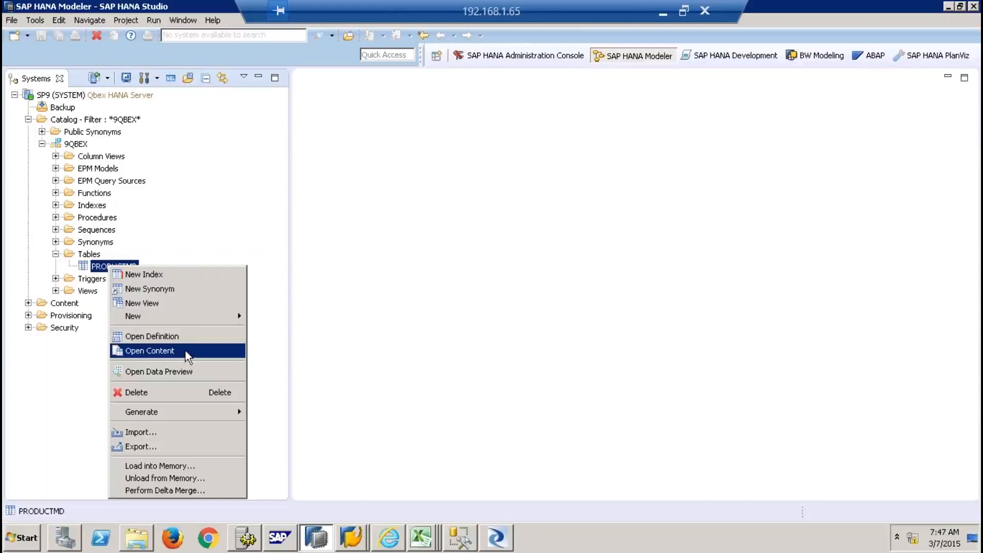
left_click(169, 372)
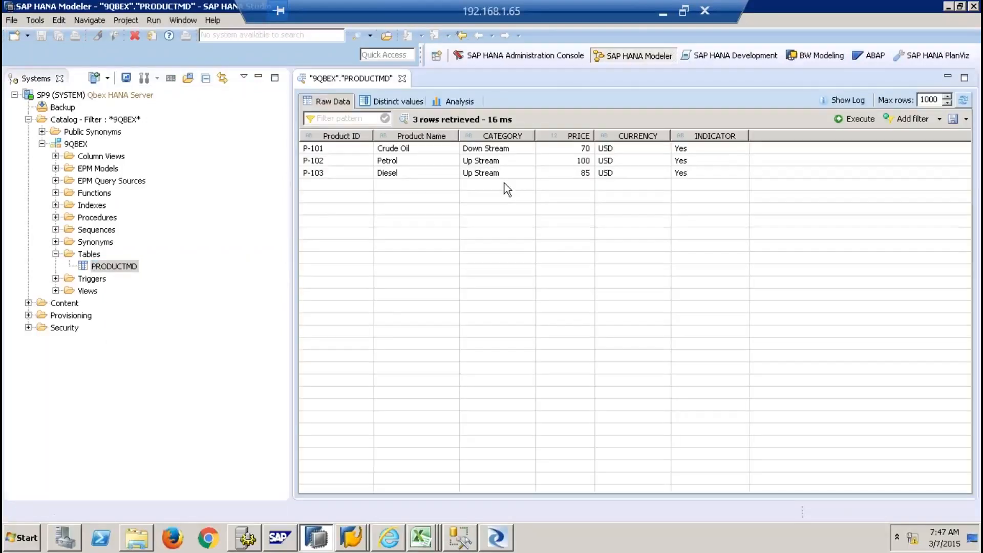
left_click(402, 78)
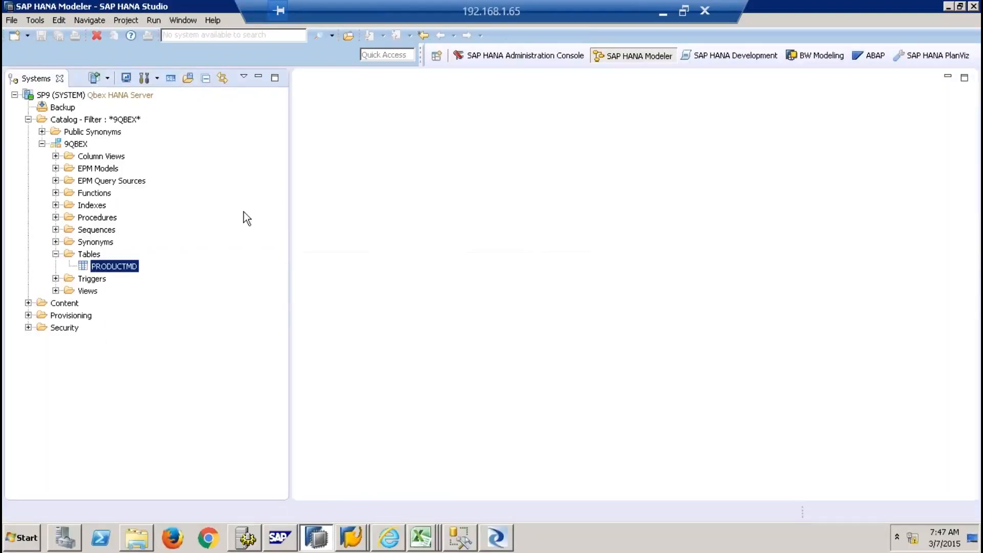
right_click(117, 267)
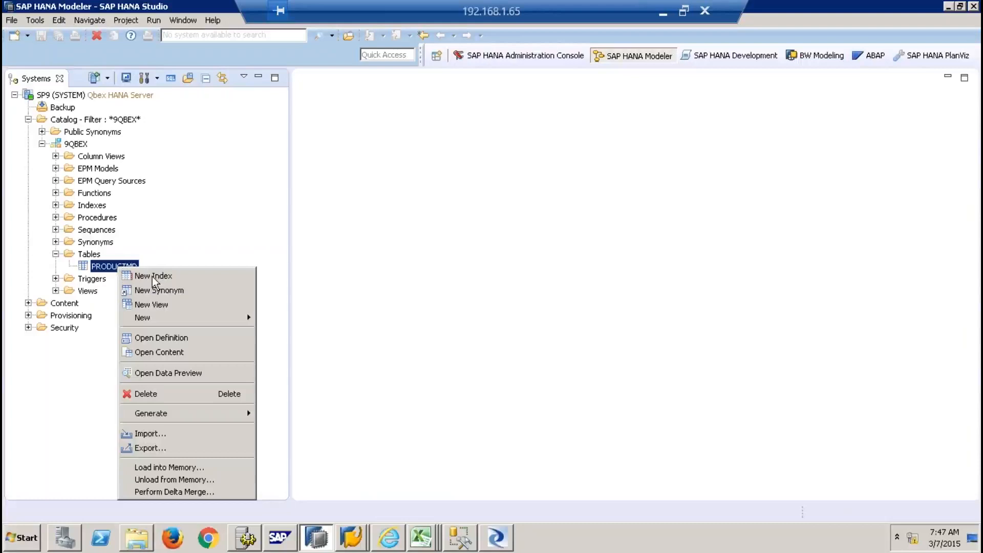
left_click(170, 338)
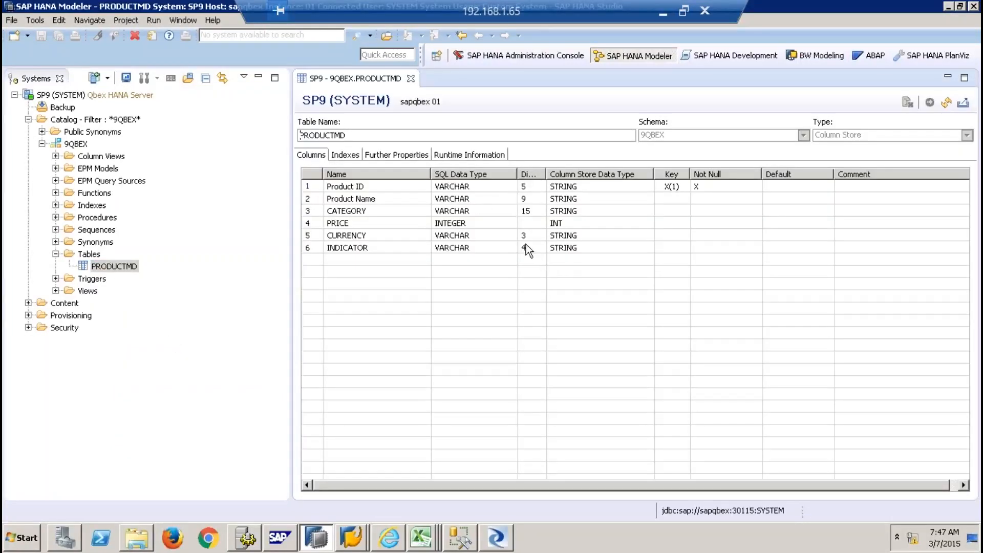
left_click(527, 249)
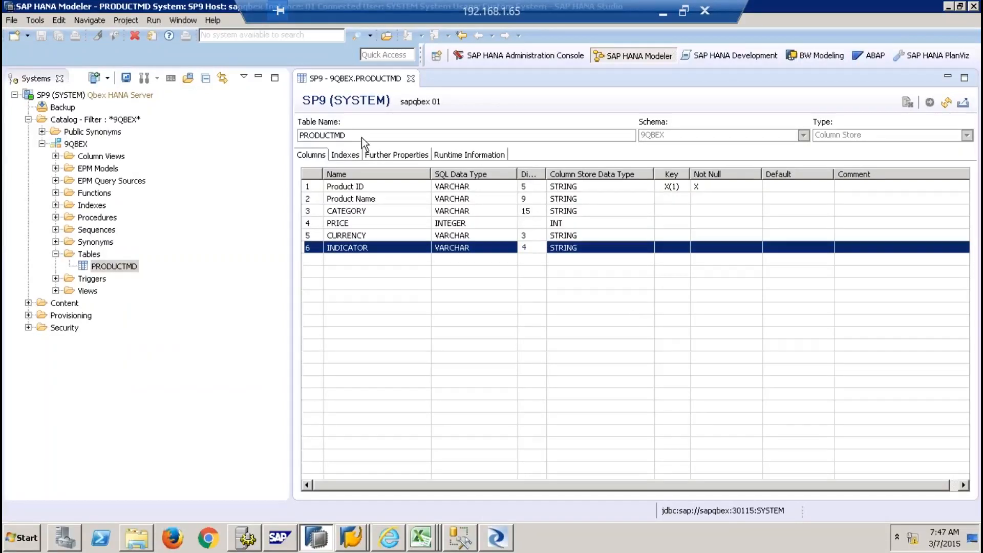
left_click(411, 79)
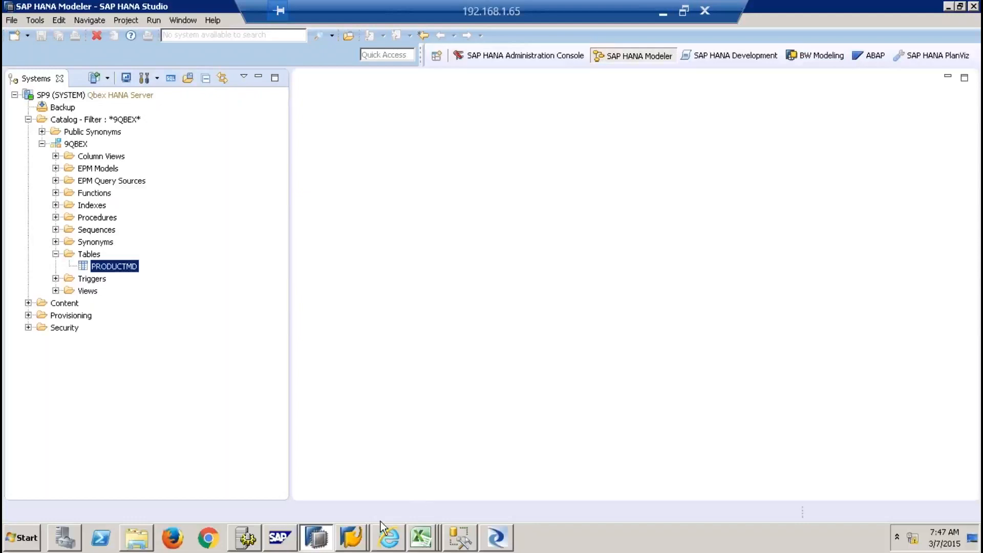
Bring up the Customer MD workbook in Excel and select its customer data A1:N6
left_click(418, 536)
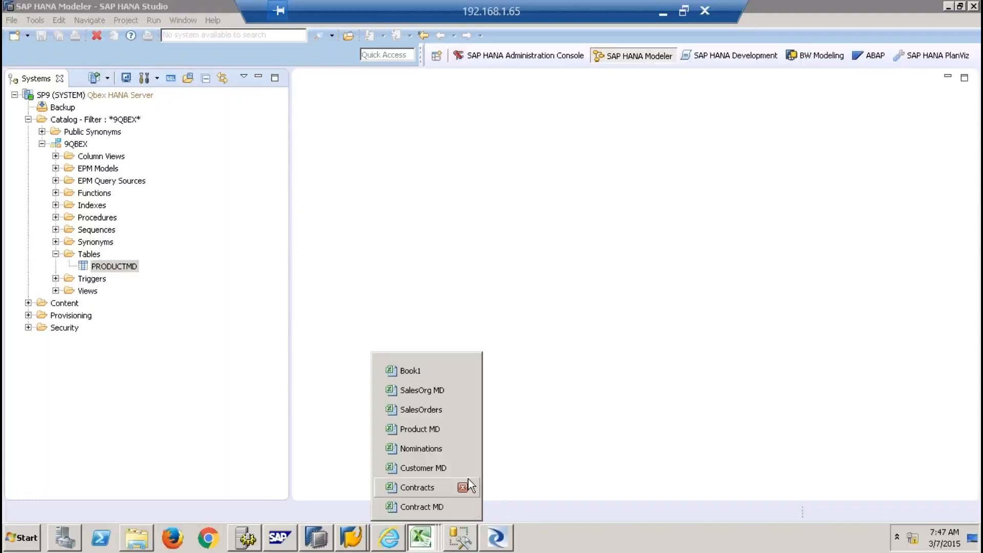
left_click(427, 468)
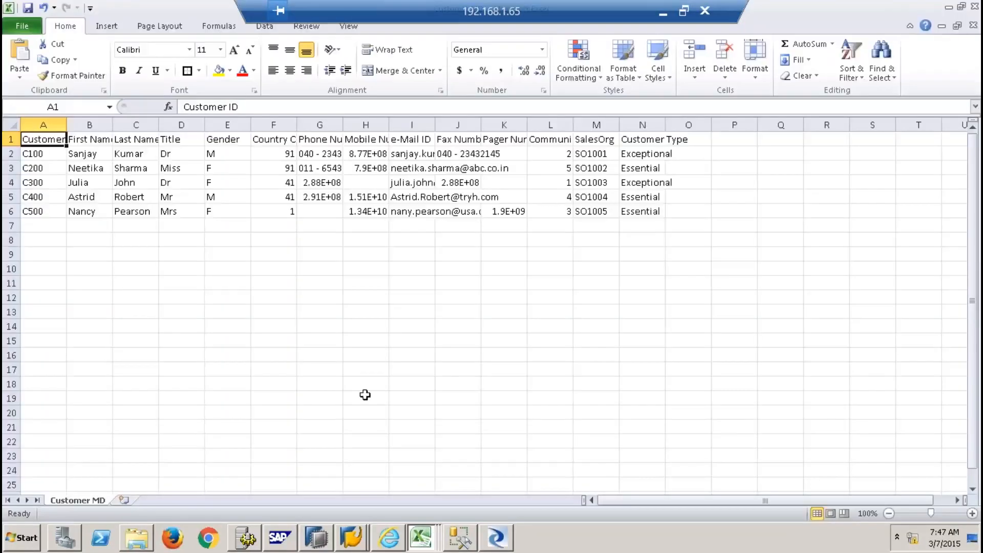
left_click_drag(47, 139, 636, 203)
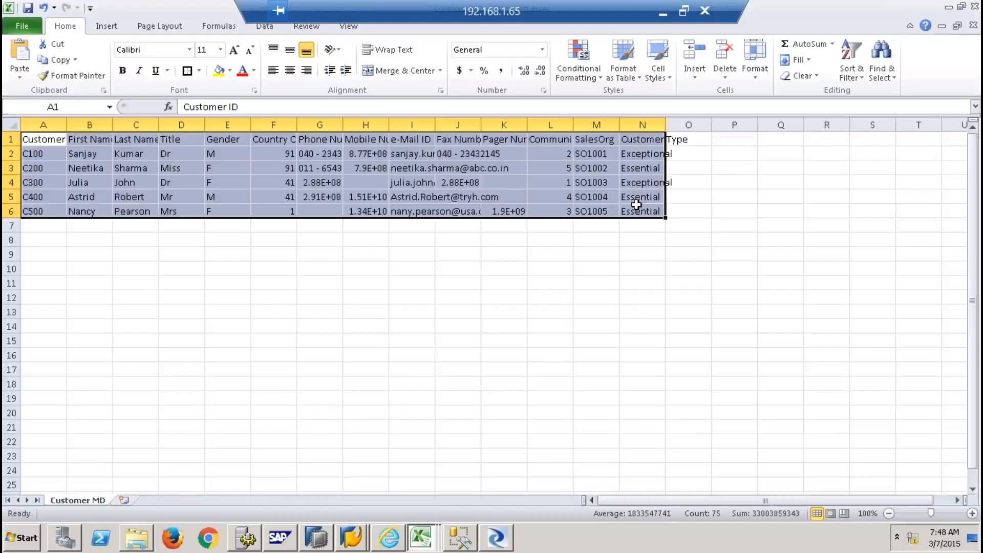
left_click(497, 539)
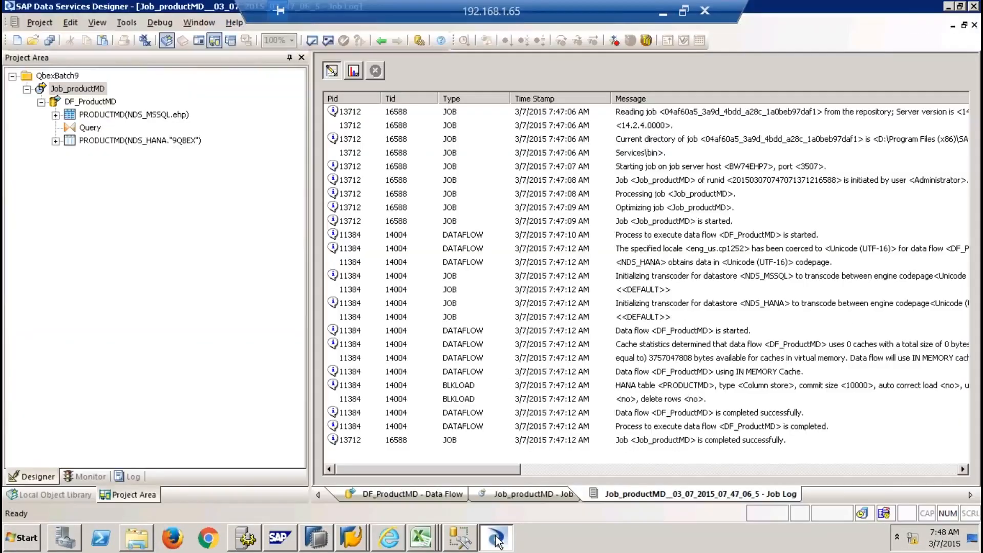
Close the job log, select the Customer MD CSV in the Shell folder, and collapse DF_ProductMD
left_click(975, 26)
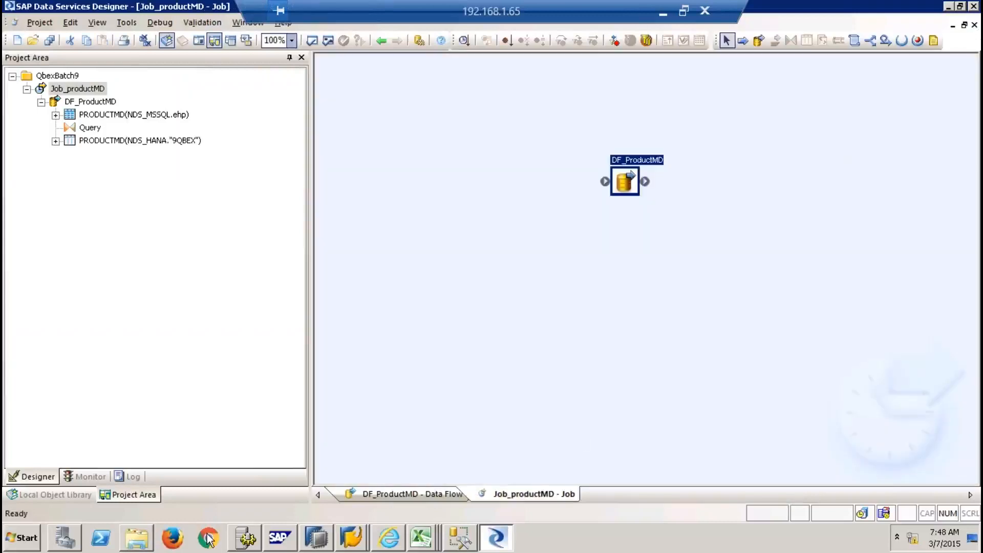
left_click(137, 539)
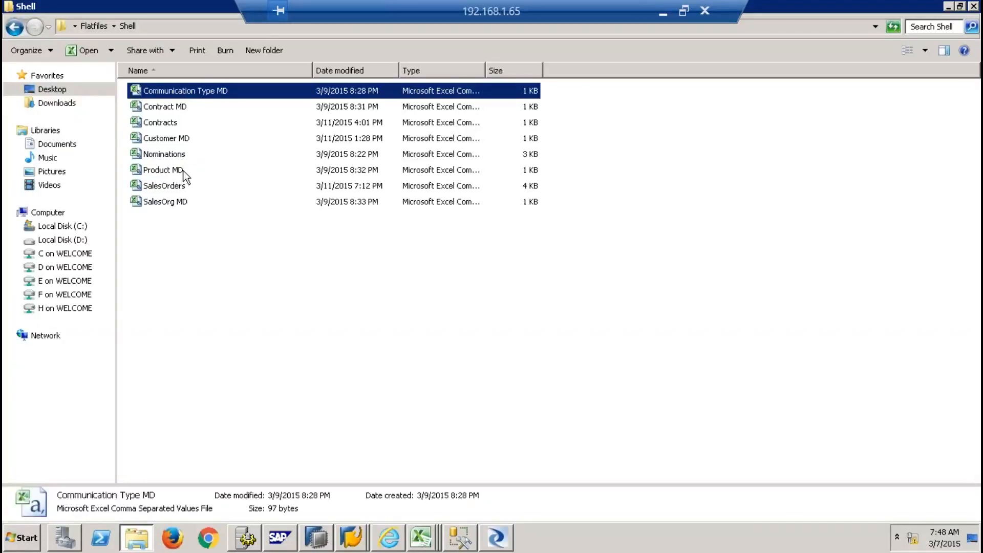
left_click(170, 141)
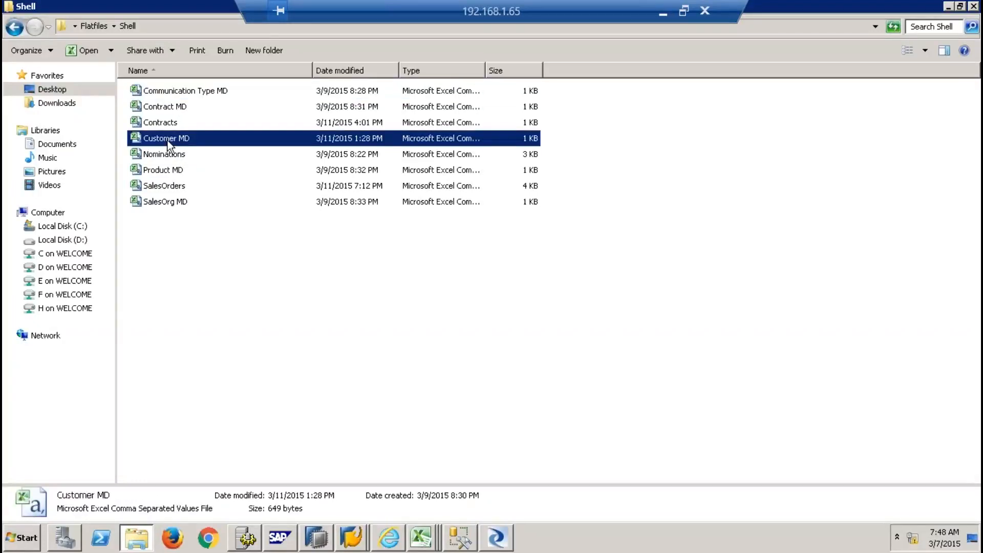
left_click(501, 541)
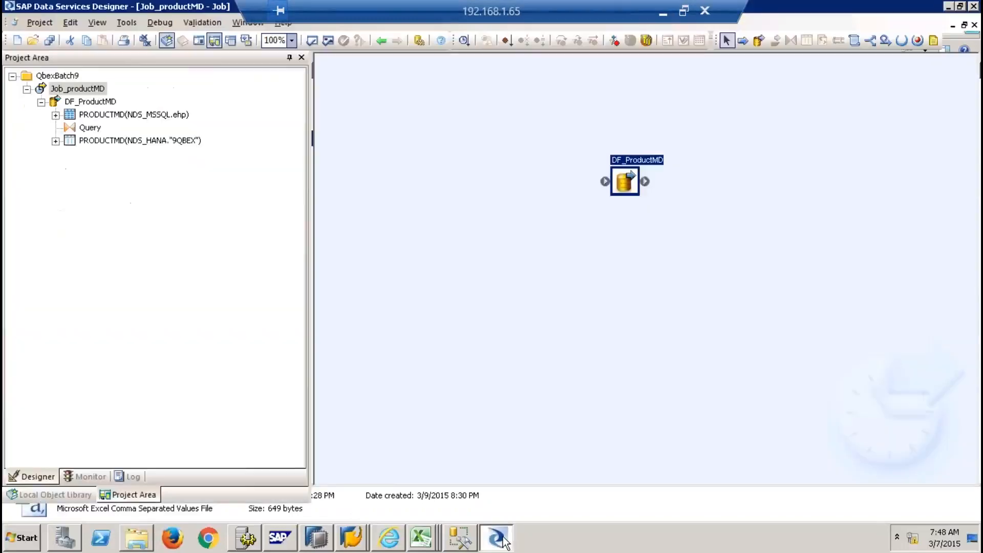
left_click(45, 102)
Create a new batch job named Job_customerMD in the QbexBatch9 project
right_click(58, 78)
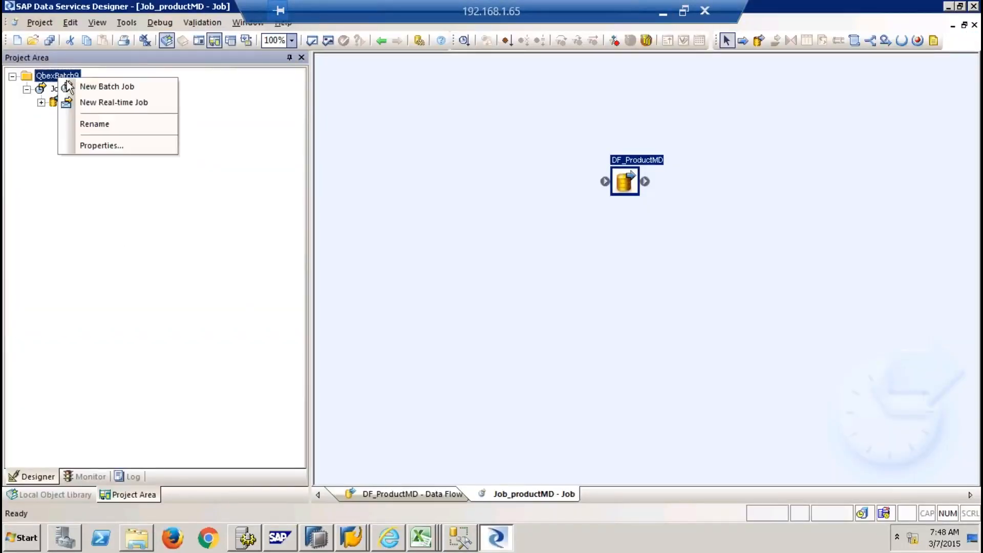
left_click(97, 85)
type("Job_")
type("customerMD")
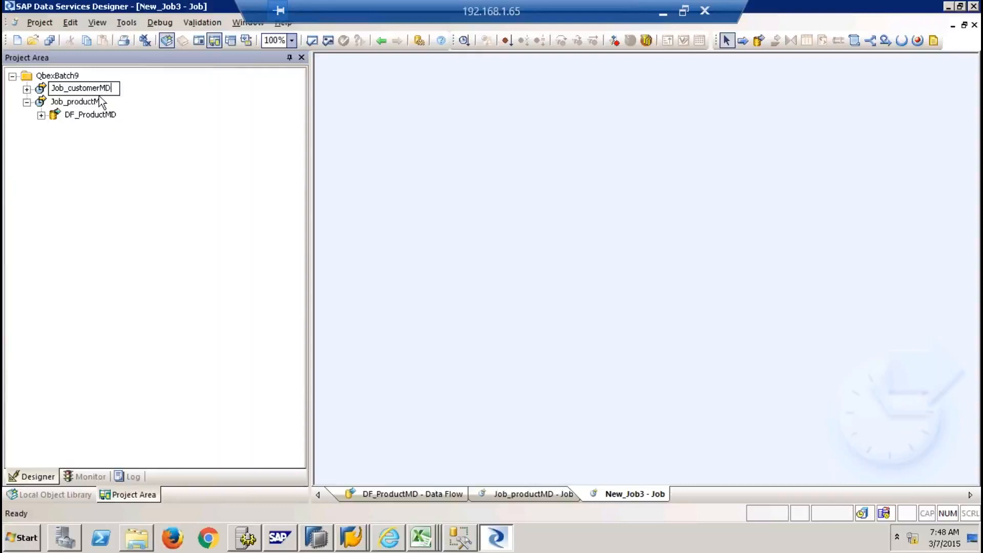
key("Return")
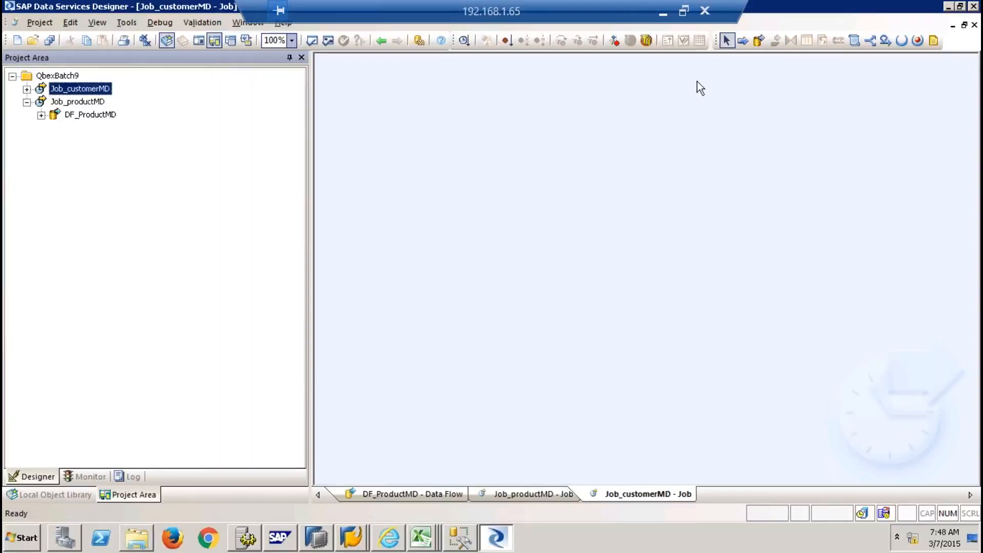
Add a data flow named DF_CustomerMD, open it, and list the library's file formats
left_click(760, 41)
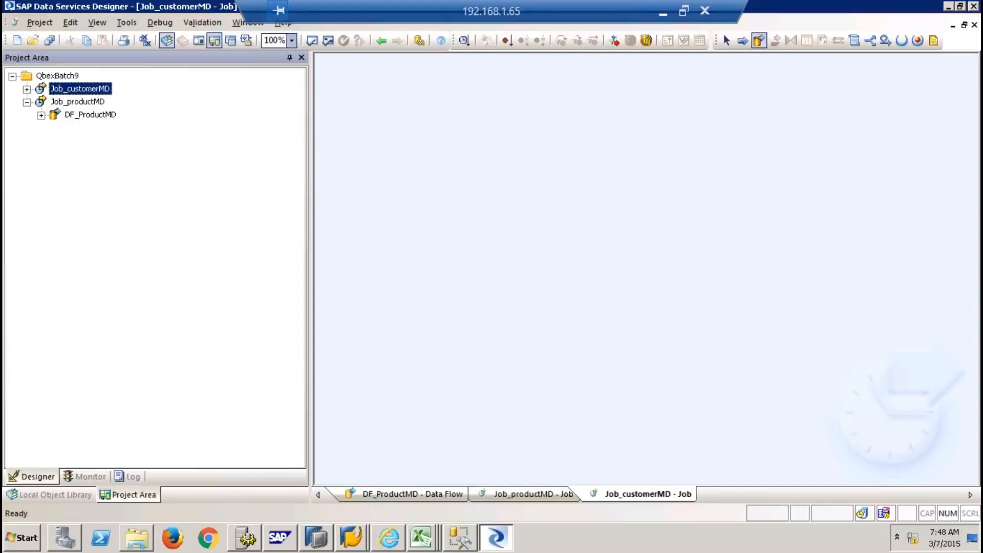
left_click(675, 199)
type("DF_")
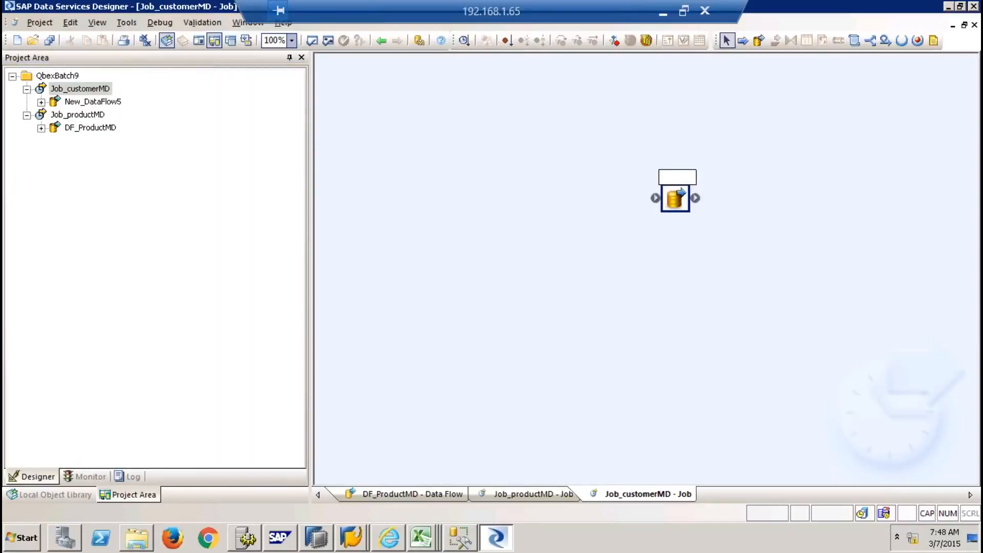
type("CustomerMD")
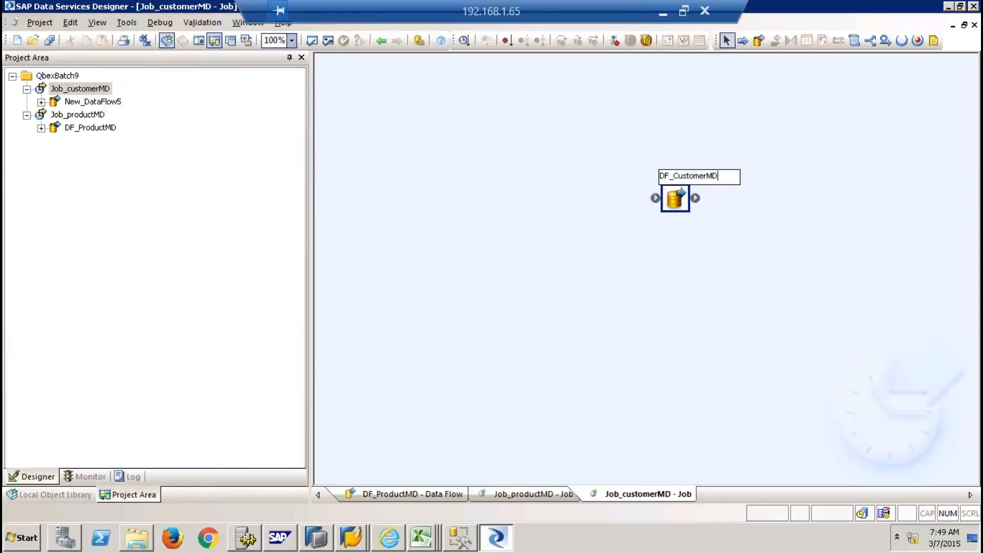
double_click(675, 198)
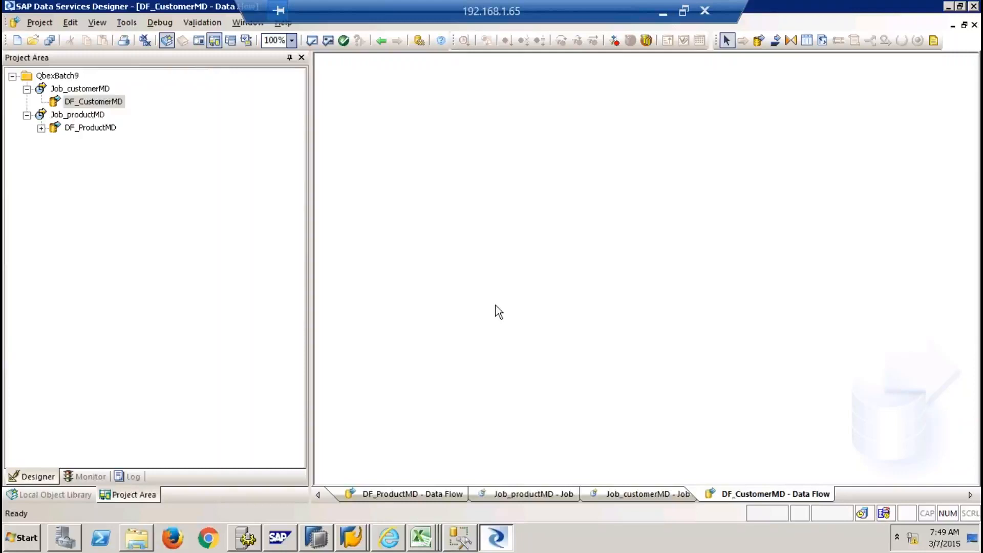
left_click(69, 495)
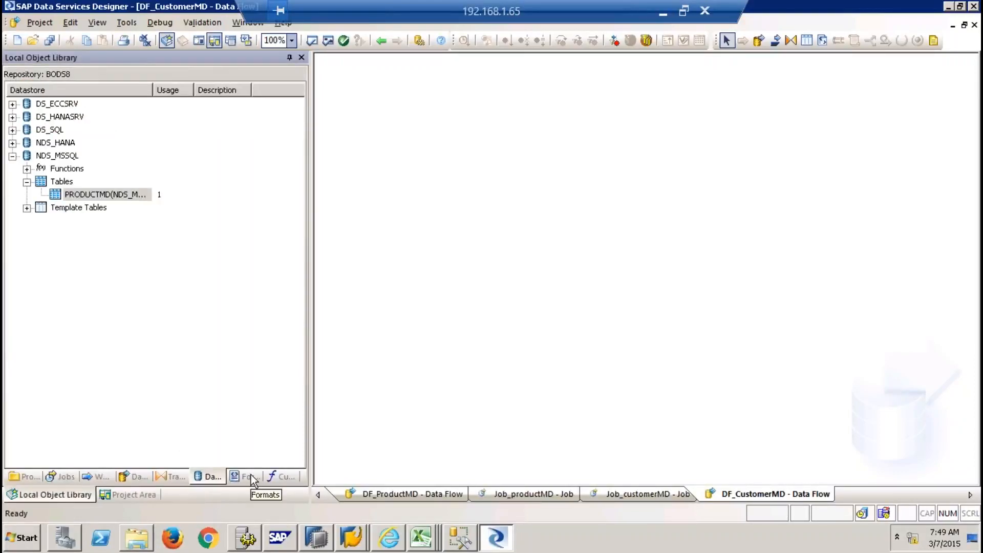
left_click(251, 475)
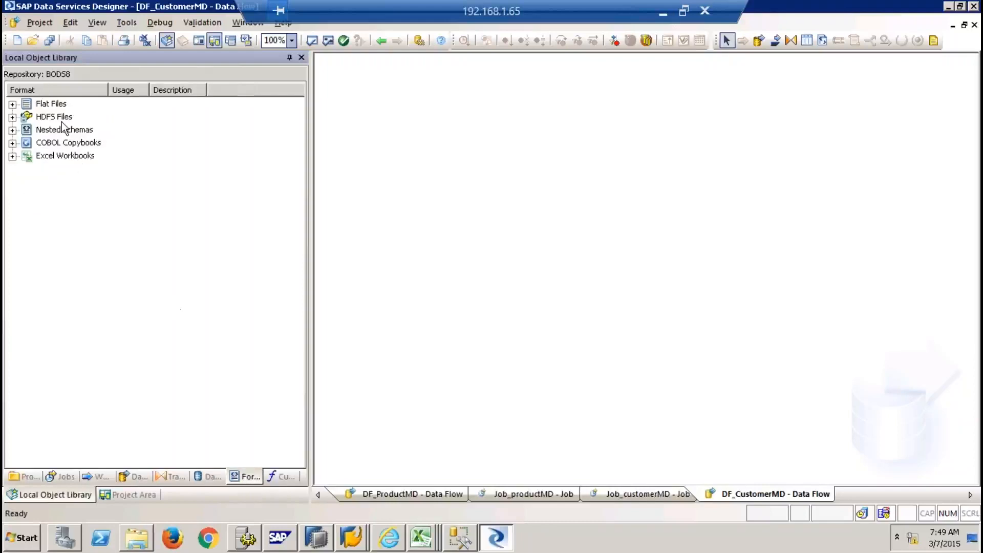
Start a new flat file format under Flat Files and name it CustomerMDNew
left_click(49, 105)
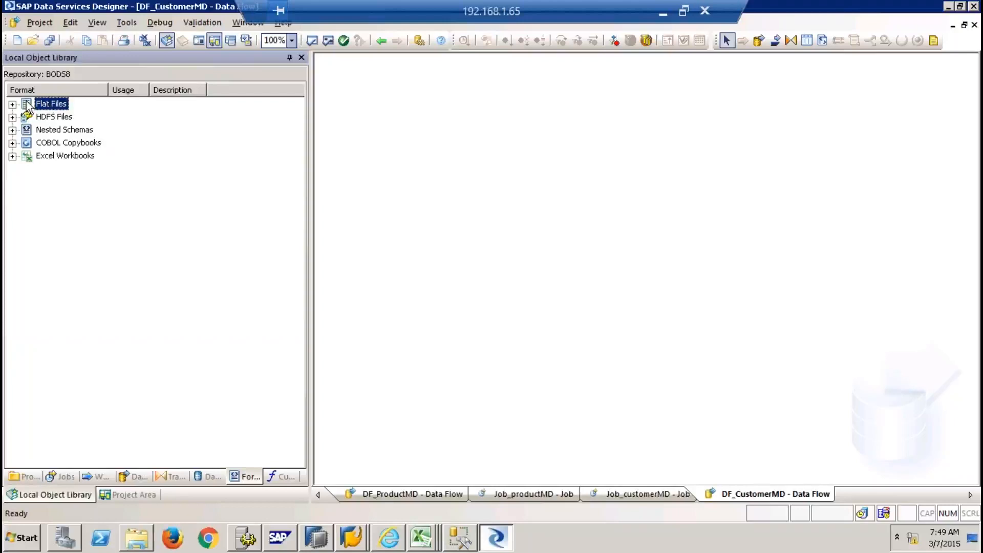
right_click(46, 106)
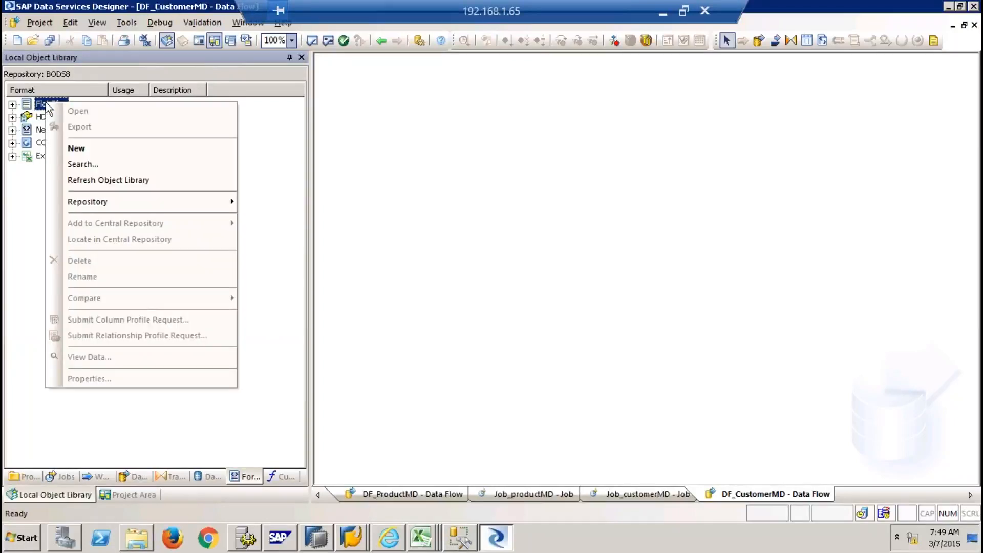
left_click(97, 153)
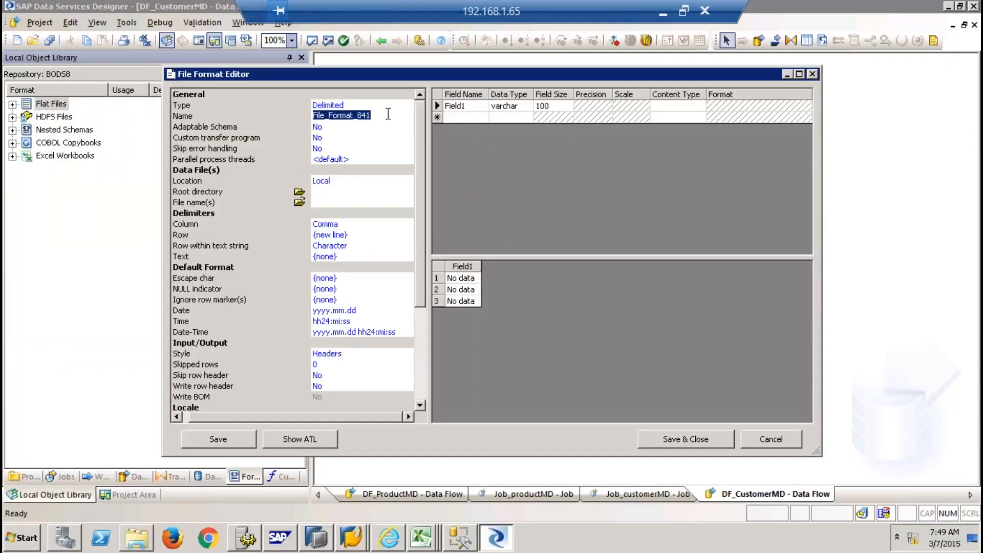
left_click_drag(379, 116, 264, 119)
type("Cus")
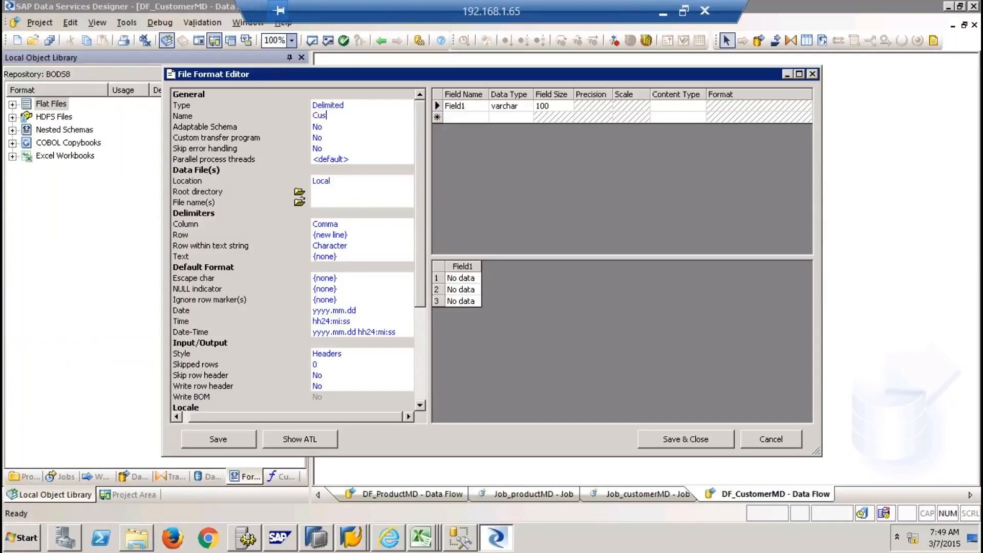
type("tomerMDNew")
Set the format's source file to Customer MD.csv, showing files of all types
left_click(304, 203)
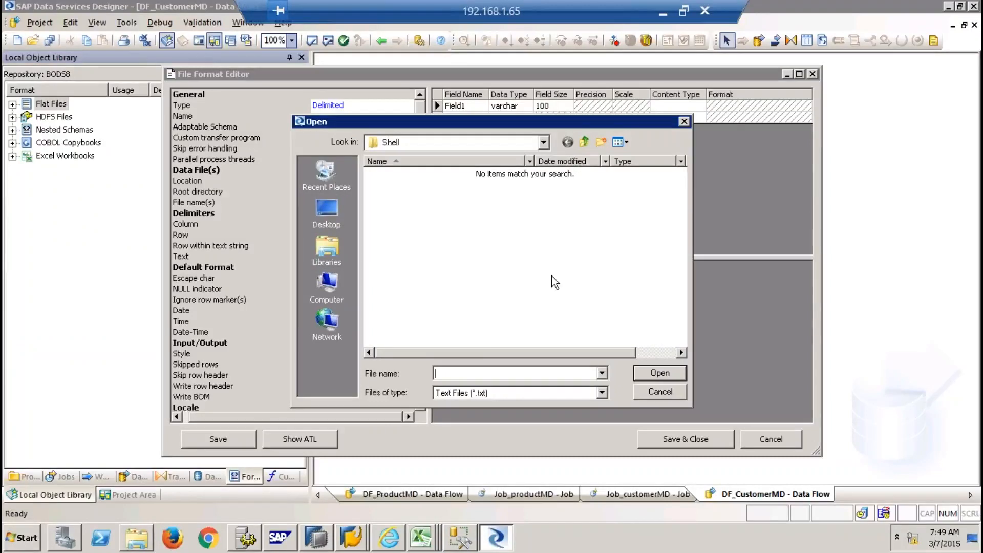
left_click(507, 392)
left_click(482, 413)
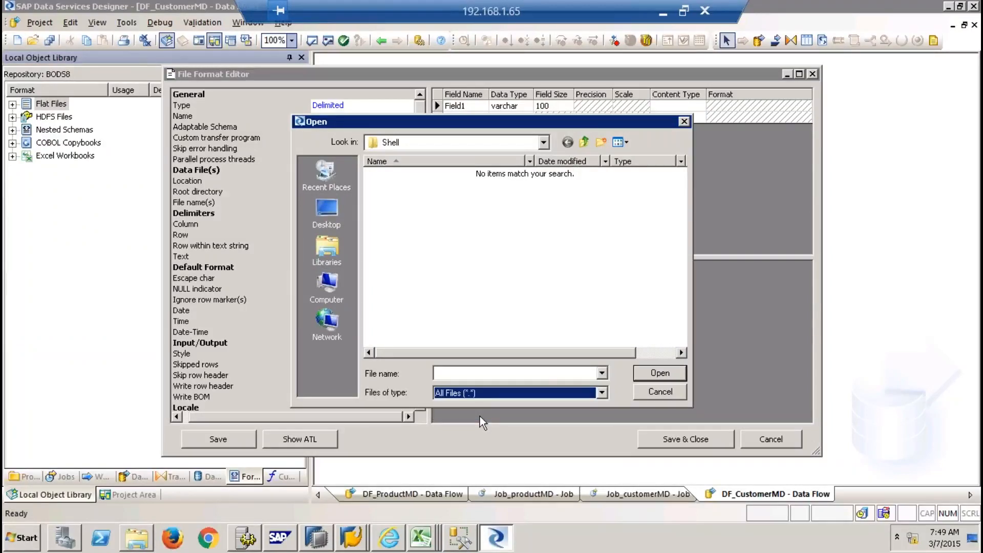
double_click(400, 187)
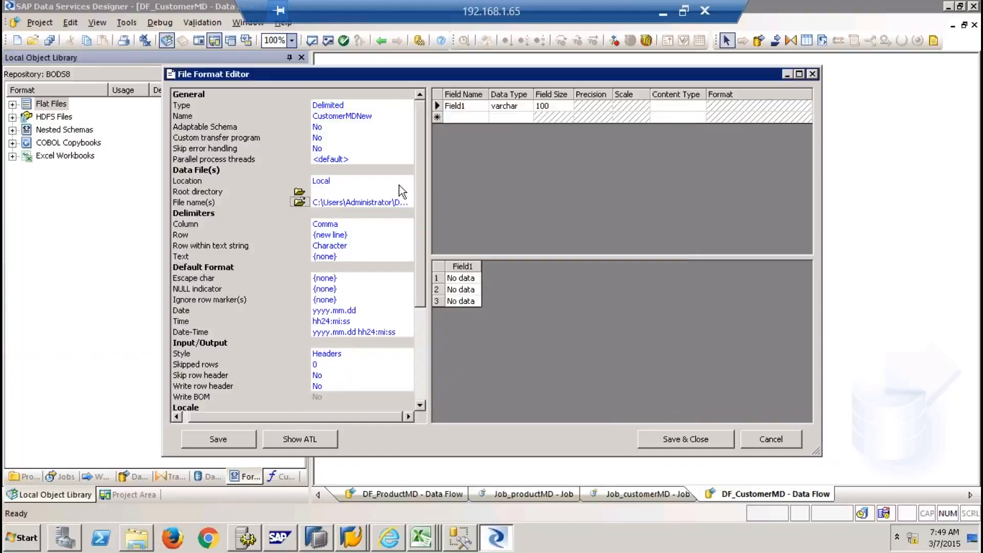
left_click(302, 203)
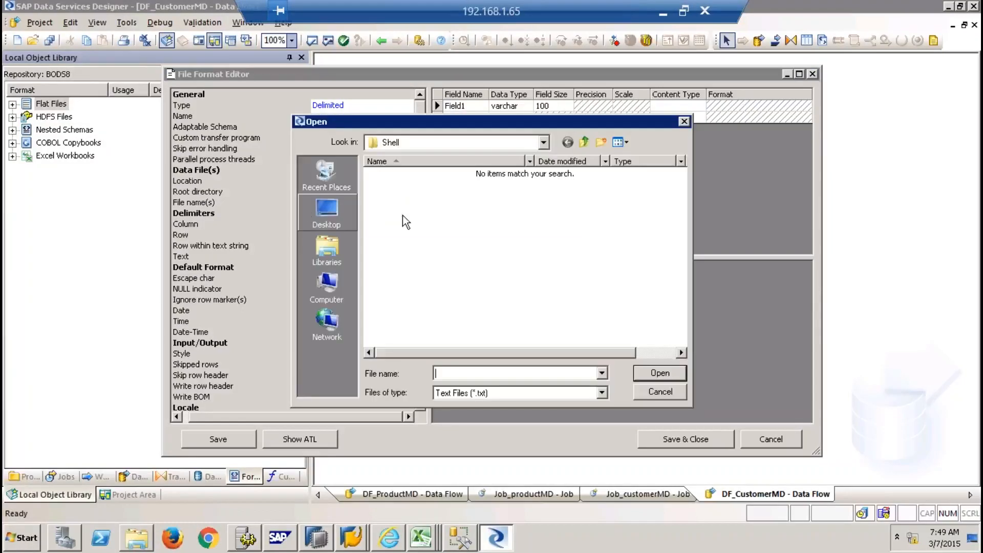
left_click(511, 391)
left_click(480, 416)
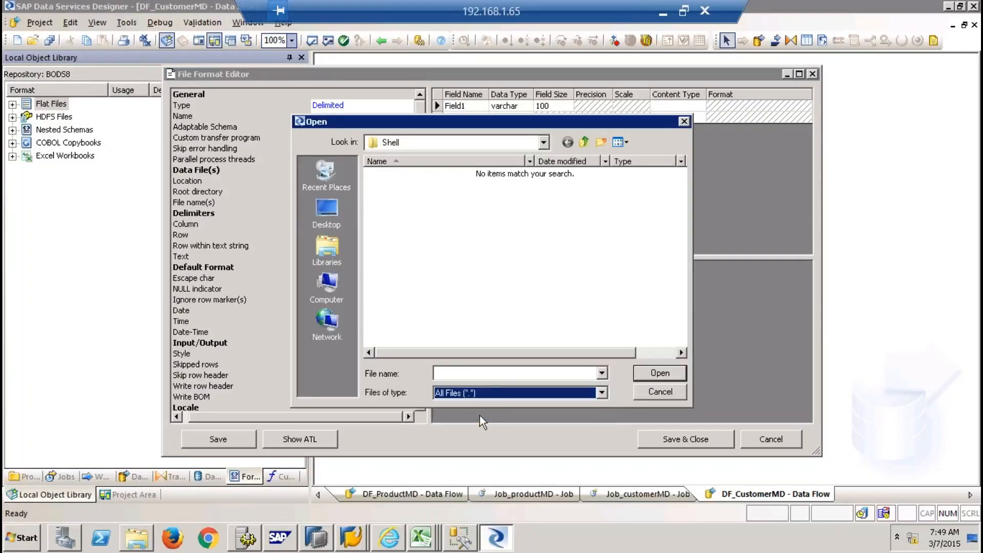
double_click(404, 211)
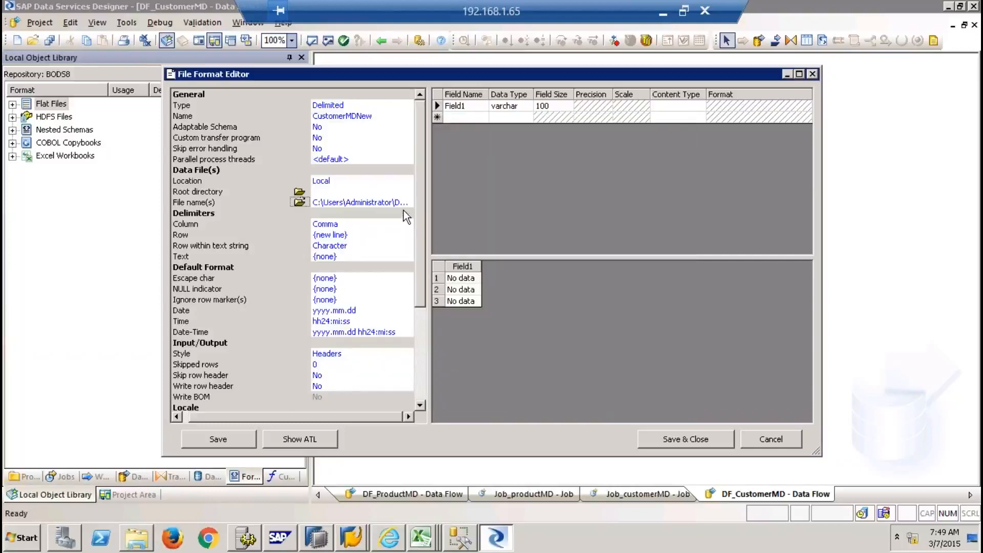
Set Skip row header to Yes and Skipped rows to 1, then save and close the format
left_click(353, 375)
left_click(408, 374)
left_click(377, 386)
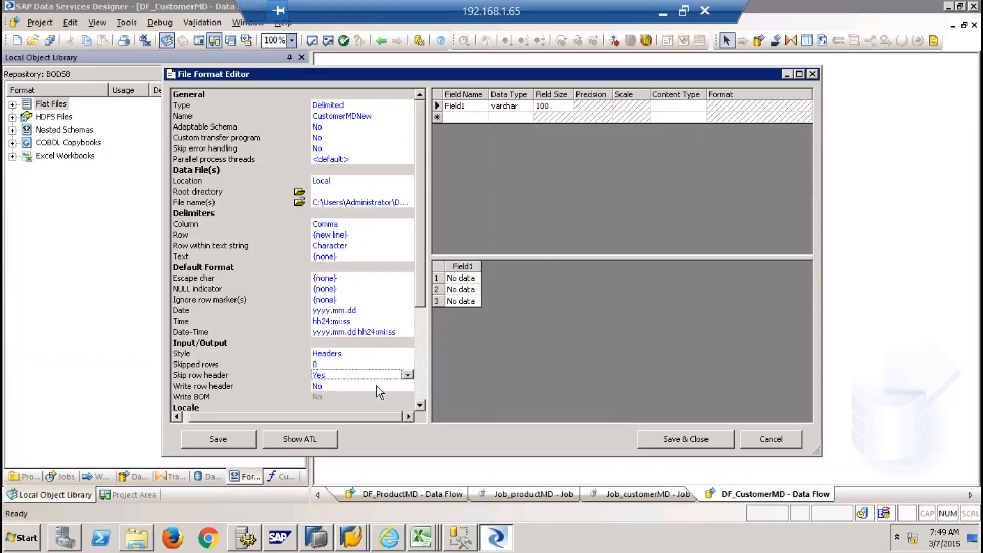
left_click(353, 364)
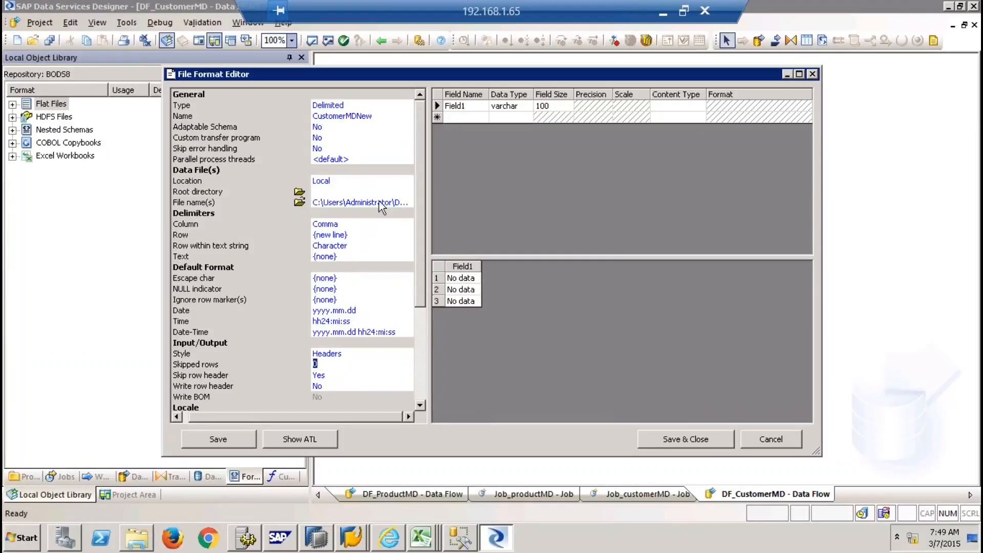
left_click(322, 128)
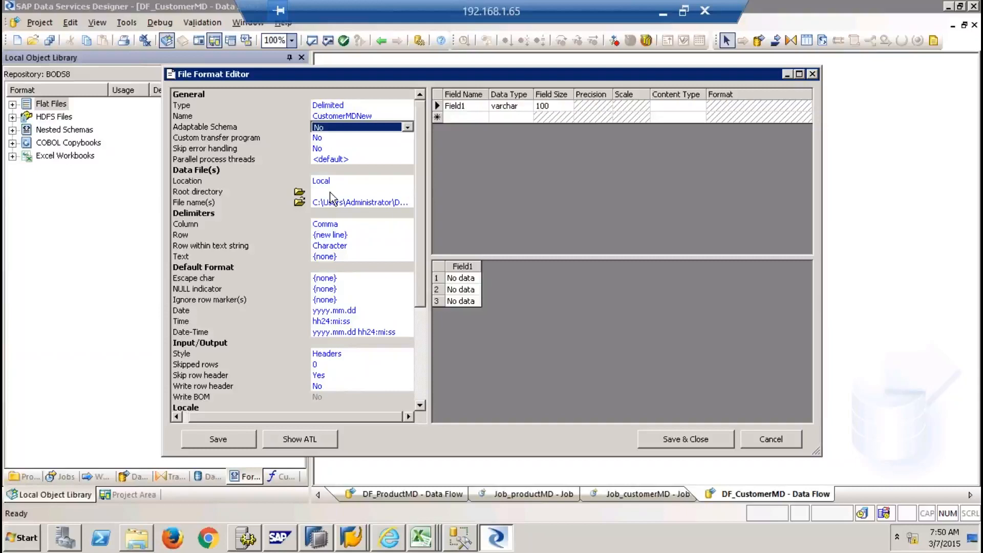
left_click(336, 235)
left_click(322, 365)
type("1")
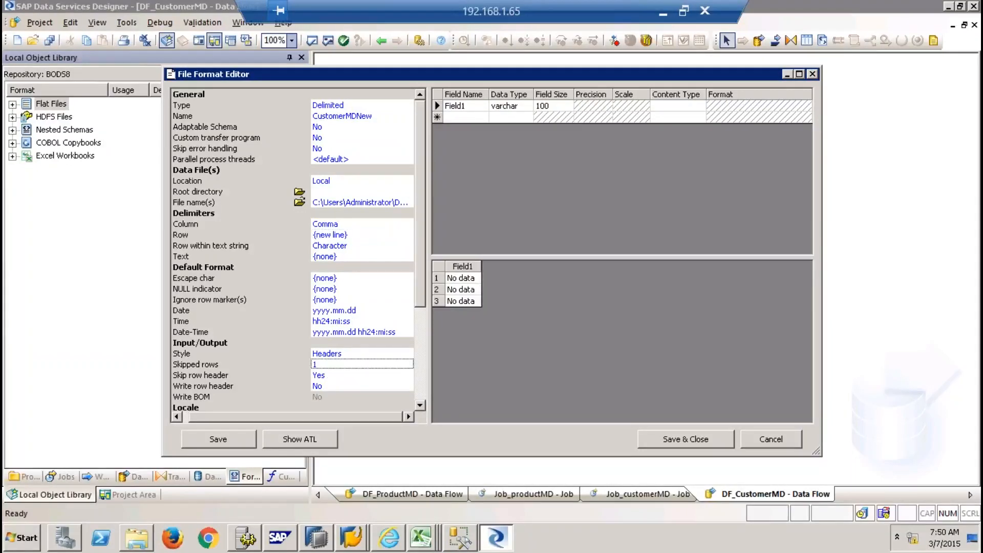
right_click(367, 323)
left_click(373, 309)
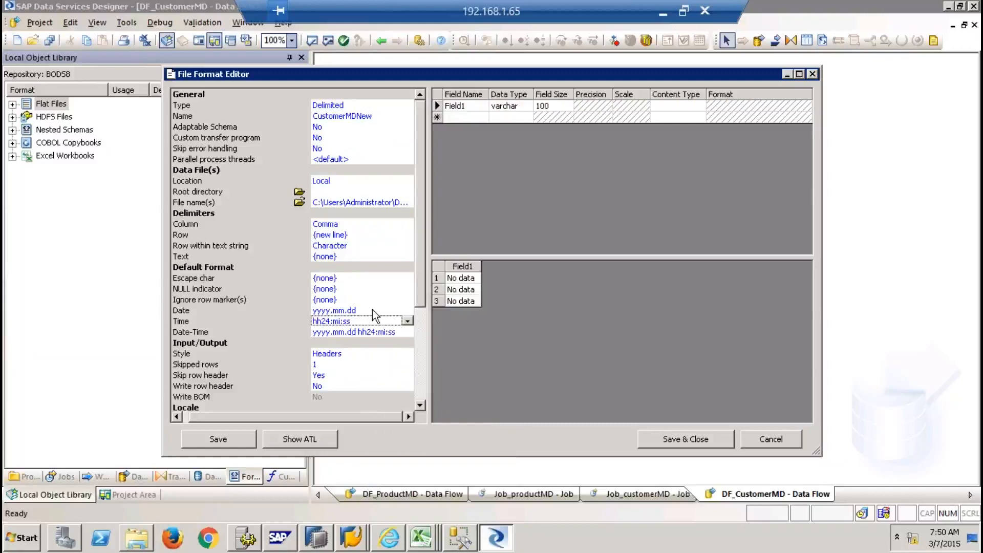
left_click(685, 439)
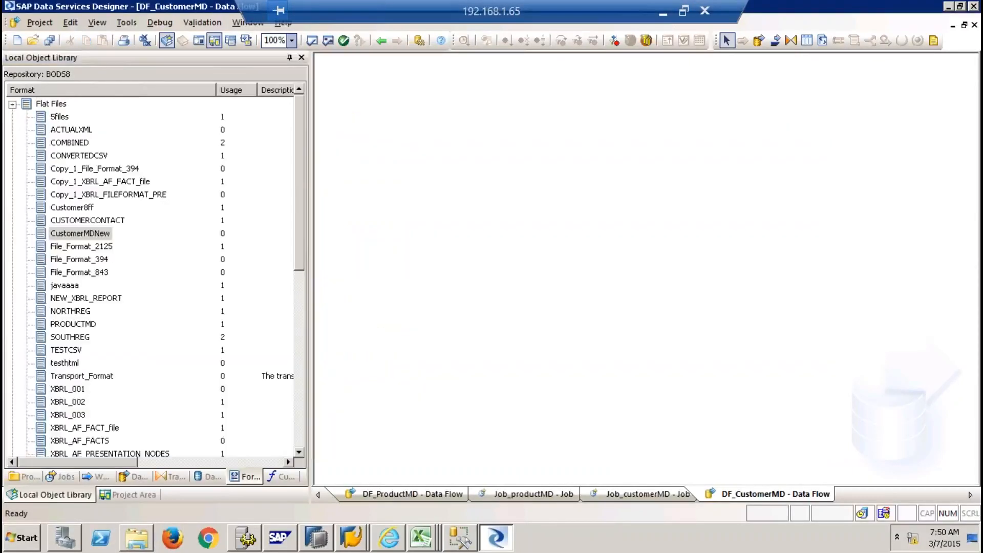
Reopen CustomerMDNew for editing and check its full source file path
right_click(78, 234)
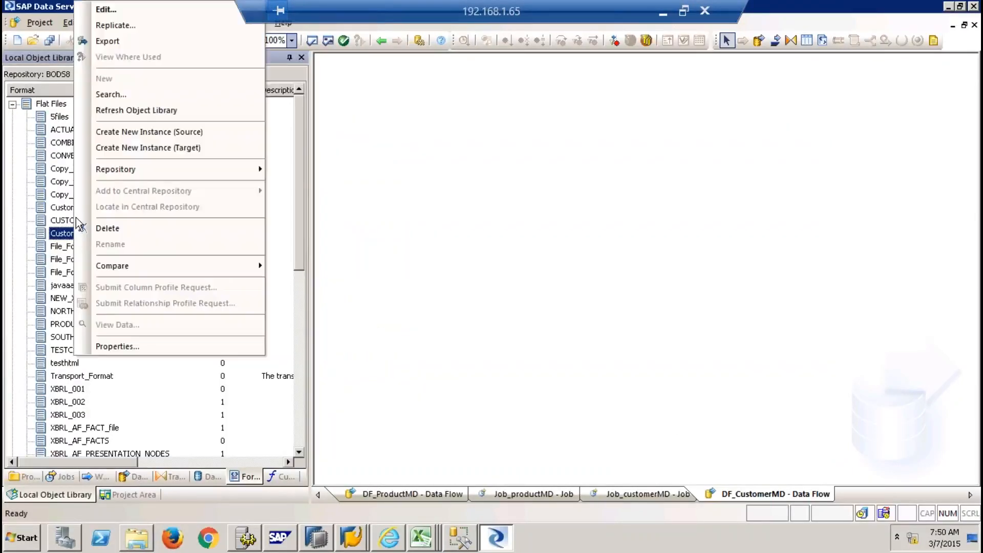
left_click(106, 9)
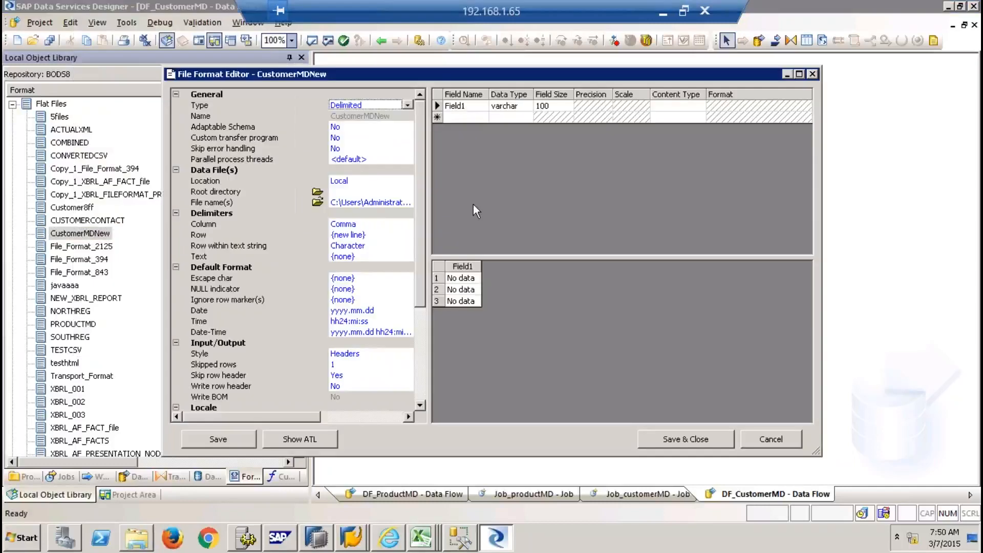
left_click(352, 181)
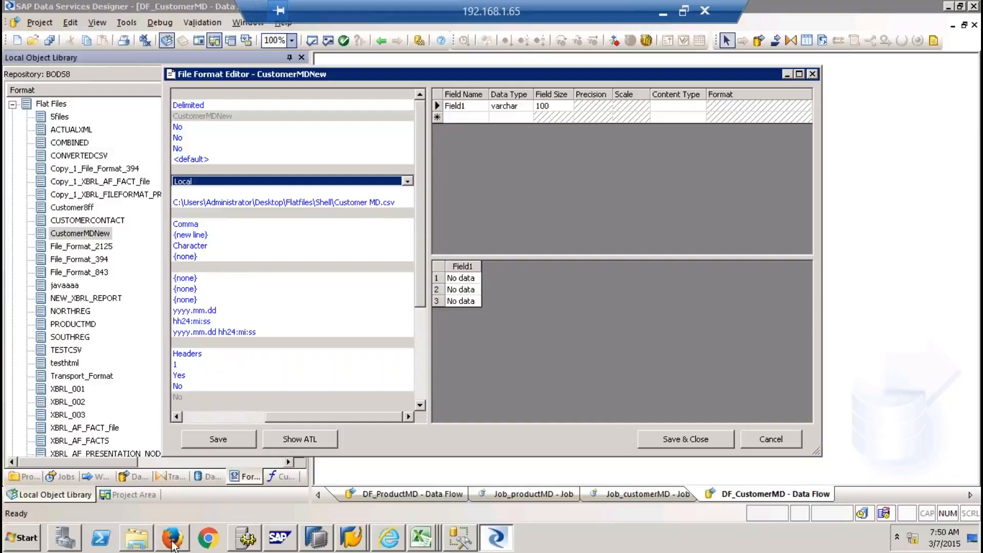
left_click(147, 542)
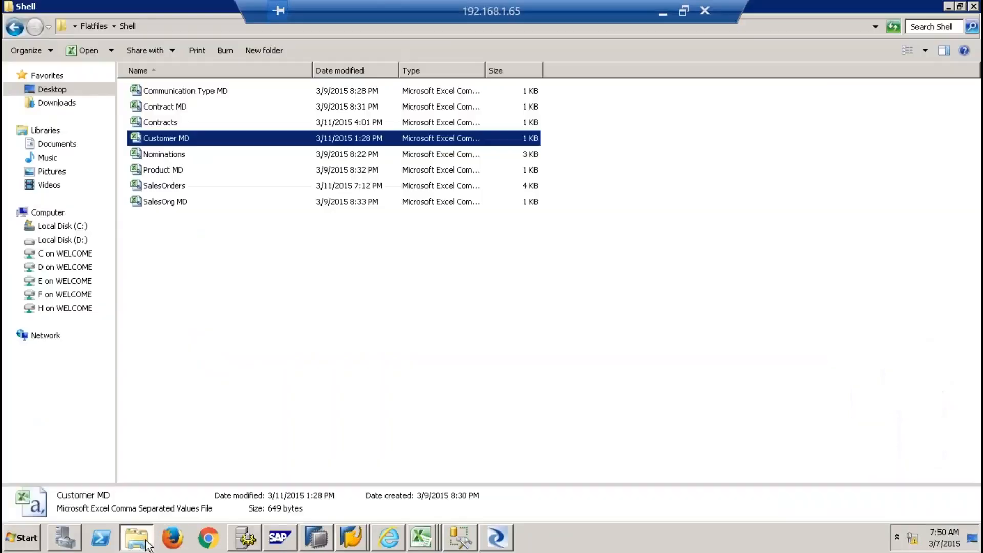
Attempt to rename the Customer MD file and dismiss the file-in-use warning
right_click(171, 139)
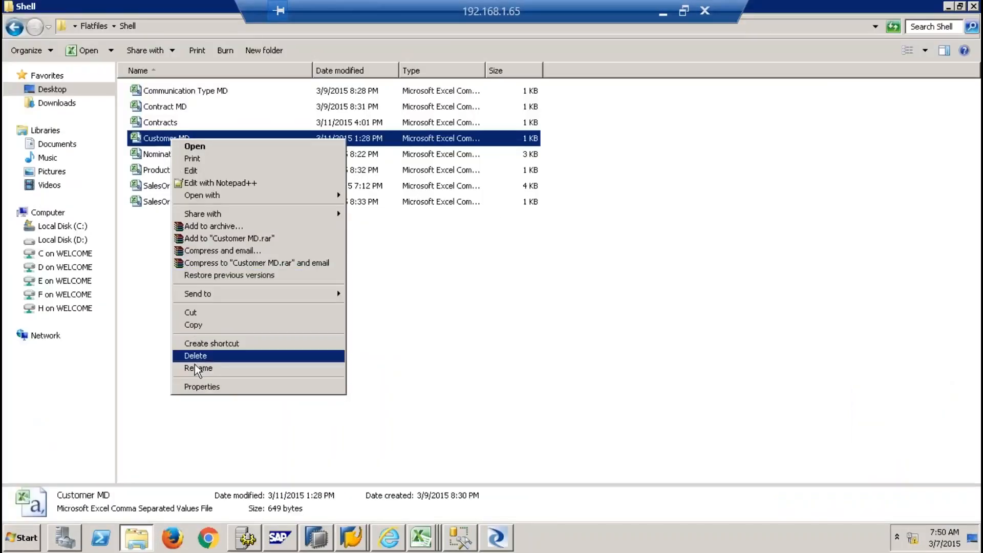
left_click(196, 367)
left_click(180, 138)
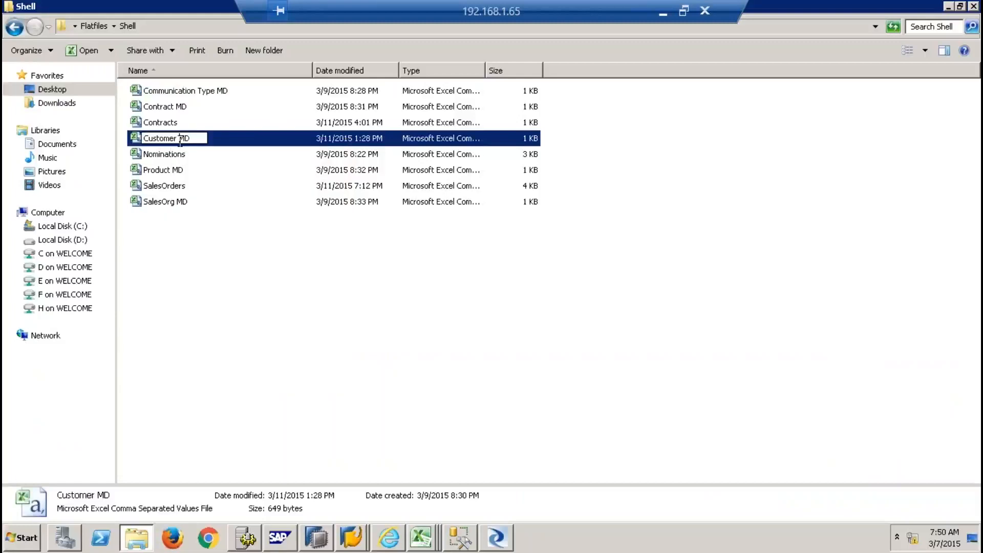
key("BackSpace")
key("BackSpace")
left_click(543, 432)
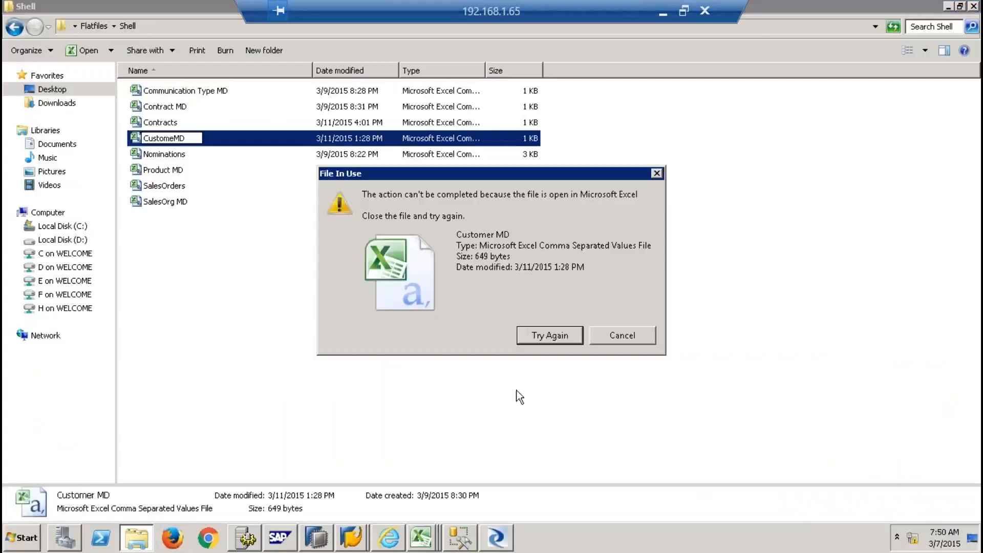
left_click(601, 336)
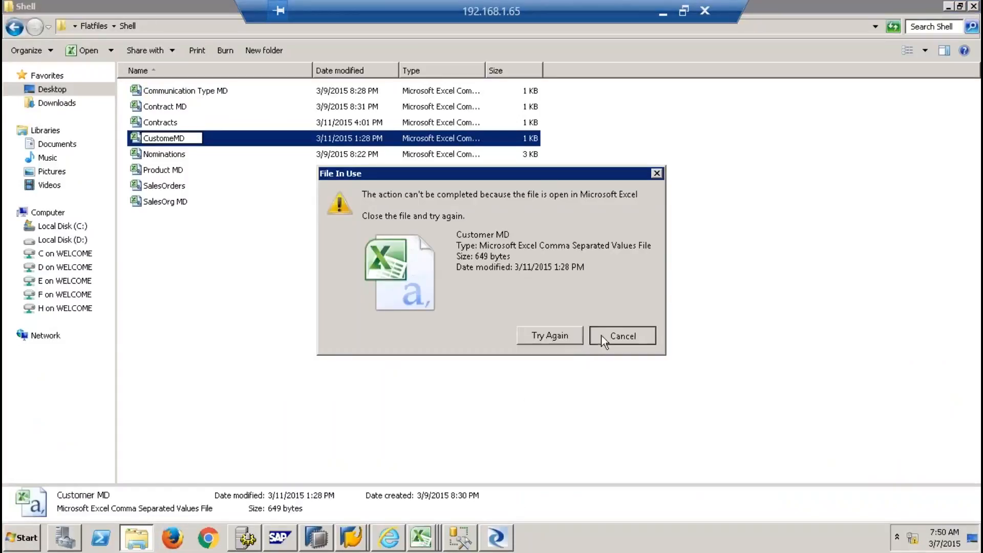
Close the Customer MD workbook in Excel and return to the Shell folder
left_click(421, 538)
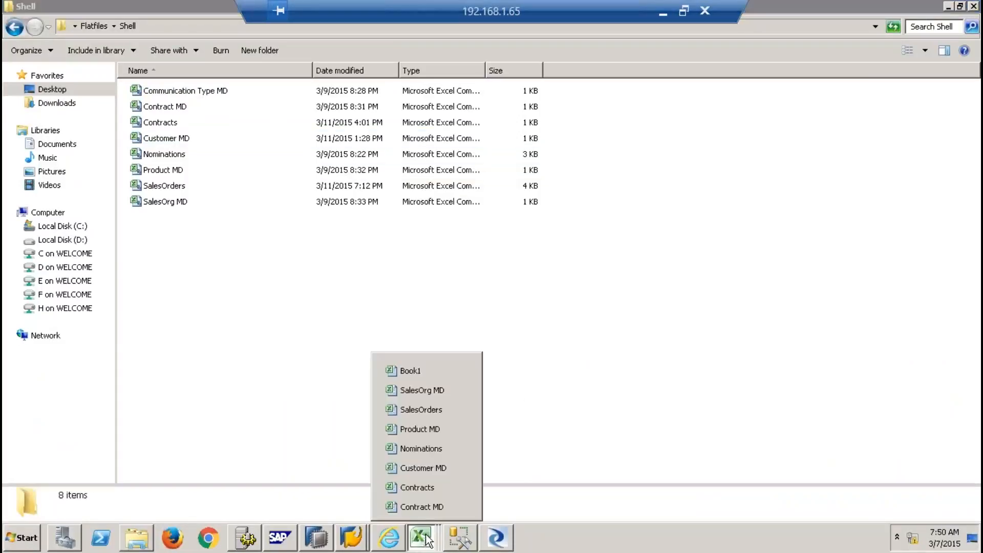
left_click(463, 466)
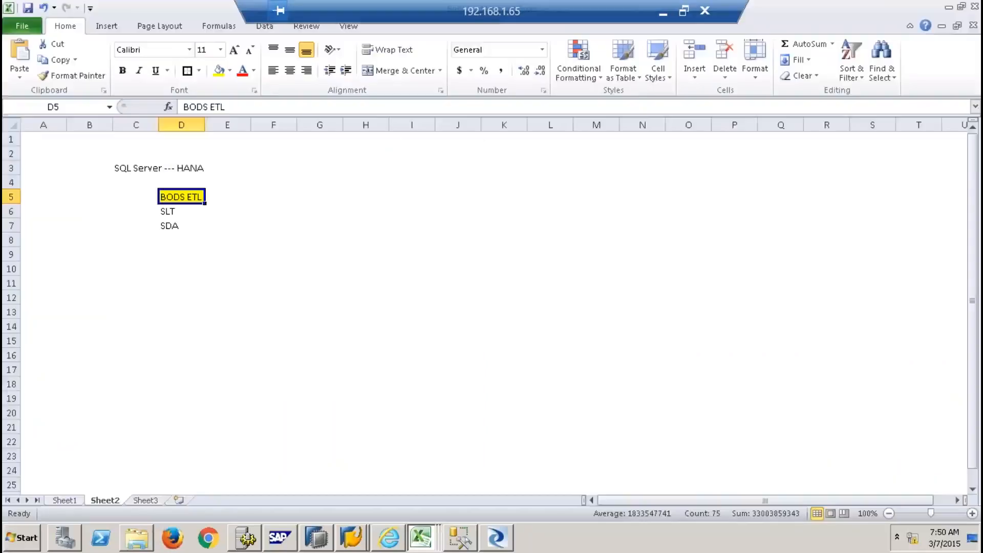
left_click(395, 398)
left_click(420, 539)
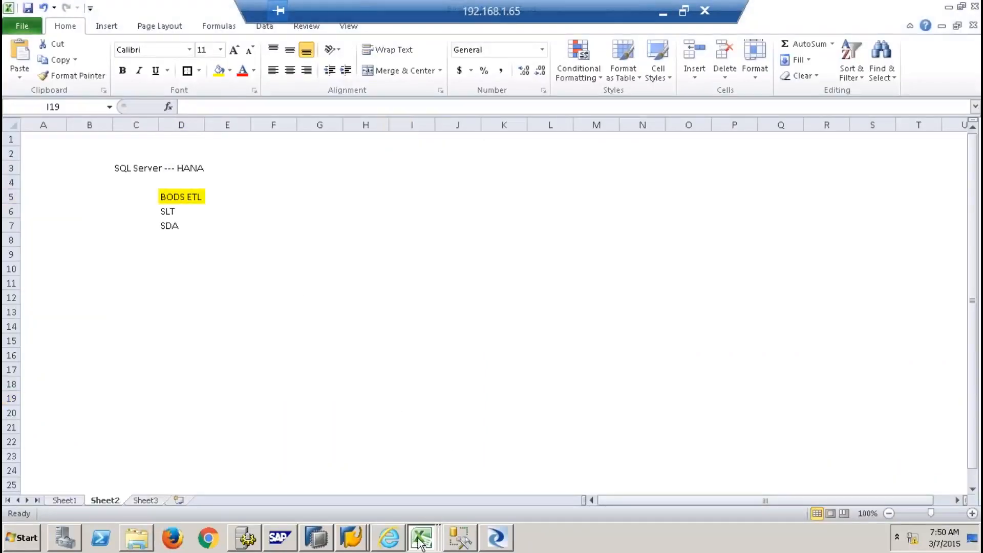
left_click(137, 538)
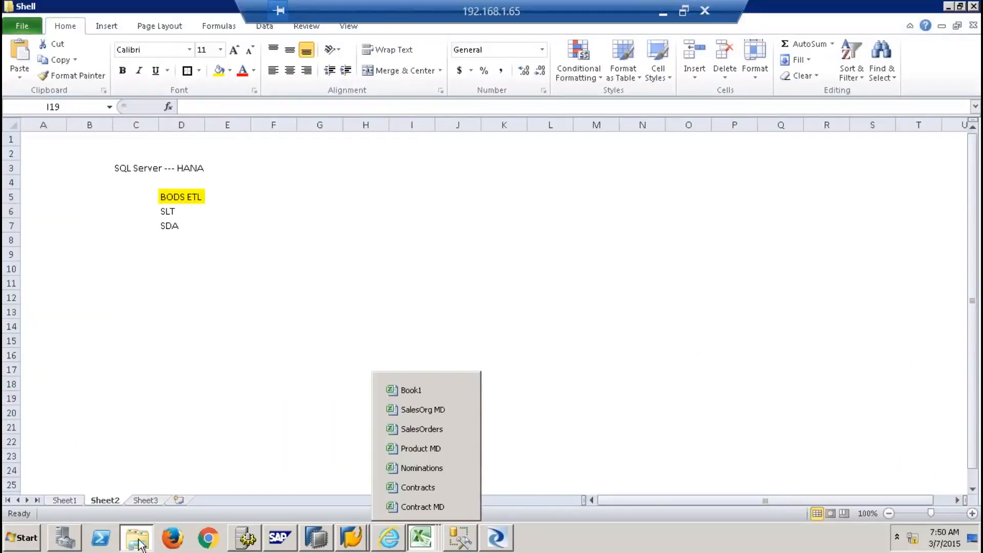
Rename the Customer MD file to CustomeMD
right_click(180, 137)
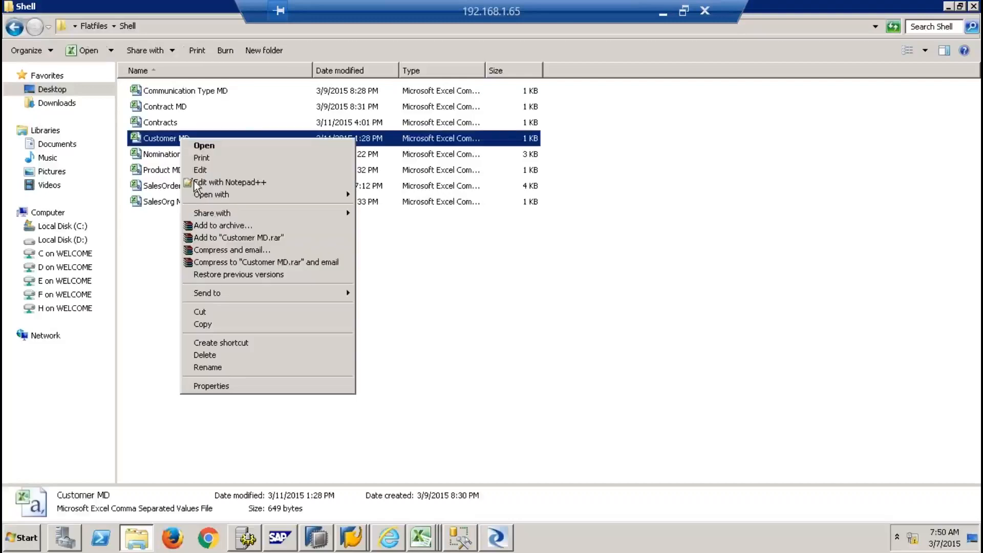
left_click(224, 368)
left_click(178, 137)
key("BackSpace")
key("BackSpace")
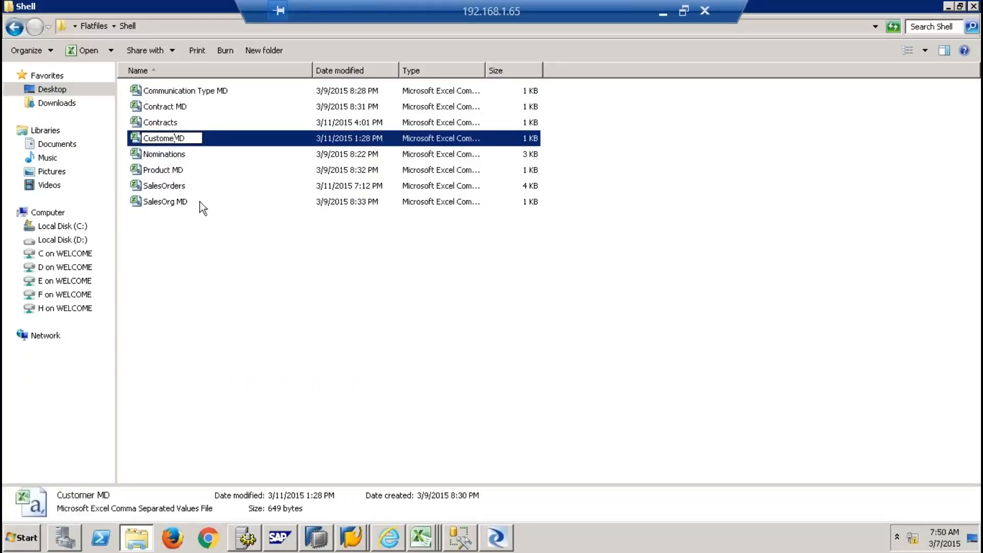
left_click(408, 455)
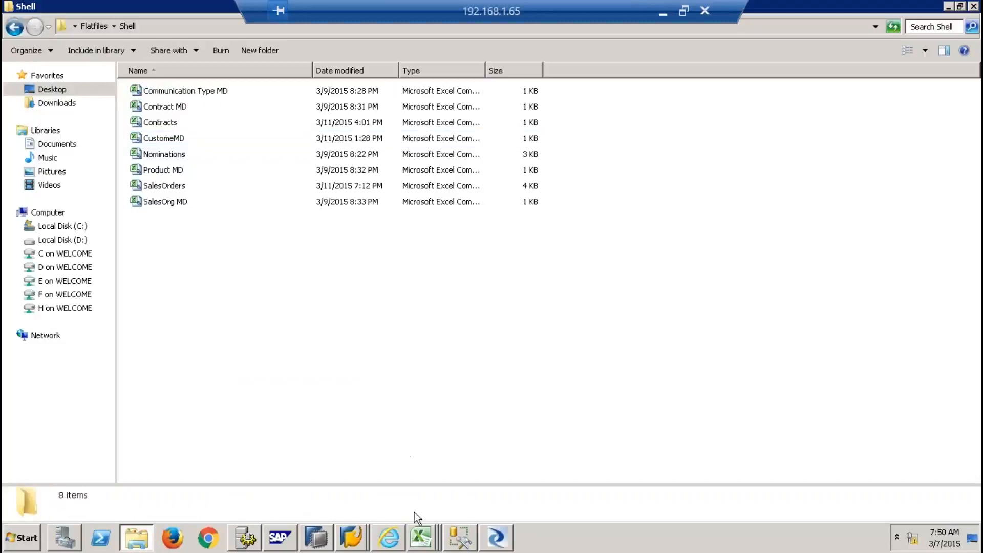
left_click(494, 537)
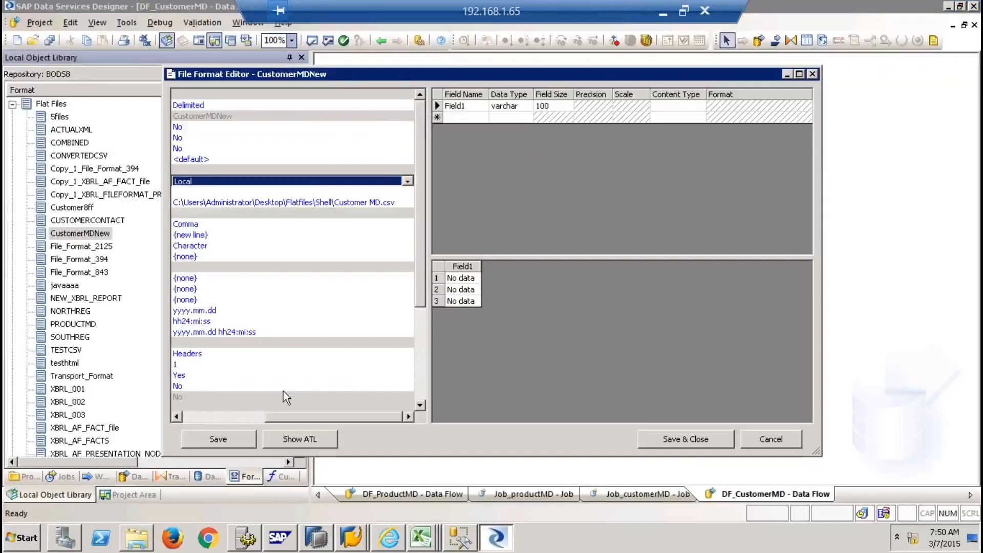
Point CustomerMDNew's source file at the renamed CustomeMD.csv, listing all file types
left_click(220, 416)
left_click(179, 203)
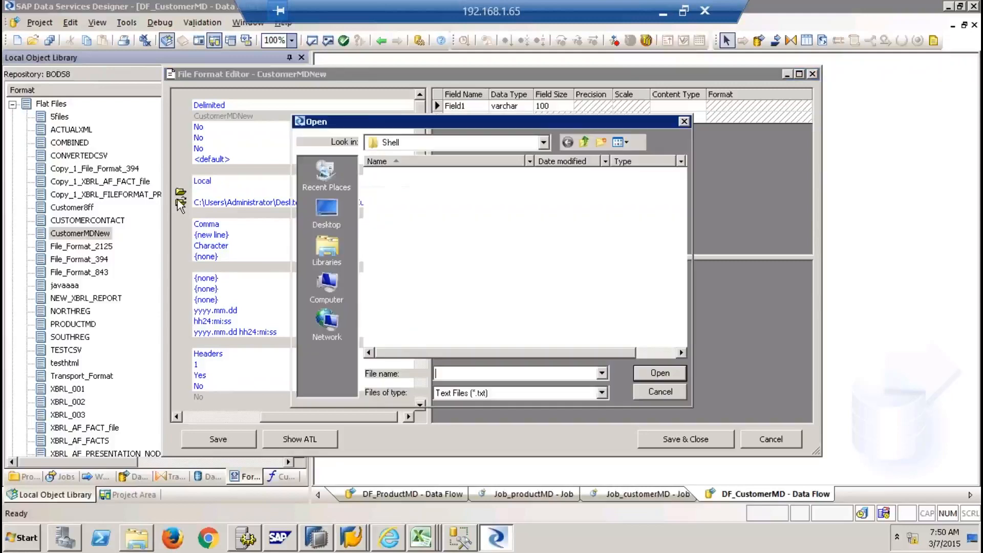
left_click(467, 397)
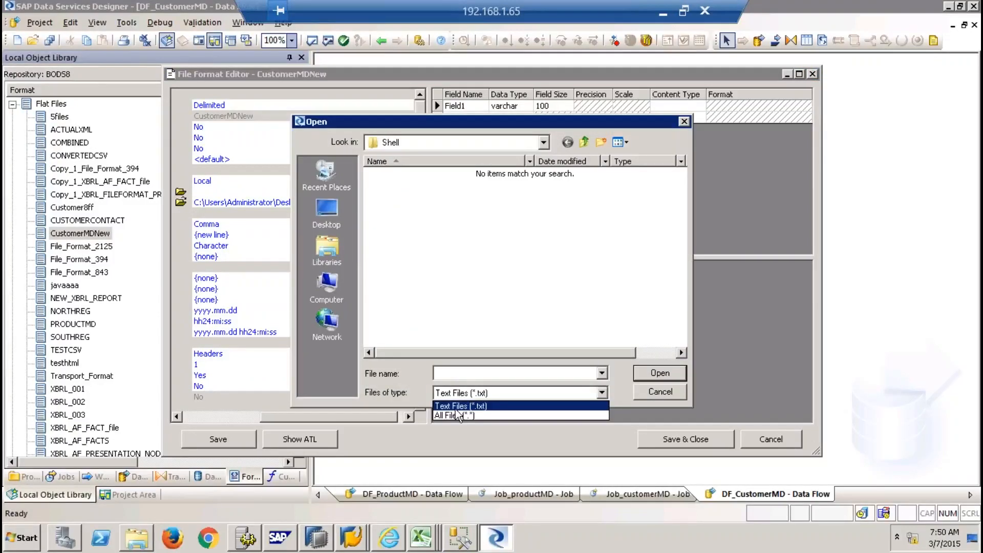
left_click(456, 416)
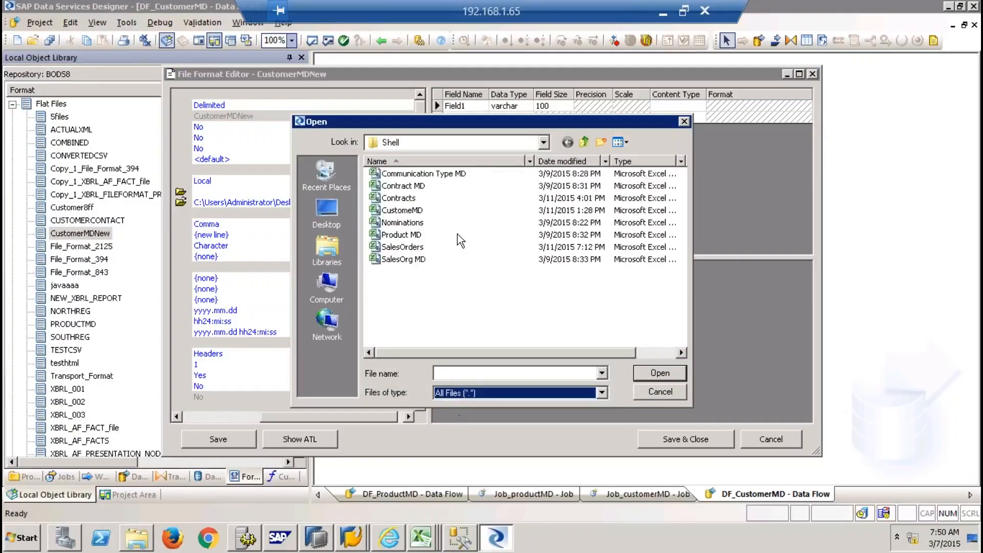
double_click(403, 211)
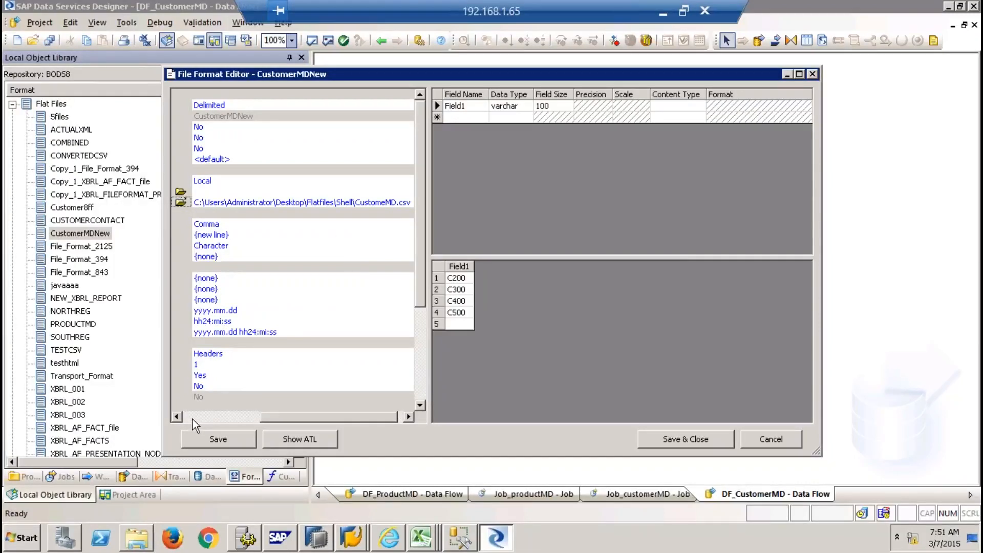
left_click(137, 537)
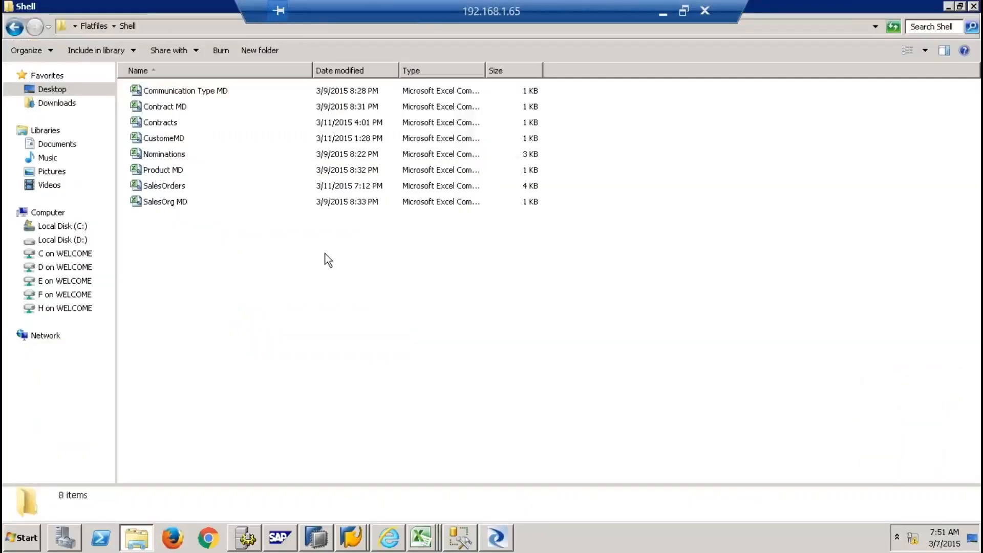
Open CustomeMD.csv in Notepad++ to check its header and C100–C500 rows
right_click(177, 137)
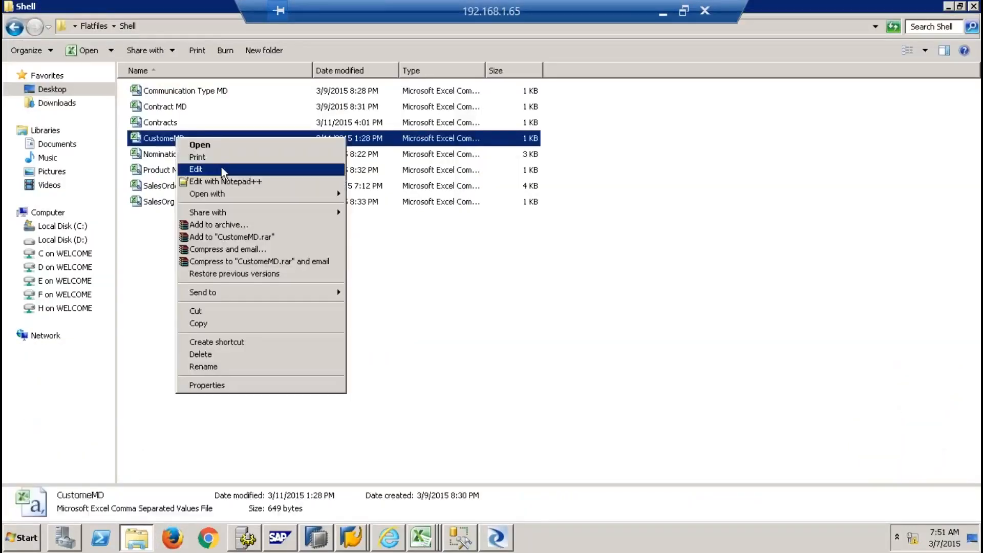
left_click(247, 183)
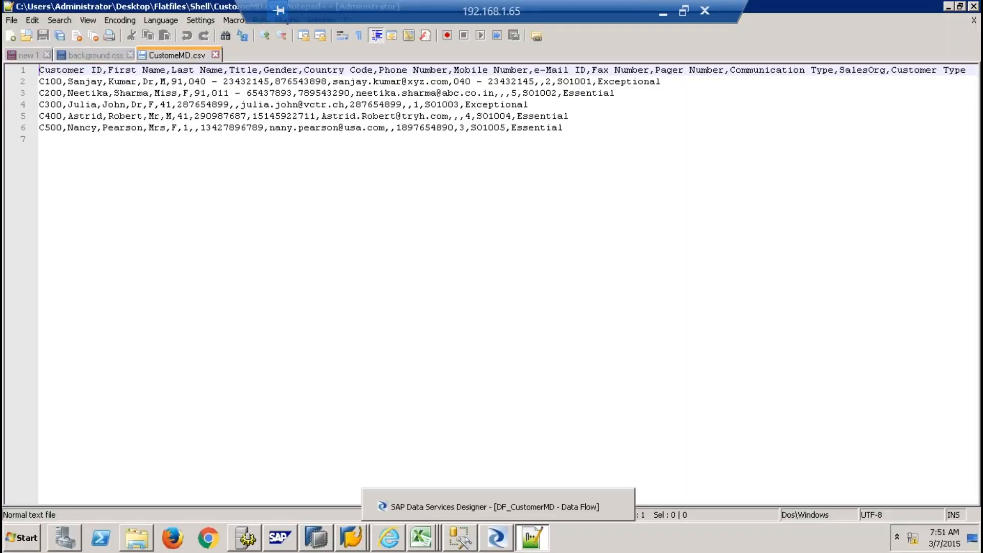
left_click(496, 537)
left_click(205, 419)
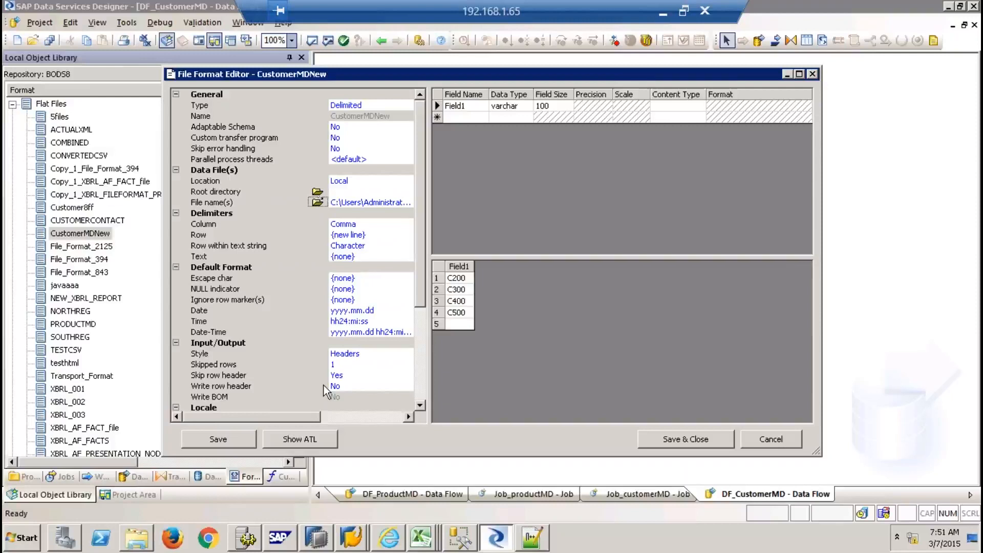
Change CustomerMDNew's Skipped rows to 0 so the preview begins at C100
left_click(349, 365)
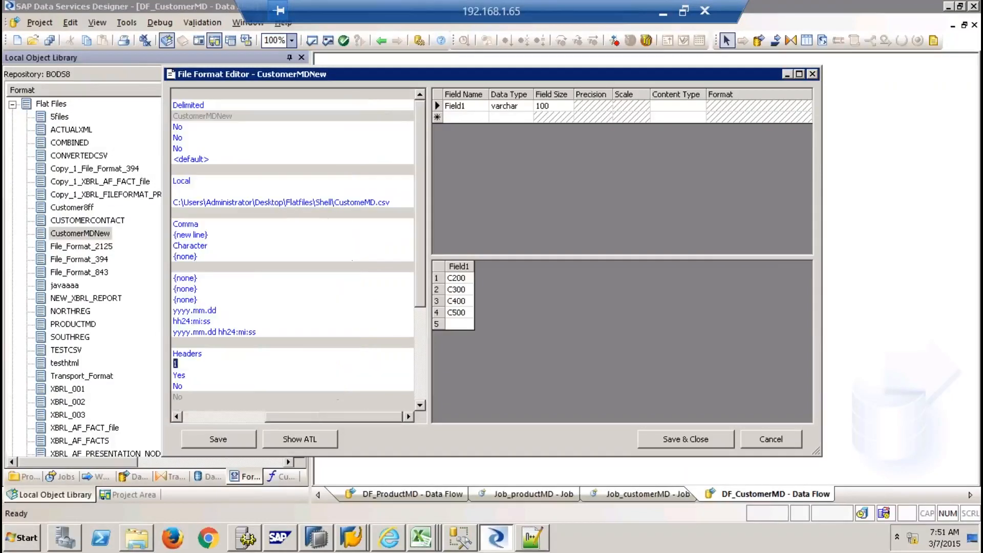
type("0")
key("Return")
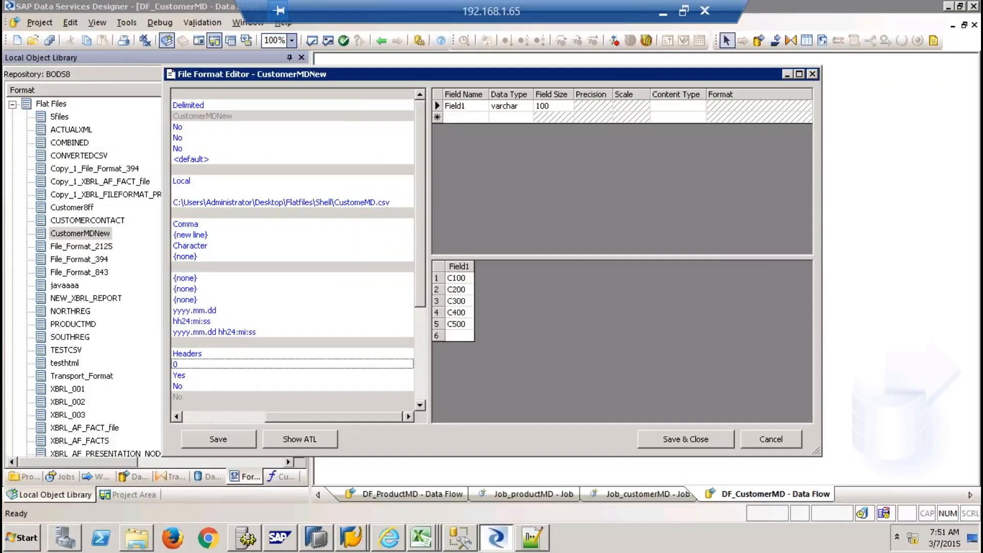
left_click(223, 418)
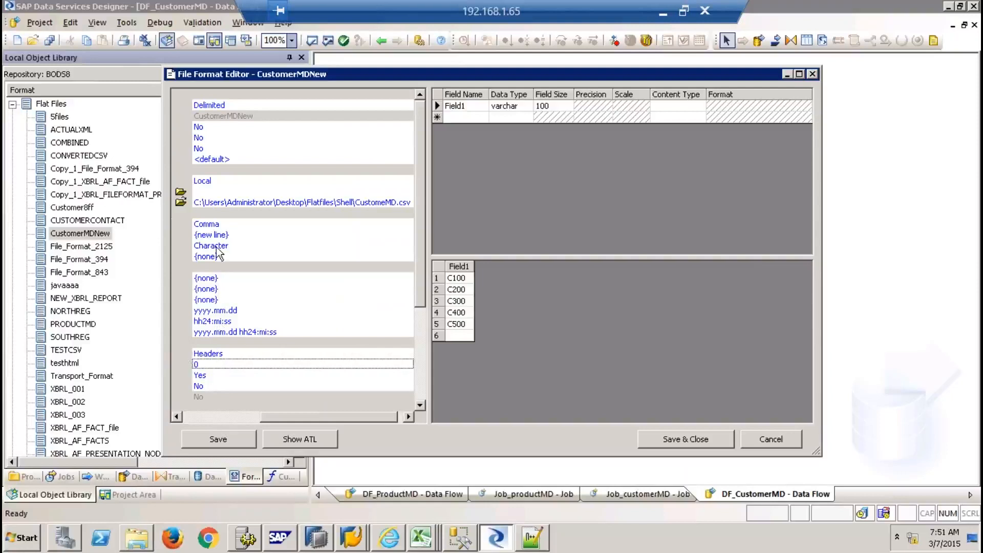
left_click(220, 225)
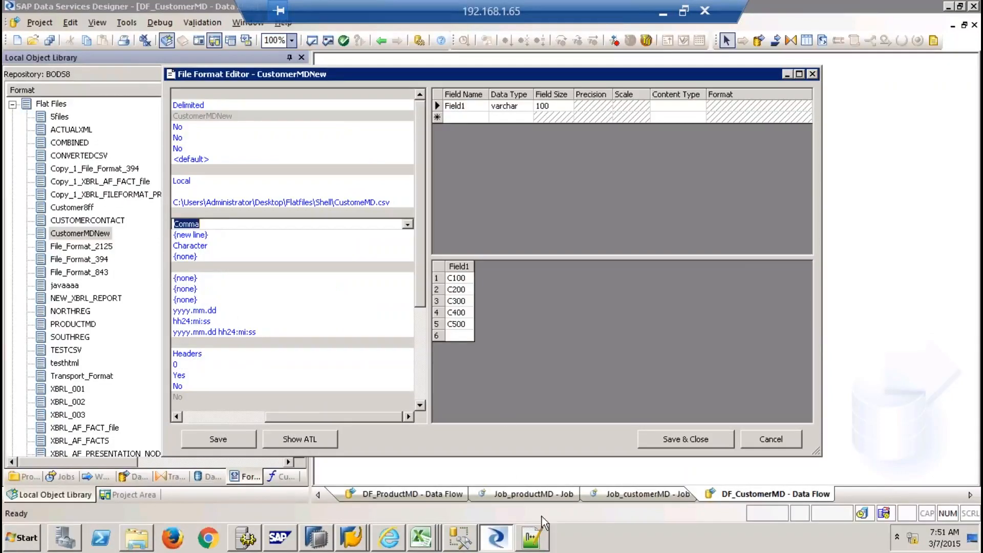
left_click(536, 536)
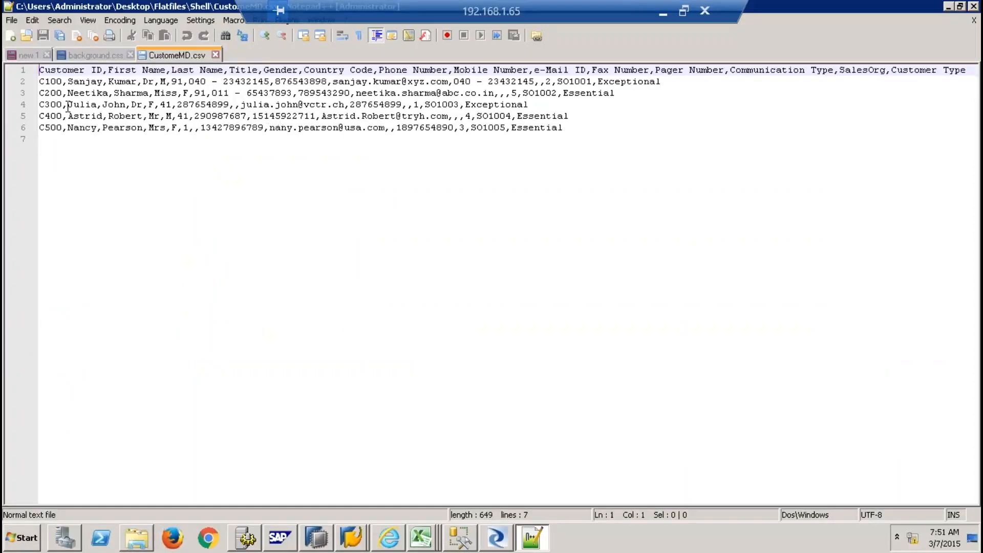
Wrap line 2's customer name in quotes, joining first and last name with a space
left_click(108, 84)
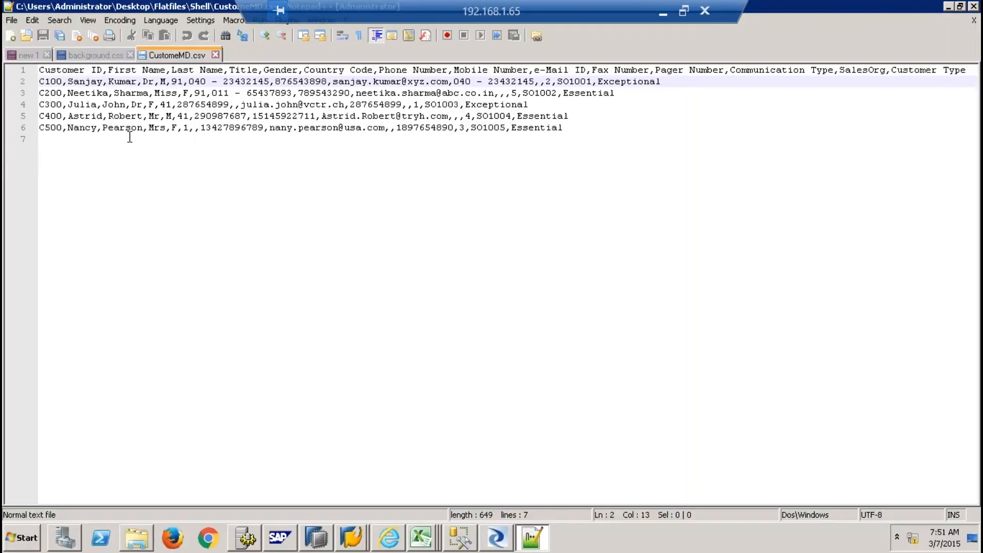
key("BackSpace")
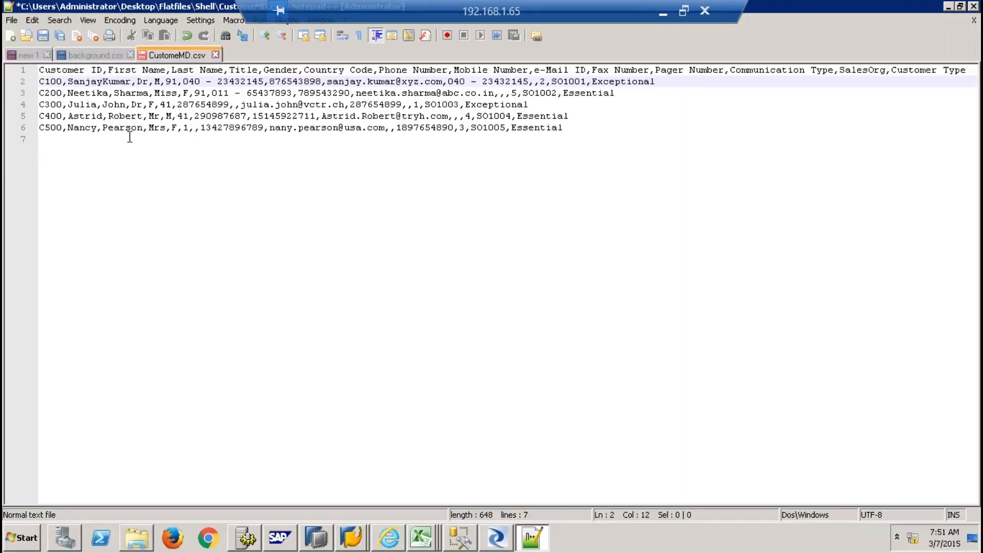
key("Left")
key("Left")
key("Left")
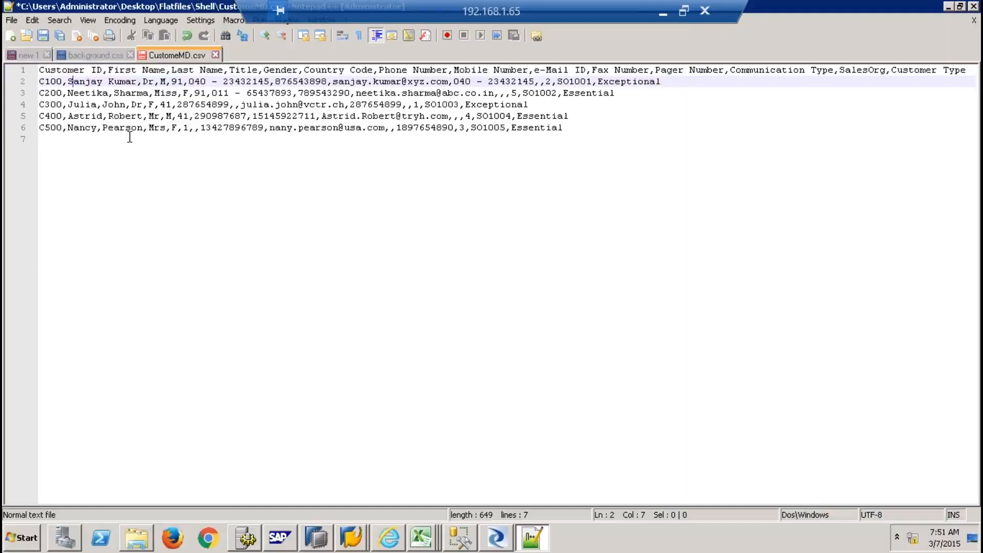
type("\"\"")
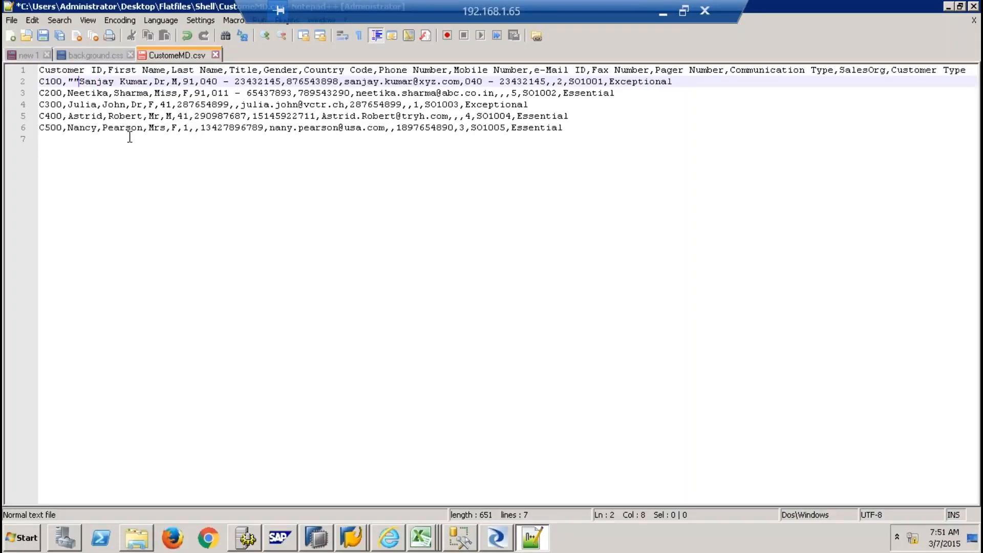
key("BackSpace")
key("Right")
key("Right")
key("Right")
key("Right")
key("Right")
key("Right")
key("Right")
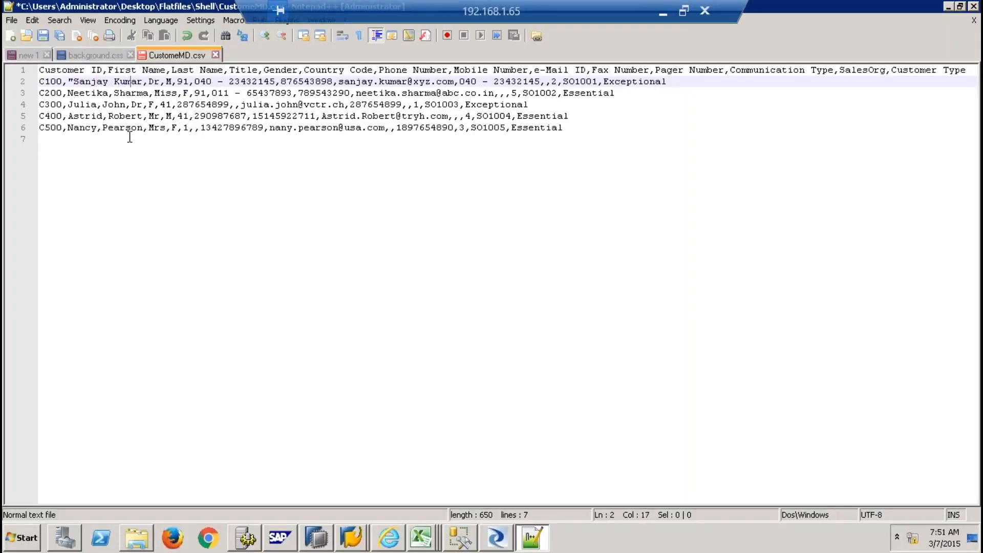
type("\"\"")
key("Left")
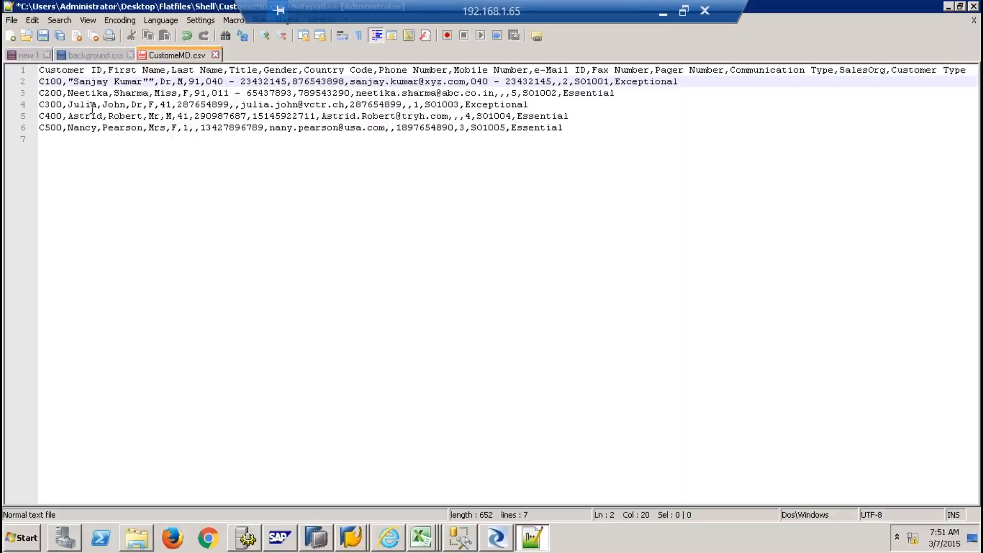
Quote line 3's customer name and replace its comma with a space
left_click(70, 93)
type("\"\"")
key("Left")
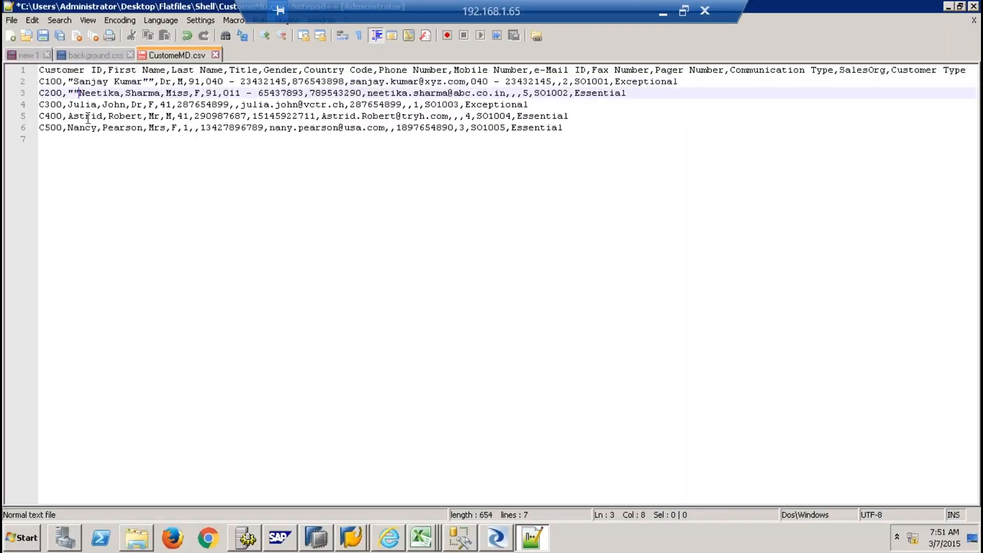
key("BackSpace")
key("Right")
key("Right")
key("Right")
key("Right")
key("Right")
key("Right")
key("Right")
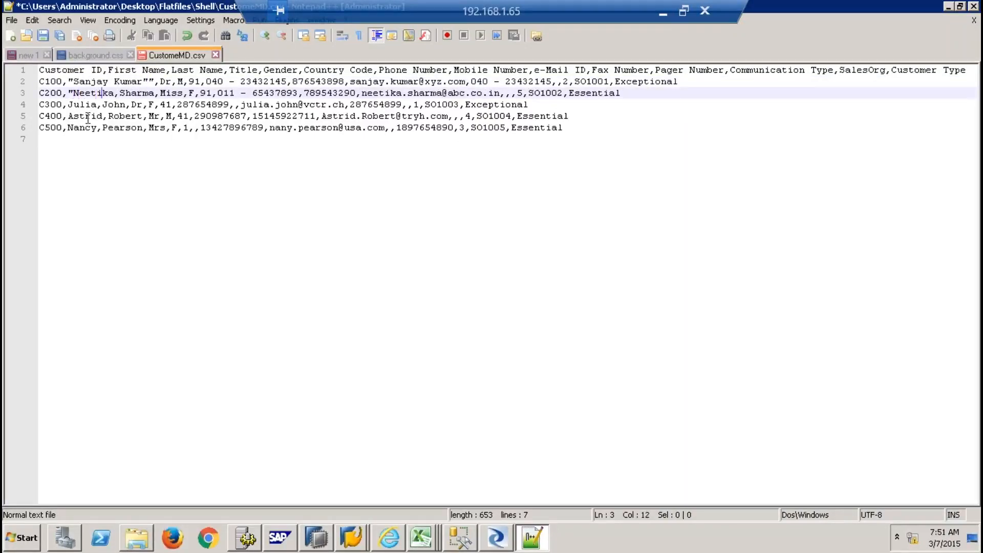
key("BackSpace")
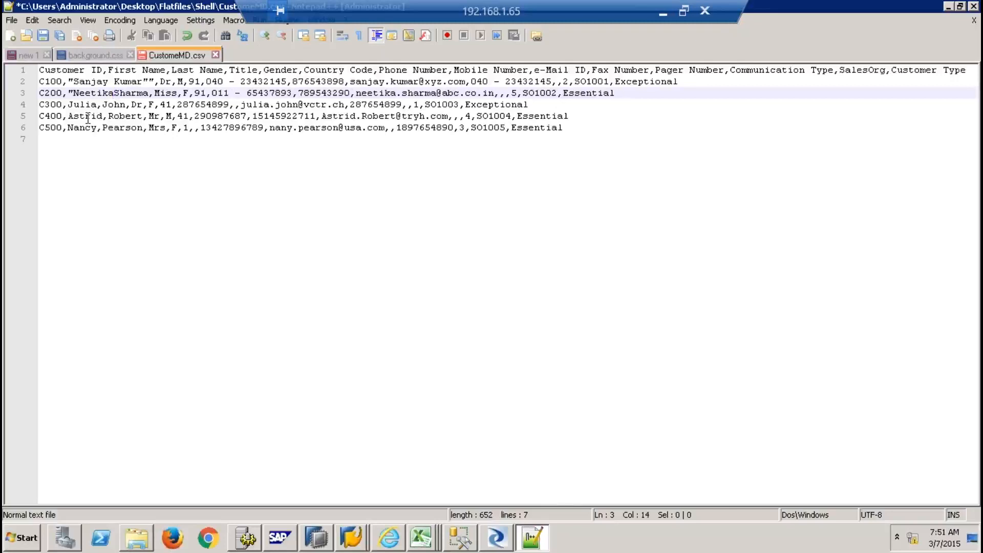
key("Right")
key("Right")
key("Right")
key("Right")
key("Right")
key("Right")
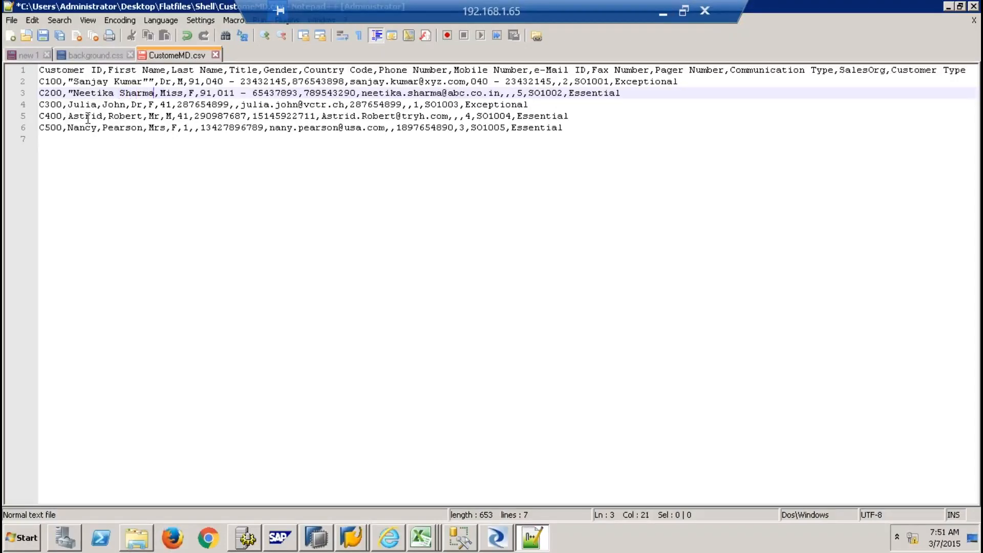
type("\"")
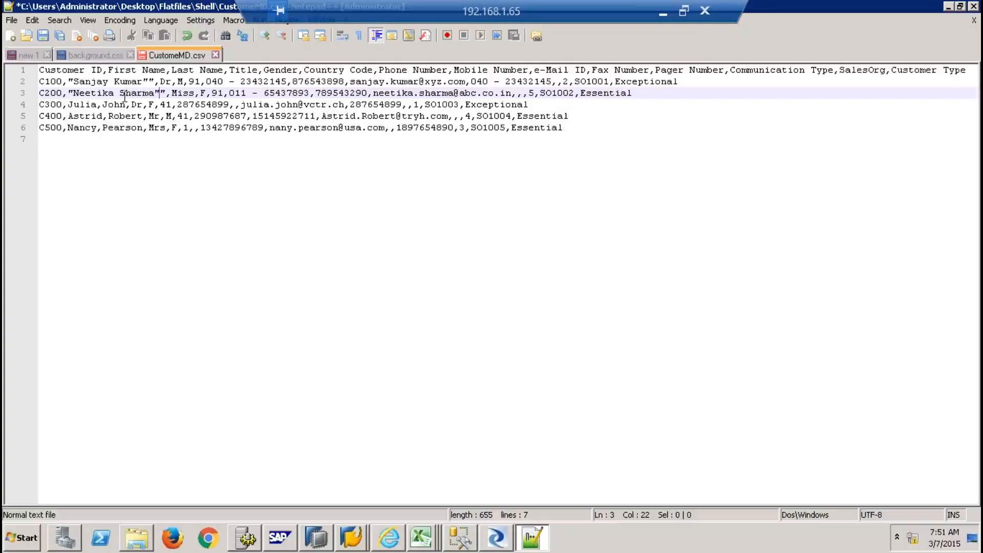
Remove doubled quotes on lines 2–3 and line 4's comma, then undo the edits
left_click(155, 81)
key("BackSpace")
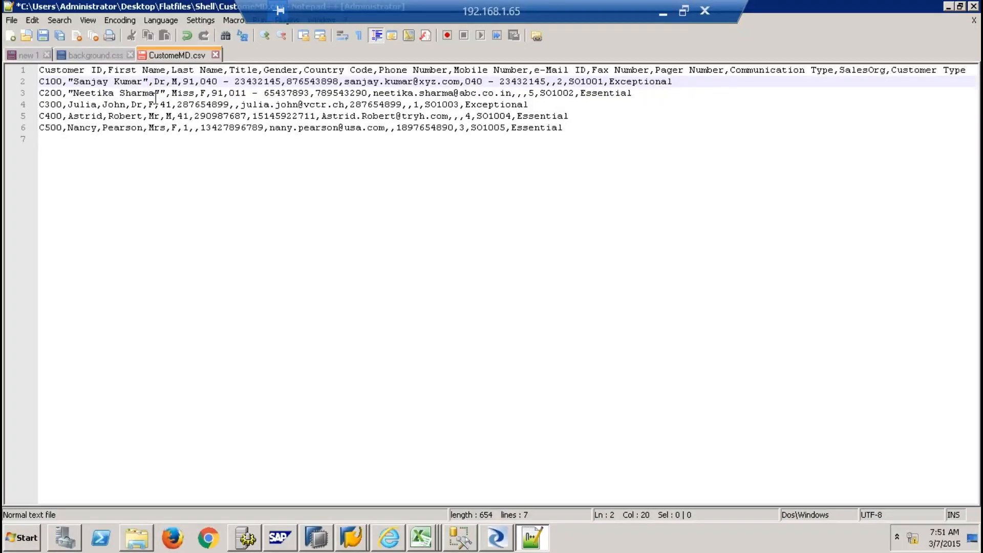
left_click(164, 96)
key("BackSpace")
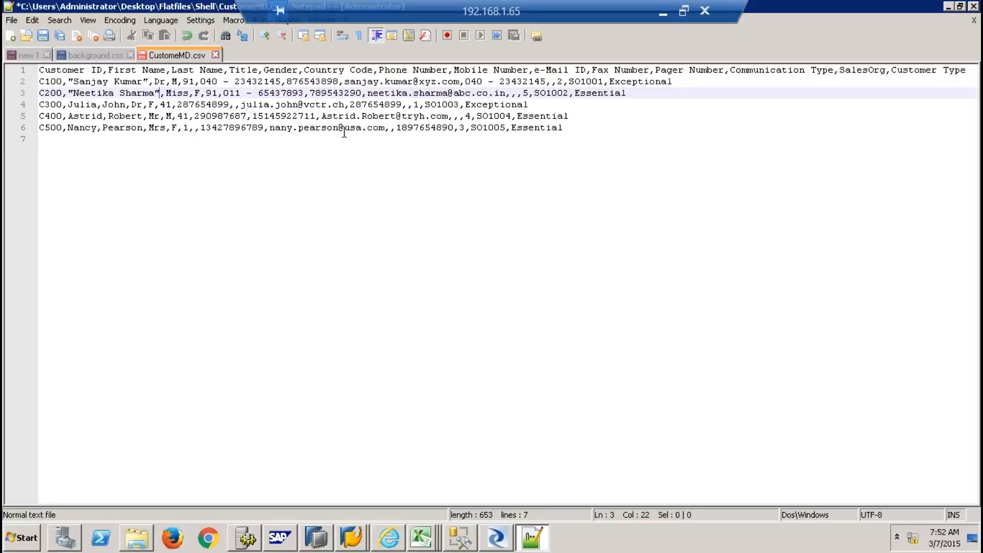
key("BackSpace")
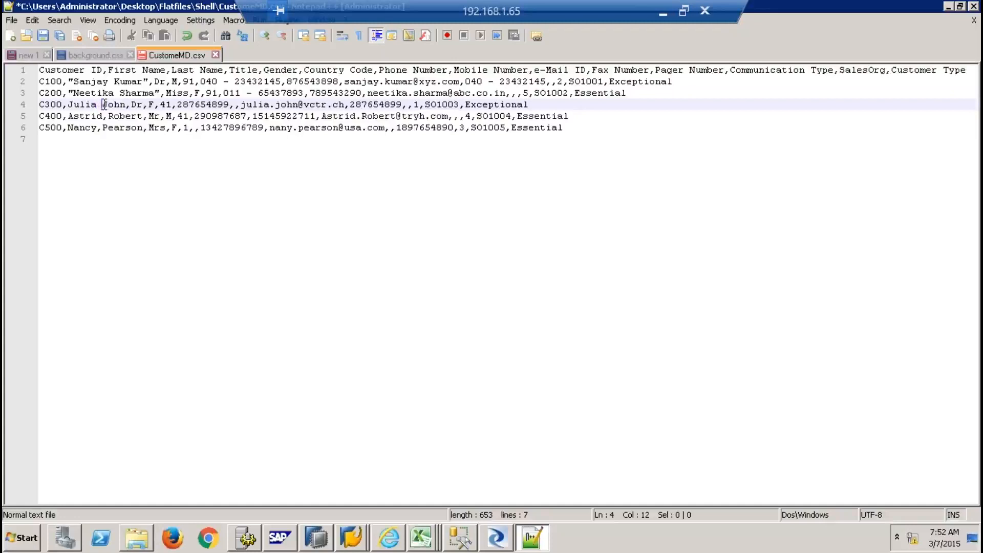
key("ctrl+z")
key("ctrl+z")
key("ctrl+z")
key("ctrl+z")
key("ctrl+z")
key("ctrl+z")
key("ctrl+z")
key("ctrl+z")
key("ctrl+z")
key("ctrl+z")
key("ctrl+z")
key("ctrl+z")
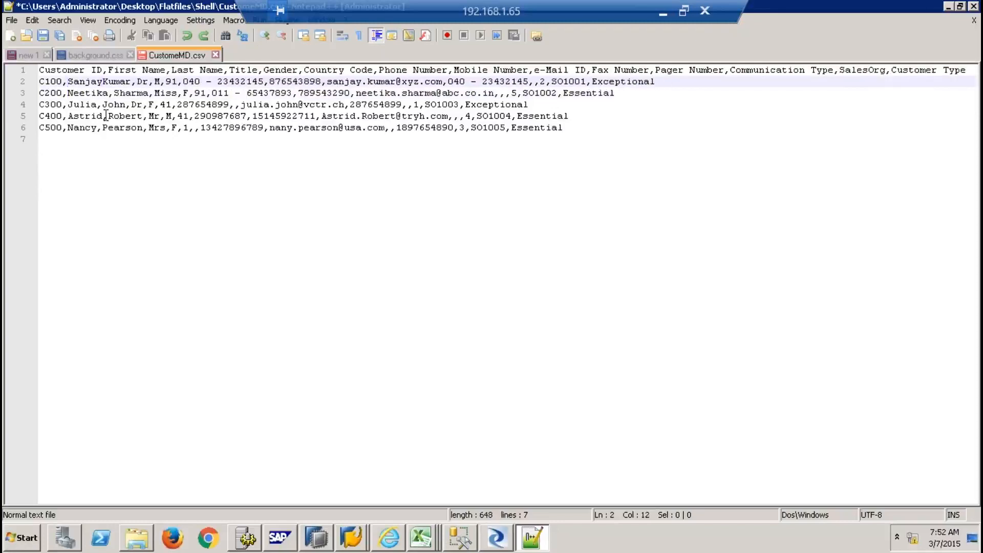
key("ctrl+z")
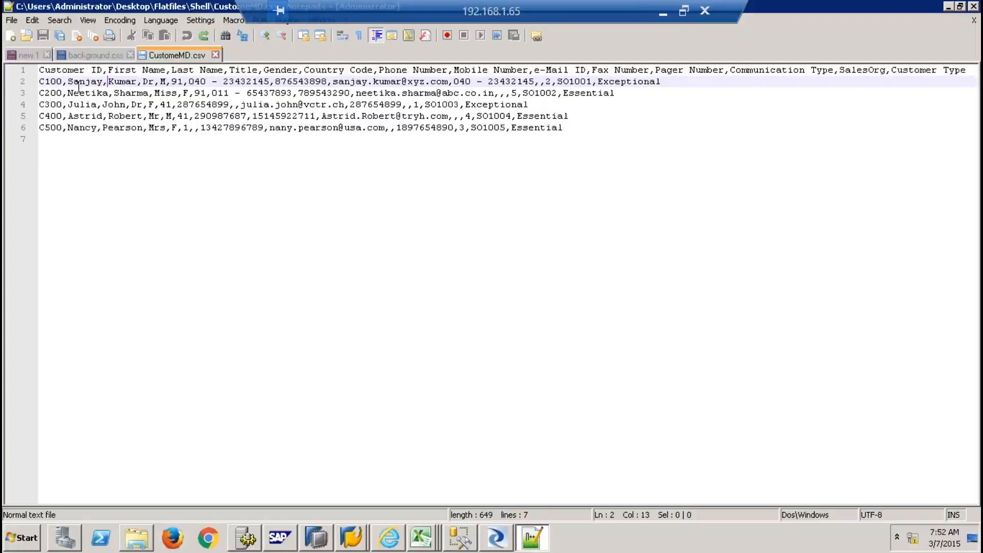
Remove the spaces from the CustomerID, FirstName, LastName, CountryCode and PhoneNumber headers
left_click(92, 71)
key("BackSpace")
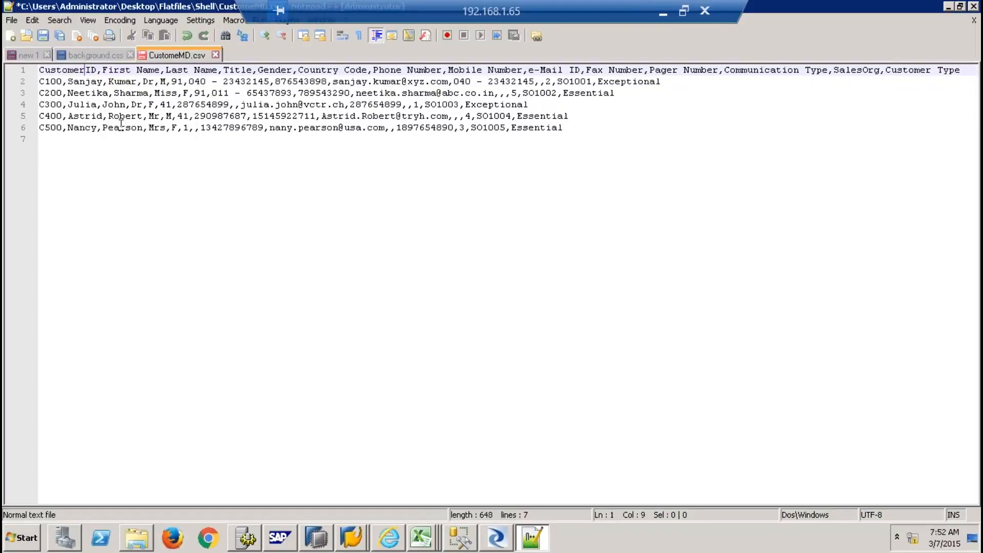
left_click(136, 70)
key("BackSpace")
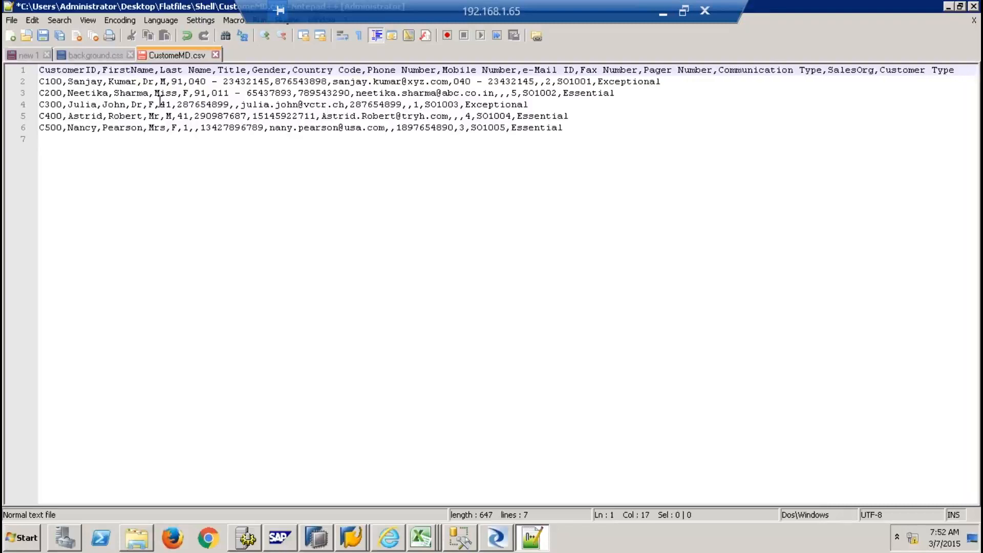
left_click(188, 73)
key("BackSpace")
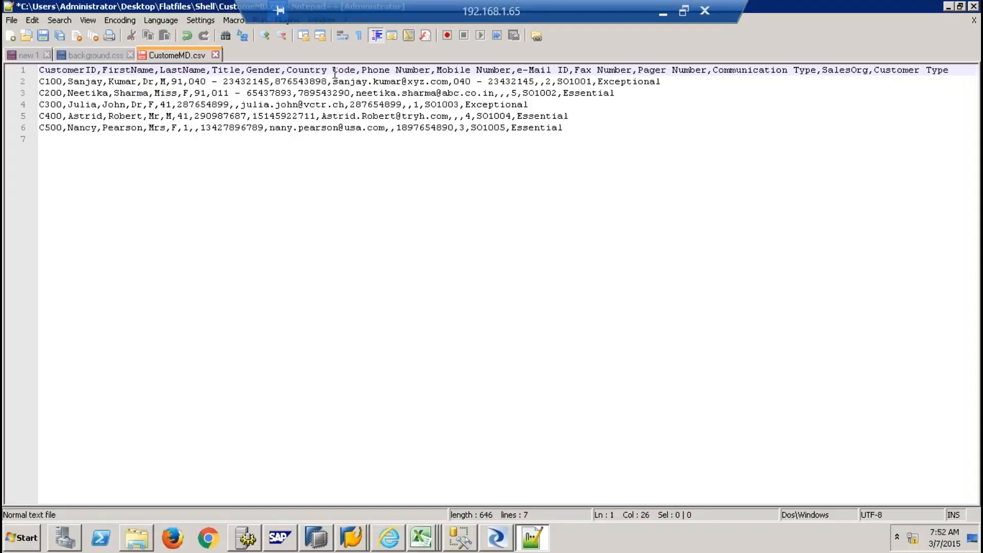
key("BackSpace")
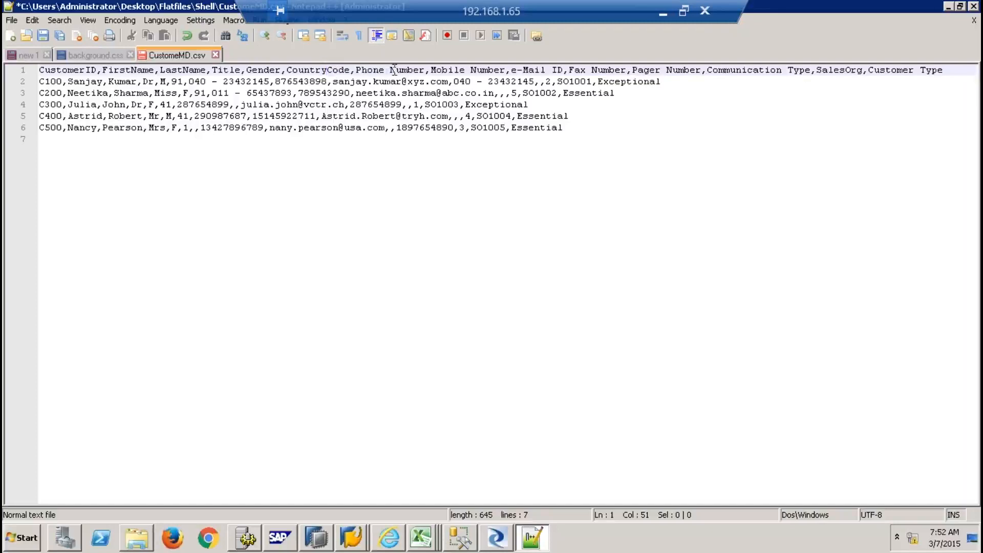
key("BackSpace")
Remove the spaces from the MobileNumber through CustomerType headers, then save and close CustomeMD.csv
left_click(465, 70)
key("BackSpace")
left_click(540, 72)
key("BackSpace")
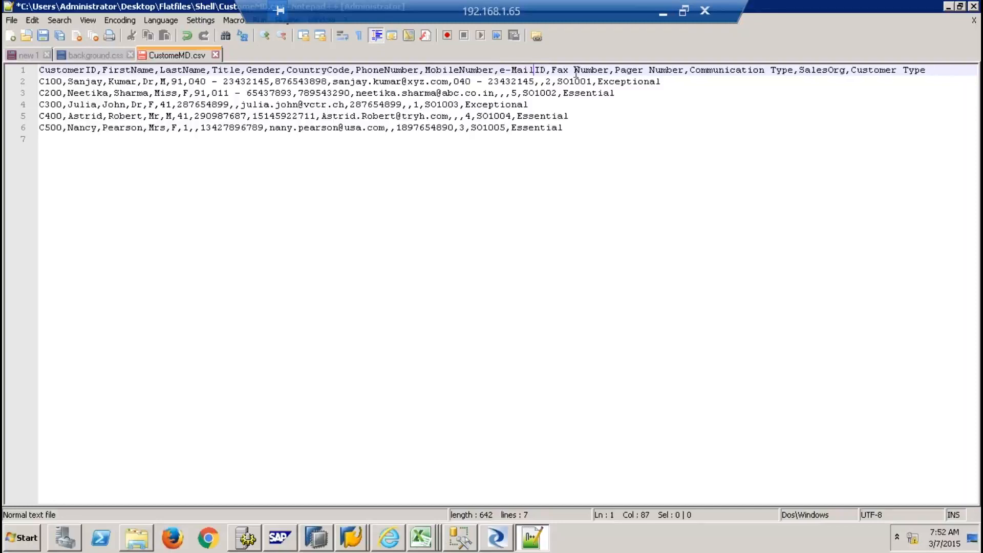
key("BackSpace")
left_click(643, 71)
key("BackSpace")
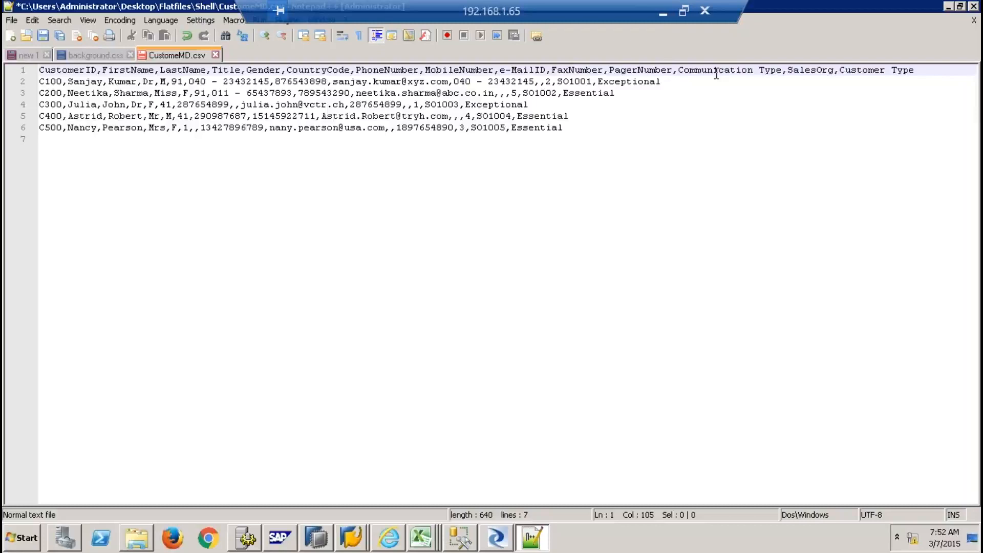
left_click(763, 72)
key("Left")
key("BackSpace")
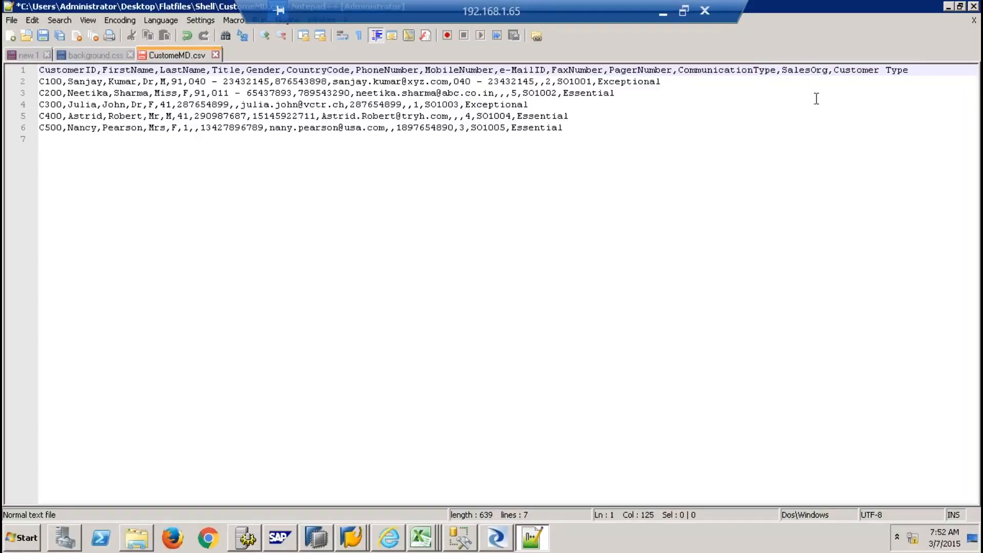
key("BackSpace")
left_click(39, 38)
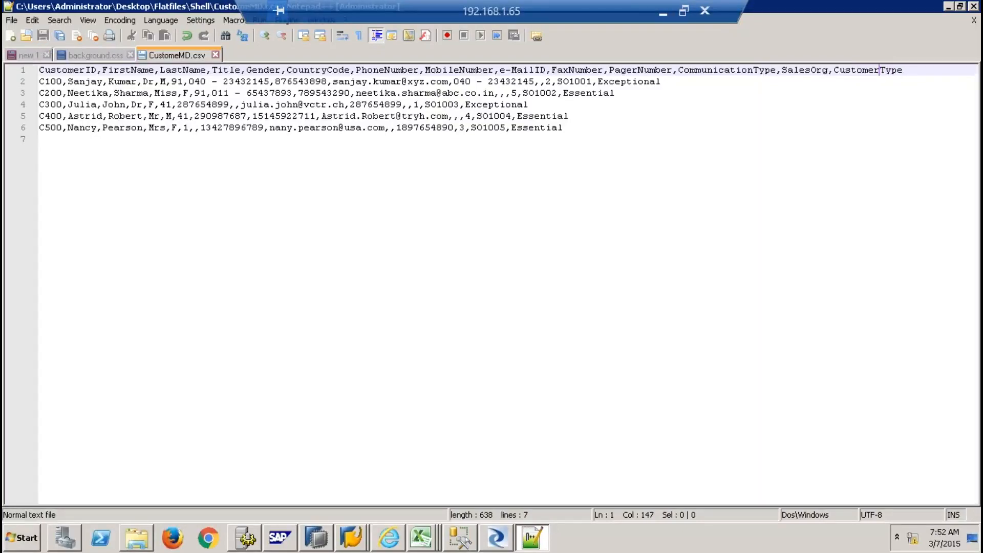
left_click(217, 52)
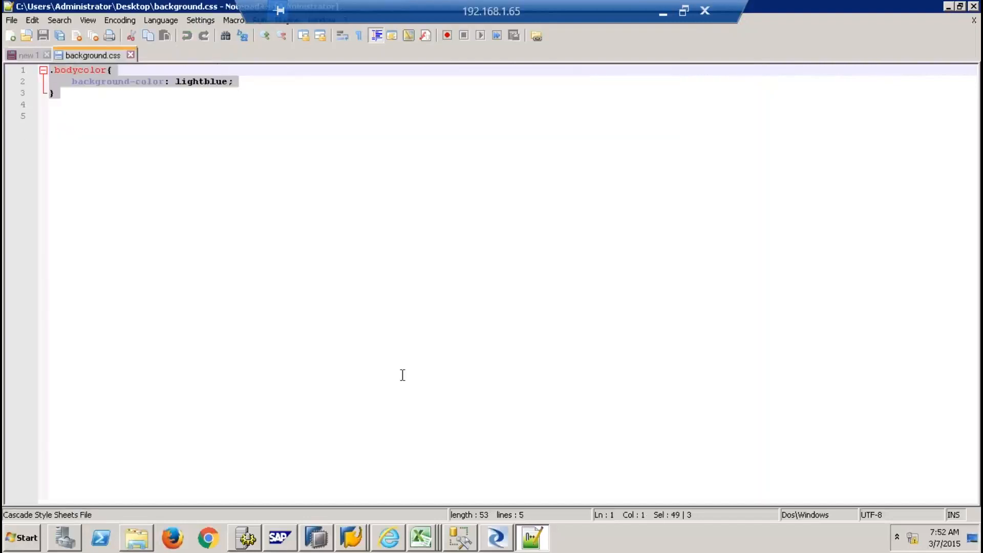
Return to Designer and look over the CustomerMDNew file format's settings
left_click(496, 539)
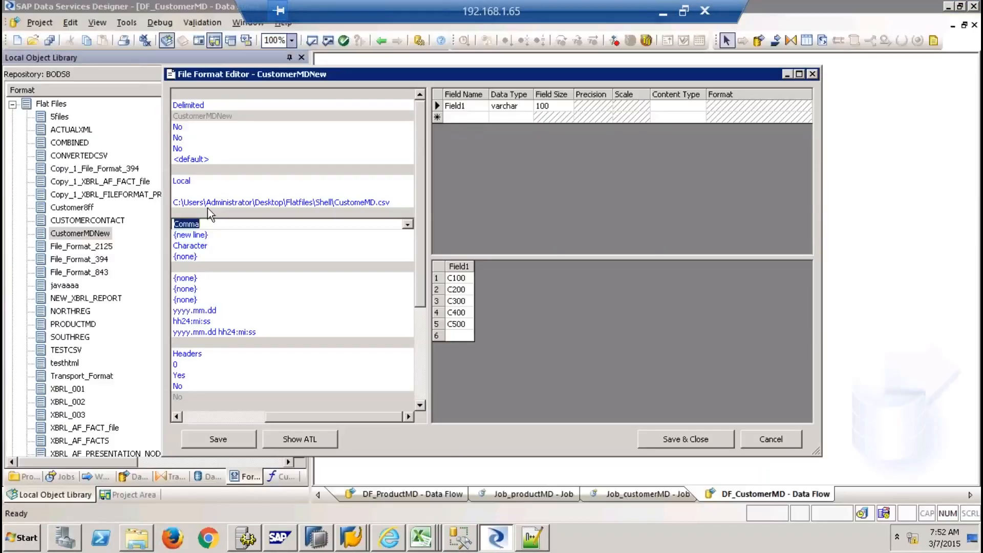
left_click(202, 417)
left_click(181, 201)
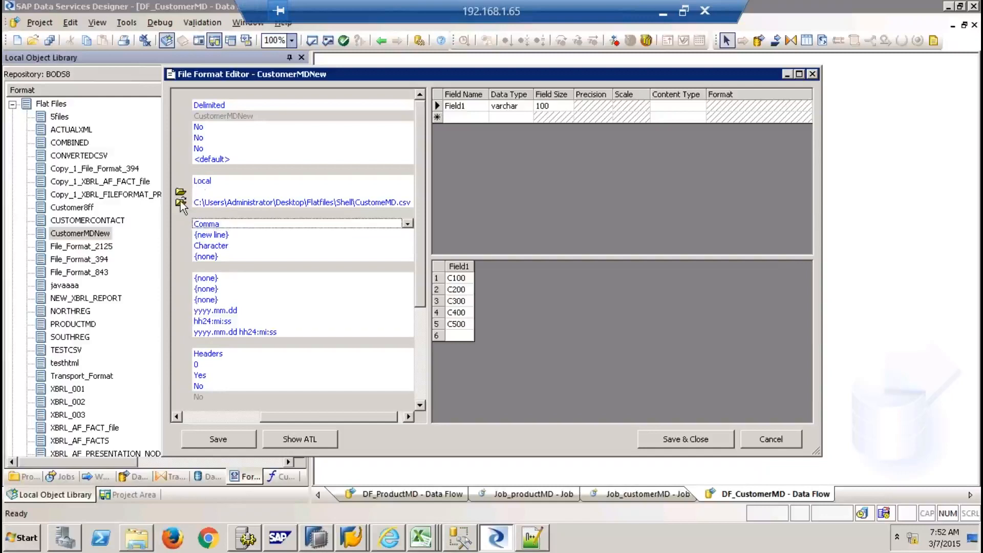
left_click(313, 233)
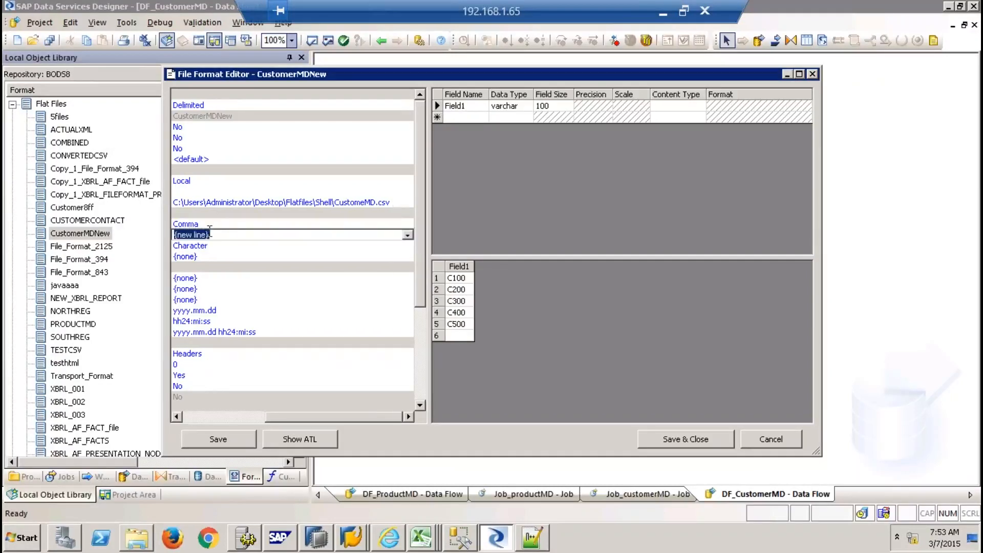
left_click(208, 417)
Reload the edited CustomeMD file using the All Files filter, then cancel the editor without saving
left_click(177, 203)
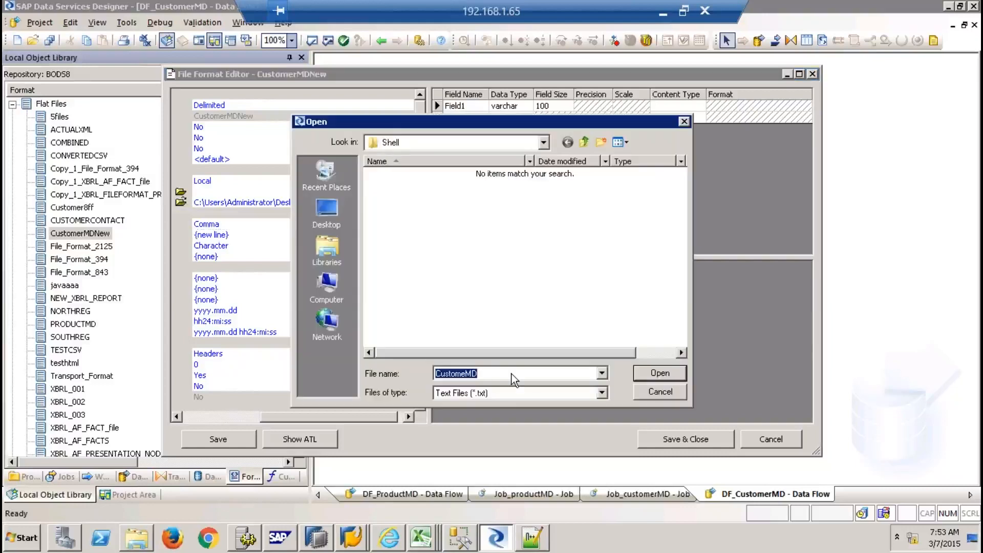
left_click(502, 394)
left_click(475, 414)
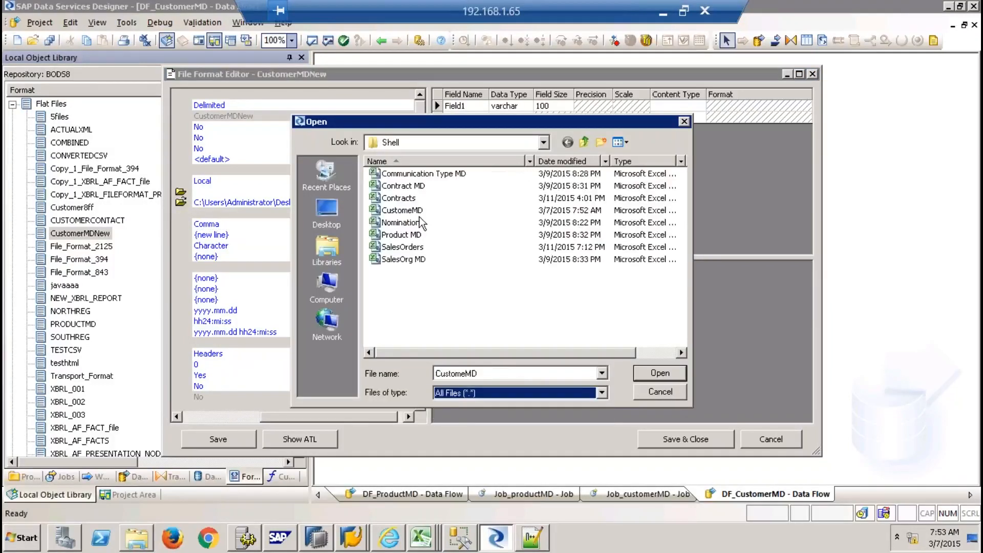
double_click(411, 211)
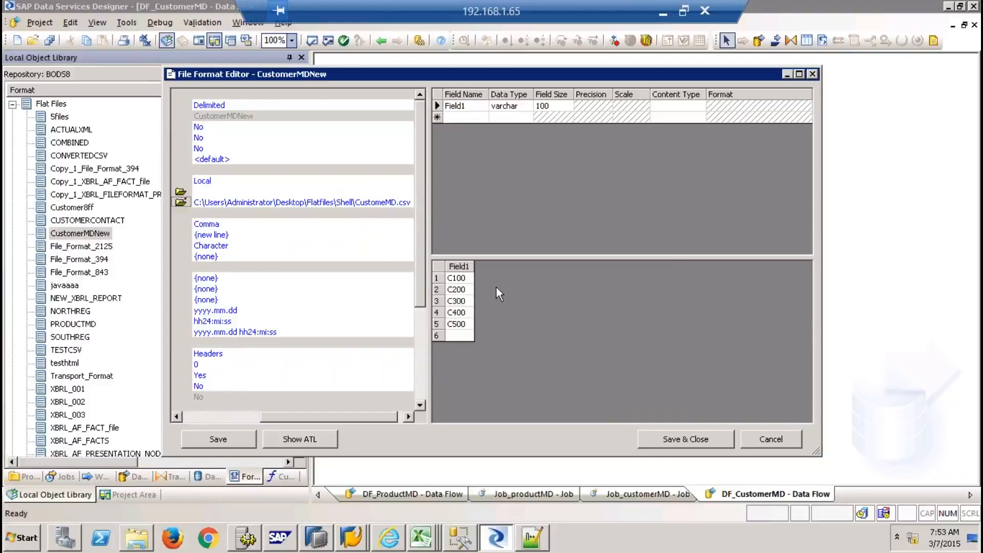
left_click(323, 256)
left_click(753, 437)
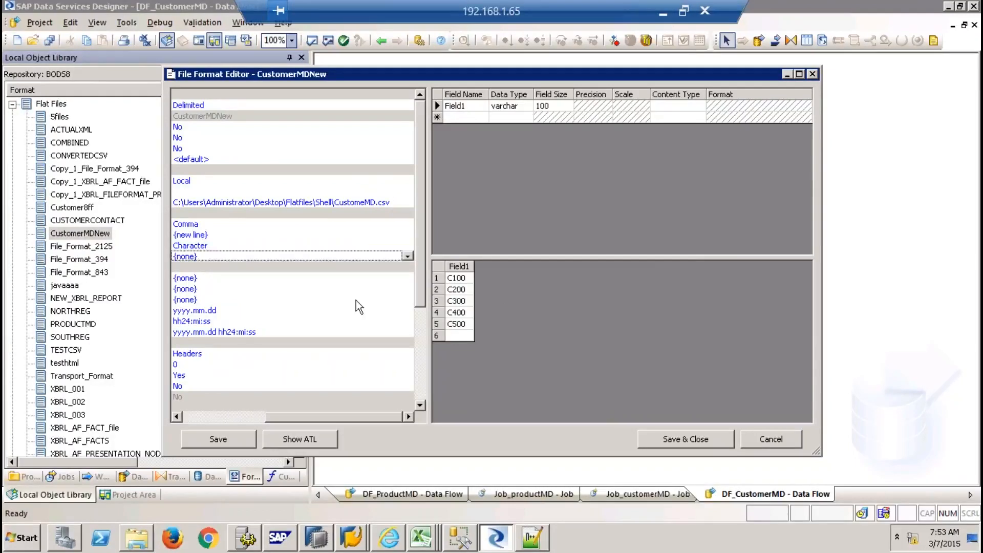
left_click(770, 438)
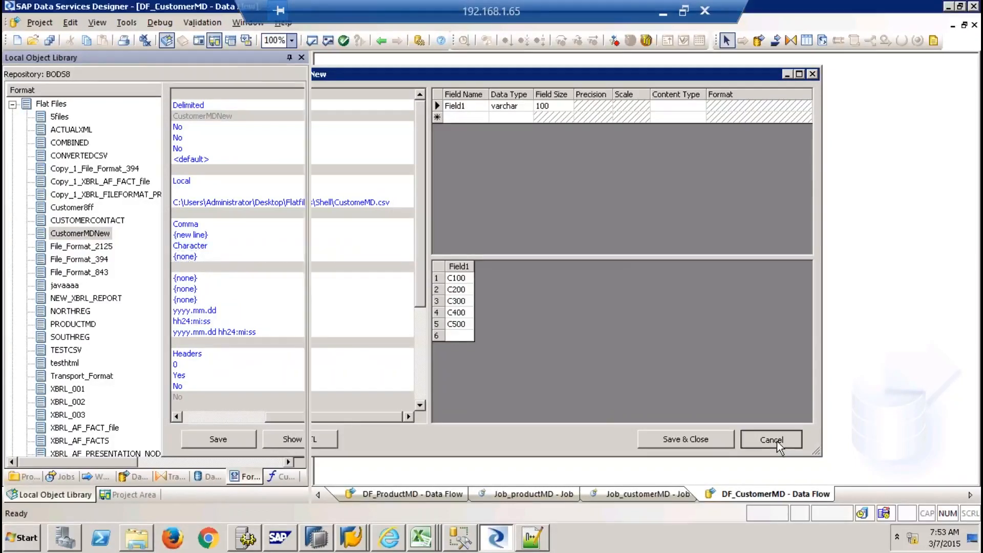
Create the newcustmd flat file format from the customer CSV, overwriting its schema
right_click(54, 105)
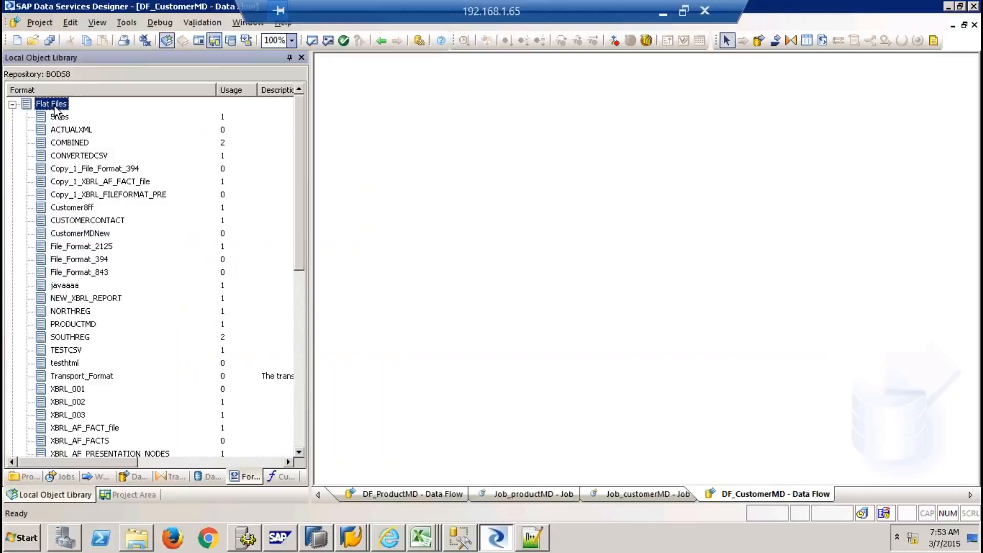
left_click(90, 148)
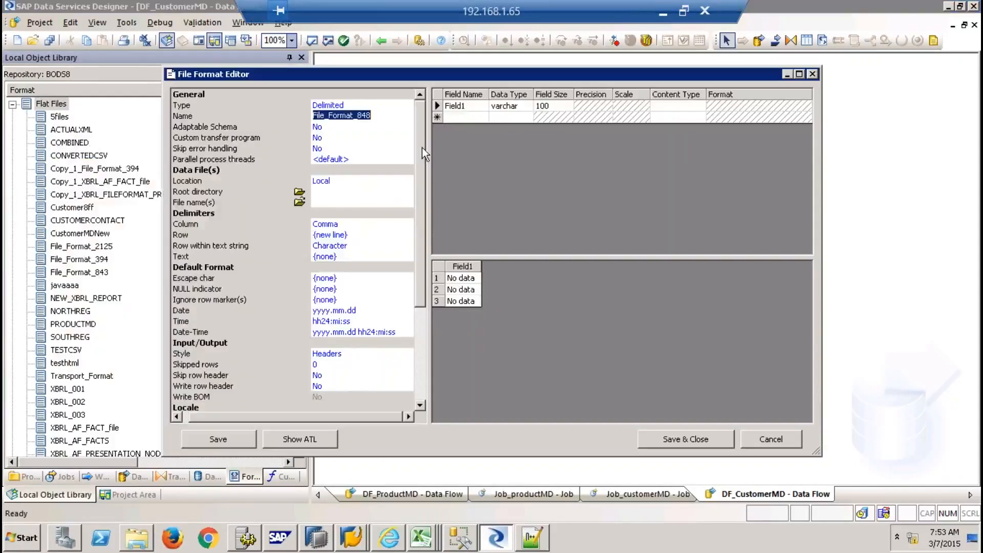
type("newcustmd")
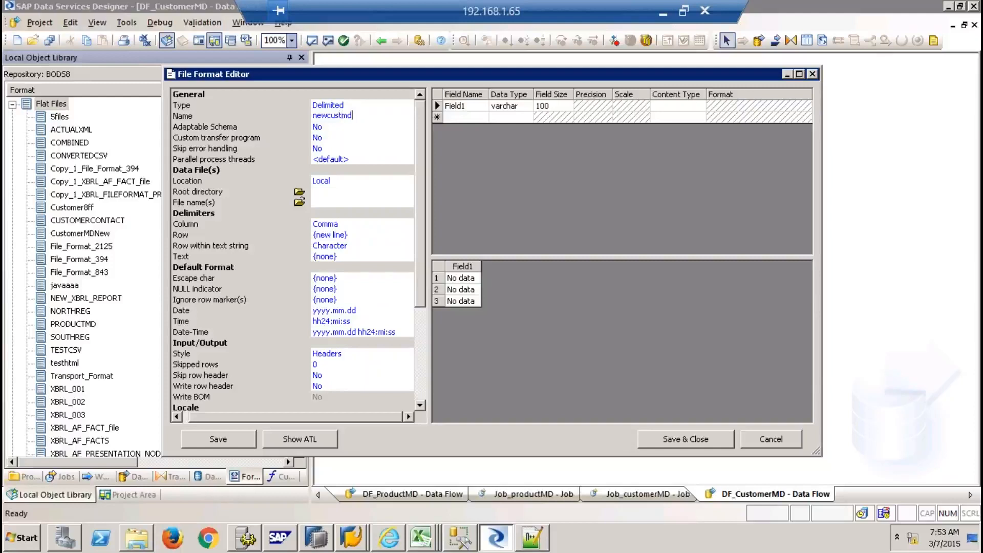
left_click(299, 202)
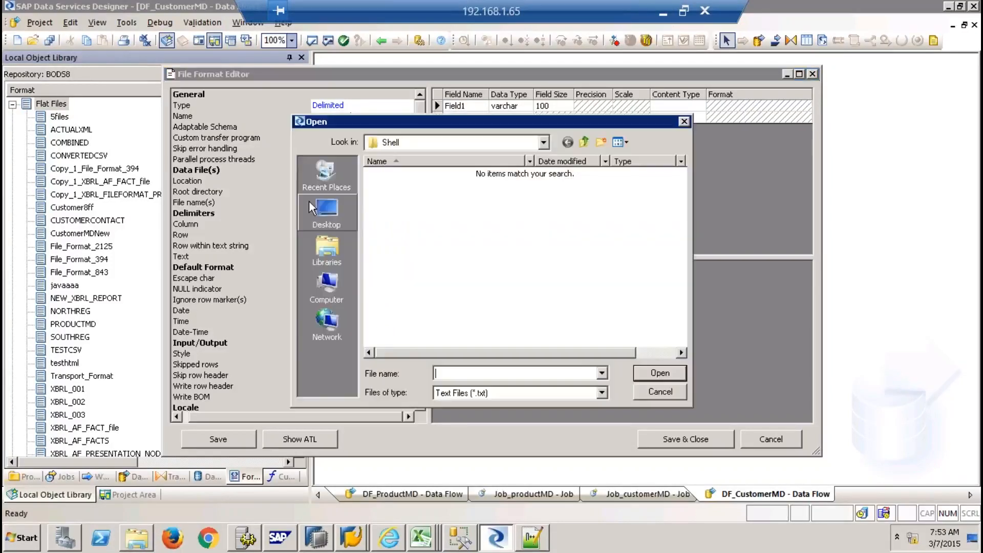
left_click(486, 394)
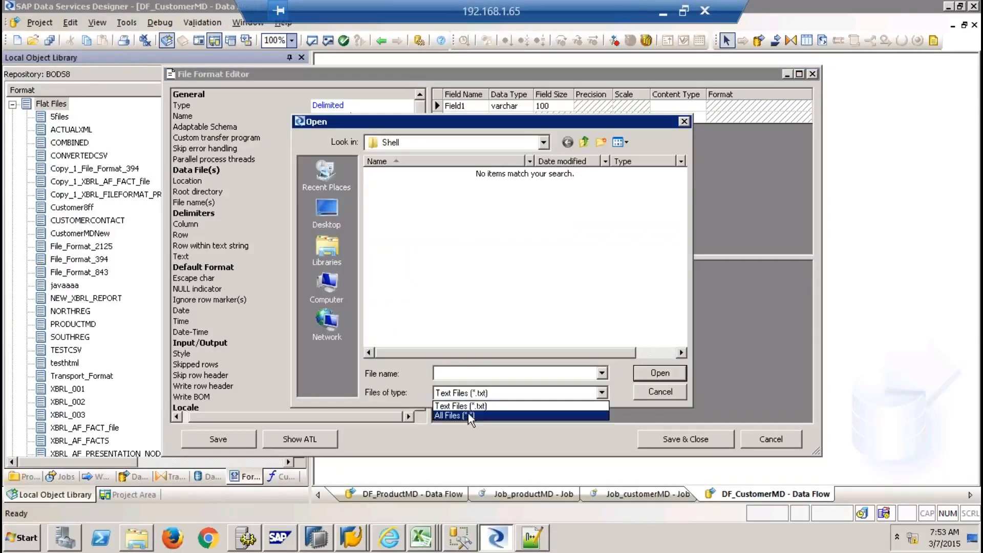
left_click(468, 415)
double_click(403, 215)
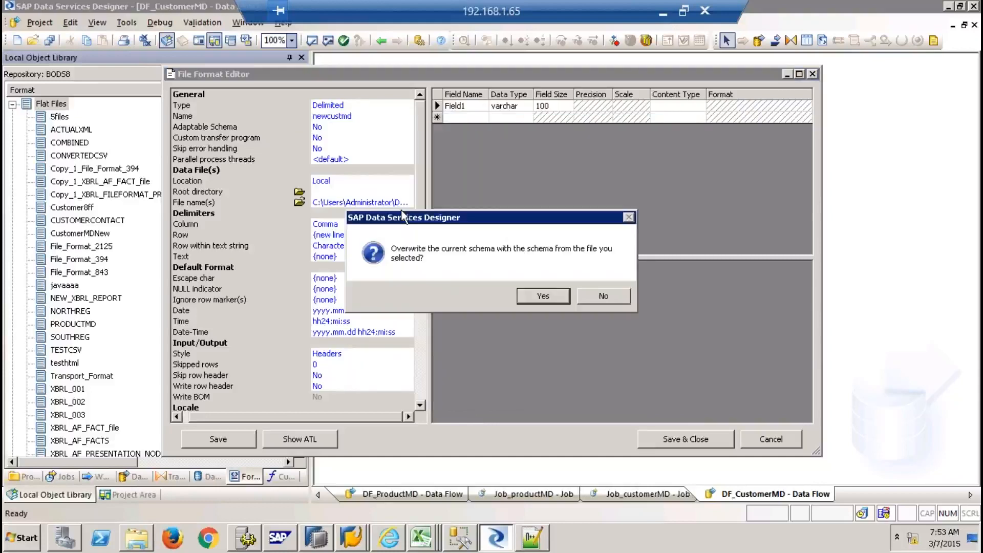
left_click(552, 294)
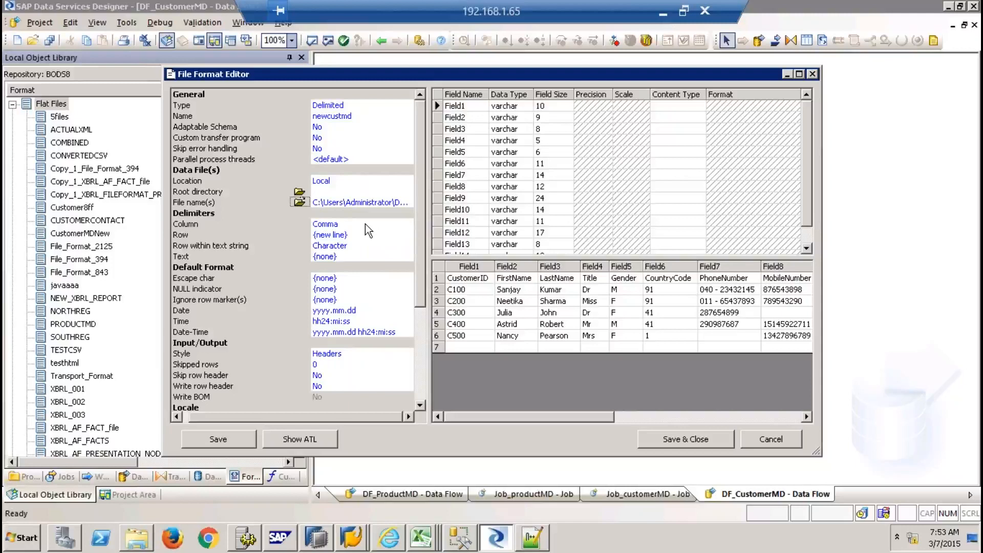
Set Skip row header to Yes so fields take the header names, then save newcustmd
left_click(351, 377)
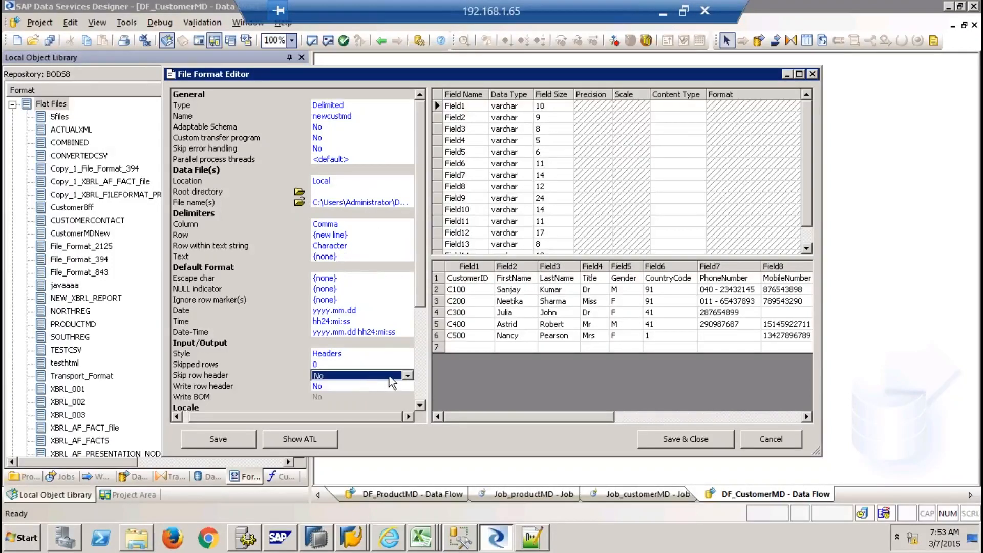
left_click(407, 376)
left_click(383, 387)
key("Return")
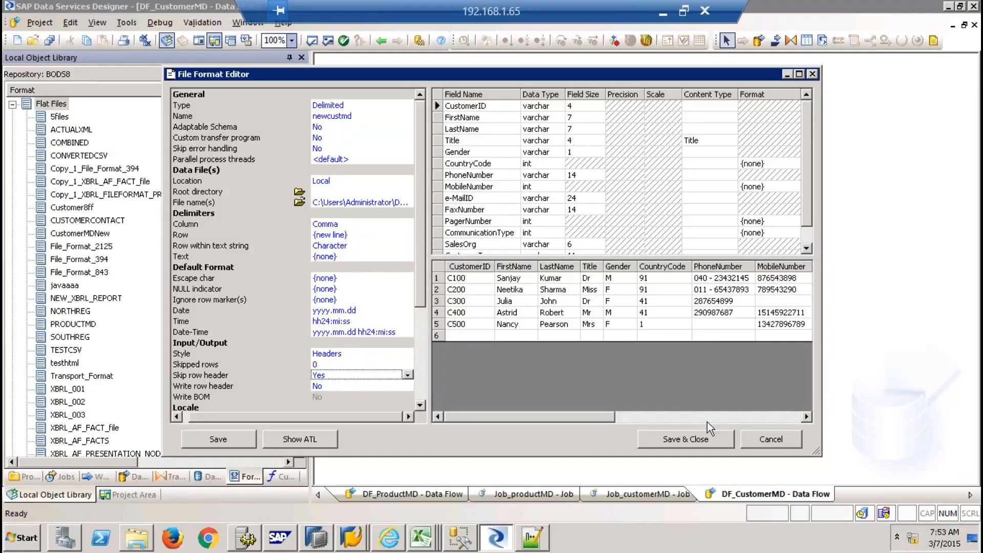
left_click(687, 441)
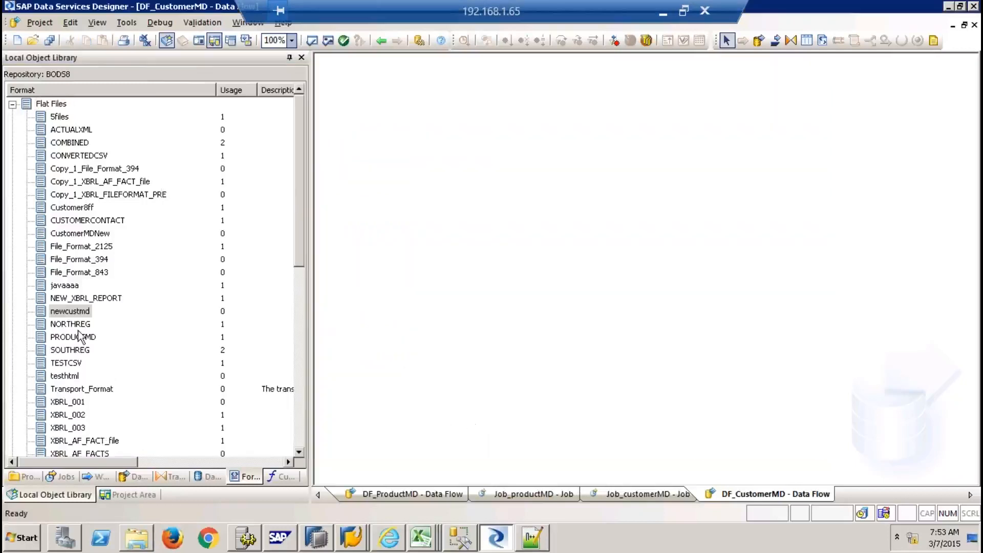
Add newcustmd as the data flow source and connect it to a new Query transform
left_click_drag(69, 311, 394, 159)
left_click(423, 165)
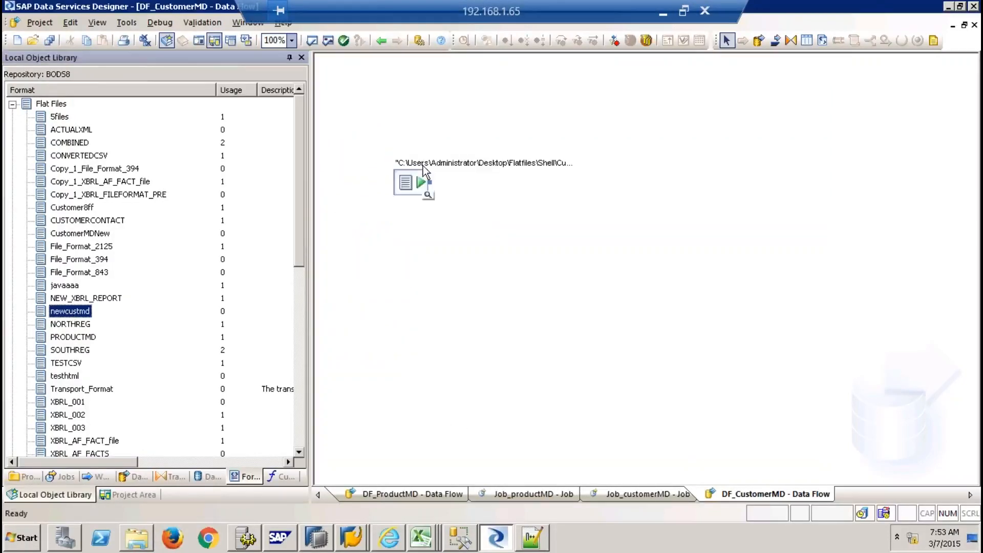
left_click(791, 41)
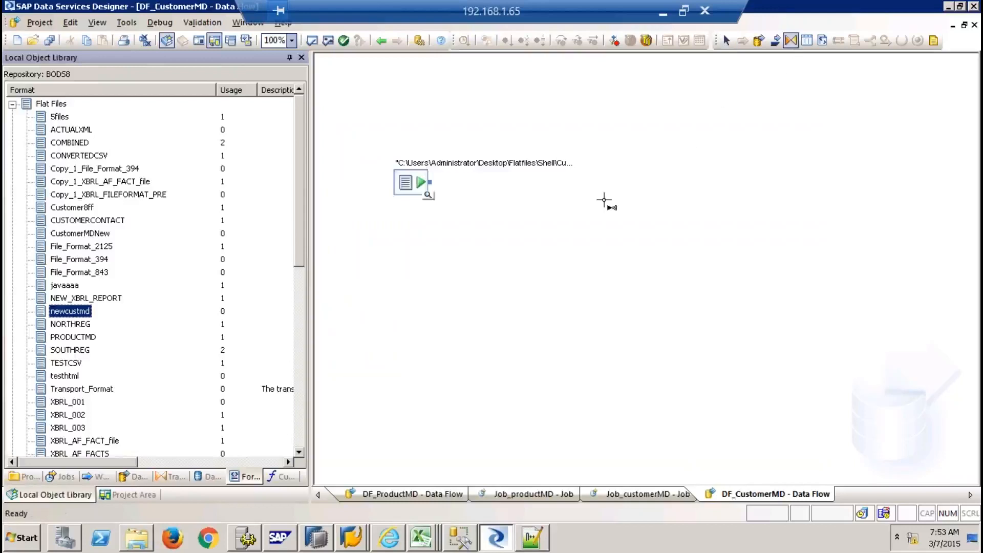
left_click(609, 202)
left_click_drag(434, 183, 613, 224)
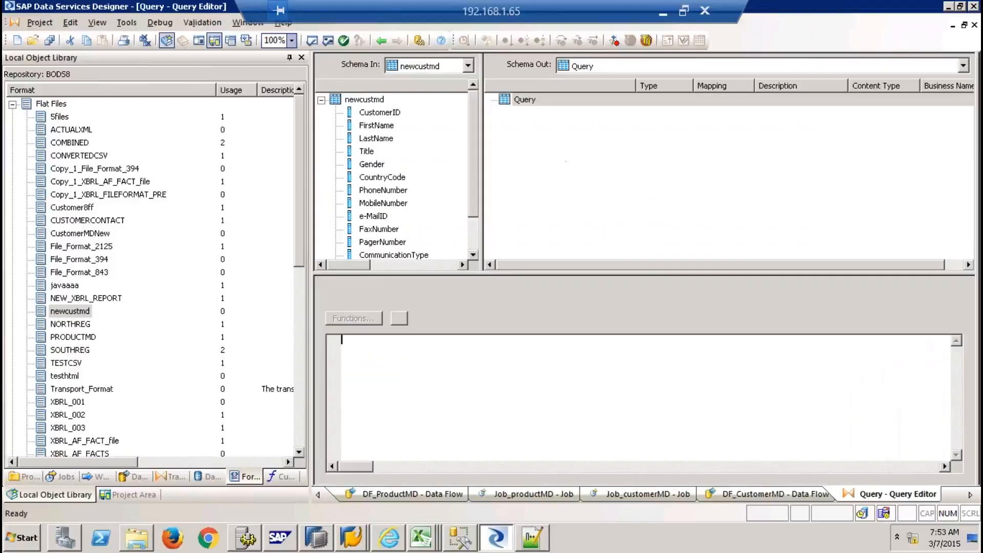
Map all input columns to the Query output and make CustomerID the primary key
left_click(391, 112)
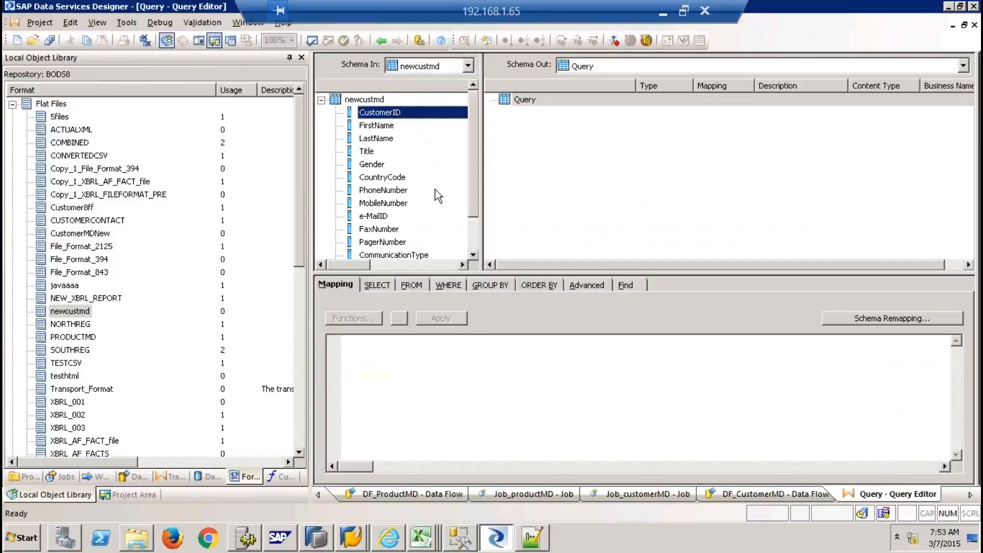
left_click(472, 234)
left_click(364, 244, "shift")
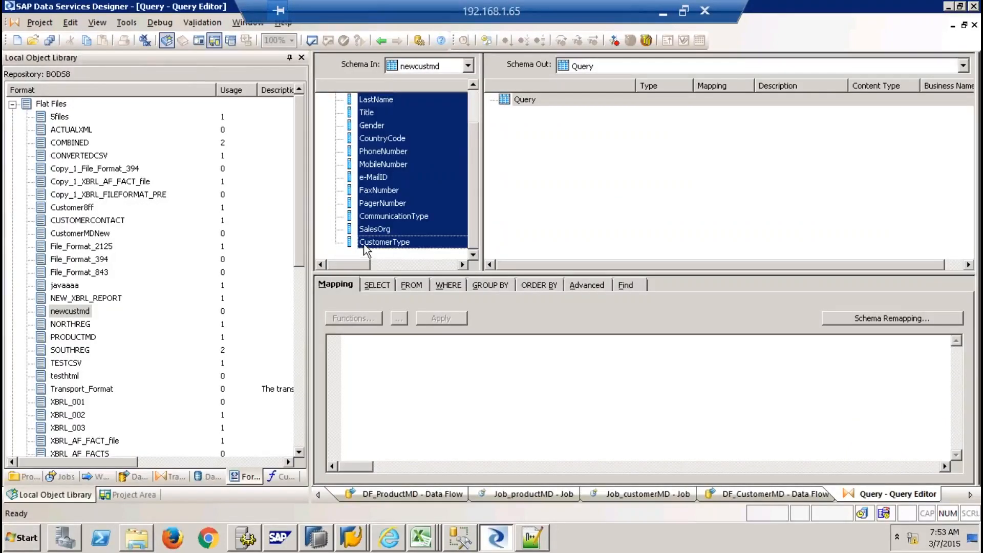
left_click_drag(373, 229, 519, 100)
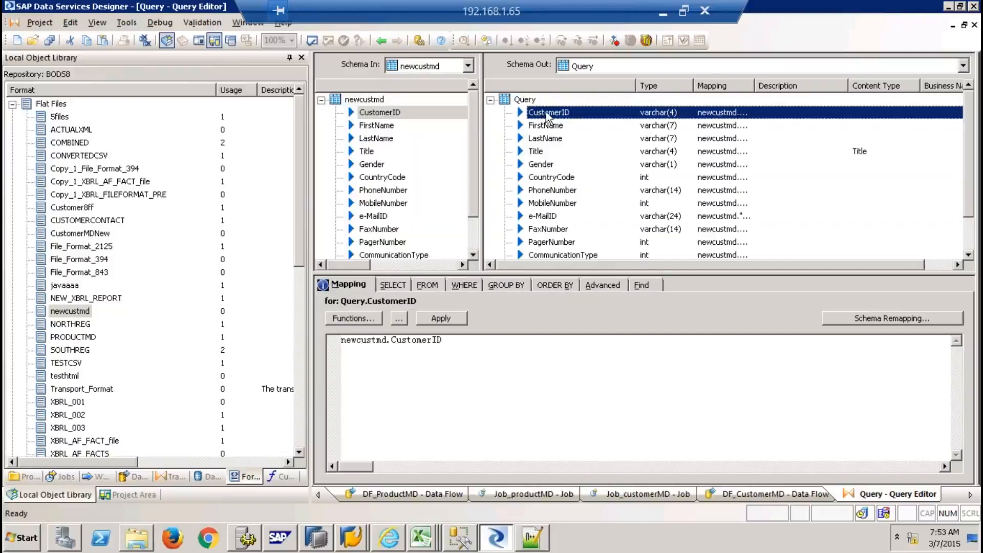
right_click(558, 112)
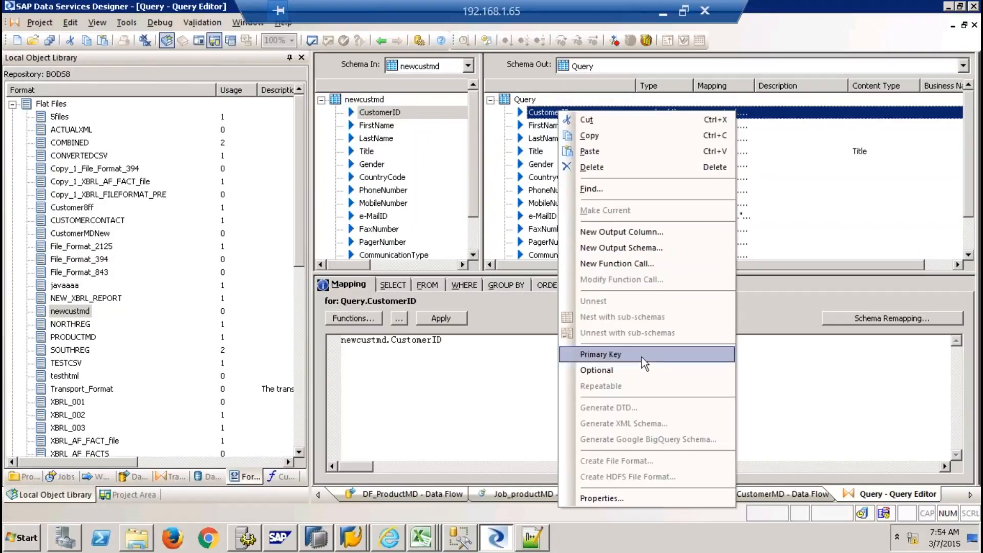
left_click(642, 355)
Create the CUSTOMERMD template table in NDS_HANA, owner 9QBEX, and connect the Query to it
left_click(974, 24)
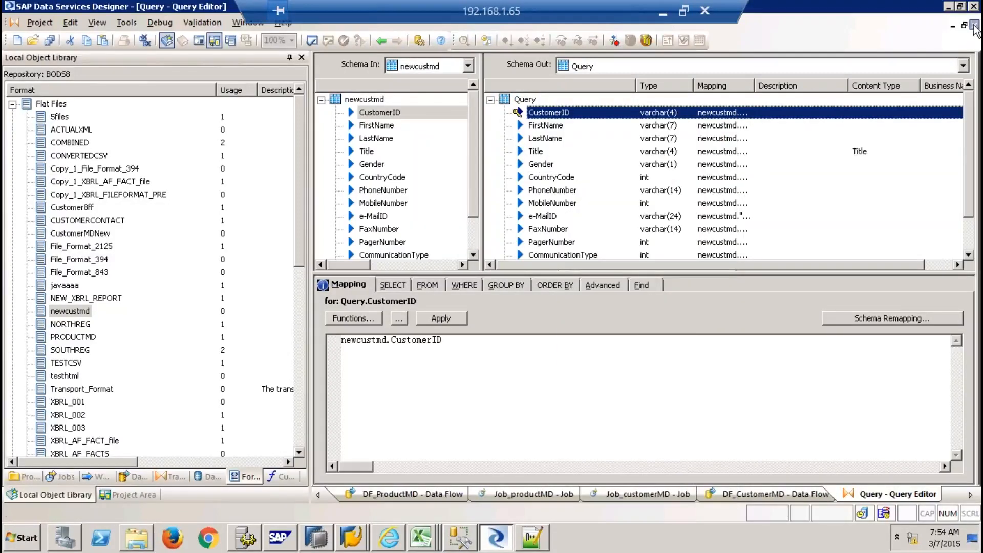
left_click(782, 236)
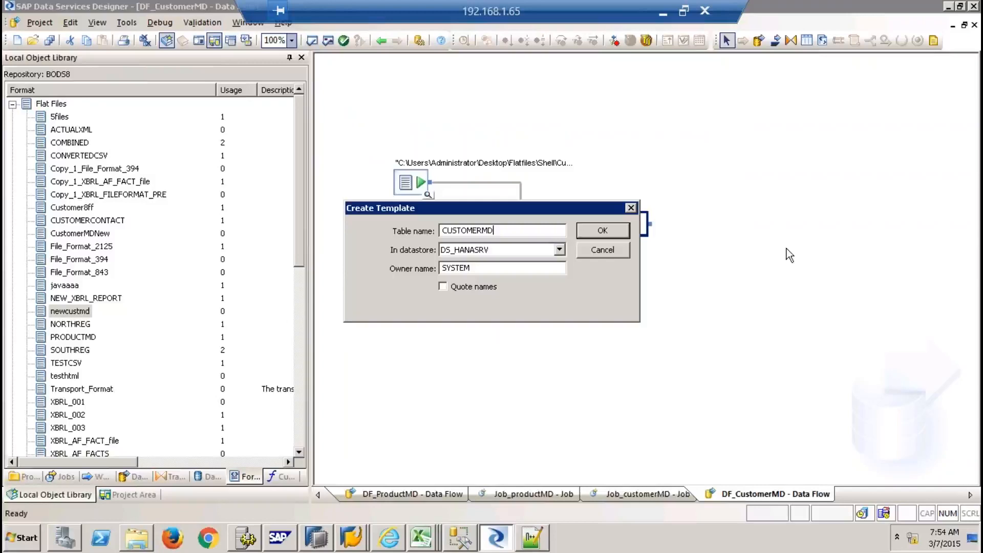
left_click(560, 250)
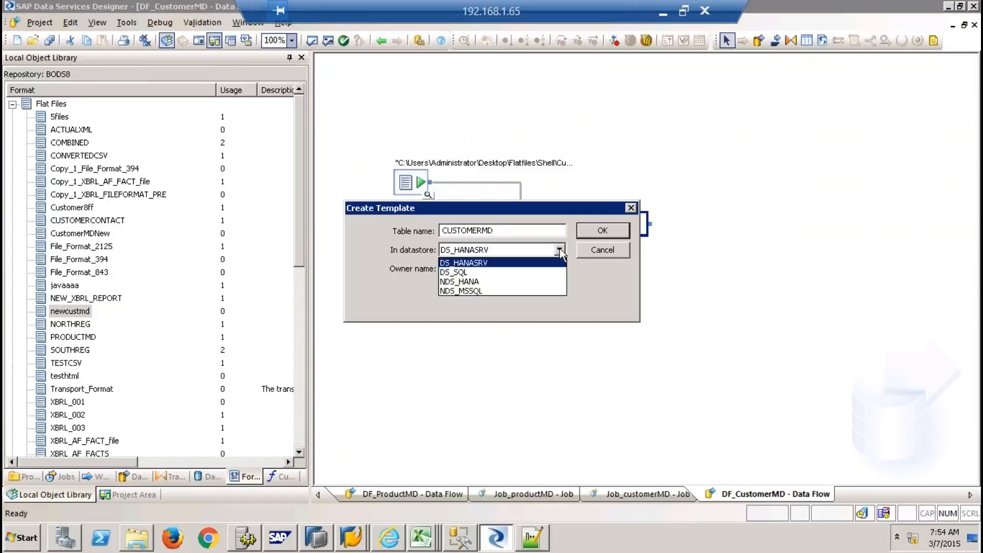
left_click(480, 281)
key("Tab")
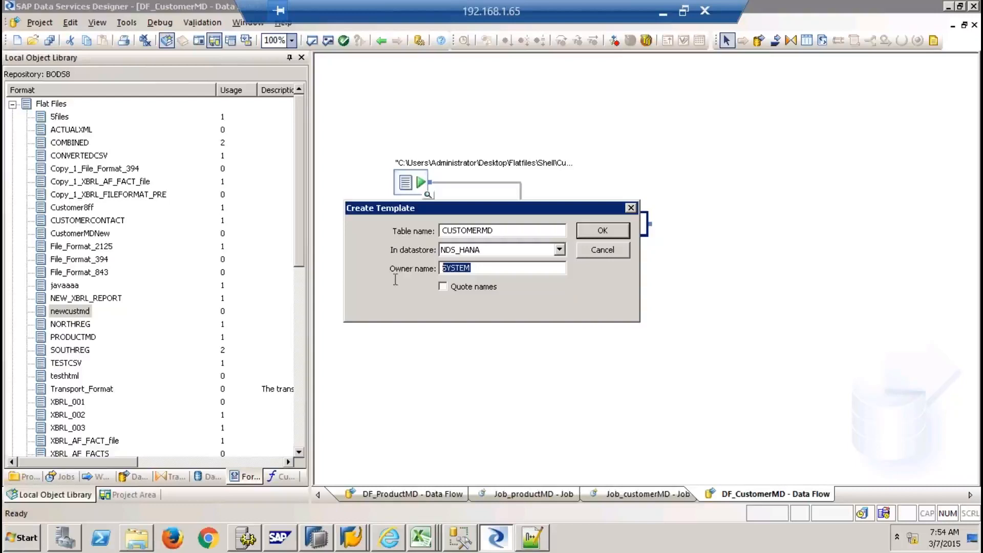
type("9QBEX")
left_click(594, 231)
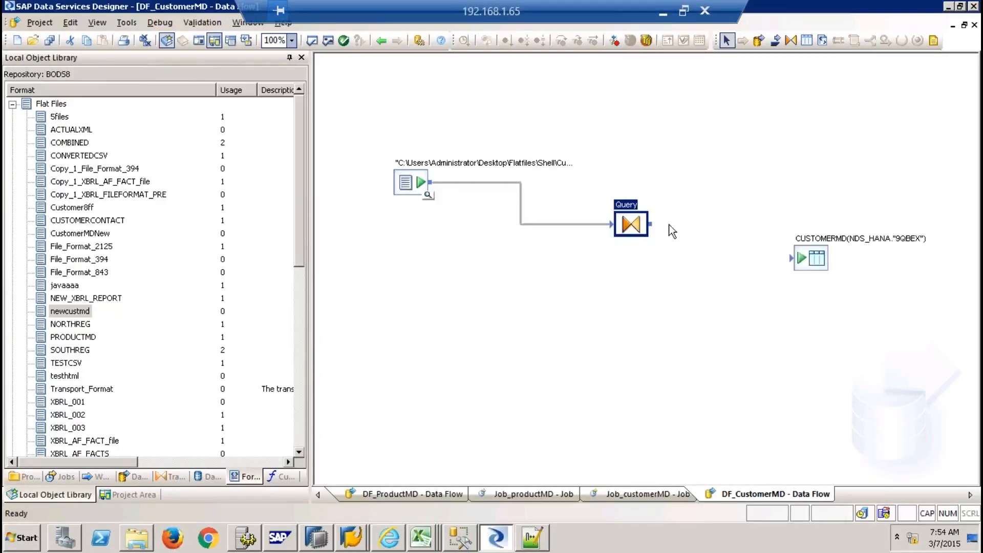
left_click_drag(658, 225, 797, 257)
left_click(135, 494)
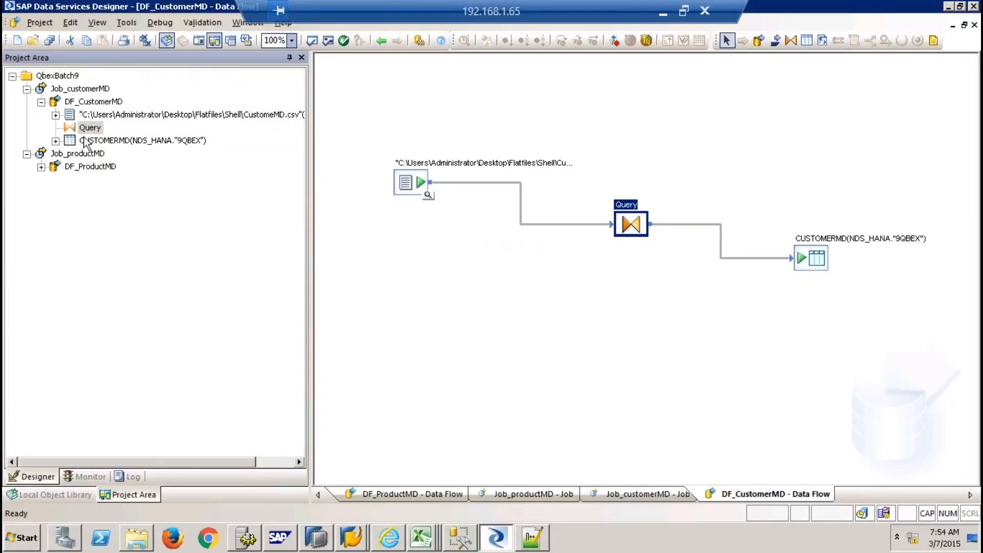
Execute Job_customerMD, saving all changes and keeping the default execution properties
left_click(76, 89)
right_click(76, 90)
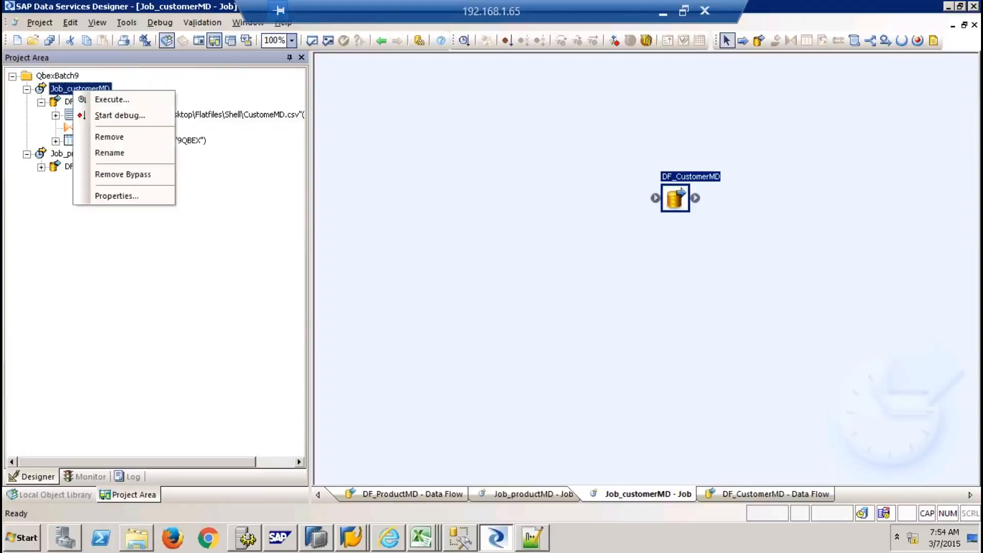
left_click(114, 102)
left_click(398, 342)
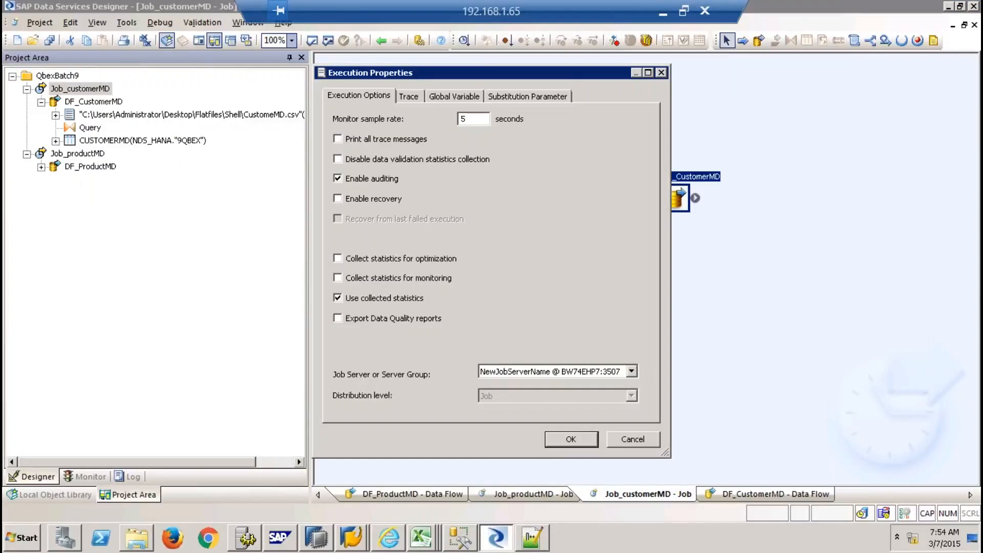
left_click(573, 436)
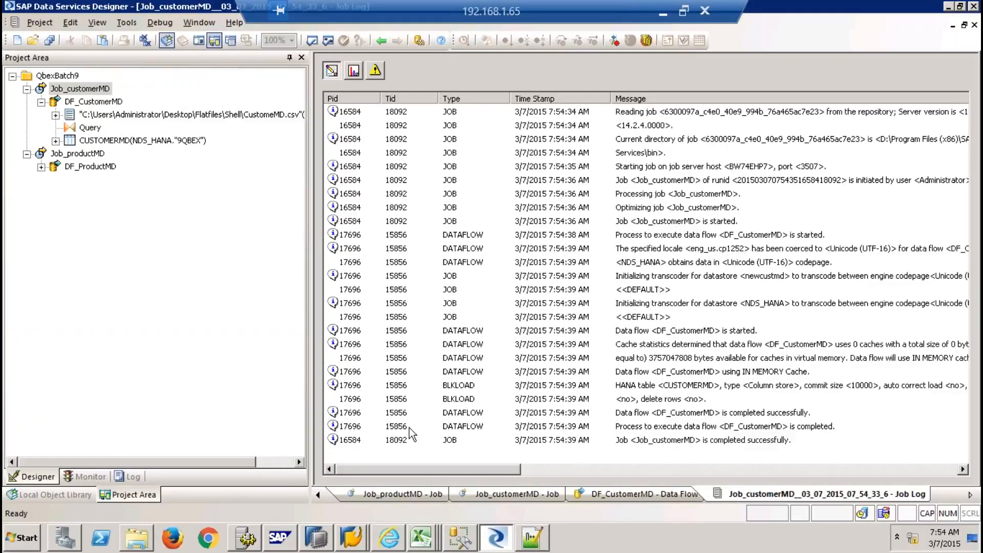
In HANA Studio, check the options for the 9QBEX Tables folder, schema and Catalog
left_click(319, 538)
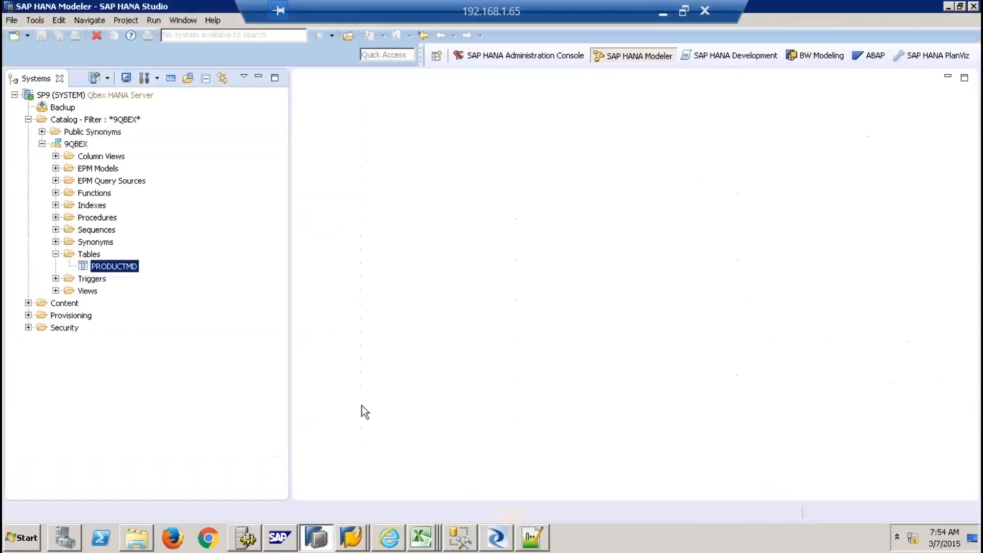
right_click(89, 254)
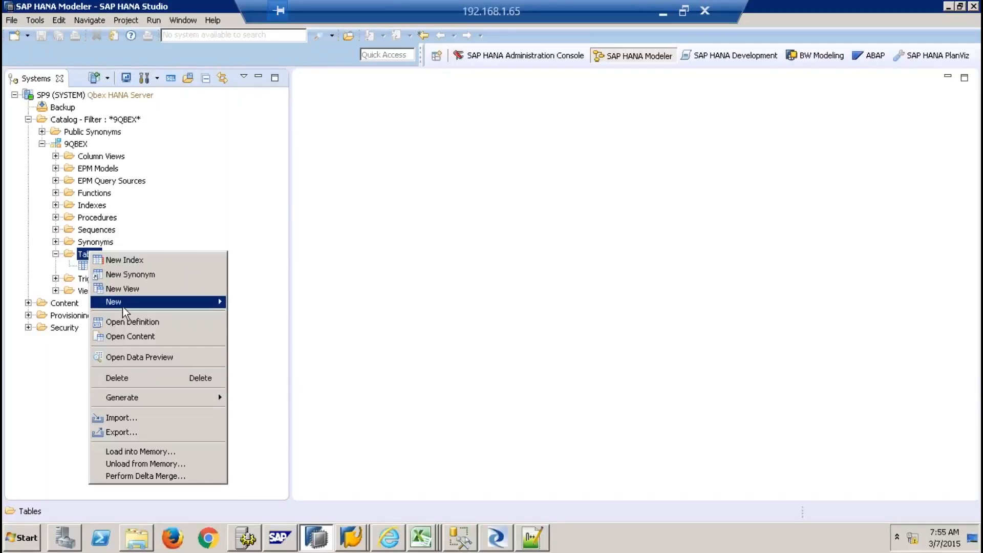
left_click(190, 202)
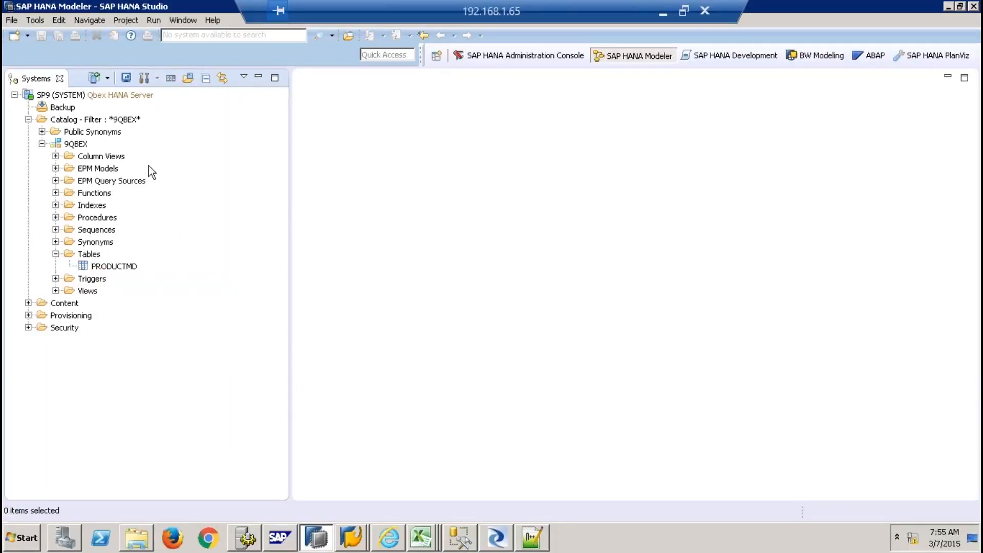
right_click(74, 145)
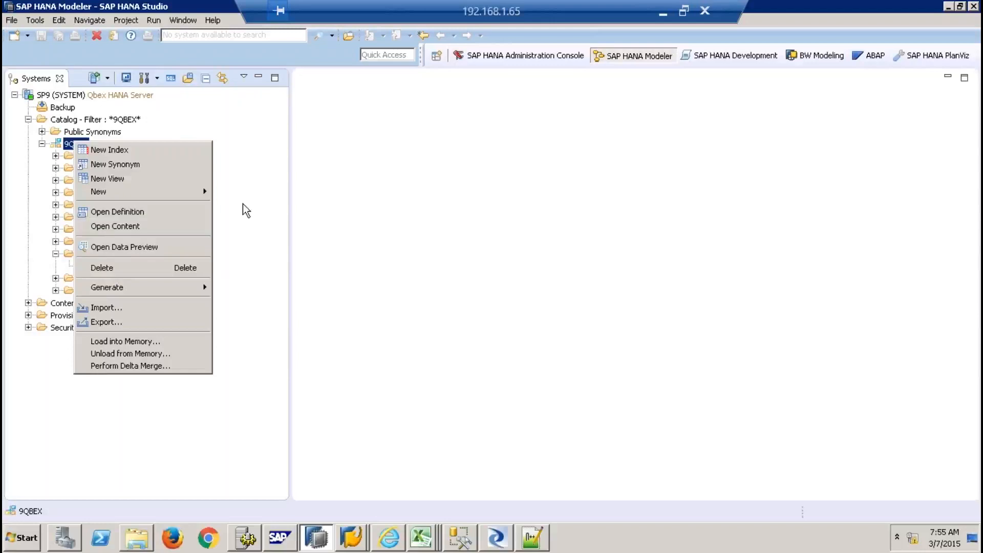
right_click(89, 121)
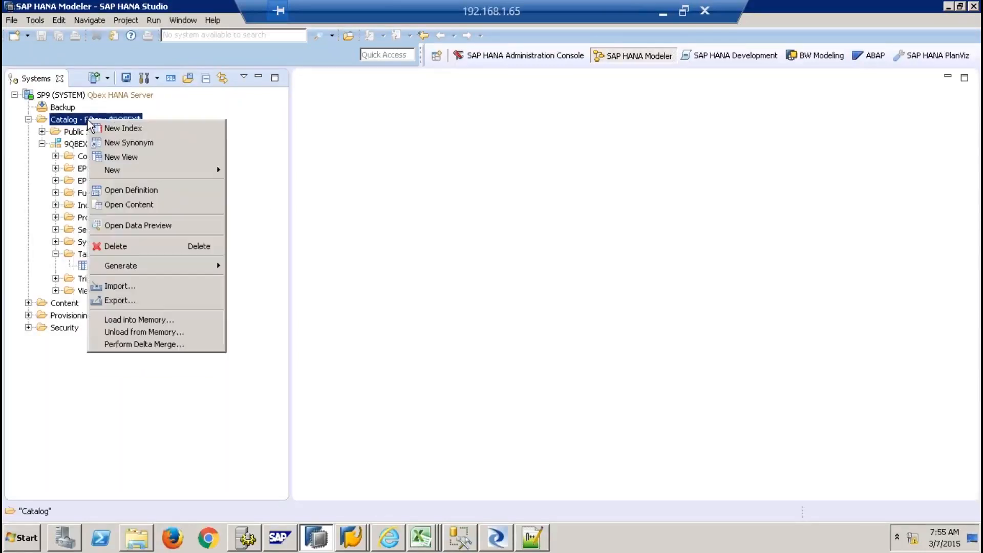
left_click(139, 441)
left_click(56, 254)
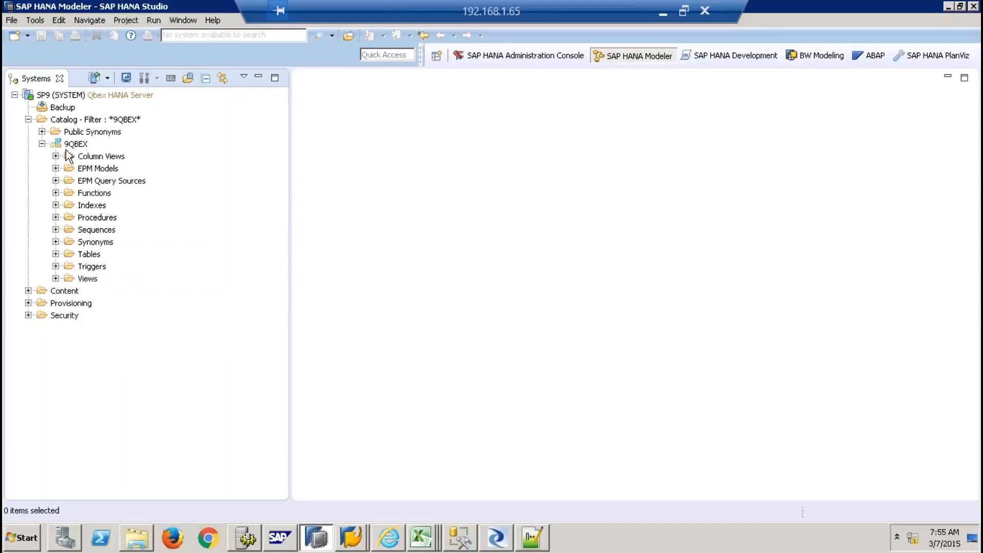
Re-expand the SP9 tree to 9QBEX Tables, which shows only PRODUCTMD, then exit HANA Studio
right_click(82, 93)
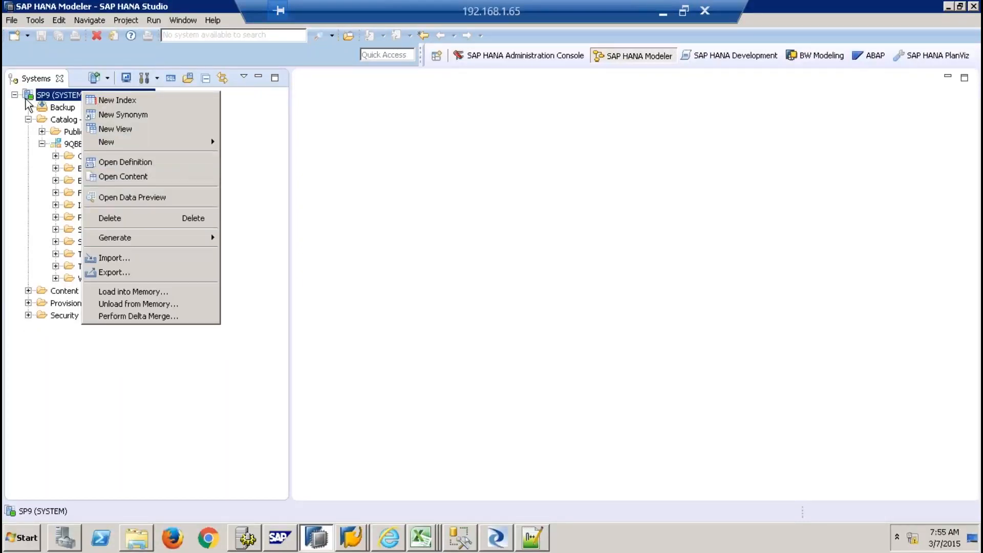
left_click(58, 96)
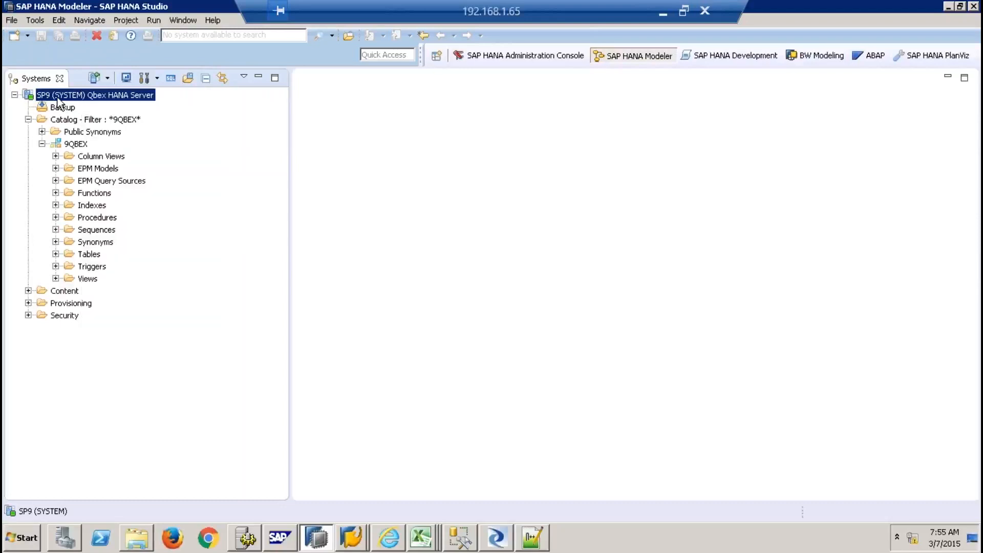
right_click(58, 98)
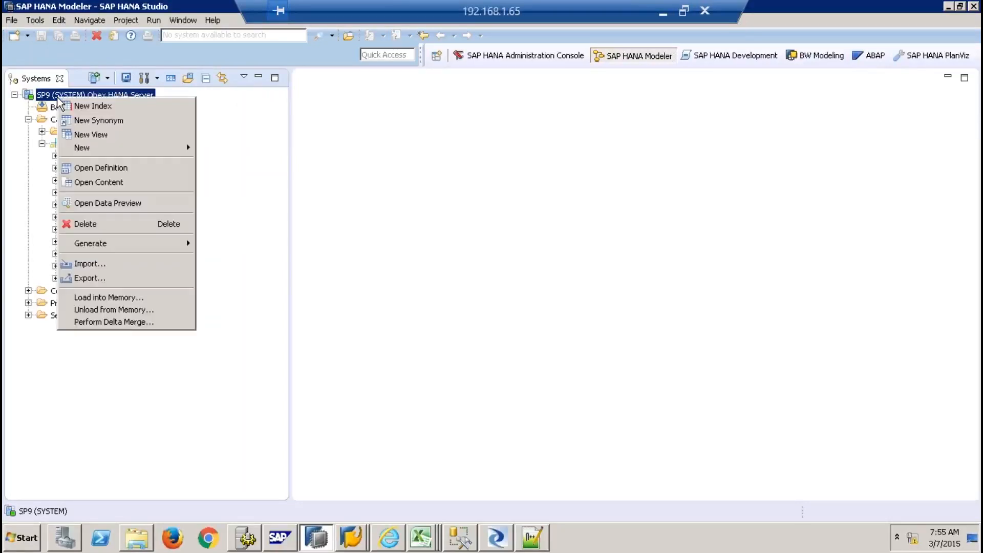
left_click(376, 167)
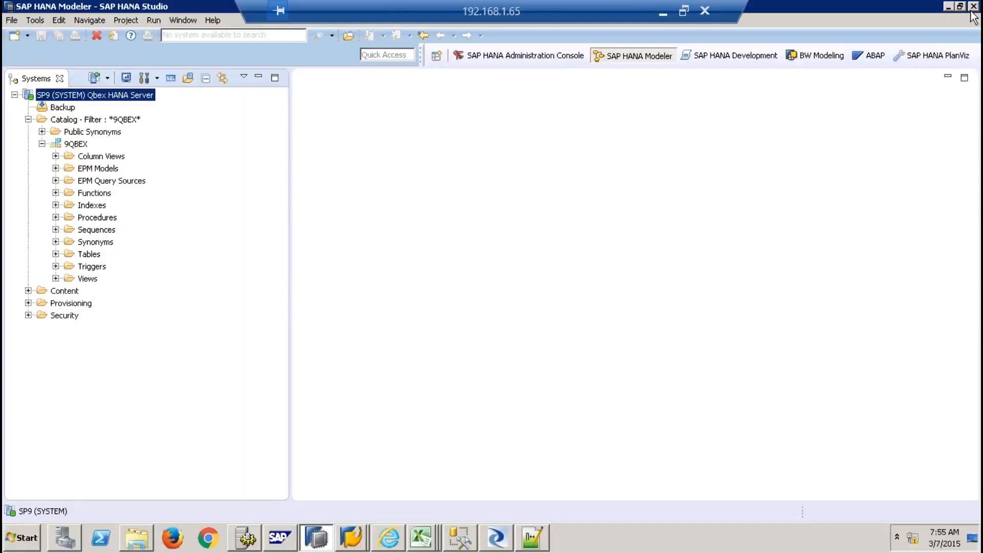
left_click(14, 95)
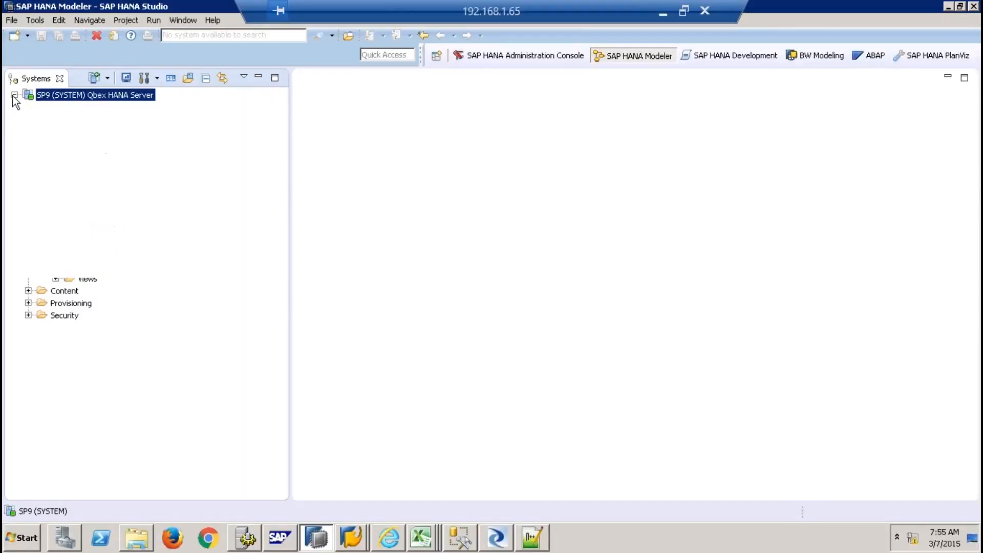
left_click(15, 95)
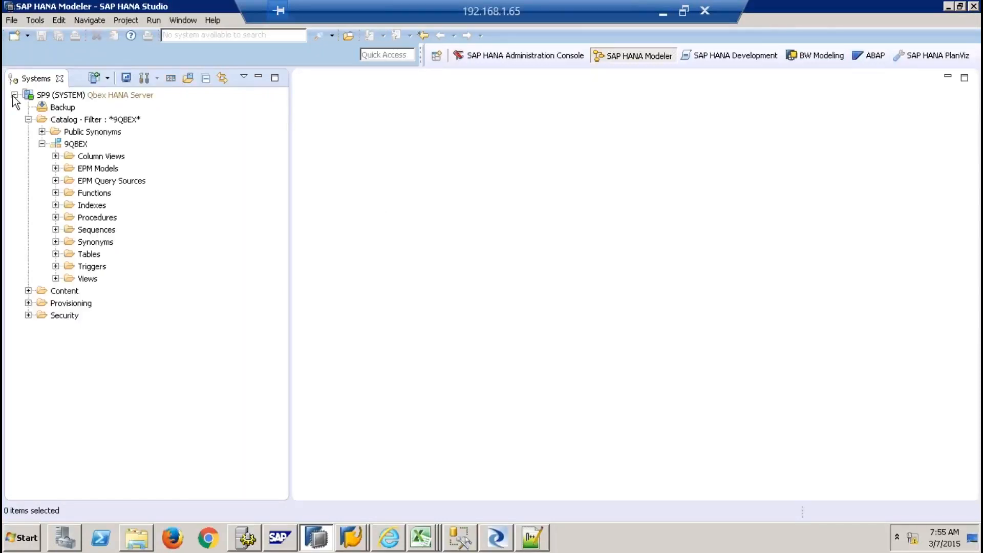
right_click(105, 96)
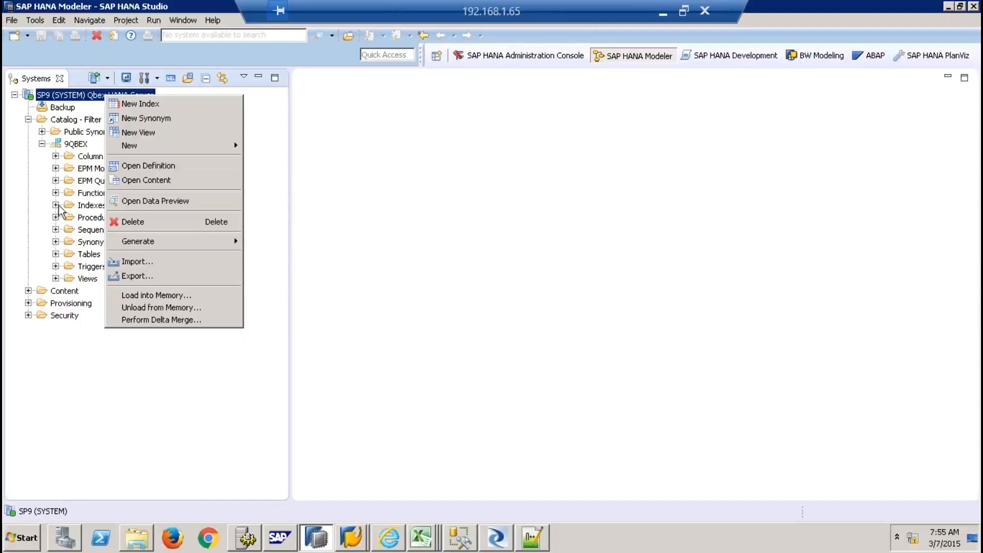
left_click(56, 254)
right_click(86, 255)
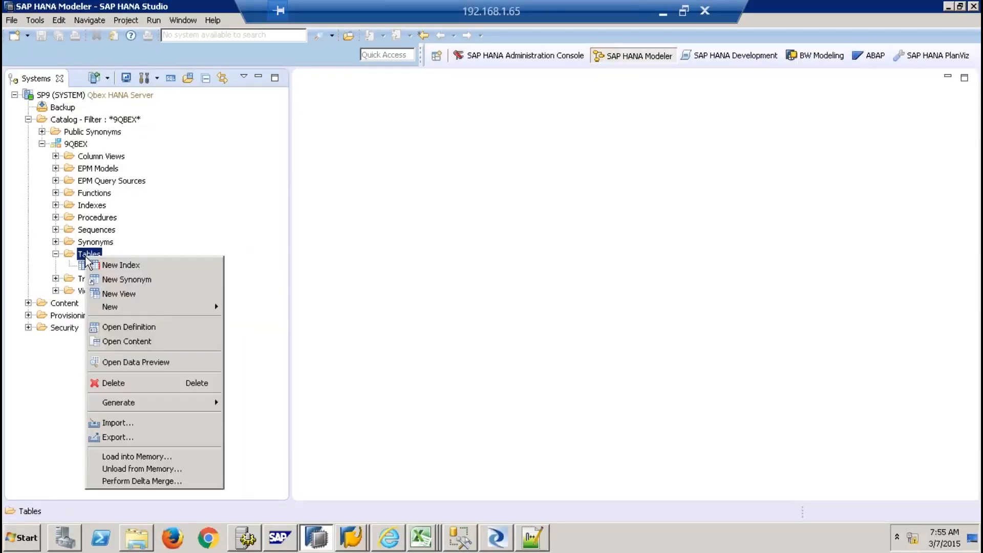
left_click(472, 230)
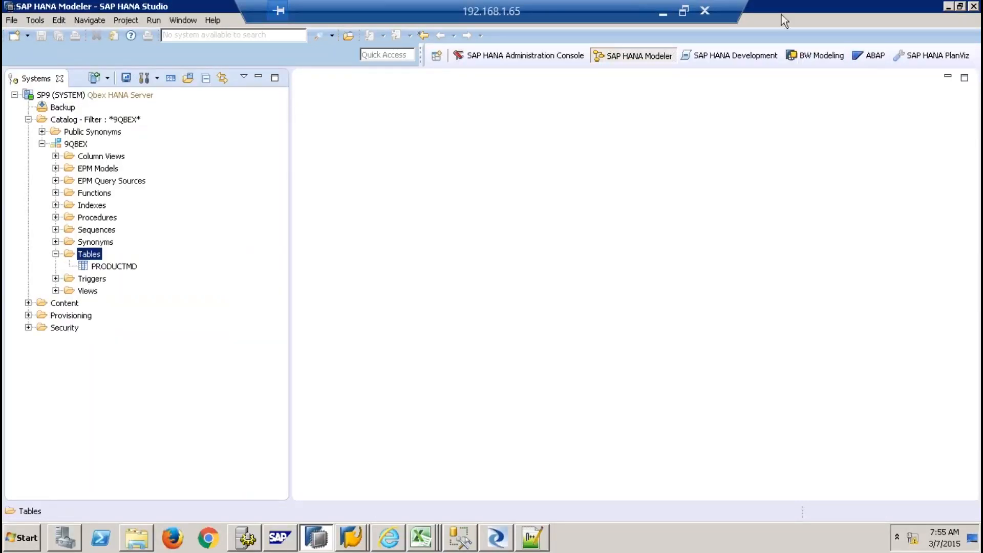
left_click(974, 7)
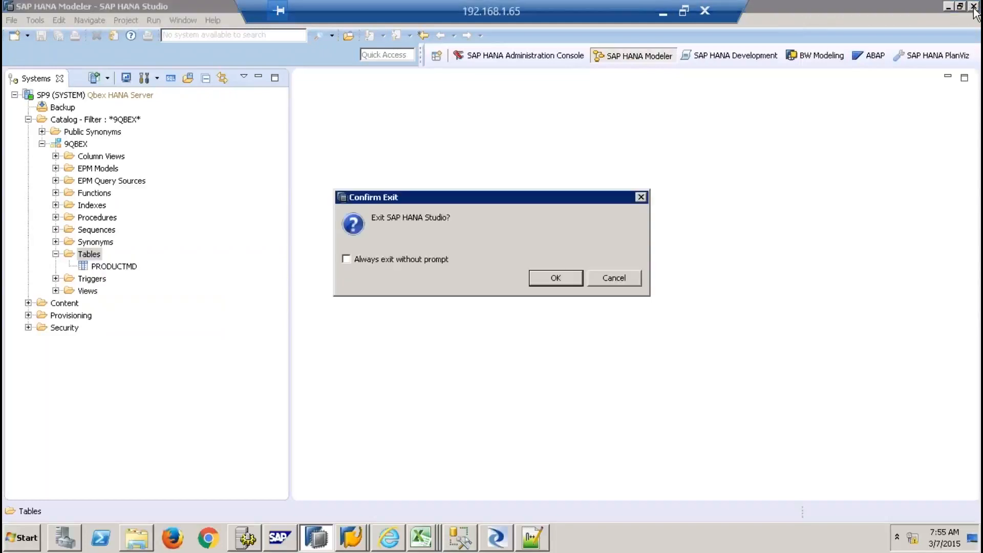
left_click(560, 278)
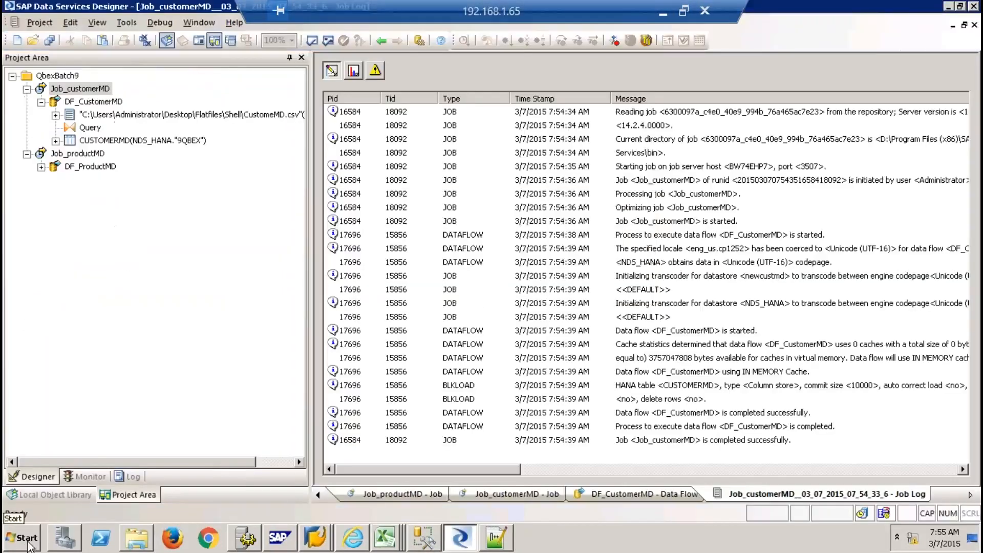
Relaunch SAP HANA Studio and log on to the SP9 system with the account password
left_click(25, 538)
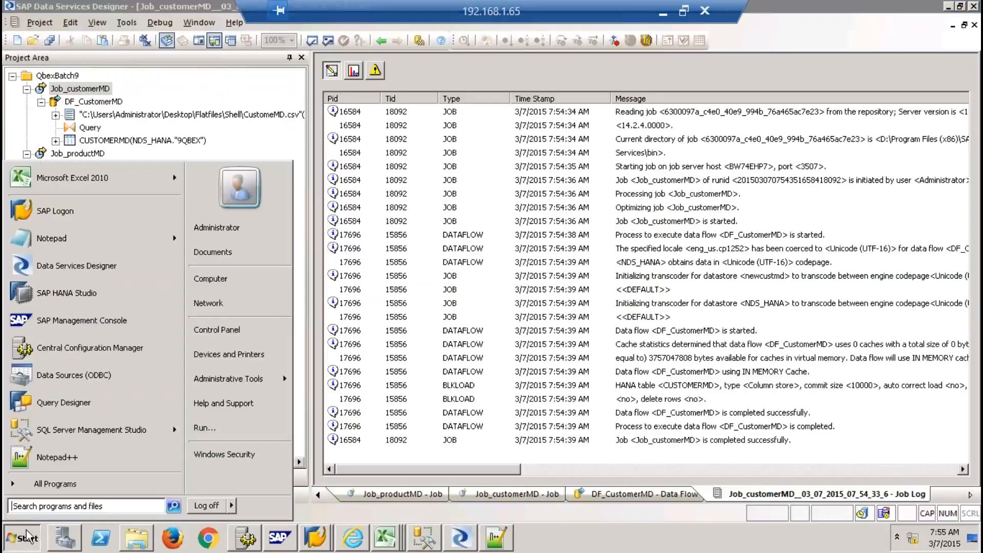
left_click(65, 300)
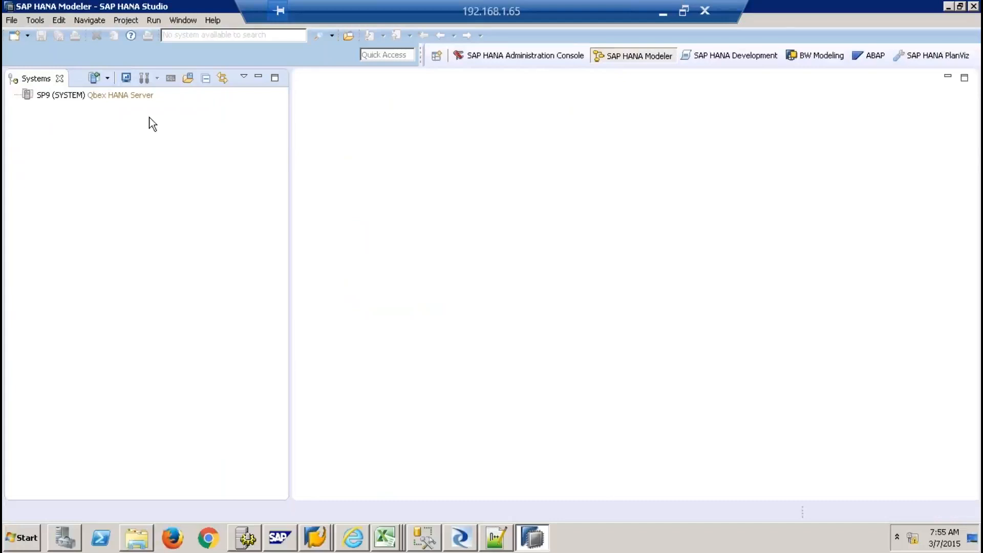
left_click(139, 97)
right_click(140, 98)
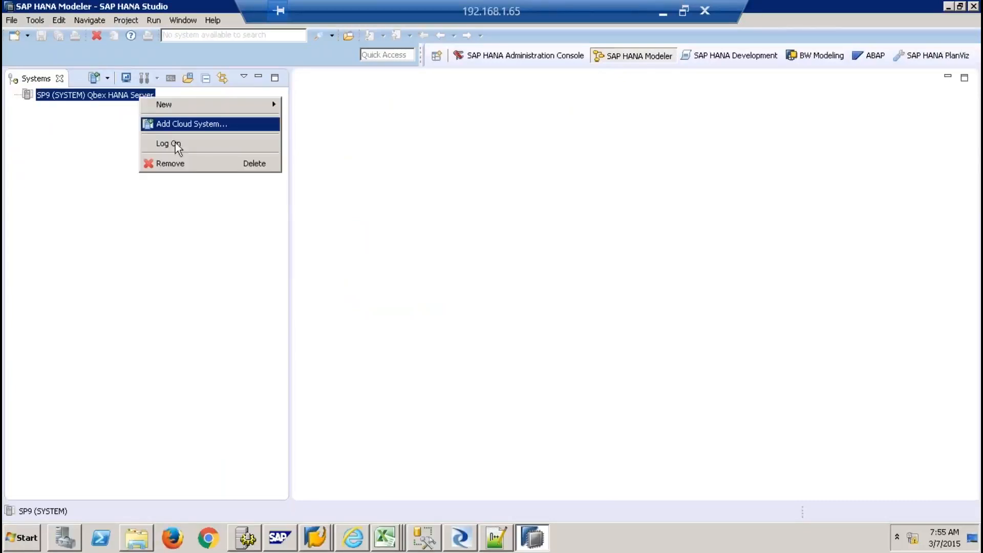
left_click(176, 144)
type("***")
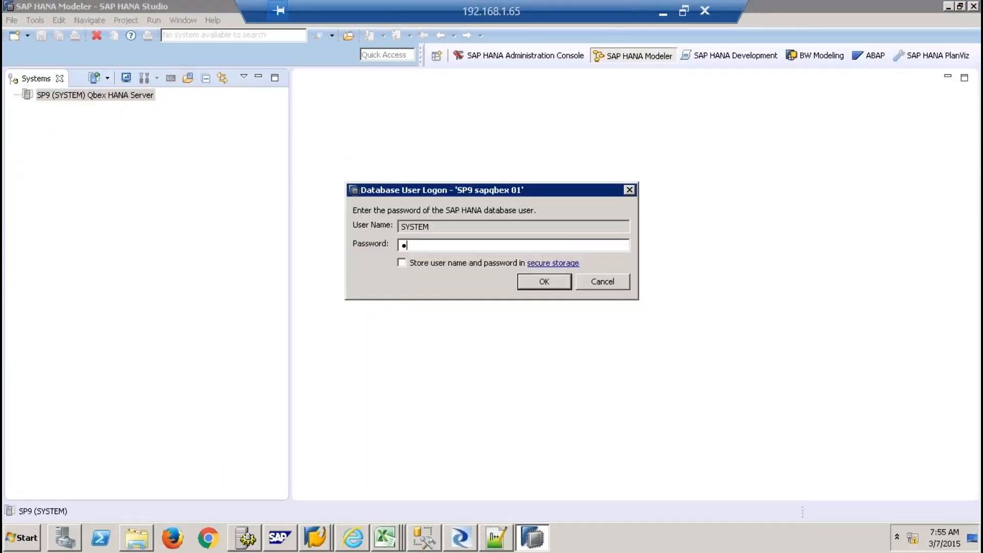
type("********")
key("Return")
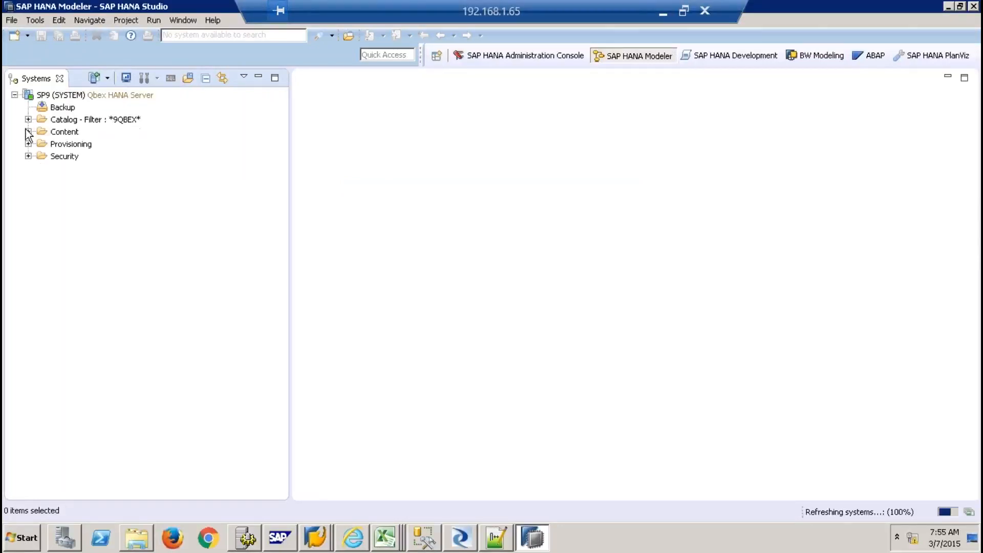
Refresh 9QBEX Tables so CUSTOMERMD appears next to PRODUCTMD, and select CUSTOMERMD
left_click(29, 119)
left_click(42, 144)
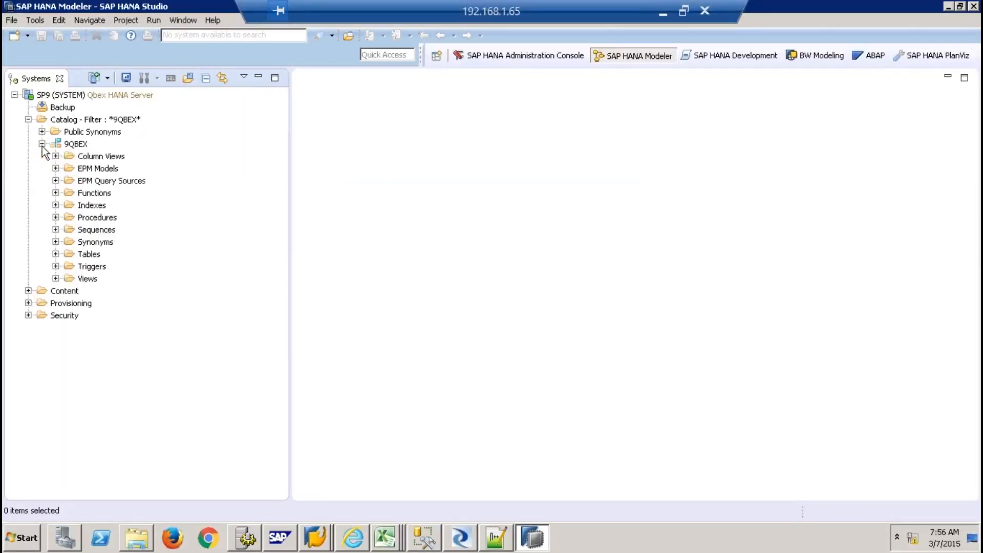
right_click(91, 255)
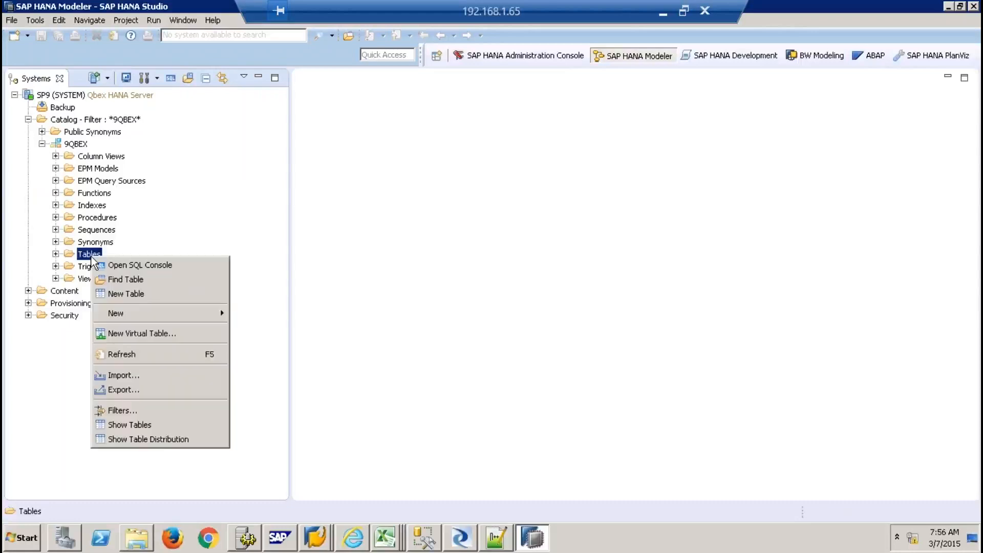
left_click(129, 355)
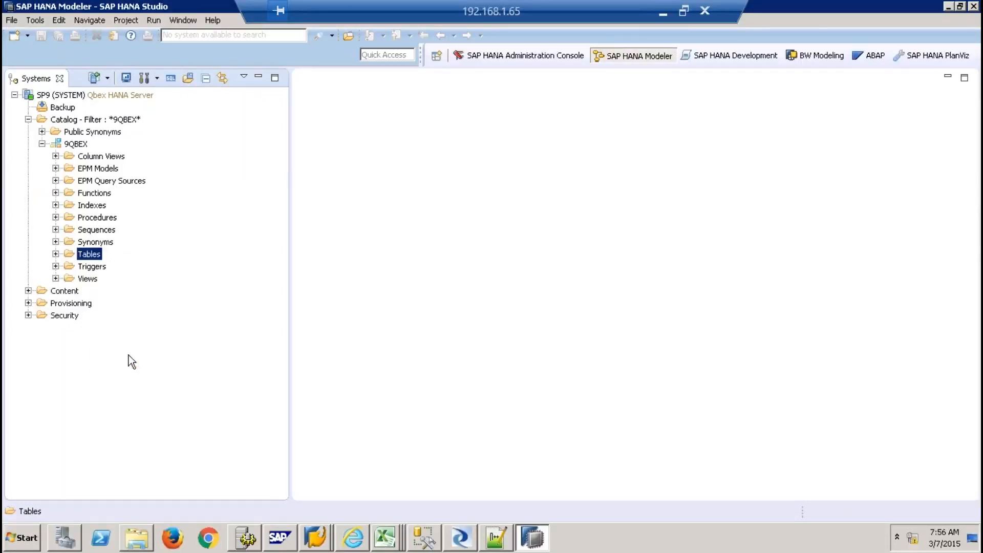
left_click(55, 254)
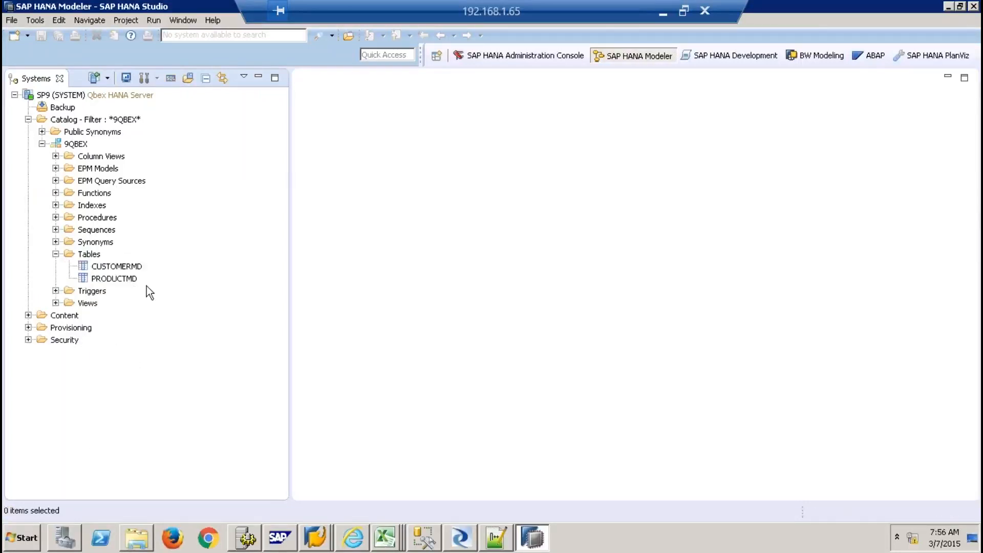
left_click(128, 267)
right_click(128, 267)
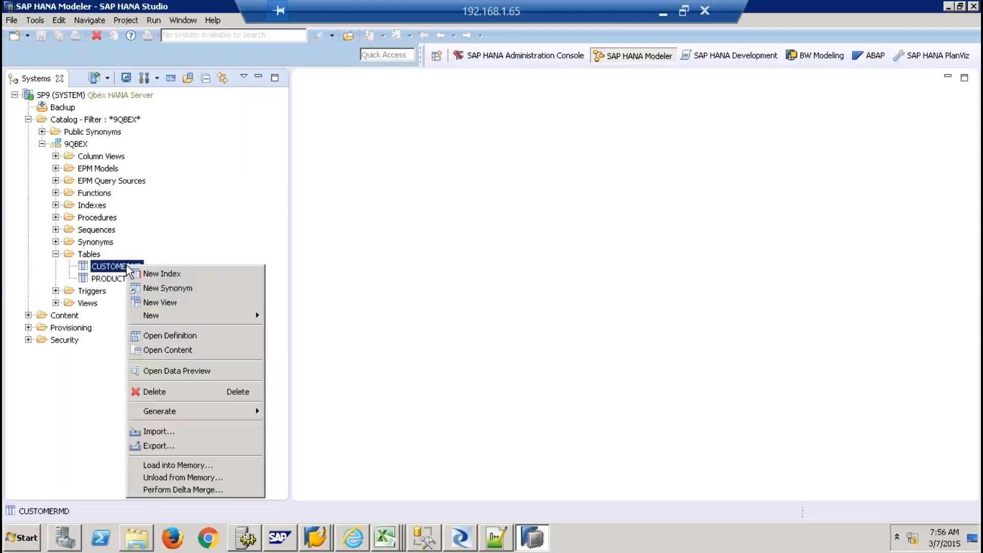
left_click(193, 371)
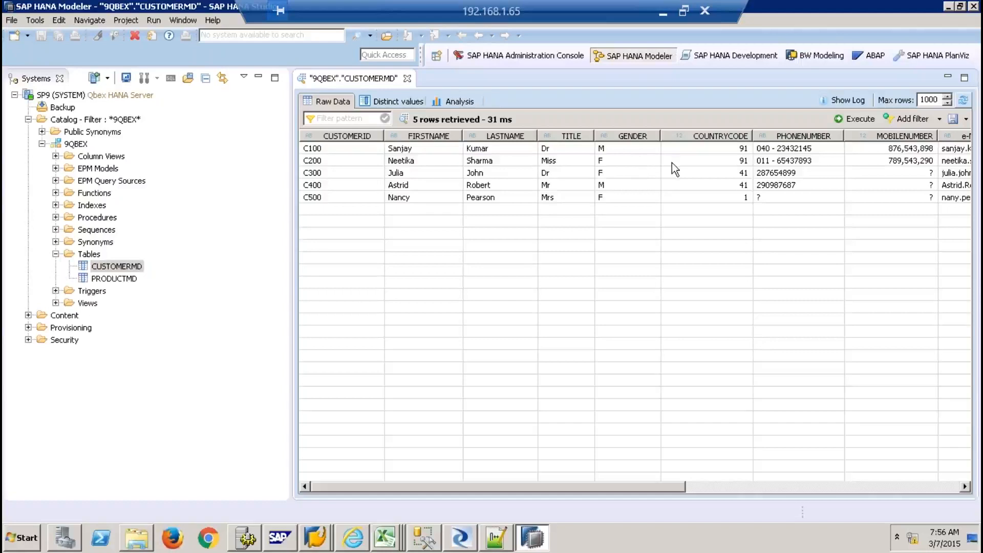
left_click(890, 487)
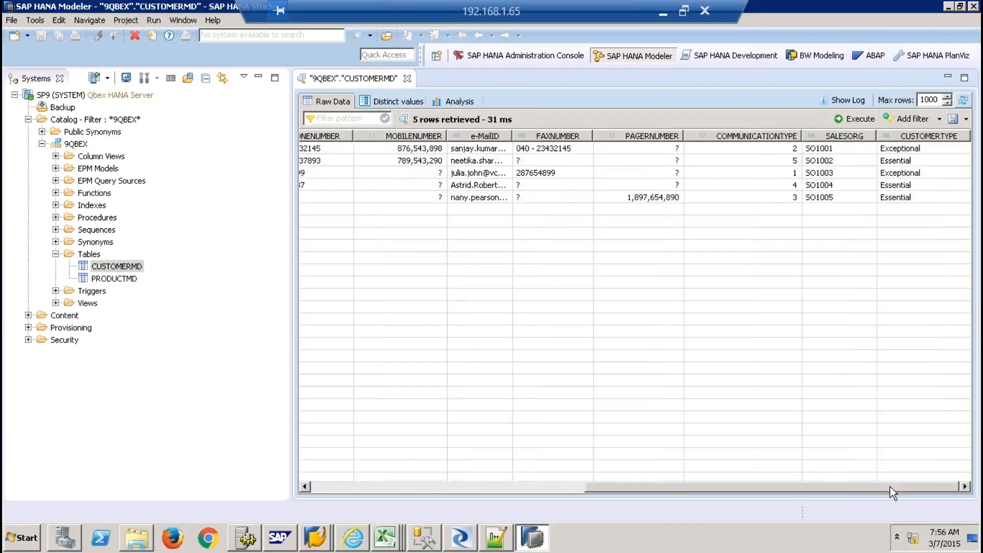
left_click(408, 78)
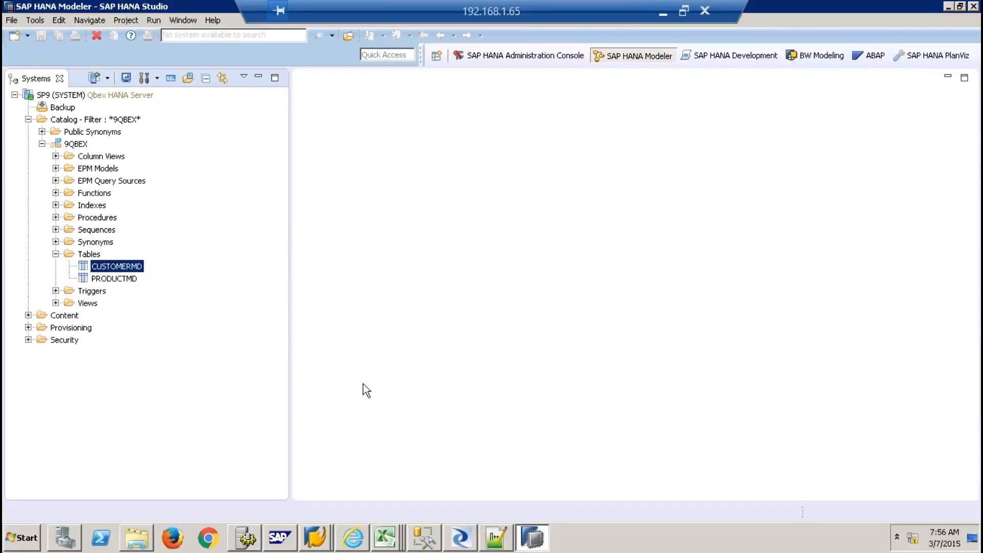
View the SalesOrders Excel workbook, then switch to the SAP GUI server process overview
left_click(385, 541)
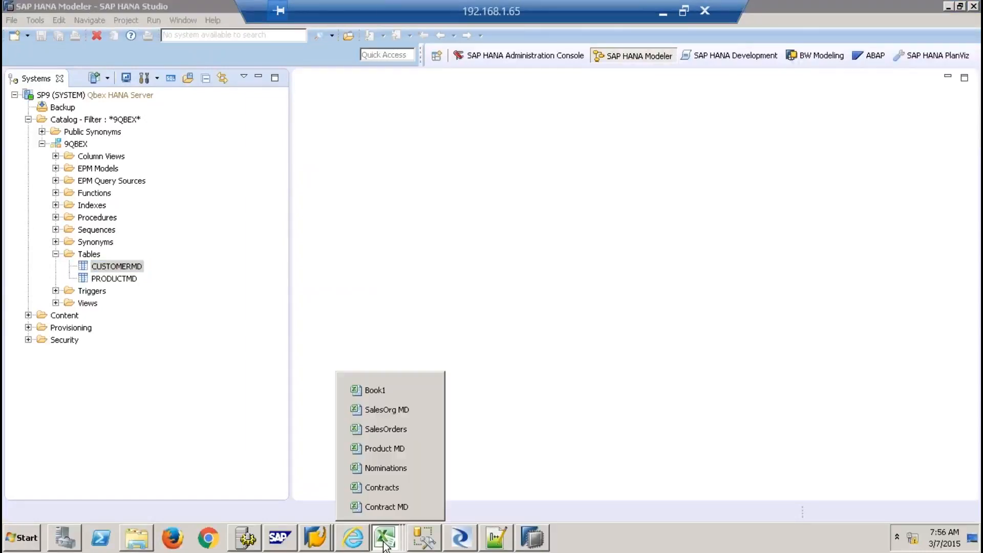
left_click(386, 429)
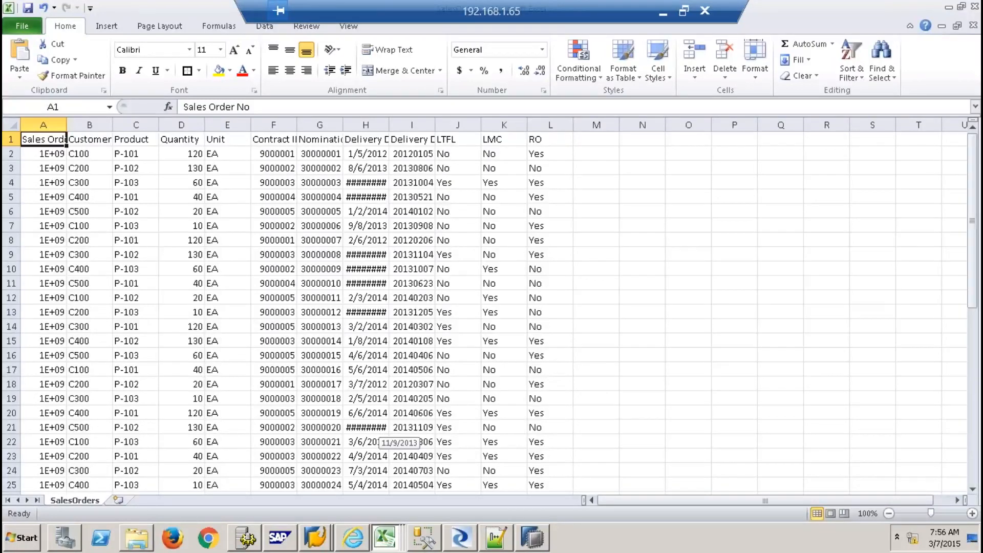
left_click(318, 538)
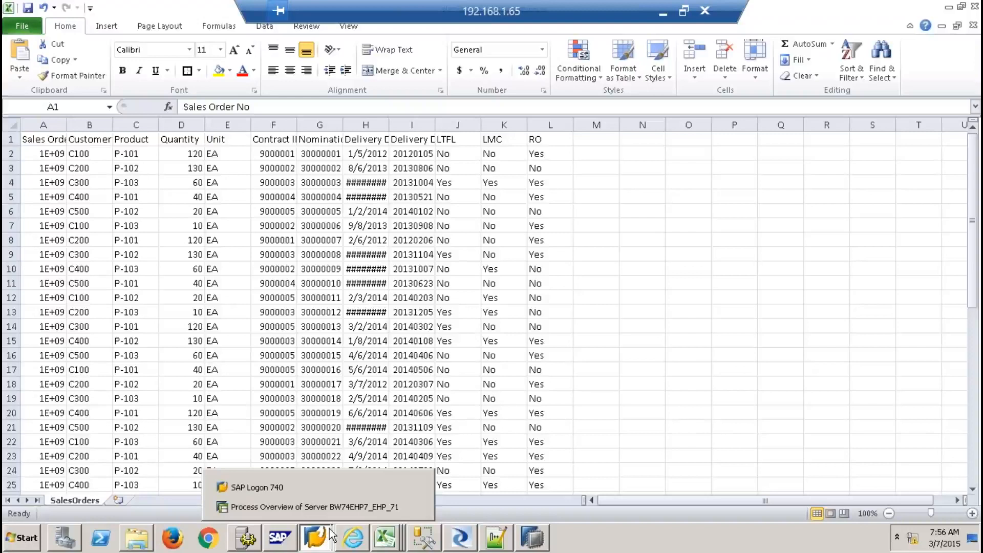
left_click(335, 507)
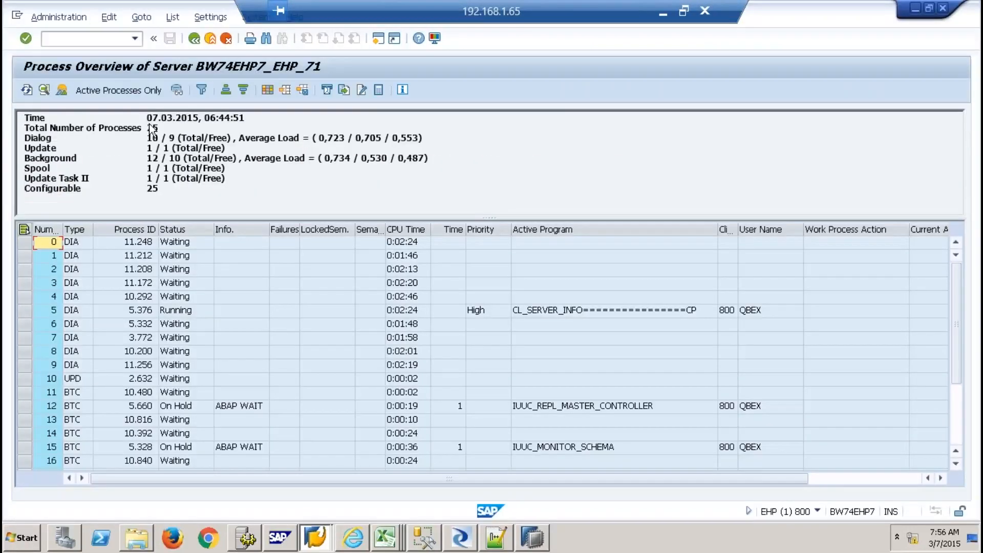
Use /nse11 on table zsales_shell and list its 49 entries in the Data Browser
left_click(113, 38)
type("/nse")
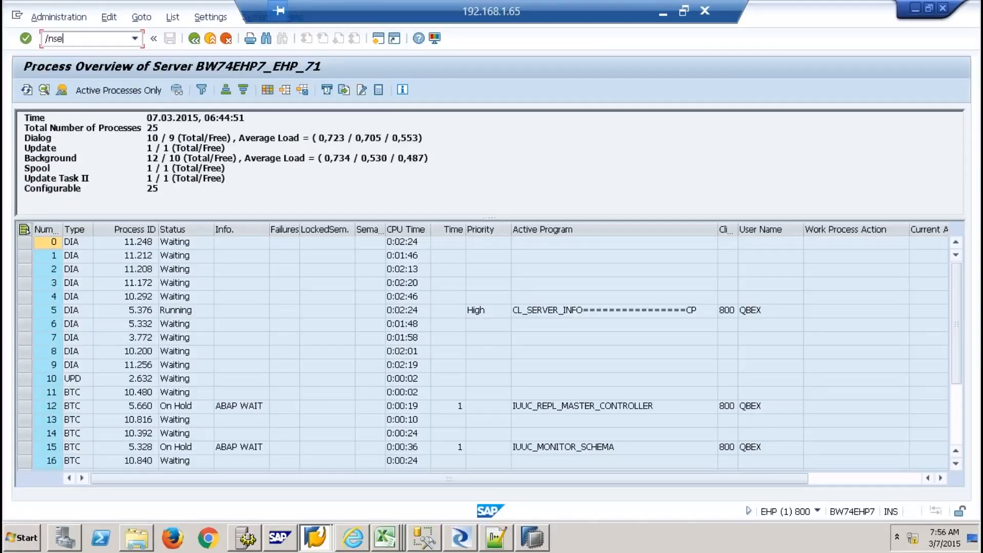
type("11")
key("Return")
type("zsales_shell")
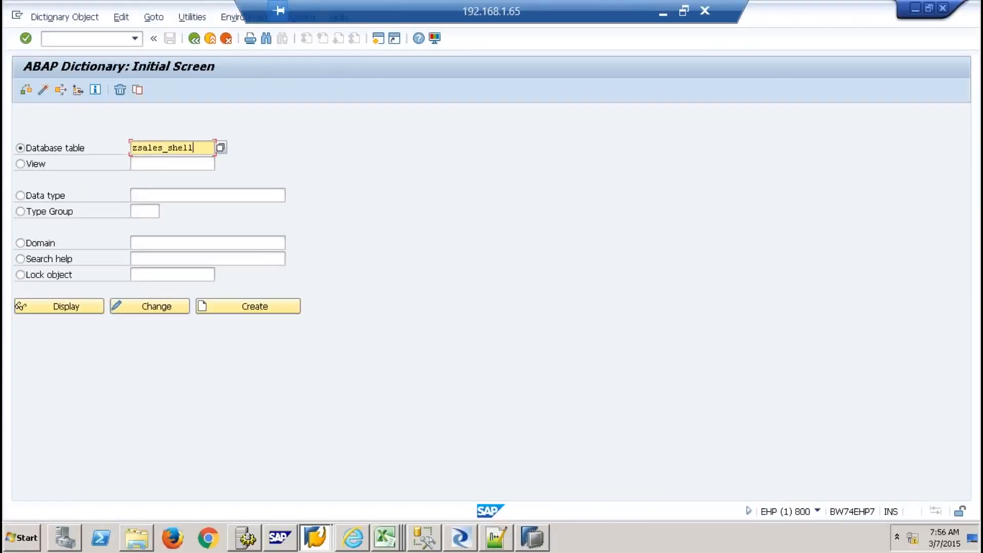
left_click(80, 305)
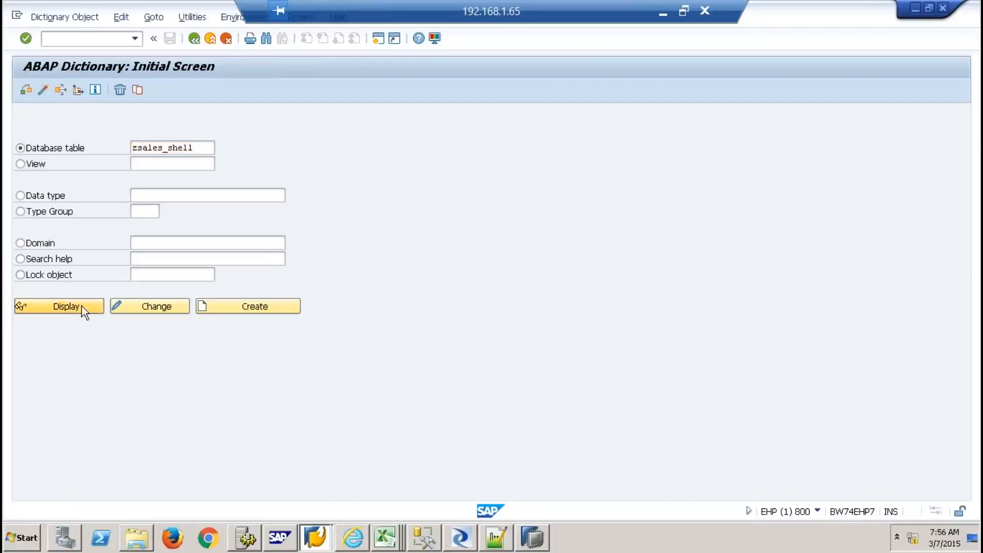
left_click(280, 90)
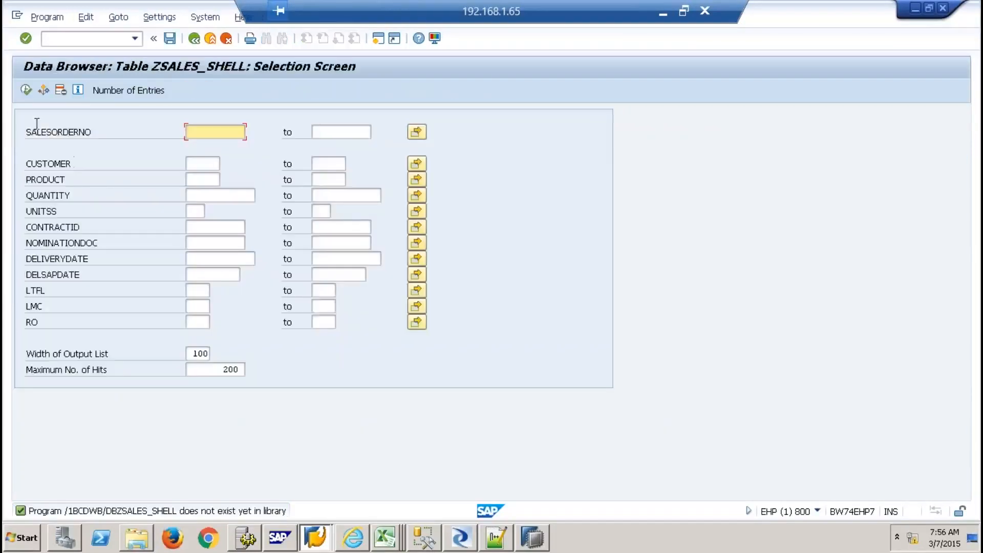
left_click(26, 90)
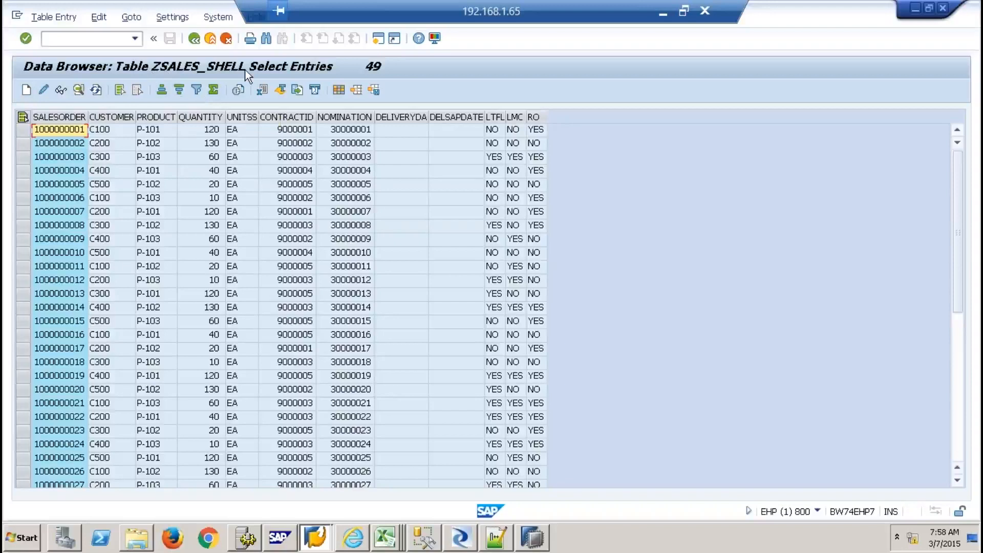
Switch to SAP HANA Studio, which shows 9QBEX tables CUSTOMERMD and PRODUCTMD
left_click(528, 543)
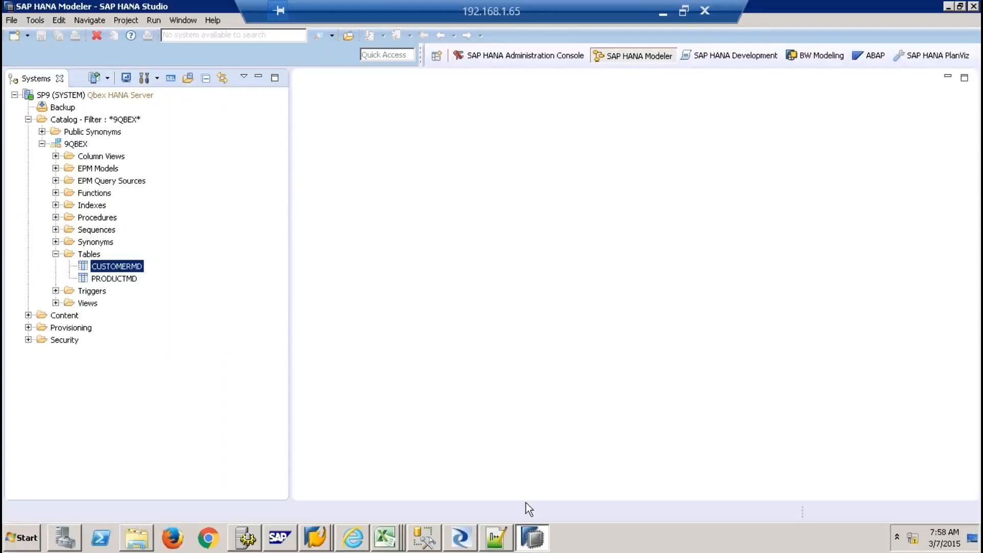
Open the SLT Data Provisioning editor for SP9 (SYSTEM) from the Quick View, then close Quick View
left_click(217, 21)
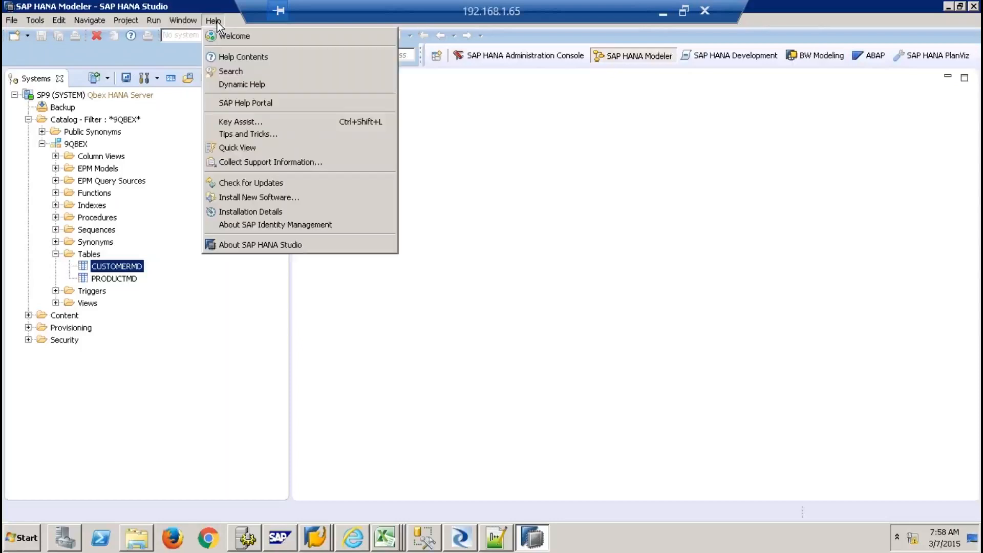
left_click(242, 152)
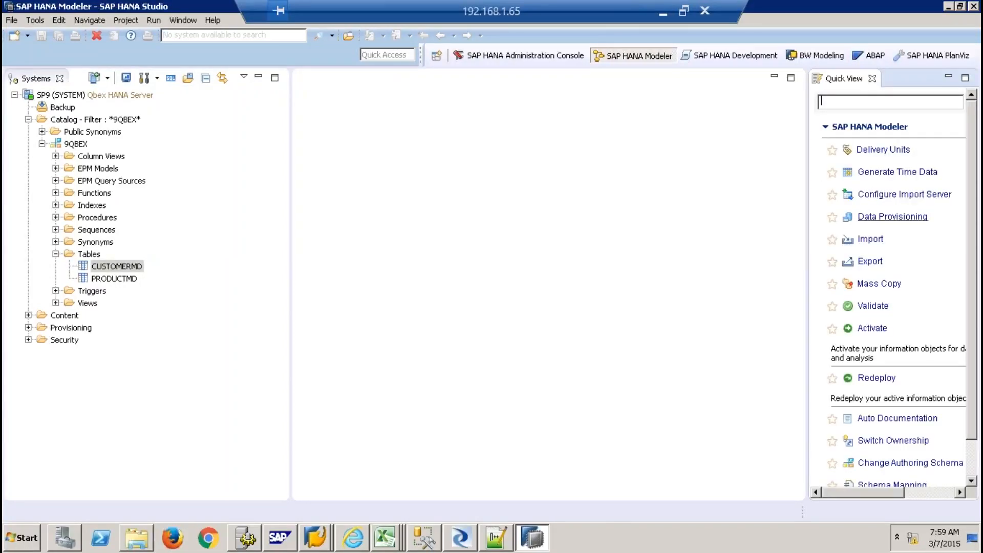
left_click(866, 217)
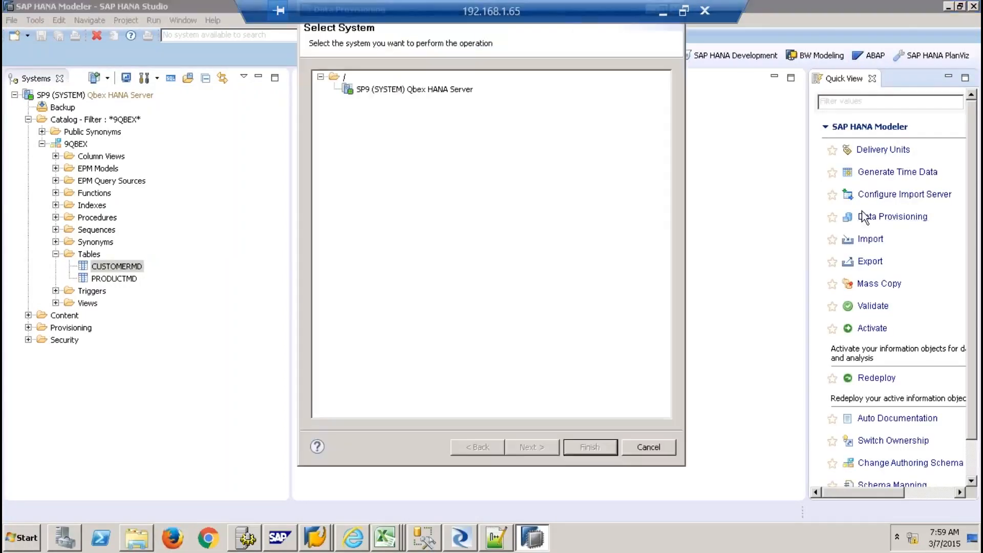
left_click(434, 92)
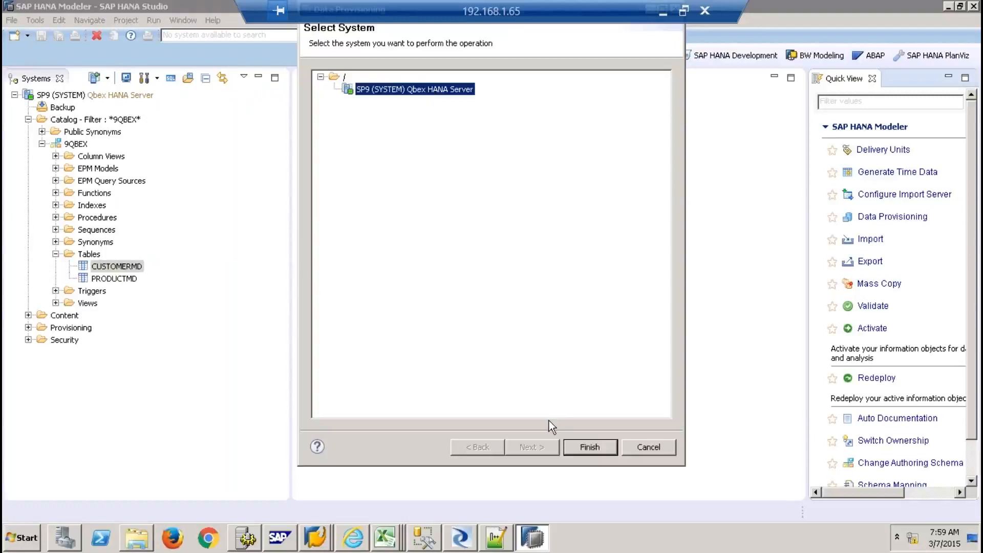
left_click(583, 448)
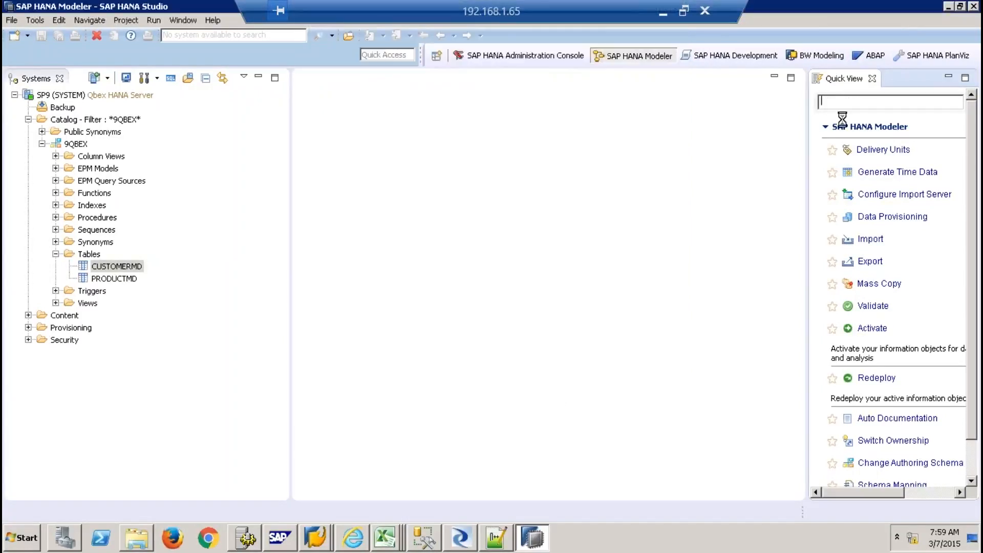
left_click(872, 79)
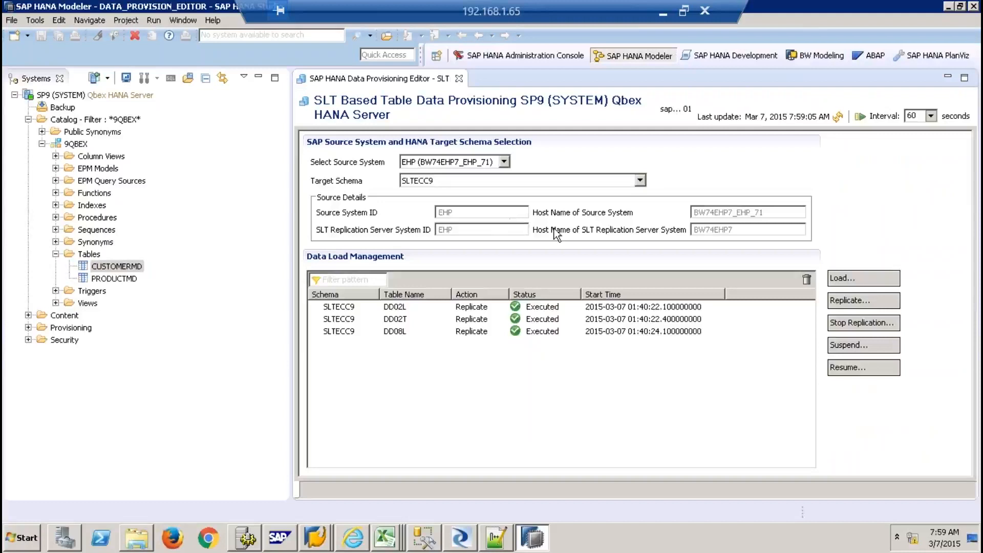
Request replication of table ZSALES_SHELL into schema SLTECC9
left_click(844, 302)
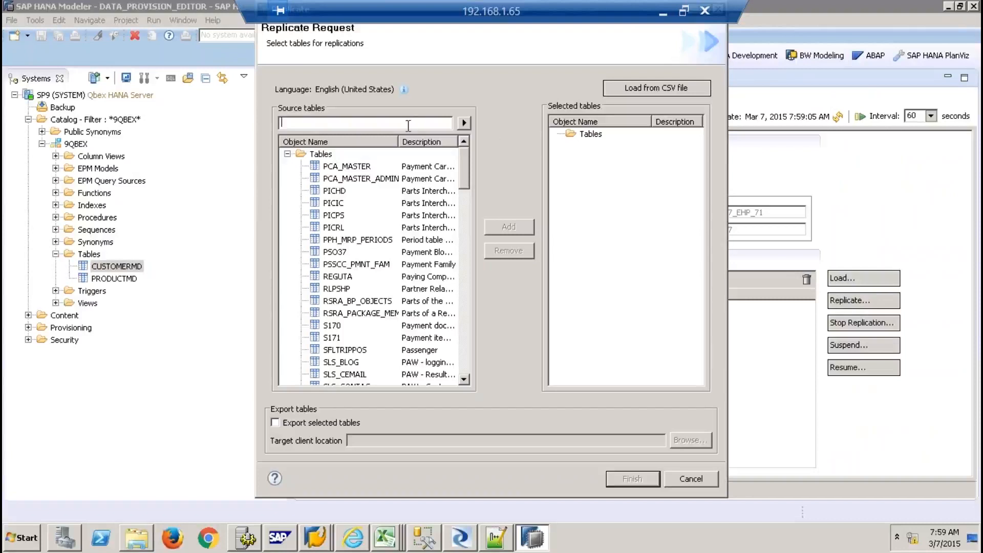
type("ZSALES_SHELL")
left_click(464, 122)
left_click(287, 154)
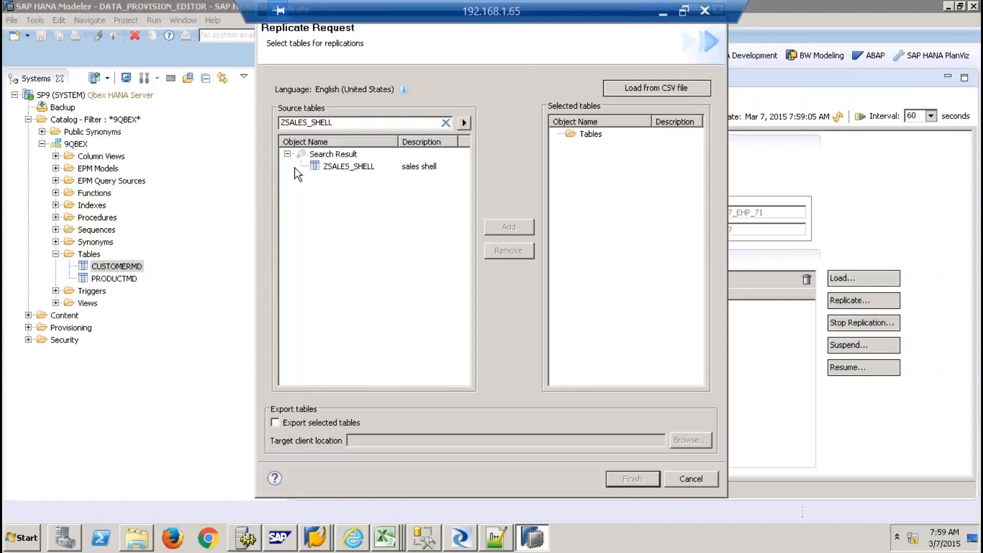
left_click(361, 167)
left_click(504, 228)
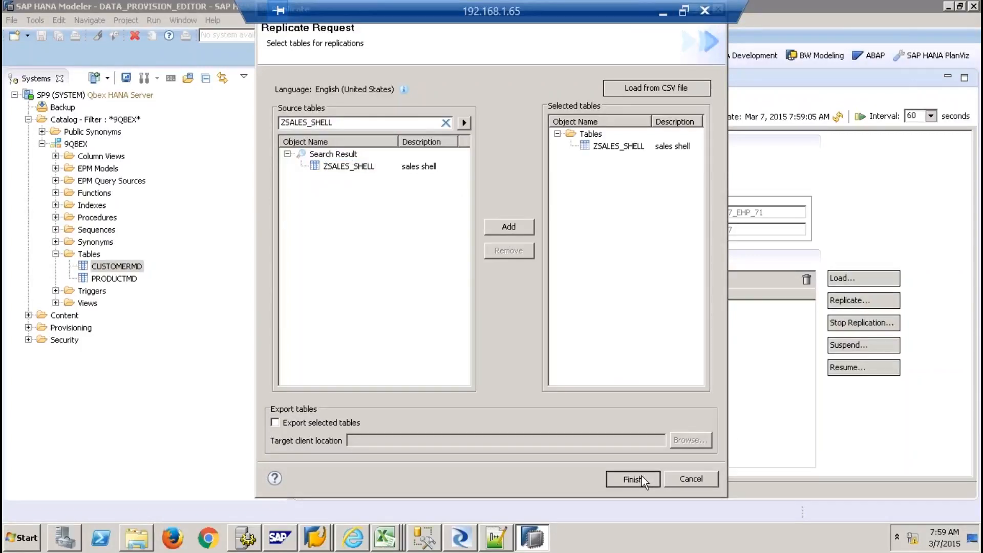
left_click(641, 476)
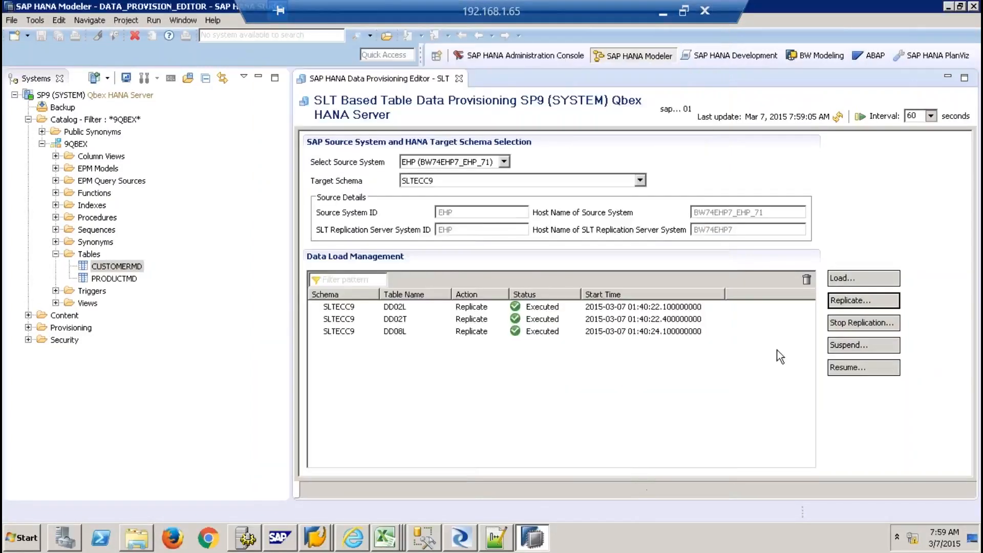
Set the load status refresh interval to 5 seconds
left_click(929, 118)
left_click(910, 129)
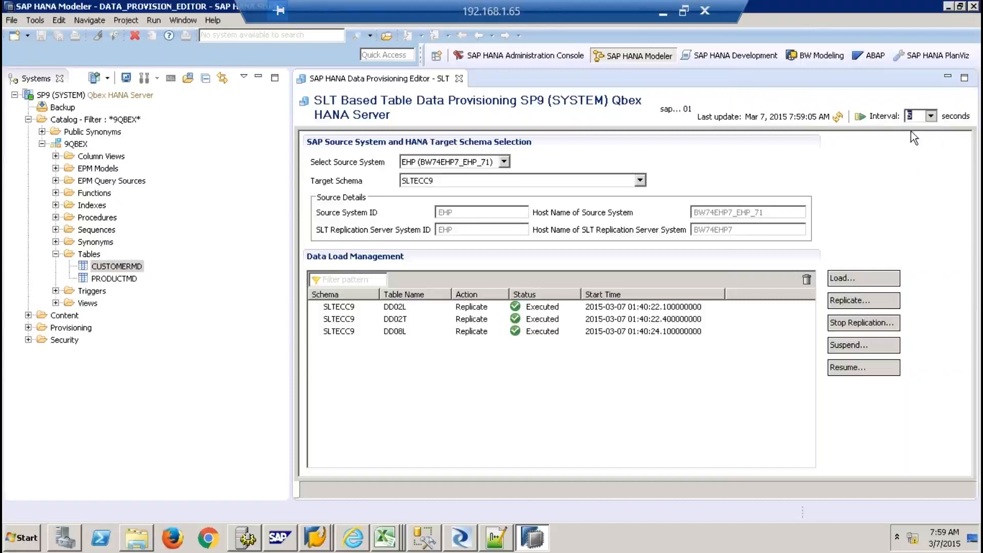
left_click(861, 117)
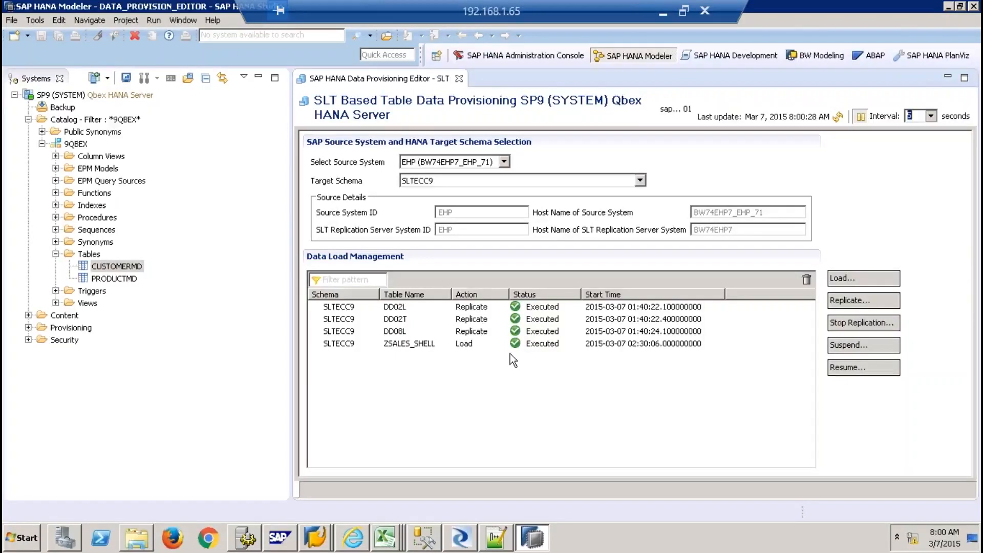
Refresh the load status until ZSALES_SHELL shows Replicate / In Process
left_click(839, 120)
left_click(839, 121)
left_click(838, 119)
left_click(839, 119)
left_click(839, 119)
left_click(839, 120)
left_click(839, 120)
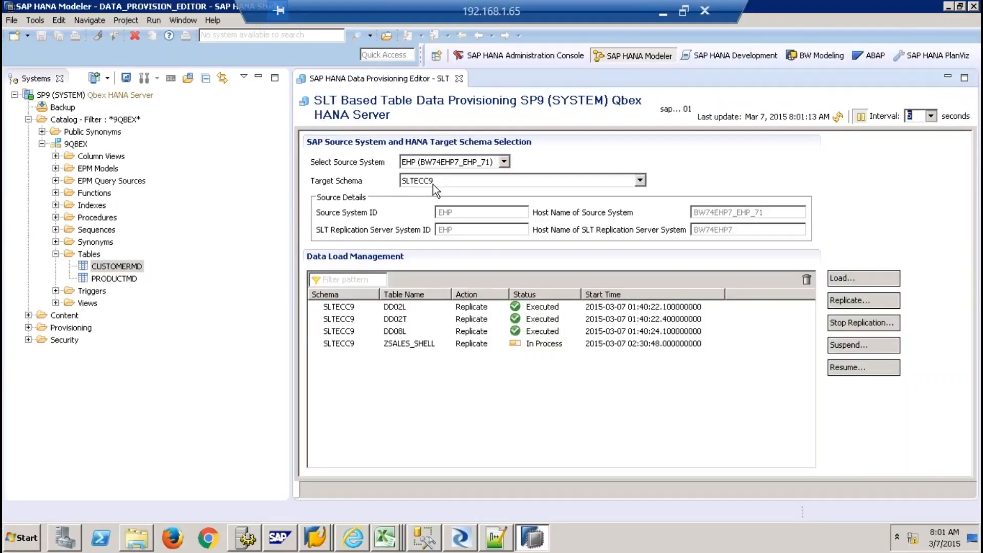
left_click(84, 123)
Filter the Catalog to show only schema SLTECC9
right_click(83, 123)
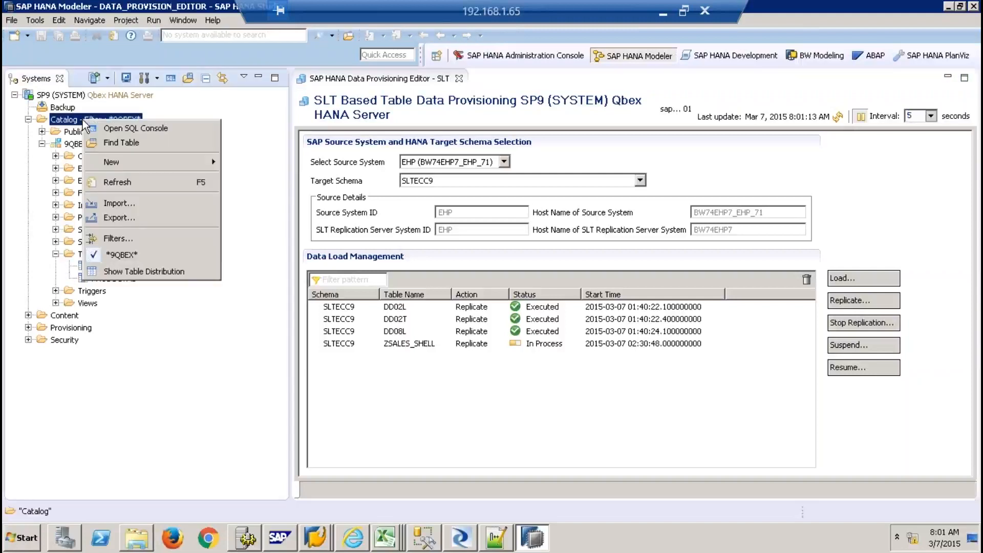
left_click(135, 247)
type("SLTECC9")
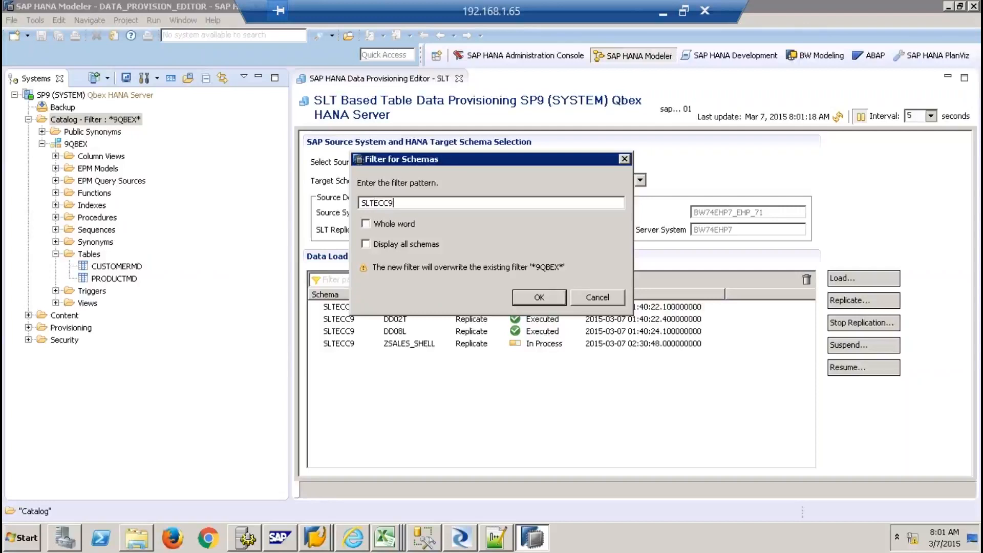
key("Return")
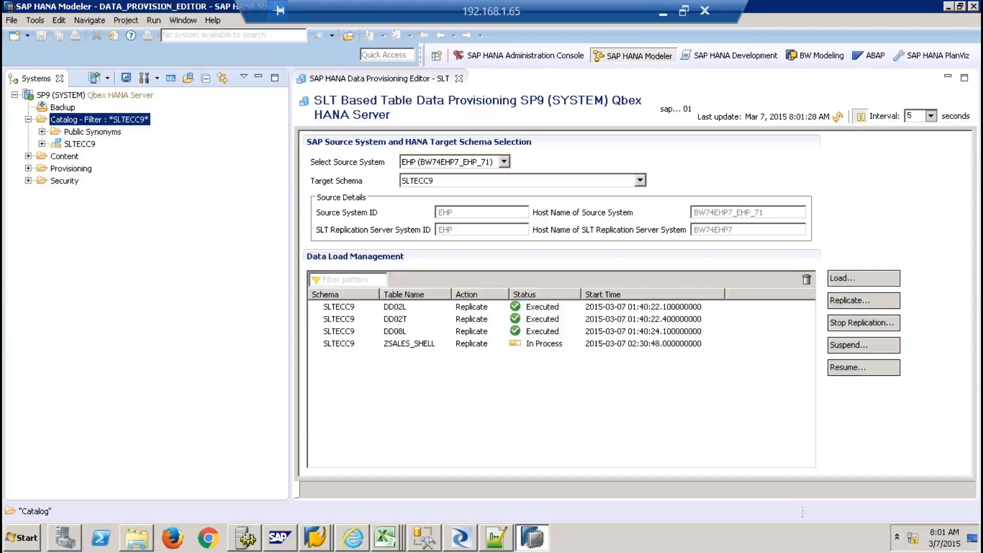
Preview SLTECC9.ZSALES_SHELL's 49 rows maximized, then return to the SAP GUI data browser
left_click(42, 144)
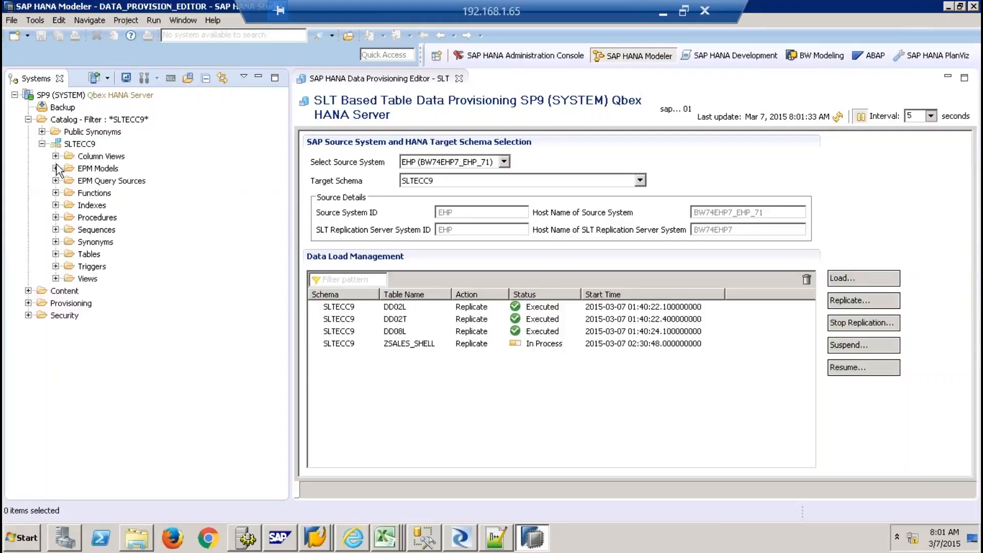
left_click(55, 254)
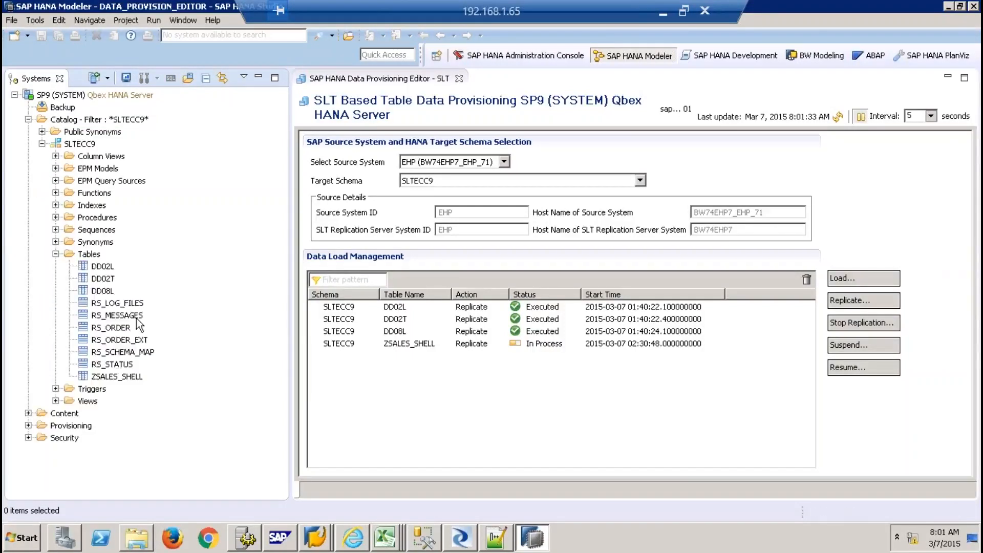
left_click(128, 377)
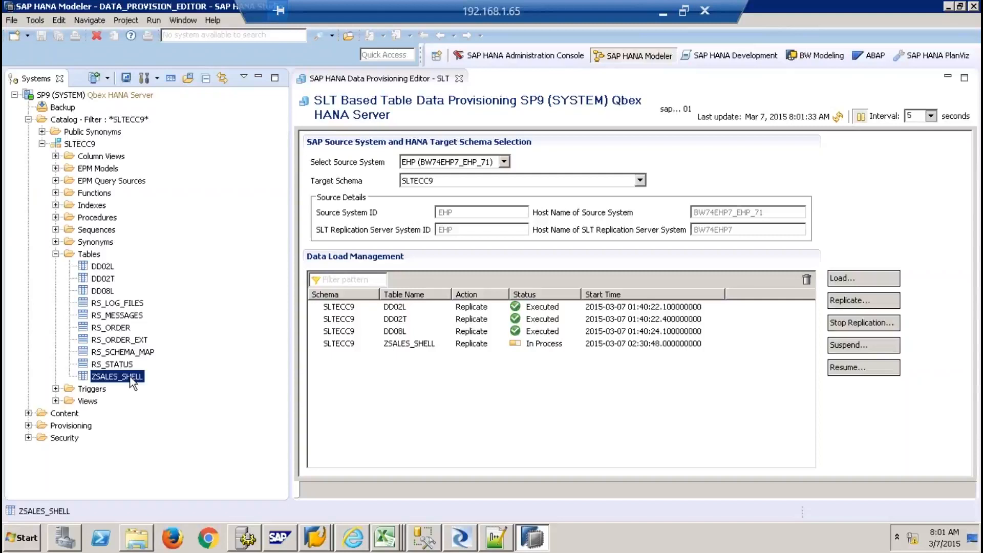
right_click(132, 381)
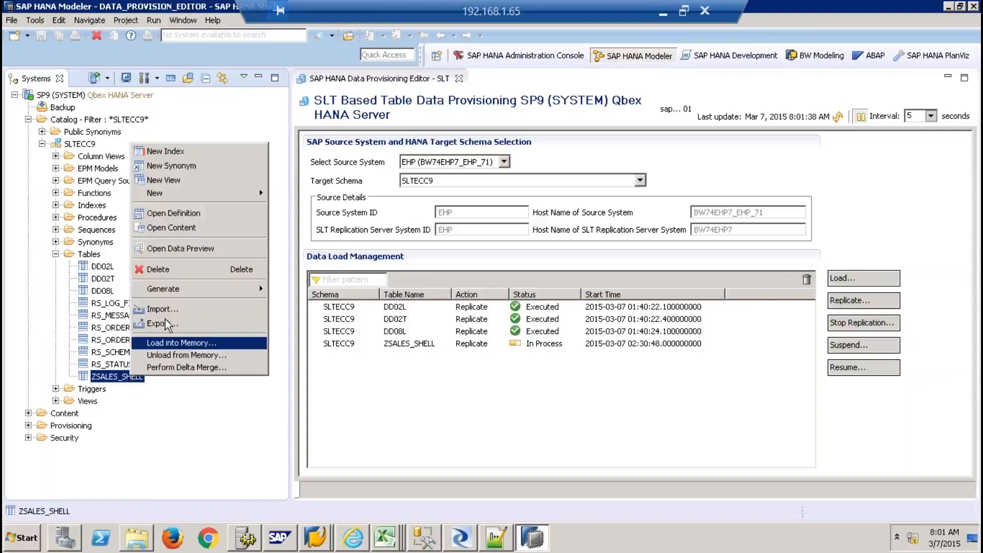
left_click(177, 250)
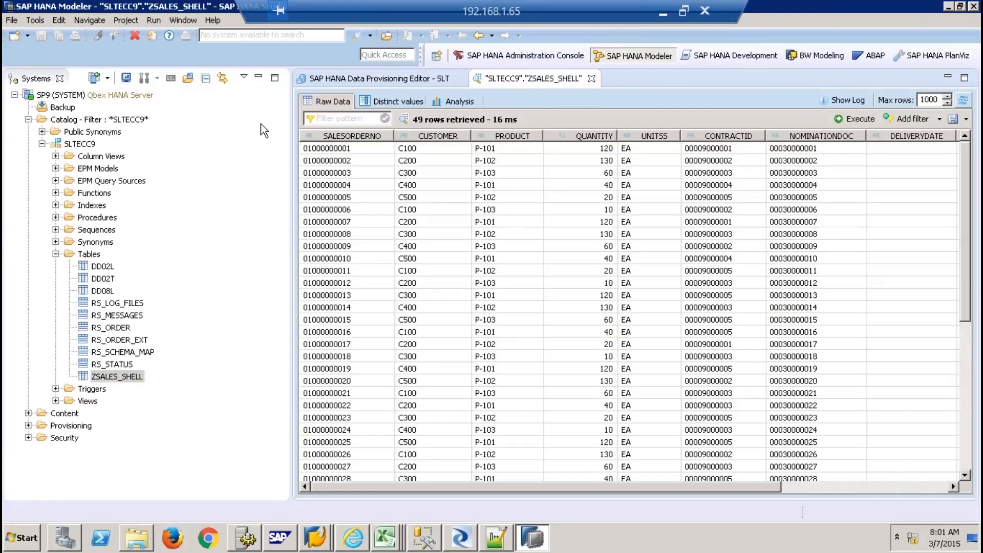
left_click(259, 77)
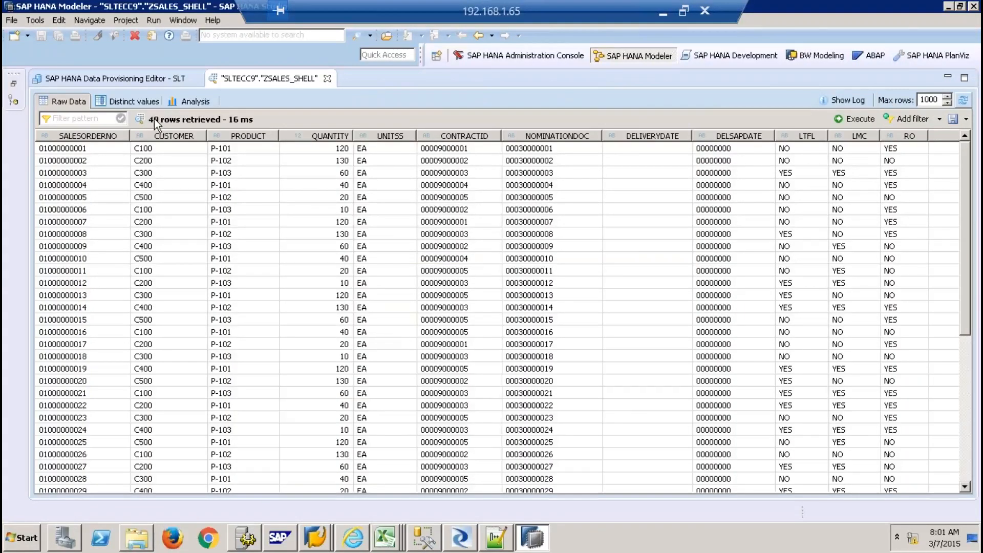
left_click(102, 149)
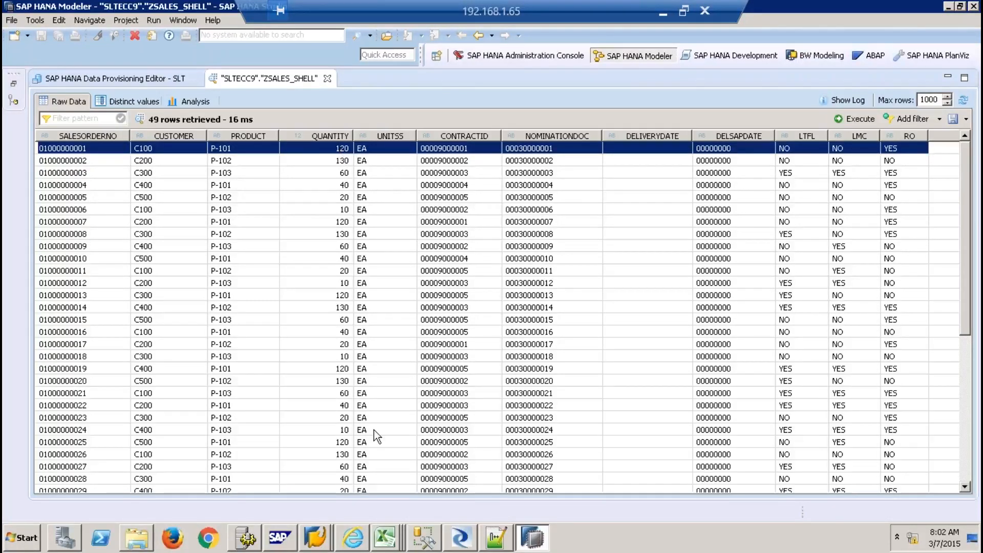
left_click(315, 537)
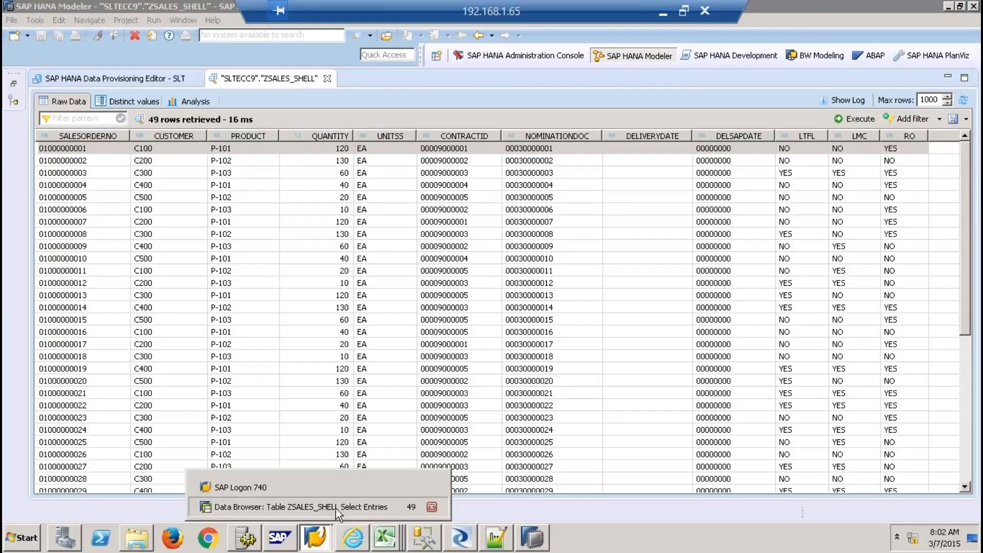
left_click(336, 509)
left_click(22, 130)
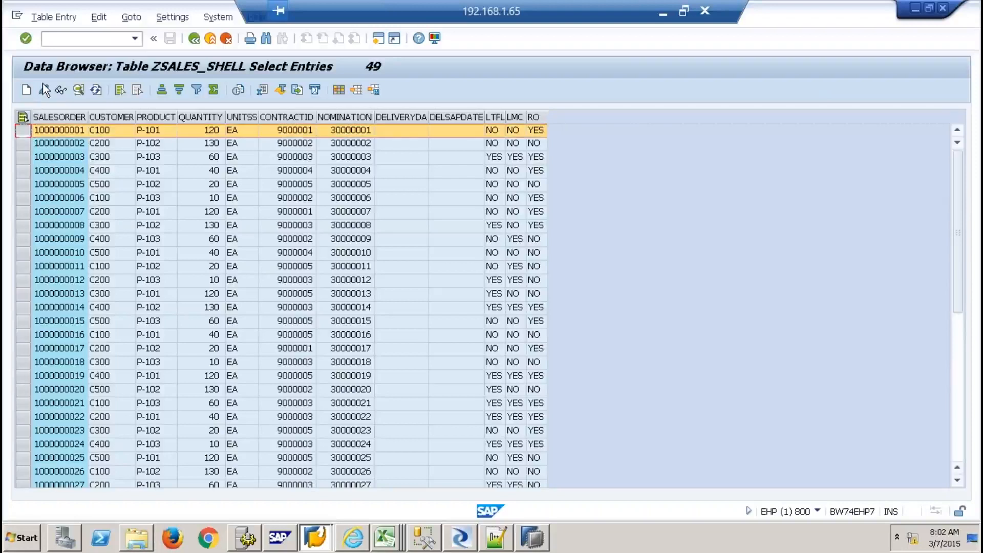
left_click(44, 90)
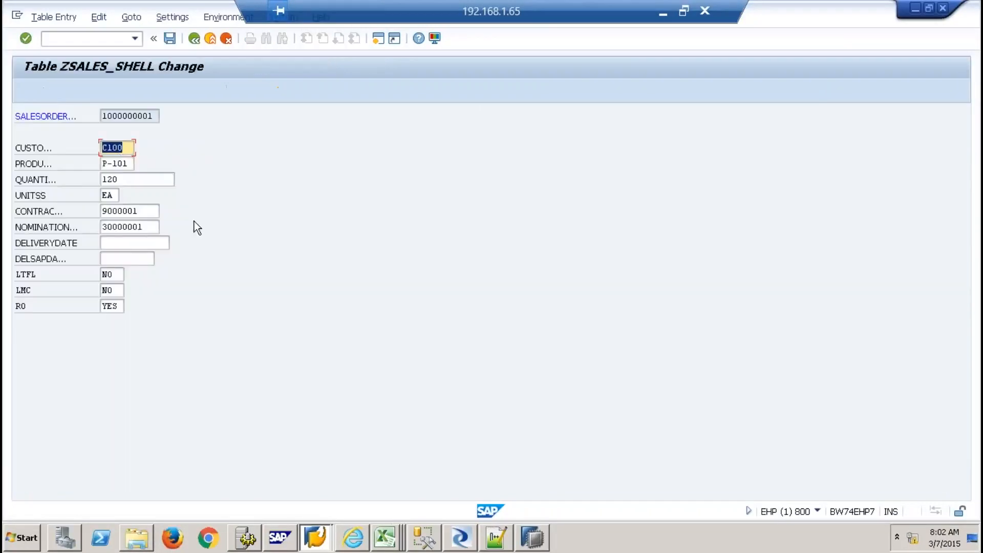
left_click(126, 178)
key("BackSpace")
key("BackSpace")
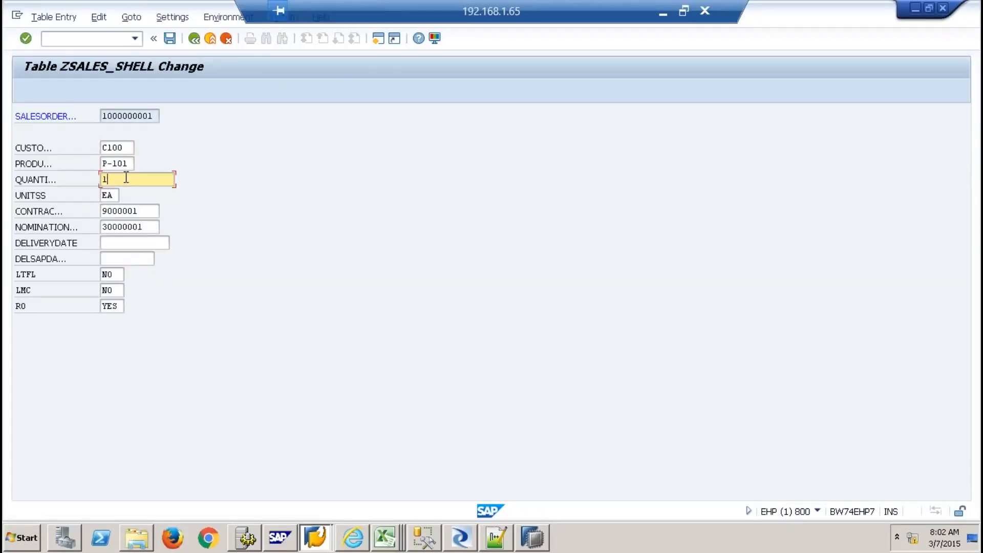
type("50")
left_click(169, 38)
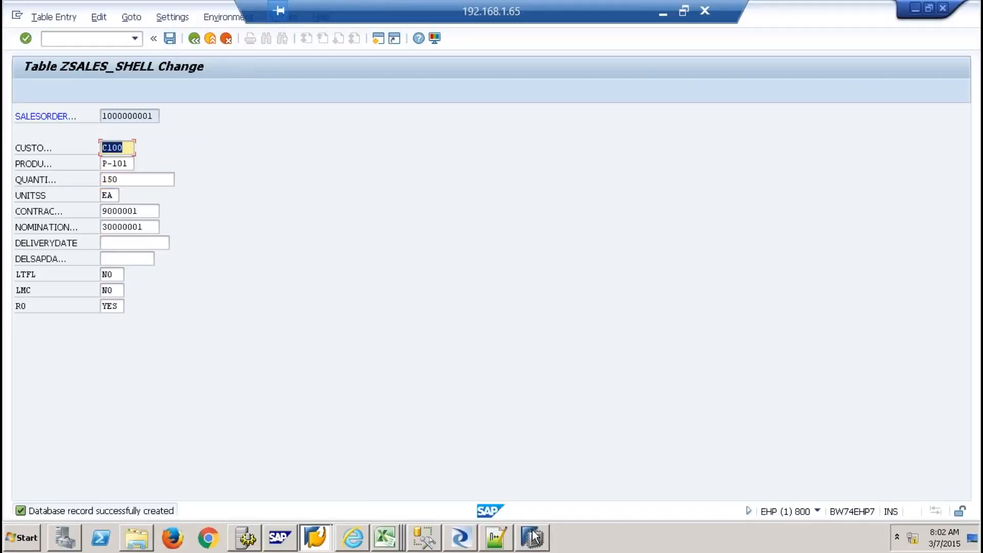
left_click(533, 538)
left_click(866, 120)
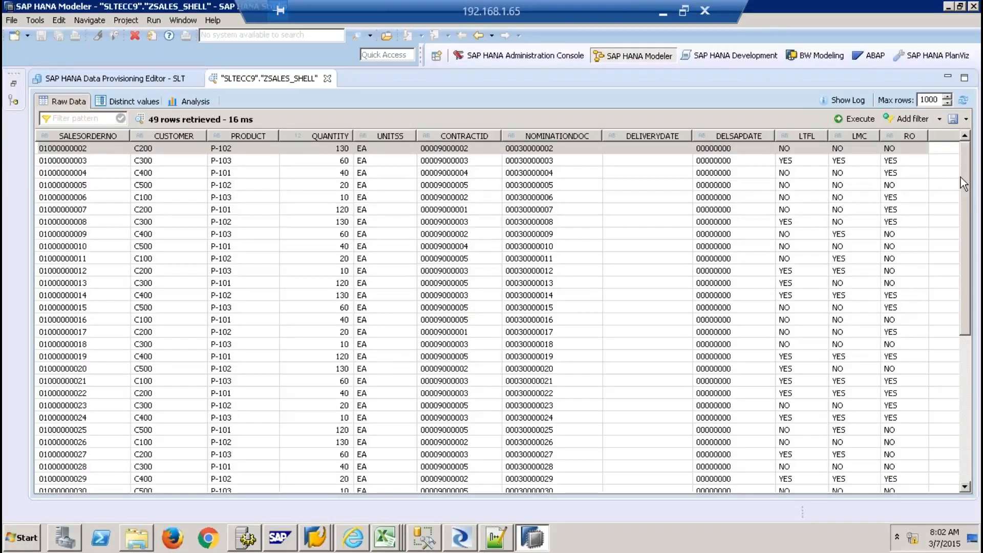
left_click_drag(968, 203, 963, 412)
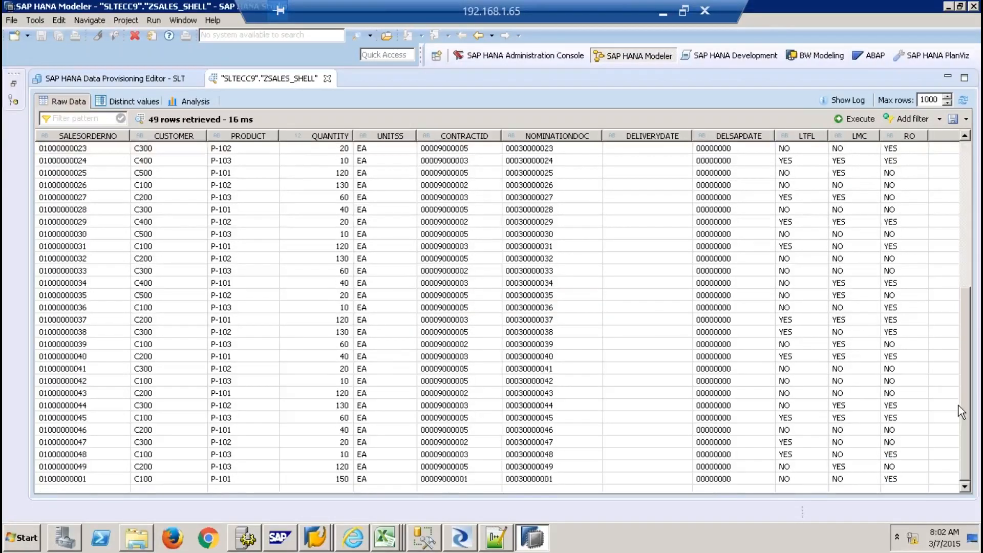
left_click(97, 477)
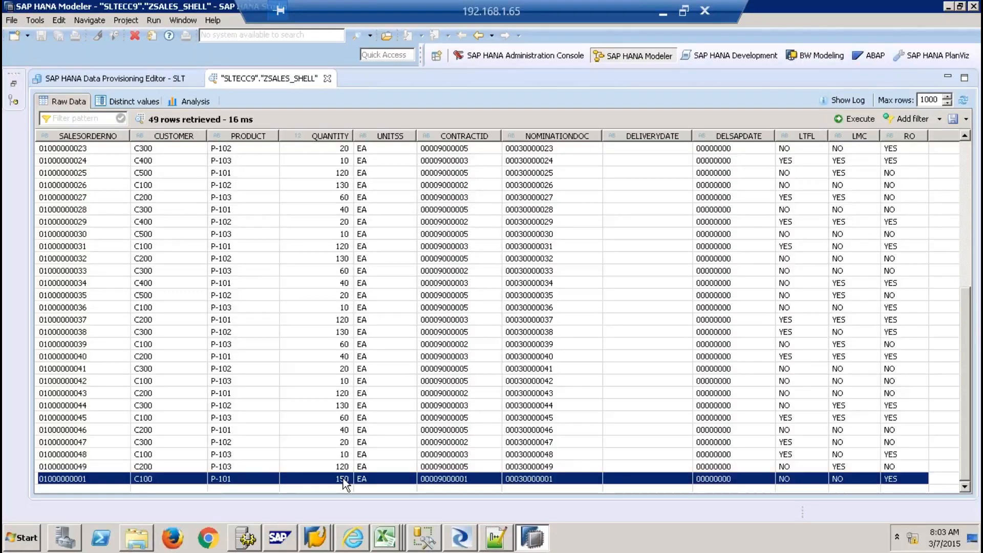
mouse_move(363, 541)
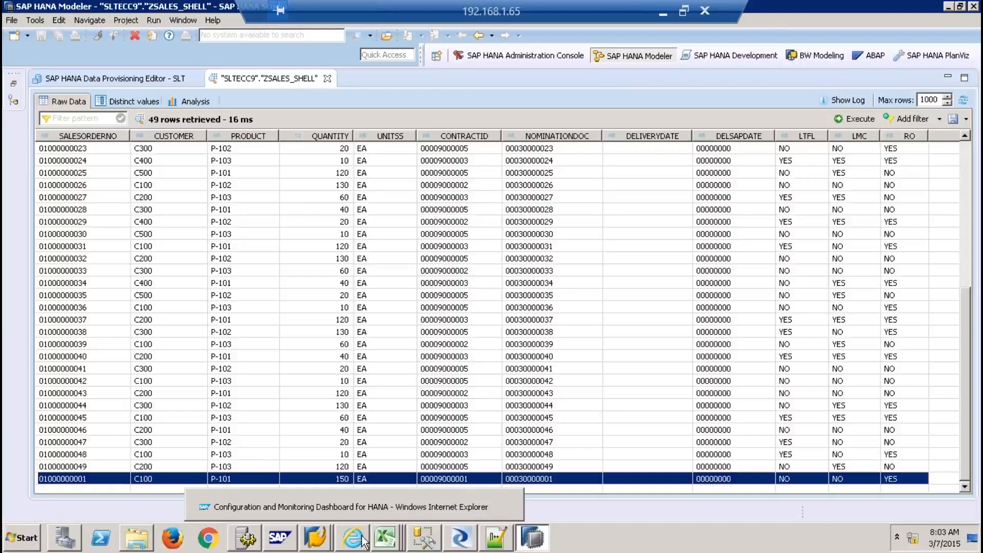
left_click(327, 79)
Inspect the SLT editor's target schema SLTECC9 and source system EHP dropdowns
left_click(244, 167)
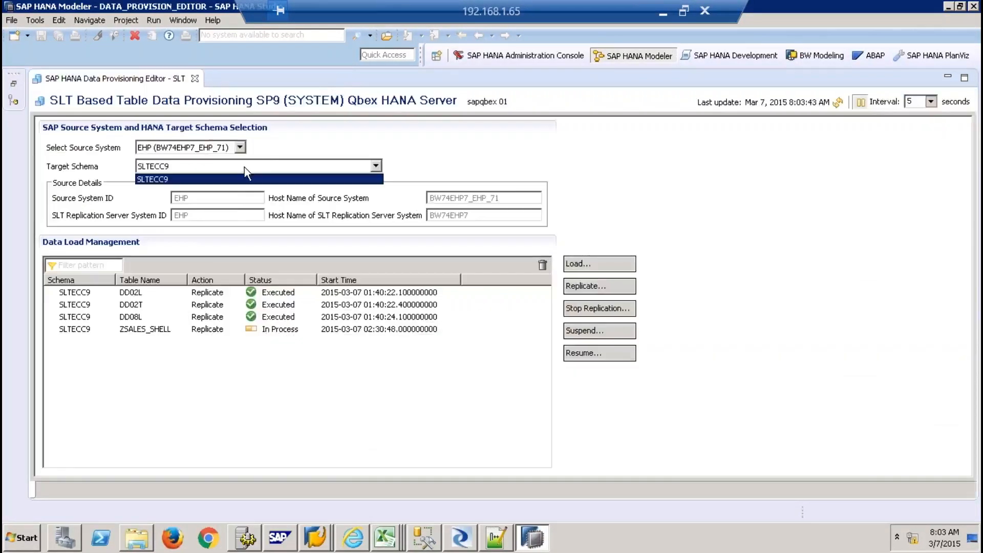
left_click(238, 147)
left_click(238, 146)
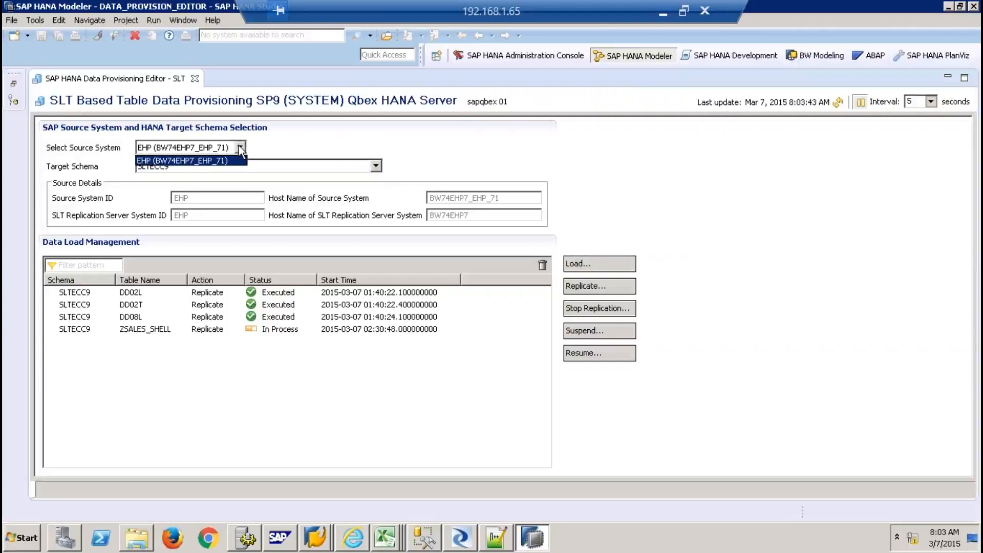
left_click(238, 145)
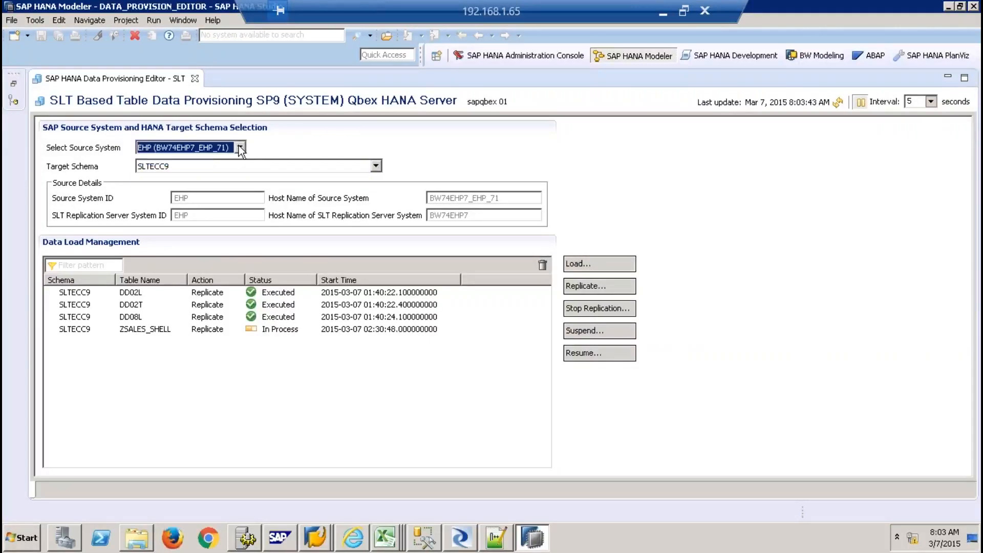
left_click(238, 145)
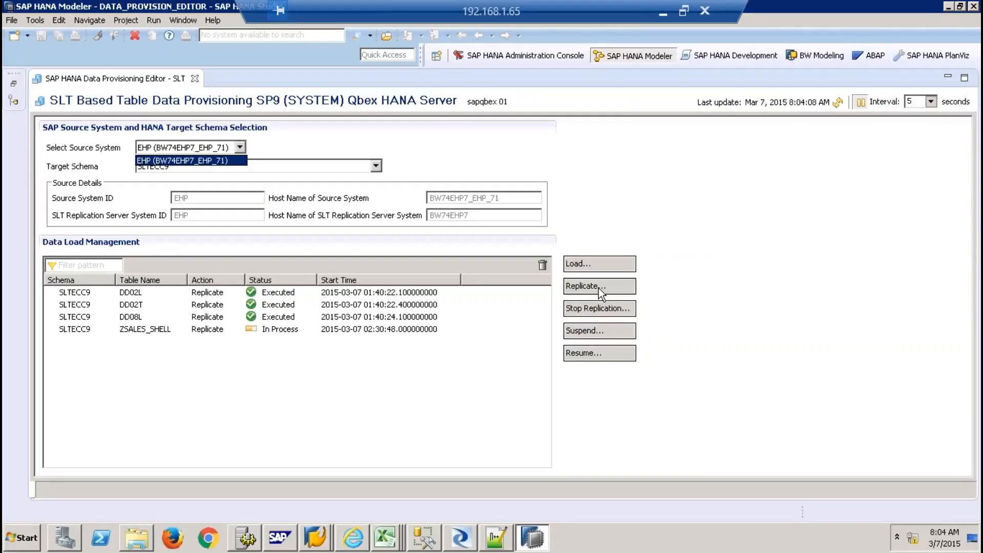
left_click(714, 209)
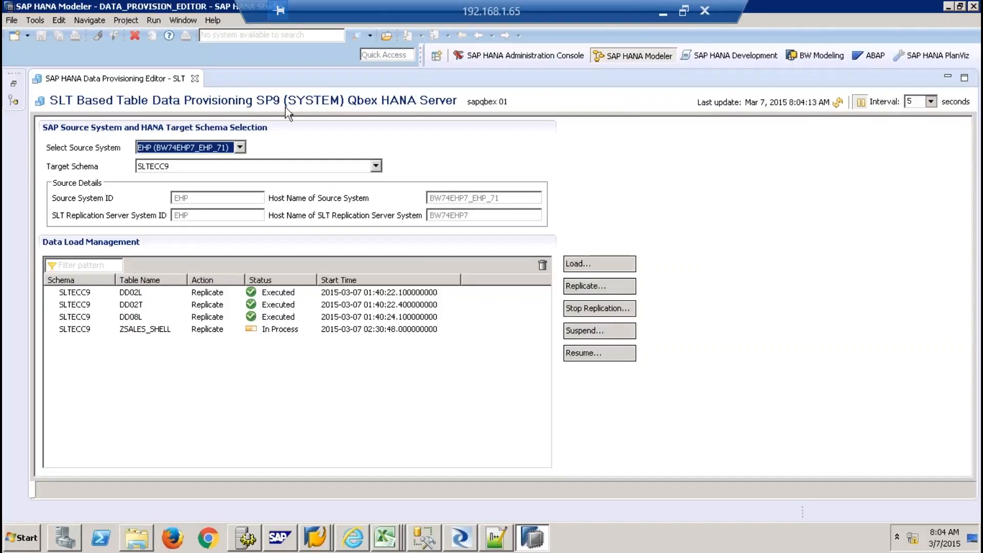
Close the SLT editor, restore the Systems catalog tree, and bring up the Contract MD workbook
left_click(195, 78)
left_click(12, 89)
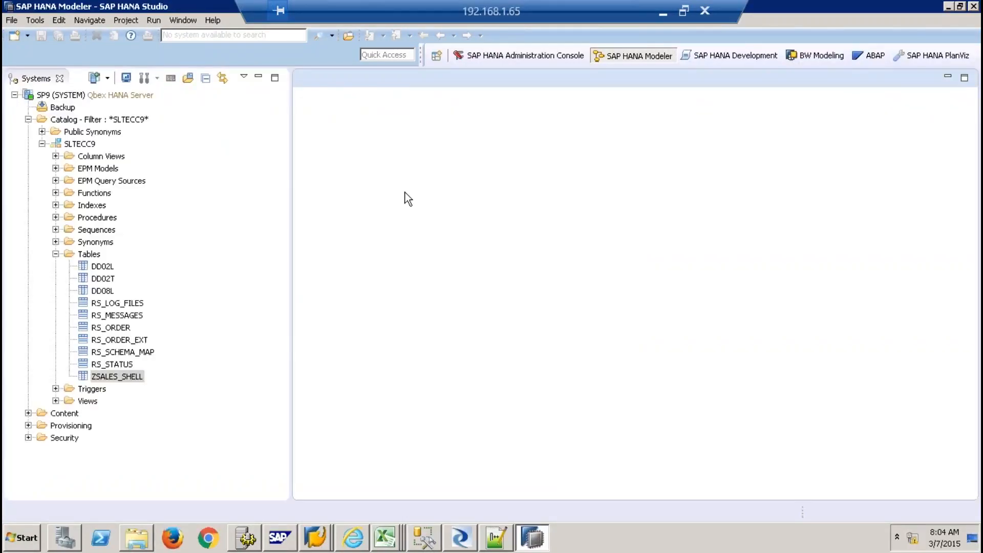
left_click(385, 537)
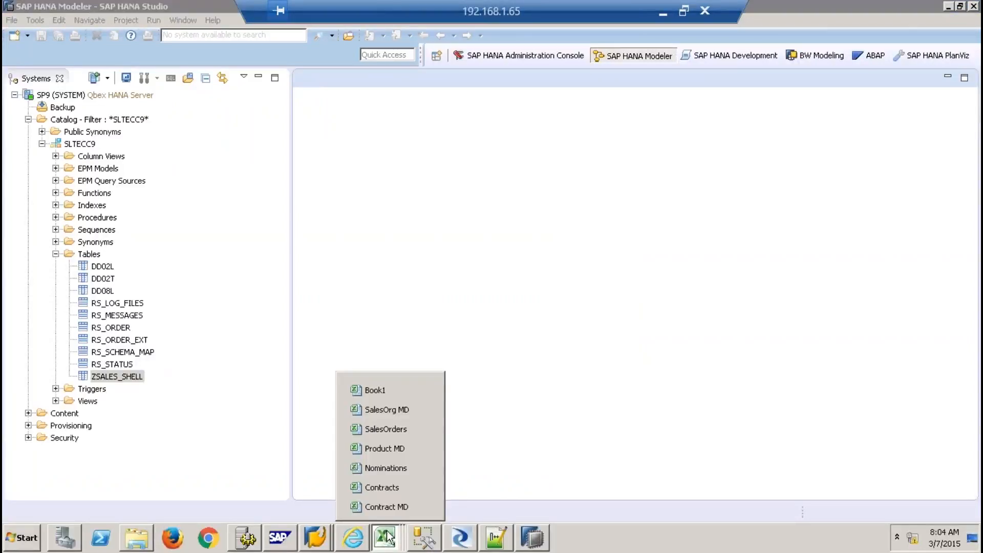
left_click(401, 507)
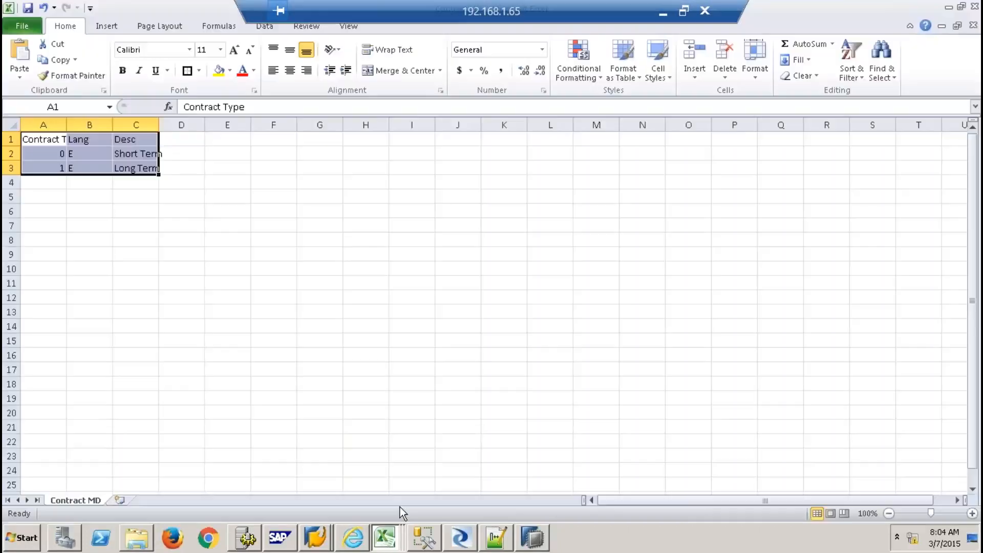
Review Contract MD's types (0 Short Term, 1 Long Term), then return to SAP's ZSALES_SHELL change screen
left_click(58, 139)
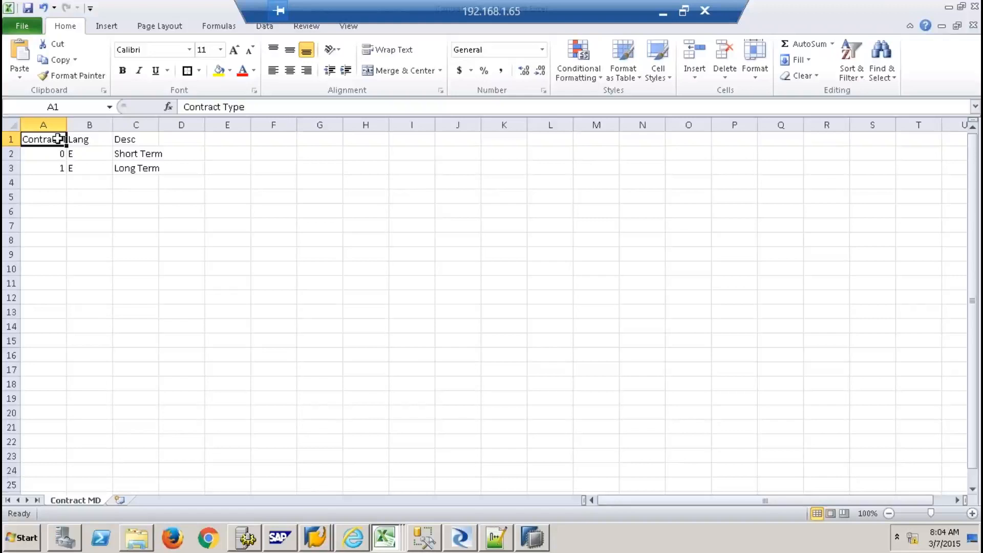
left_click(318, 542)
left_click(334, 507)
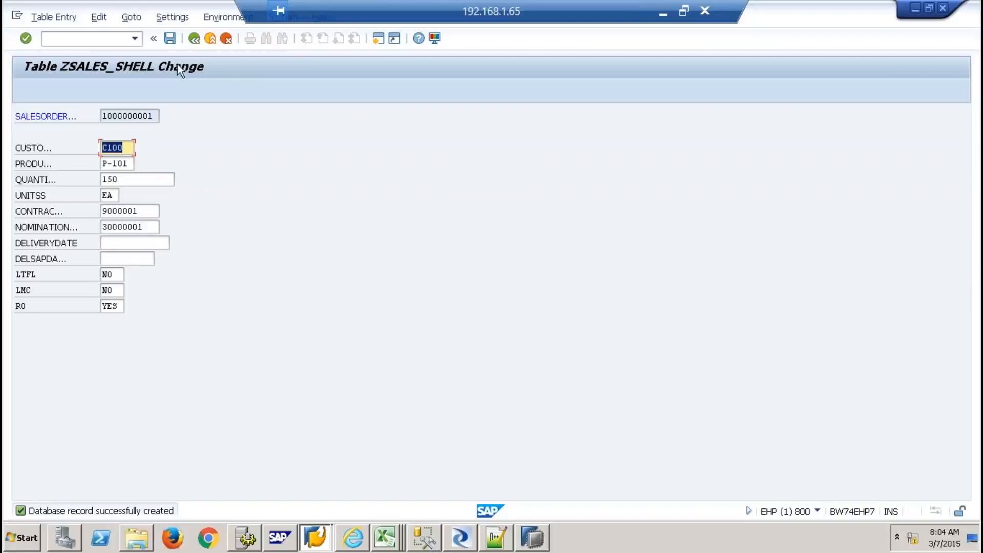
Go back to the ABAP Dictionary start screen and try a zconv* table search
left_click(197, 39)
left_click(197, 39)
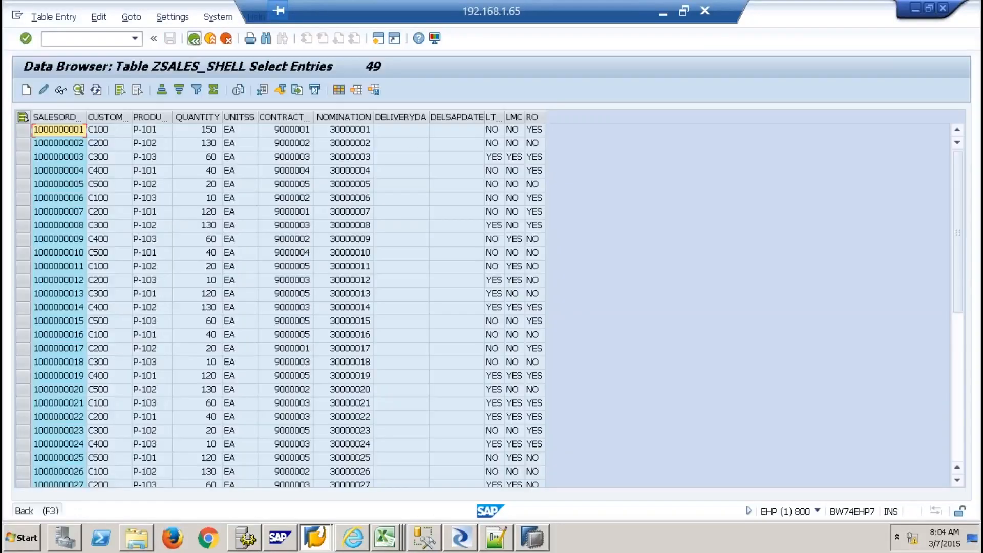
left_click(195, 39)
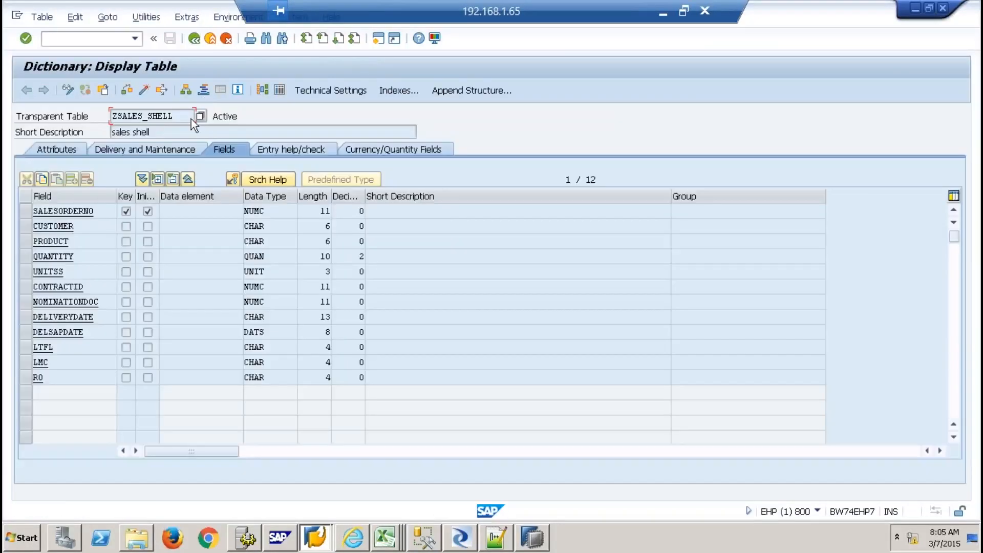
left_click(195, 41)
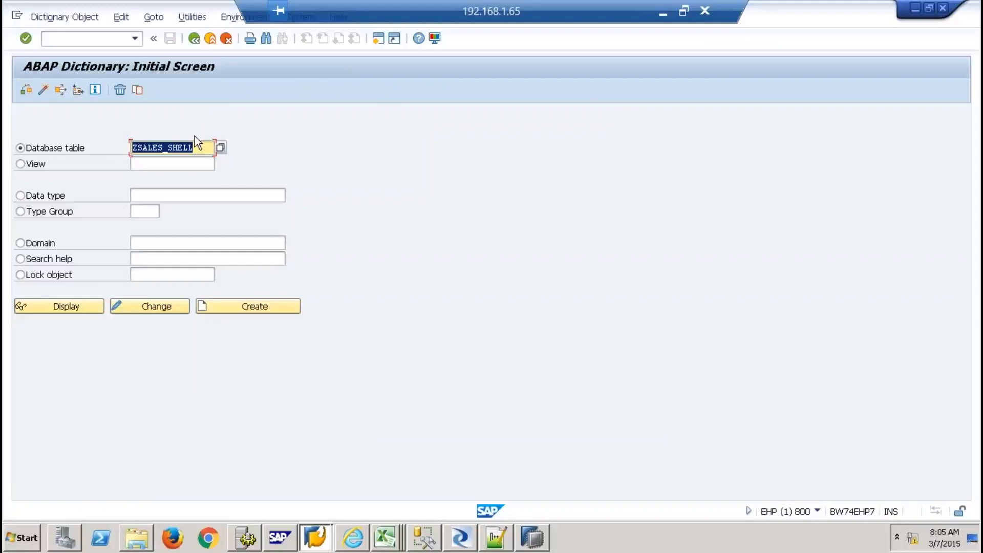
type("z")
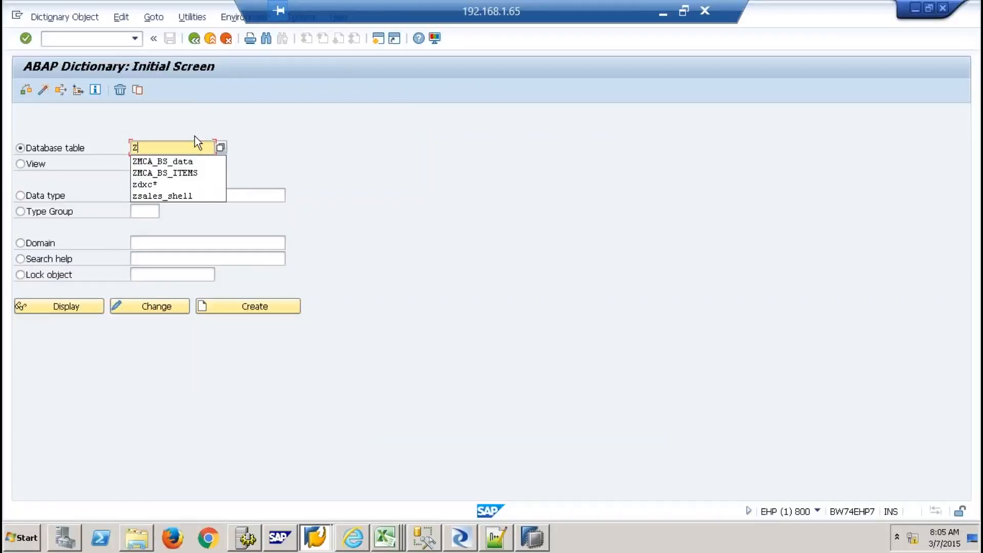
type("conv*")
key("Return")
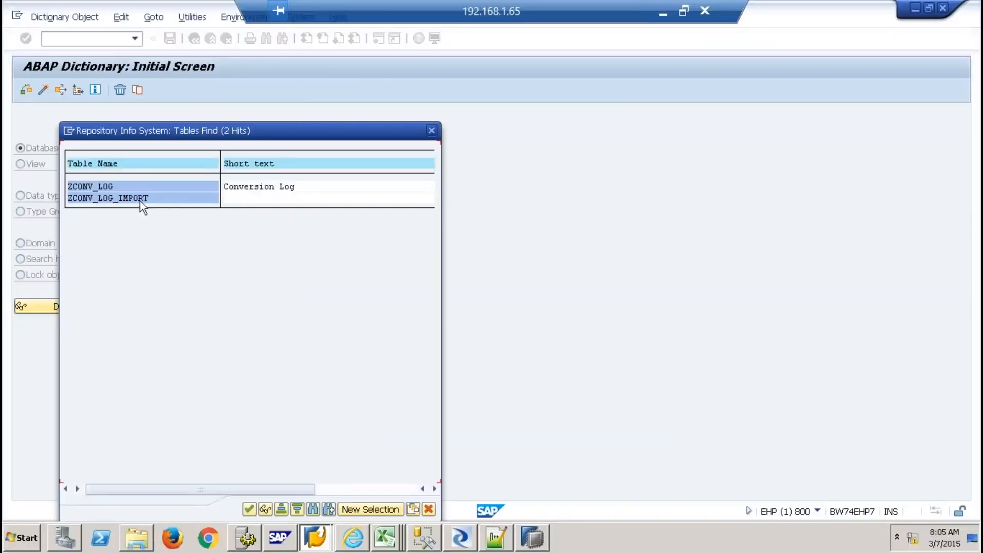
left_click(433, 129)
Search database tables for *SHELL* and display the ZSHELL_CTYPE definition
type("*SHELL*")
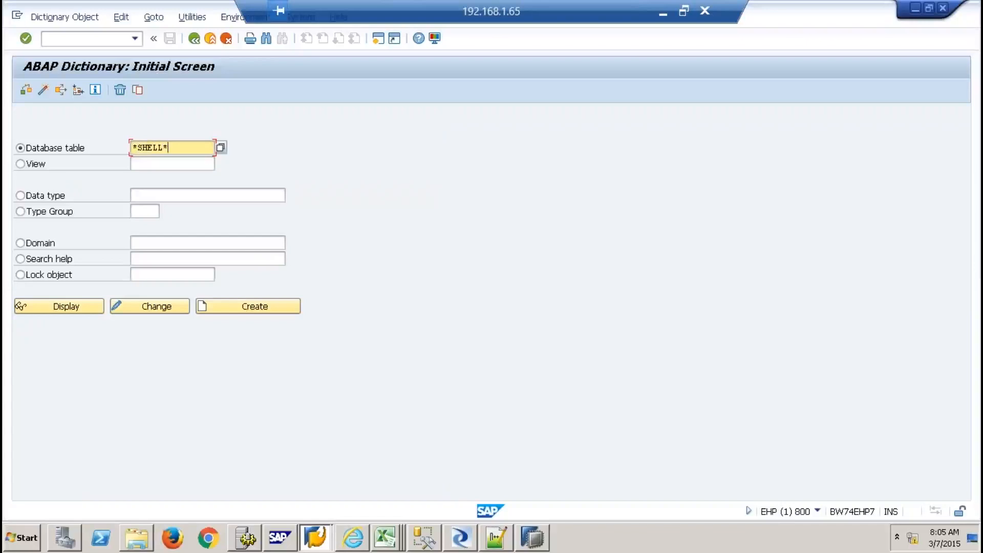
key("F4")
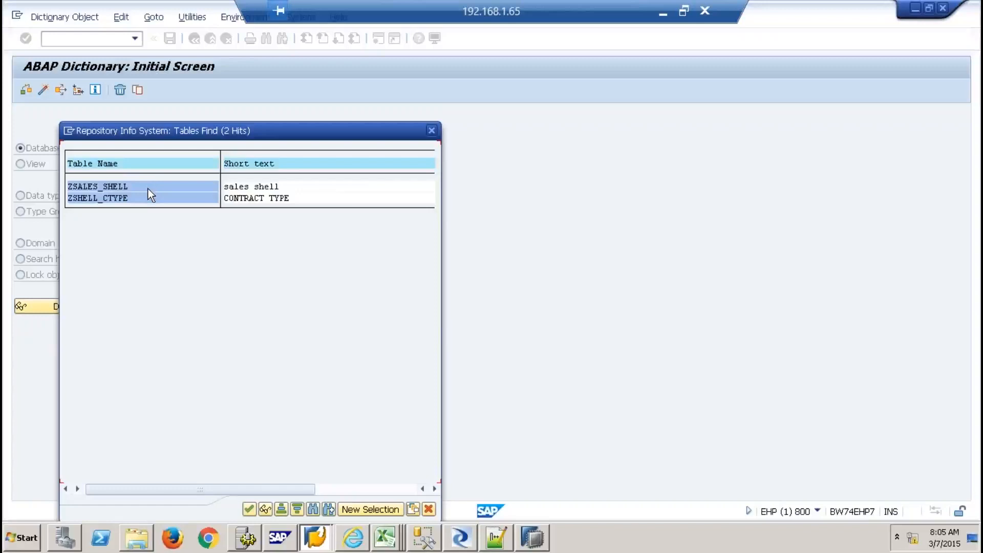
double_click(140, 196)
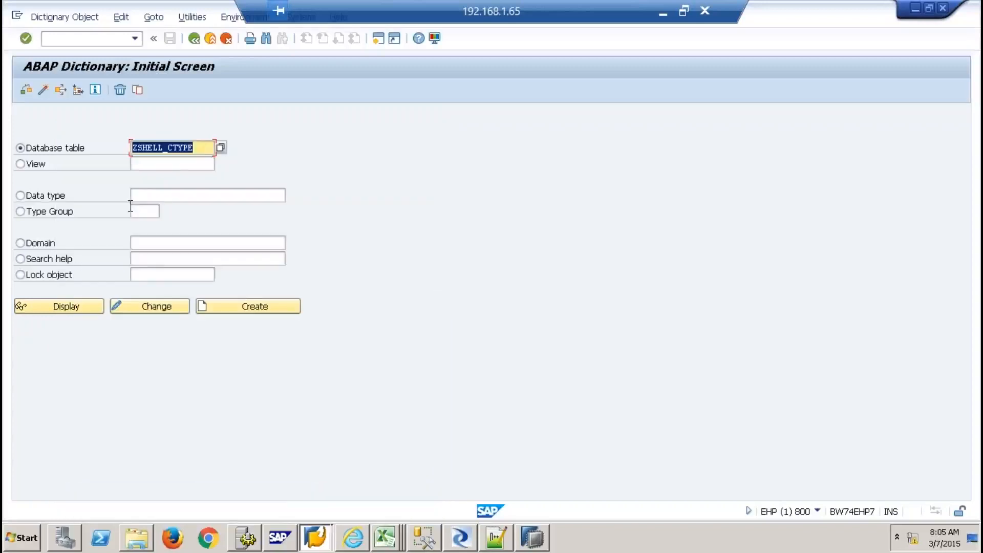
left_click(69, 309)
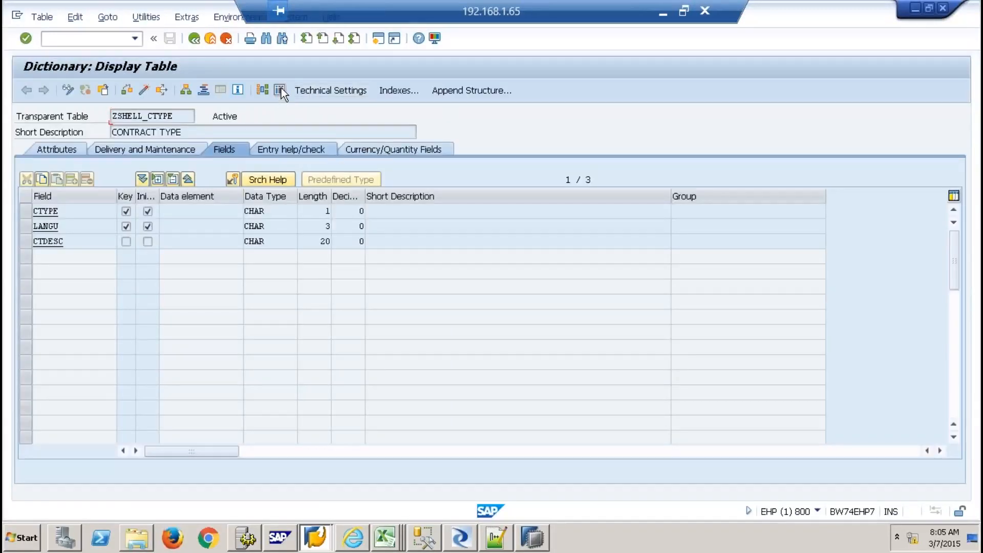
left_click(280, 90)
Execute the selection to list ZSHELL_CTYPE's entries 0 SHORT TERM and 1 LONG TERM
key("F8")
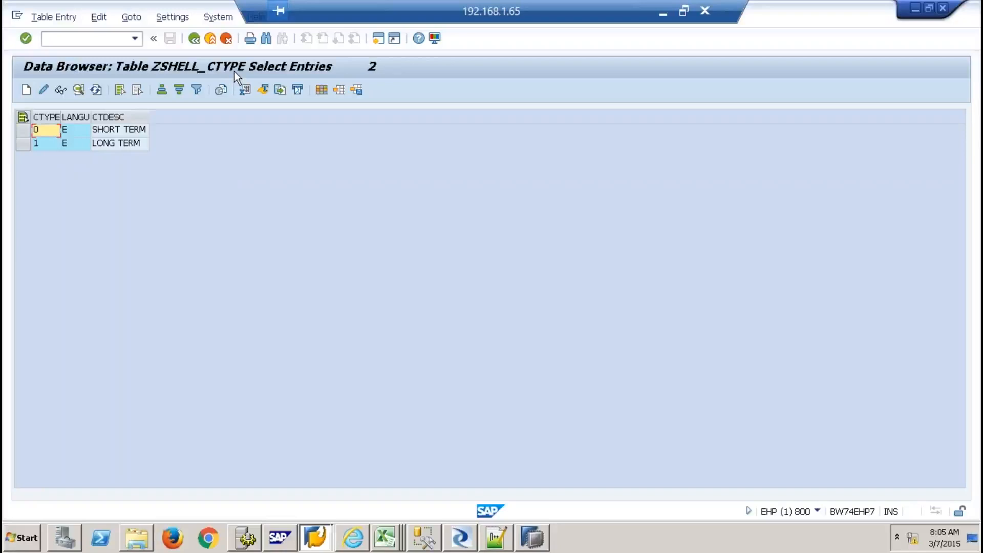
left_click(532, 538)
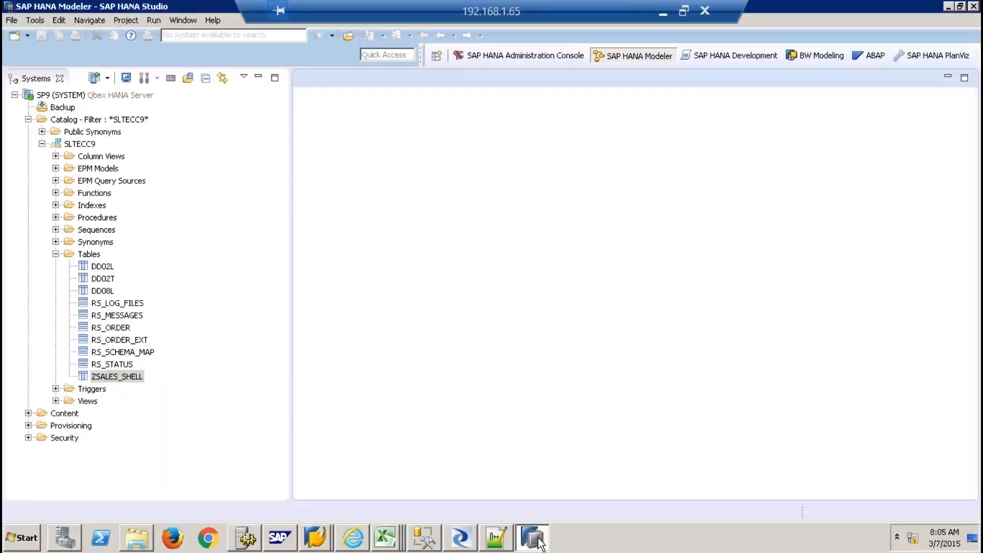
left_click(322, 532)
left_click(318, 508)
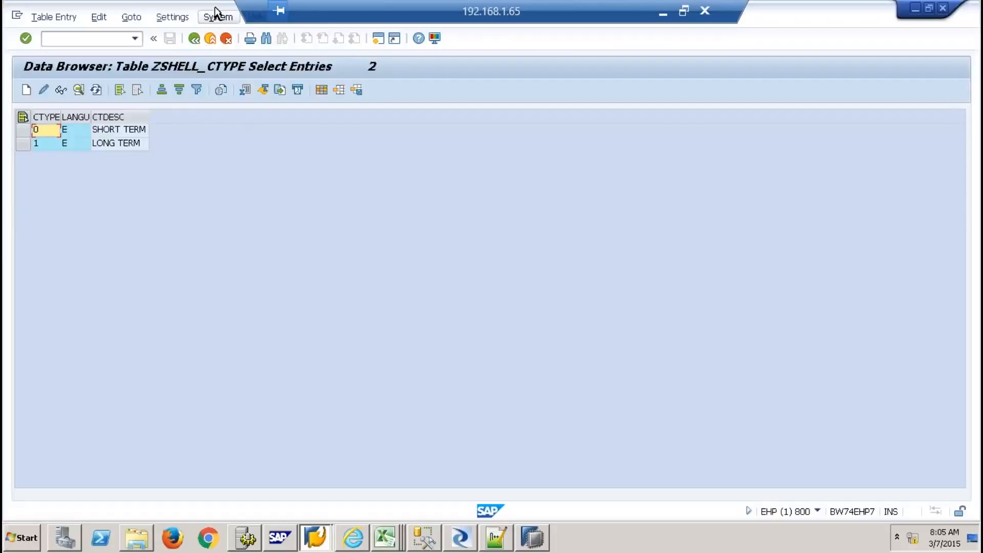
left_click(216, 16)
left_click(248, 208)
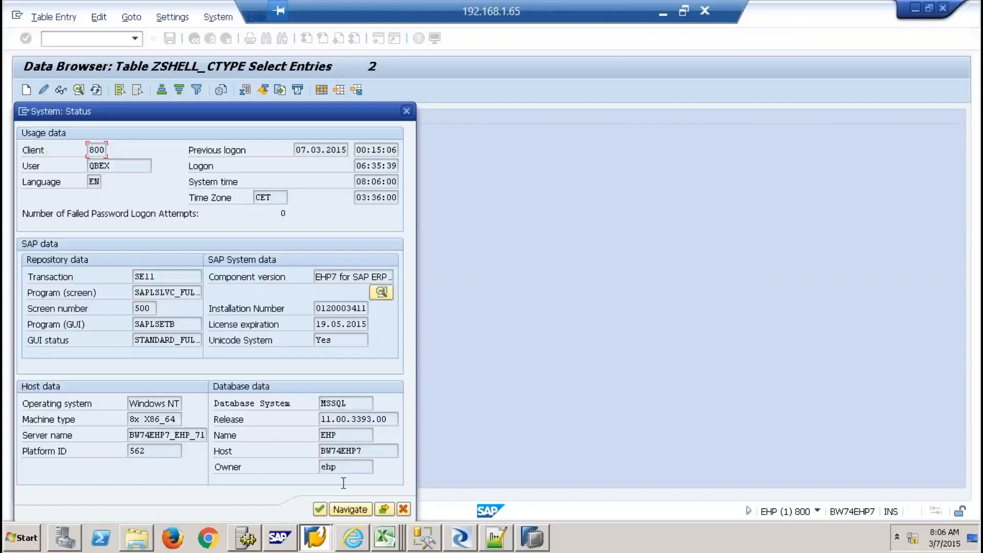
double_click(332, 403)
left_click(401, 508)
left_click(541, 542)
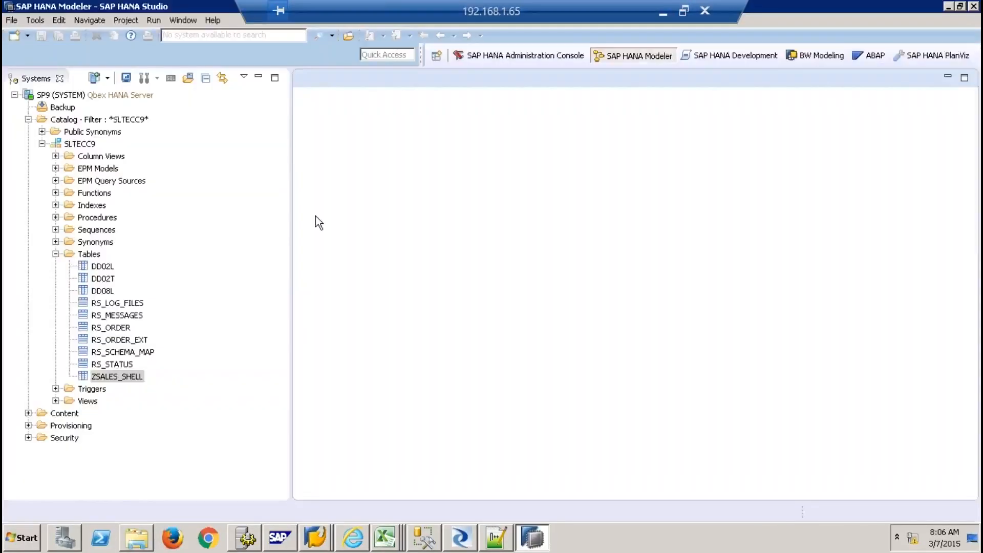
Expand Provisioning > Remote Sources and open the EHP_REMOTE remote source definition
left_click(28, 119)
left_click(28, 144)
left_click(42, 168)
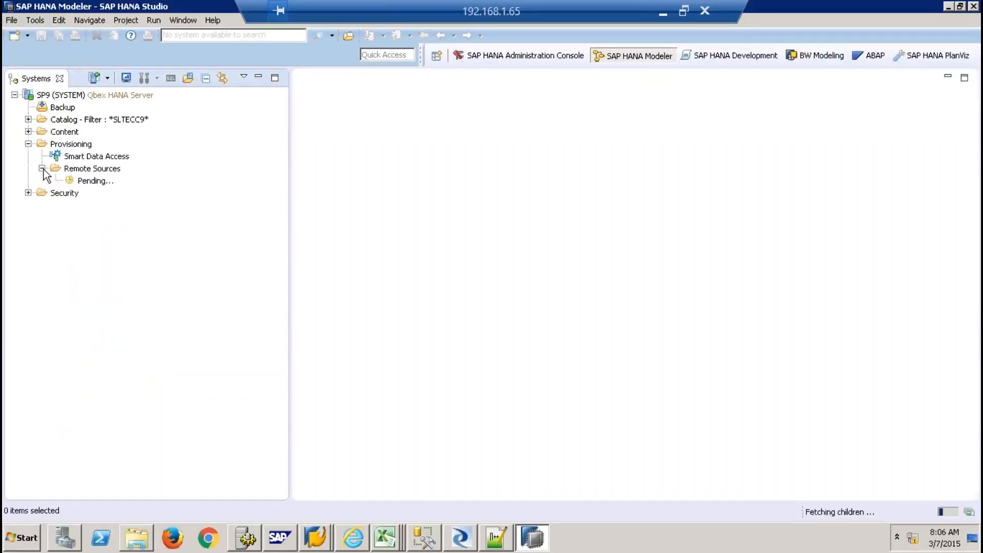
left_click(98, 290)
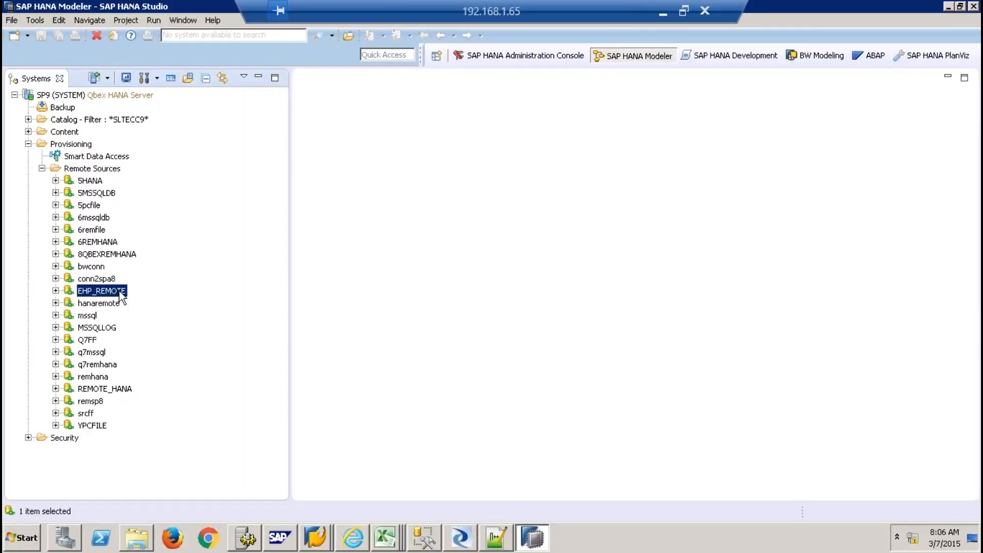
right_click(122, 296)
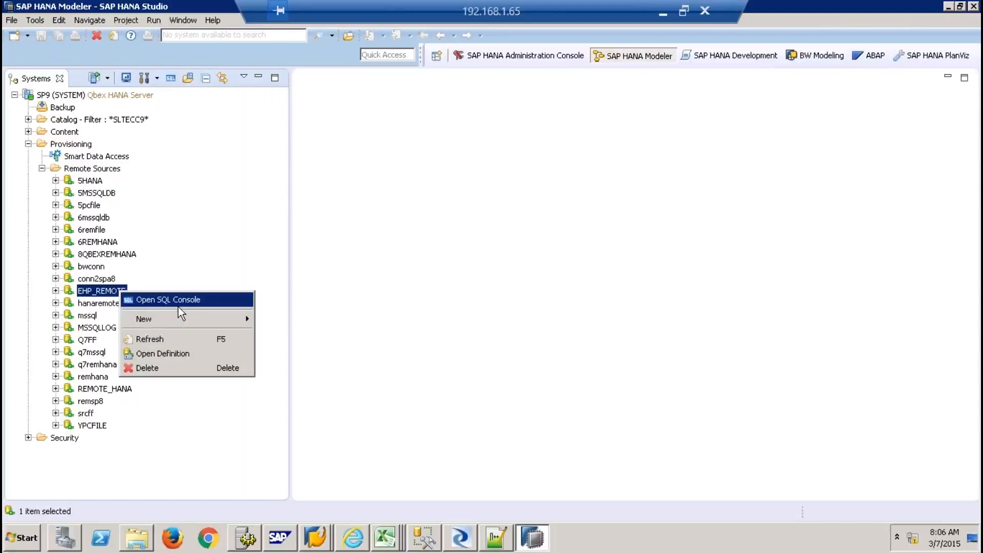
left_click(158, 353)
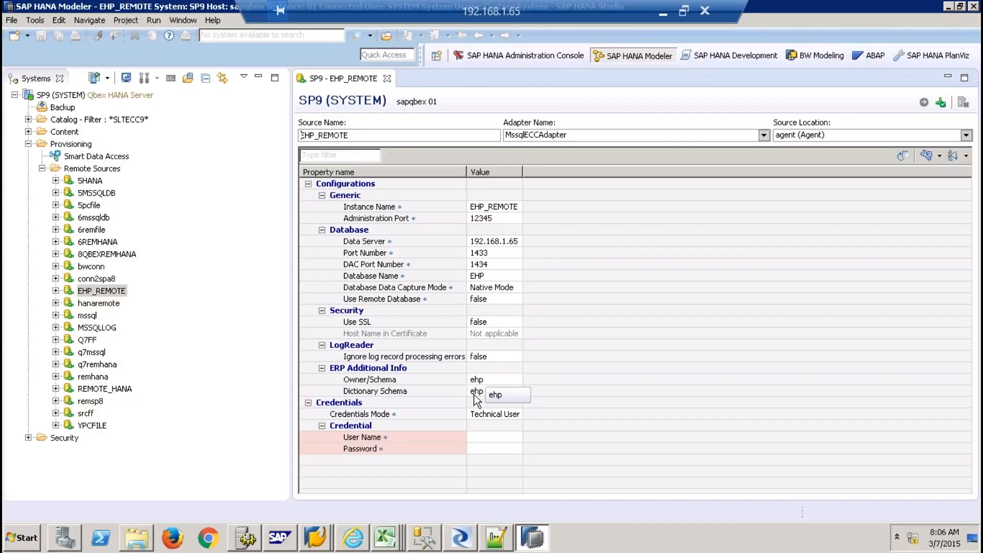
Close the EHP_REMOTE definition and expand EHP_REMOTE > Z_Tables, scrolling through its tables
left_click(388, 78)
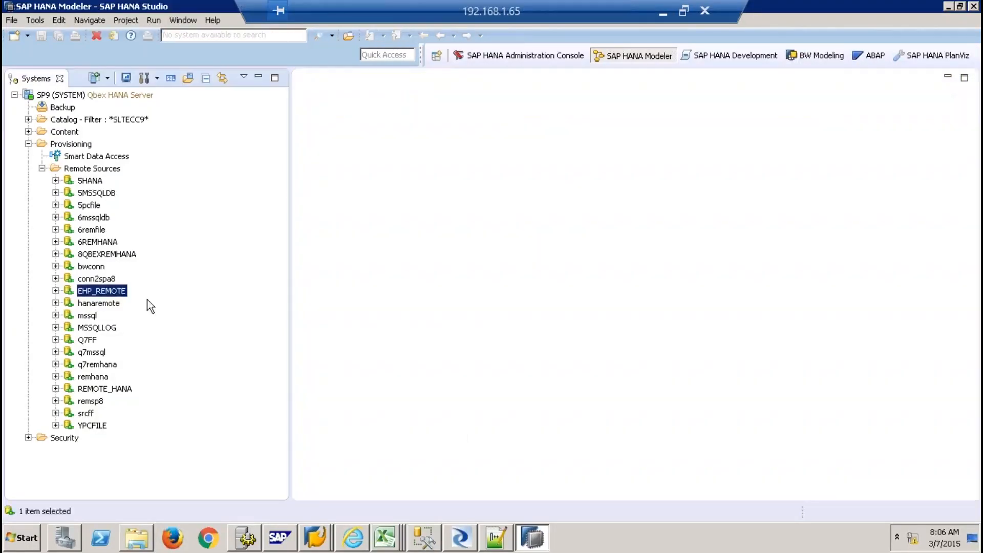
left_click(55, 291)
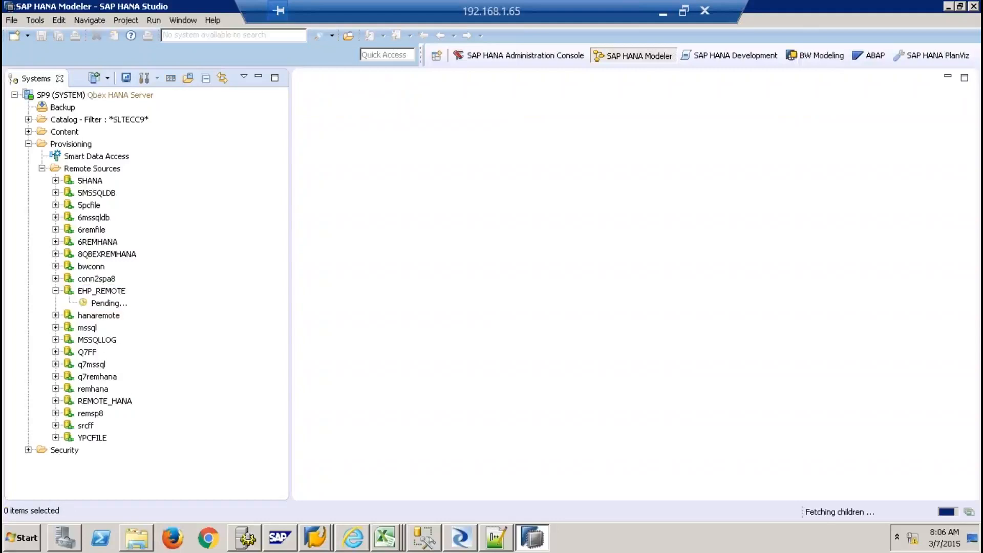
left_click(70, 315)
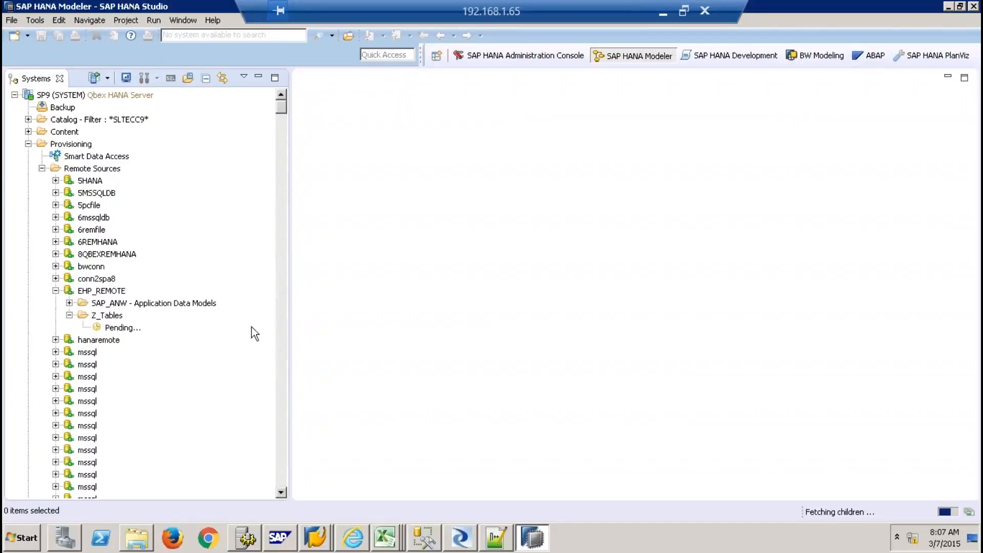
scroll(276, 167, "down", 20)
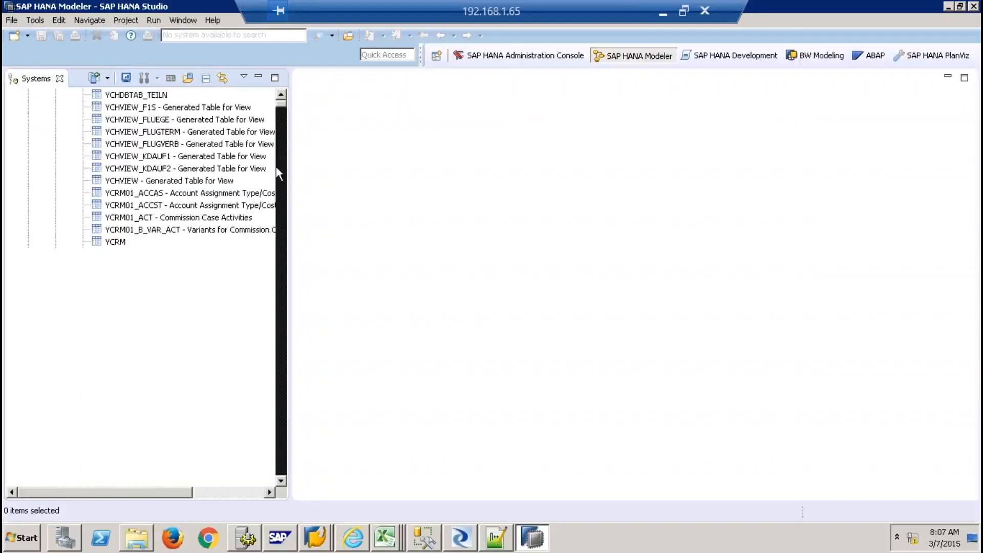
scroll(275, 166, "down", 20)
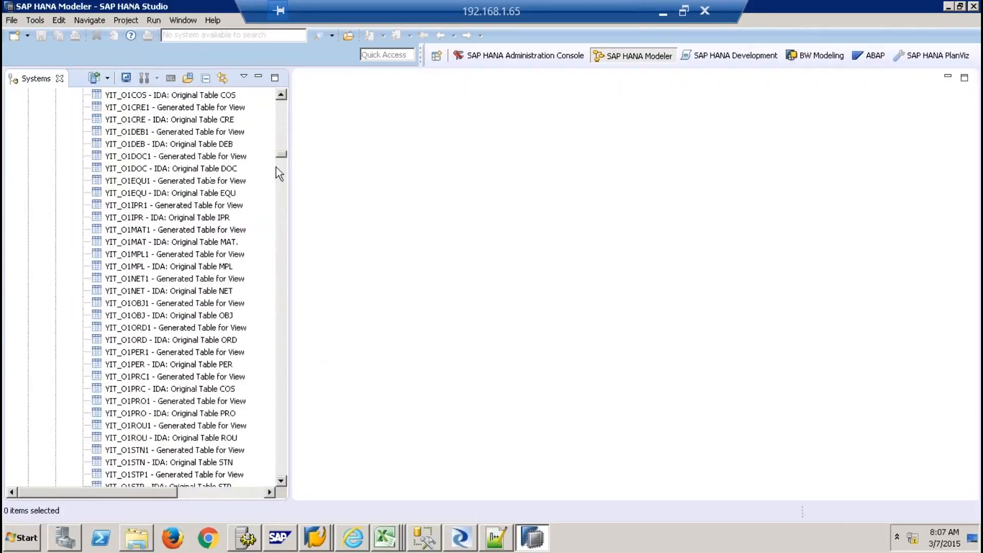
left_click_drag(279, 154, 279, 232)
left_click_drag(280, 285, 277, 378)
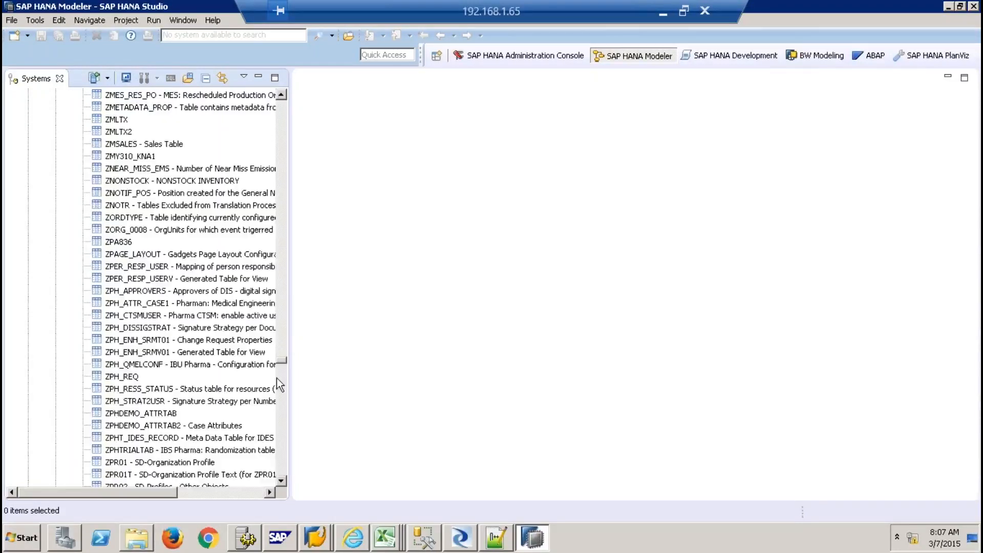
left_click_drag(280, 421, 281, 423)
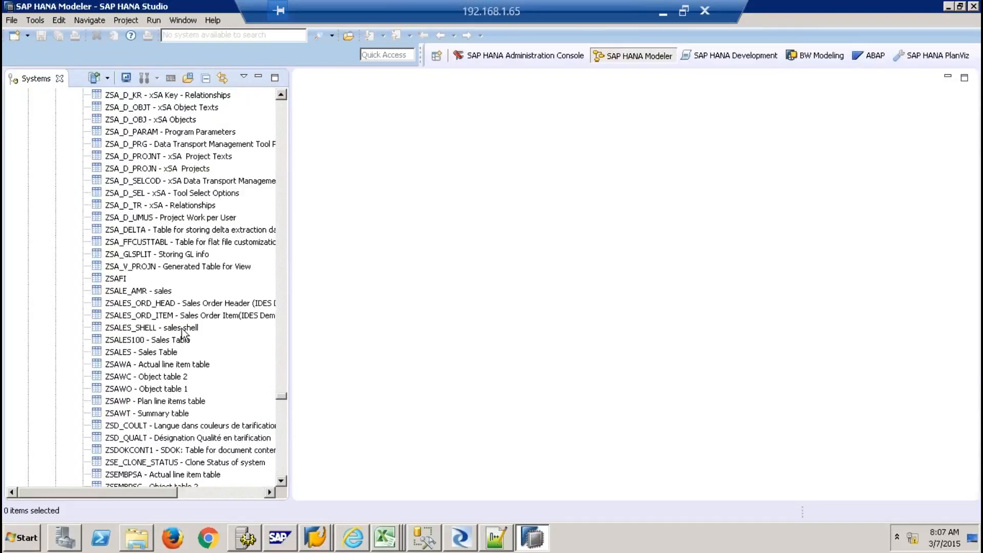
Select the ZSHELL_CTYPE (CONTRACT TYPE) table and bring up its context menu
left_click(156, 328)
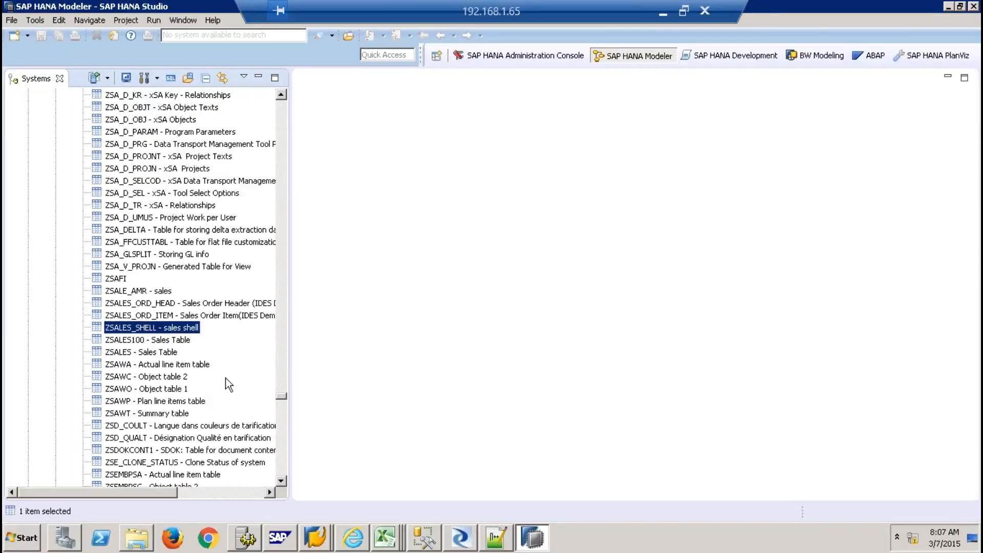
left_click(281, 484)
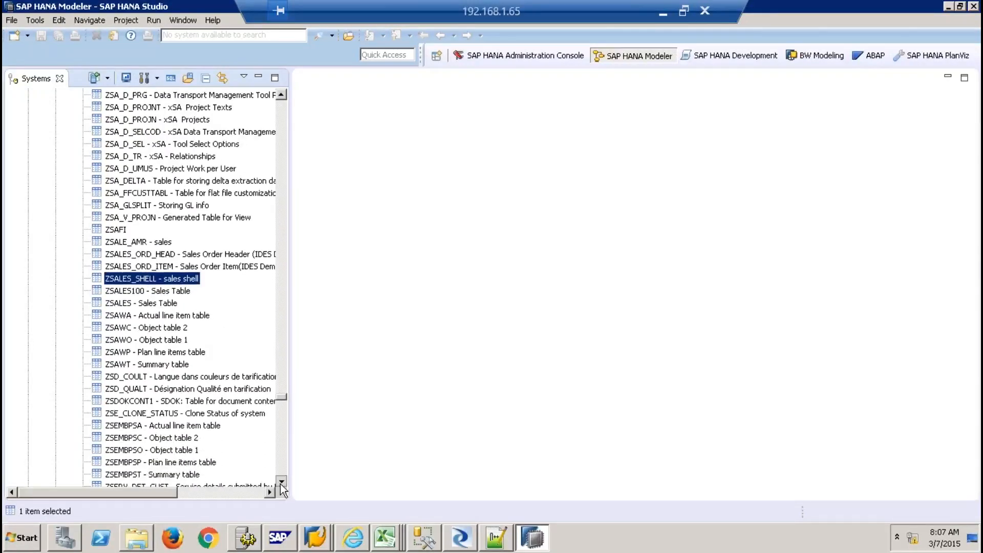
left_click(281, 484)
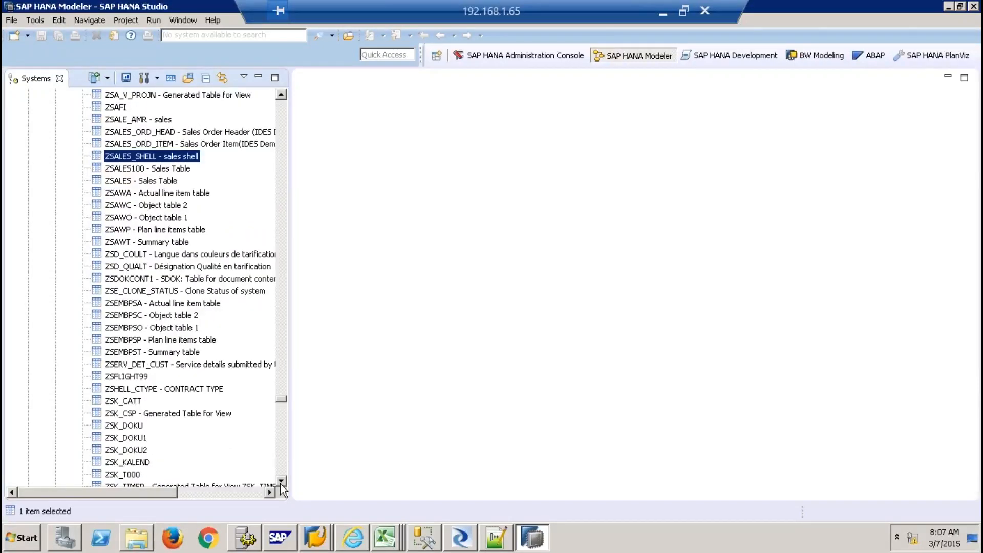
left_click(280, 483)
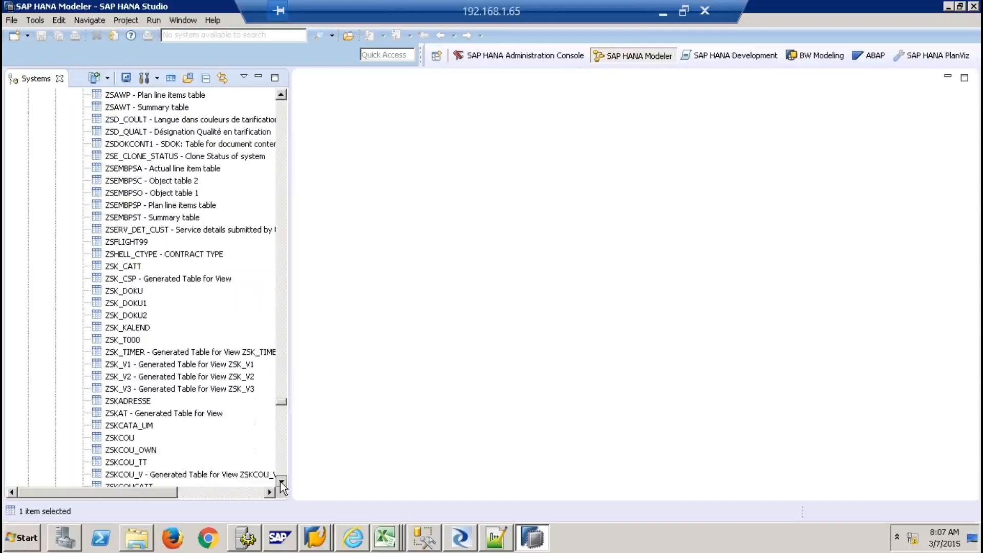
left_click(281, 481)
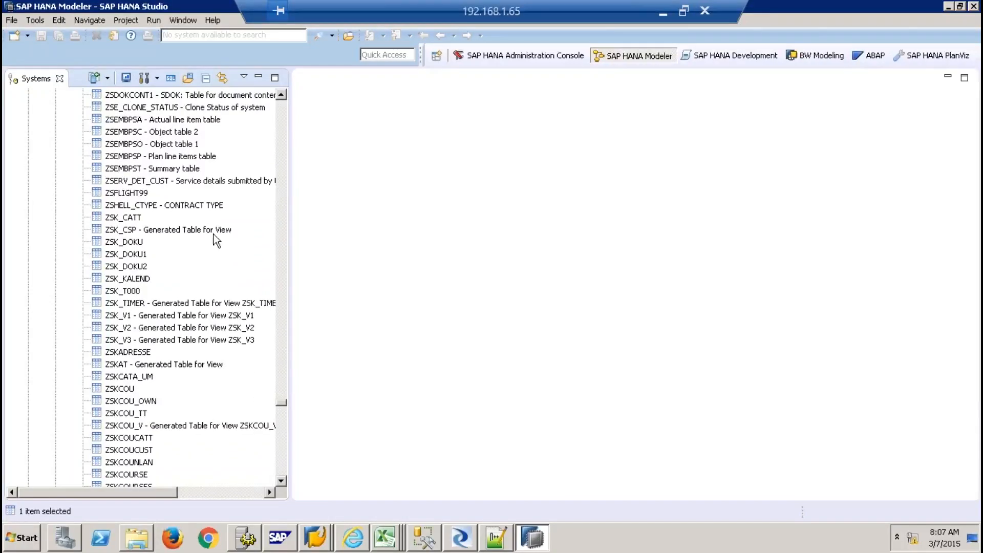
left_click(159, 208)
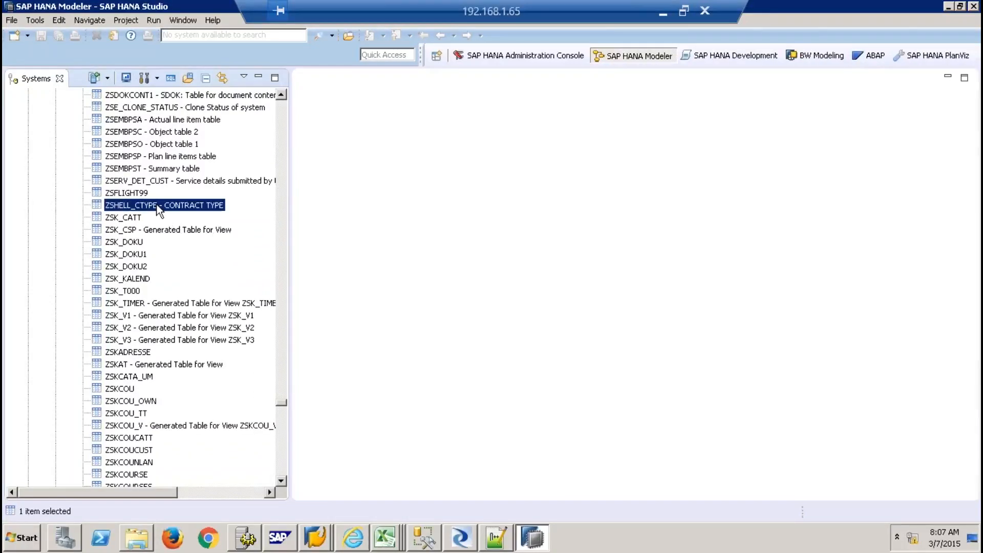
right_click(159, 207)
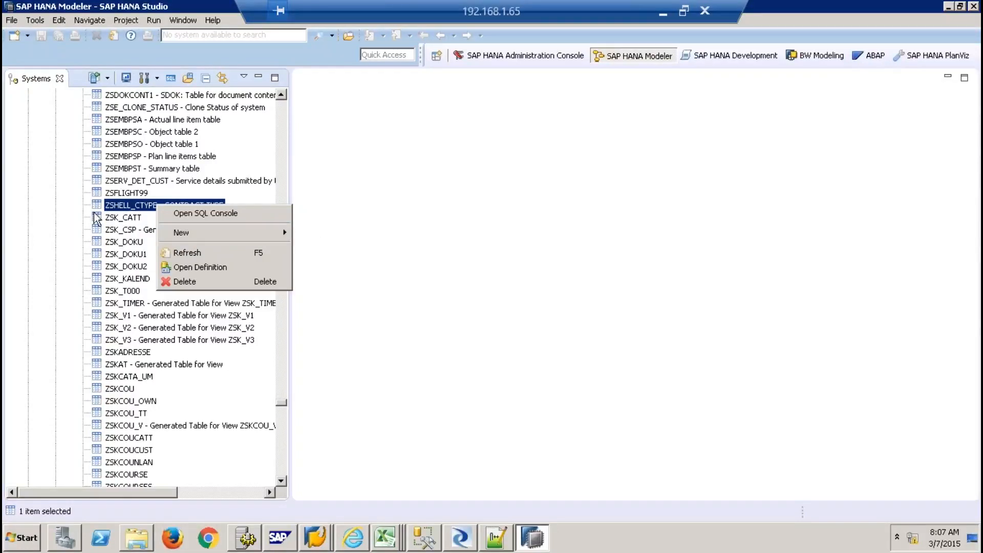
right_click(124, 205)
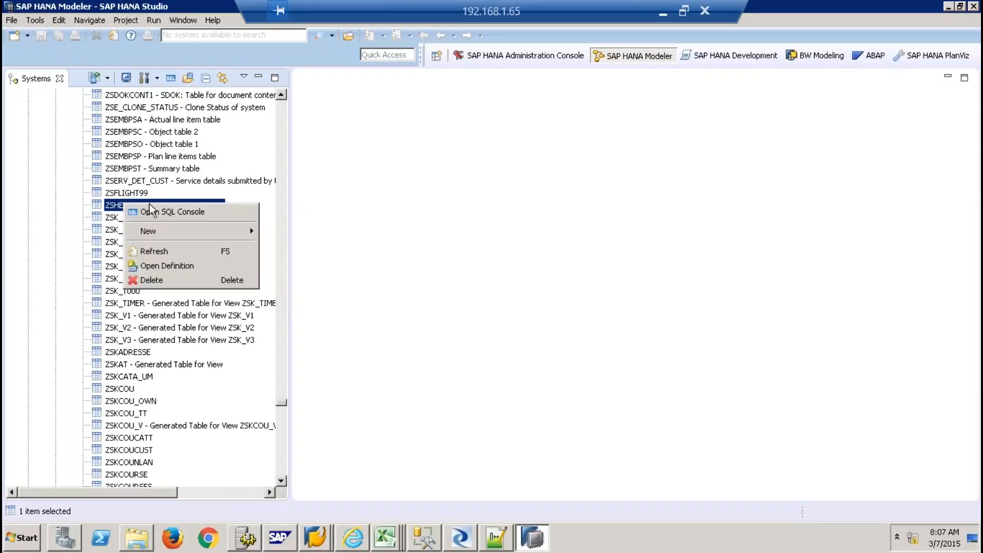
Exit SAP HANA Studio, confirm the exit, and relaunch it from the Start menu
left_click(491, 234)
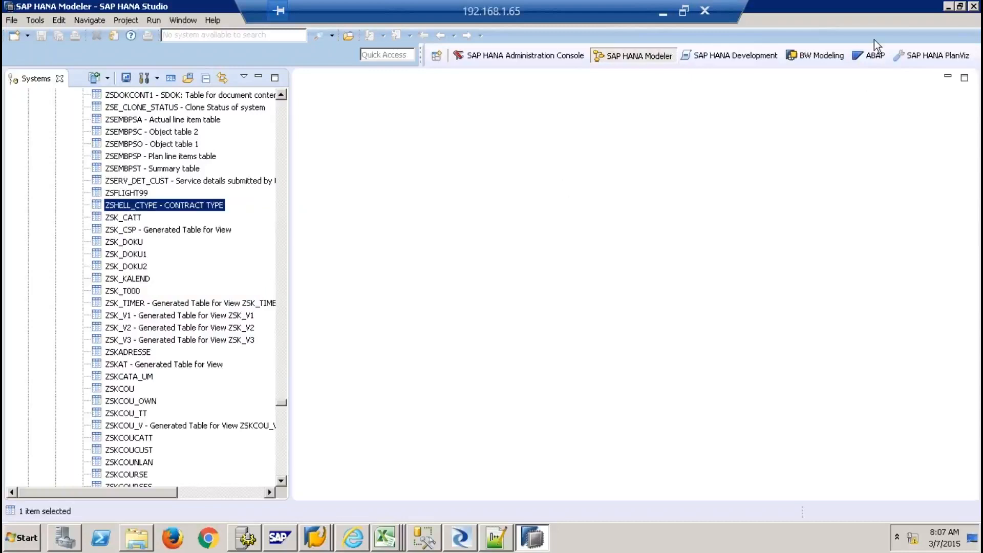
left_click(973, 8)
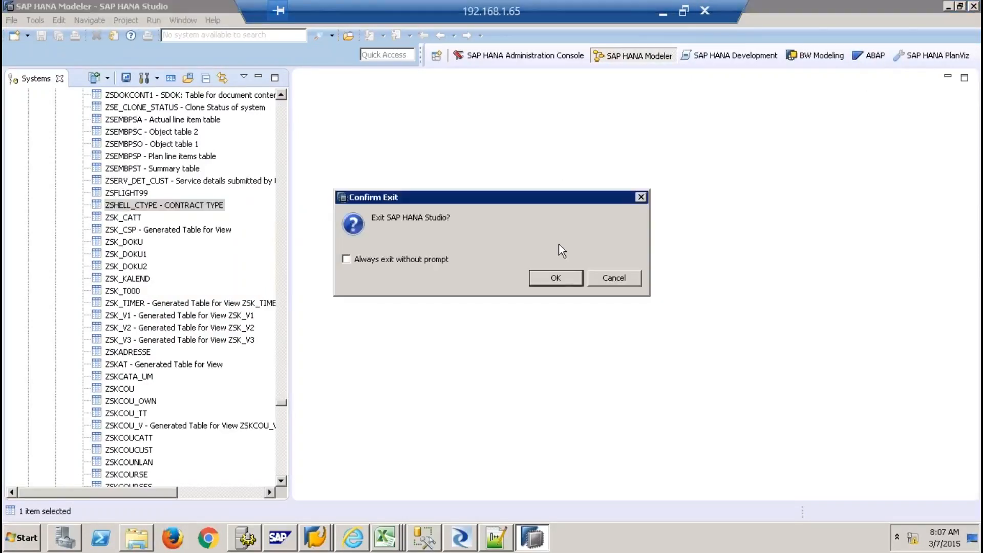
left_click(563, 280)
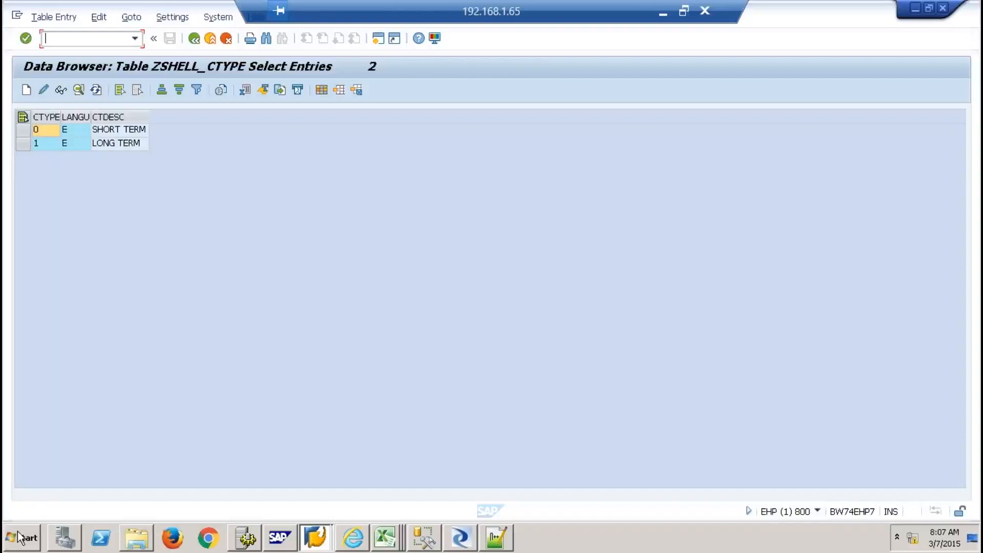
left_click(20, 535)
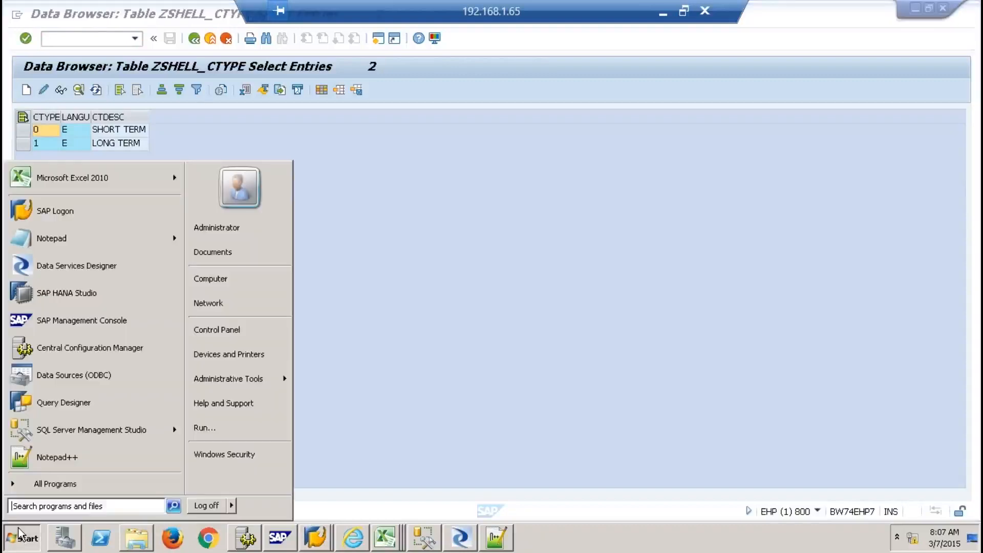
left_click(81, 297)
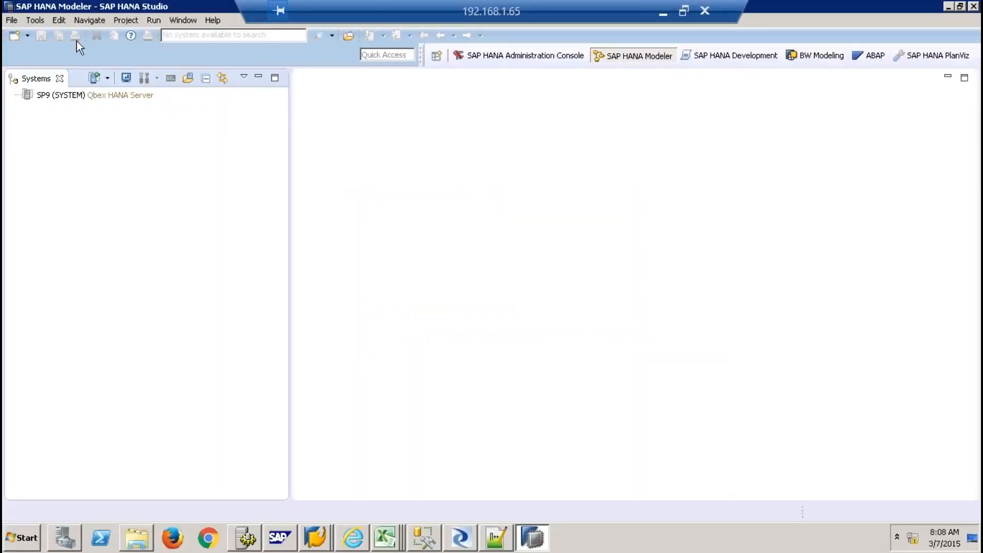
Log on to the SP9 system with the database password
left_click(82, 97)
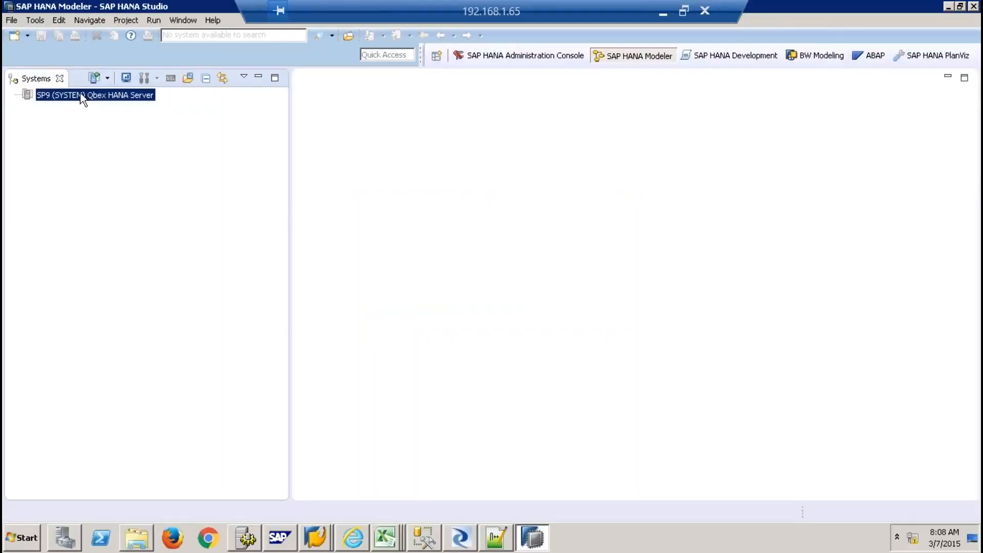
right_click(82, 98)
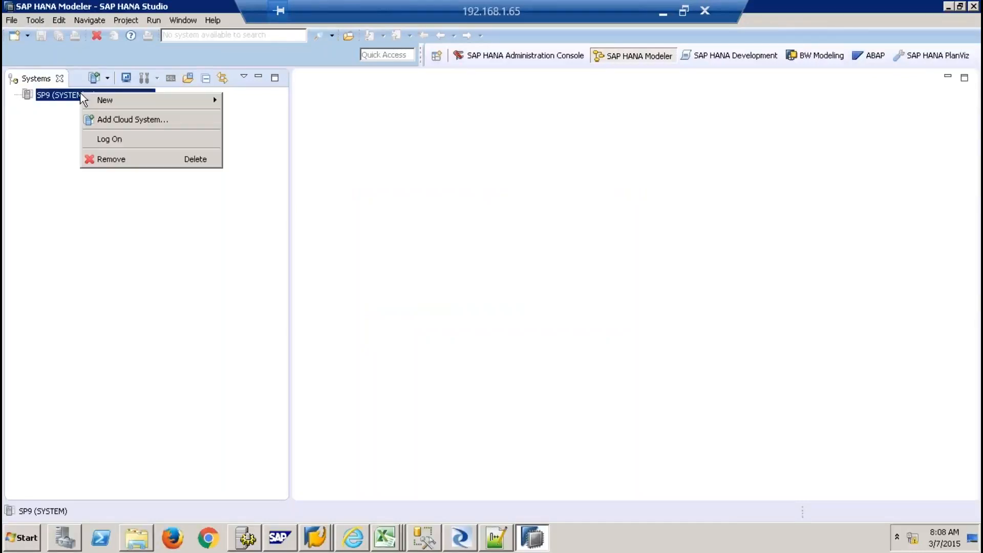
left_click(116, 140)
key("Caps_Lock")
type("••••••")
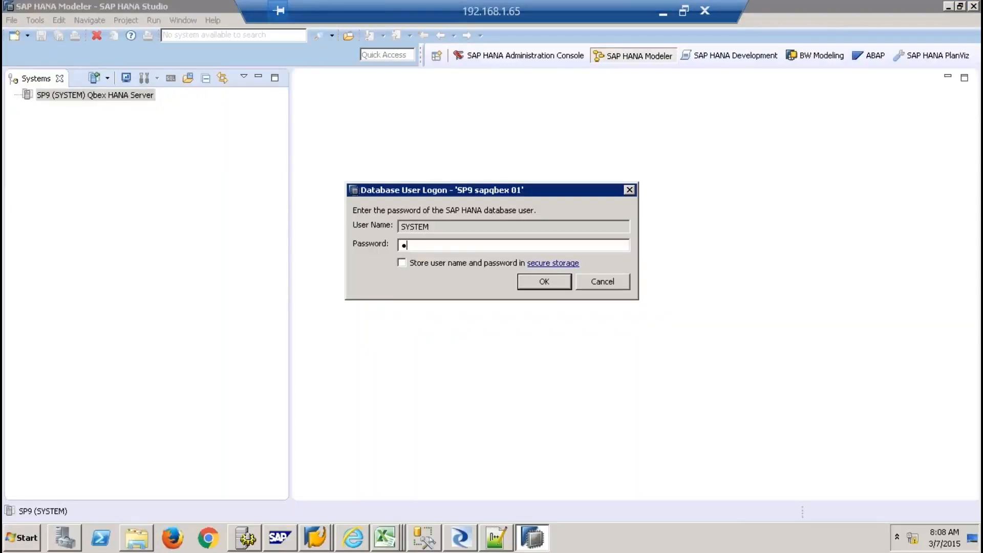
type("••••")
key("Return")
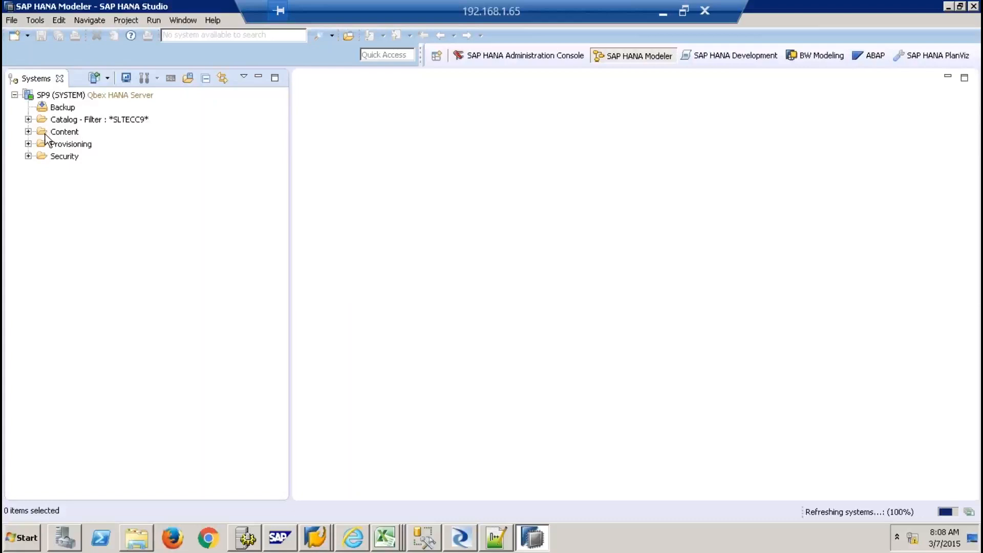
Expand Provisioning > Remote Sources > EHP_REMOTE > Z_Tables and select ZSHELL_CTYPE - CONTRACT TYPE
left_click(28, 144)
left_click(42, 169)
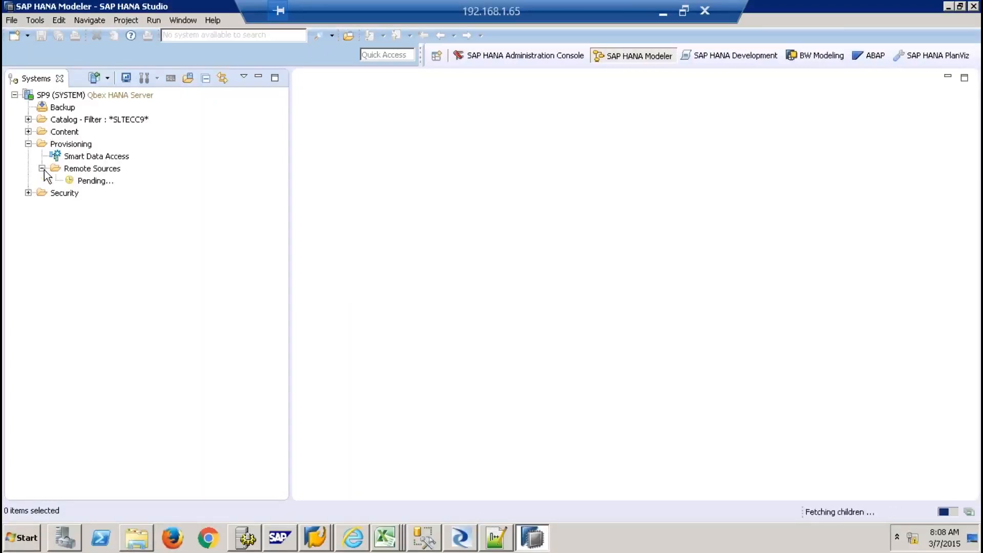
left_click(56, 291)
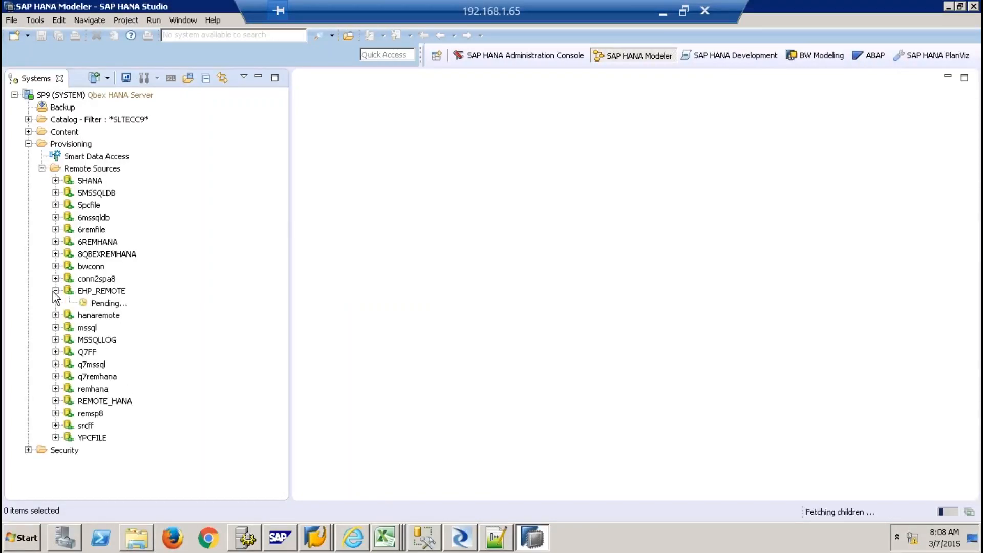
left_click(69, 315)
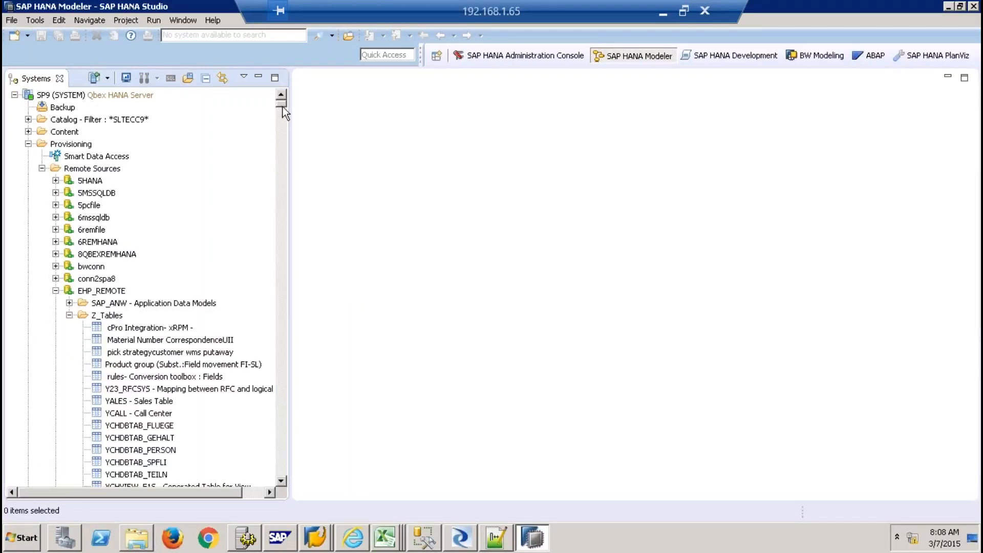
left_click_drag(282, 106, 282, 352)
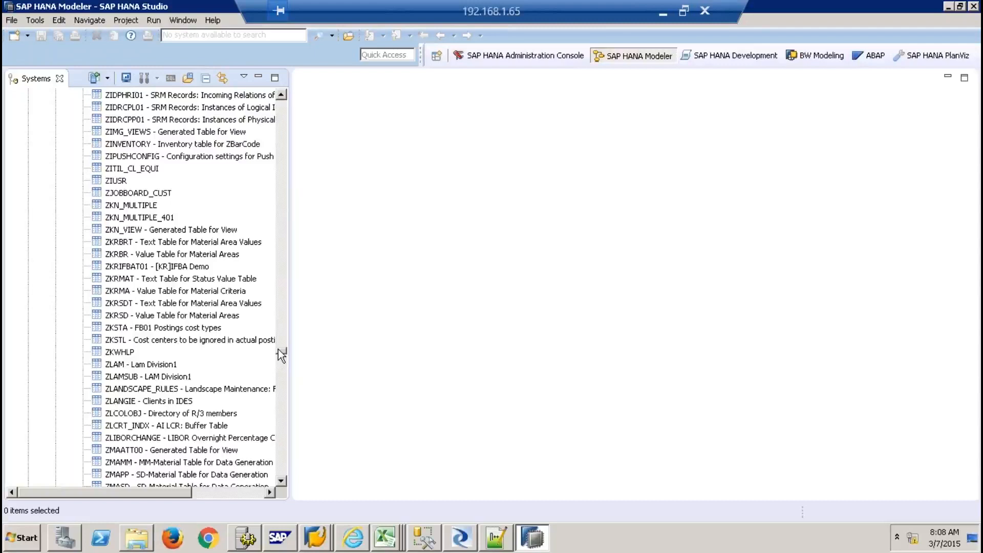
left_click_drag(279, 351, 284, 399)
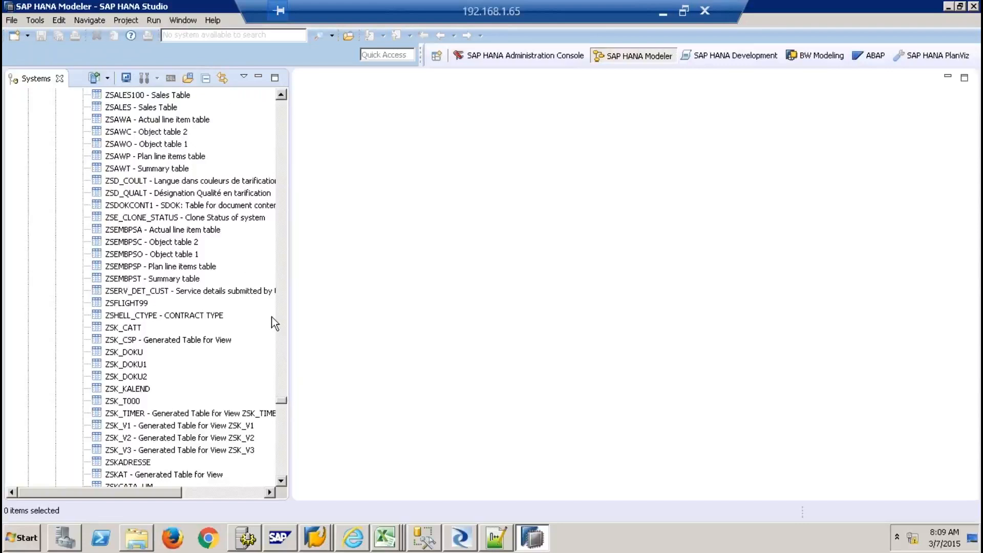
left_click(168, 317)
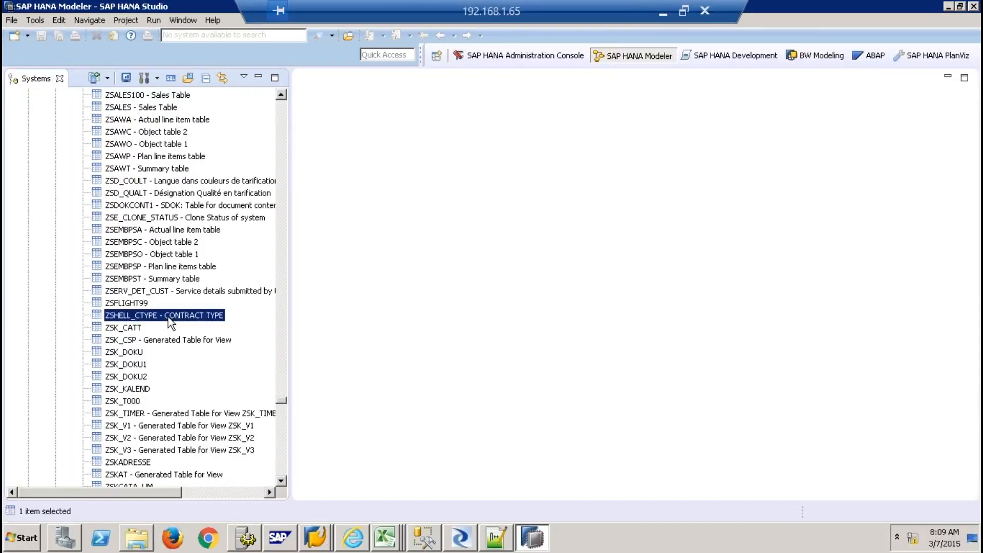
Add ZSHELL_CTYPE as a virtual table in schema 9QBEX and acknowledge the confirmation
right_click(169, 321)
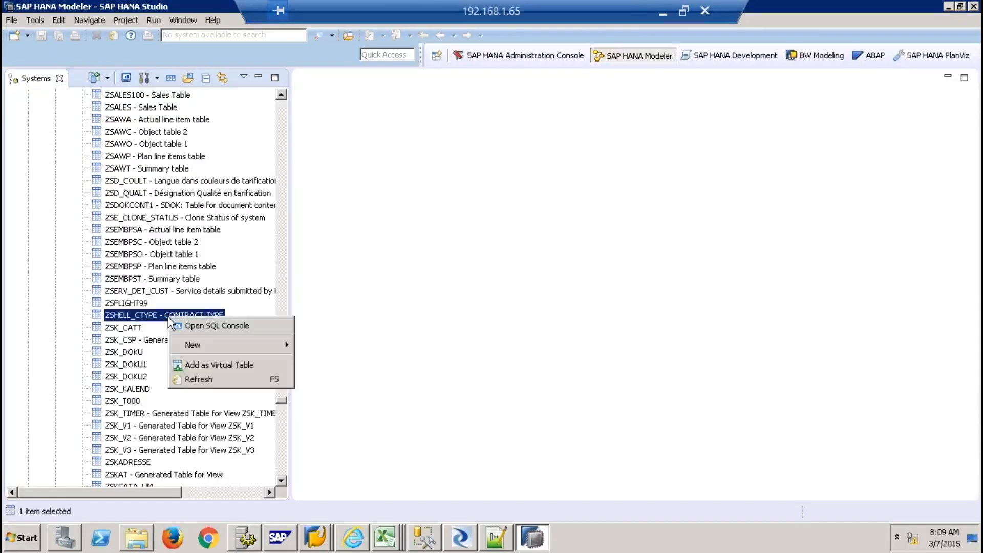
left_click(213, 367)
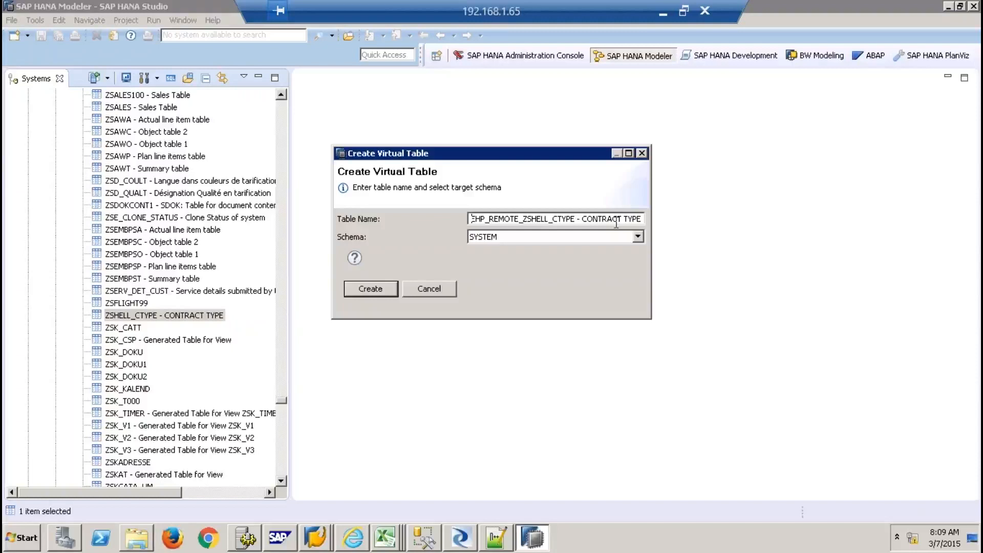
left_click(535, 237)
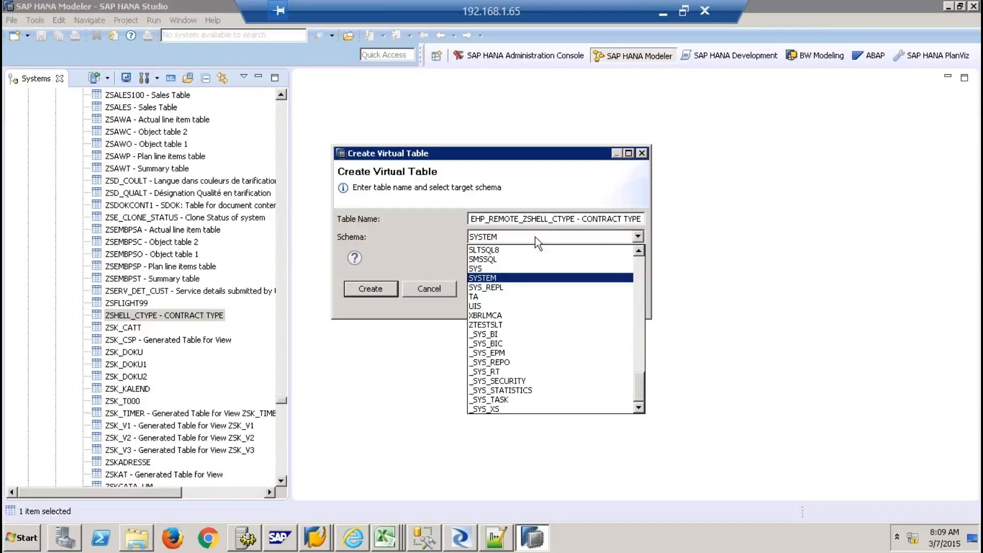
key("9")
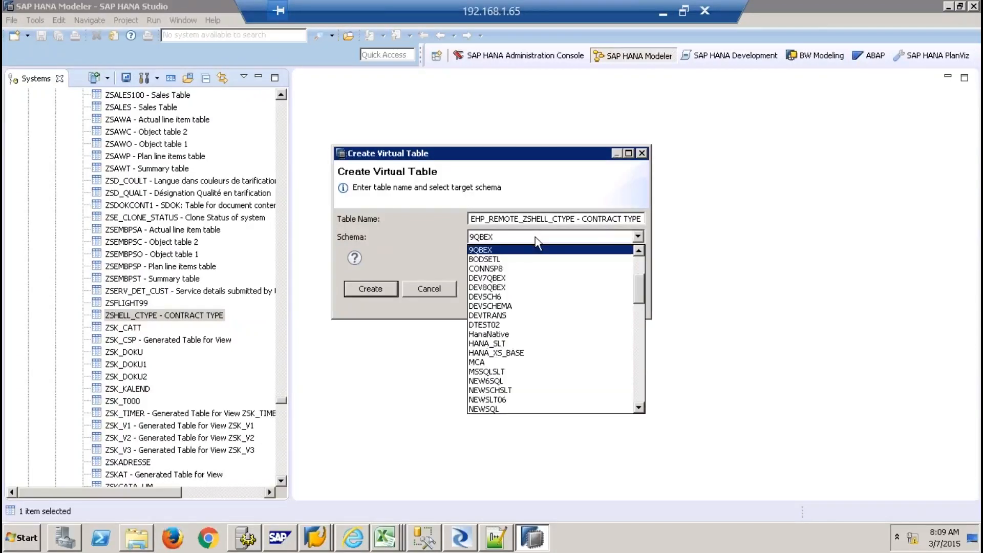
left_click(516, 250)
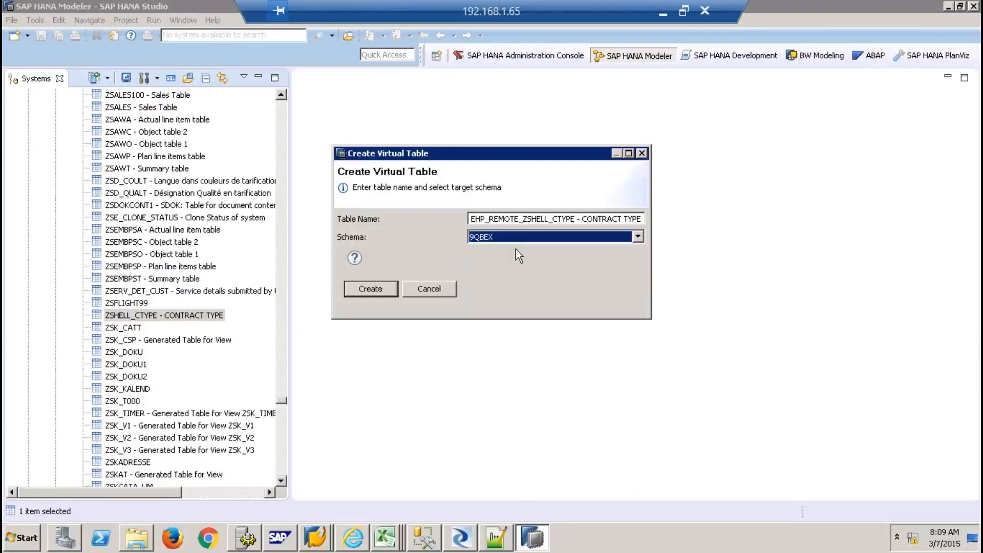
left_click(378, 288)
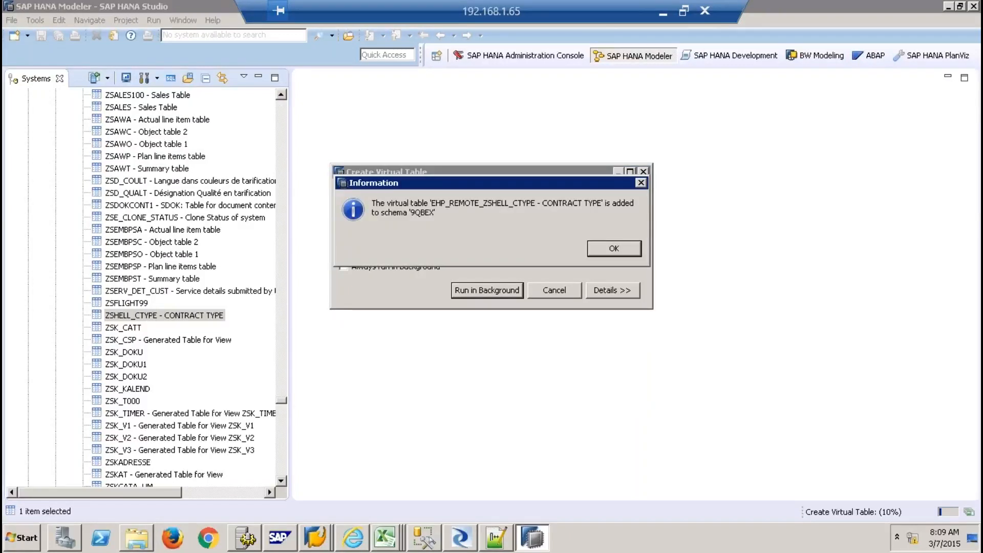
left_click(598, 251)
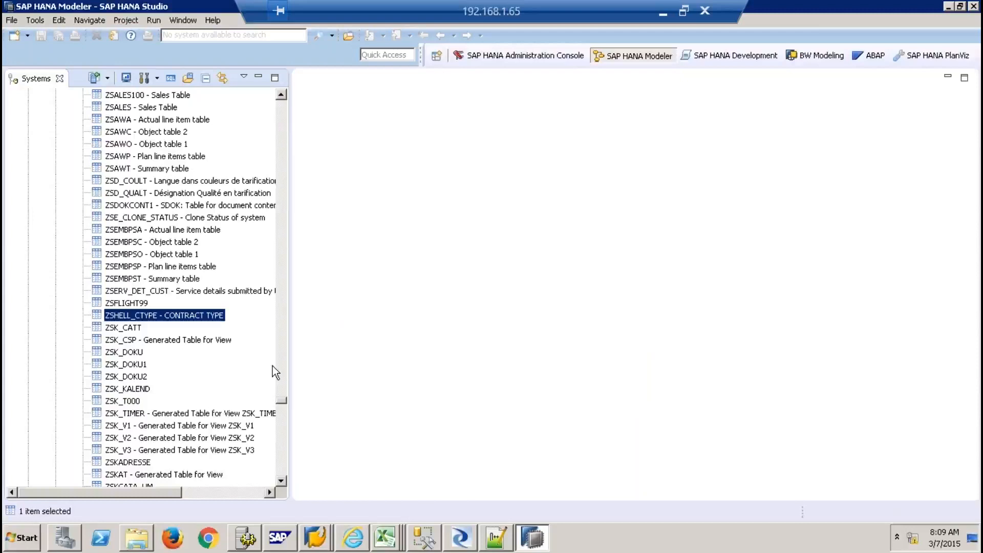
Collapse Provisioning and filter the Catalog to schema 9QBEX
left_click_drag(285, 402, 280, 110)
left_click(43, 168)
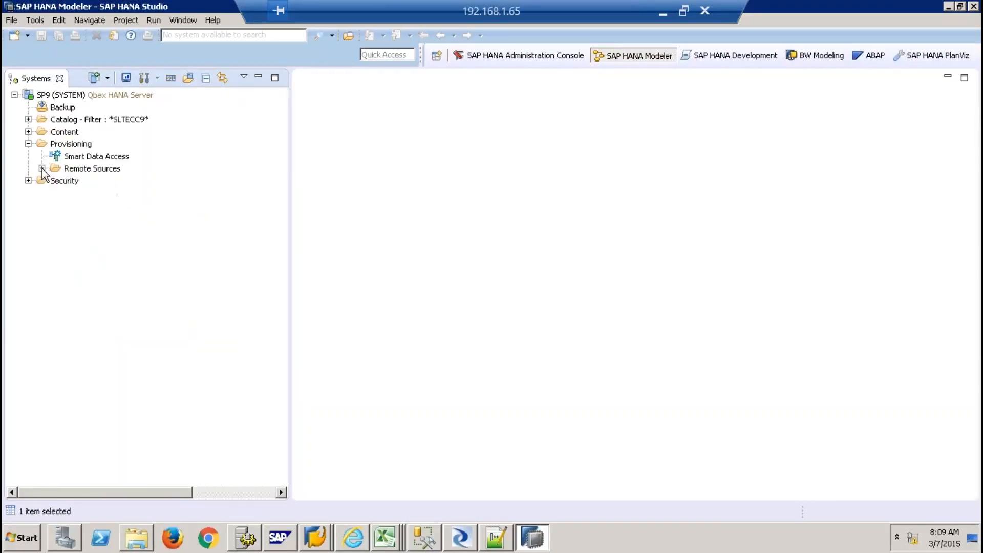
left_click(28, 144)
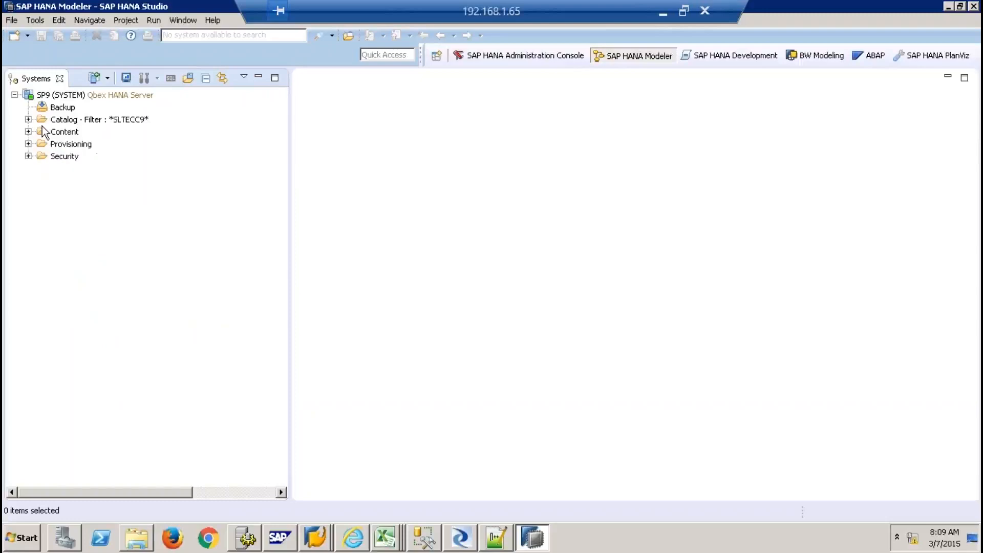
right_click(62, 122)
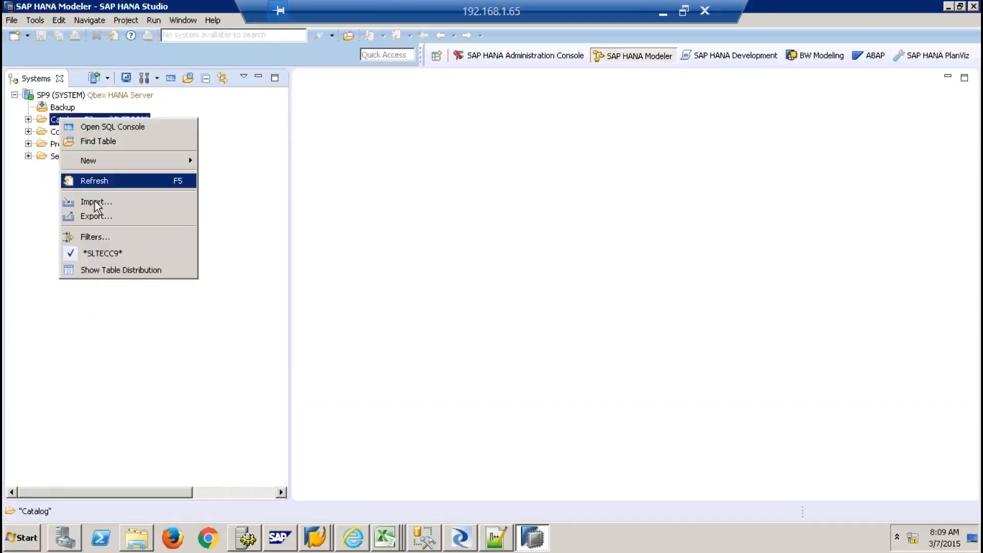
left_click(104, 237)
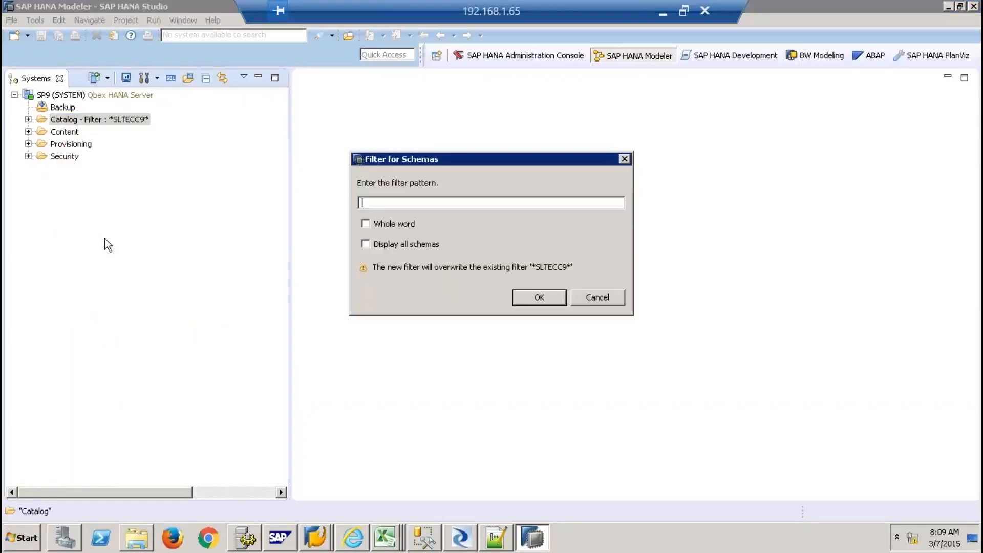
type("9QBEX")
key("Return")
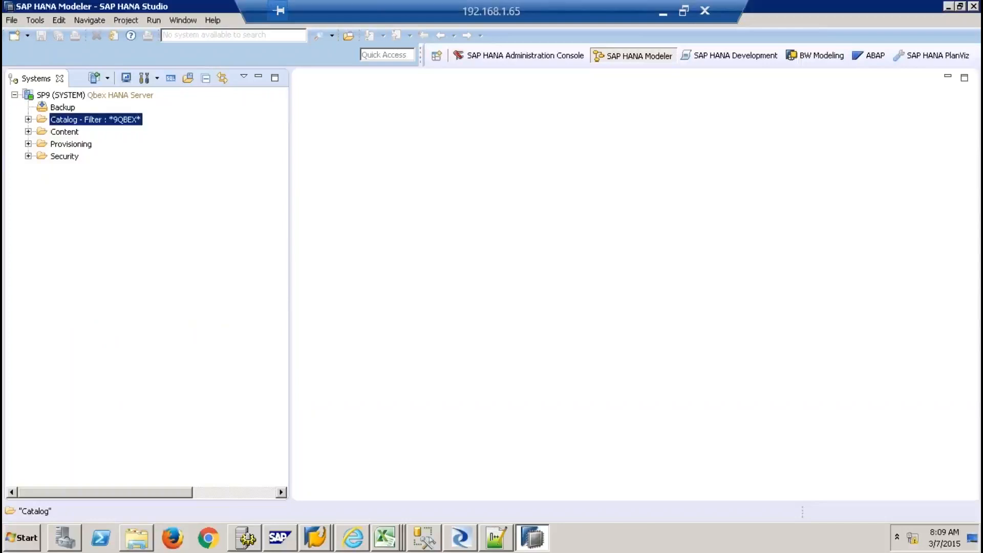
Expand Catalog > 9QBEX > Tables and select the EHP_REMOTE_ZSHELL_CTYPE virtual table
left_click(28, 120)
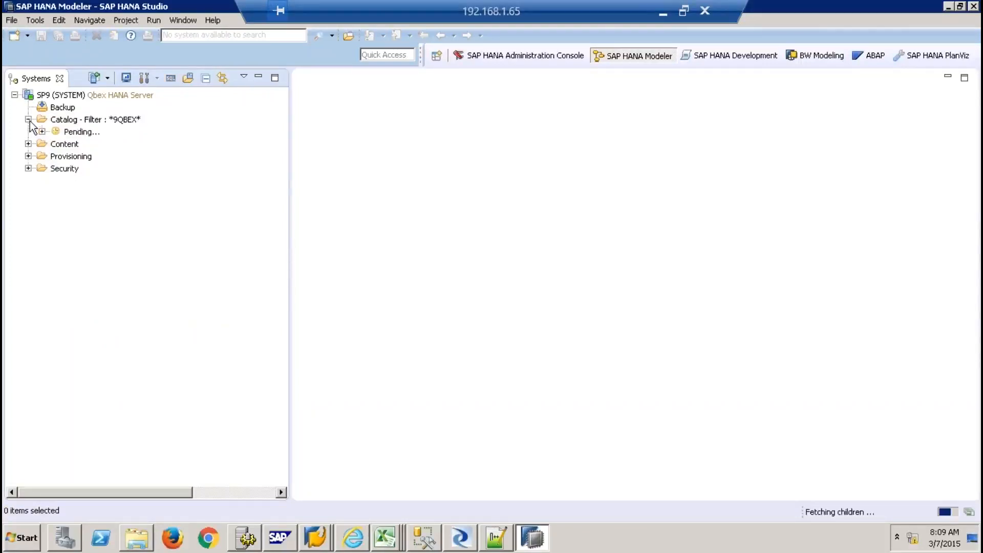
left_click(42, 144)
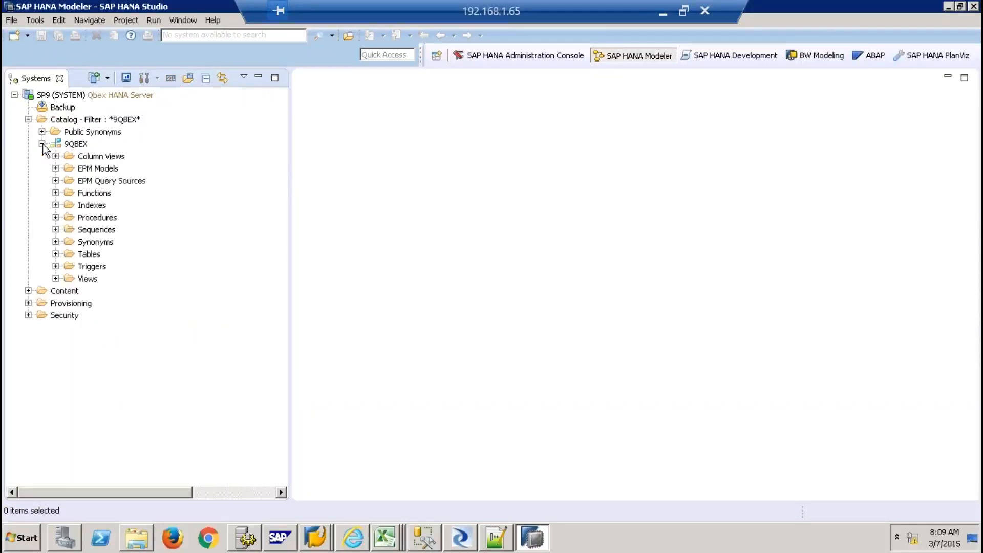
left_click(55, 254)
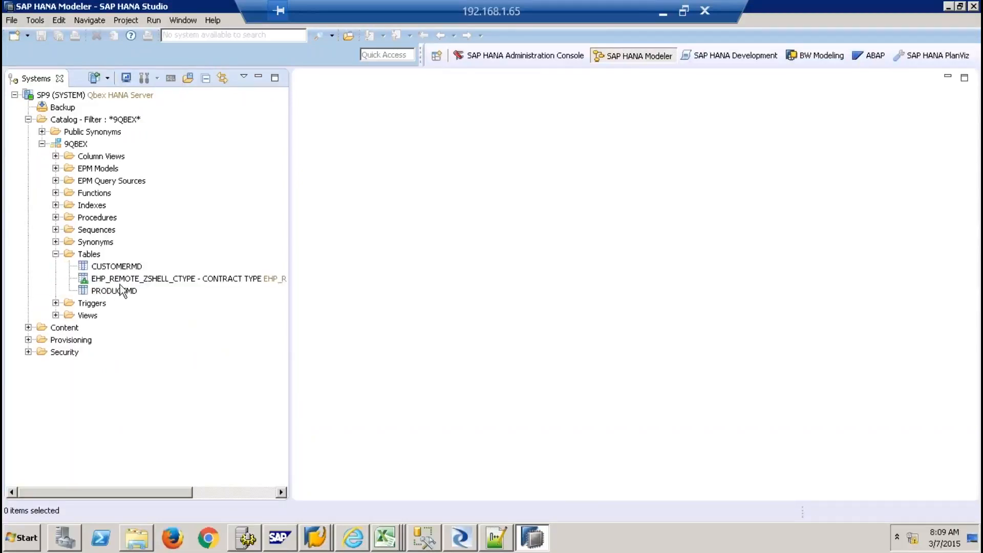
left_click(120, 279)
right_click(120, 278)
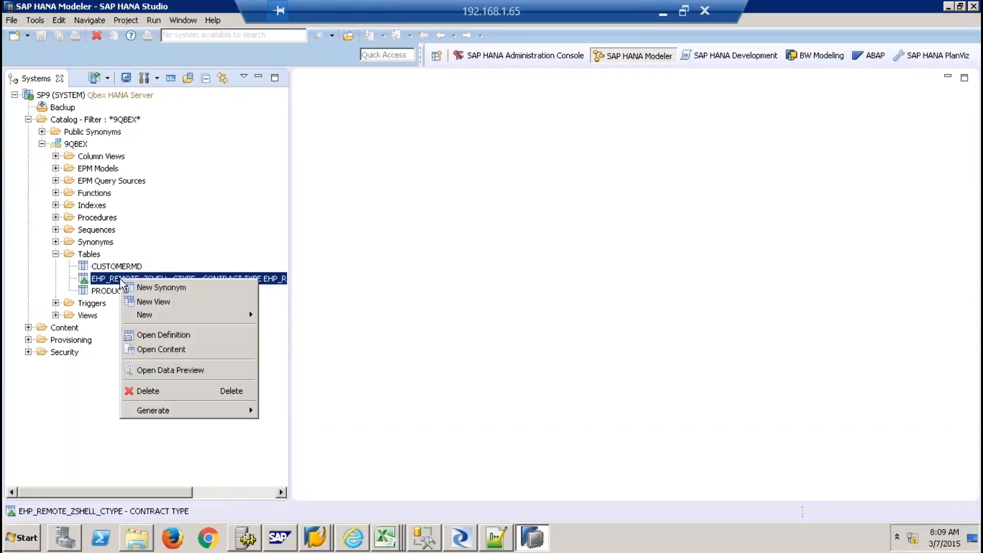
Preview the virtual table's two contract-type rows, then show Excel's Sheet1 architecture diagram
left_click(214, 370)
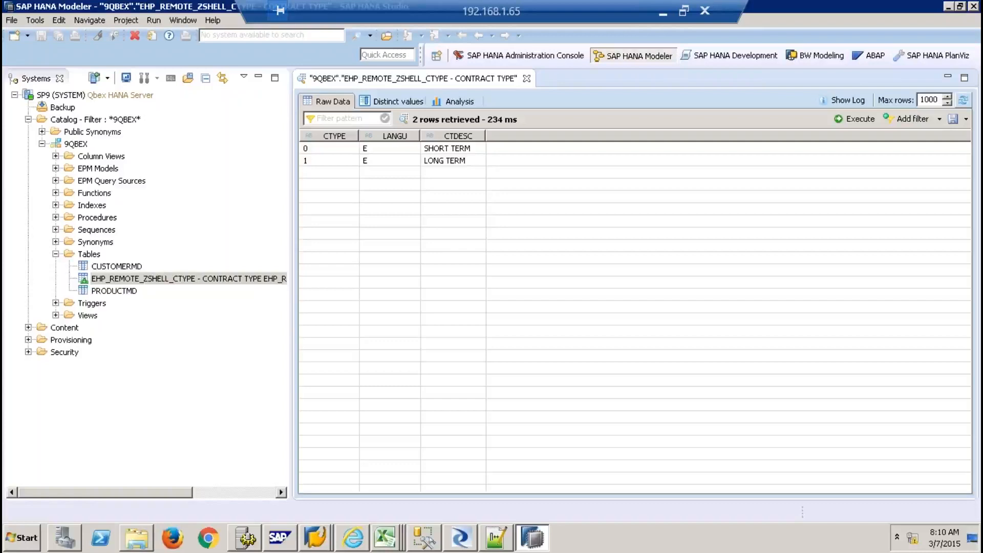
left_click(526, 78)
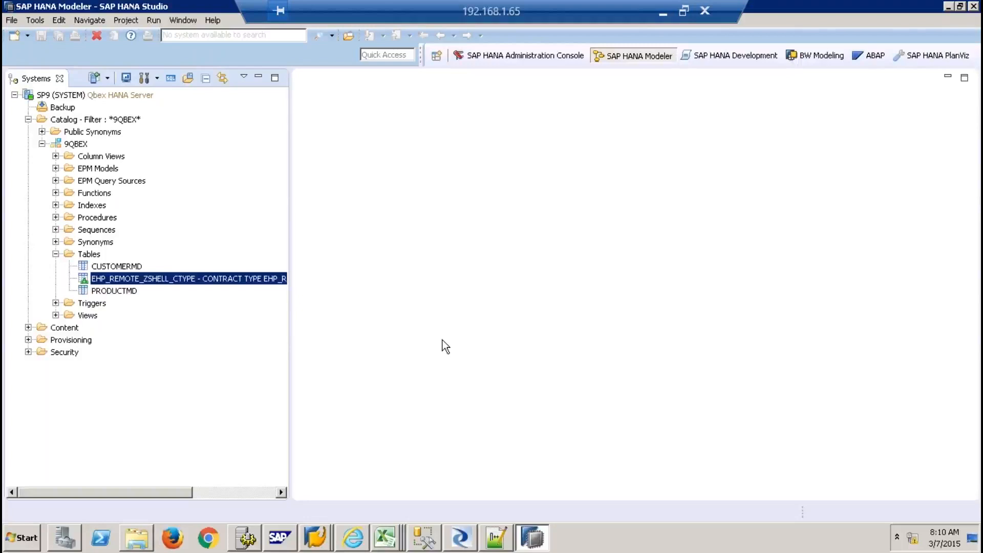
left_click(385, 538)
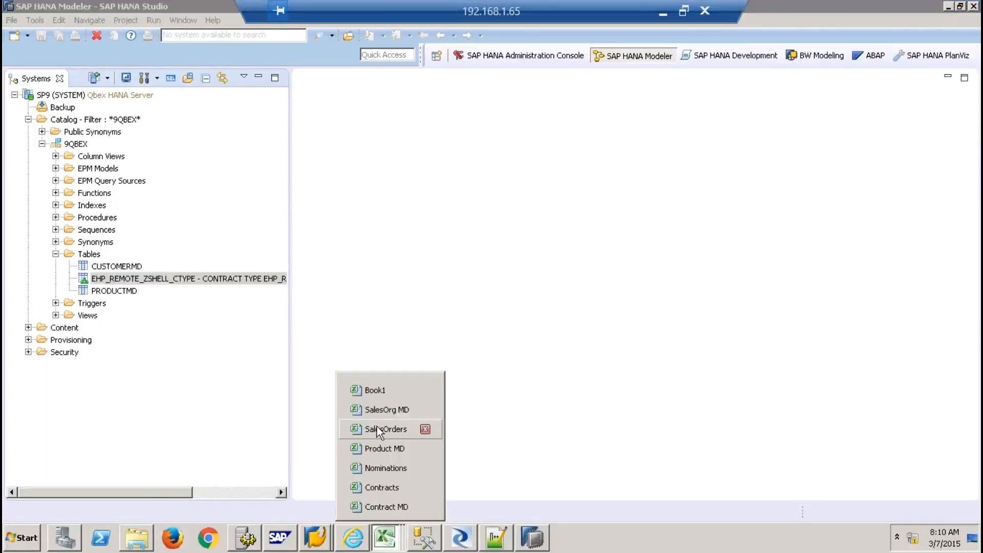
left_click(376, 391)
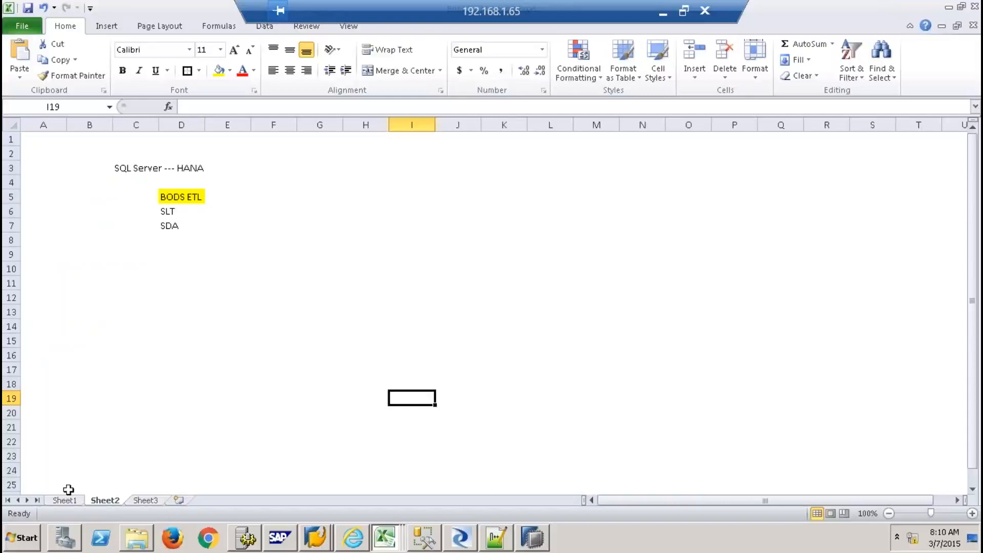
left_click(65, 500)
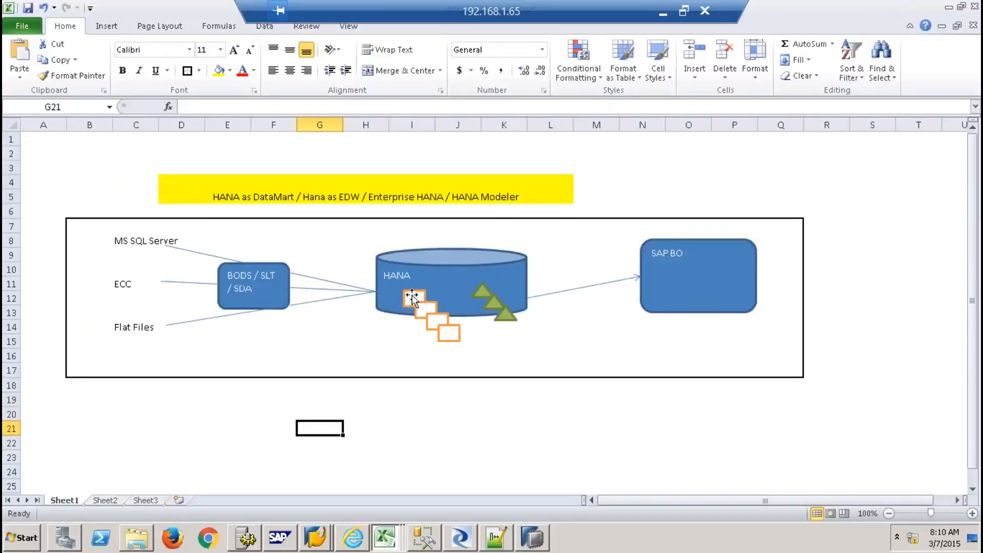
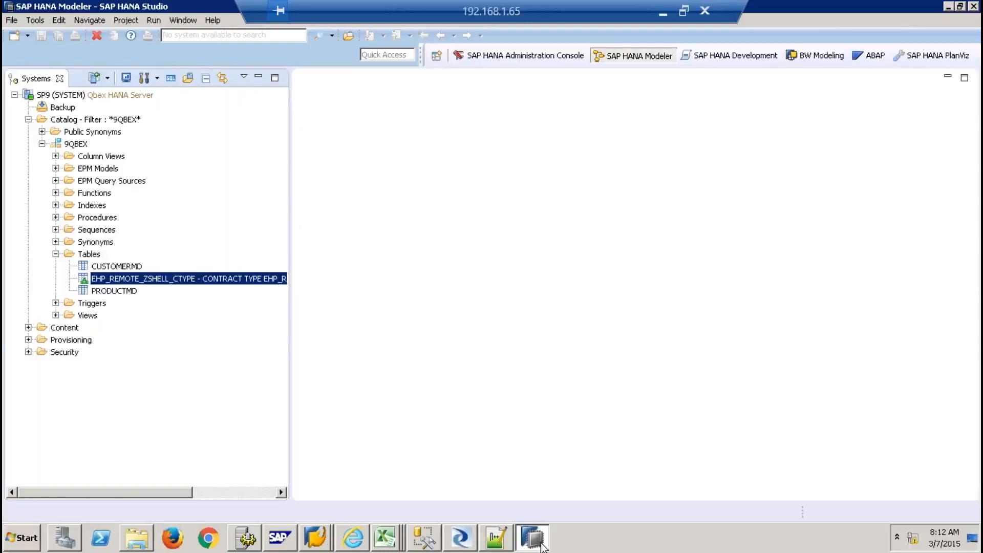
Collapse the 9QBEX schema and open a SQL console for the SP9 (SYSTEM) system
left_click(42, 144)
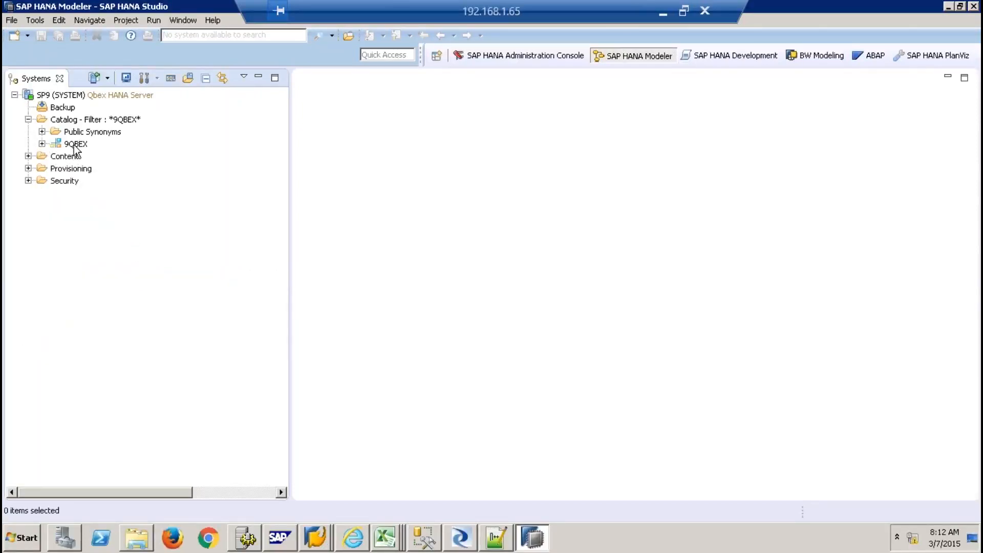
left_click(85, 121)
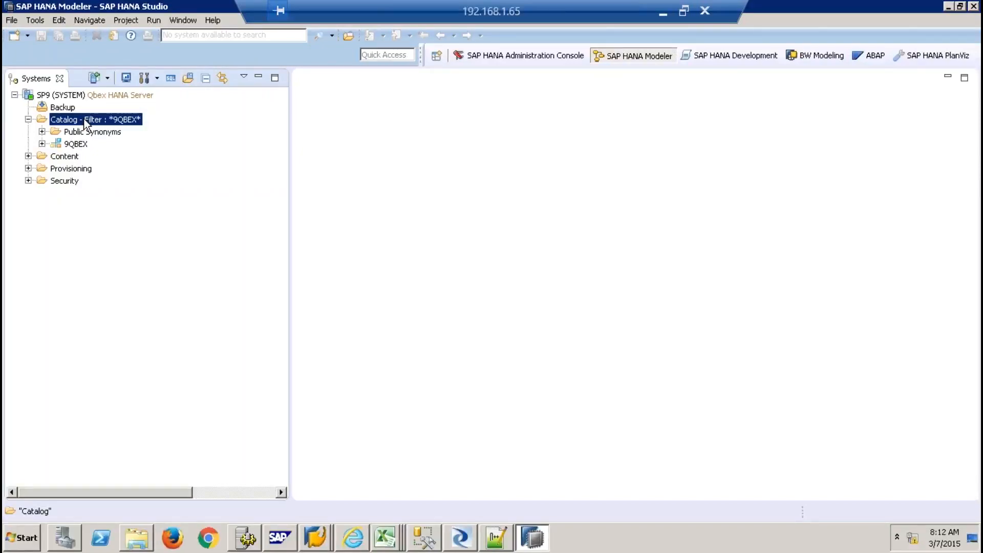
left_click(69, 94)
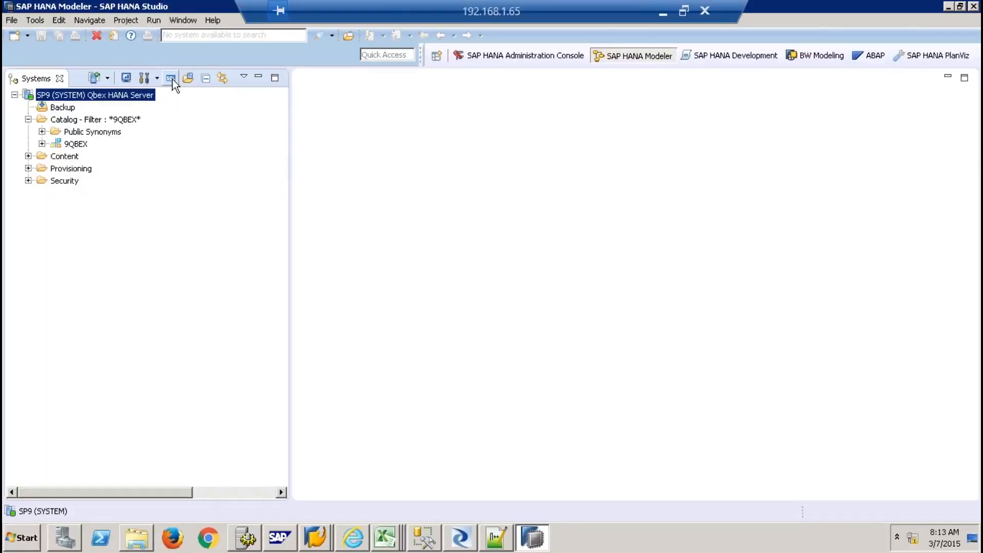
left_click(173, 81)
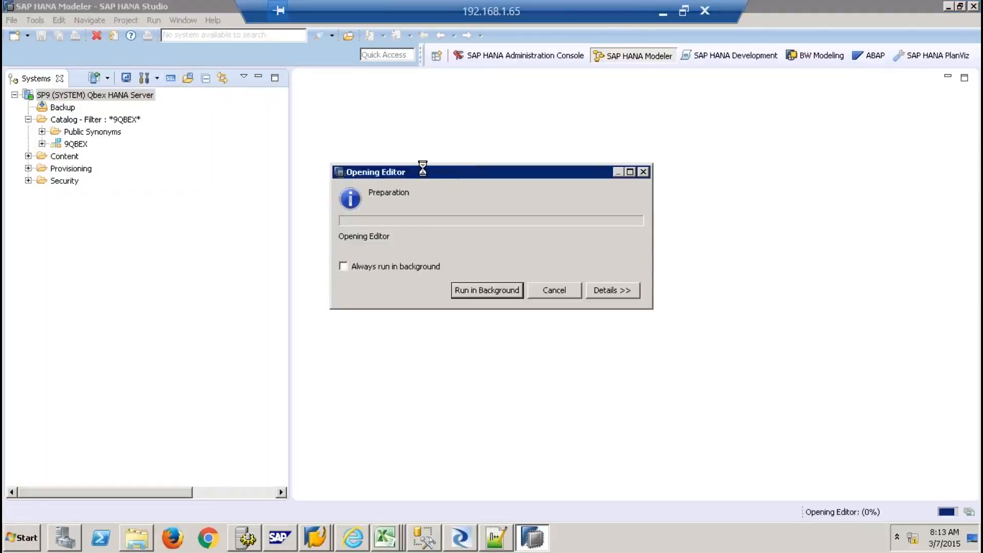
Write GRANT SELECT ON SCHEMA "9QBEX" TO "_SYS_REPO" WITH GRANT OPTION
key("Return")
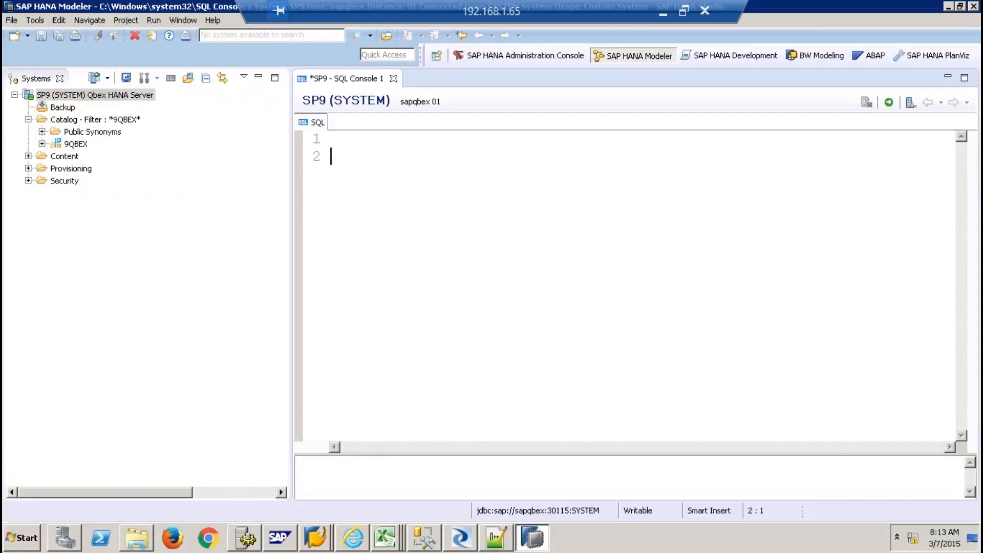
type("GRANT")
type("SELECT ")
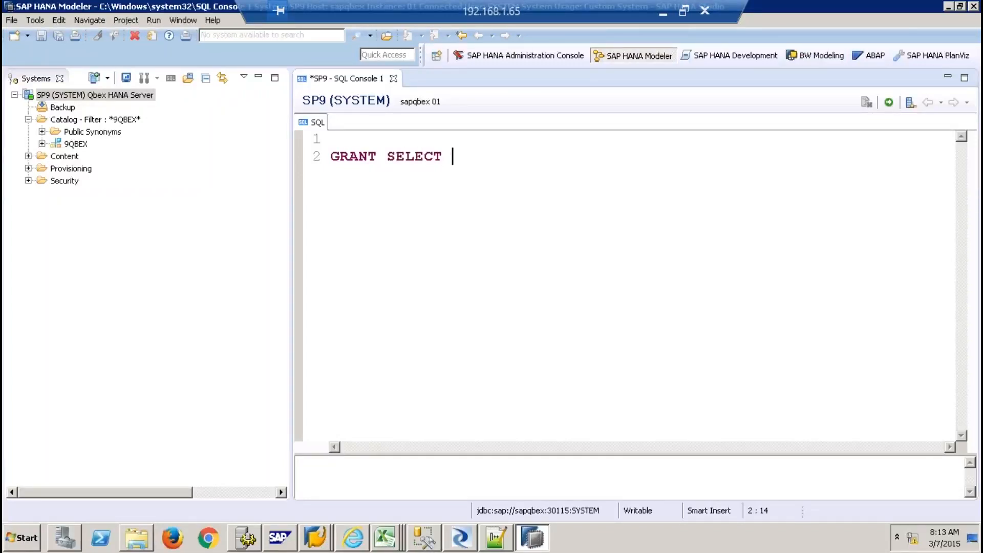
type("ON SCHEMA \"")
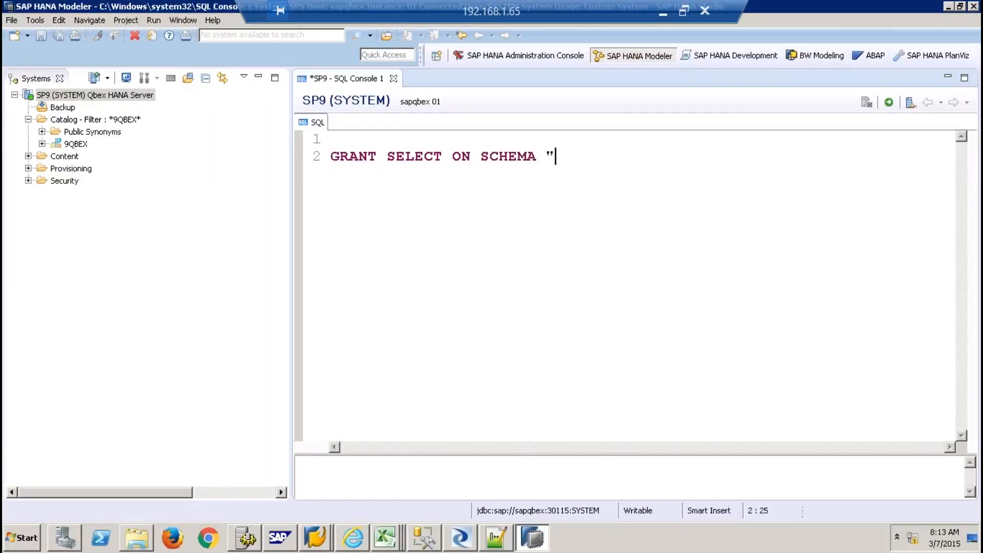
type("9QBEX\" TO \"_SYS_R")
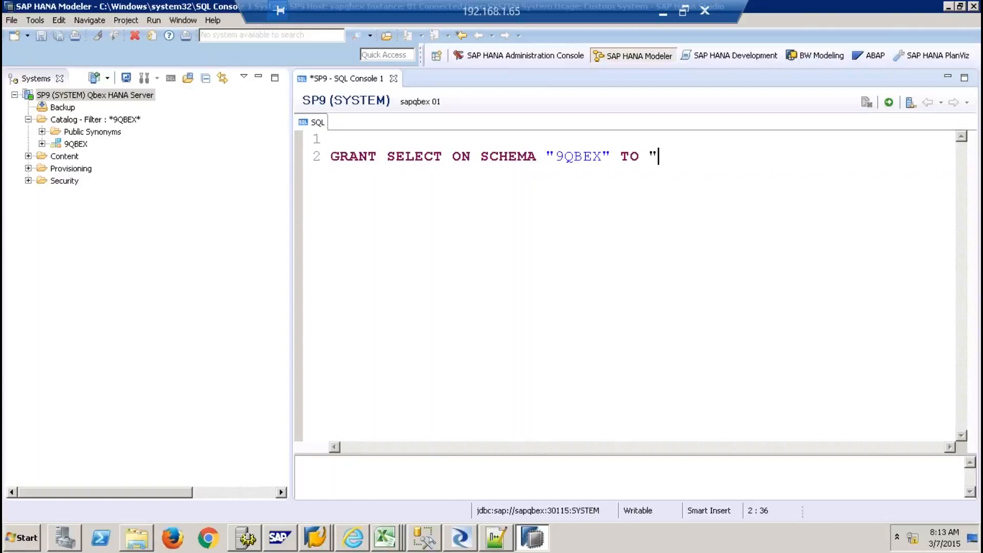
type("EPO")
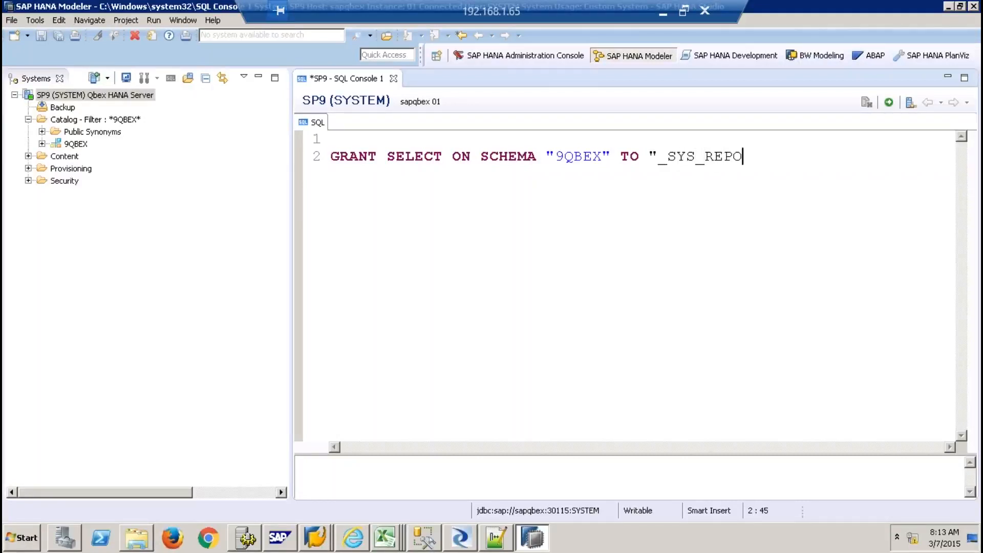
type("\" WITH GRANT ")
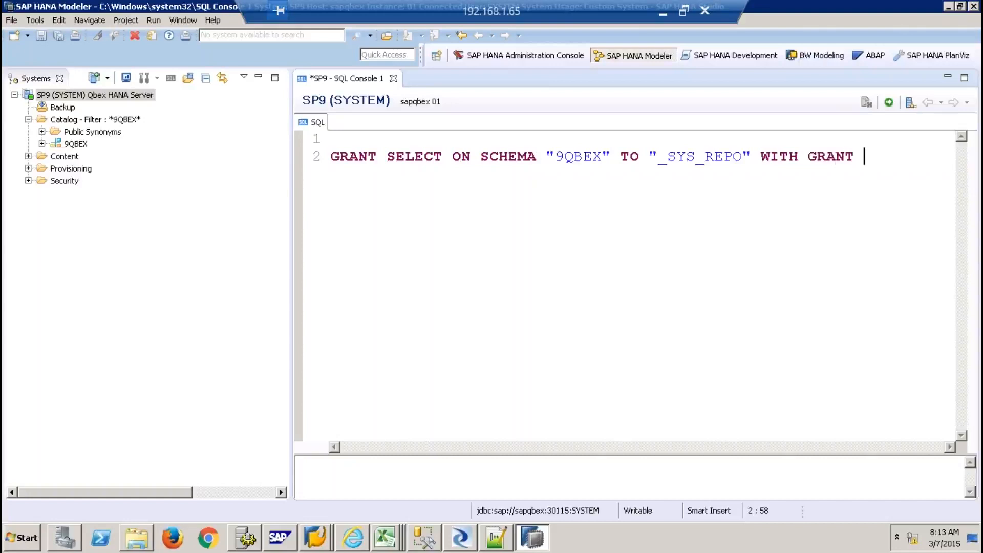
type("OPTION;")
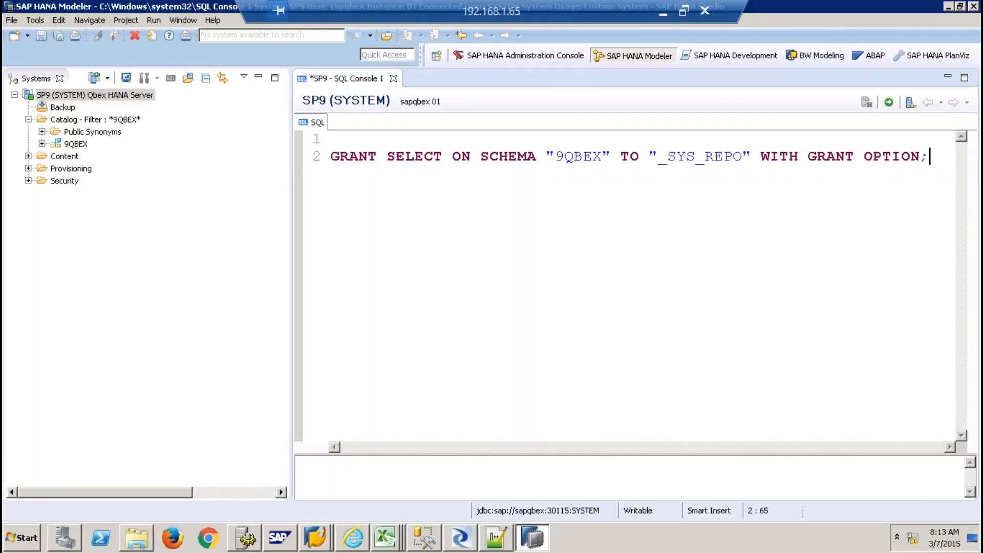
Duplicate the grant for schema SLTECC9 and execute both statements
key("shift+Home")
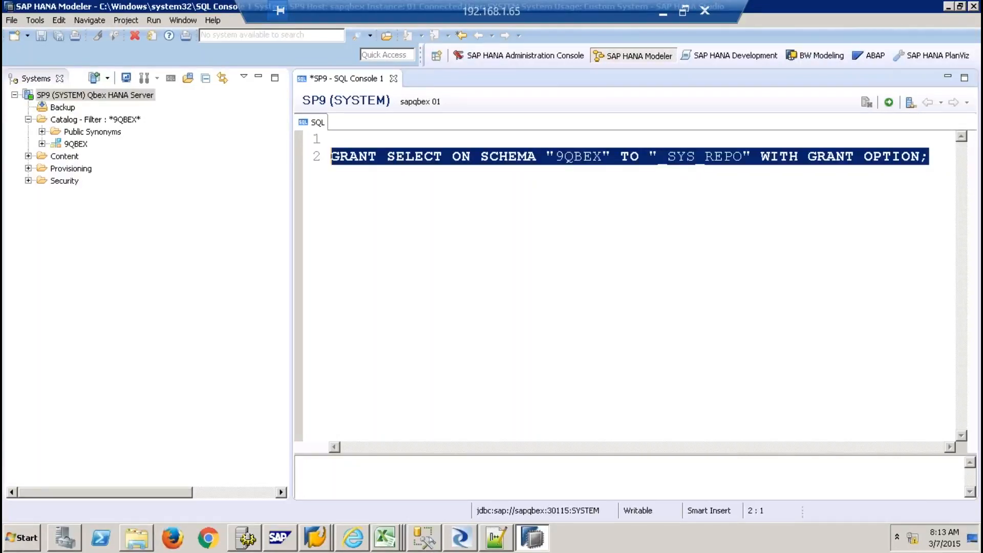
key("ctrl+c")
key("End")
key("Return")
key("ctrl+v")
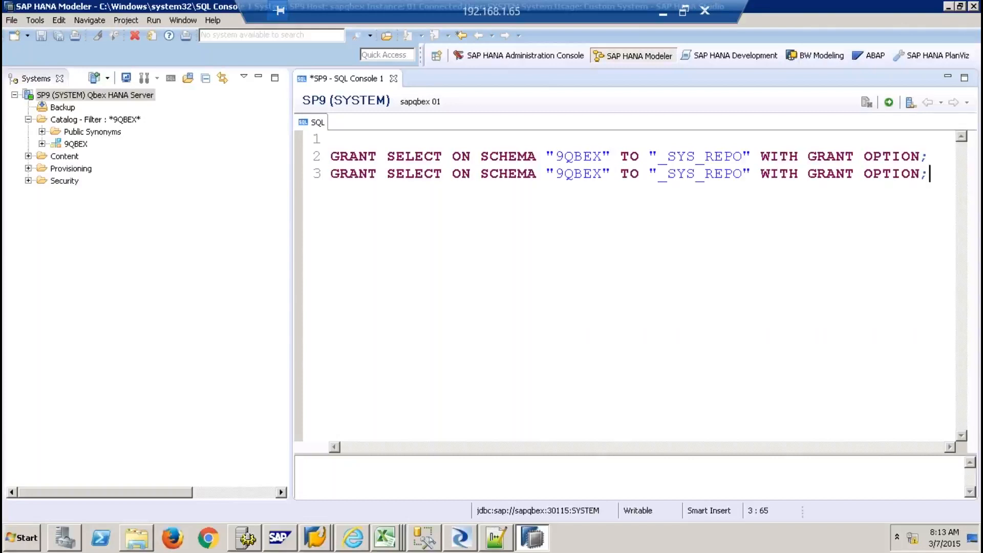
left_click(603, 174)
key("BackSpace")
key("BackSpace")
key("BackSpace")
key("BackSpace")
key("BackSpace")
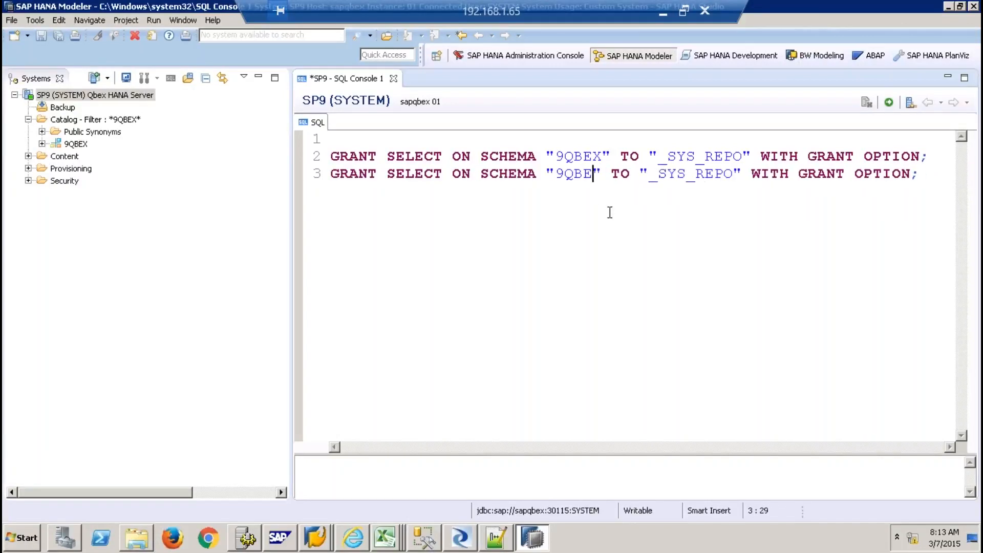
type("SLTE")
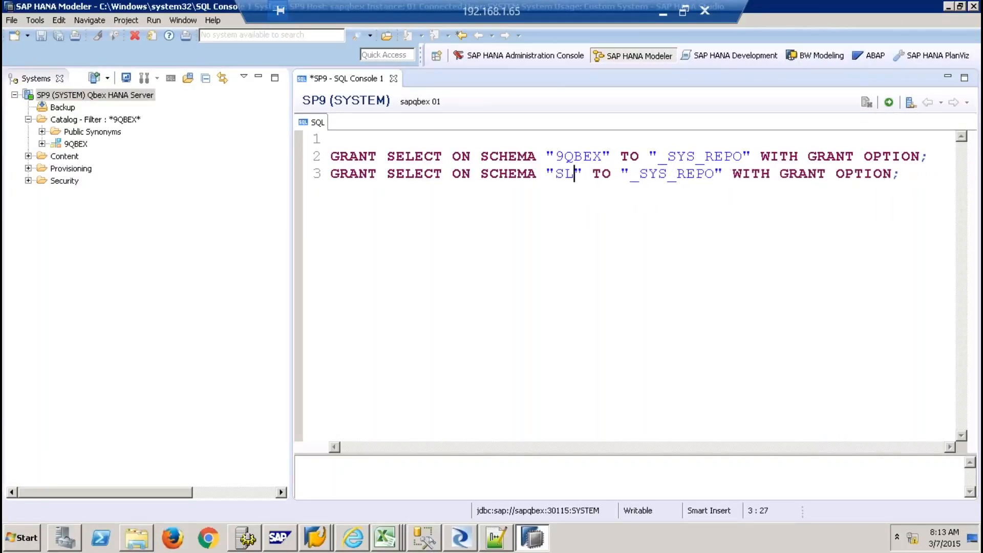
type("CC9")
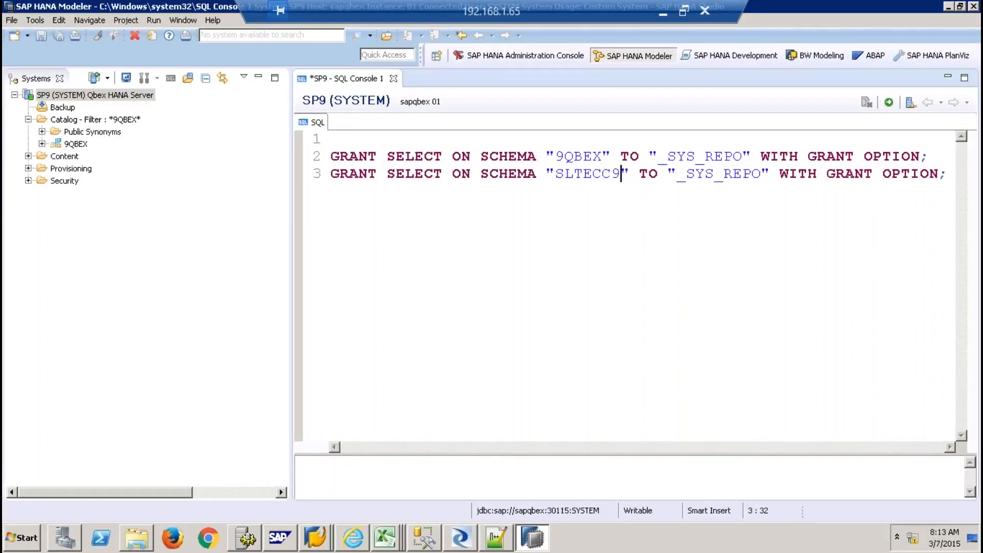
key("ctrl+a")
left_click(888, 102)
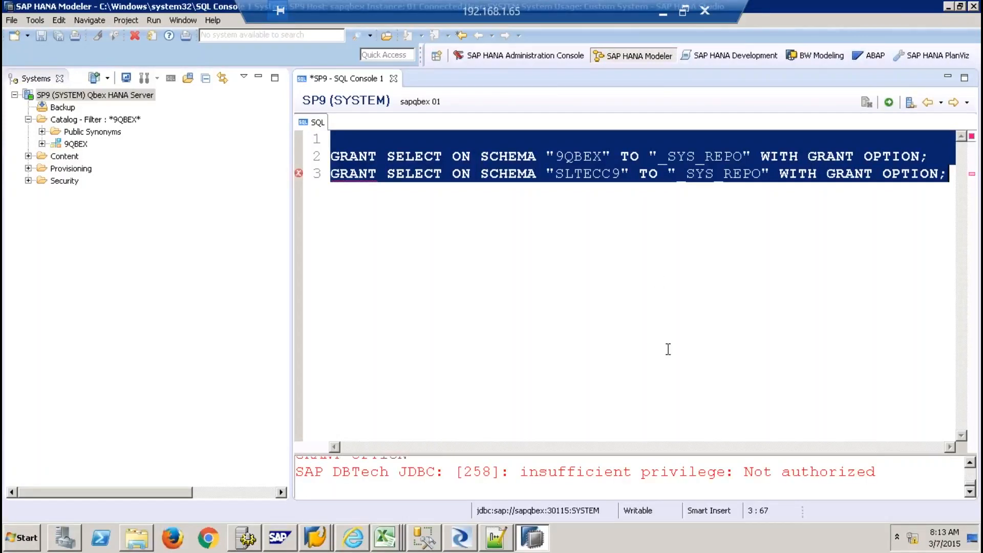
Enlarge the results area to check the grant messages, then open user SYSTEM under Security > Users
left_click_drag(665, 454, 657, 393)
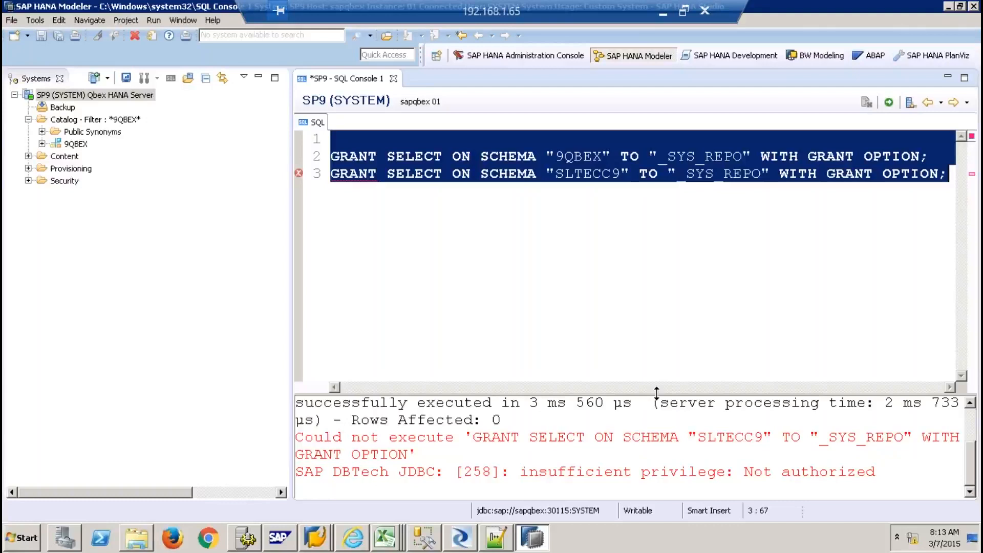
left_click(636, 408)
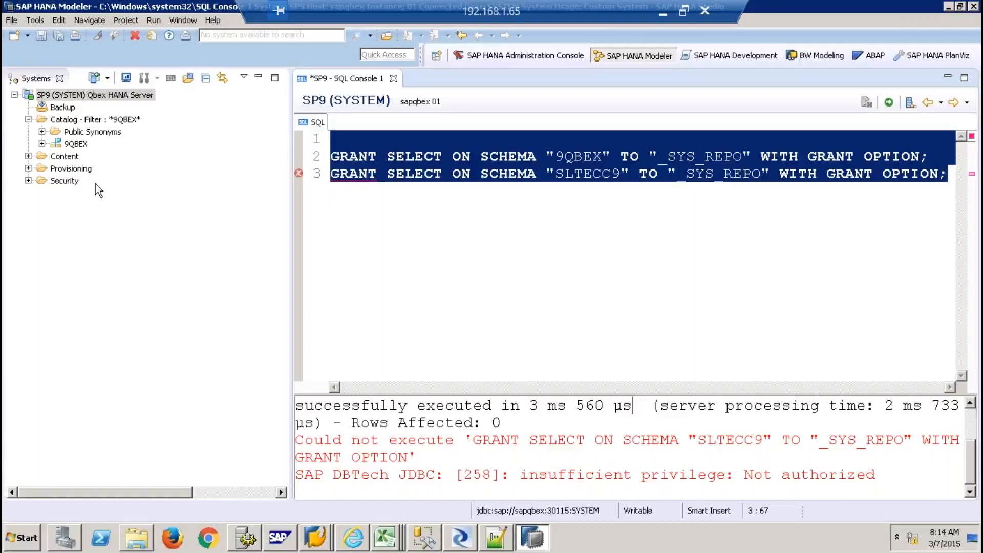
left_click(29, 168)
left_click(28, 168)
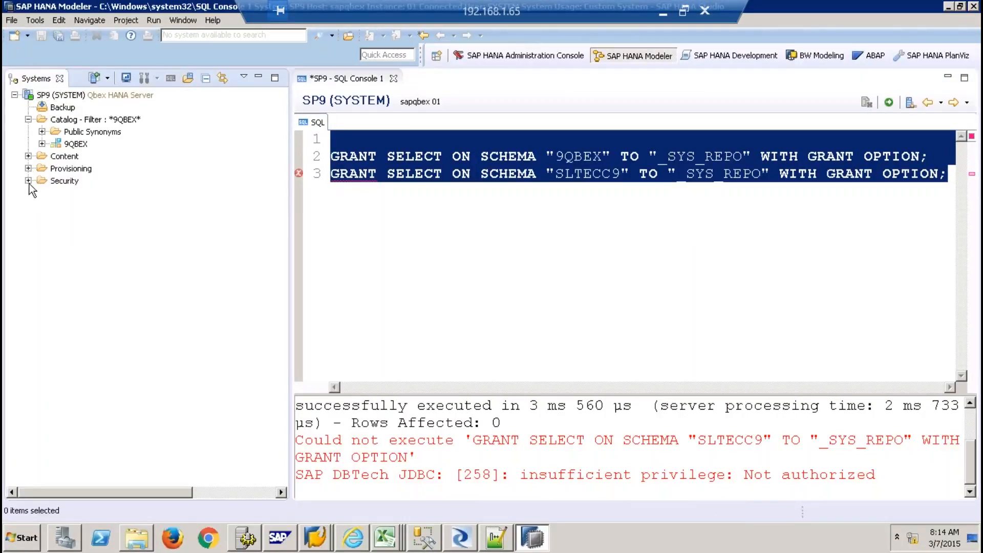
left_click(28, 181)
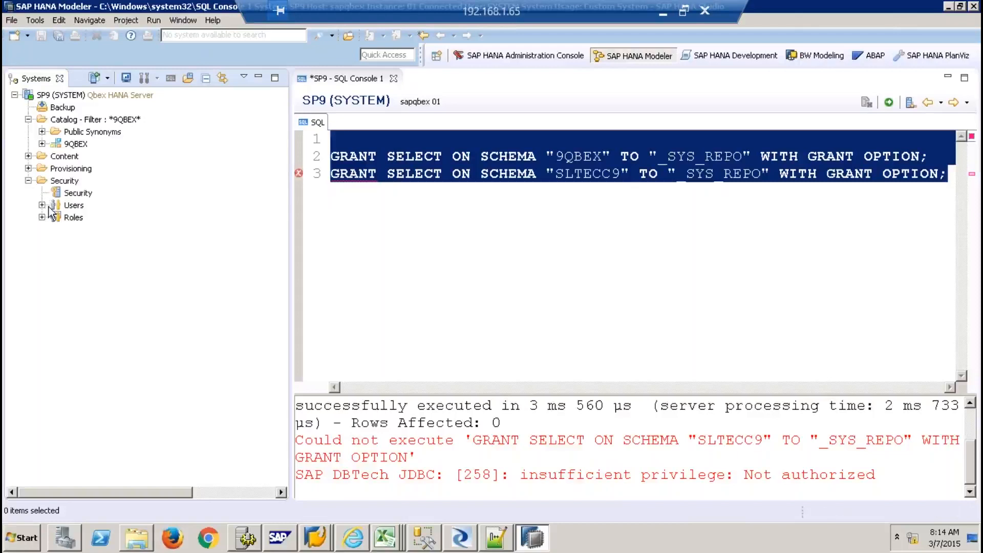
left_click(42, 204)
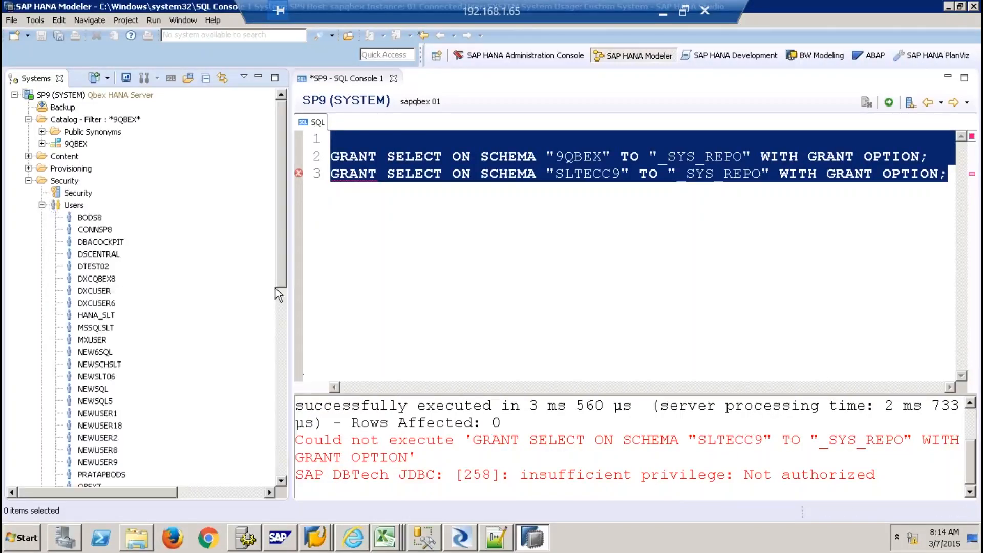
left_click(538, 157)
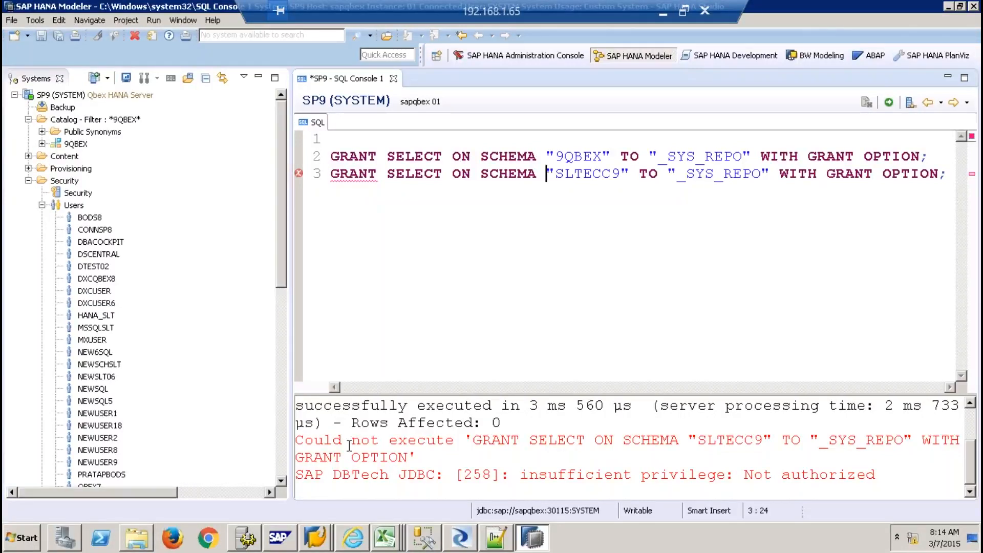
left_click(283, 442)
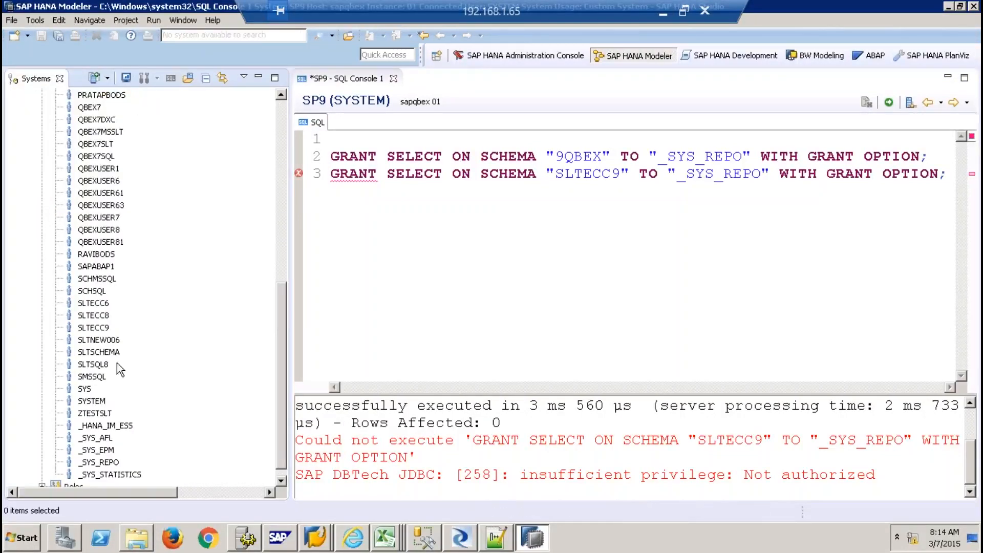
double_click(95, 401)
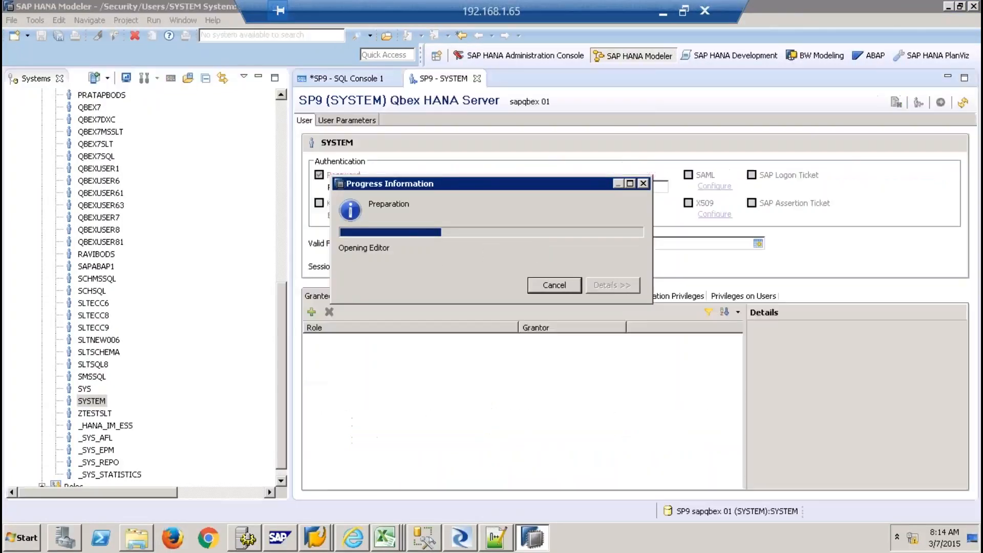
Add schema SLTECC9 to SYSTEM's object privileges with CREATE ANY, DELETE, INDEX and other privileges
left_click(439, 300)
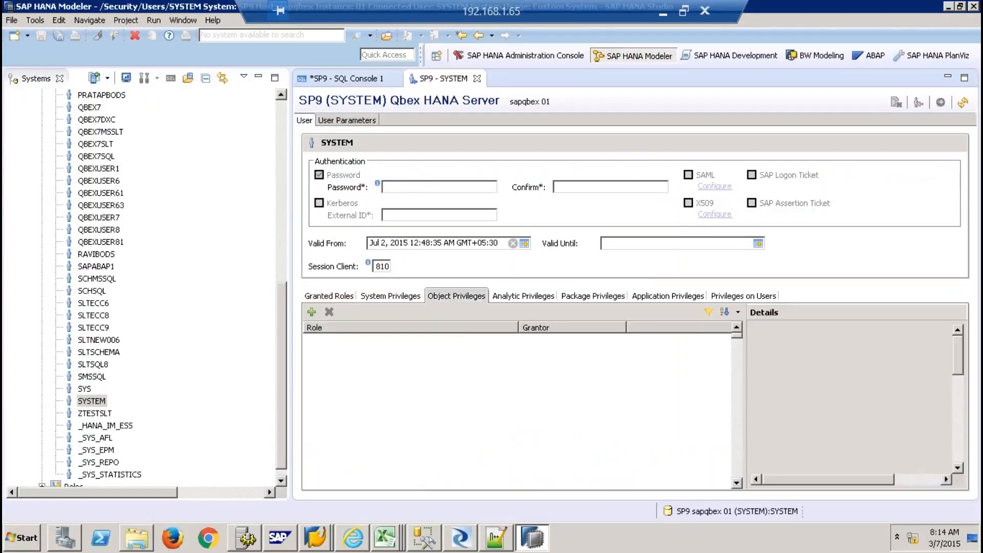
left_click(312, 312)
type("SLTECC9")
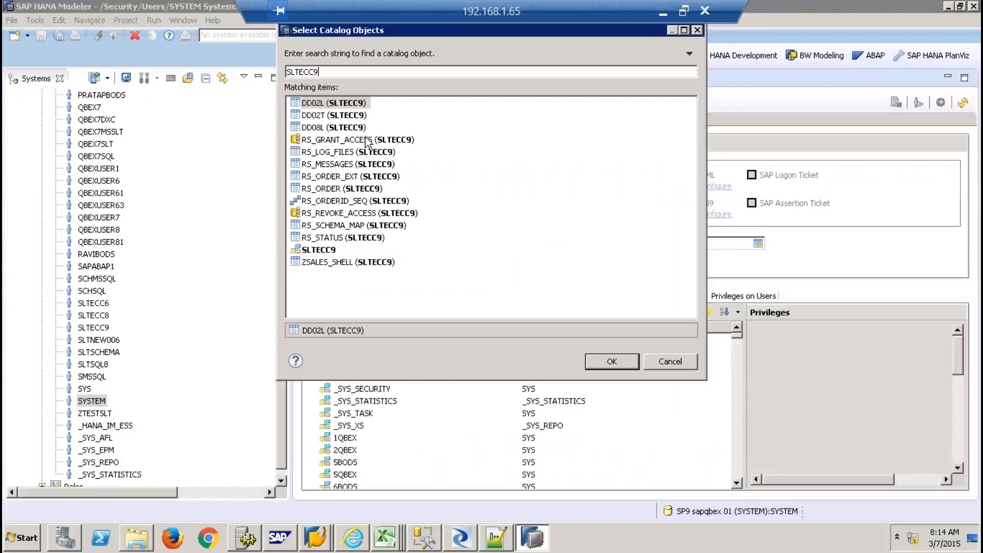
left_click(338, 250)
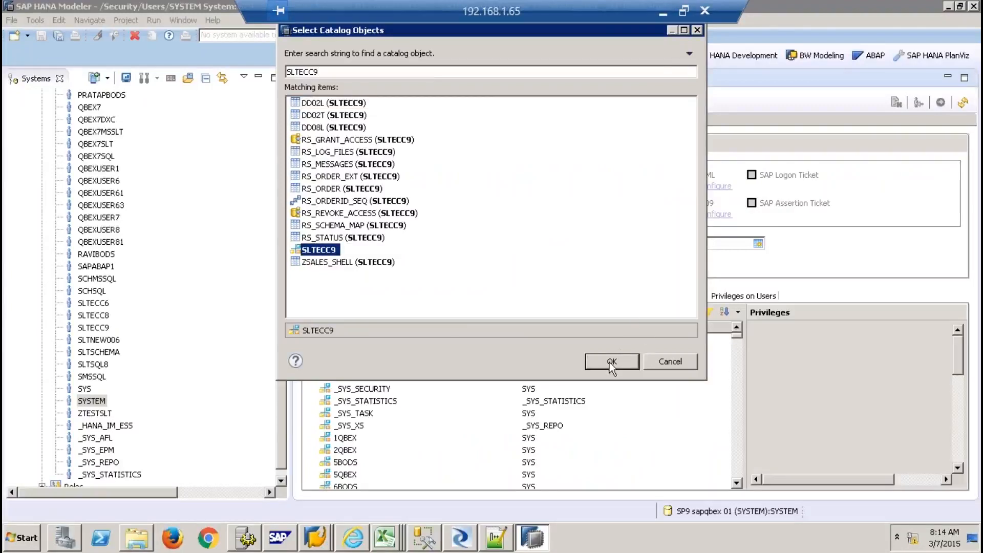
left_click(609, 362)
left_click(762, 350)
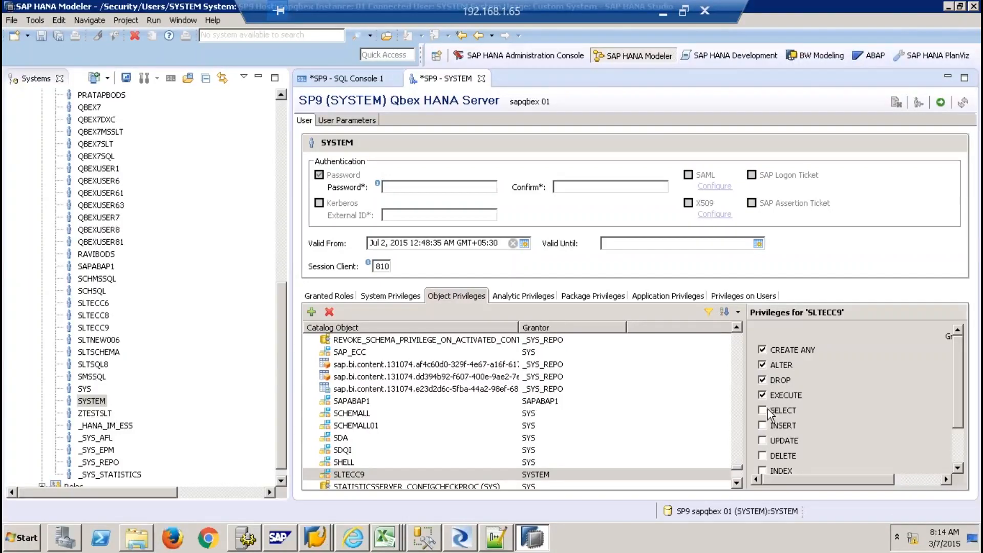
left_click(762, 455)
left_click(763, 470)
scroll(940, 457, "down", 2)
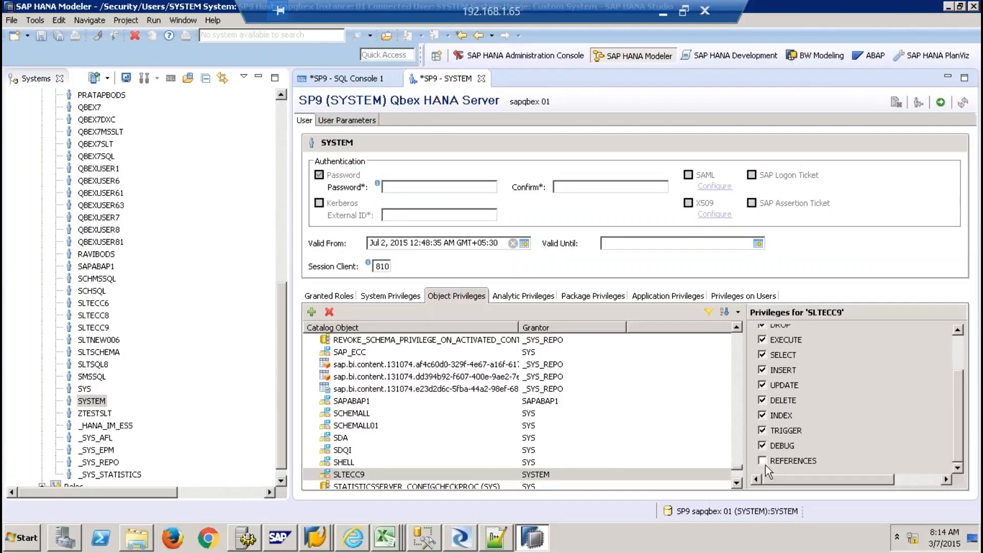
left_click(921, 476)
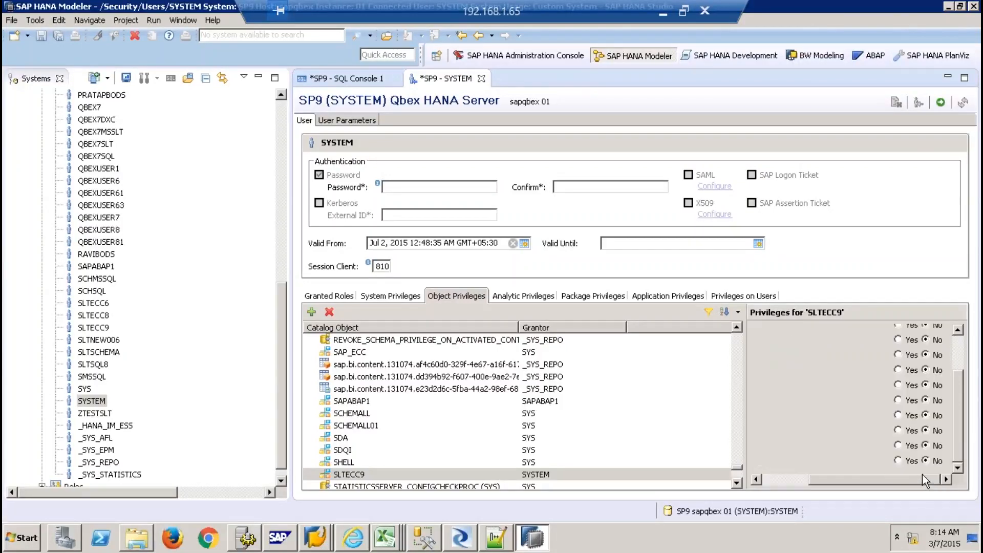
left_click(956, 344)
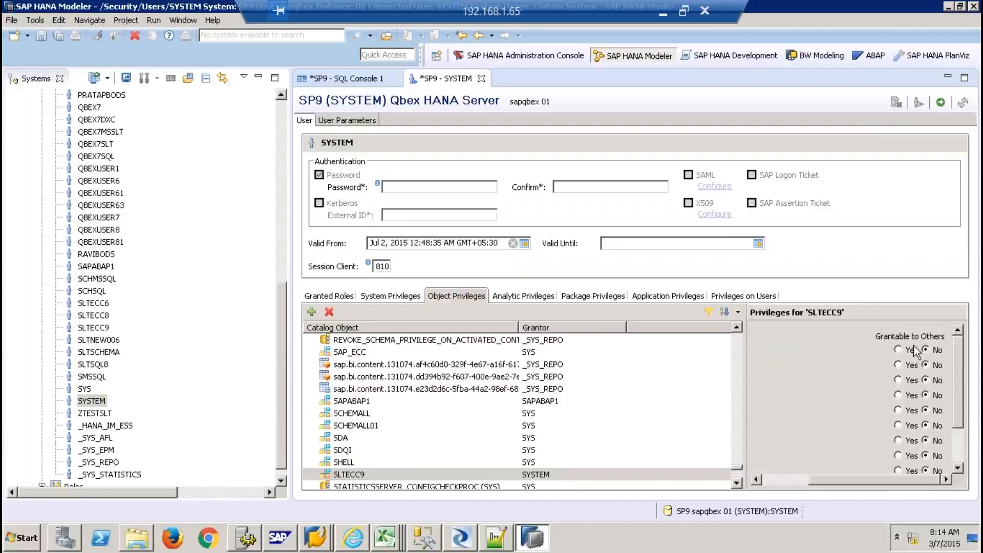
Make the SLTECC9 privileges grantable to others and deploy; it fails: grantor and grantee identical
left_click(897, 365)
left_click(903, 443)
left_click(904, 458)
left_click(904, 469)
left_click(955, 450)
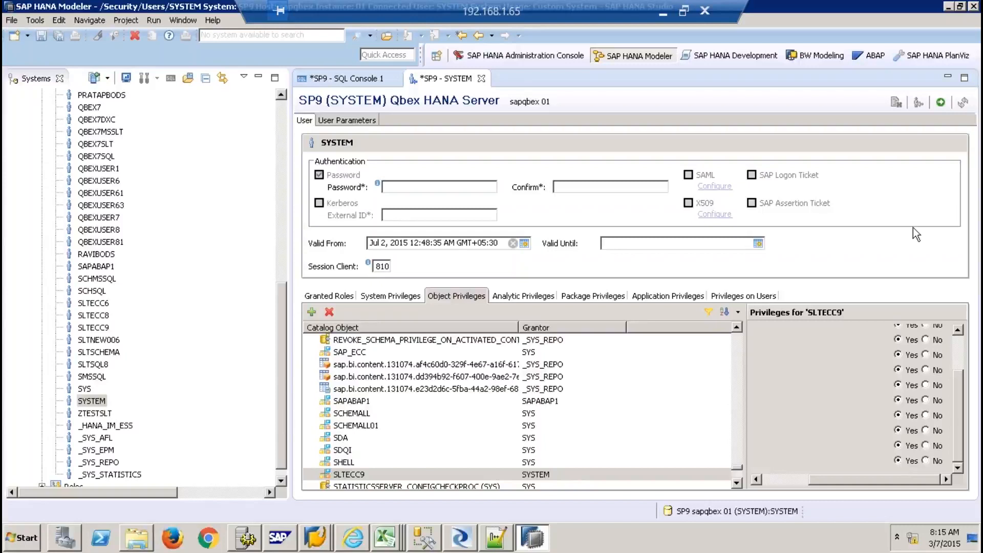
left_click(940, 104)
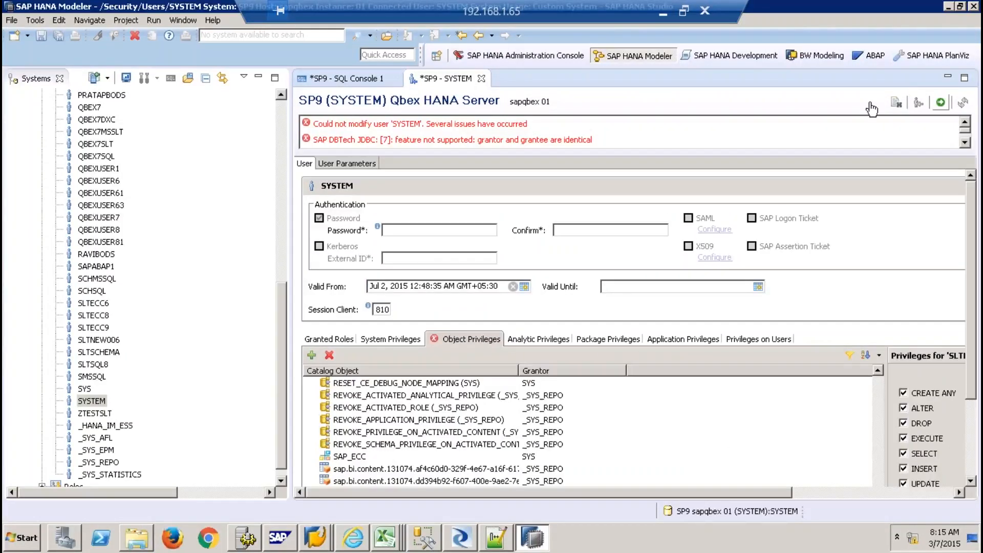
left_click_drag(423, 123, 444, 108)
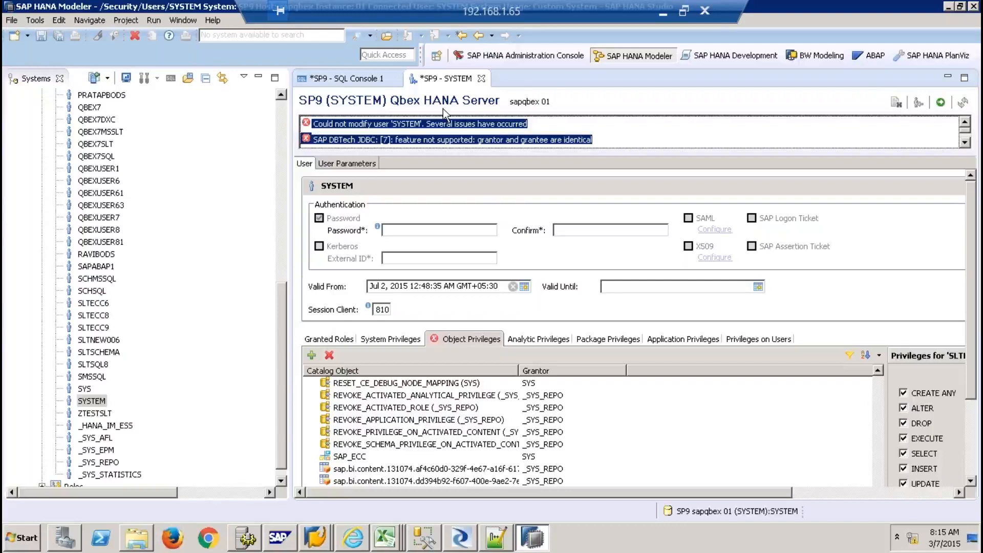
Discard the SYSTEM user changes and start a SELECT * FROM statement in the console
left_click(481, 79)
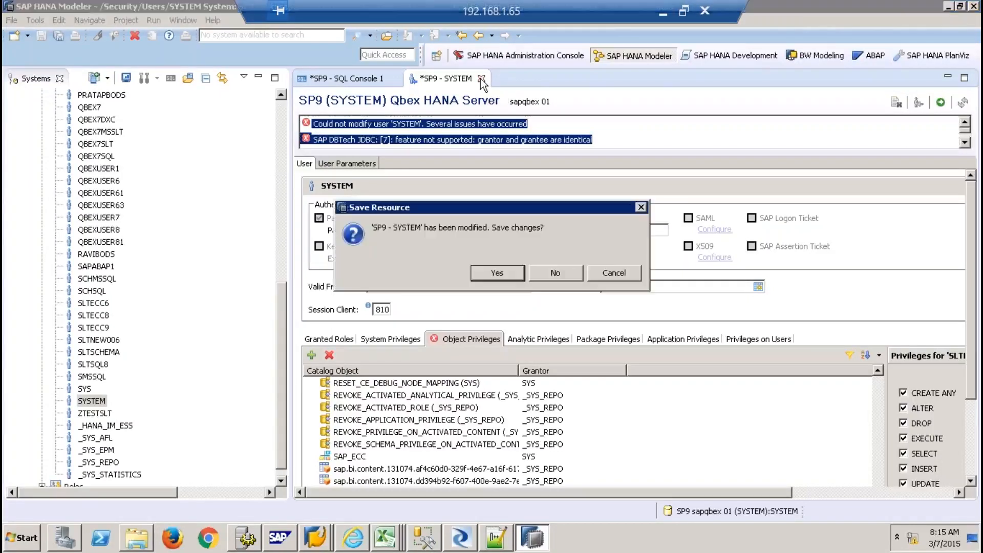
left_click(556, 275)
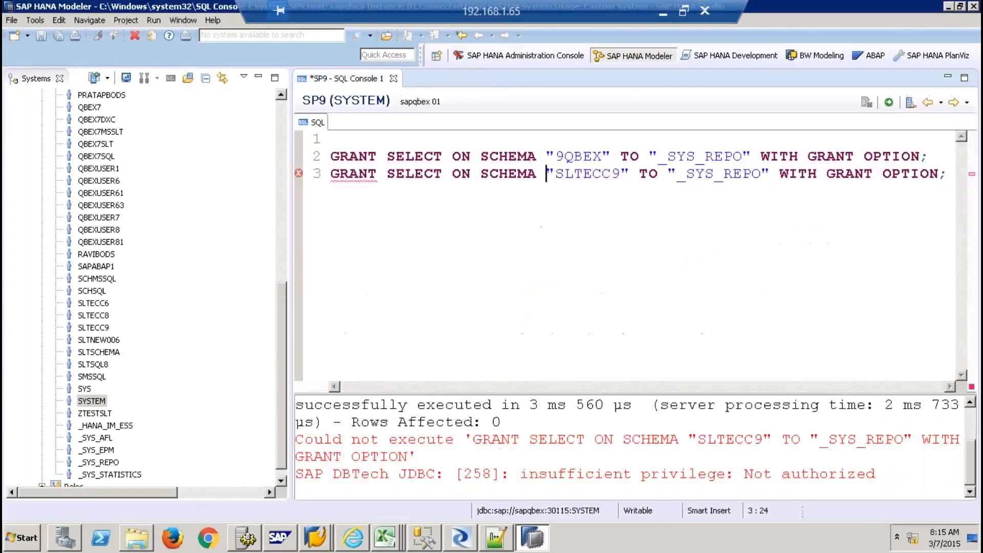
left_click(945, 156)
key("Return")
key("Return")
key("Return")
type("SE")
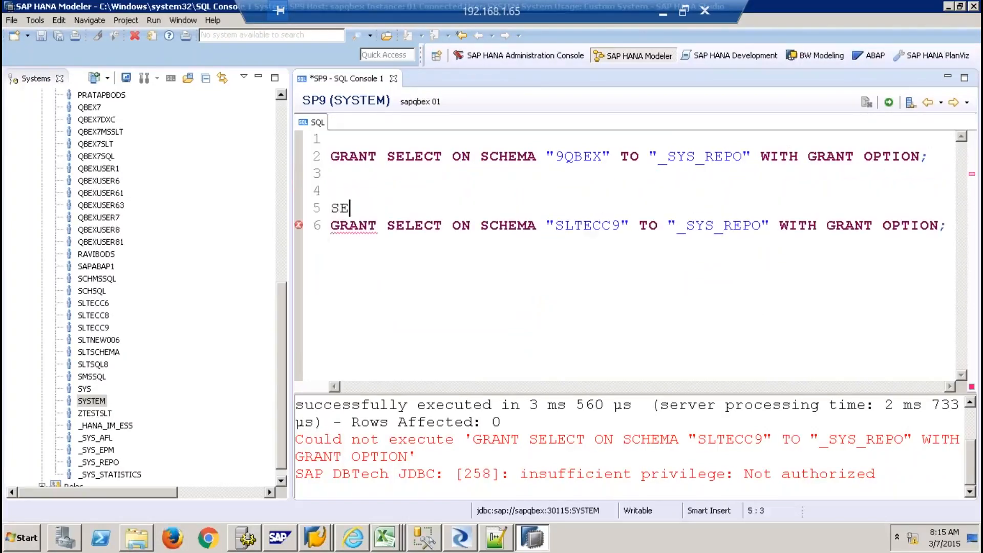
type("LECT * FROM")
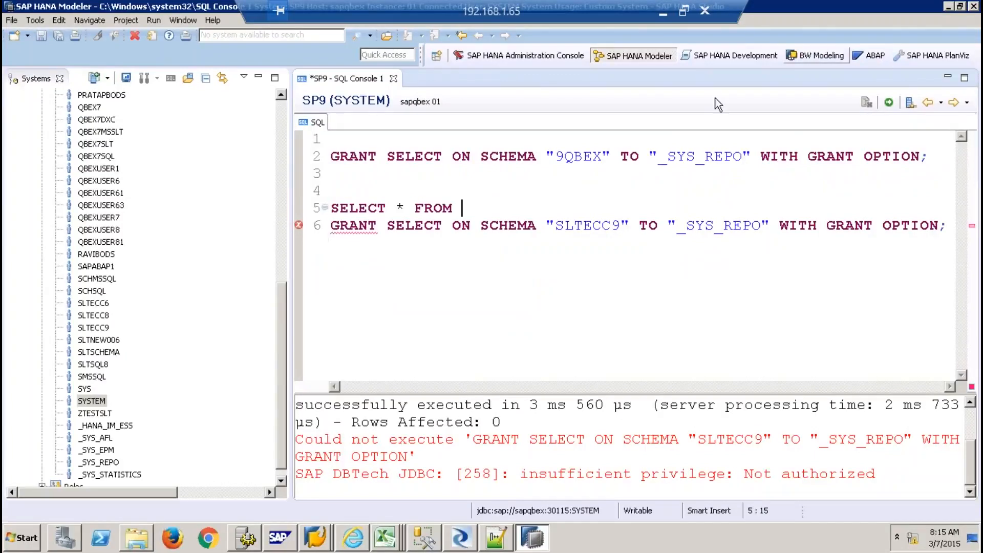
Filter the catalog to SLTECC9 and insert its ZSALES_SHELL table name after FROM
scroll(278, 118, "up", 10)
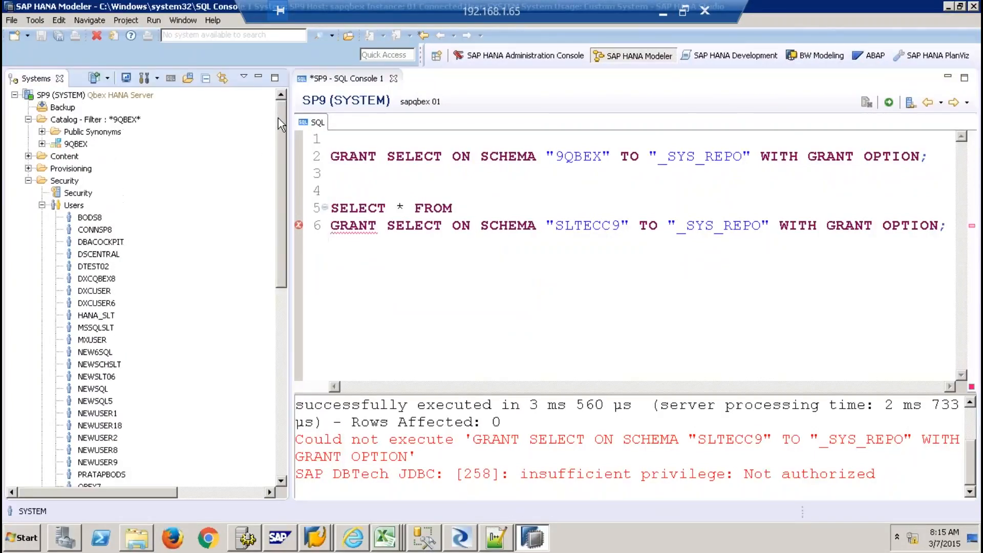
left_click(28, 180)
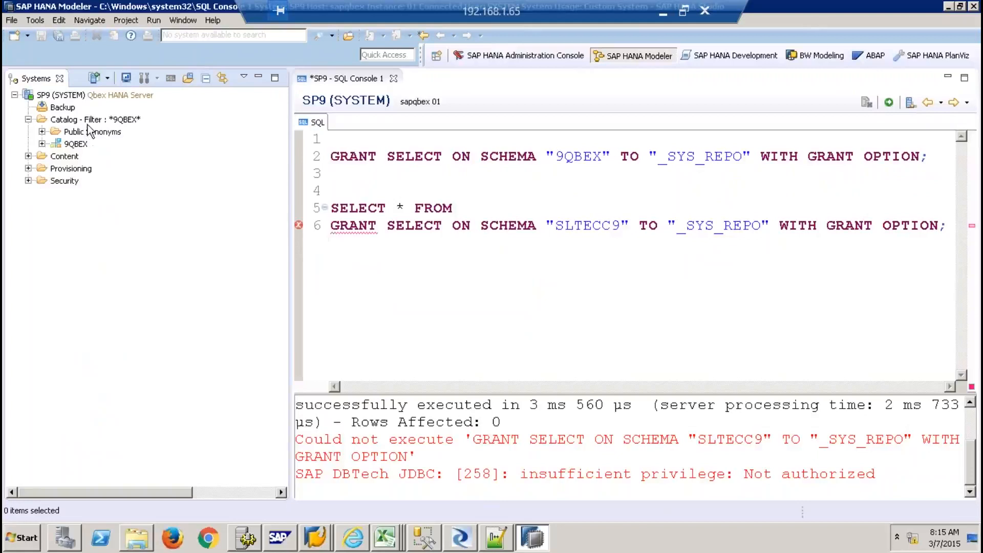
right_click(88, 123)
left_click(134, 248)
type("S")
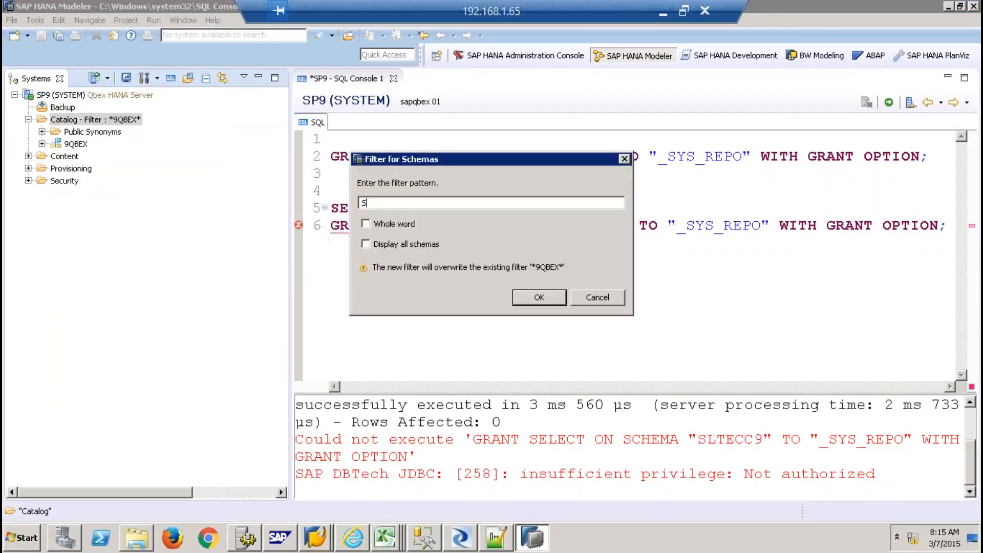
type("LTECC9")
key("Return")
left_click(42, 144)
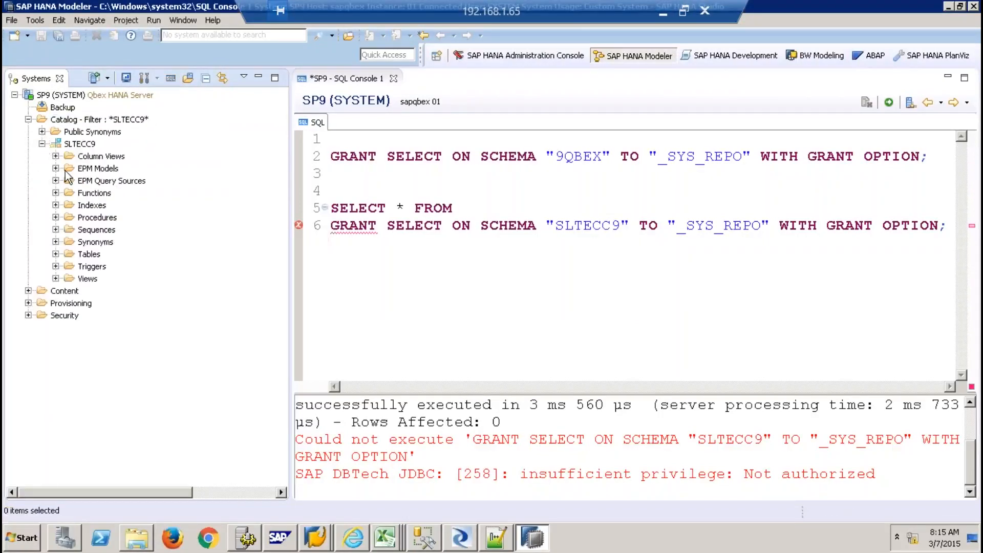
left_click(56, 254)
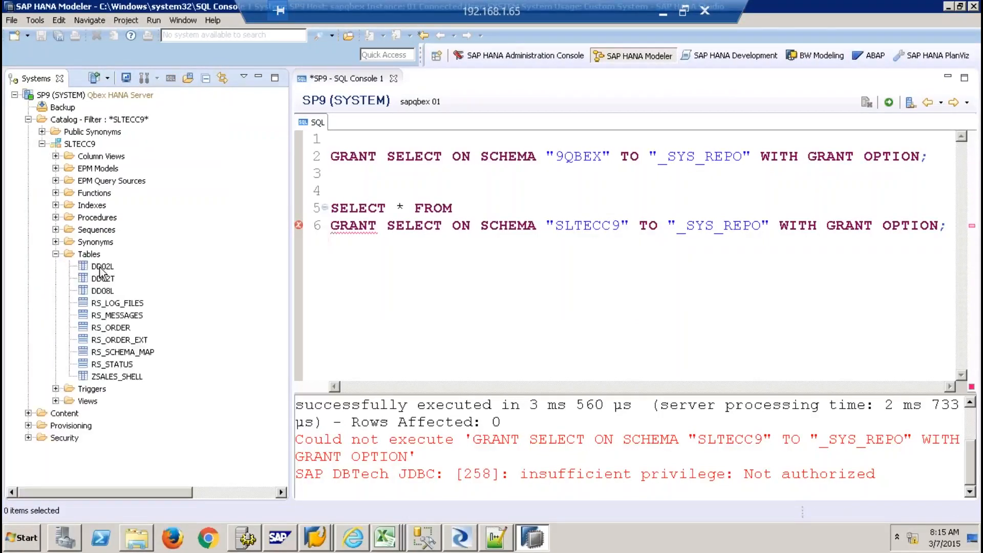
left_click(123, 376)
left_click_drag(117, 376, 463, 209)
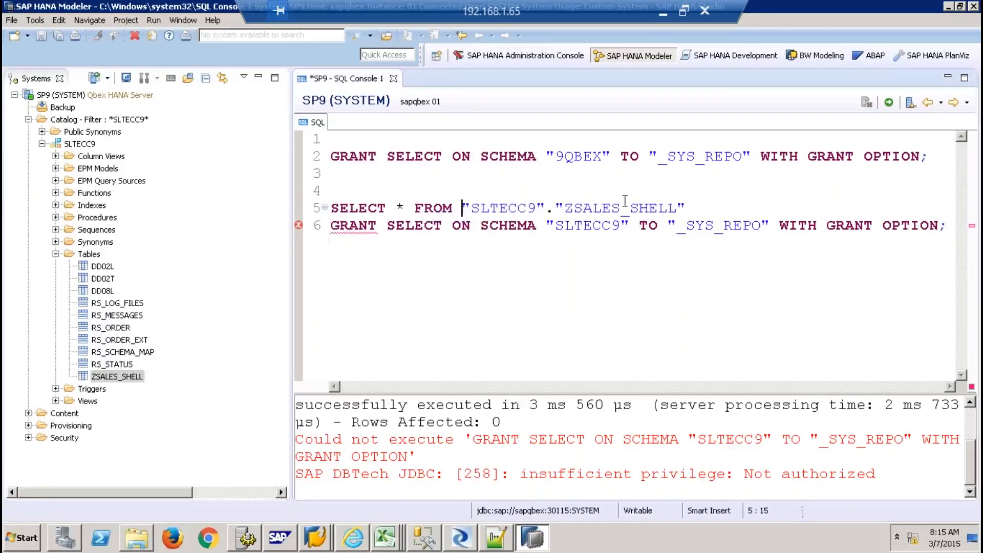
Wrap the query as CREATE COLUMN TABLE "9QBEX"."ZSALES_SHELL" AS (SELECT * FROM ...)
left_click(723, 207)
key("Return")
key("Return")
left_click(445, 187)
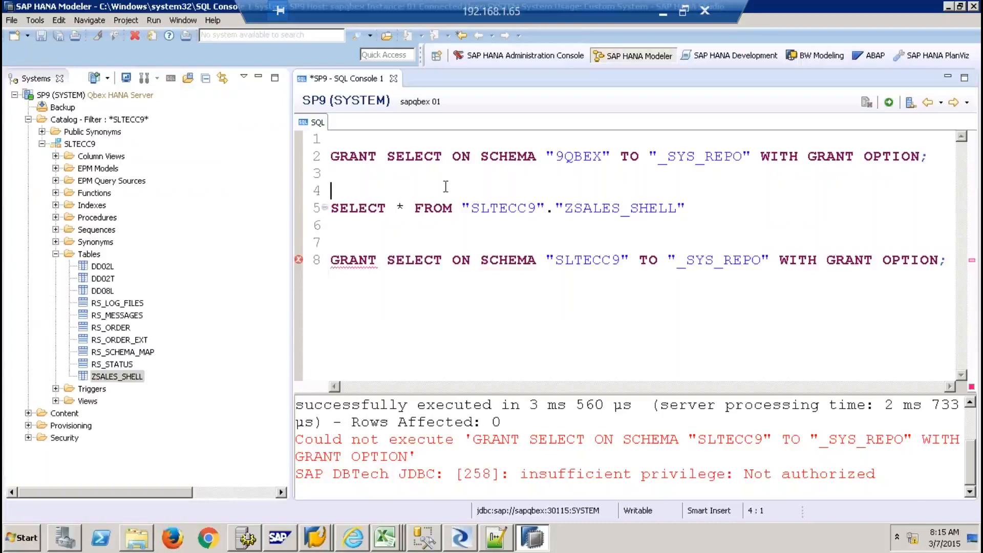
key("Return")
type("CR")
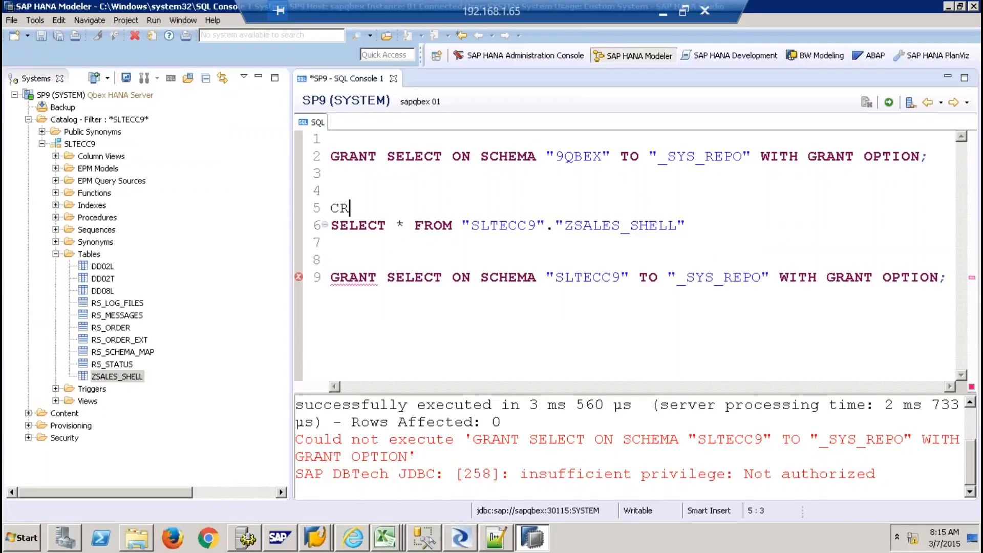
type("EATE COLUMN")
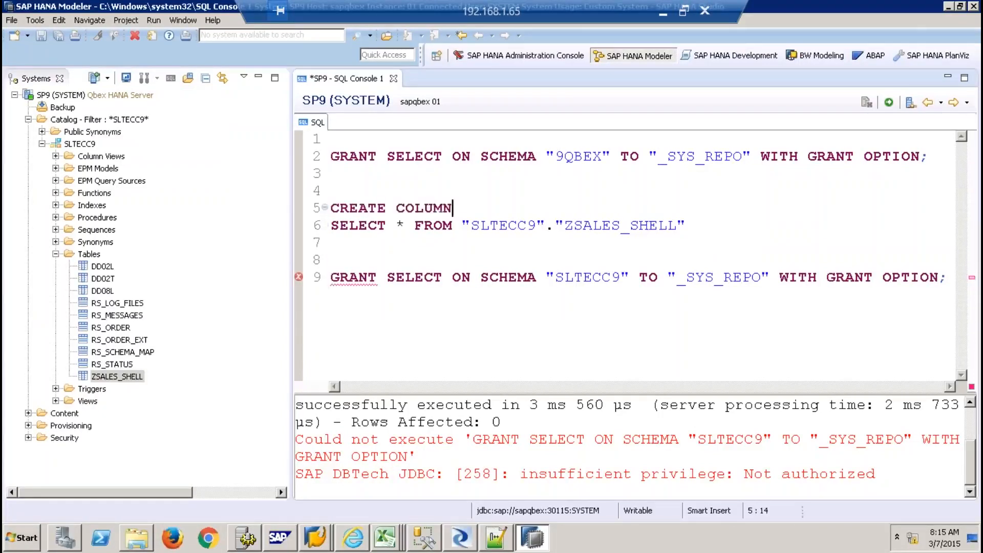
type(" TABLE \"9QB")
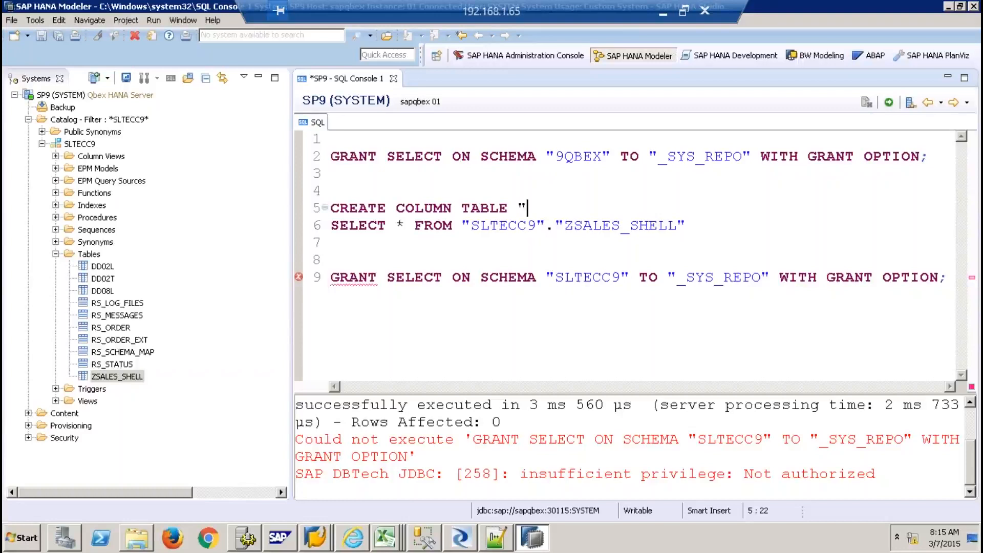
type("EX\".\"")
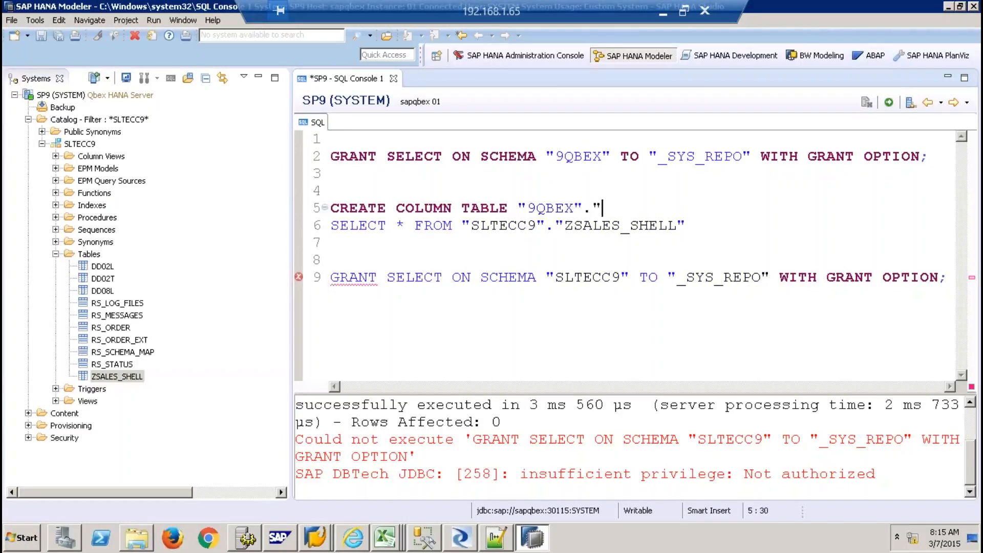
type("ZSALES_SHELL\"")
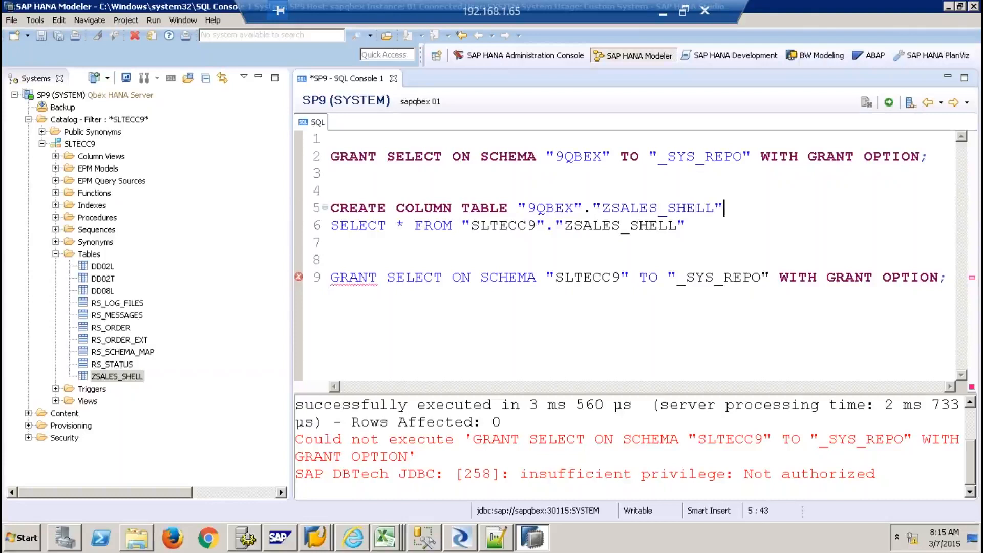
key("Return")
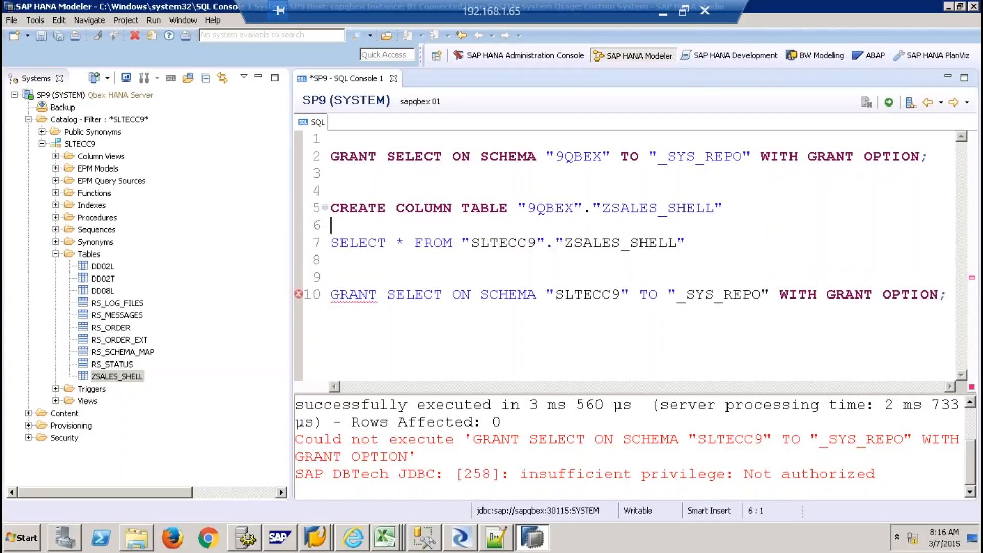
type("AS")
key("Return")
type("(")
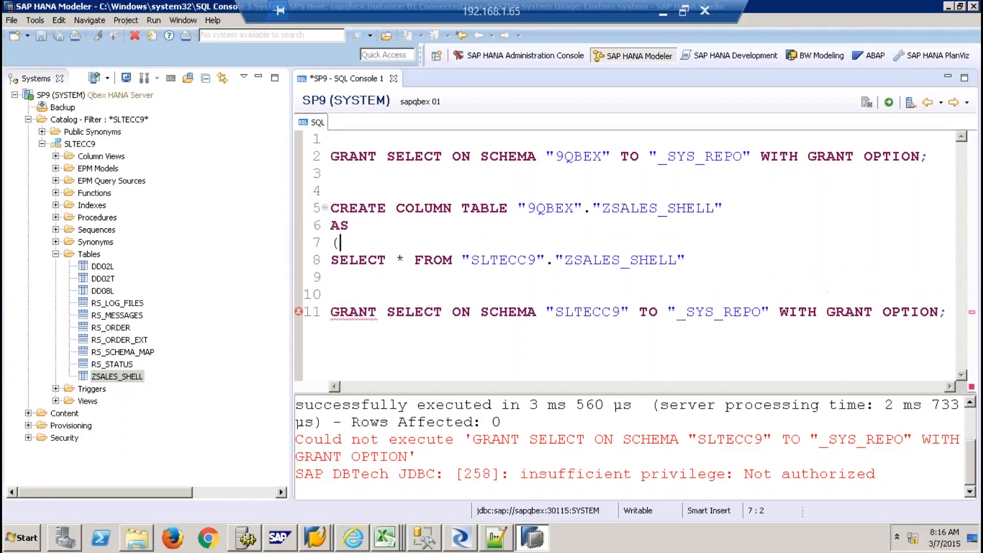
left_click(347, 280)
type(")")
Run the CREATE statement, copying 49 rows, and close the console without saving
left_click_drag(340, 279, 331, 211)
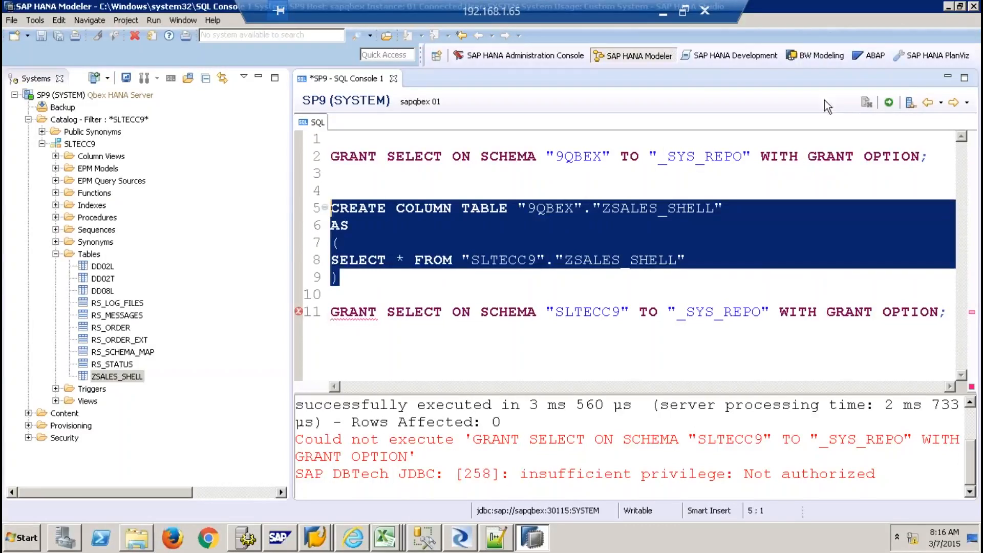
left_click(889, 103)
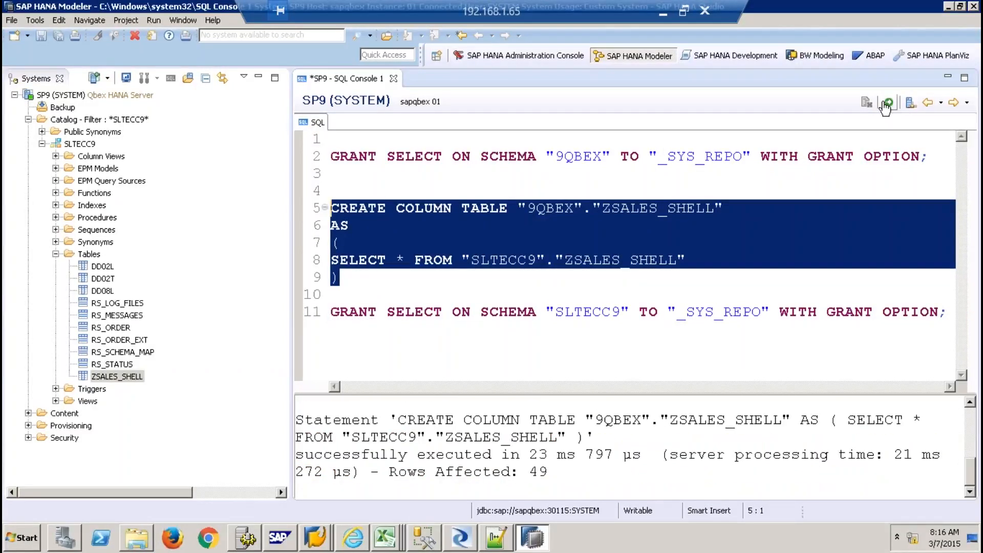
left_click(392, 78)
left_click(552, 273)
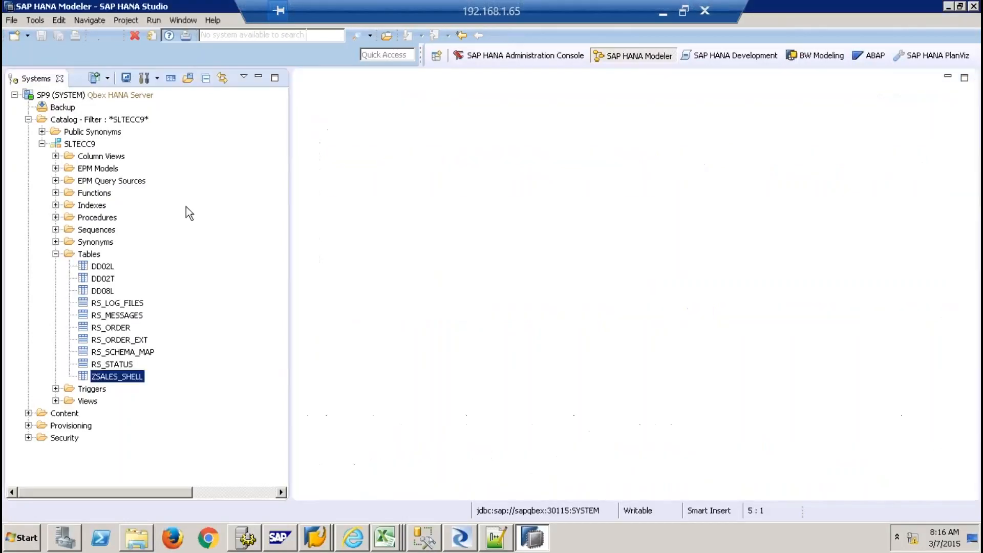
Filter the catalog to schema 9QBEX
right_click(62, 121)
left_click(109, 240)
type("9QBVE")
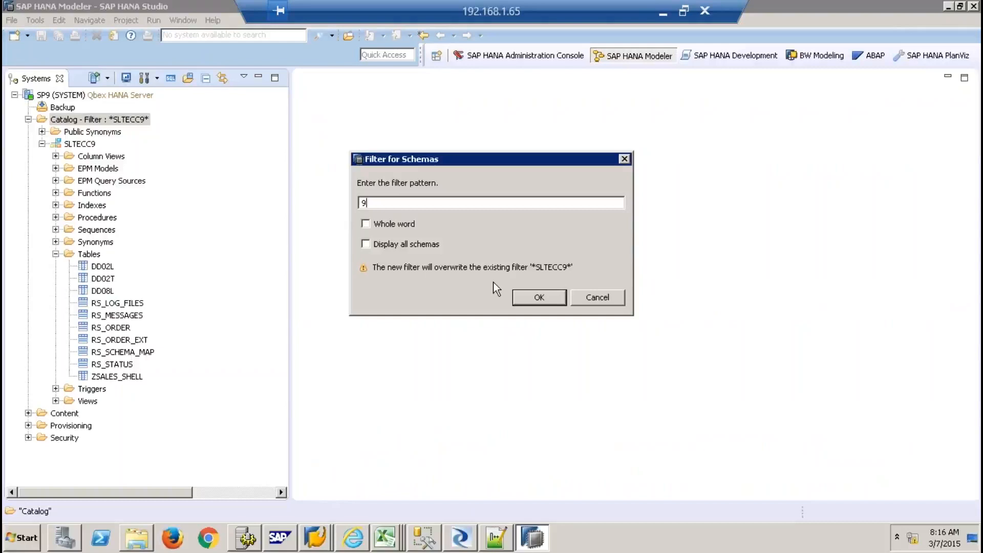
key("BackSpace")
key("BackSpace")
type("EX")
key("Return")
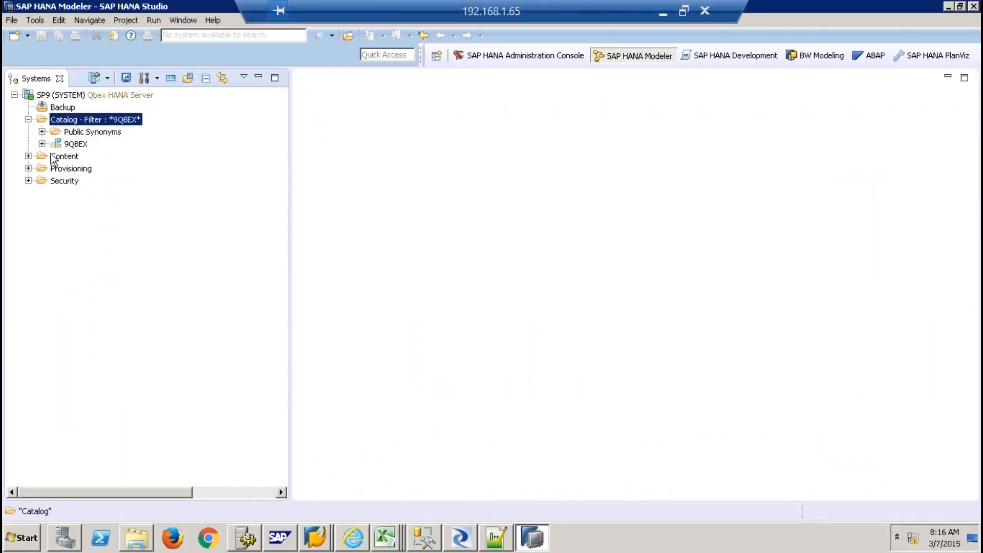
Preview the data of 9QBEX table ZSALES_SHELL, then close it and collapse the schema
left_click(42, 144)
left_click(55, 254)
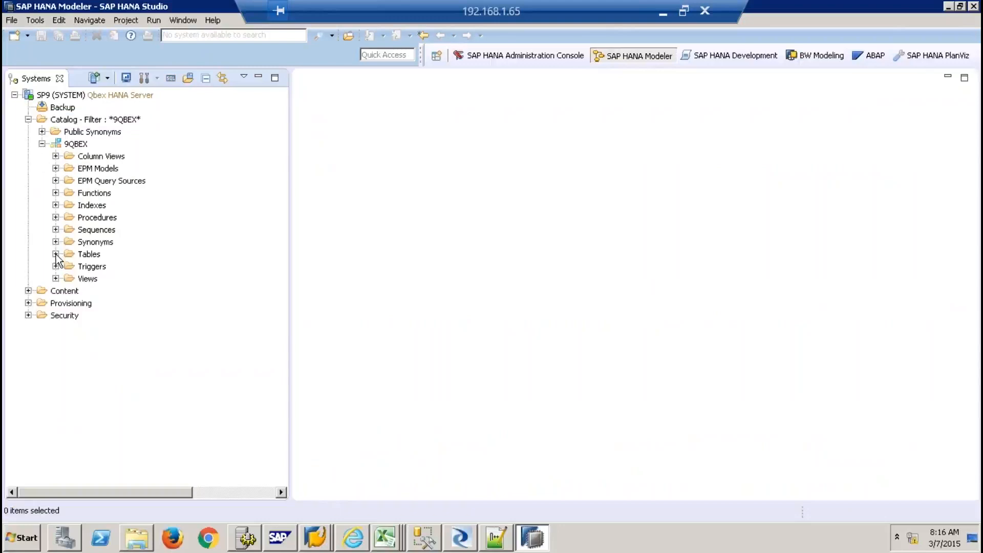
left_click(134, 305)
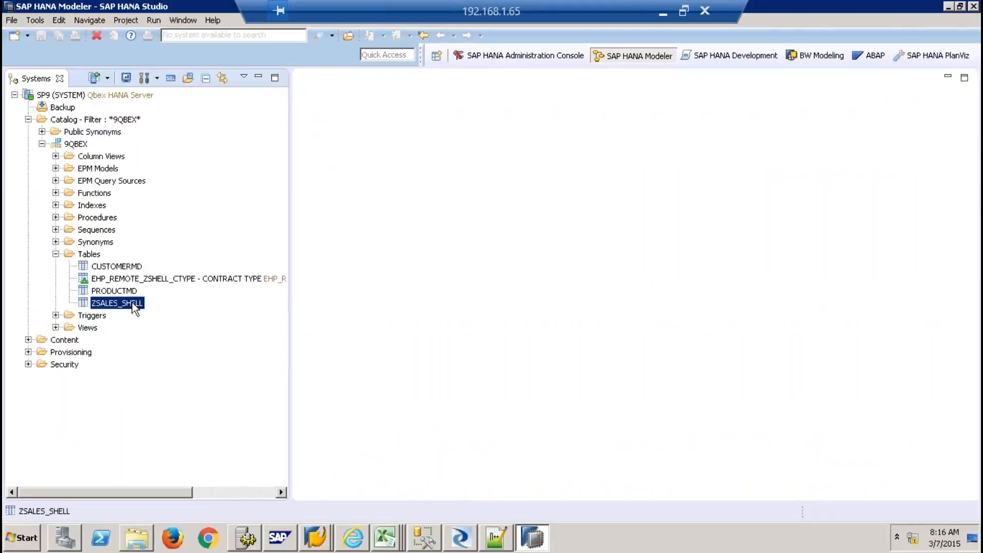
right_click(135, 307)
left_click(205, 173)
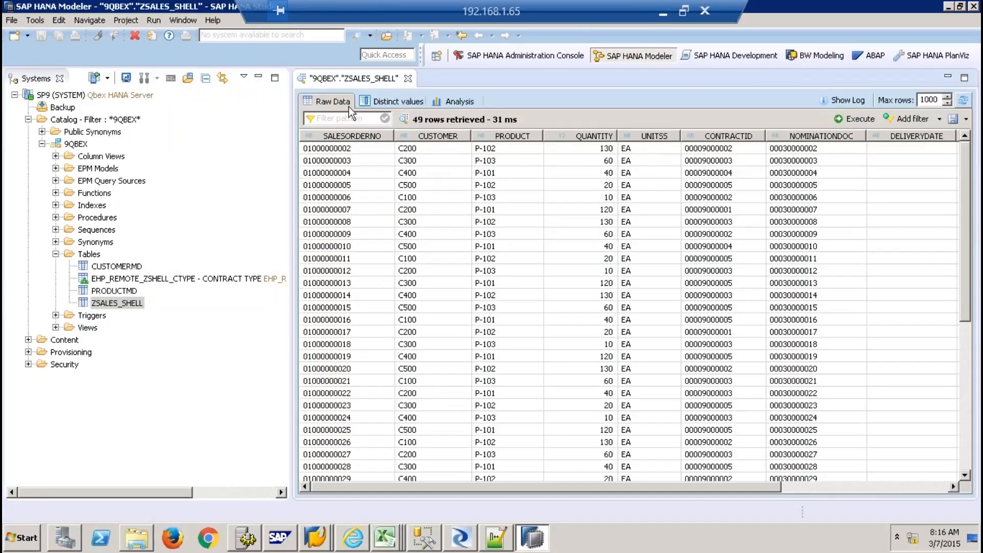
key("ctrl+w")
left_click(42, 144)
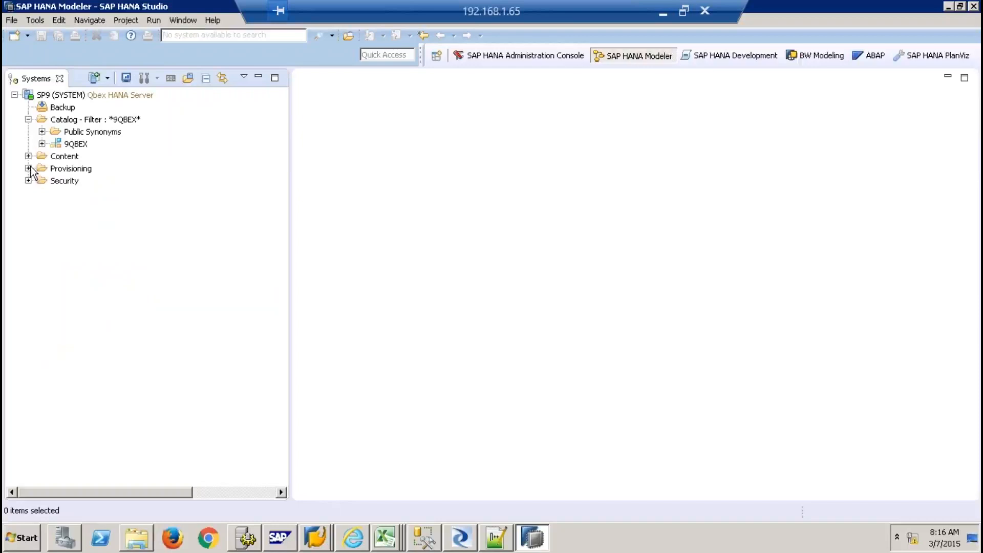
Create a new package named 9QBEX under Content
left_click(62, 160)
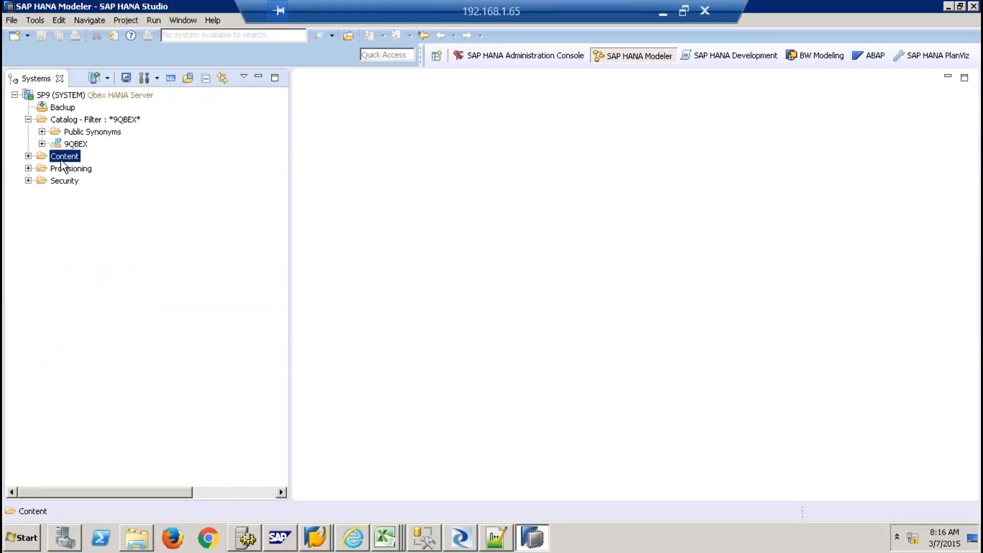
right_click(62, 161)
mouse_move(108, 171)
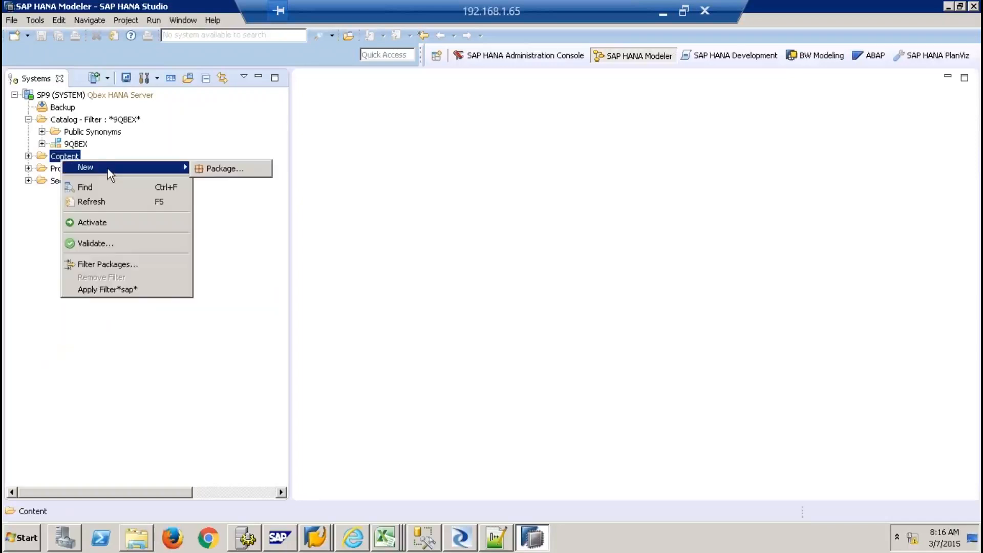
left_click(225, 168)
type("9QBEX")
key("Tab")
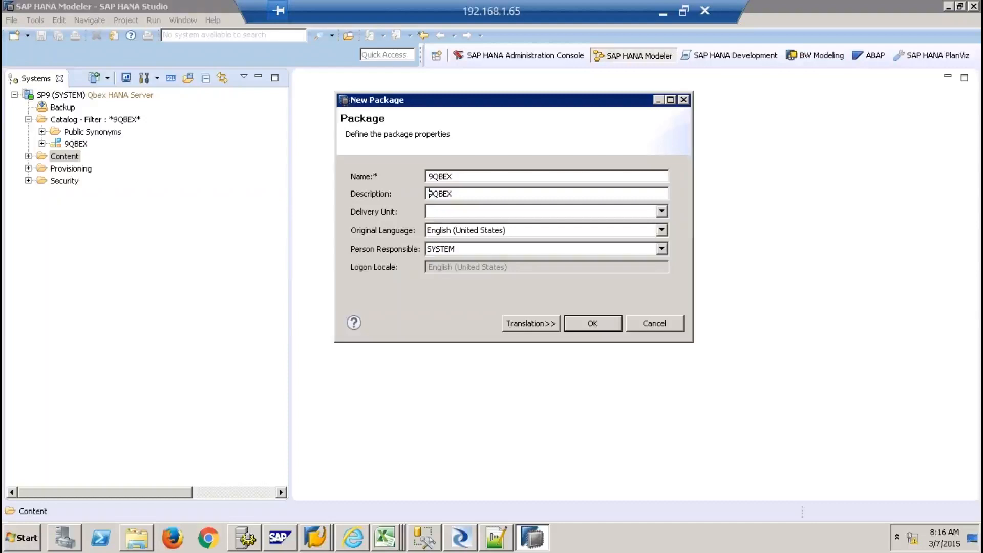
left_click(584, 328)
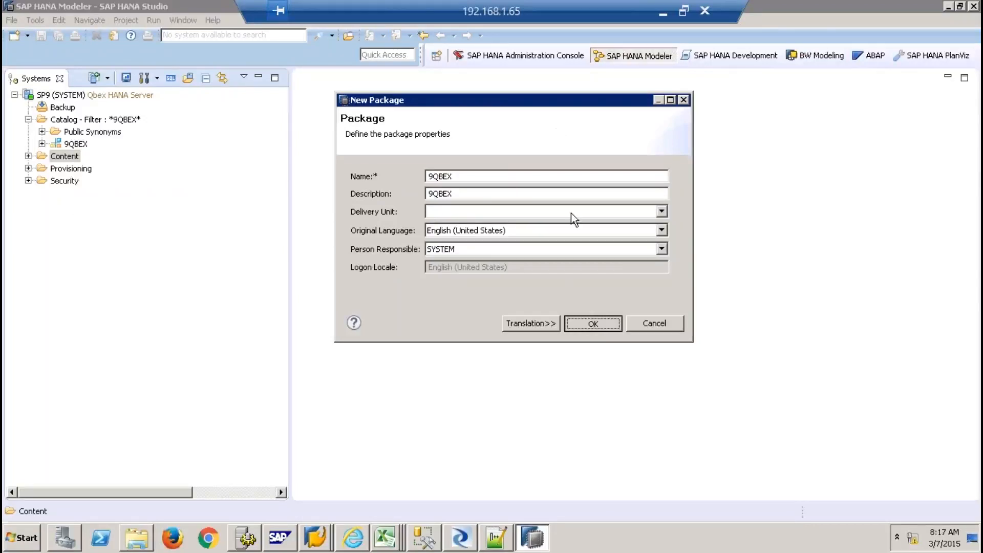
left_click(595, 325)
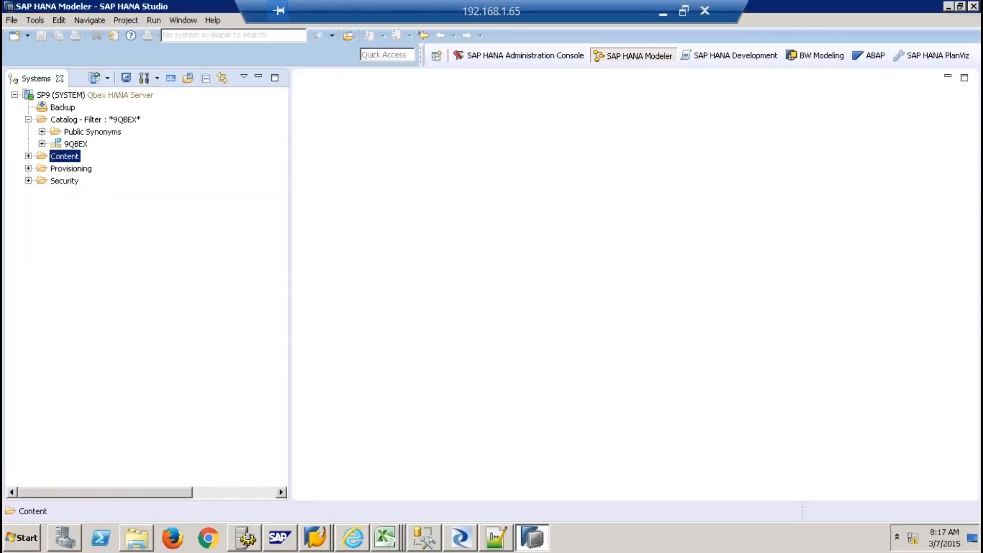
Filter Content packages to 9QBEX, collapse Catalog and select the 9QBEX package
right_click(67, 158)
left_click(115, 262)
type("9QBEX")
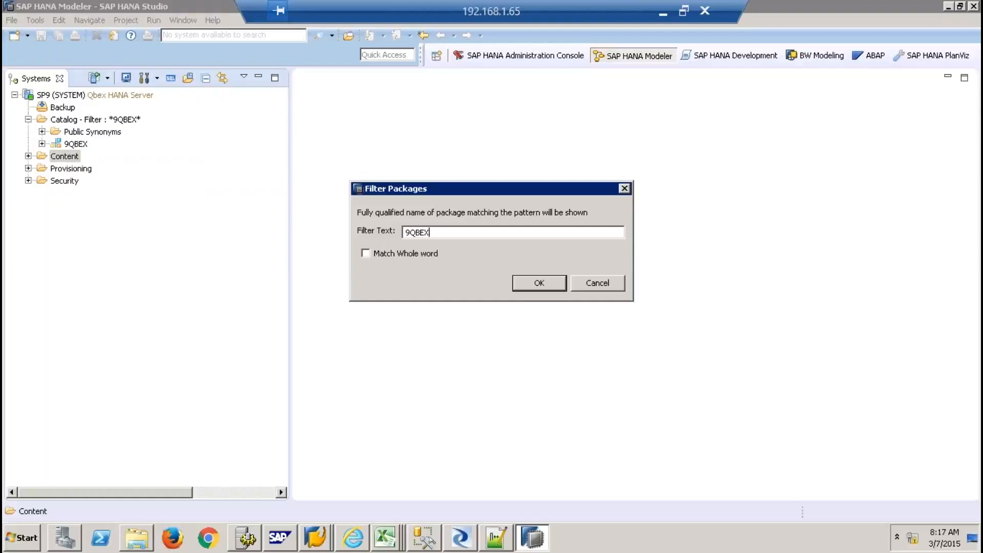
key("Return")
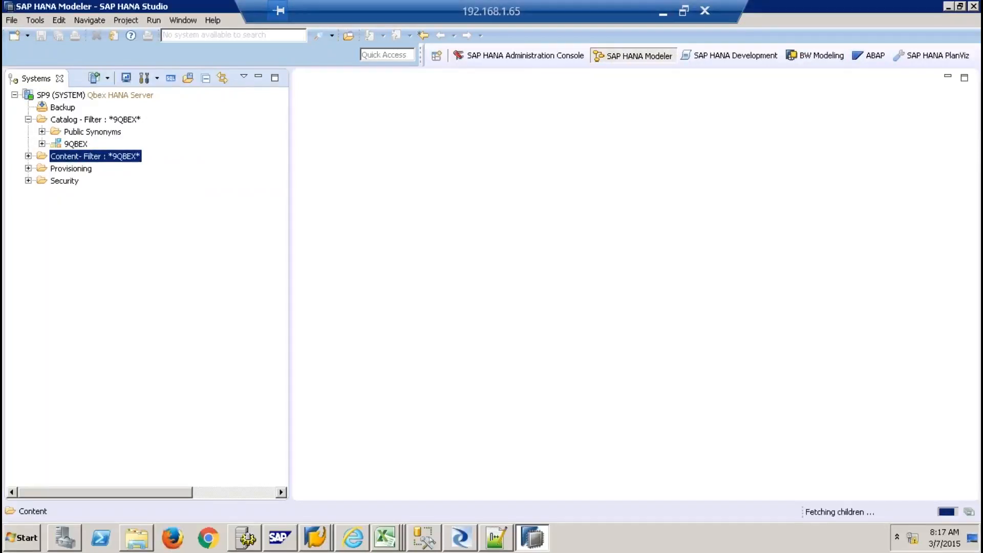
left_click(29, 156)
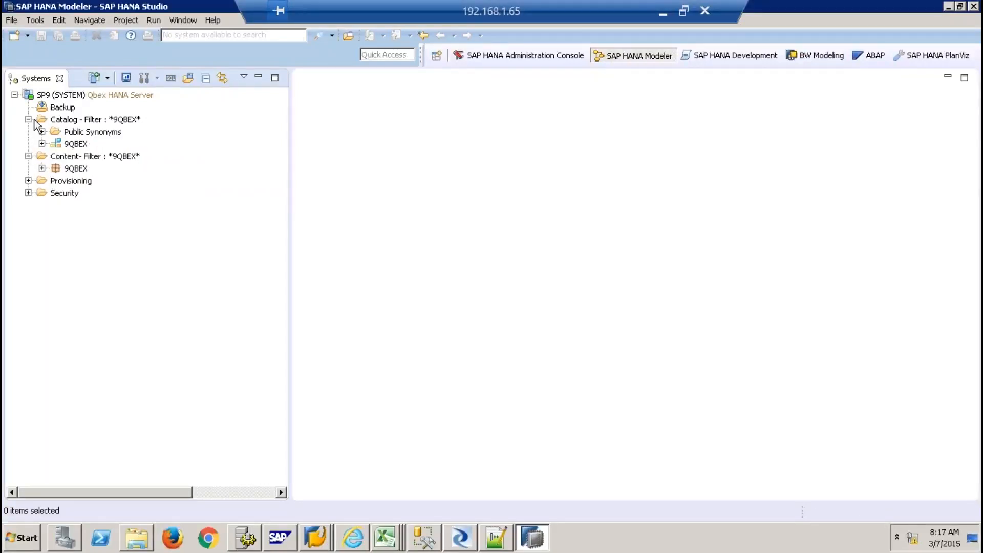
left_click(28, 120)
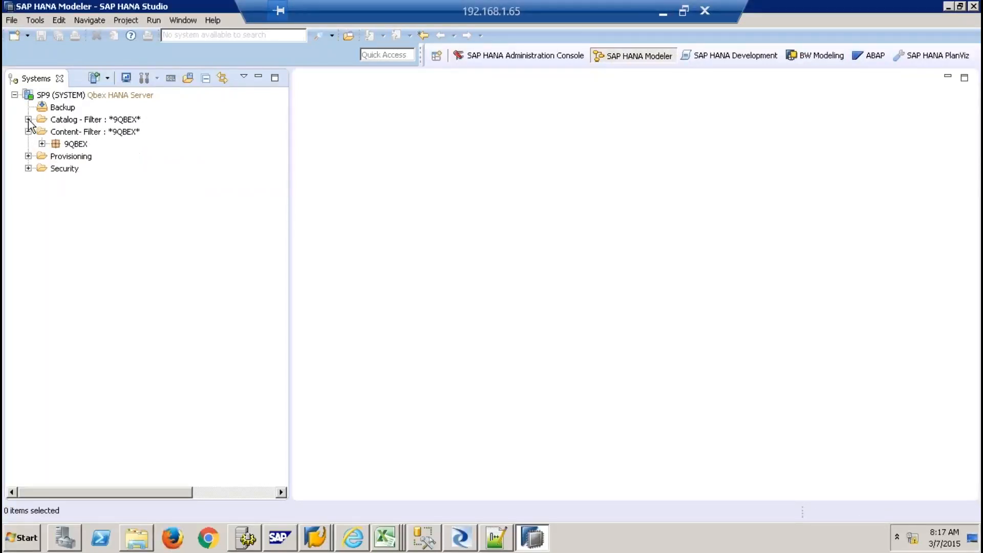
left_click(67, 145)
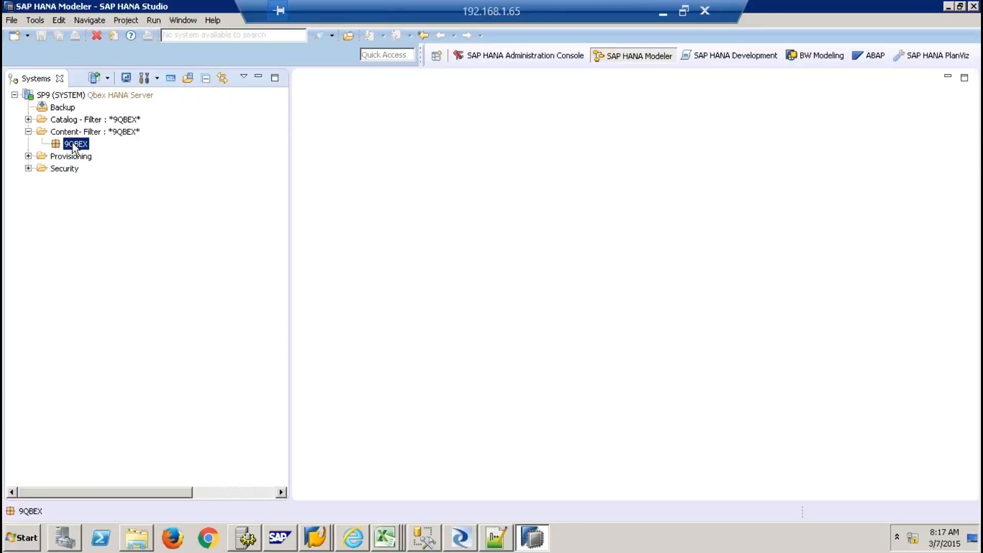
Create graphical CUBE calculation view SALES_REPORTING in package 9QBEX and enlarge its editor
right_click(73, 142)
mouse_move(143, 173)
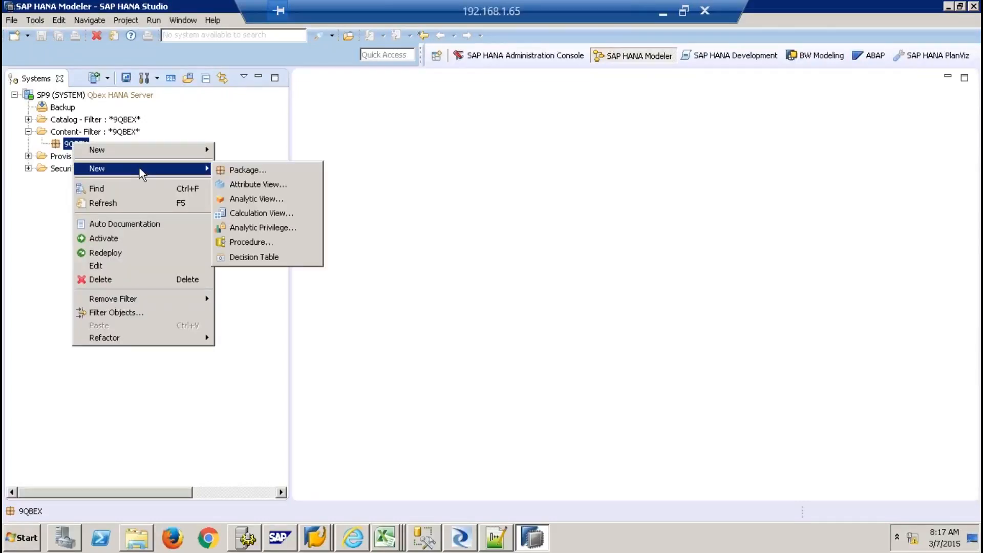
left_click(266, 213)
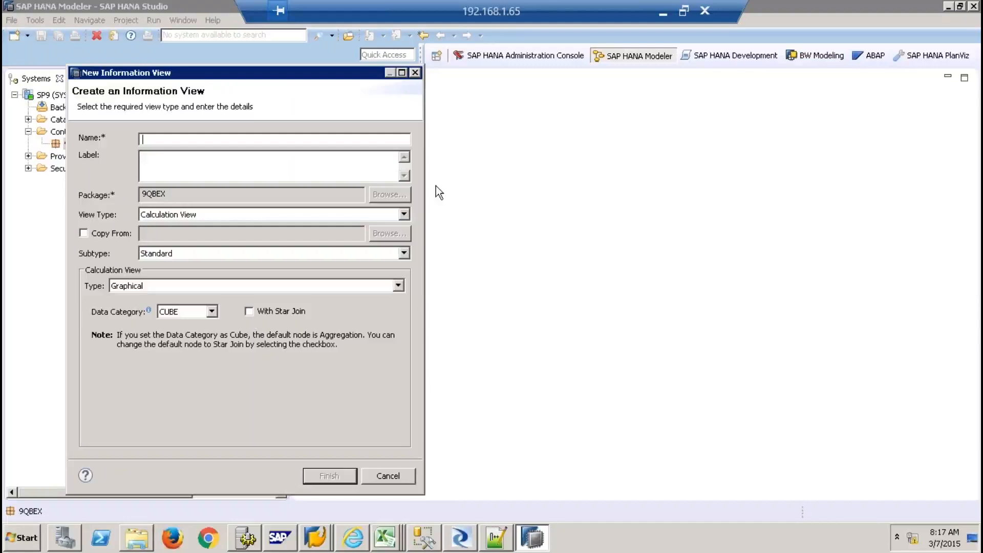
type("SALES_REPORTING")
left_click(285, 155)
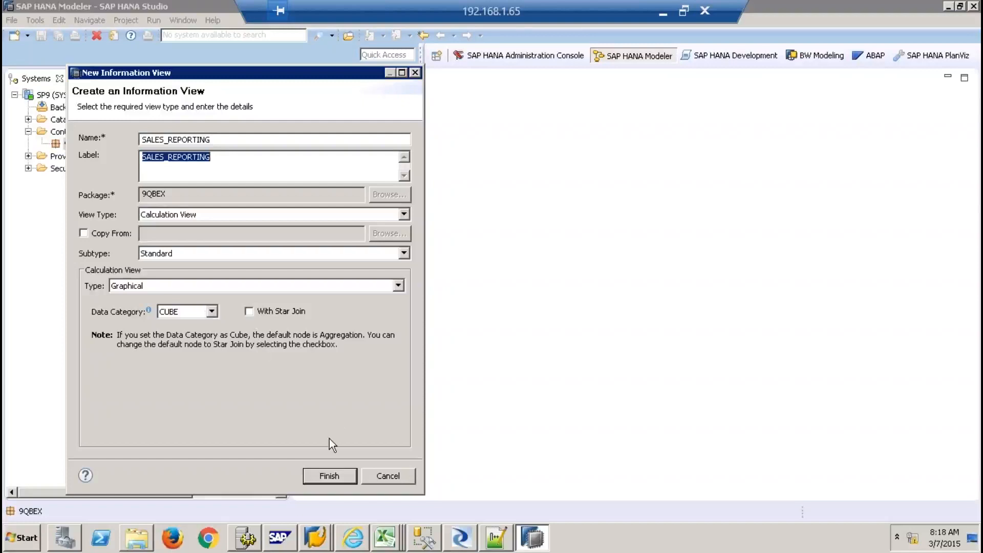
left_click(205, 288)
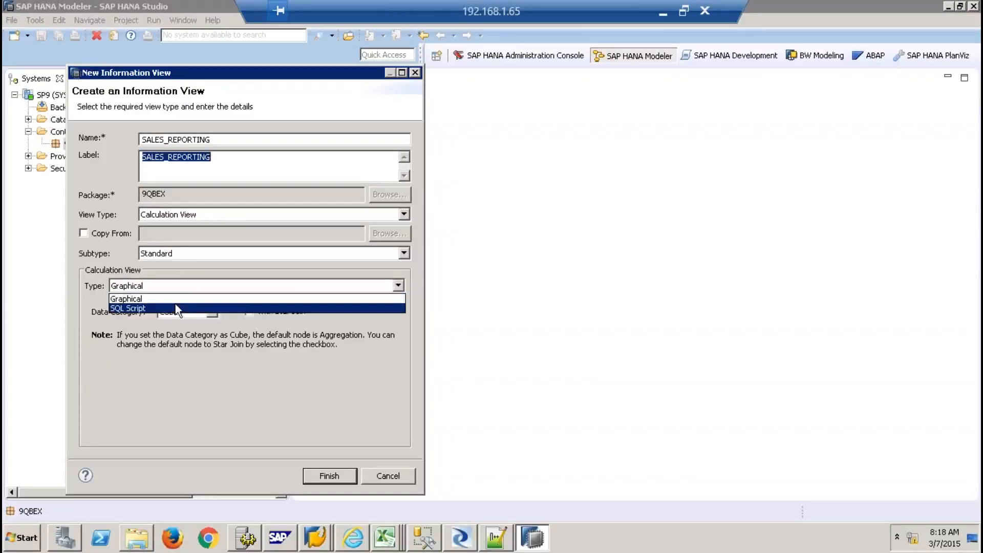
left_click(228, 348)
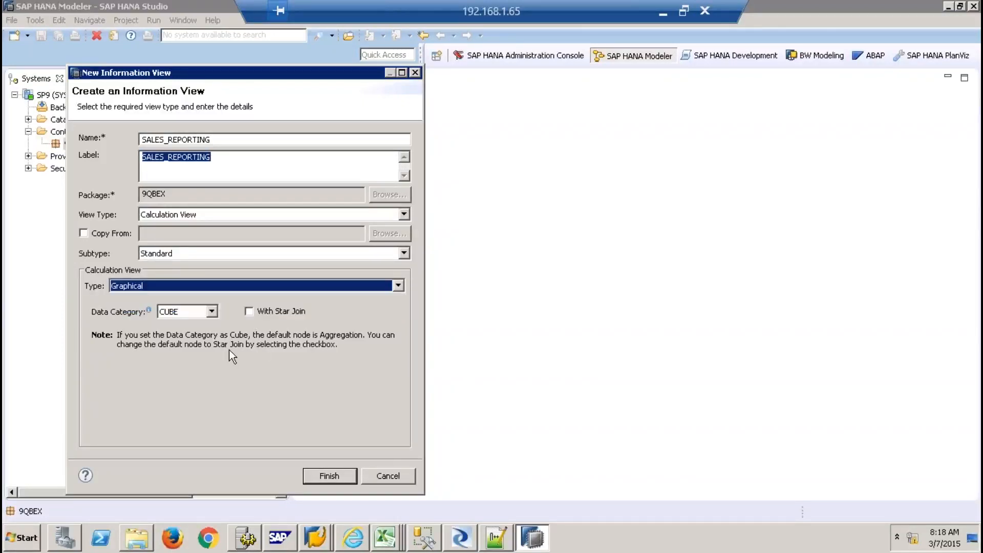
left_click(331, 471)
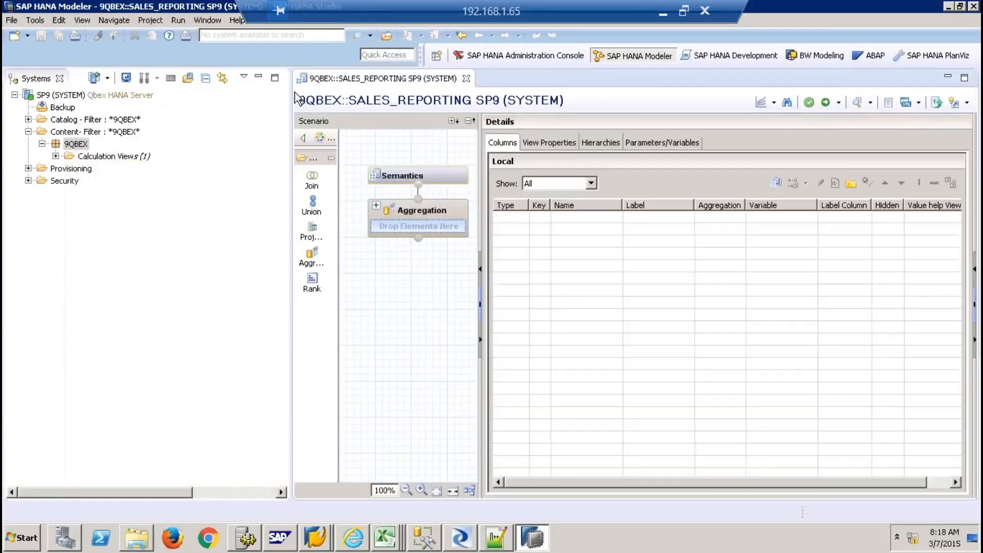
left_click(259, 77)
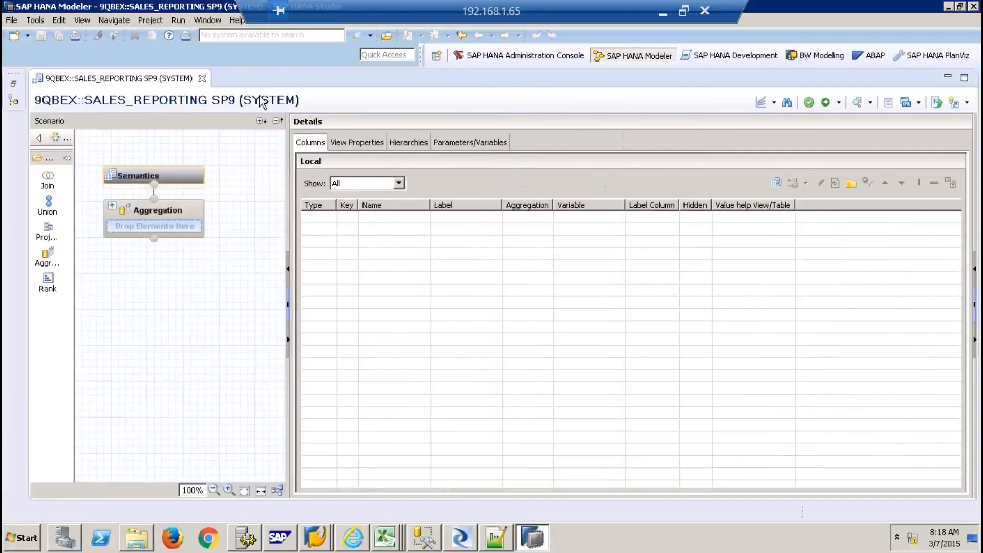
Add a projection node Projection_1 with table CUSTOMERMD as its data source
left_click_drag(288, 159, 380, 156)
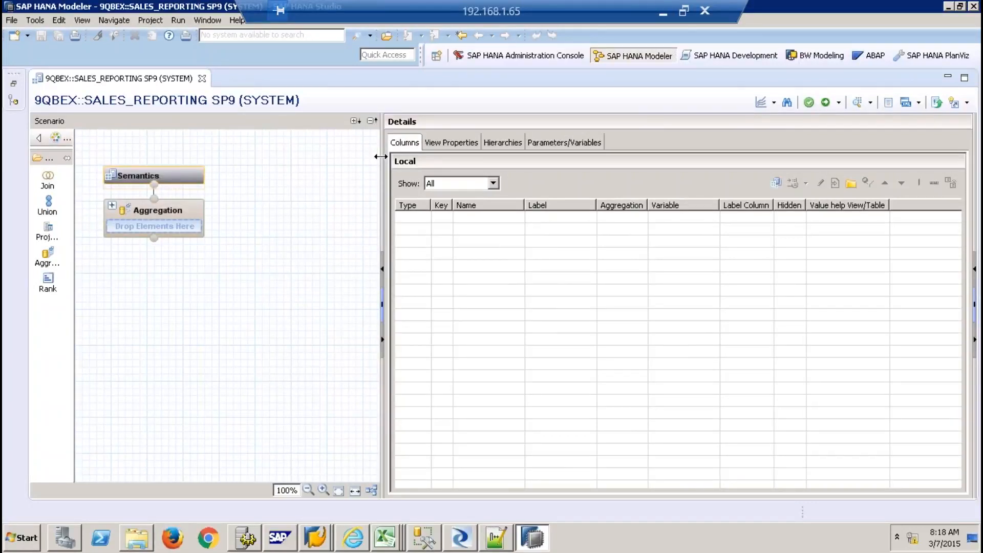
left_click(51, 230)
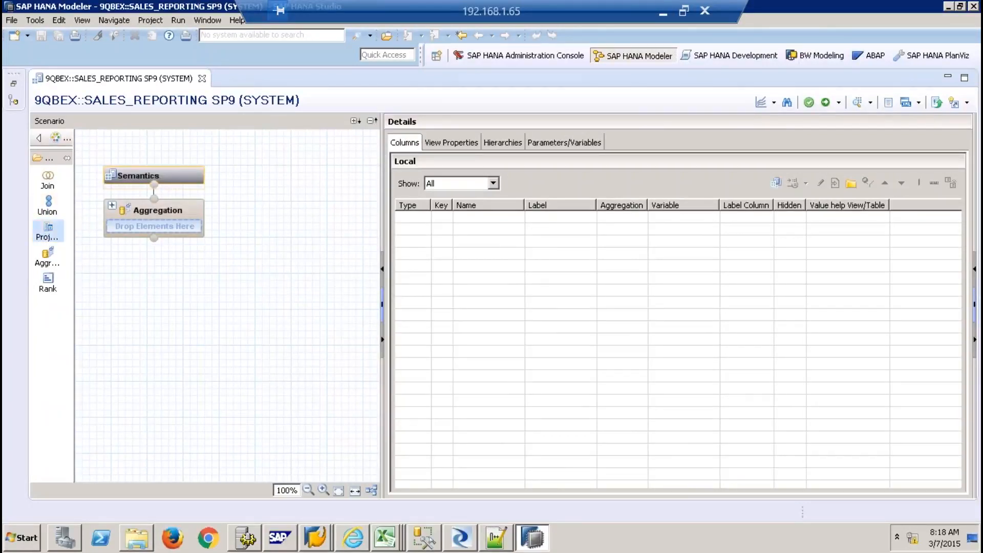
left_click(112, 393)
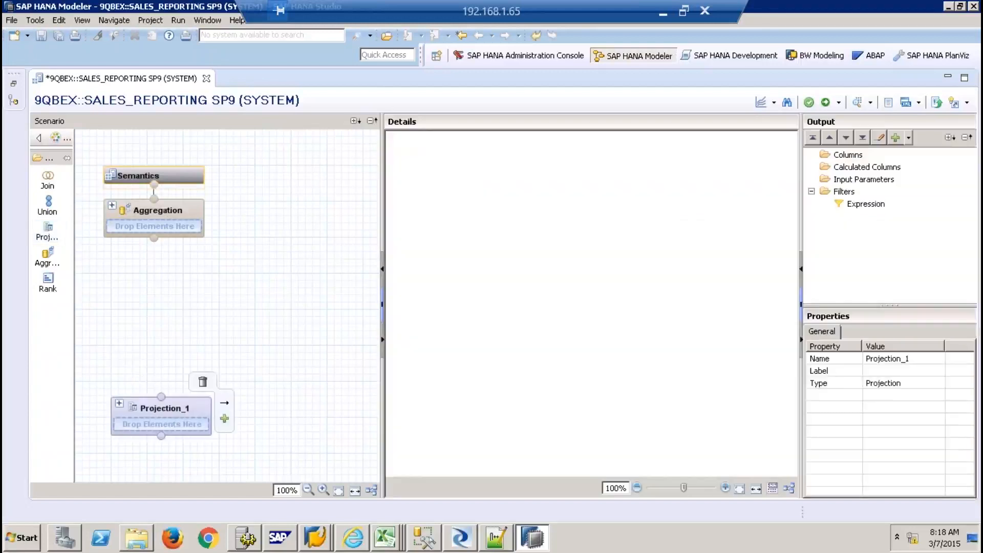
right_click(505, 259)
left_click(533, 265)
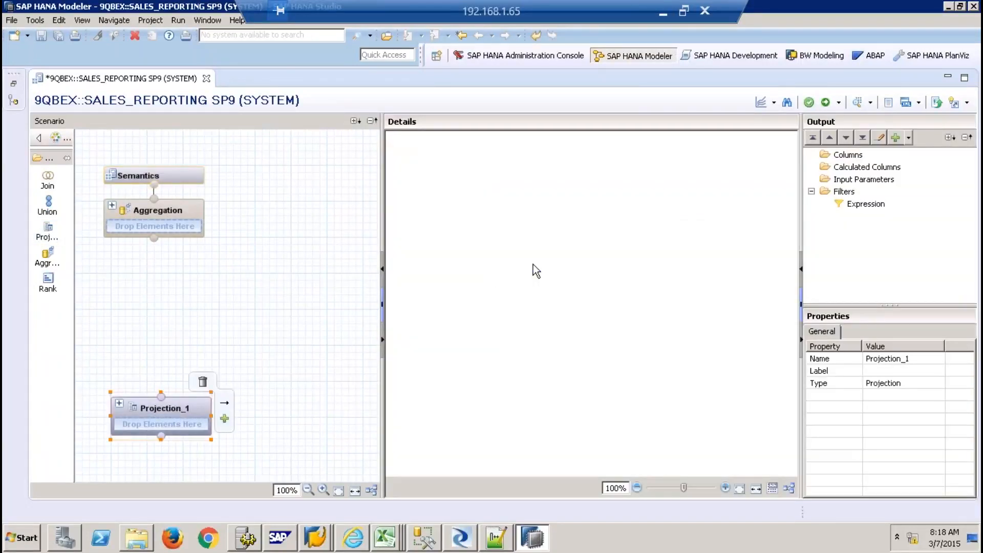
type("CUSTOMERMD")
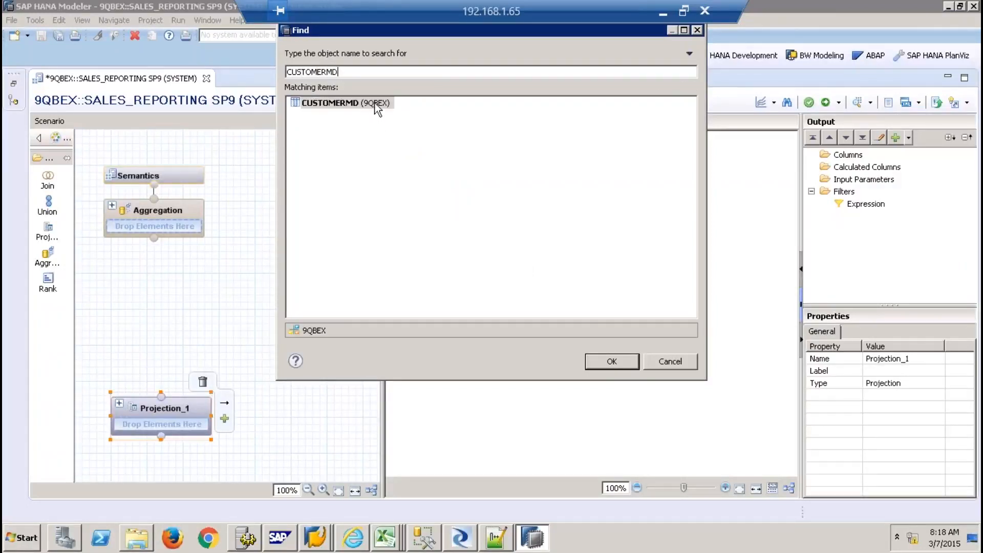
double_click(376, 104)
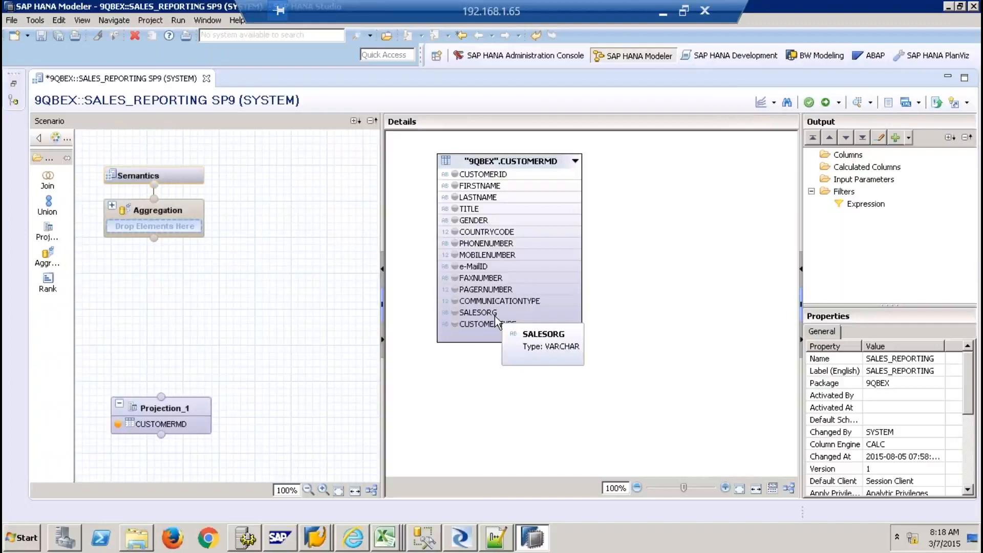
Output CUSTOMERID, FIRSTNAME, LASTNAME, COUNTRYCODE, SALESORG and CUSTOMERTYPE, then add empty Projection_2
left_click(455, 175)
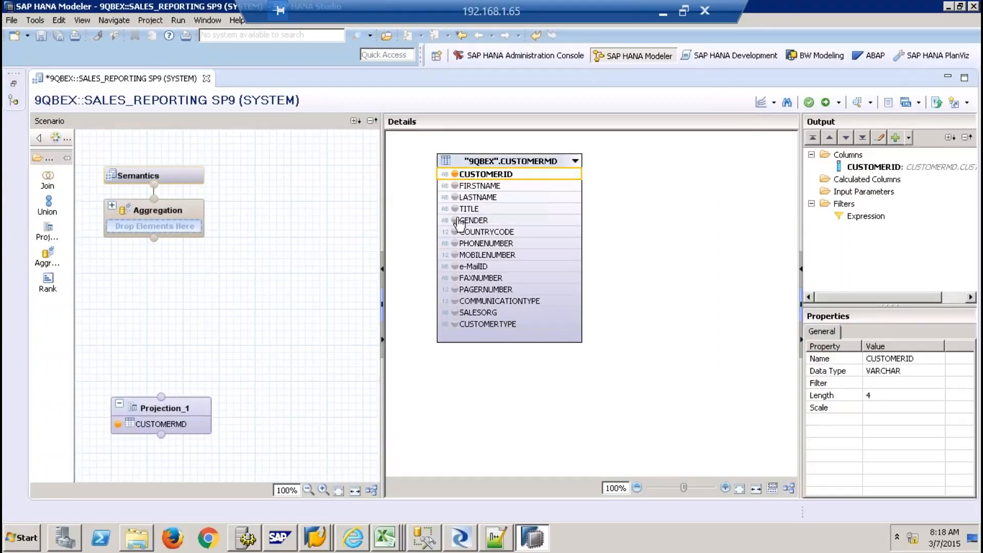
left_click(454, 186)
left_click(455, 198)
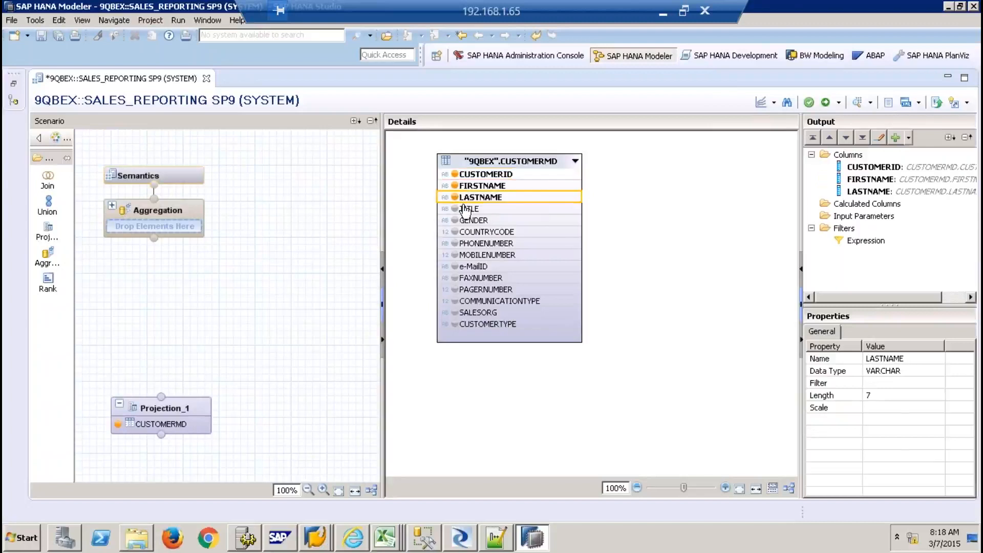
left_click(455, 231)
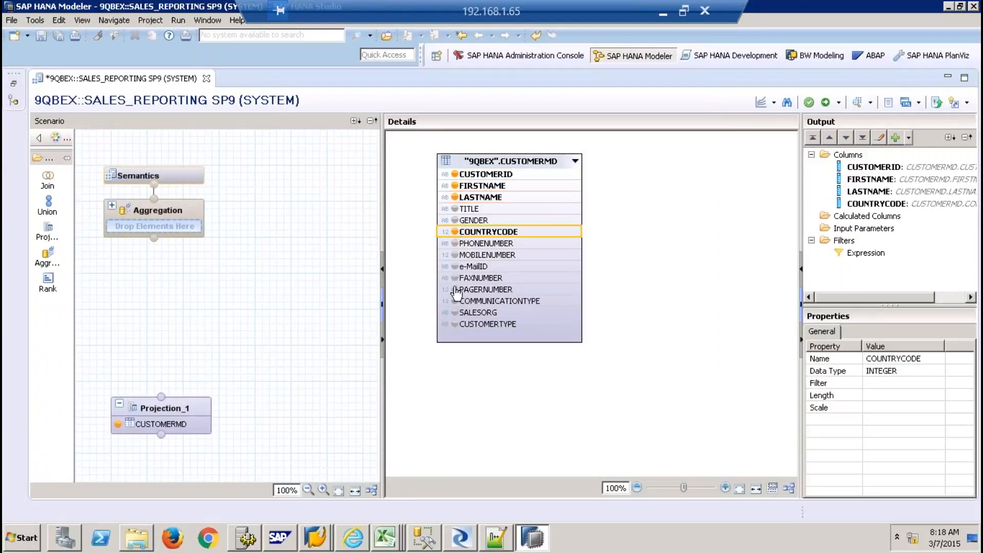
left_click(455, 313)
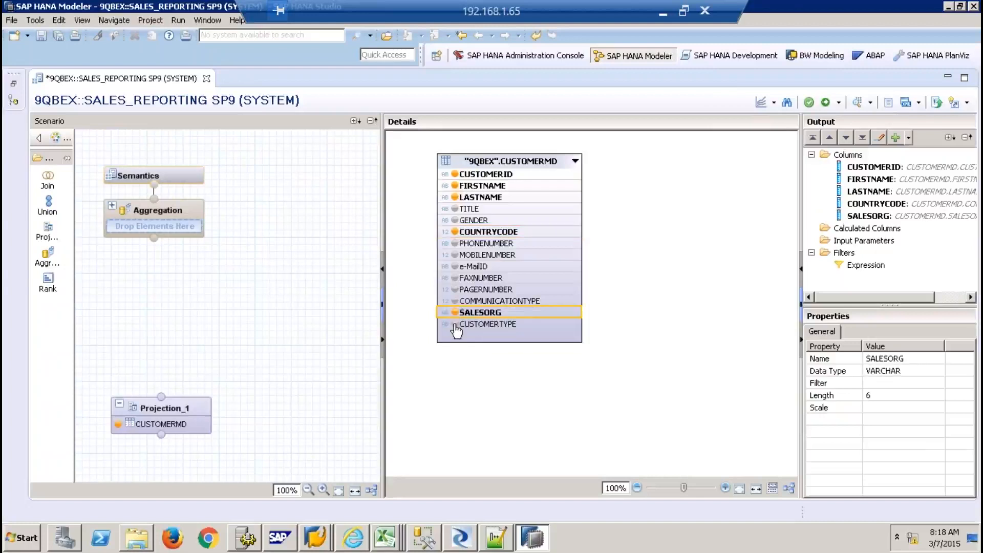
left_click(454, 324)
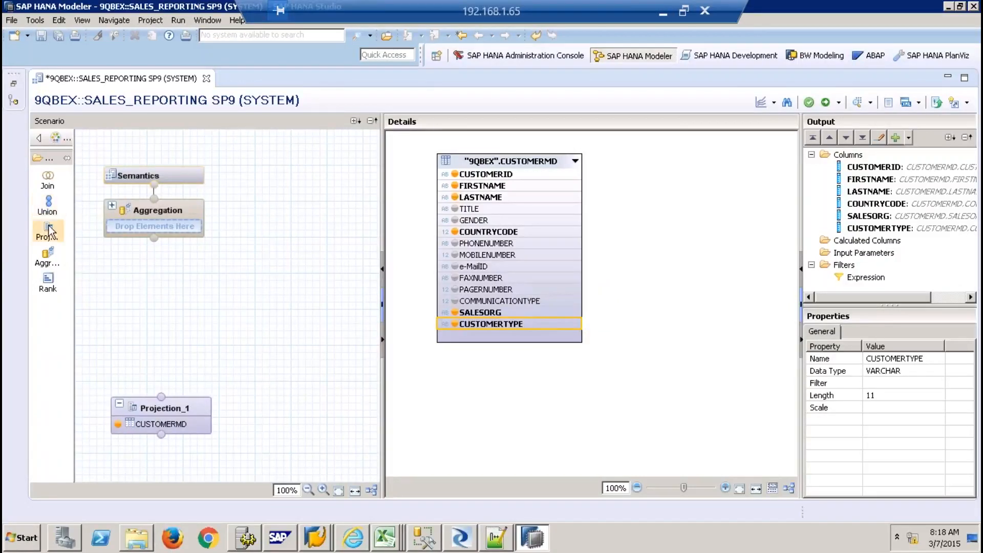
left_click_drag(48, 230, 277, 407)
left_click(285, 412)
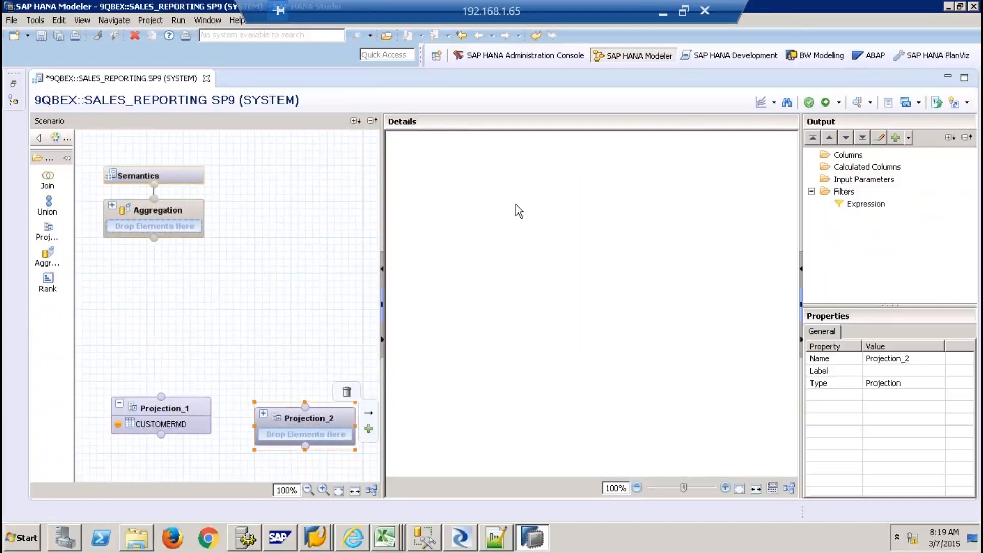
Add the PRODUCTMD table as Projection_2's data source
right_click(515, 205)
left_click(539, 210)
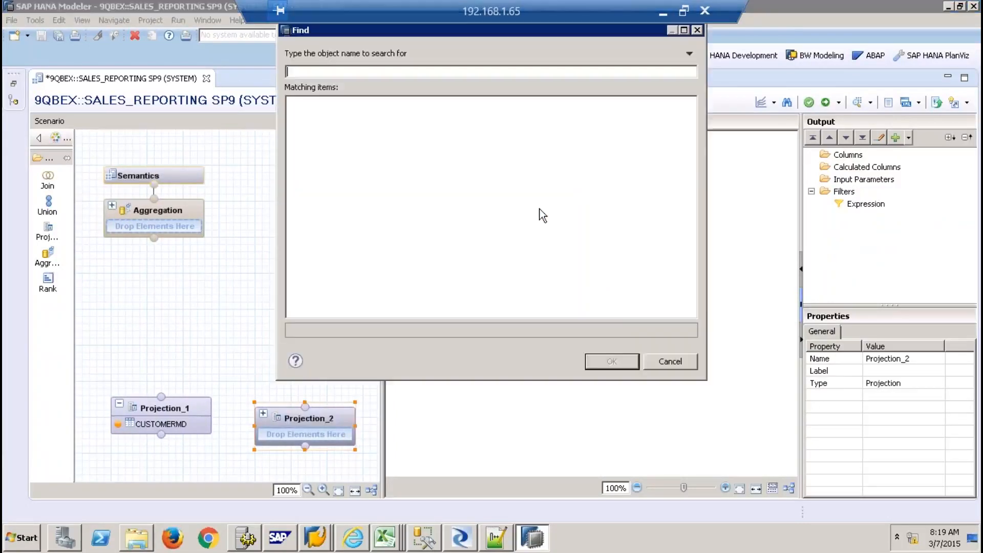
type("PRODUCTMD")
double_click(377, 103)
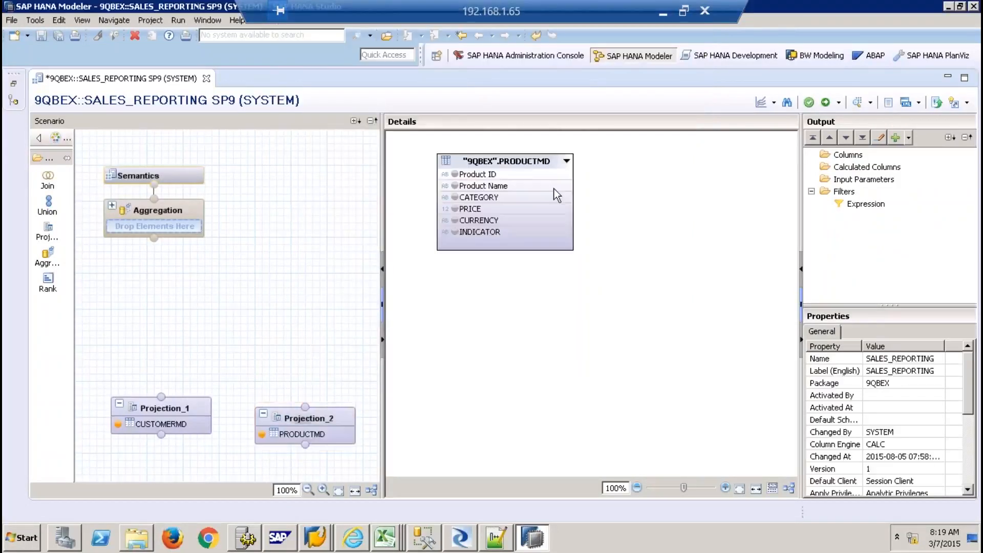
Add PRODUCTMD's Product ID through CURRENCY columns to Projection_2's output
left_click(455, 174)
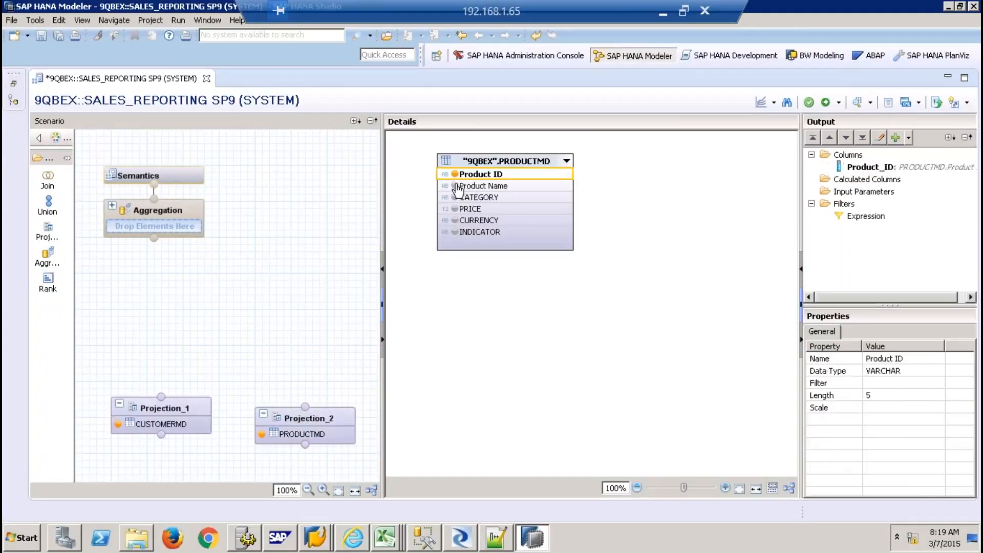
left_click(490, 228, "shift")
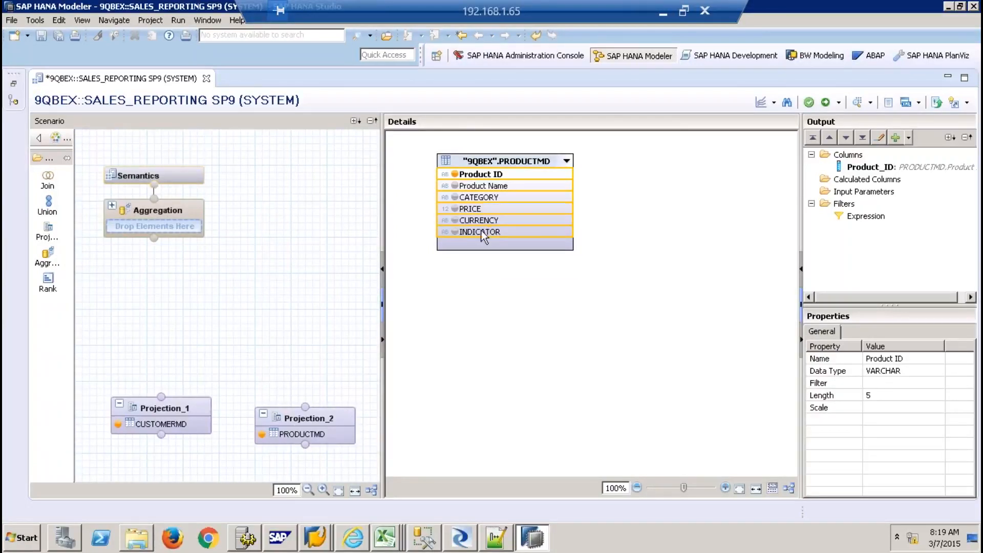
left_click(478, 220)
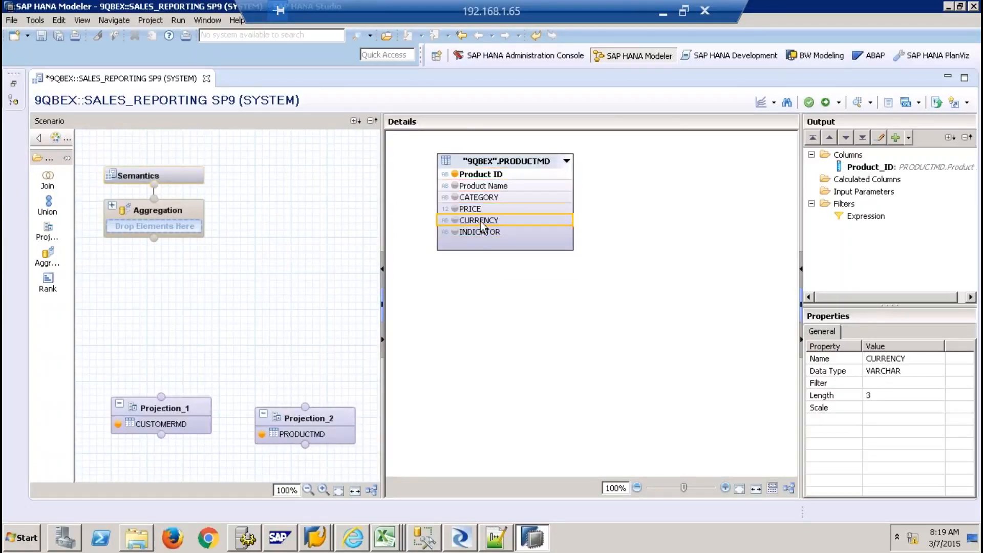
left_click(487, 177, "shift")
right_click(487, 176)
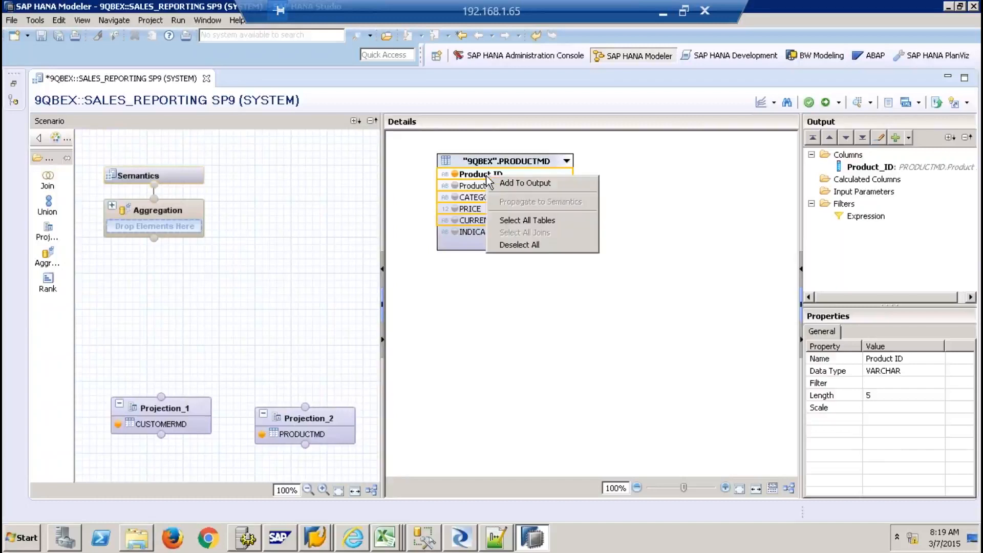
left_click(522, 183)
Nudge Projection_2 up and left on the canvas and pick a new Projection node
left_click_drag(296, 415, 288, 404)
left_click(231, 328)
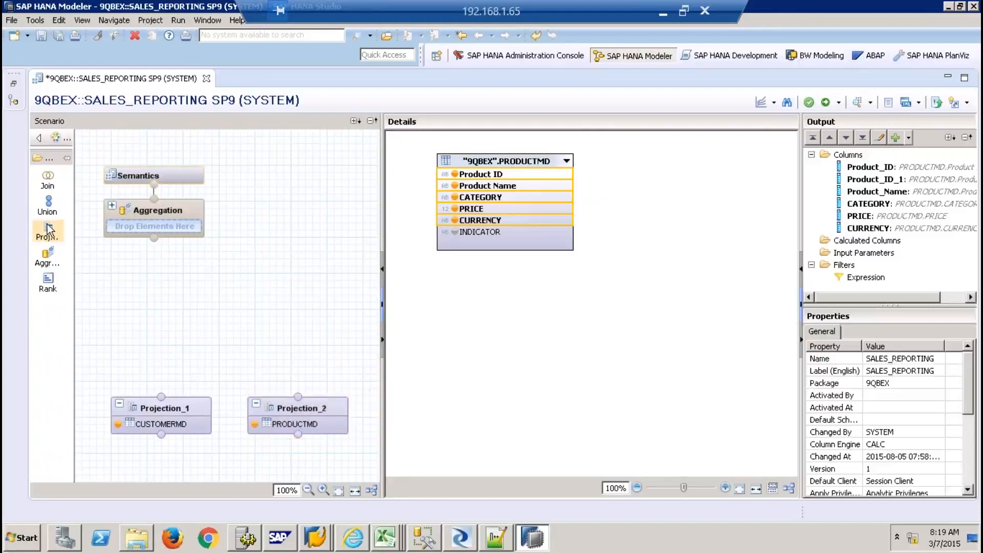
left_click(49, 229)
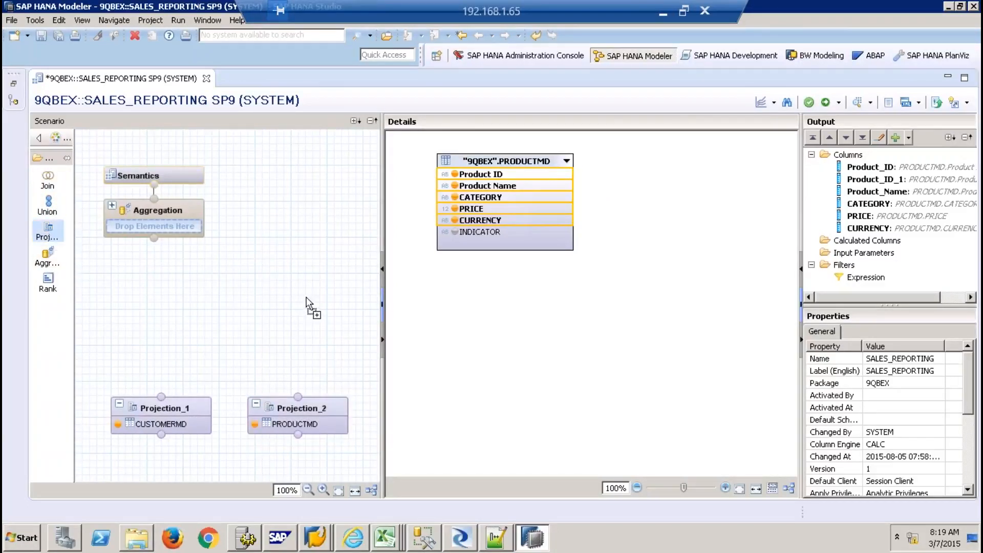
Place Projection_3 and add the ZSALES_SHELL table from schema 9QBEX as its source
left_click(306, 327)
right_click(512, 236)
left_click(561, 235)
type("ZSALES")
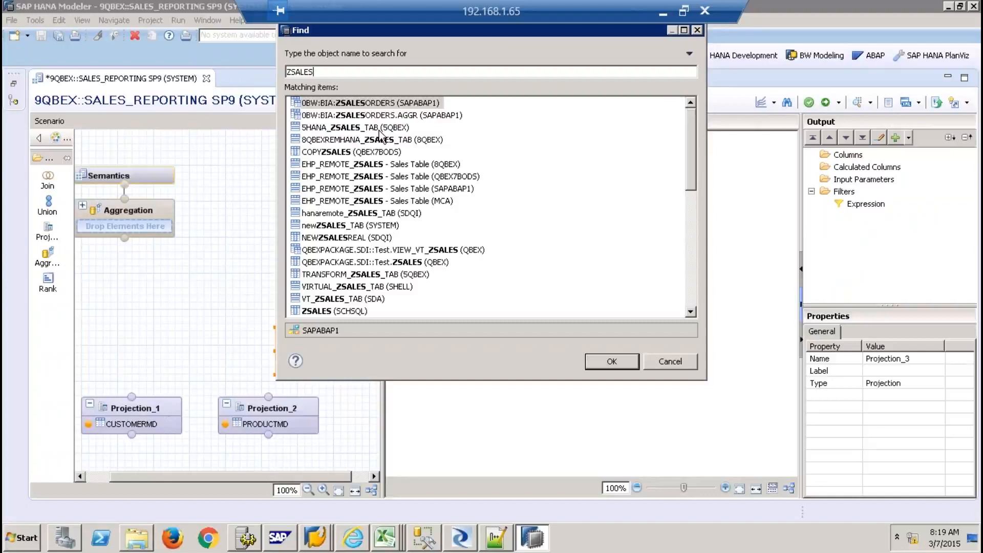
type("_SHE")
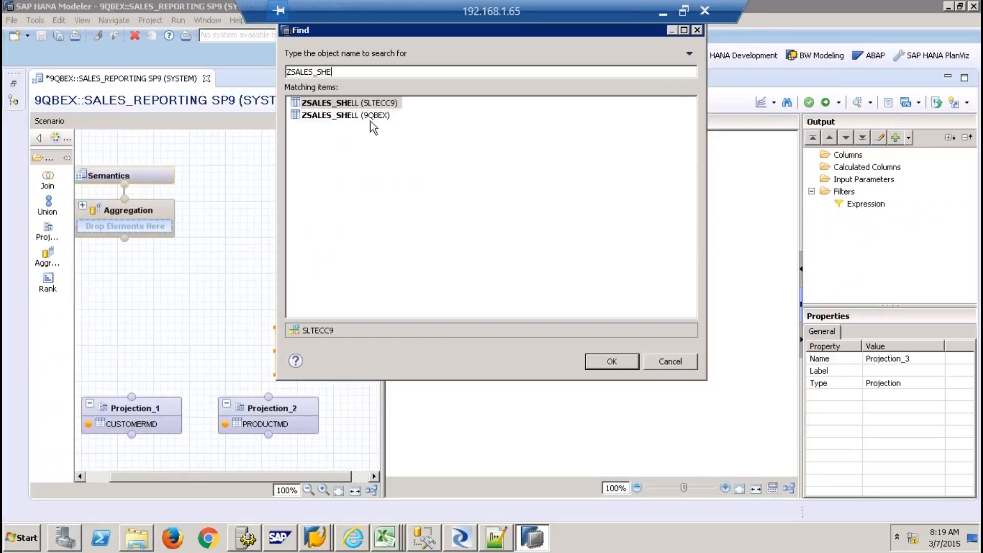
left_click(368, 116)
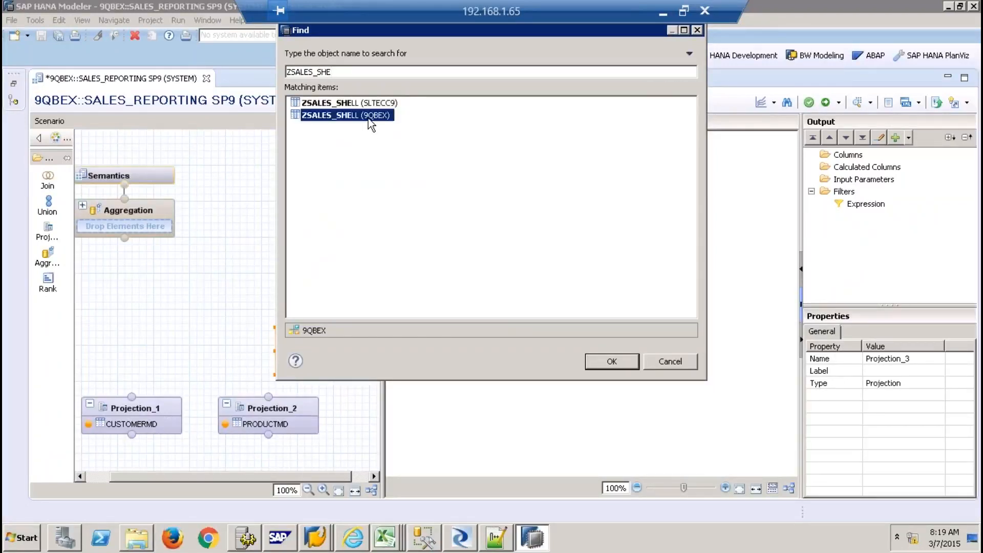
left_click(611, 361)
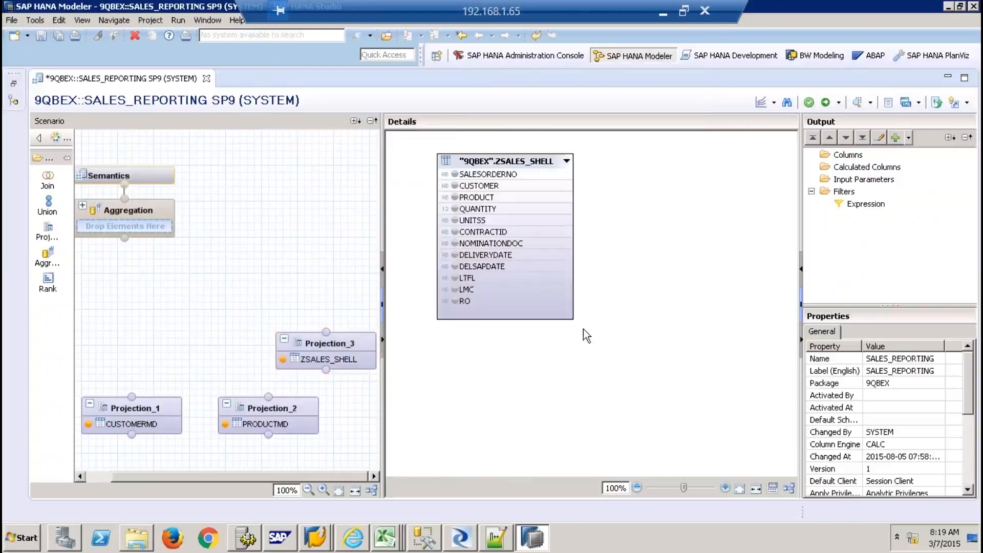
Add all twelve ZSALES_SHELL columns, SALESORDERNO through RO, to Projection_3's output
left_click(485, 175)
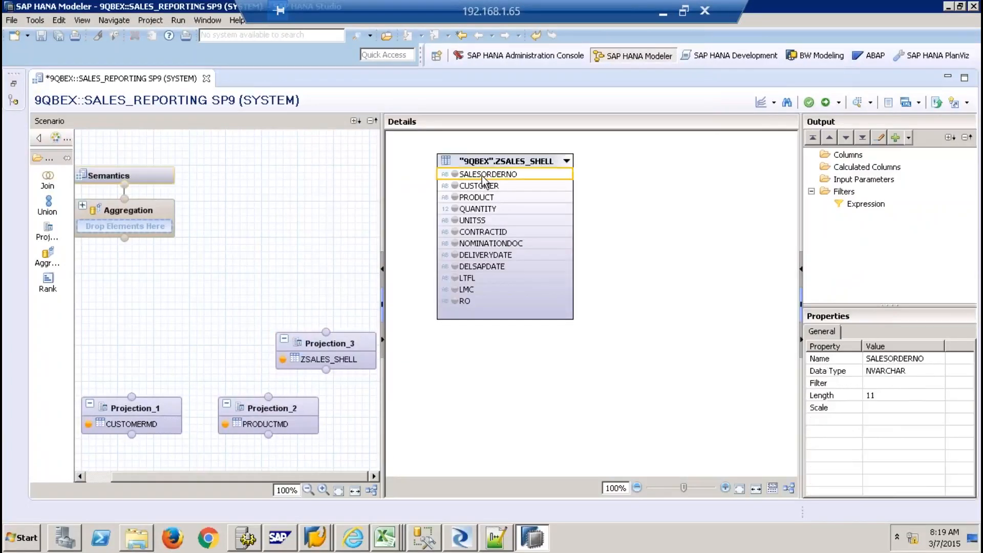
key("ctrl+a")
right_click(491, 297)
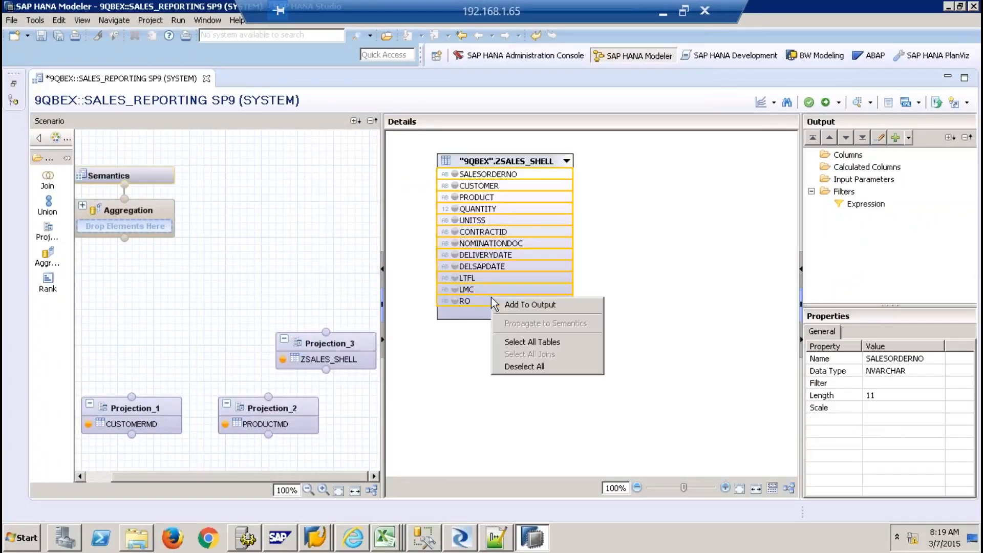
left_click(508, 300)
Place a new Join_1 node on the scenario canvas
left_click(237, 271)
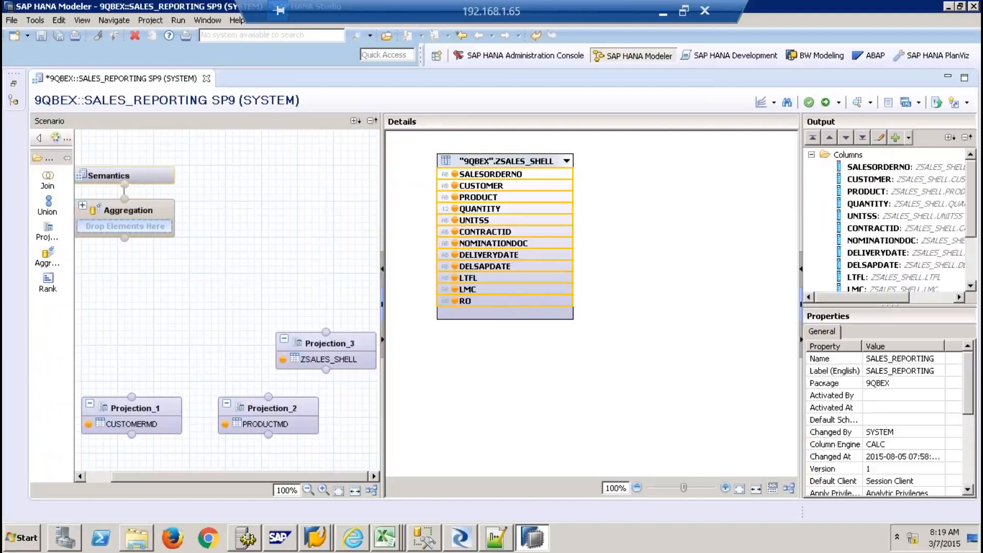
left_click(48, 180)
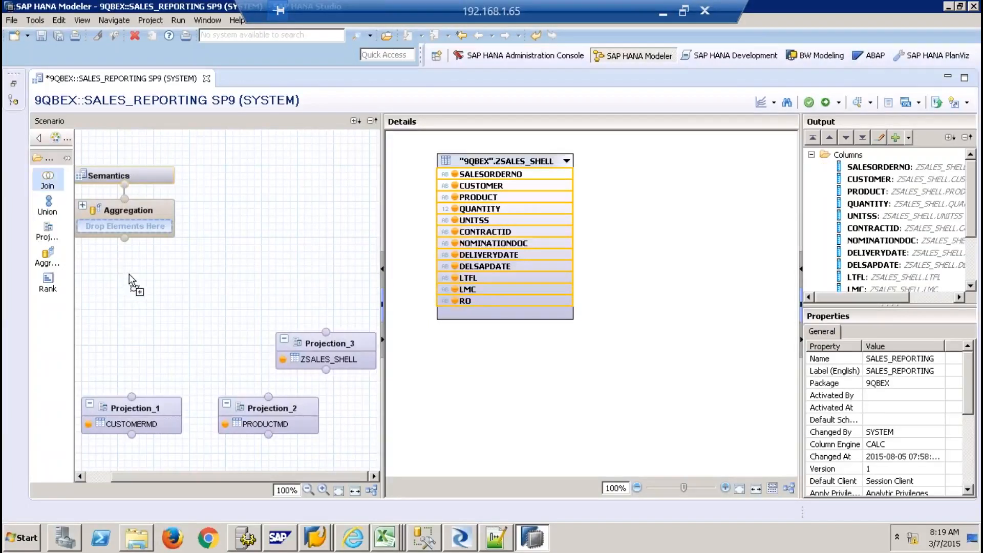
left_click(132, 309)
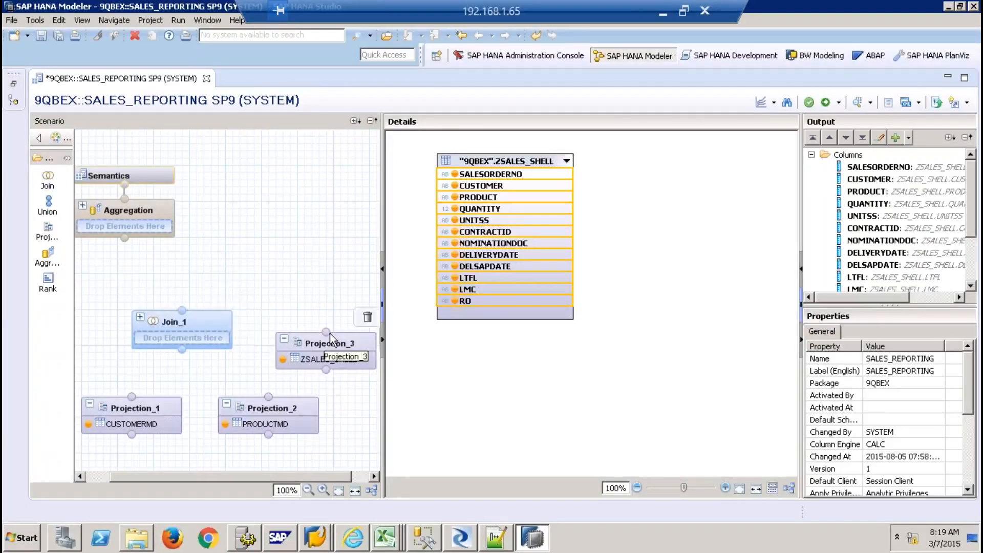
Connect Projection_3 and Projection_1 to Join_1, joining CUSTOMER to CUSTOMERID
left_click_drag(328, 332, 182, 348)
left_click_drag(130, 395, 182, 360)
left_click(204, 326)
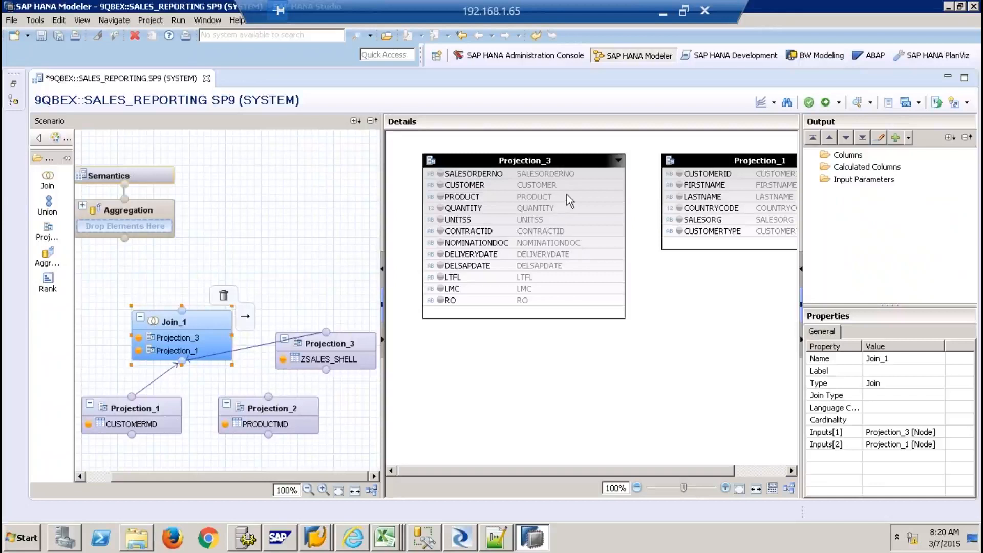
left_click_drag(579, 183, 680, 175)
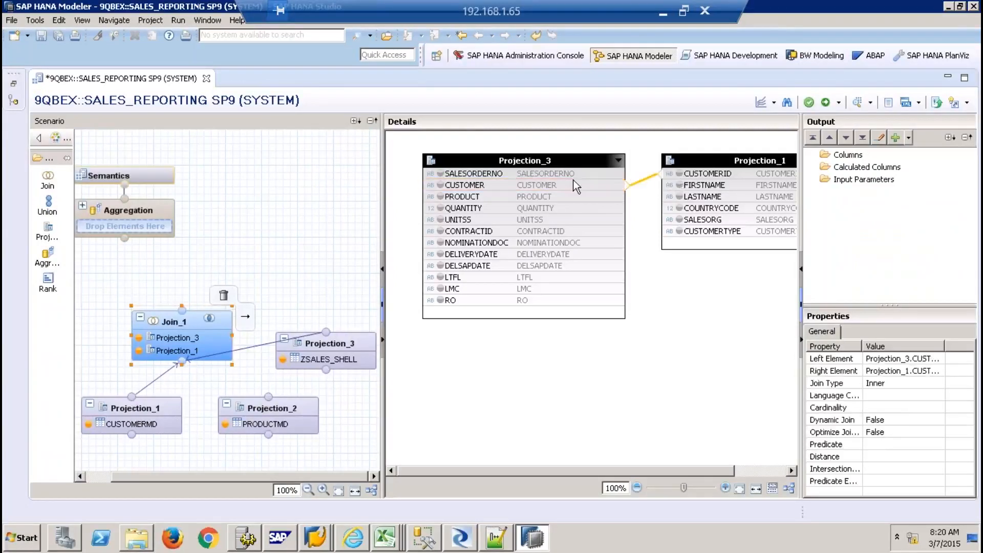
double_click(643, 179)
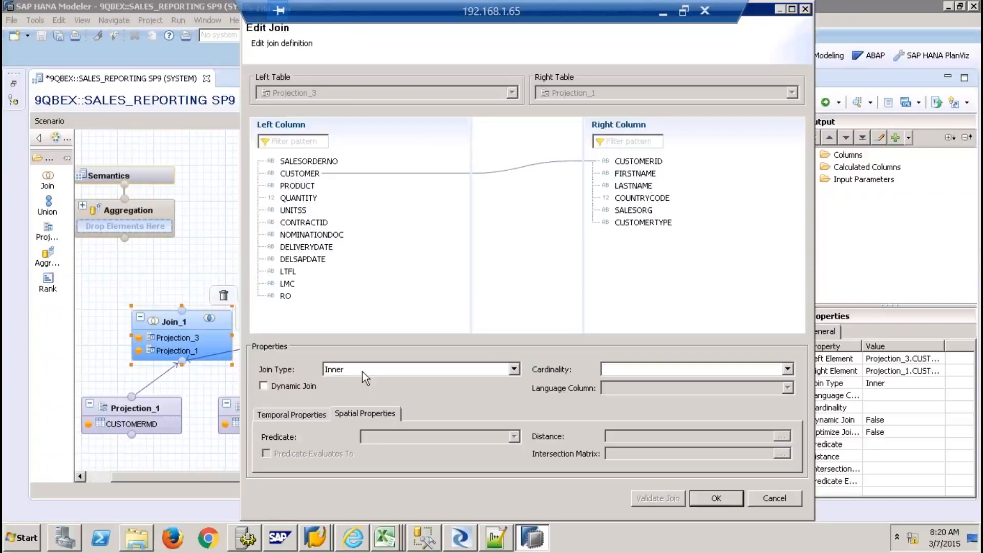
left_click(769, 503)
Add all Projection_3 columns, SALESORDERNO through RO, to Join_1's output
left_click(494, 176)
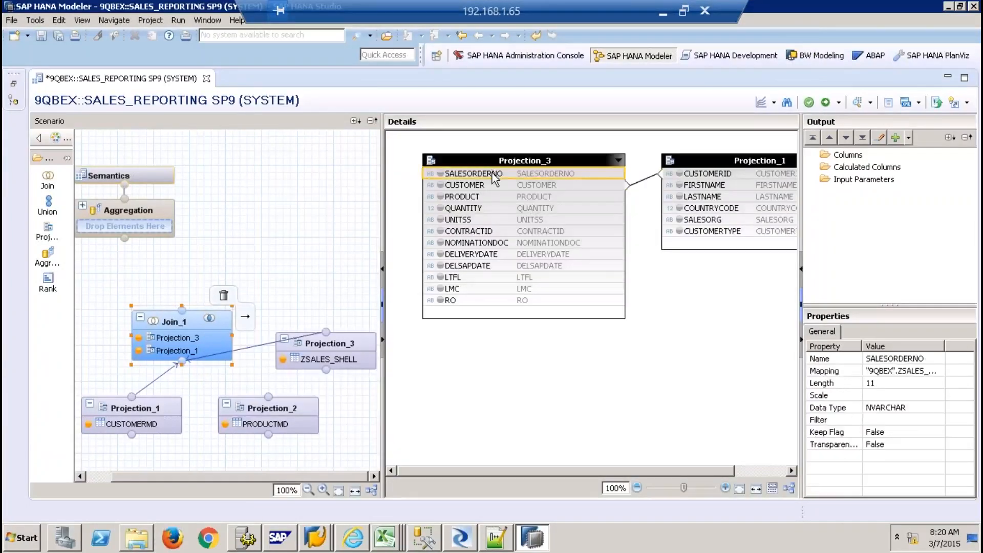
left_click(457, 299, "shift")
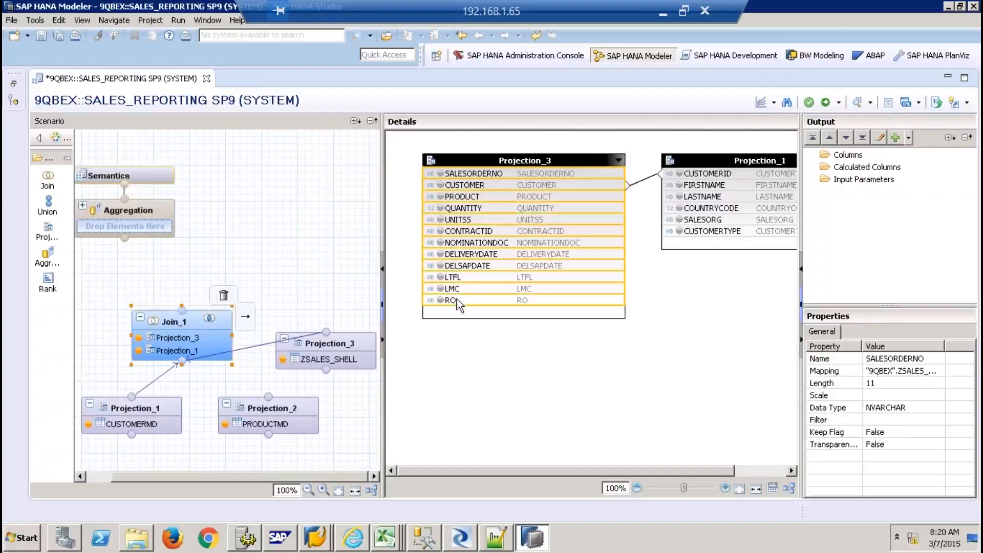
right_click(456, 299)
left_click(483, 310)
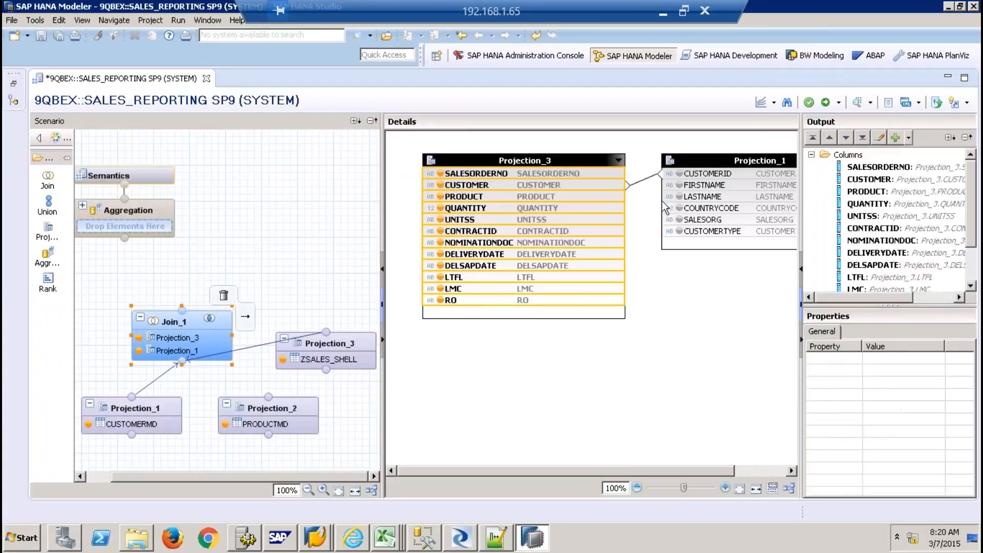
Add Projection_1's FIRSTNAME through CUSTOMERTYPE columns to the join output
left_click(704, 185)
left_click(711, 224, "shift")
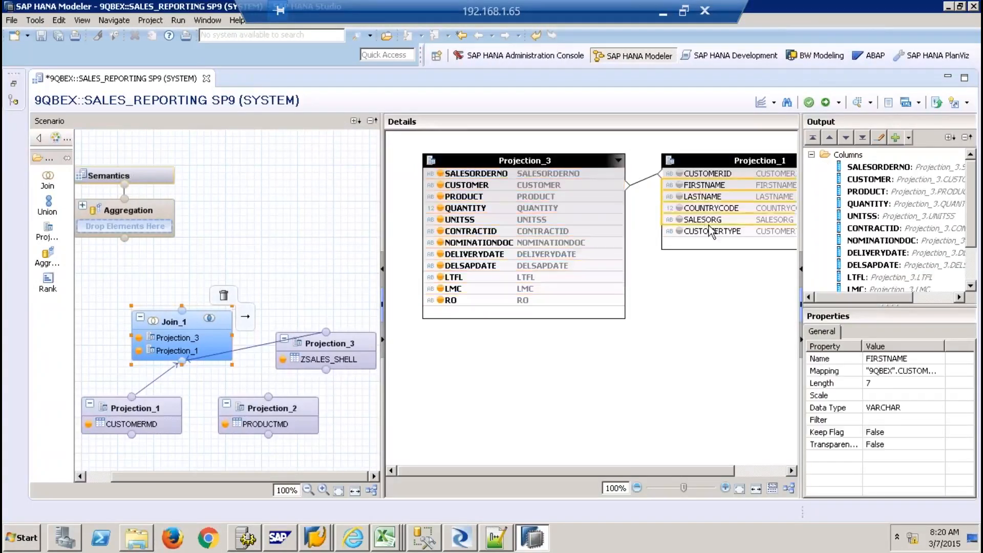
left_click(713, 232, "shift")
right_click(713, 232)
left_click(737, 241)
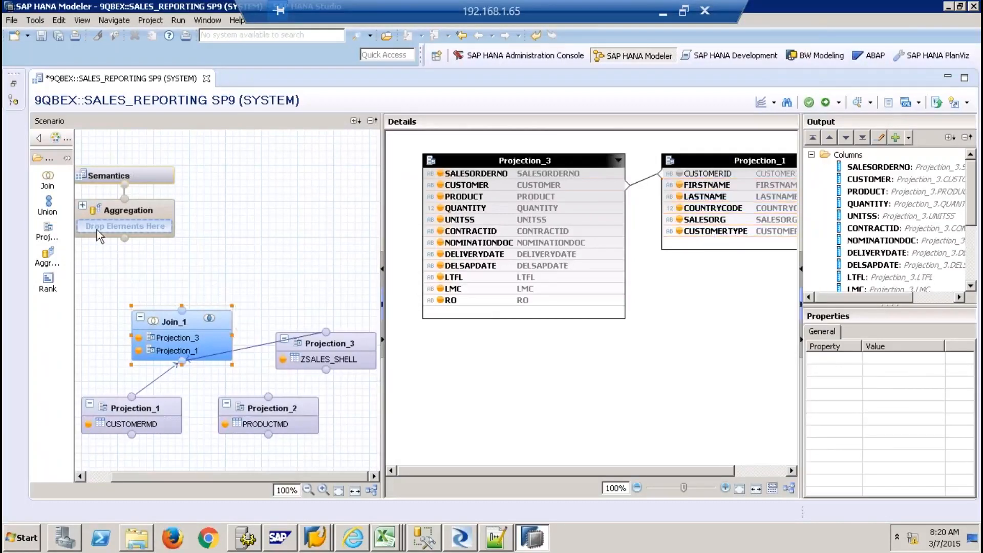
Place Join_2 with inputs Join_1 and Projection_2, joining PRODUCT to Product_ID
left_click(47, 179)
left_click(255, 253)
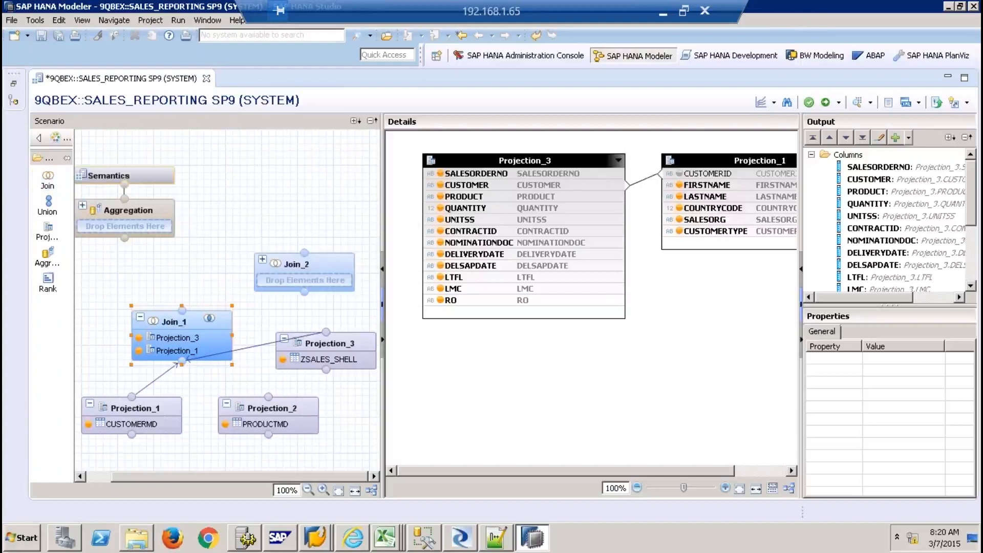
left_click_drag(182, 310, 306, 294)
mouse_move(274, 384)
mouse_move(272, 380)
left_mouse_down()
mouse_move(307, 323)
mouse_move(307, 297)
left_mouse_up()
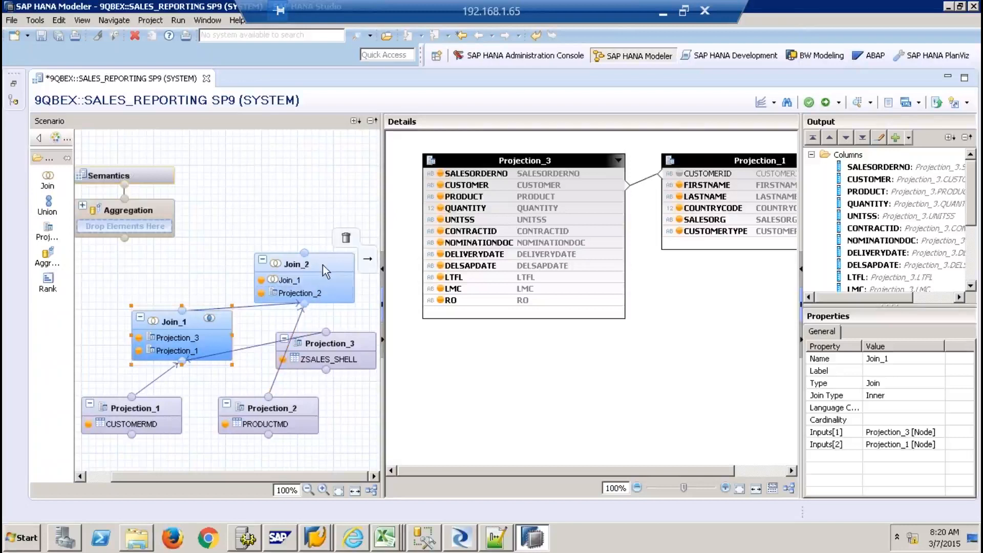
left_click(323, 265)
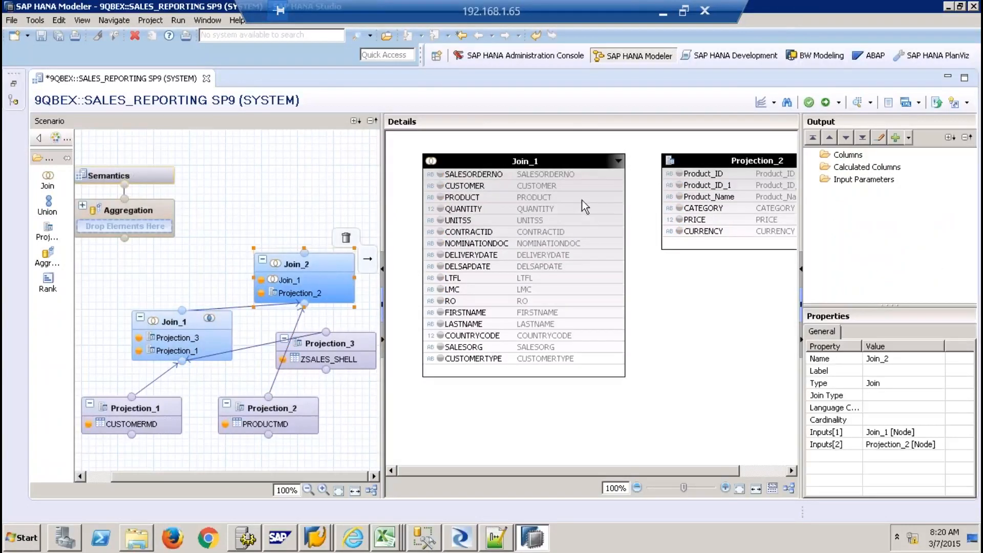
left_click_drag(581, 196, 667, 174)
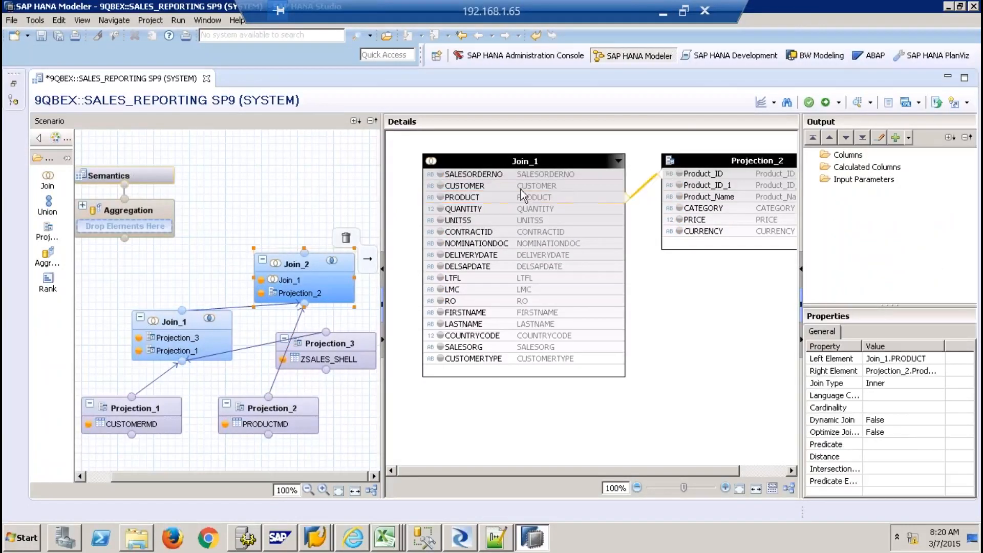
Add all Join_1 columns, from SALESORDERNO down, to Join_2's output
left_click(476, 175)
left_click(476, 359, "shift")
right_click(475, 358)
left_click(495, 365)
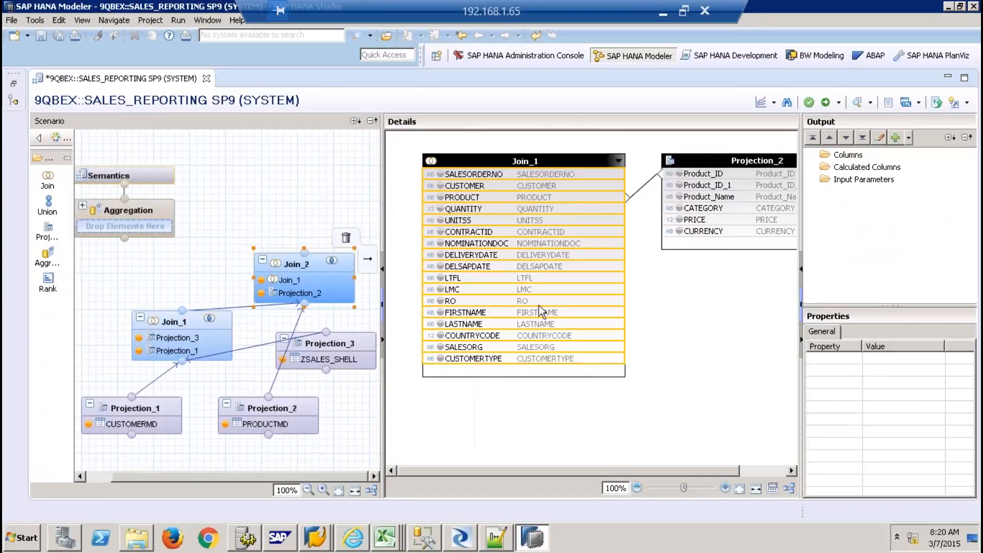
Add Projection_2's Product_Name, CATEGORY, PRICE and CURRENCY to Join_2's output
left_click(706, 197)
left_click(708, 232, "shift")
right_click(707, 231)
left_click(736, 238)
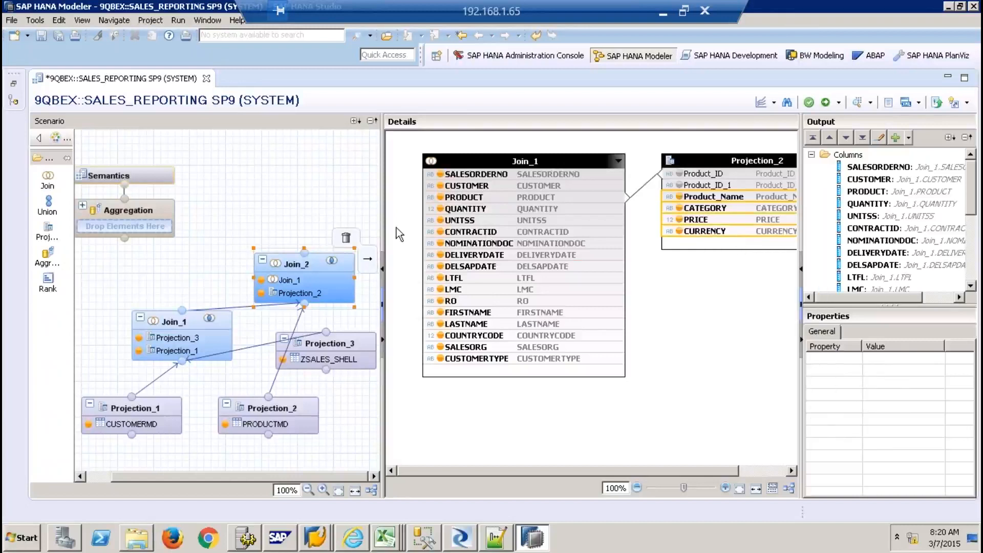
Connect Join_2 into the Aggregation node
left_click(287, 210)
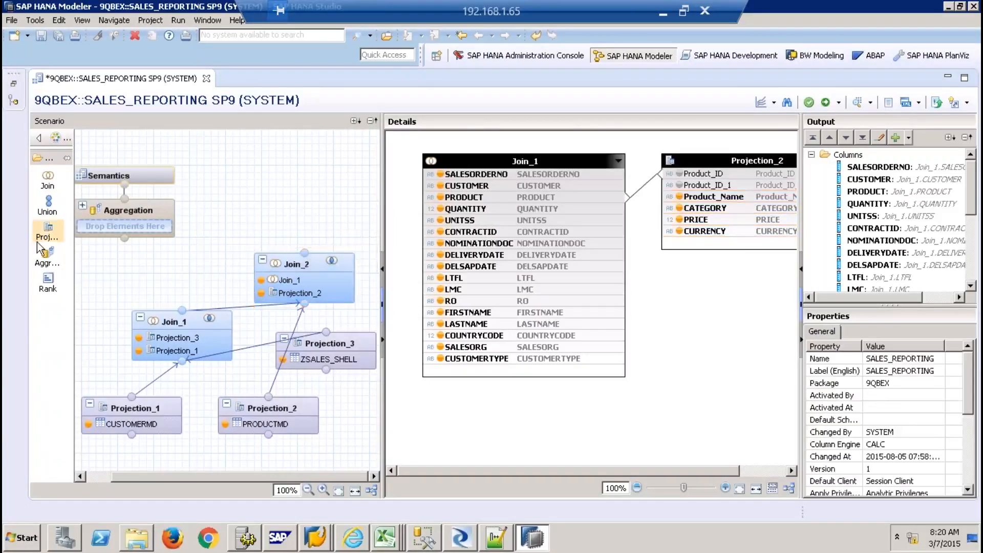
mouse_move(302, 256)
left_click_drag(303, 254, 133, 230)
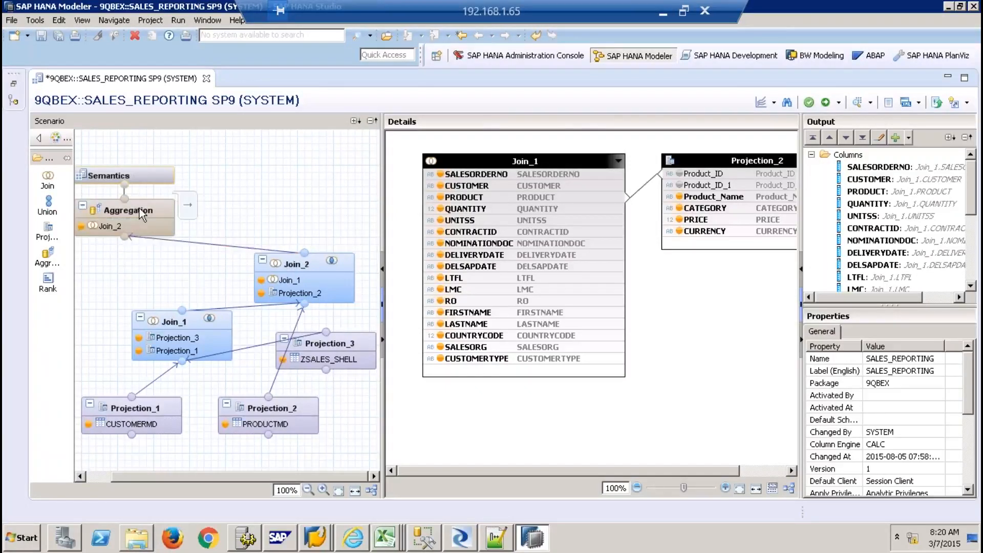
Finish linking Join_2 to Aggregation and add QUANTITY and PRICE as summed measures
left_click(139, 208)
left_click(510, 174)
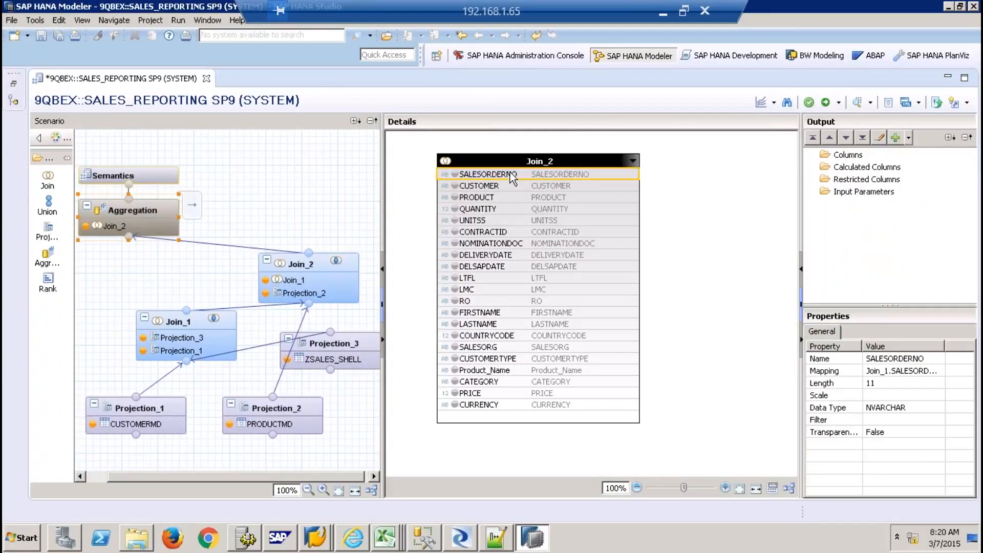
left_click(494, 210)
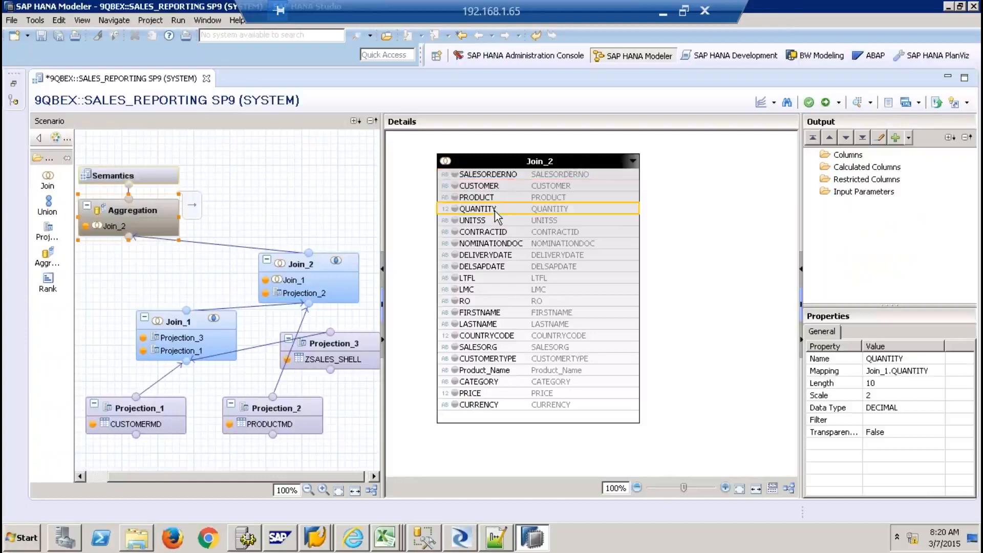
right_click(494, 211)
left_click(543, 231)
left_click(477, 393)
right_click(478, 393)
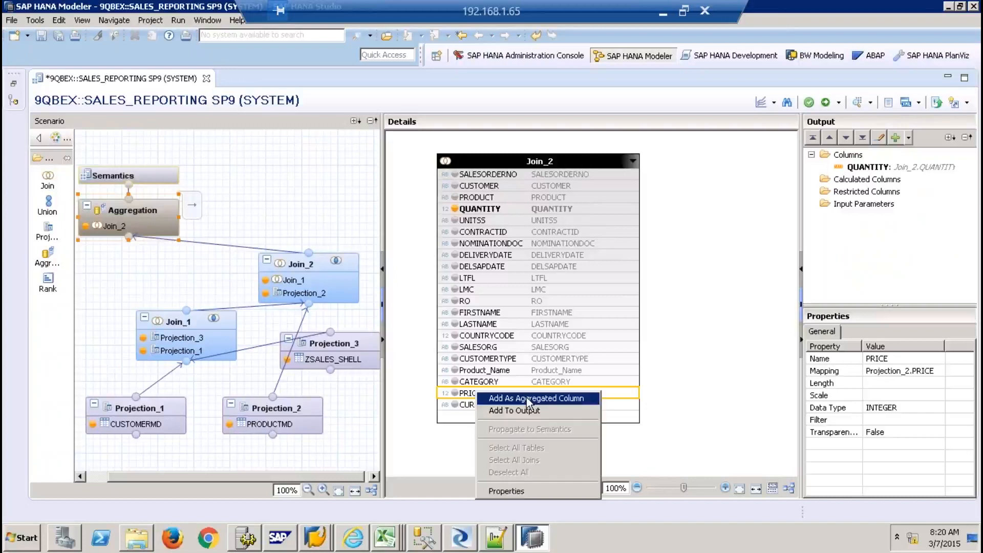
left_click(527, 397)
Add SALESORDERNO, CUSTOMER, PRODUCT and UNITSS through CATEGORY to Aggregation's output
left_click(491, 197, "shift")
right_click(490, 197)
left_click(530, 217)
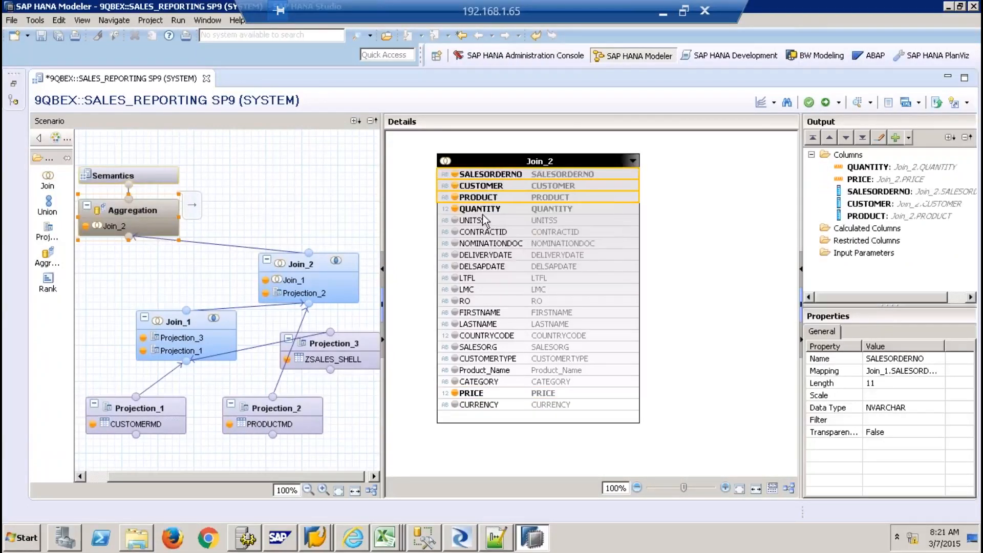
left_click(483, 221)
left_click(491, 384, "shift")
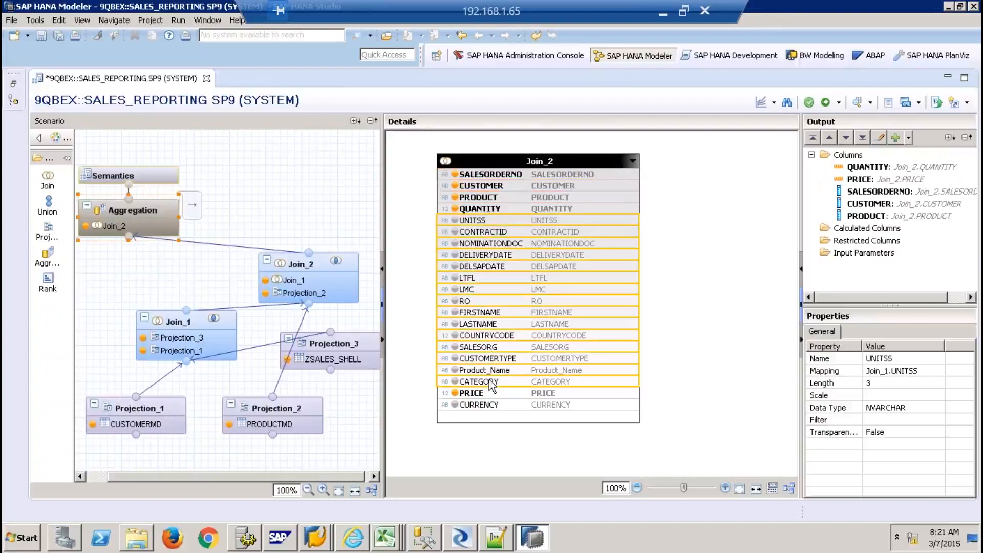
right_click(491, 385)
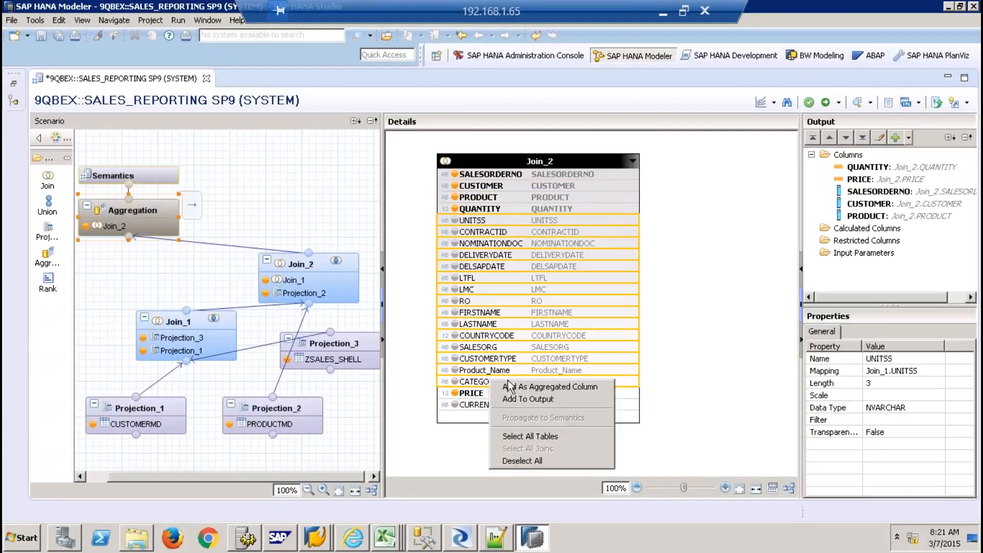
left_click(532, 401)
Add CURRENCY to the output and go to the Semantics node
right_click(490, 408)
left_click(486, 405)
left_click(486, 407)
right_click(487, 407)
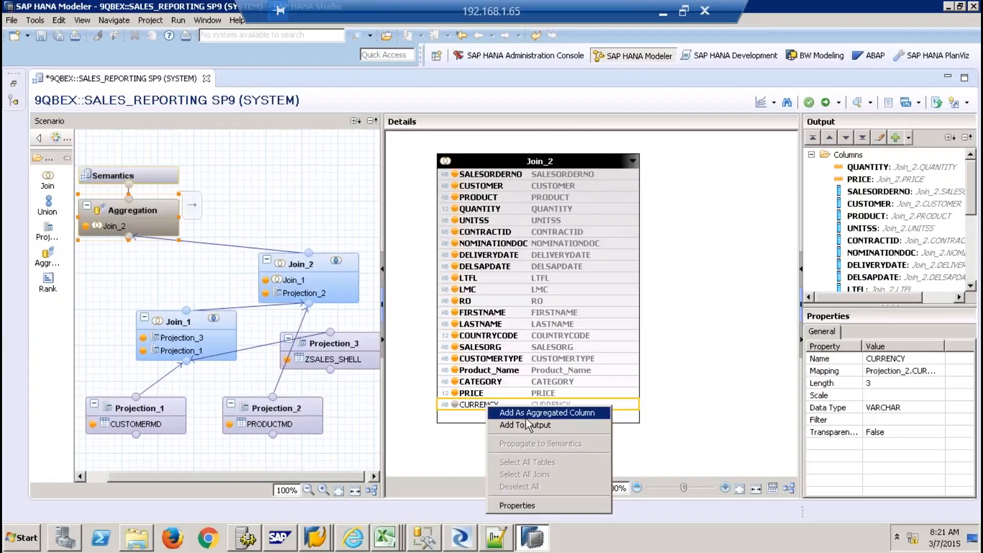
left_click(527, 421)
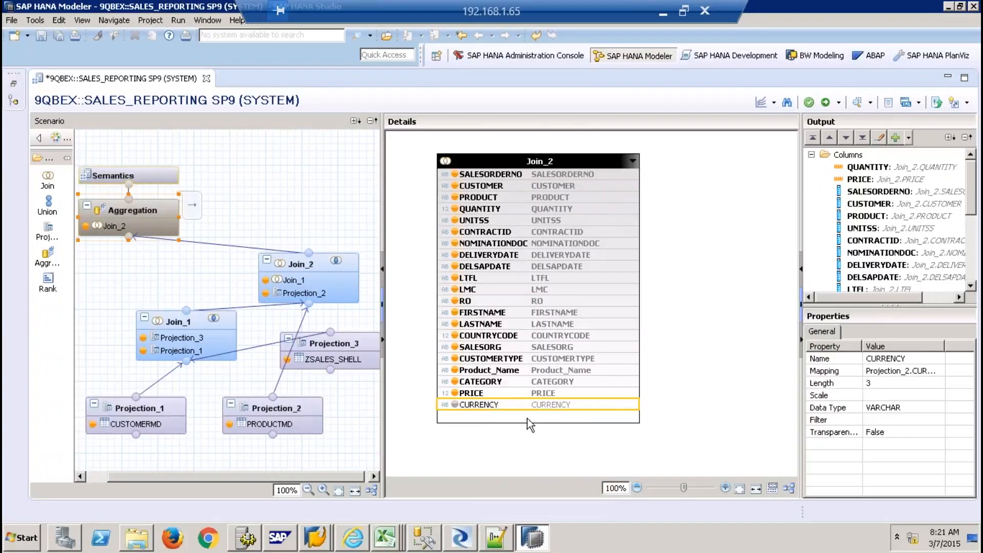
left_click(155, 177)
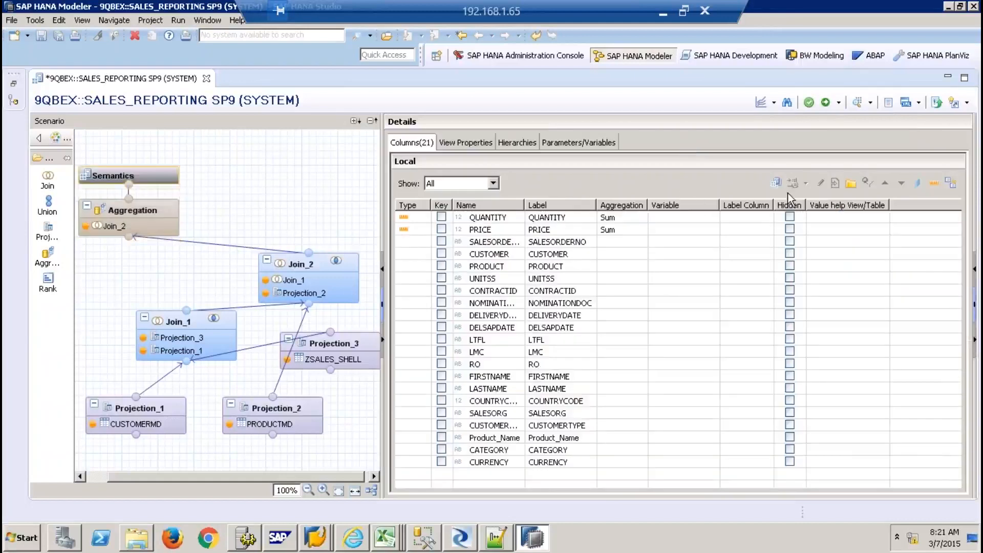
Auto-assign column types in Semantics, then set COUNTRYCODE back to Attribute
left_click(953, 183)
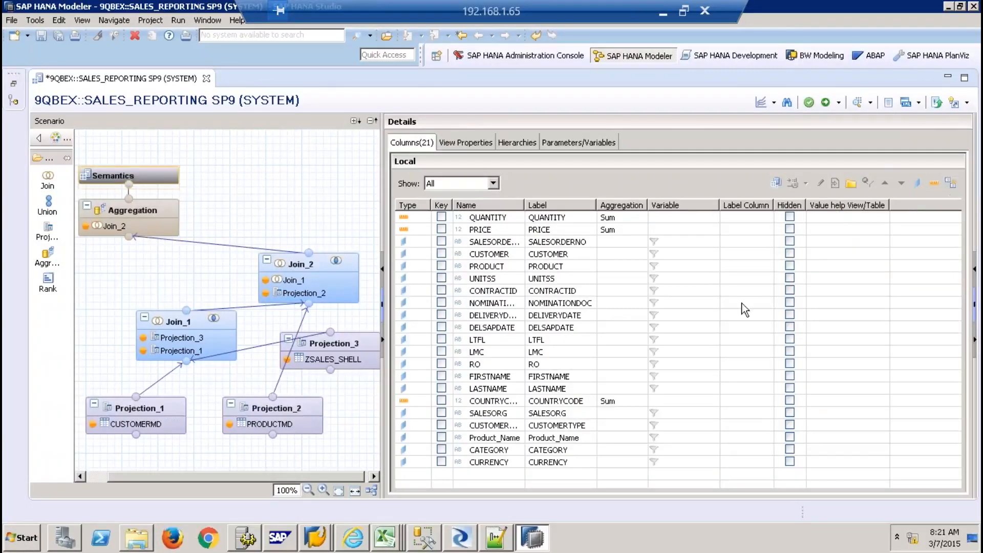
left_click(417, 404)
left_click(425, 400)
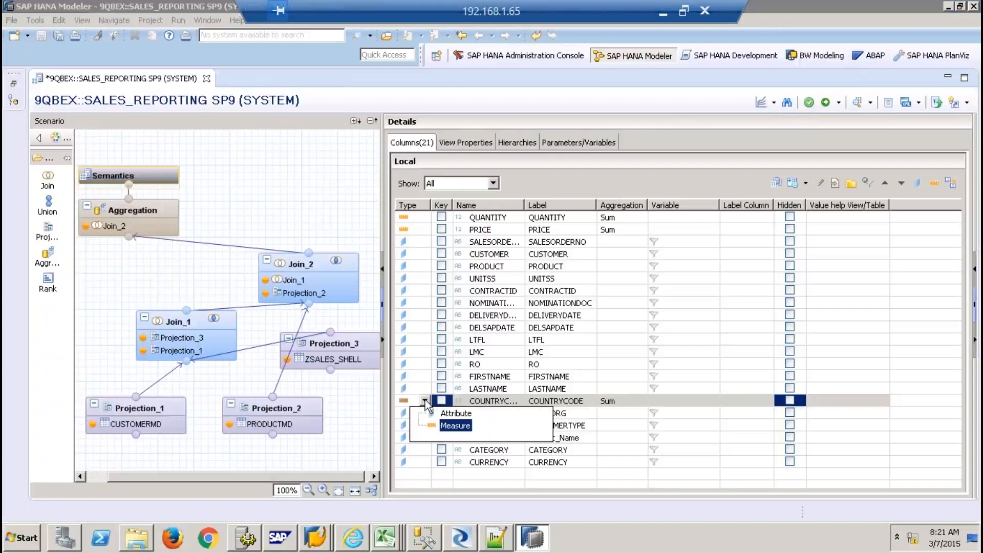
left_click(453, 413)
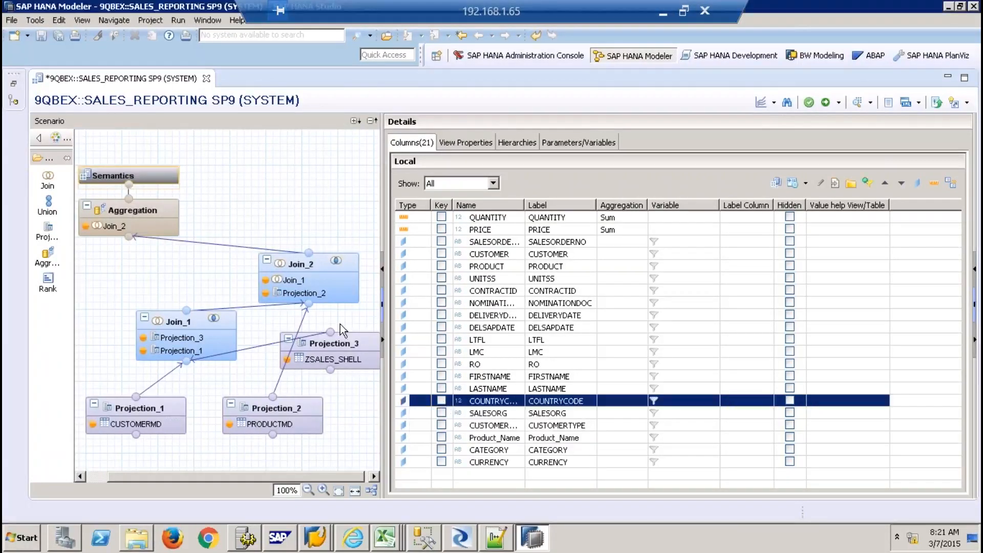
left_click(315, 179)
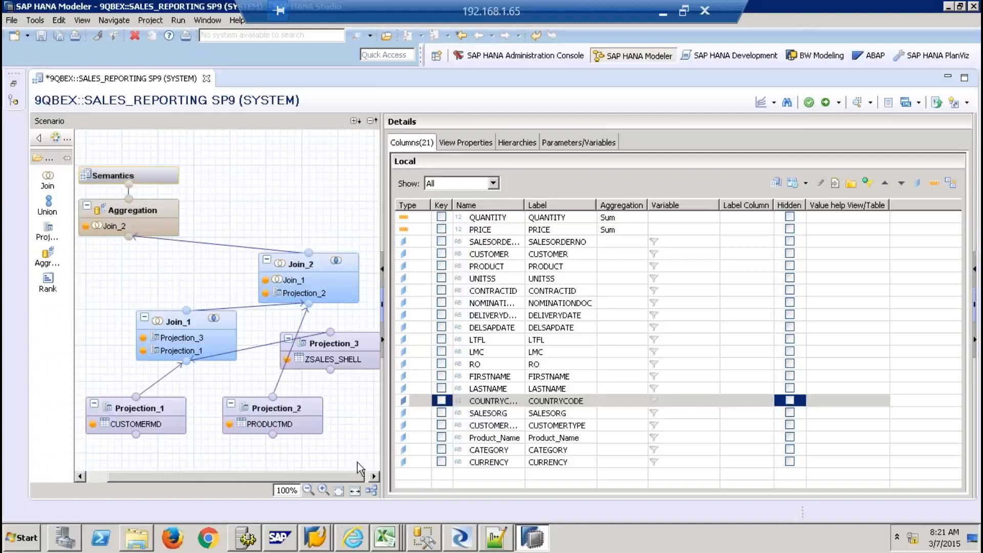
Auto-arrange the scenario diagram into a tree and return to the Aggregation node
left_click(374, 492)
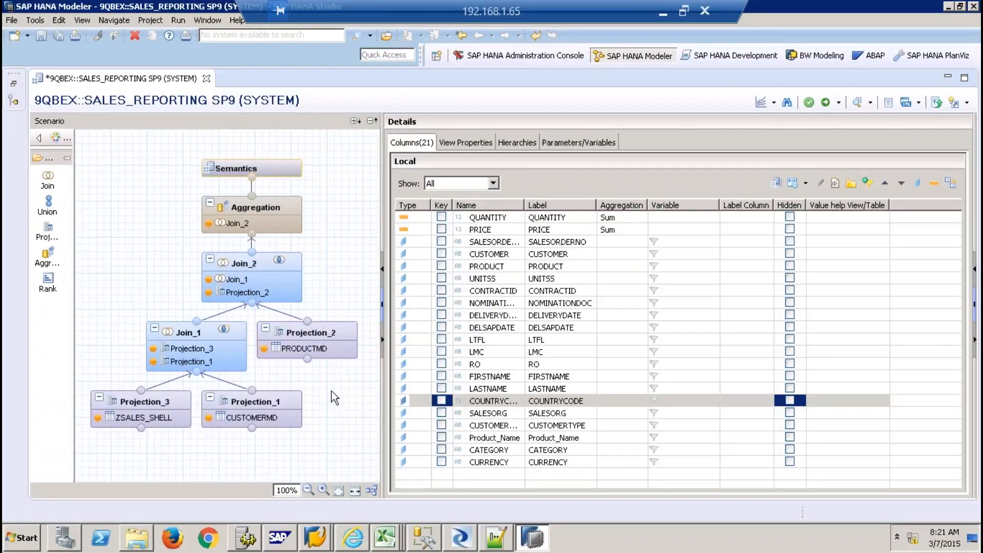
left_click(287, 207)
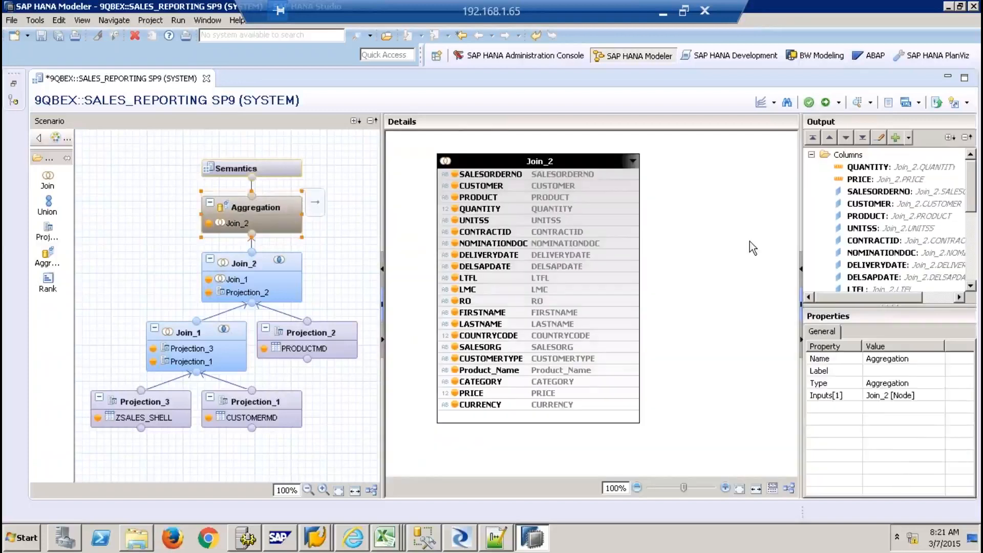
left_click(811, 155)
Start a new calculated column AMOUNT as a DECIMAL(10,2) measure
left_click(864, 169)
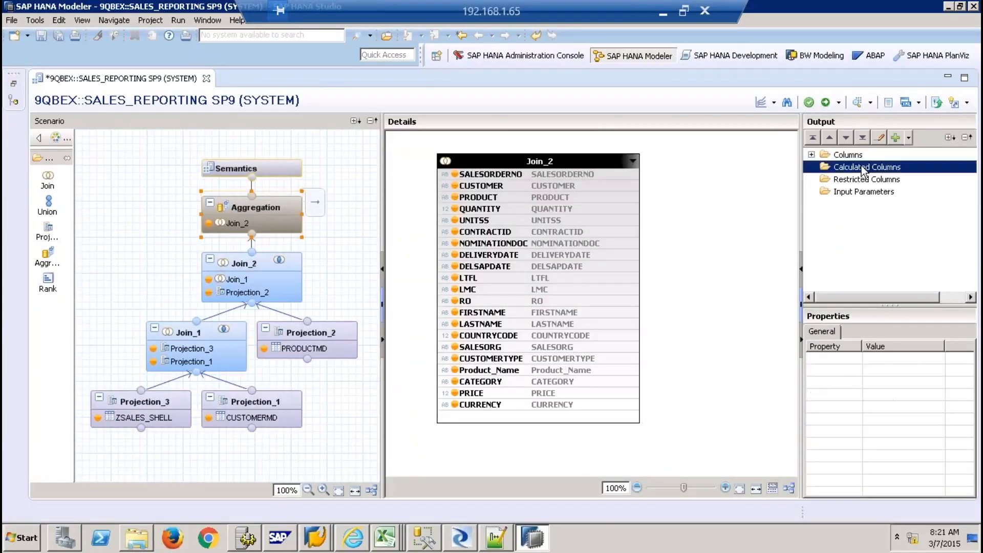
right_click(865, 170)
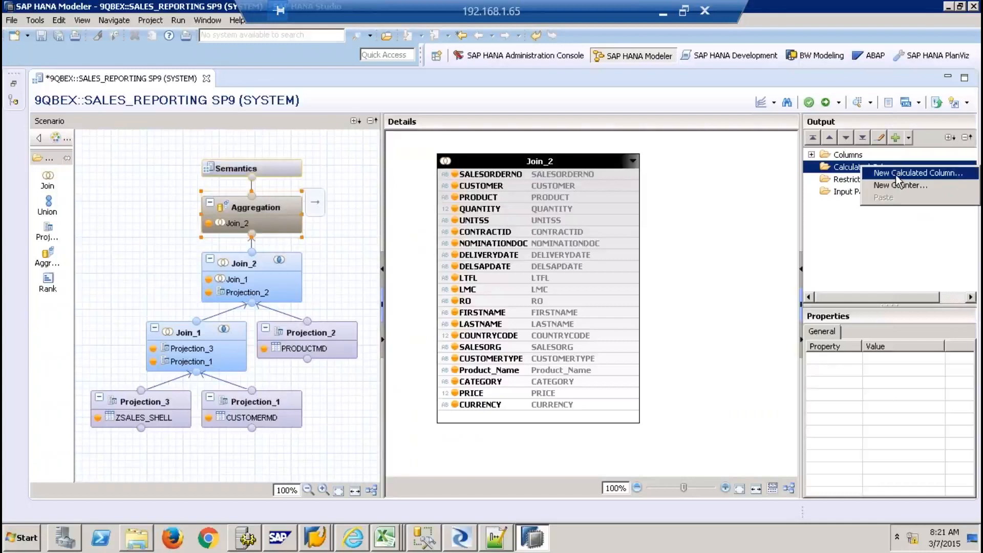
left_click(896, 175)
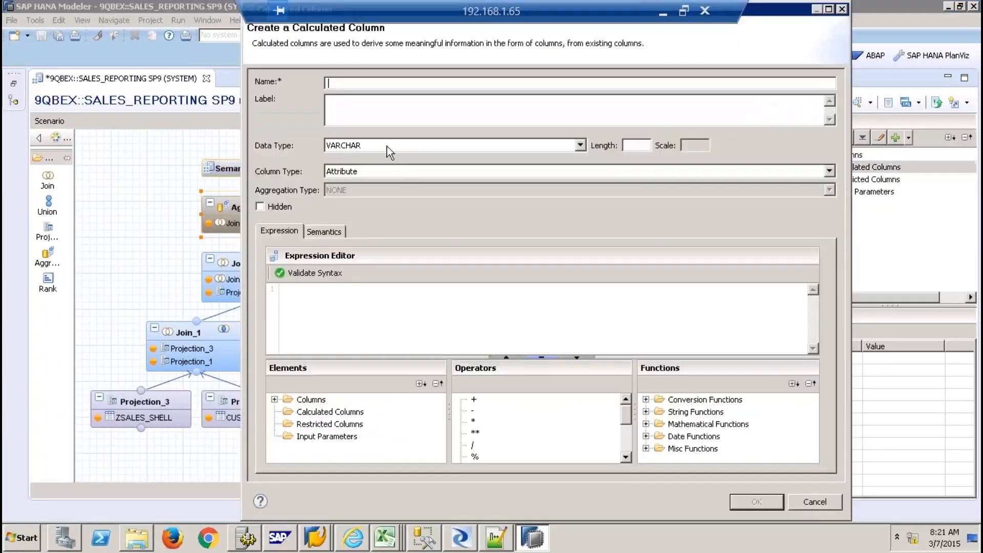
type("AMOUNT")
key("Tab")
left_click(481, 145)
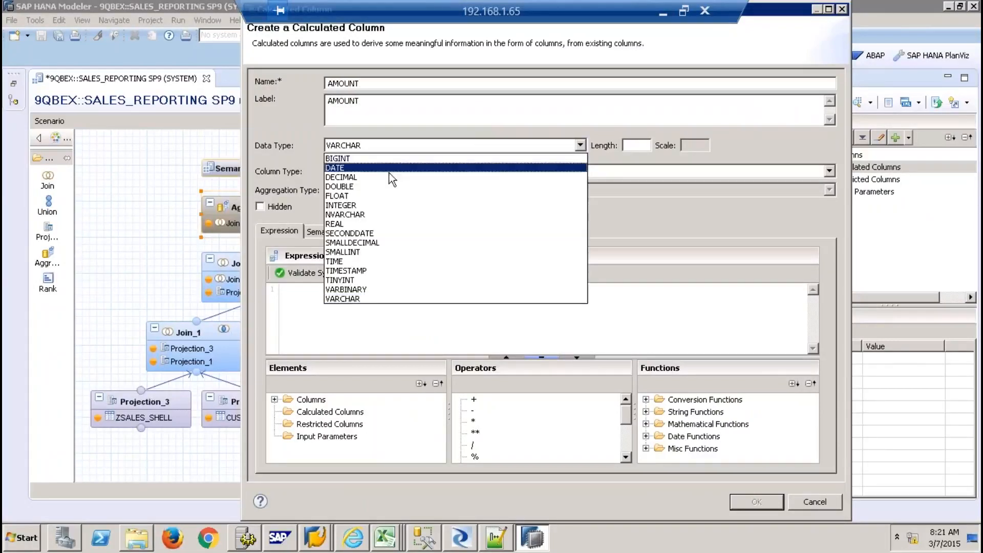
left_click(379, 181)
key("Tab")
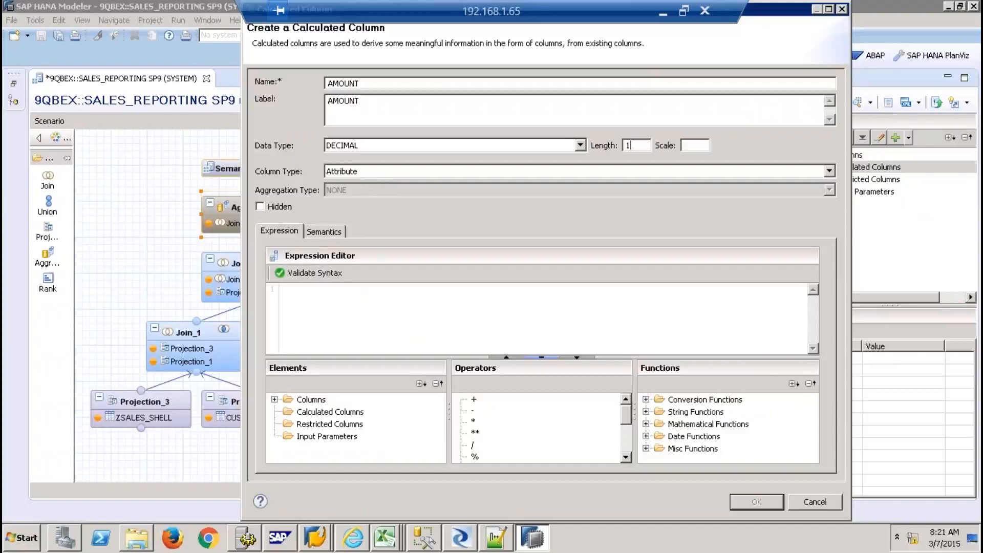
left_click(341, 171)
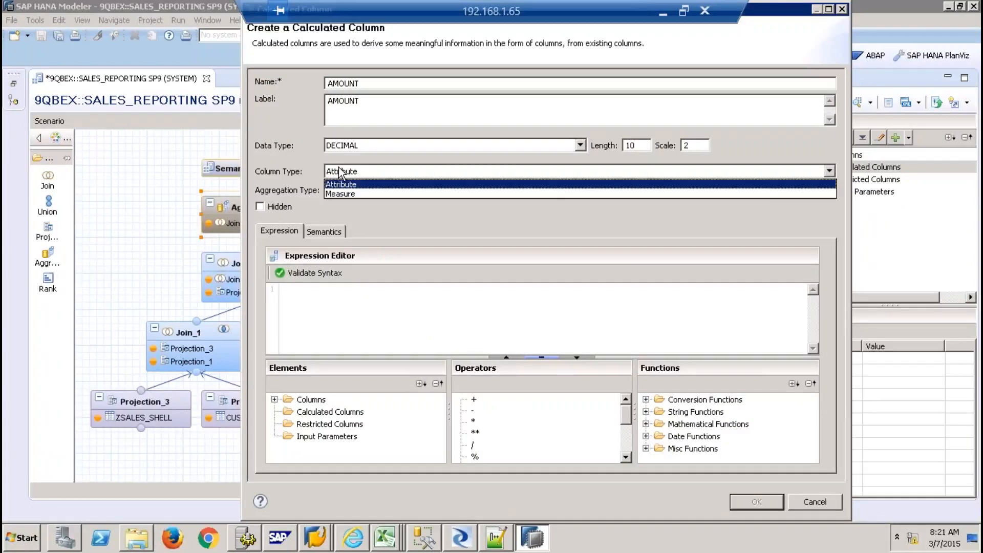
left_click(353, 189)
Set AMOUNT's expression to "QUANTITY" * "PRICE" and create the column
left_click(328, 293)
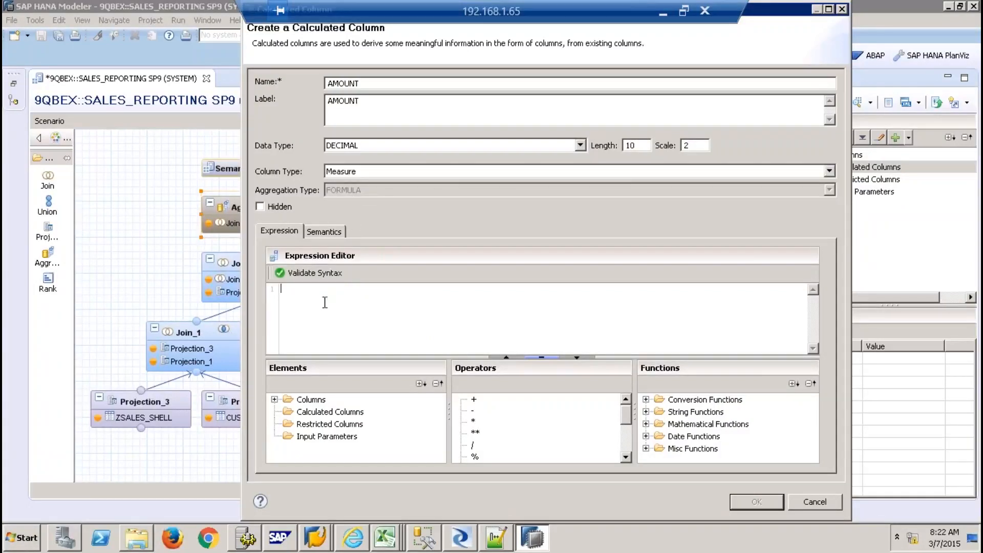
left_click(274, 399)
double_click(331, 412)
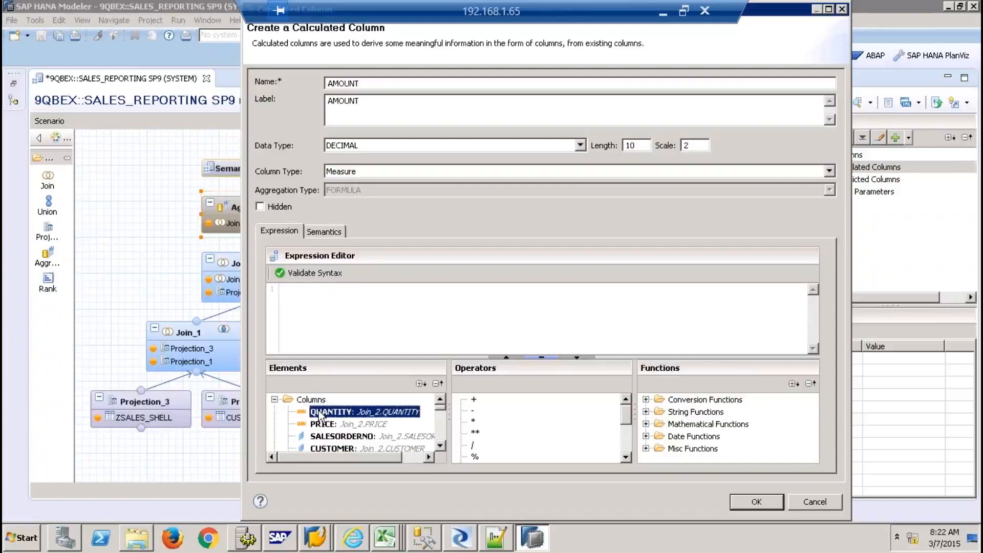
double_click(473, 421)
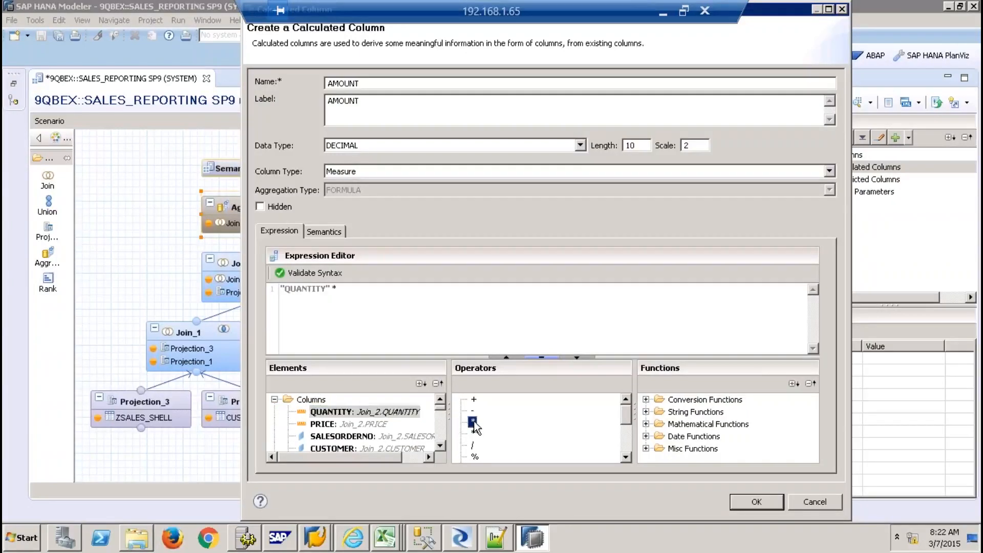
double_click(356, 424)
left_click(750, 502)
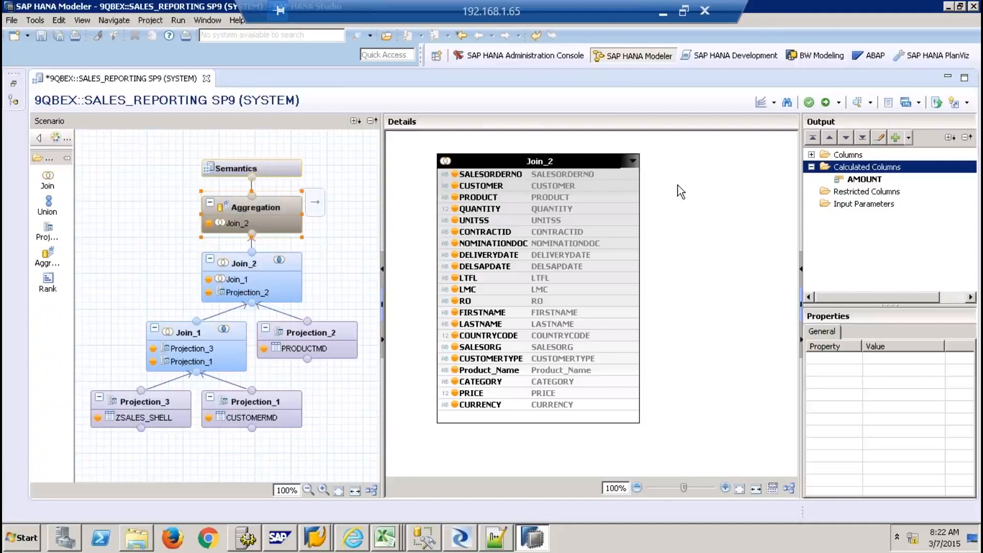
right_click(871, 166)
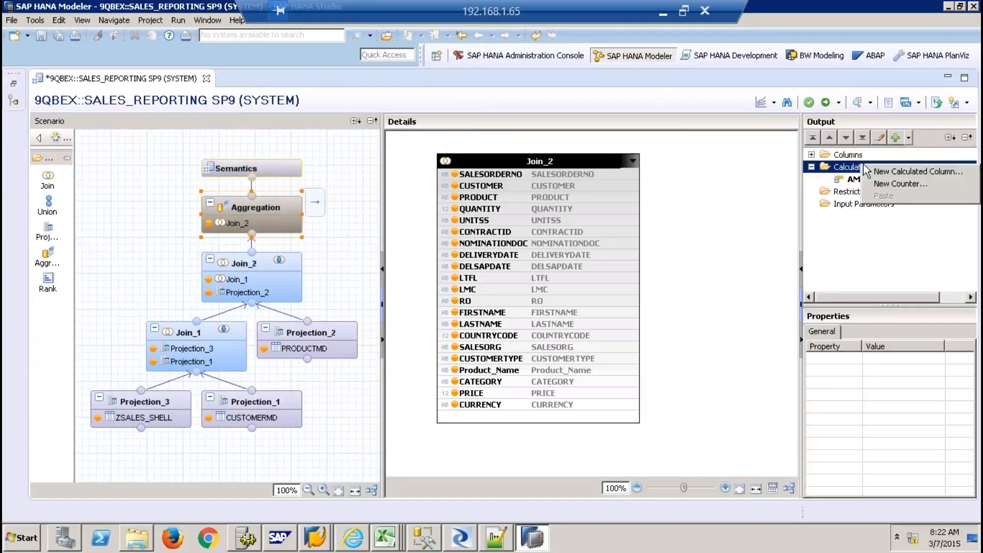
Create the counter NOOFORDERS with SALESORDERNO as its counted column
left_click(896, 185)
type("NOOFORDERS")
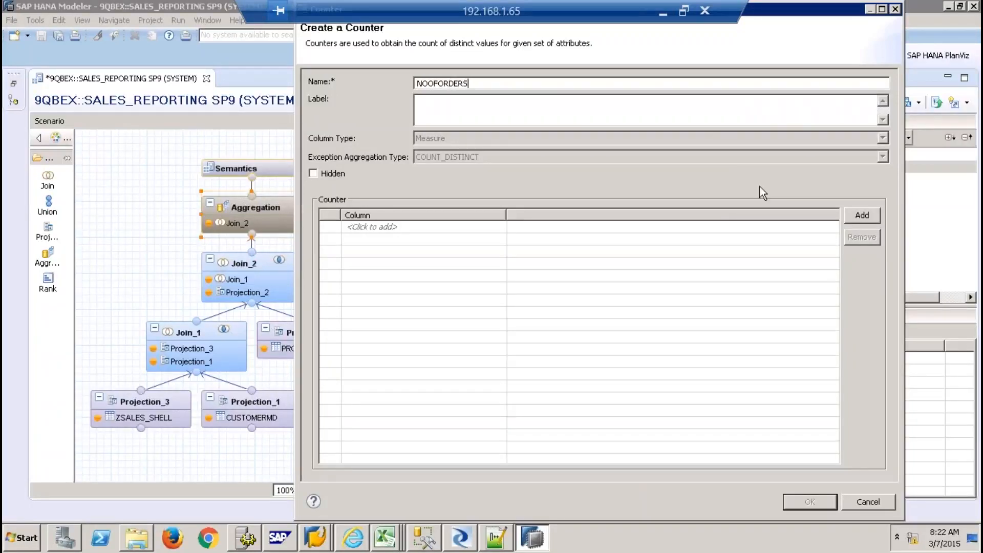
left_click(699, 121)
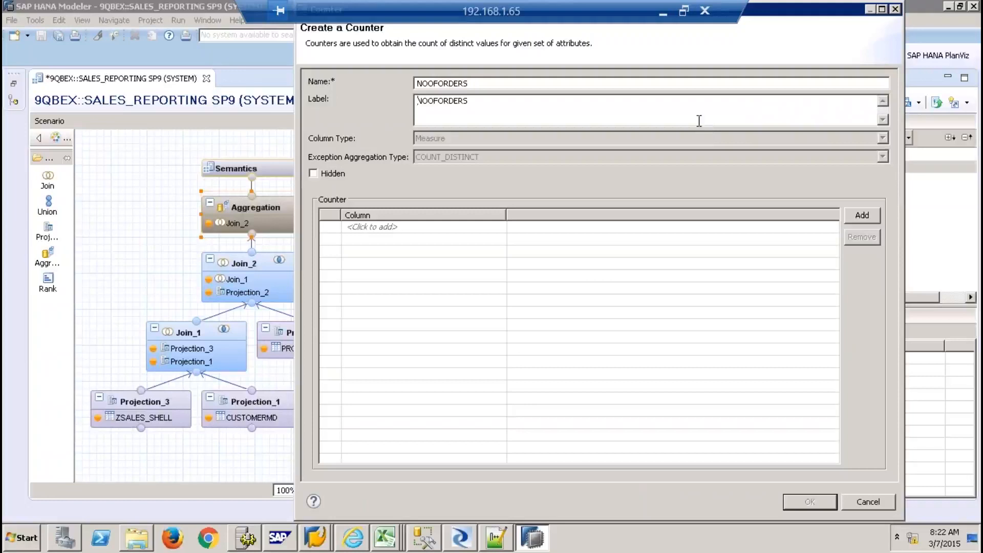
left_click(429, 222)
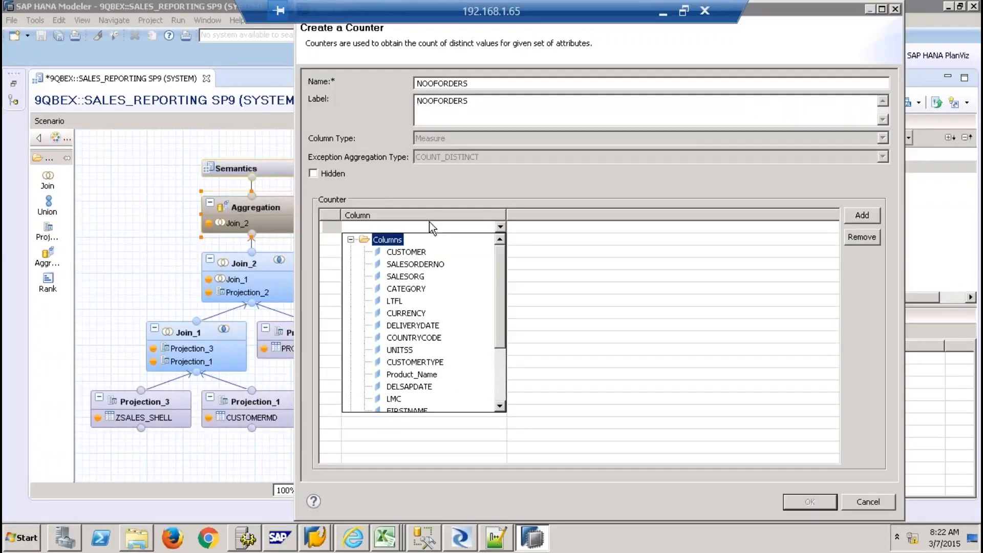
left_click(430, 265)
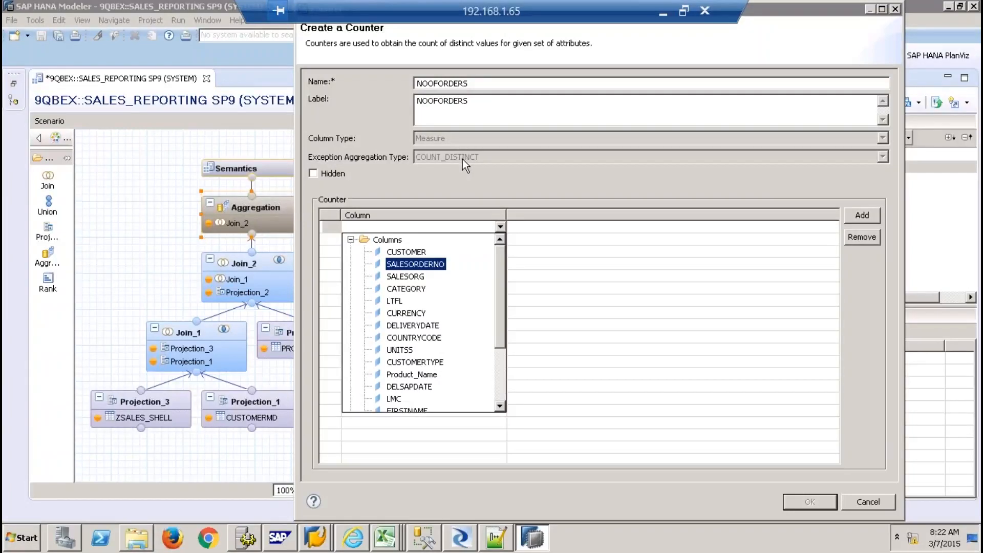
left_click(422, 265)
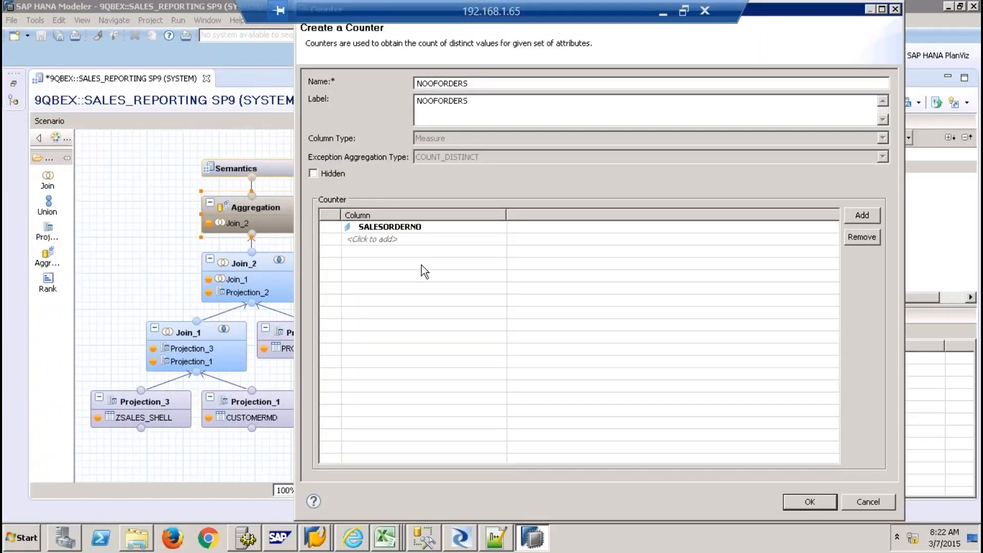
left_click(812, 500)
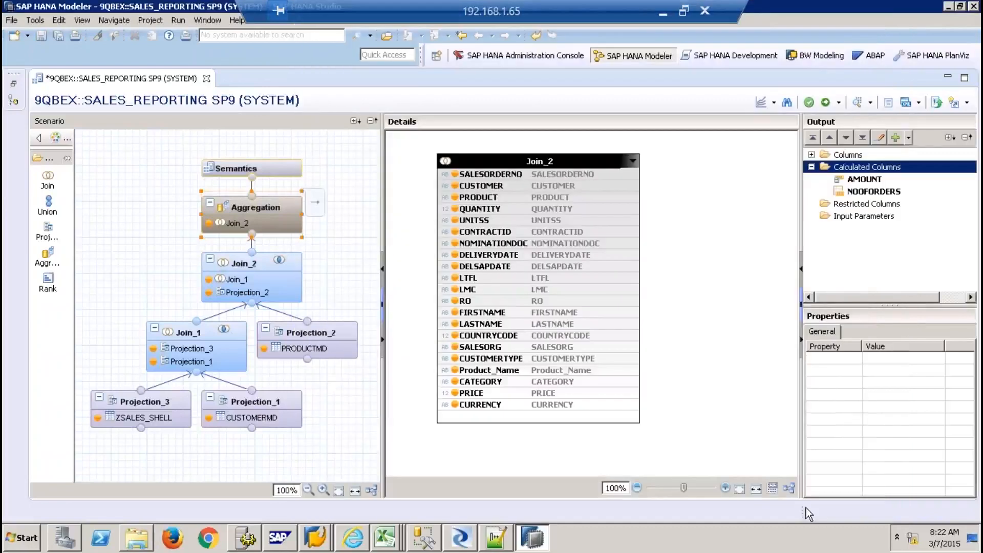
left_click(851, 204)
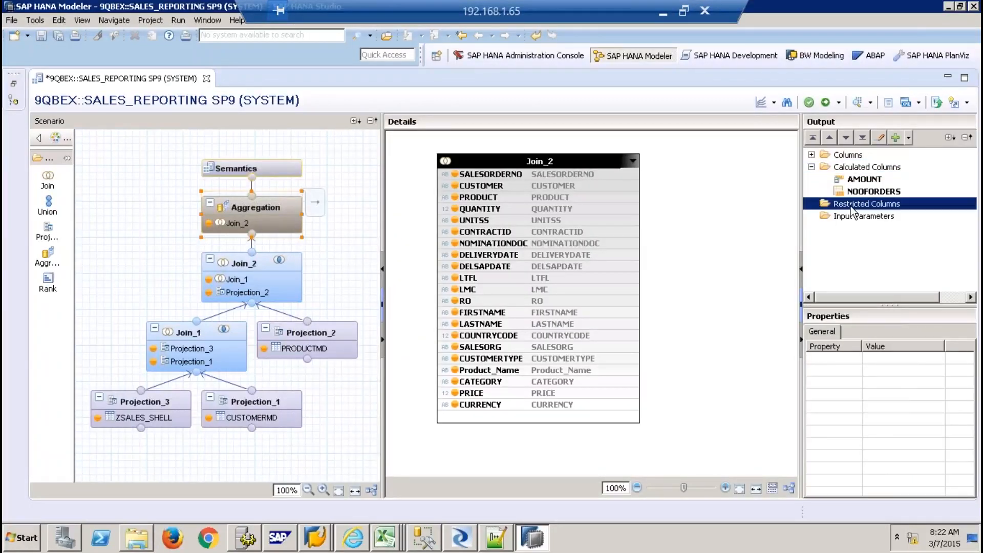
Save and activate SALES_REPORTING from Semantics, then open its raw data preview
left_click(287, 170)
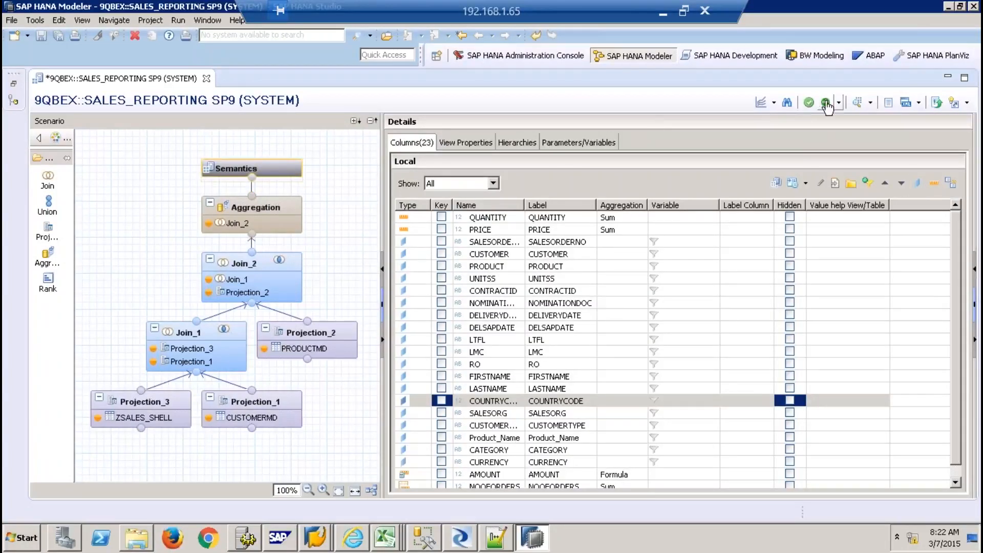
left_click(827, 104)
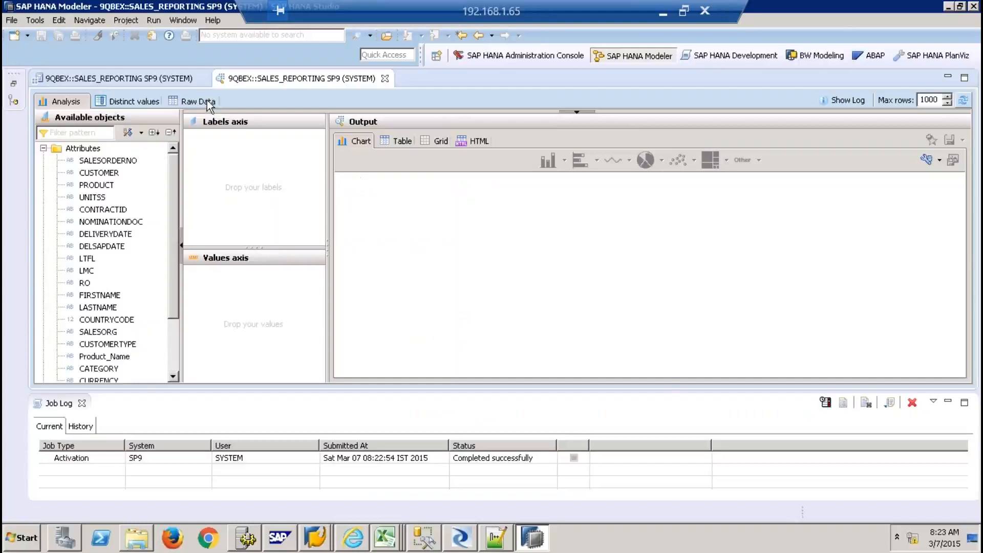
left_click(207, 100)
Review the 49 raw preview rows across the grid, then close the preview
left_click(83, 404)
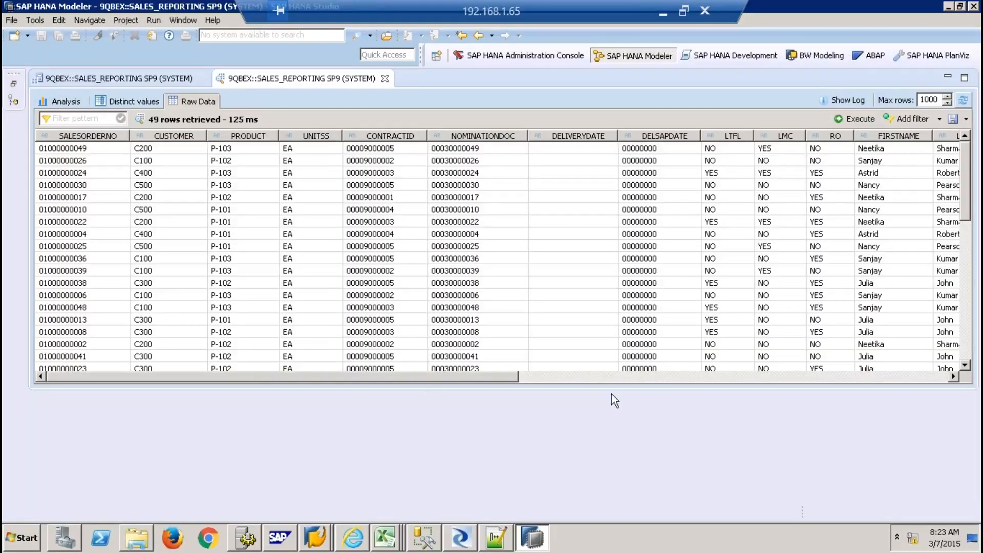
left_click(831, 487)
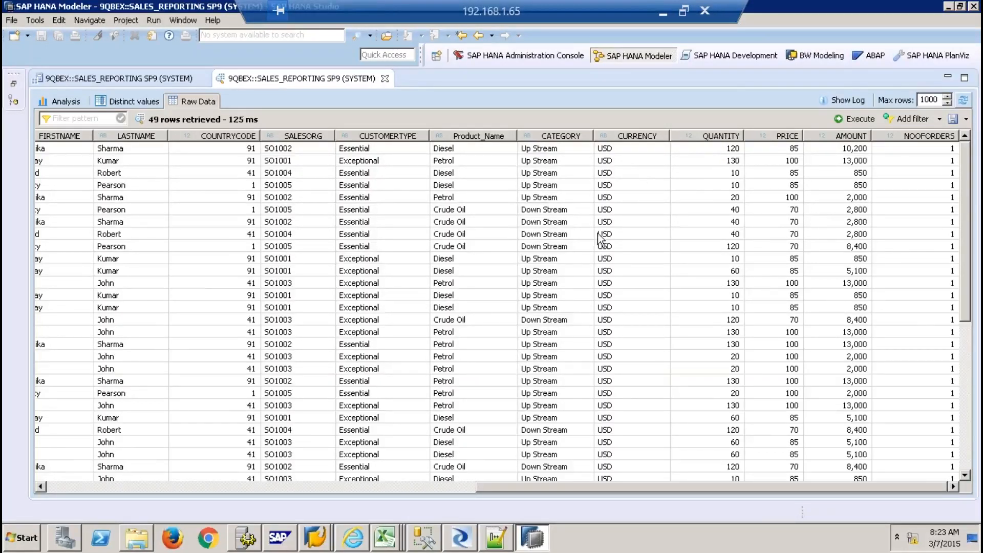
left_click(175, 486)
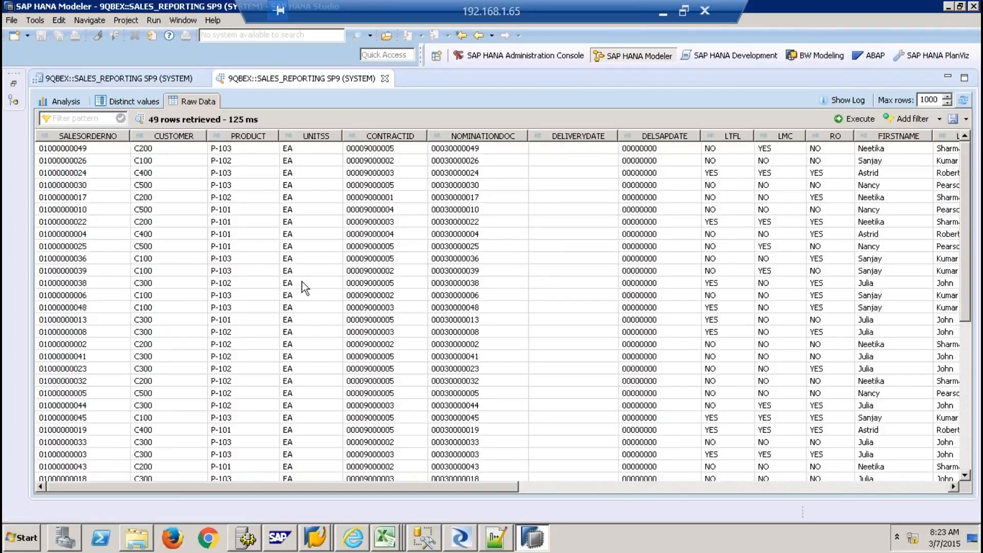
left_click(385, 78)
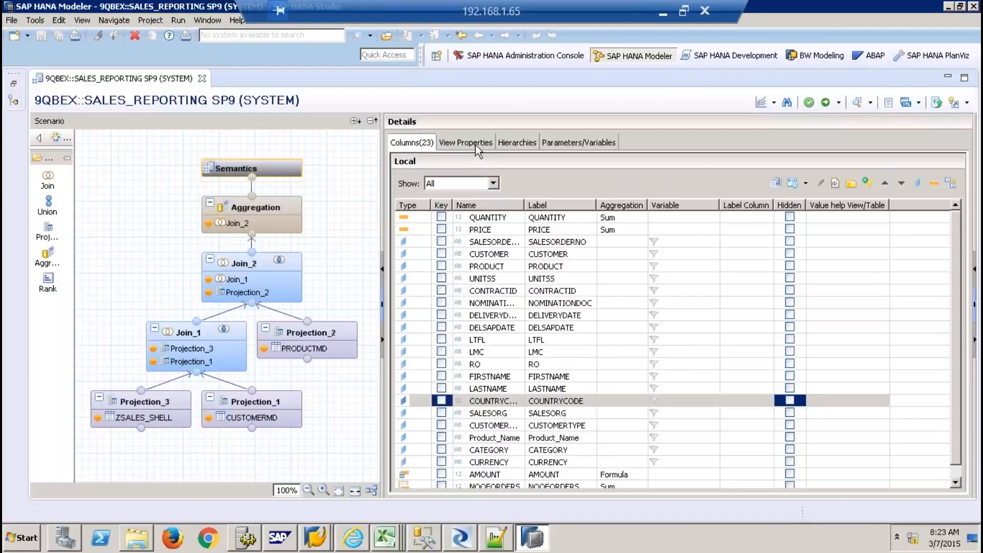
Assign UNITSS the Unit of Measure semantic type
double_click(499, 277)
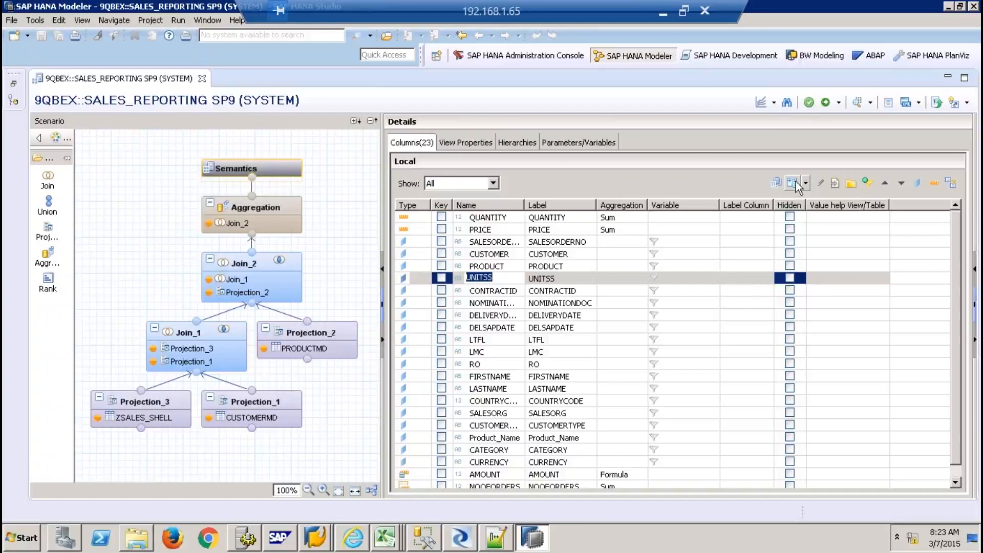
left_click(793, 184)
left_click(628, 224)
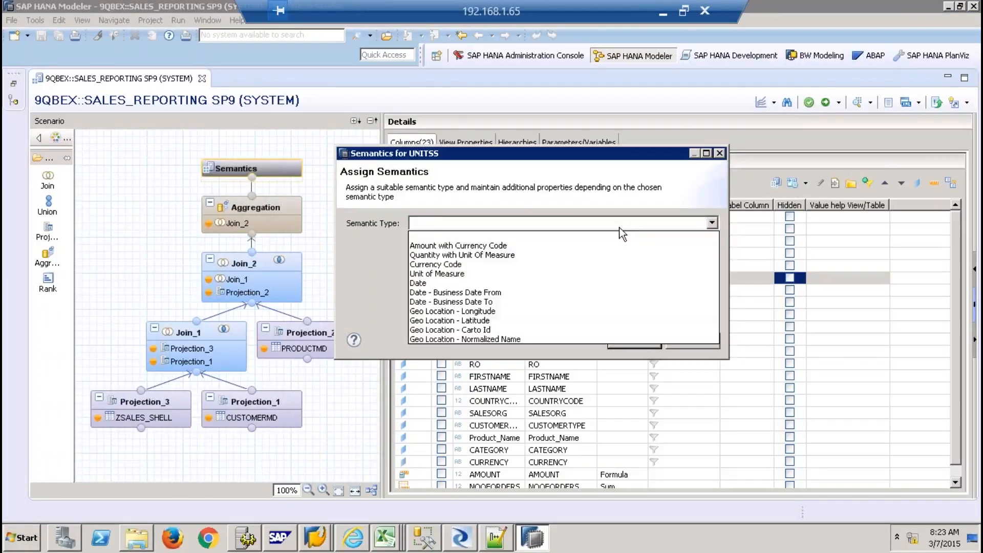
left_click(481, 274)
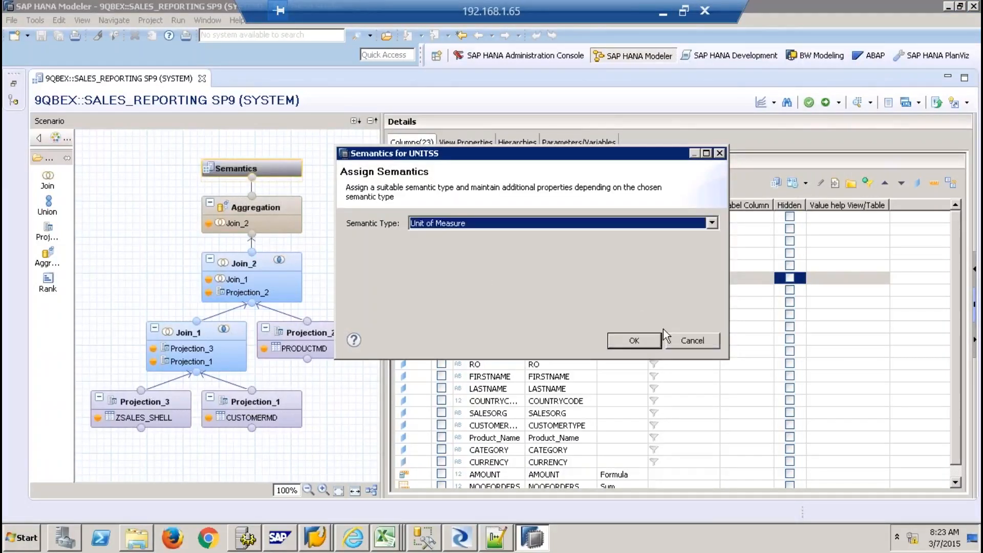
left_click(640, 341)
Make QUANTITY a Quantity with Unit Of Measure, taking its unit from column UNITSS
left_click(513, 217)
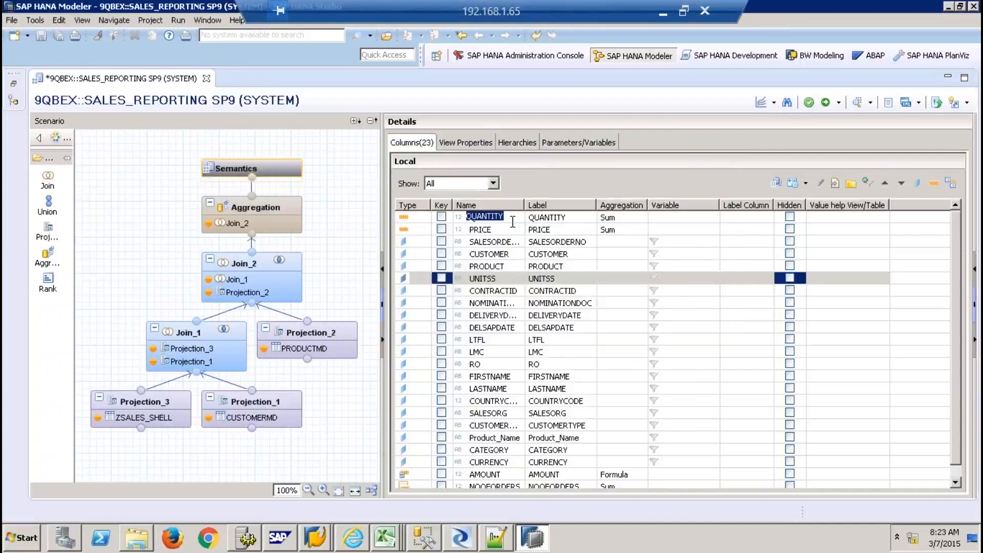
left_click(775, 183)
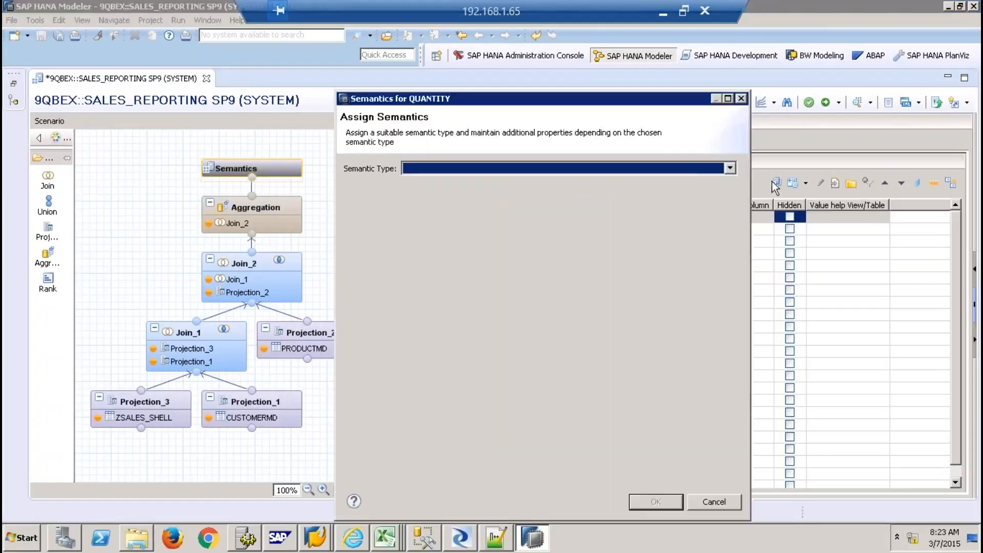
left_click(667, 167)
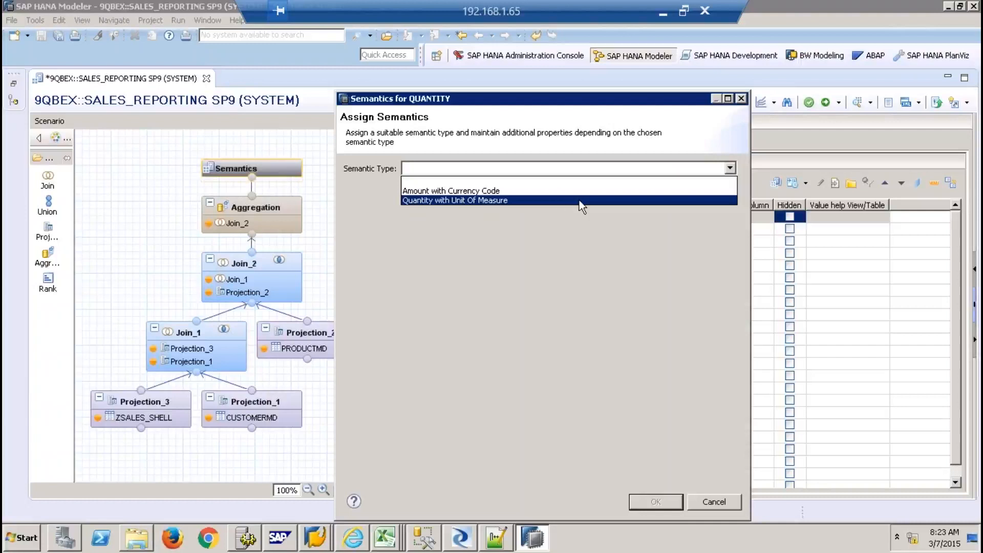
left_click(602, 202)
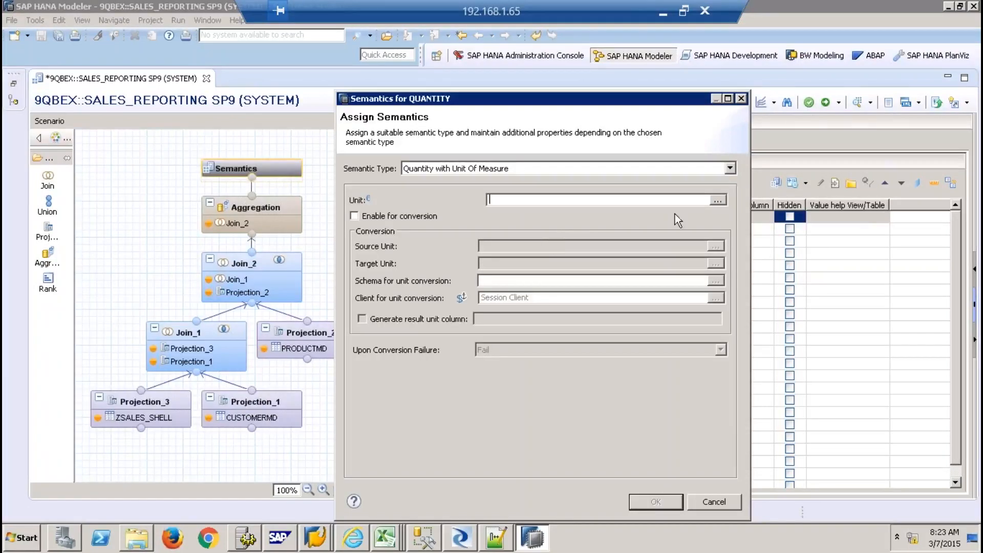
left_click(717, 200)
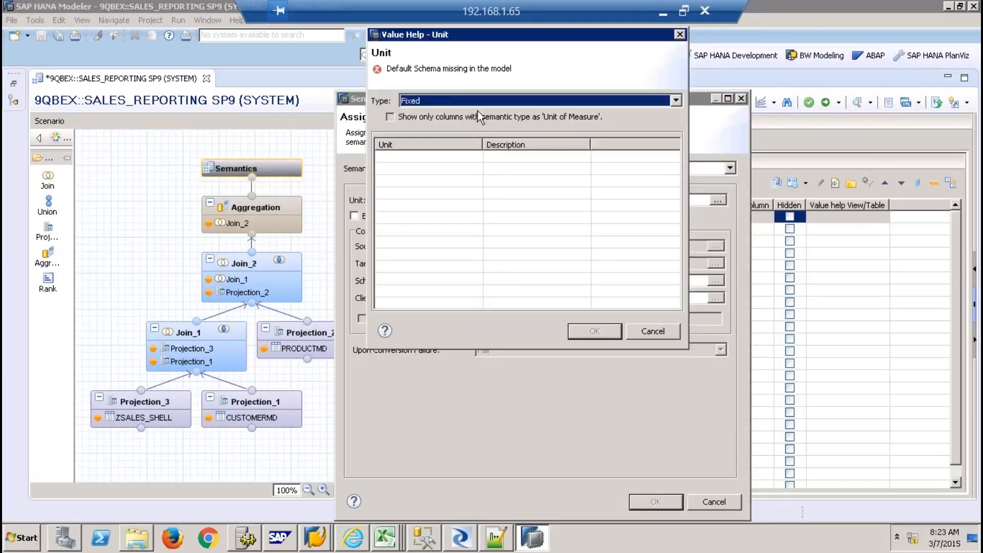
left_click(465, 100)
left_click(435, 123)
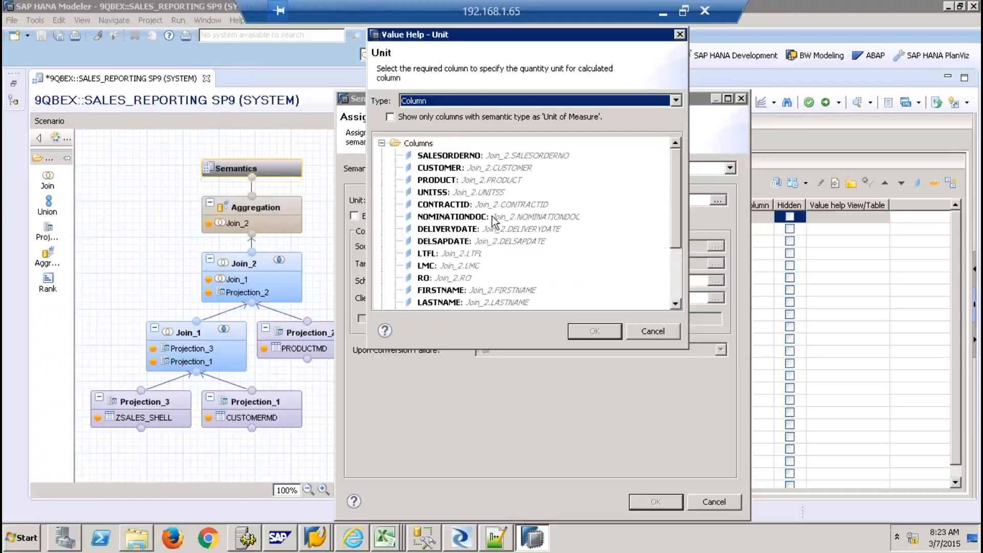
double_click(439, 192)
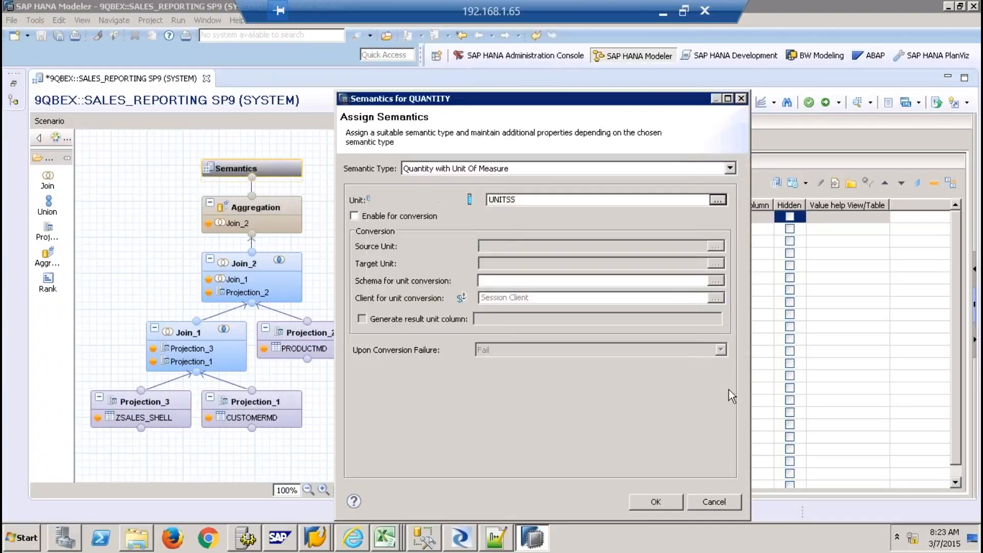
left_click(661, 500)
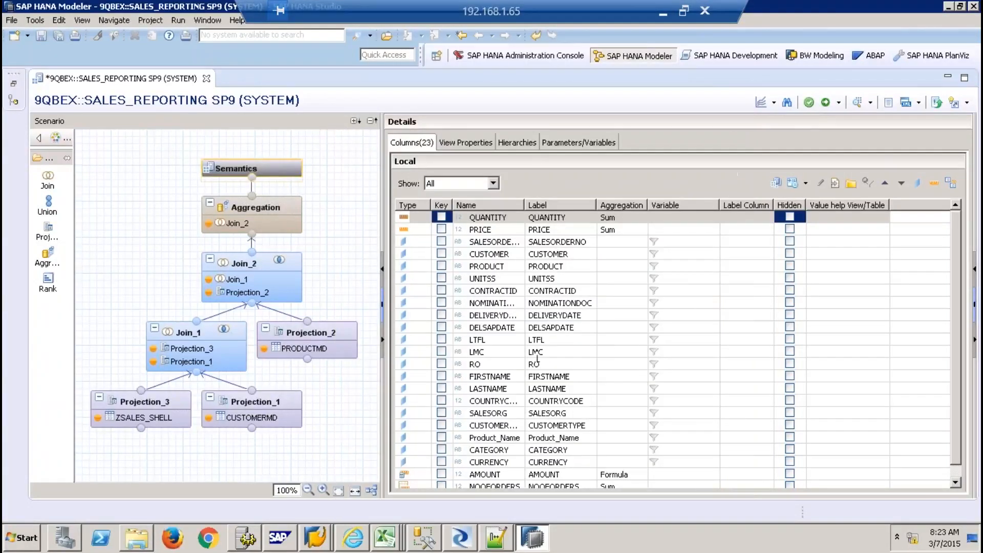
left_click(956, 481)
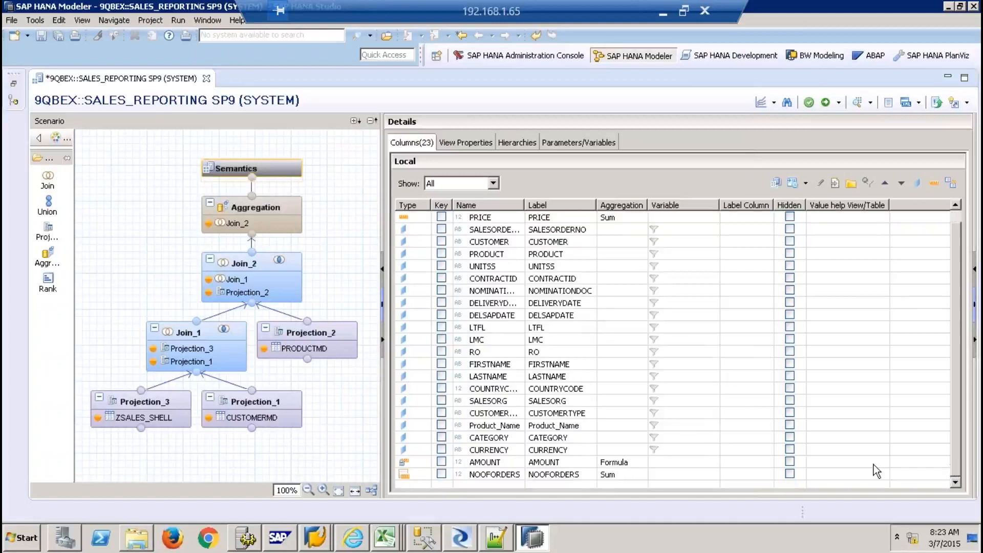
left_click(514, 447)
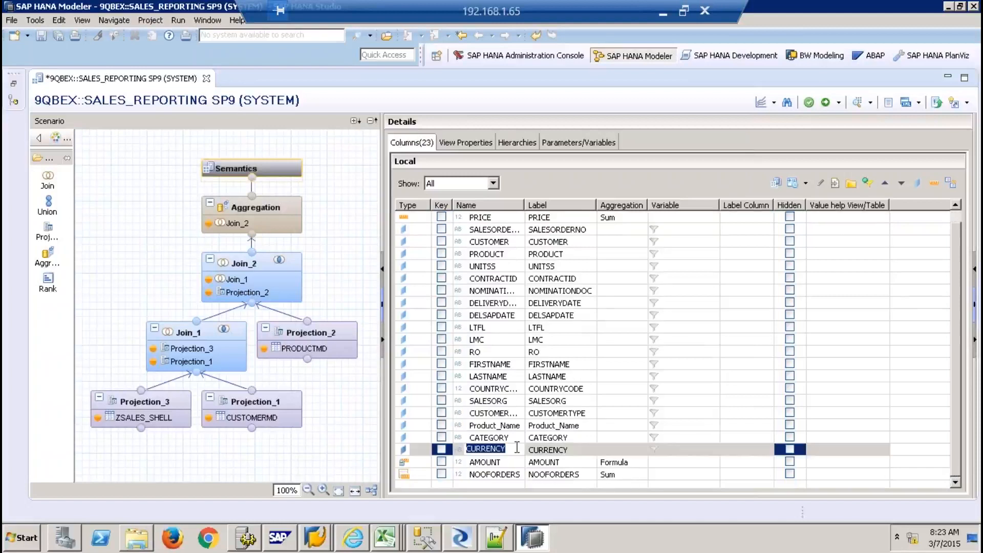
Assign the CURRENCY column the Currency Code semantic type
left_click(789, 185)
left_click(640, 222)
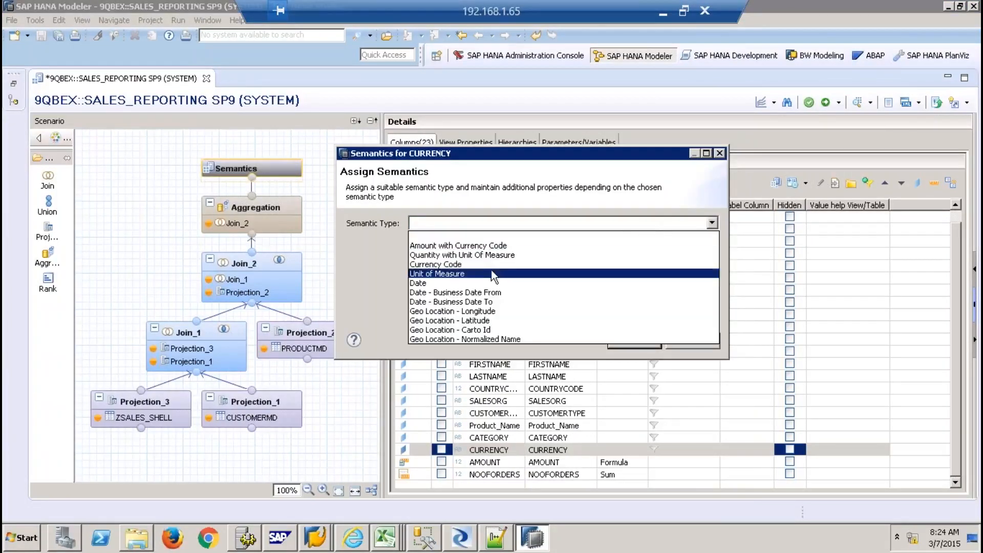
left_click(451, 264)
left_click(634, 341)
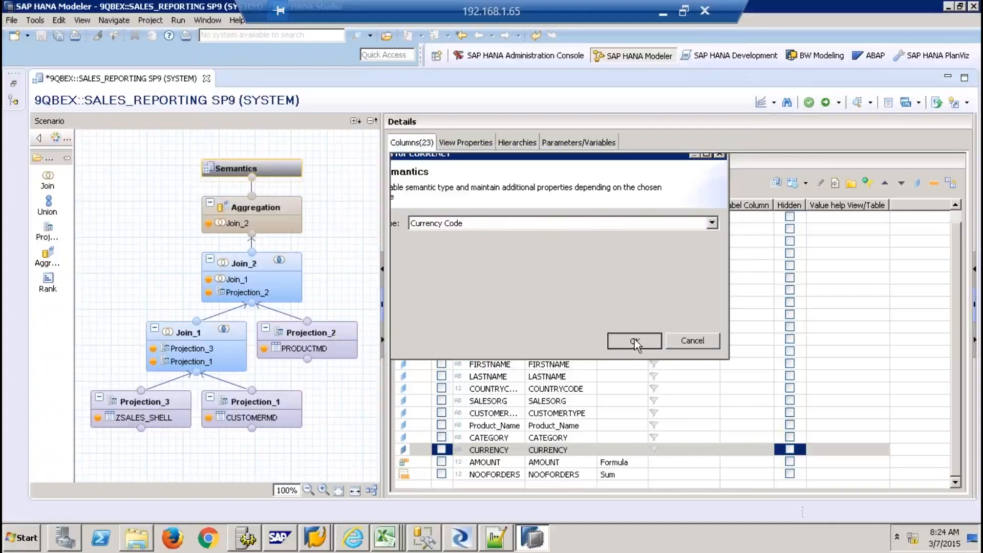
Make AMOUNT an Amount with Currency Code from column CURRENCY, then activate the view
scroll(961, 219, "up", 1)
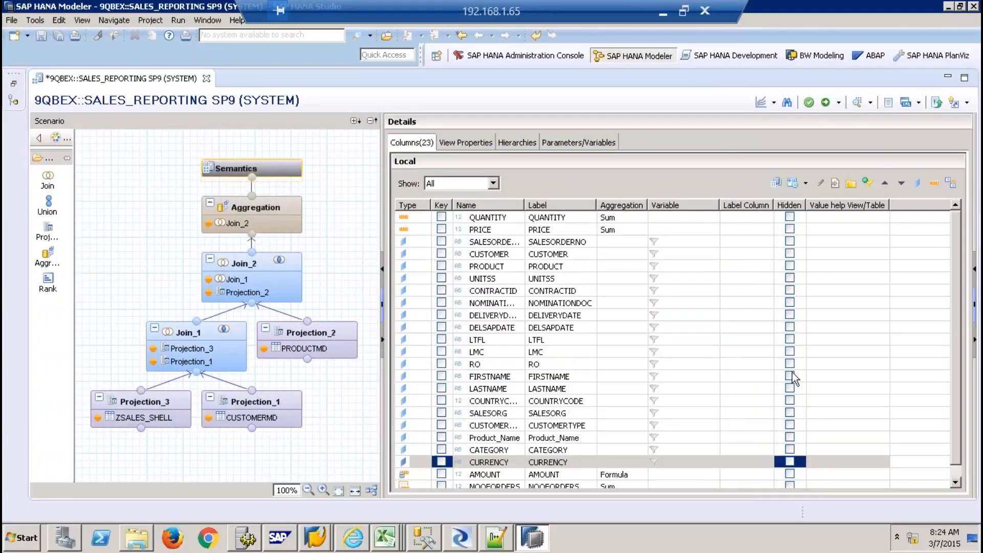
left_click(565, 472)
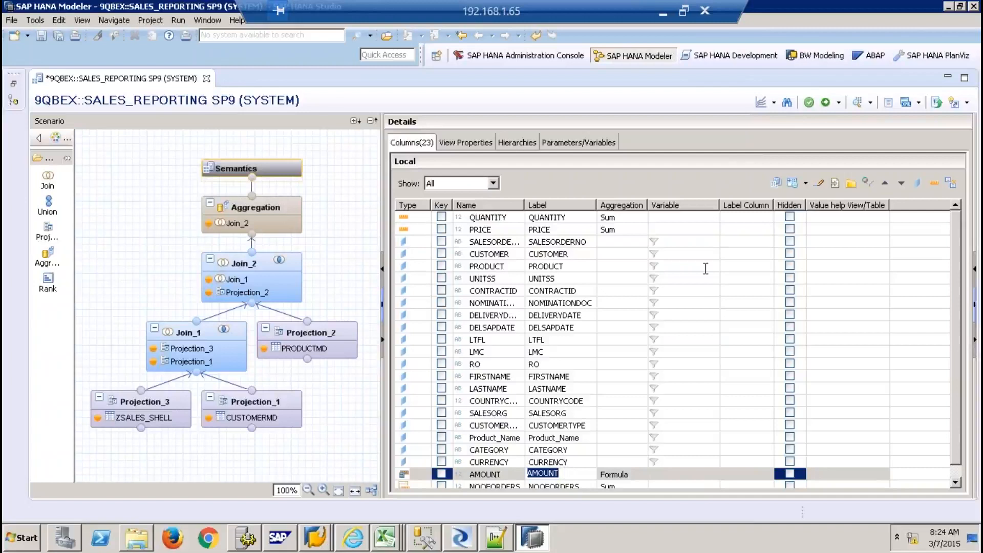
left_click(788, 186)
left_click(623, 165)
left_click(562, 192)
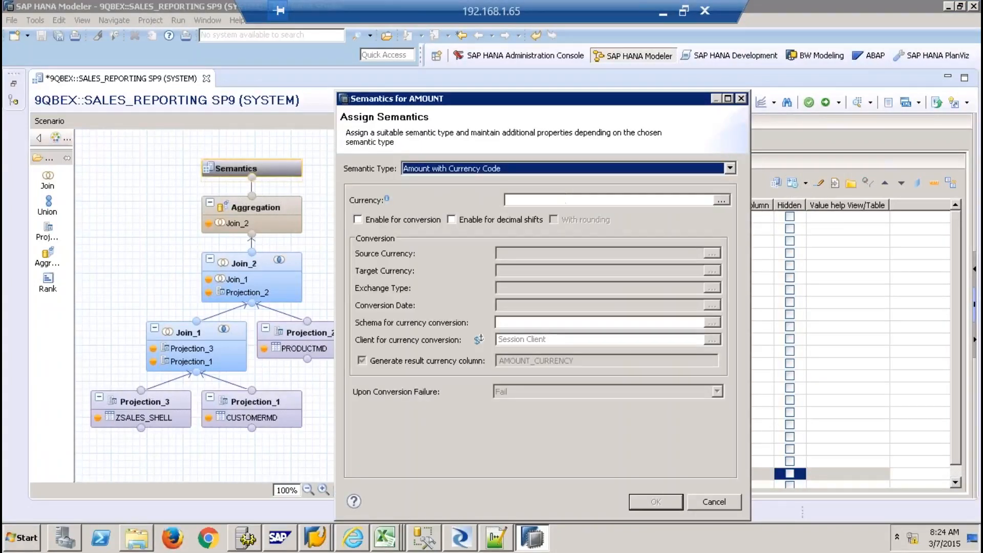
left_click(730, 199)
left_click(416, 98)
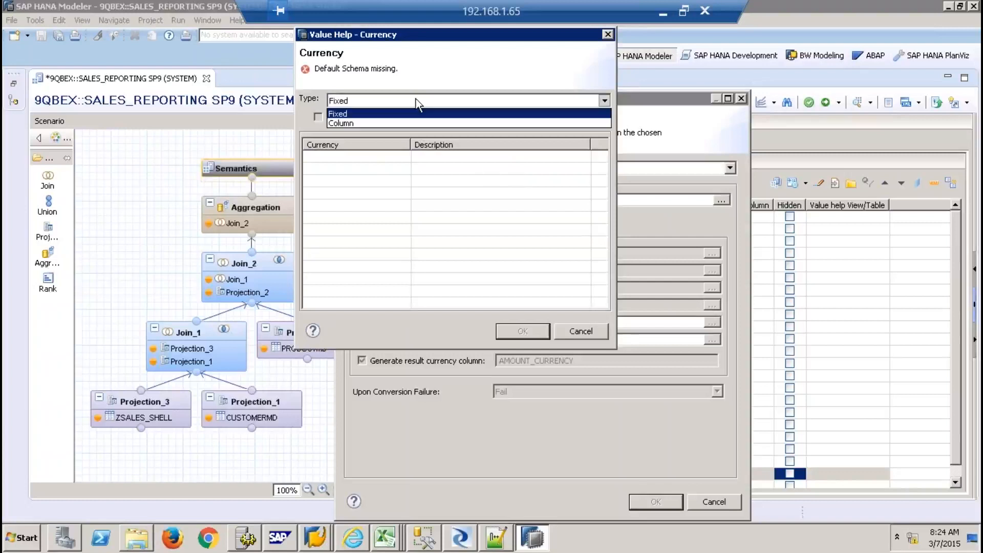
left_click(394, 123)
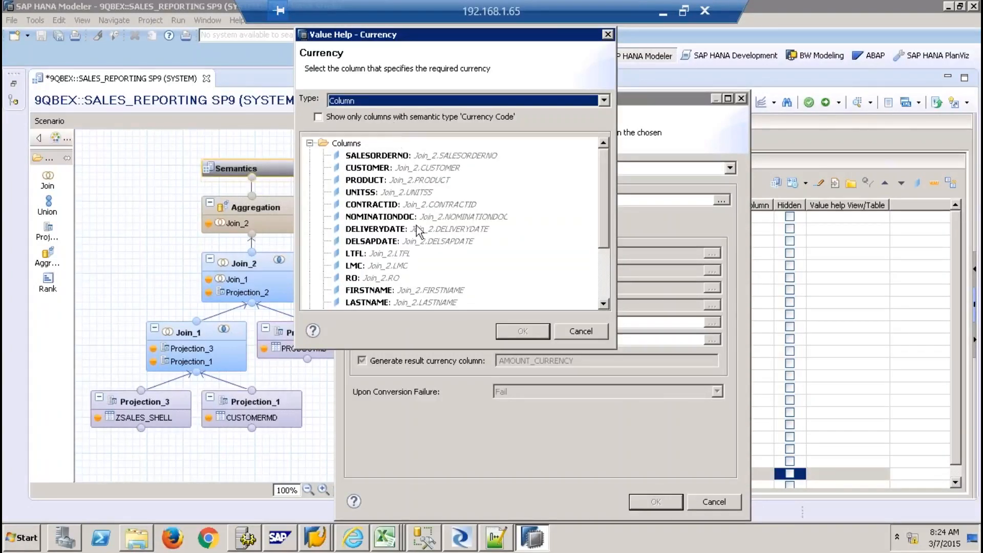
left_click(604, 269)
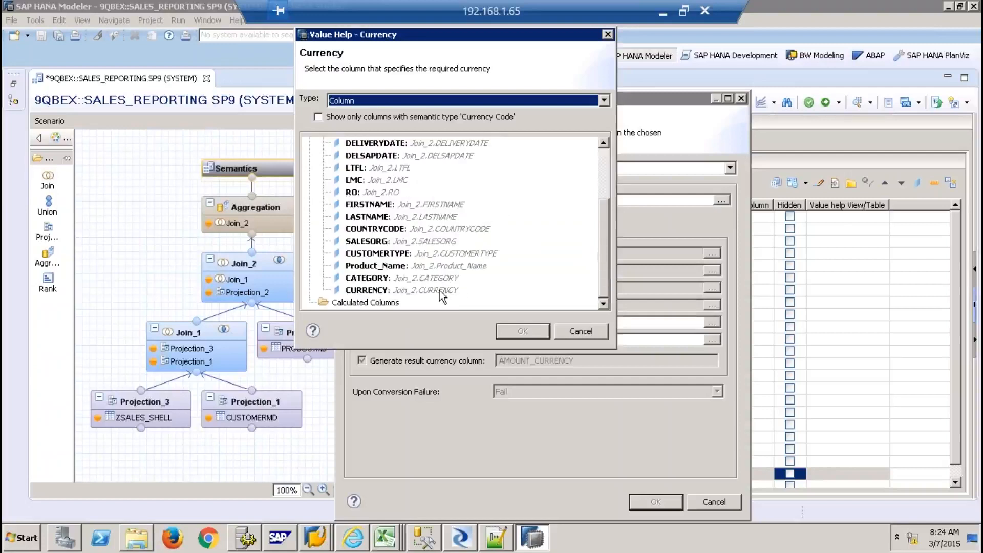
double_click(417, 290)
left_click(657, 499)
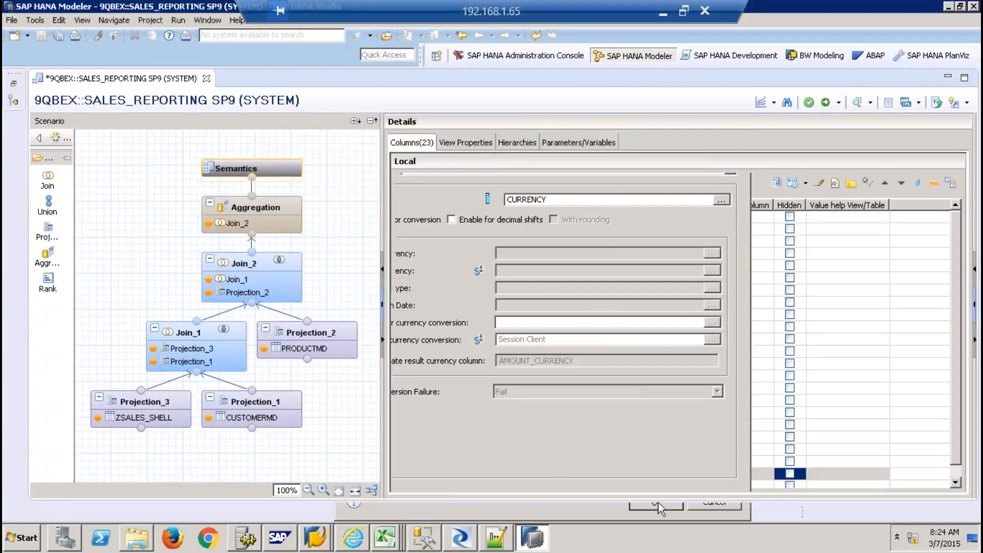
left_click(825, 103)
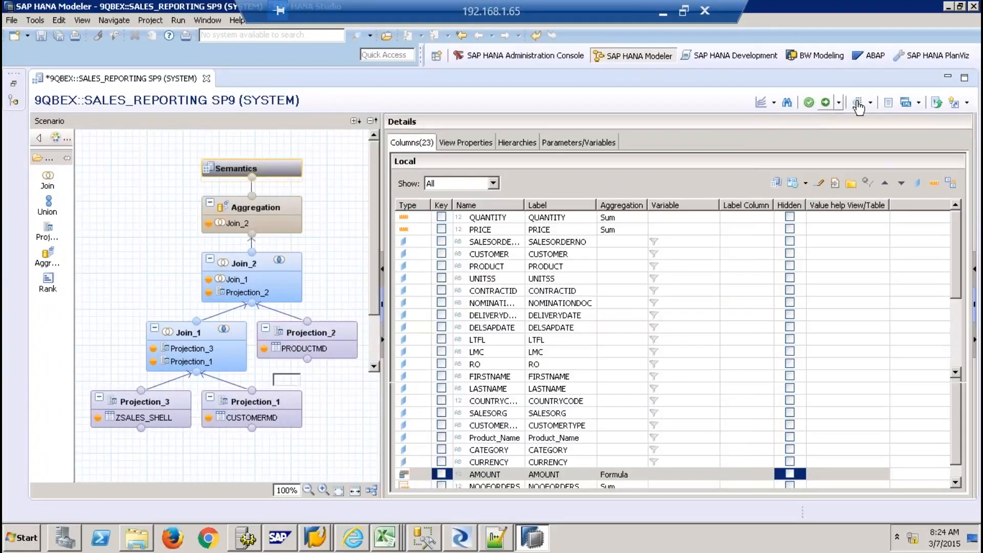
Preview the view's 49 raw-data rows, then close the job log and preview
left_click(858, 105)
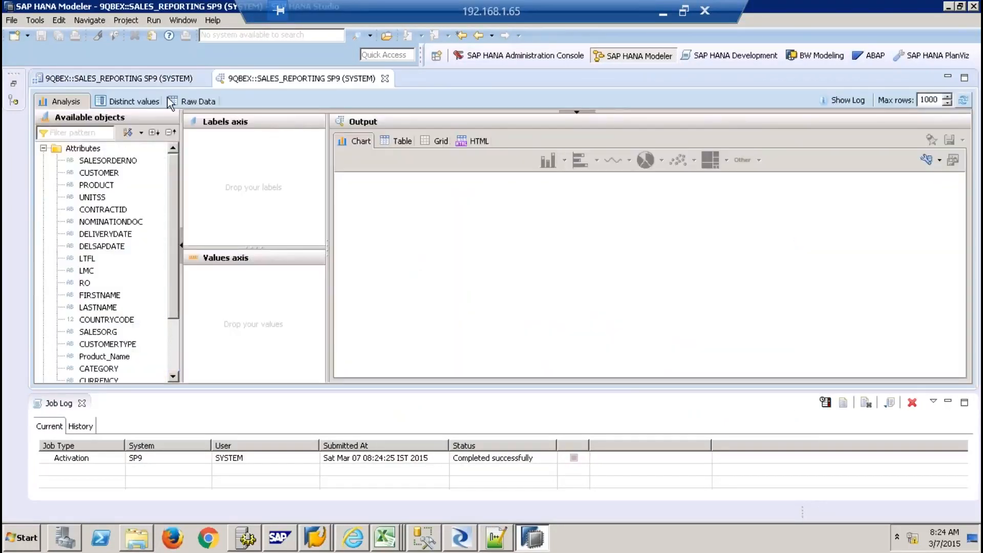
left_click(191, 100)
left_click(734, 377)
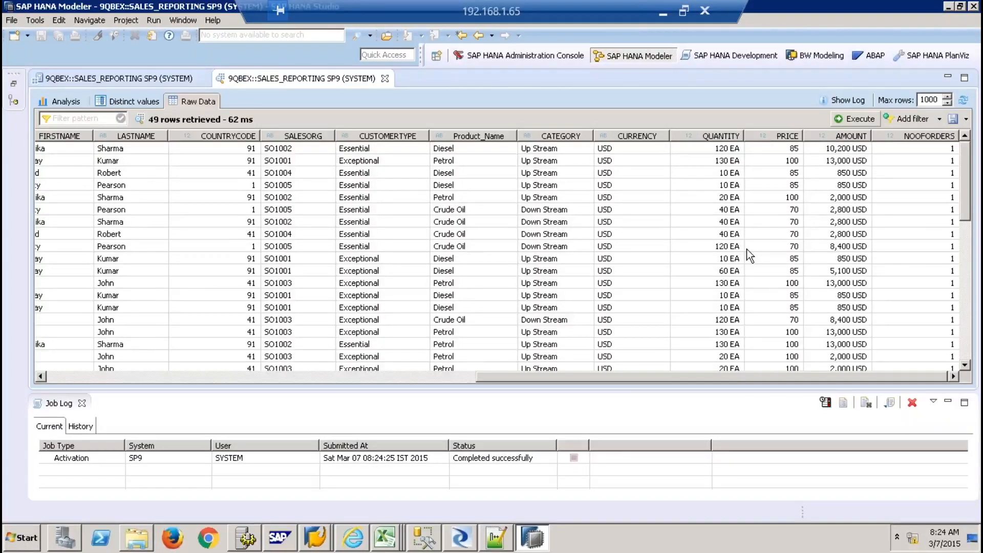
left_click(83, 404)
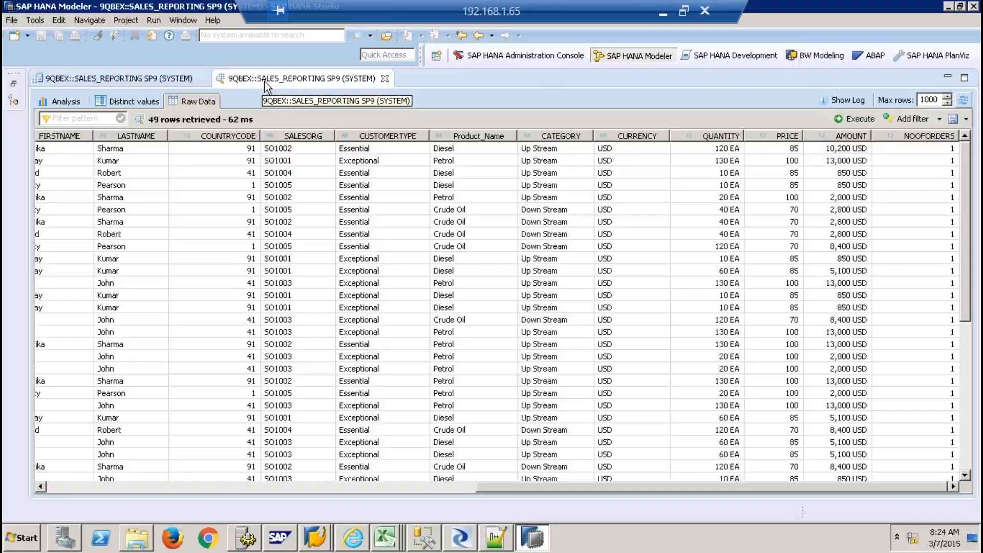
left_click(385, 78)
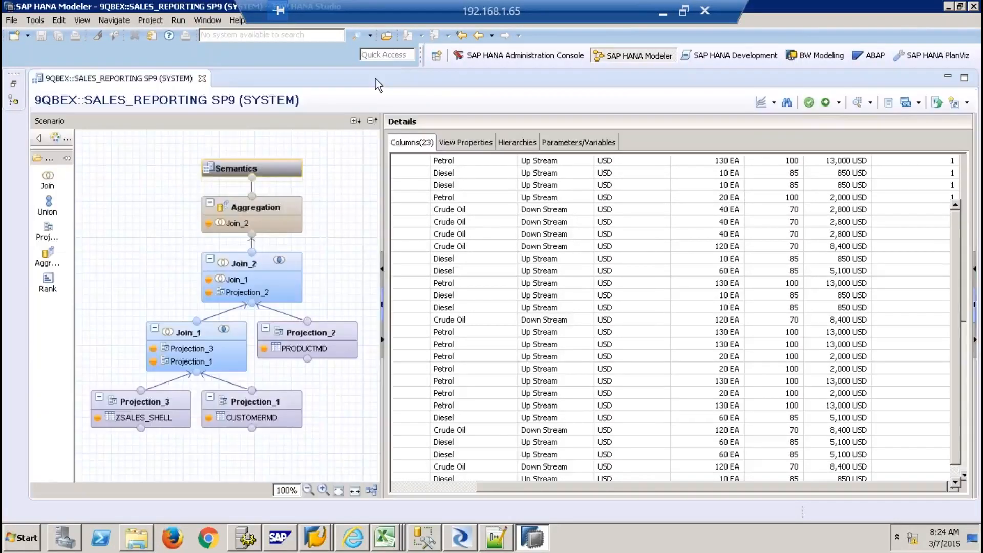
Restore the Systems tree and open the Catalog's Filters dialog
left_click(14, 85)
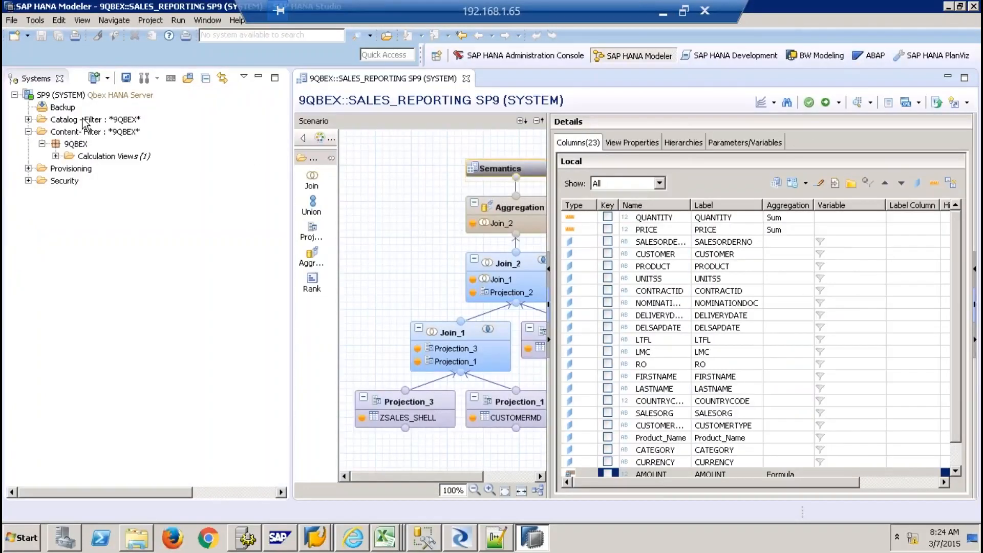
right_click(85, 120)
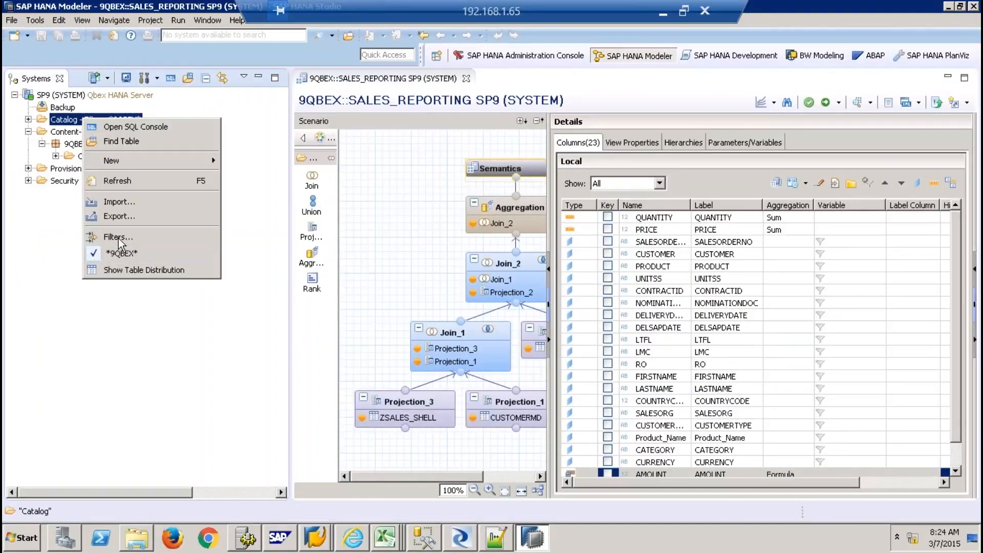
left_click(119, 237)
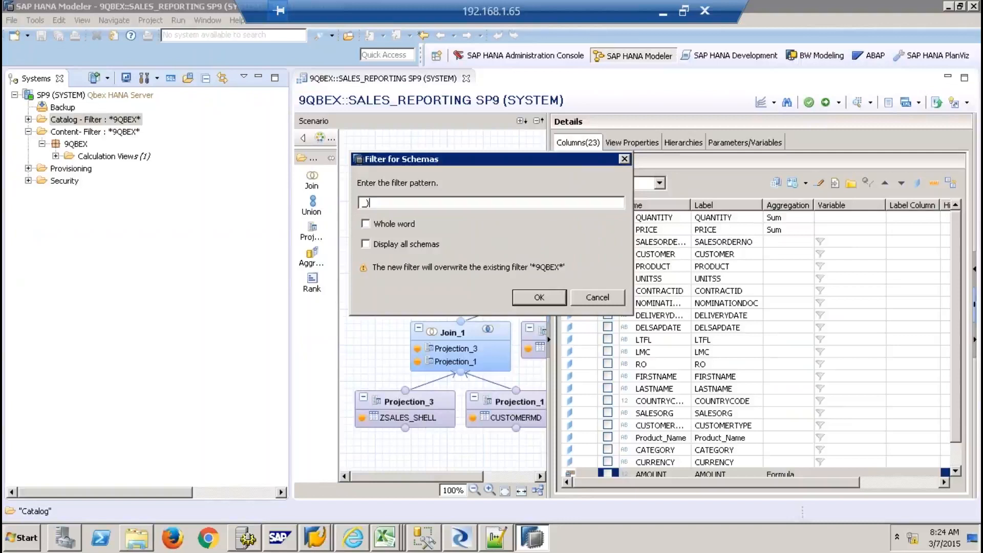
Filter the catalog to the _SYS_BIC schema and expand it
type("_SYS_BIC")
key("Return")
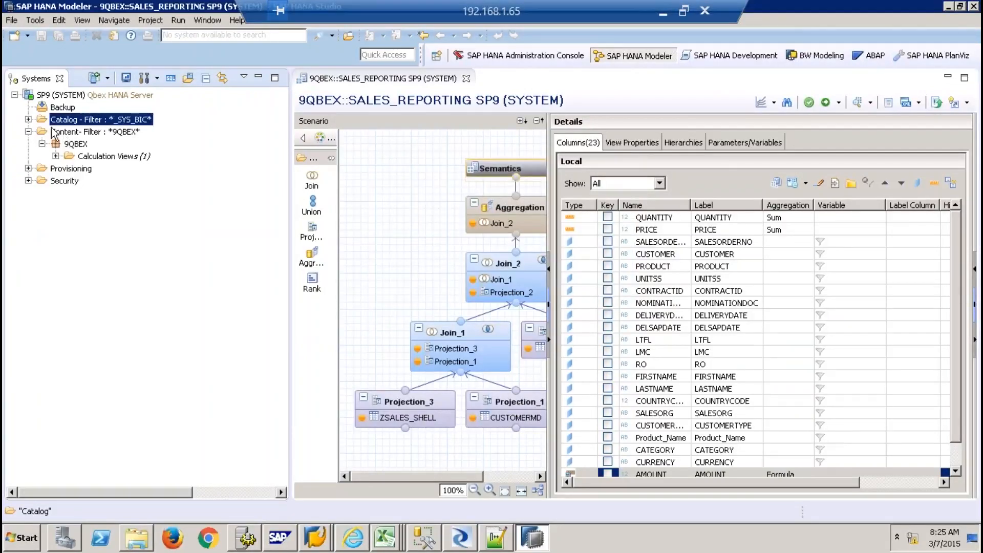
left_click(28, 120)
left_click(42, 144)
Filter _SYS_BIC's Column Views to SALES_REPORTING
right_click(94, 156)
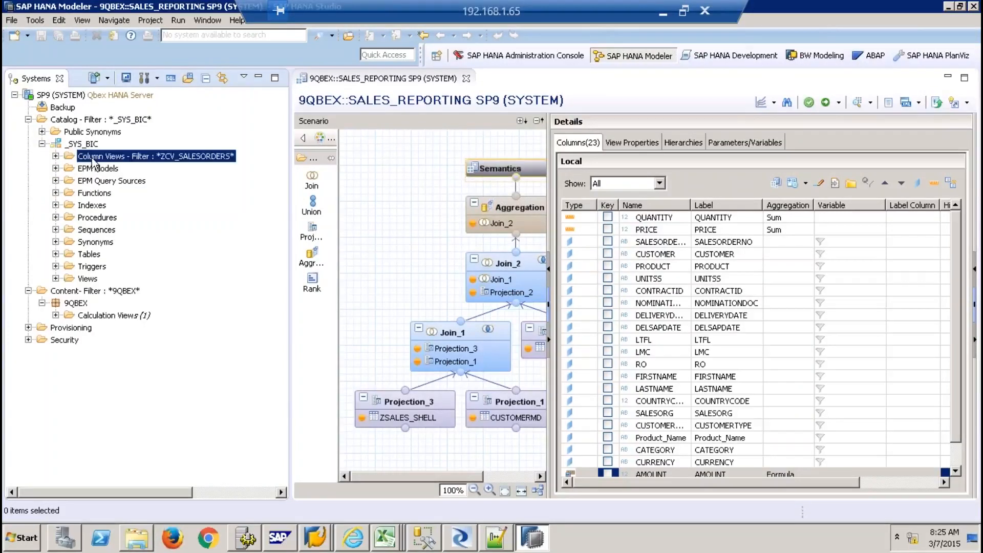
left_click(128, 276)
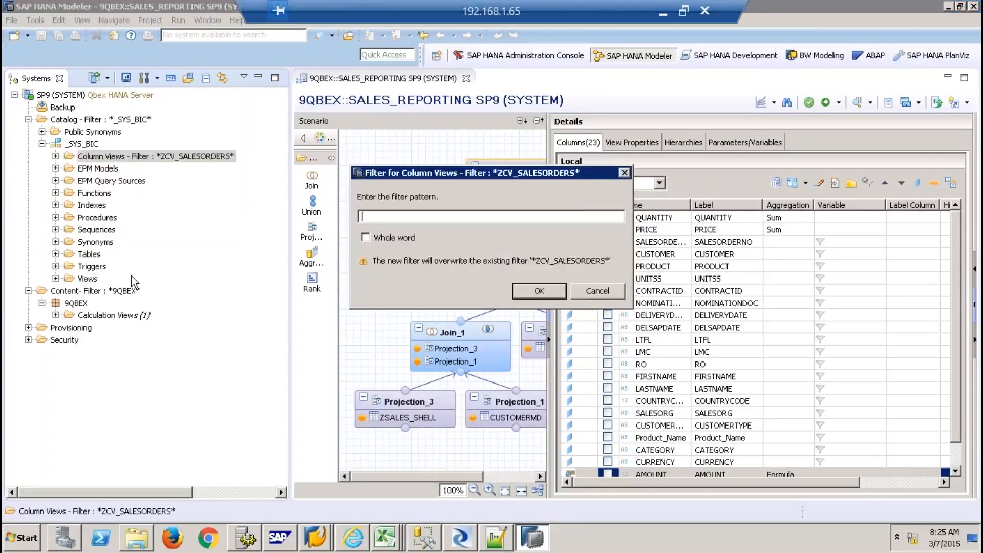
type("SALES_REPORTING")
key("Return")
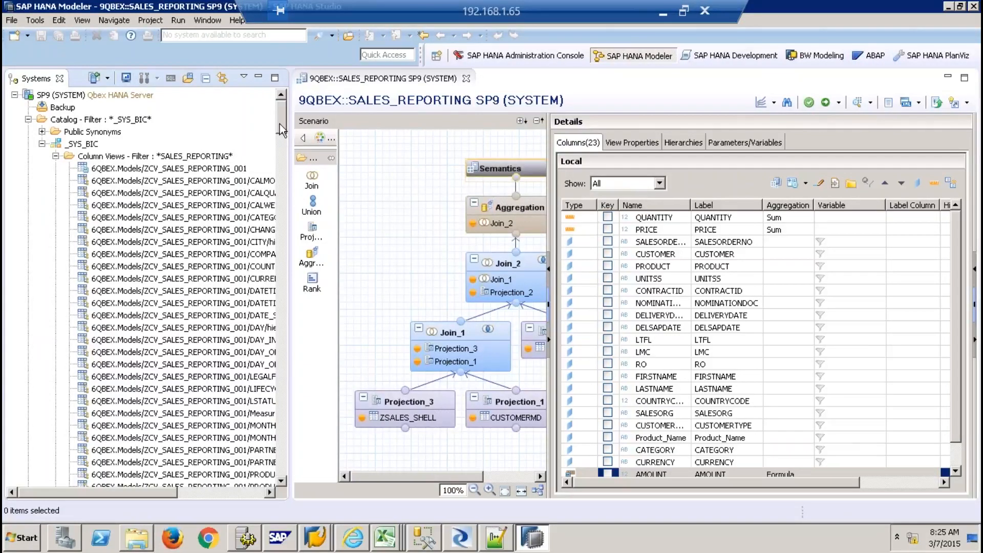
left_click_drag(281, 130, 274, 439)
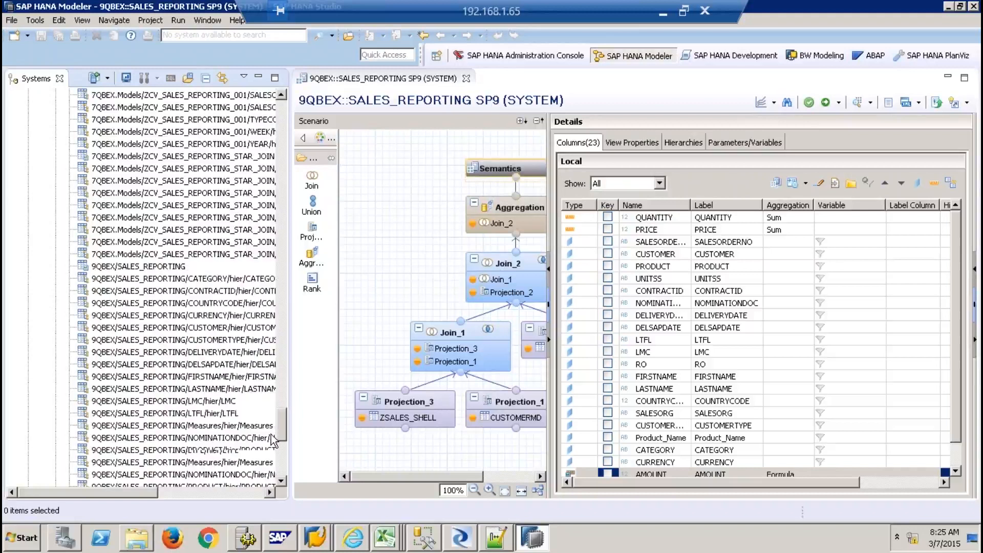
Preview the 49 rows of the 9QBEX/SALES_REPORTING column view, then close the preview
left_click(111, 267)
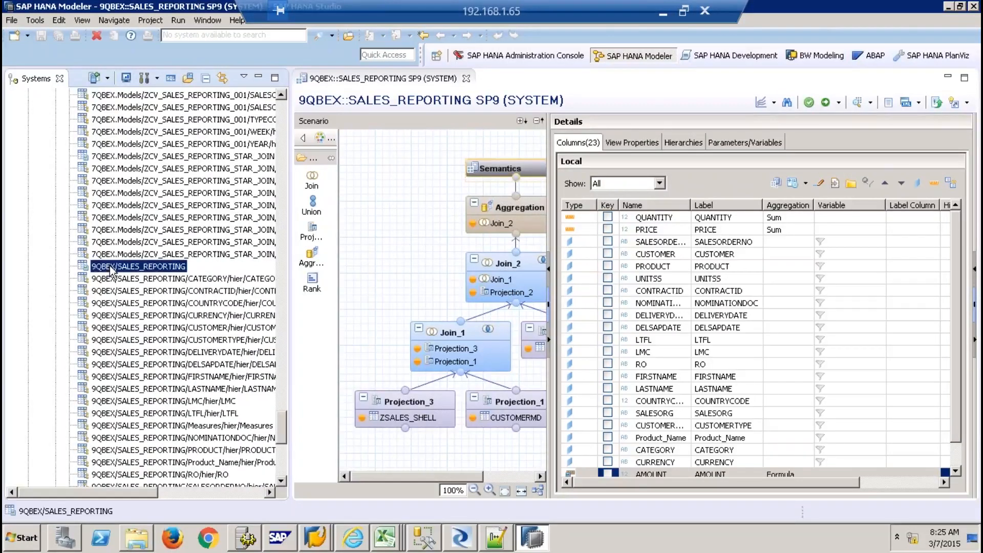
right_click(164, 271)
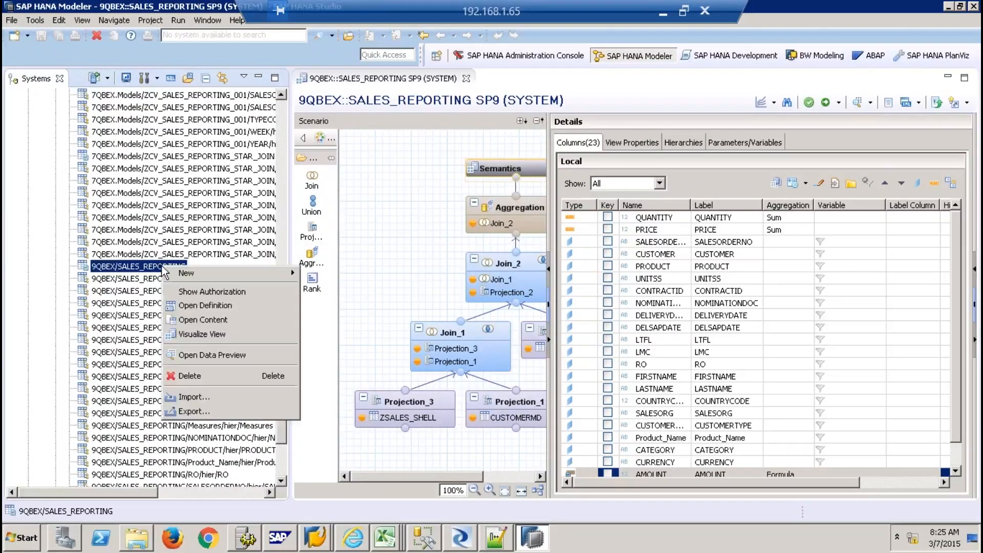
left_click(220, 355)
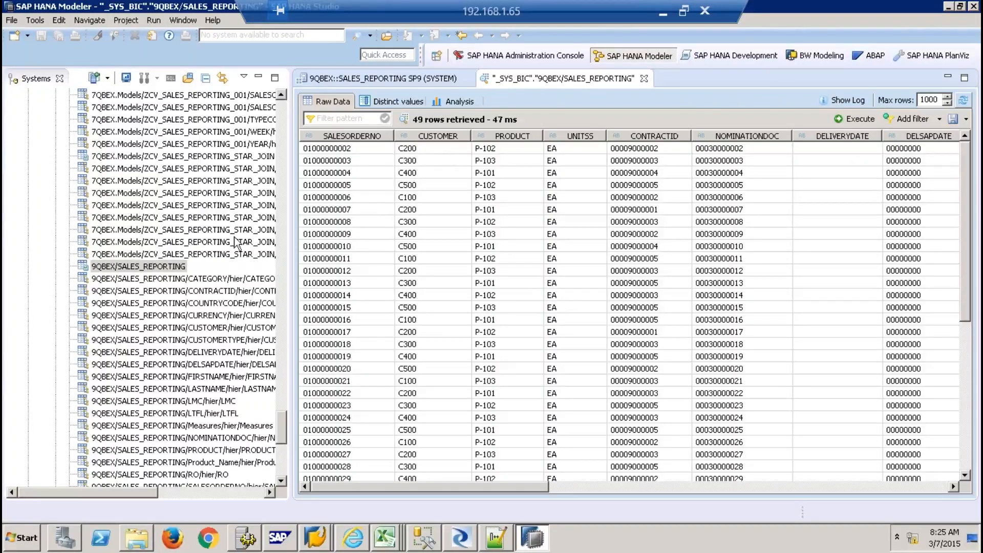
left_click(168, 269)
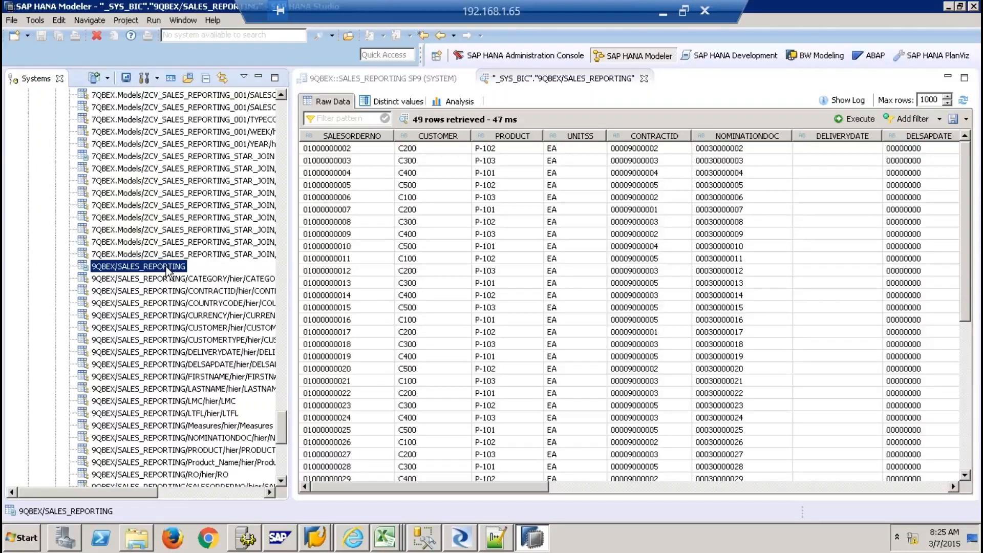
left_click(644, 78)
Collapse Column Views and _SYS_BIC, then reopen SALES_REPORTING from 9QBEX Calculation Views
left_click(466, 79)
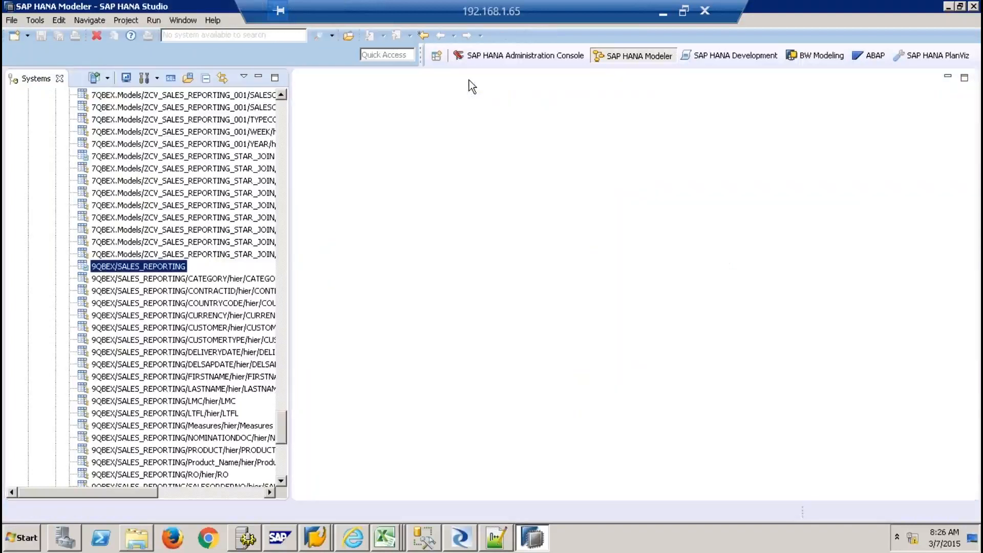
left_click(277, 122)
left_click(278, 121)
left_click(277, 122)
left_click(277, 123)
left_click_drag(281, 290, 277, 110)
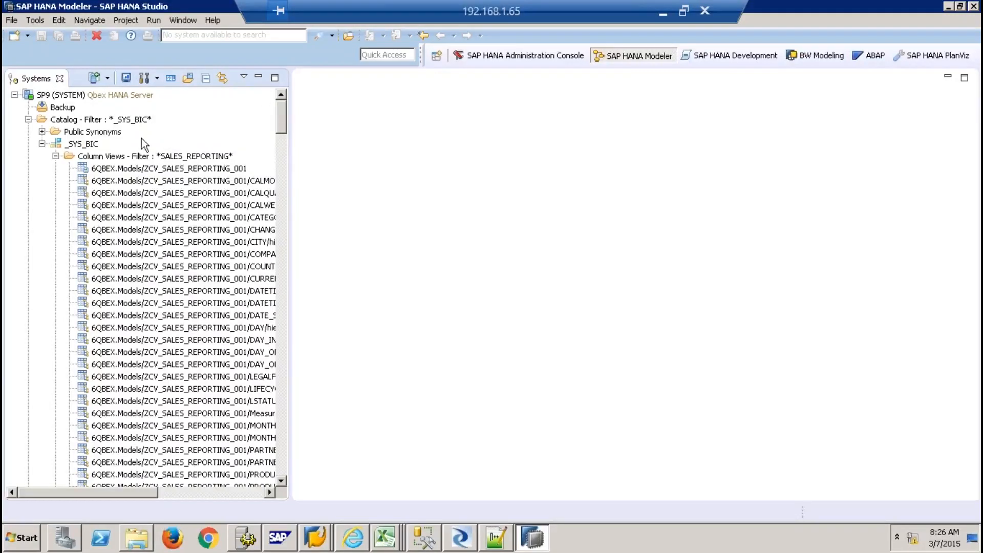
left_click(56, 156)
left_click(42, 144)
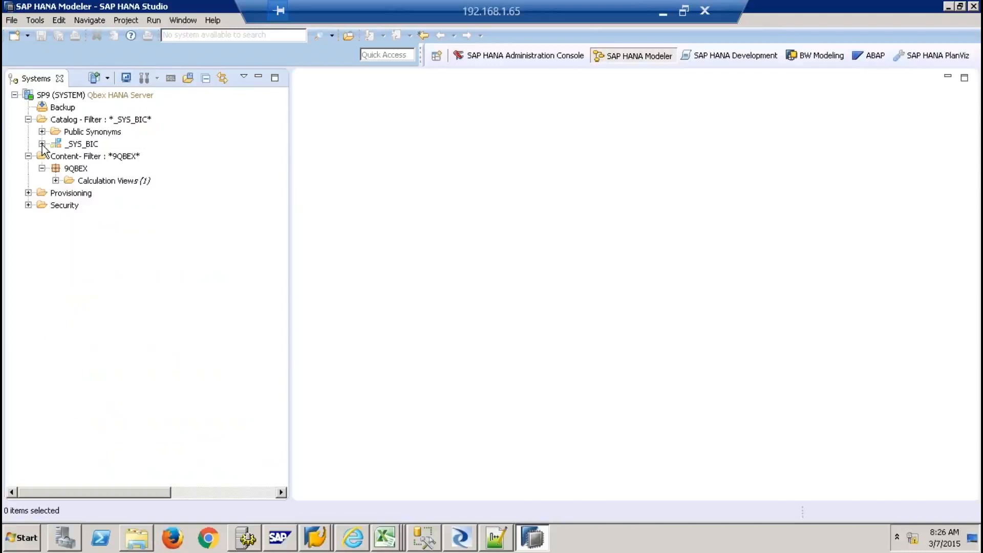
left_click(55, 180)
double_click(95, 194)
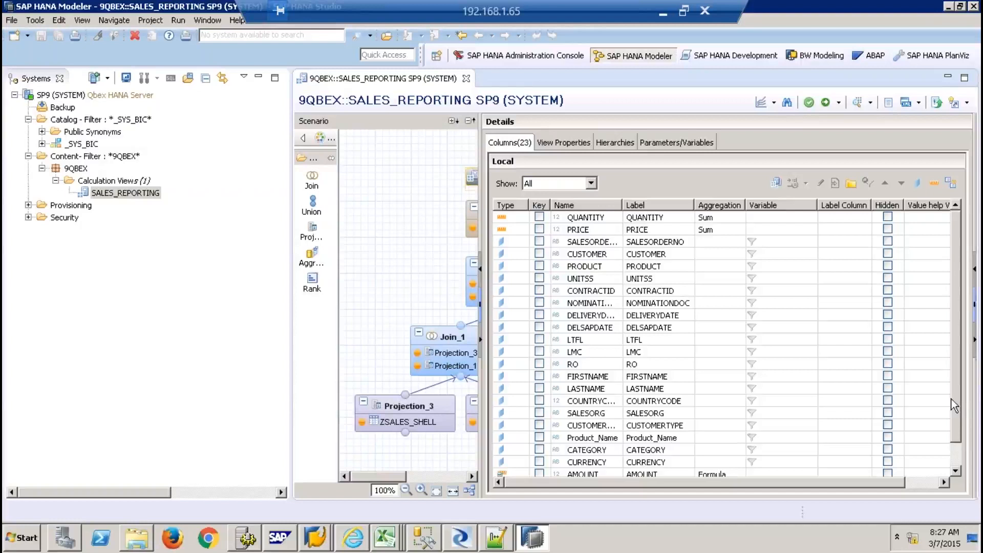
scroll(957, 436, "down", 1)
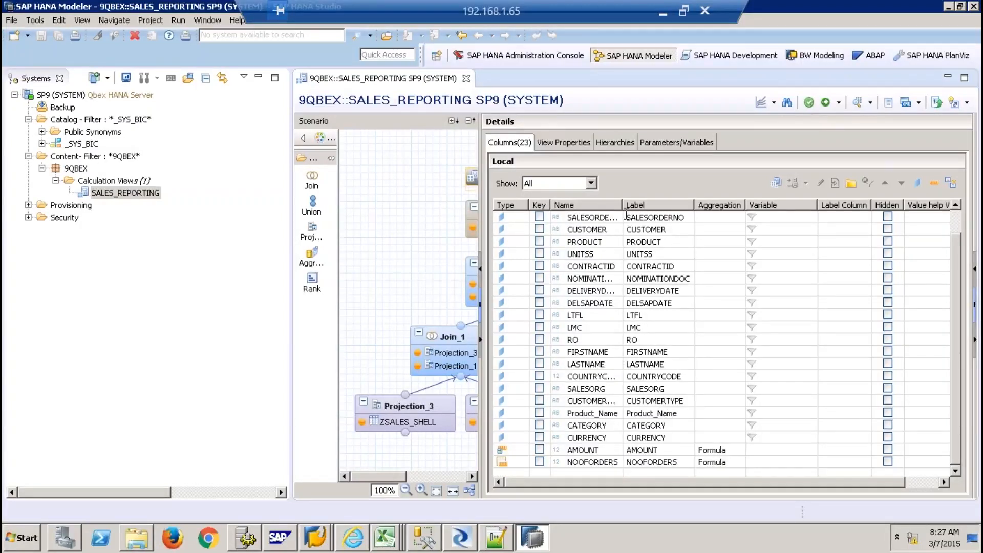
Widen the Name column to show SALESORG and COUNTRYCODE, then add a hierarchy on the Hierarchies tab
left_click_drag(622, 205, 661, 211)
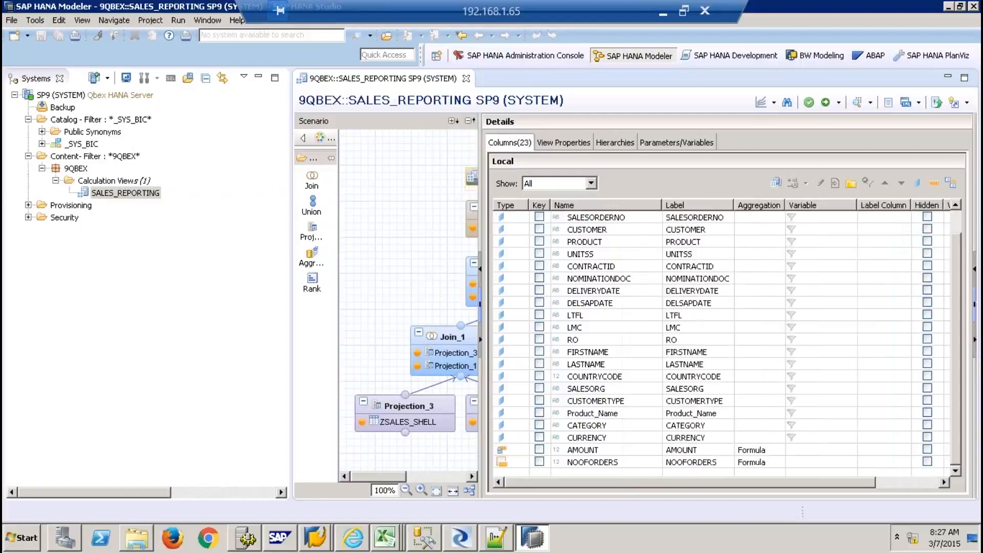
left_click(605, 389)
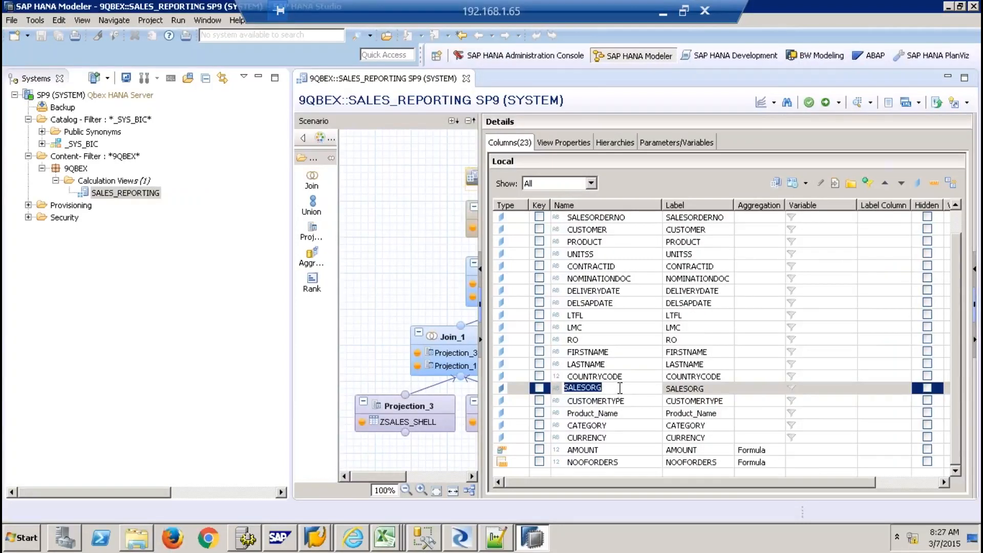
left_click(620, 388)
left_click(615, 376)
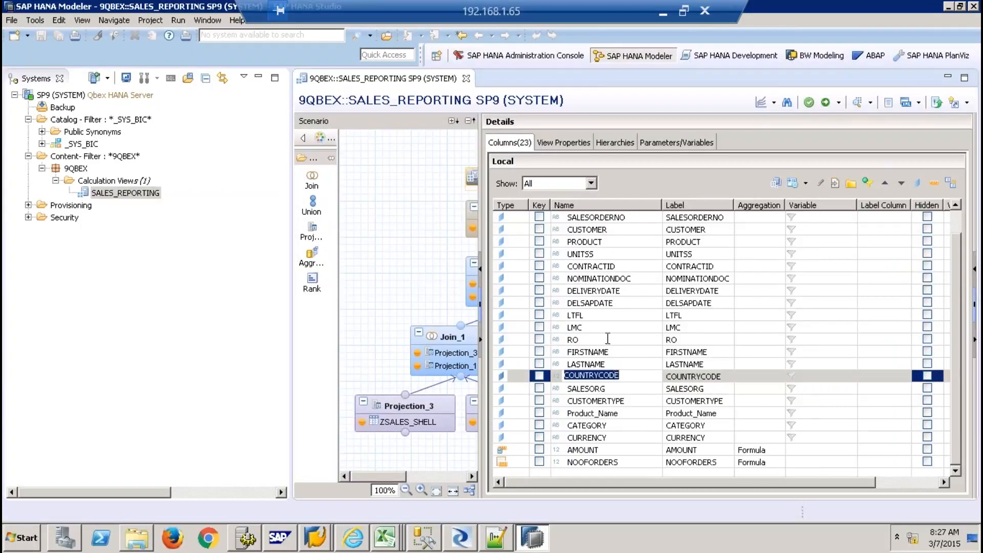
left_click(622, 145)
left_click(920, 181)
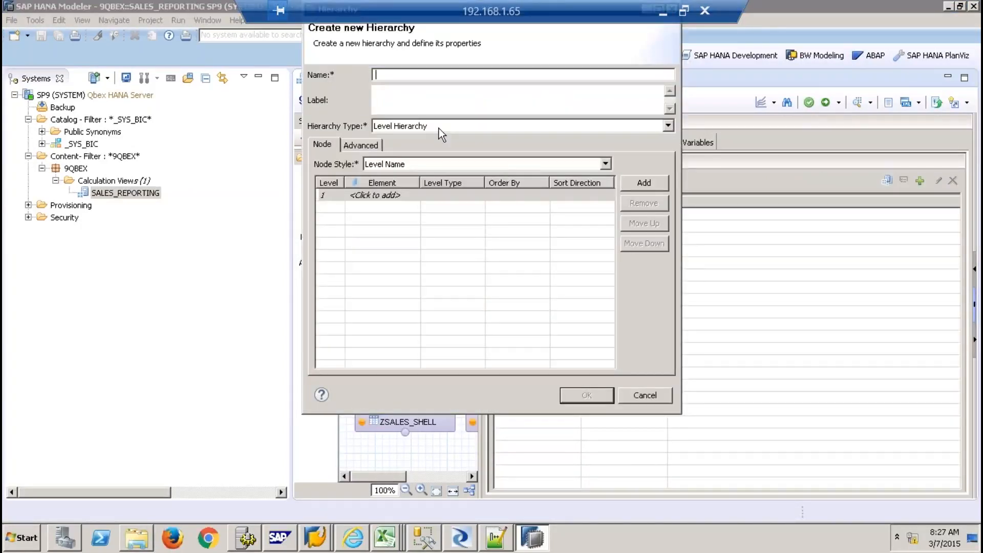
Name the hierarchy CUSTHIER, choose Level Hierarchy, and set SALESORG as level 1
type("CUSTHIER")
left_click(401, 91)
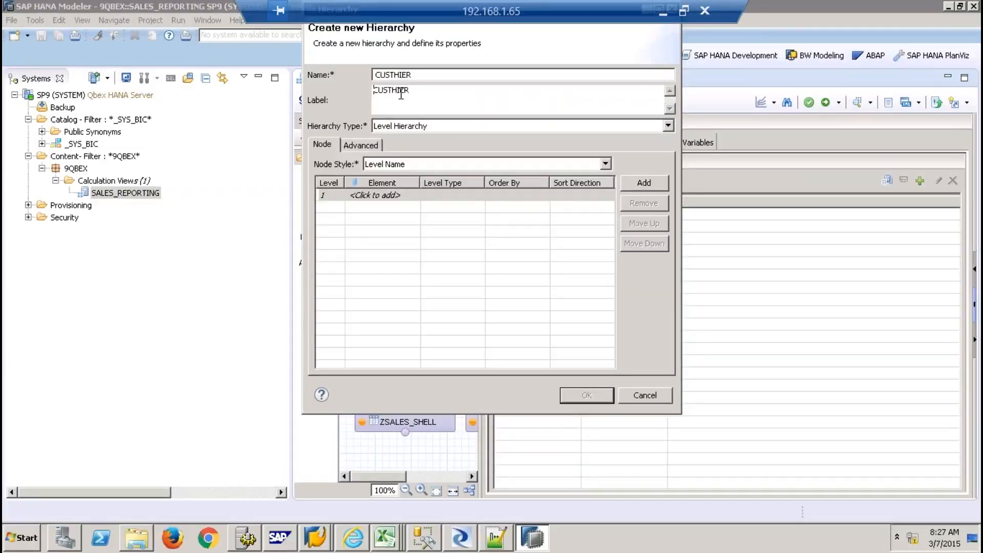
left_click(413, 129)
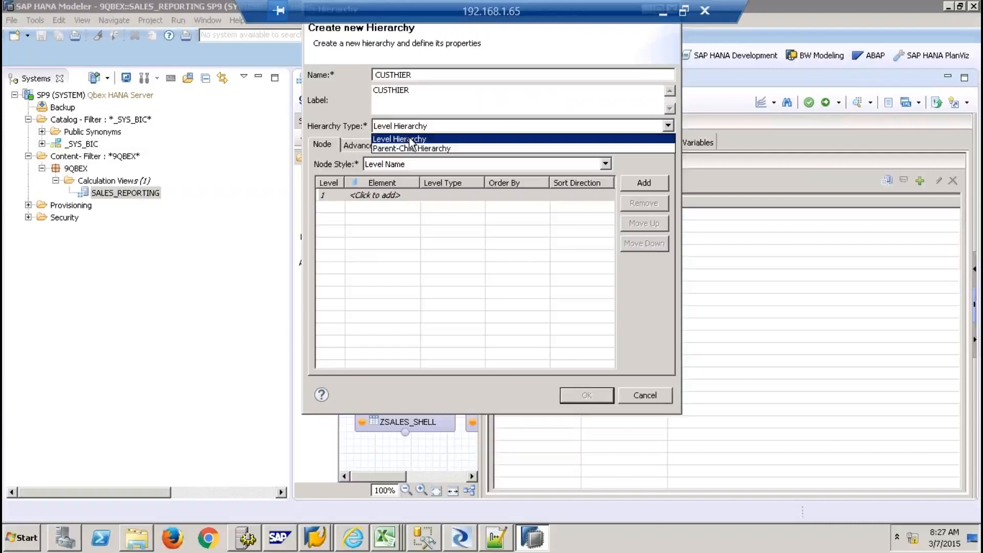
left_click(409, 140)
left_click(410, 193)
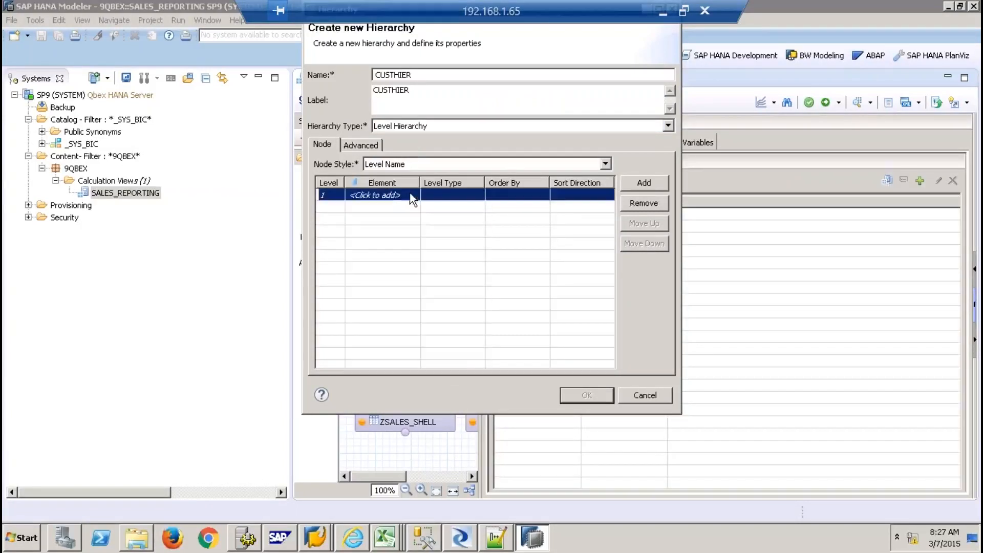
left_click(412, 195)
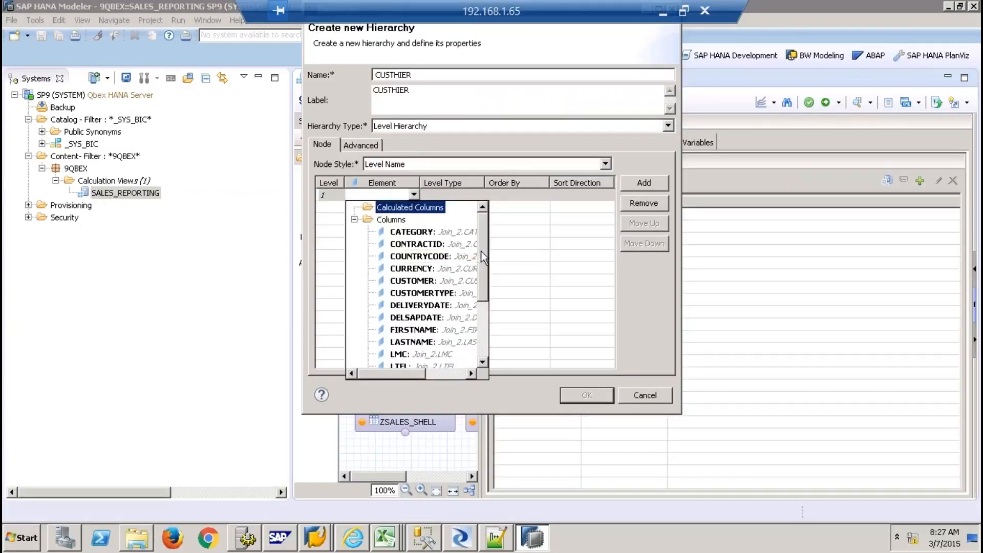
left_click_drag(485, 259, 483, 317)
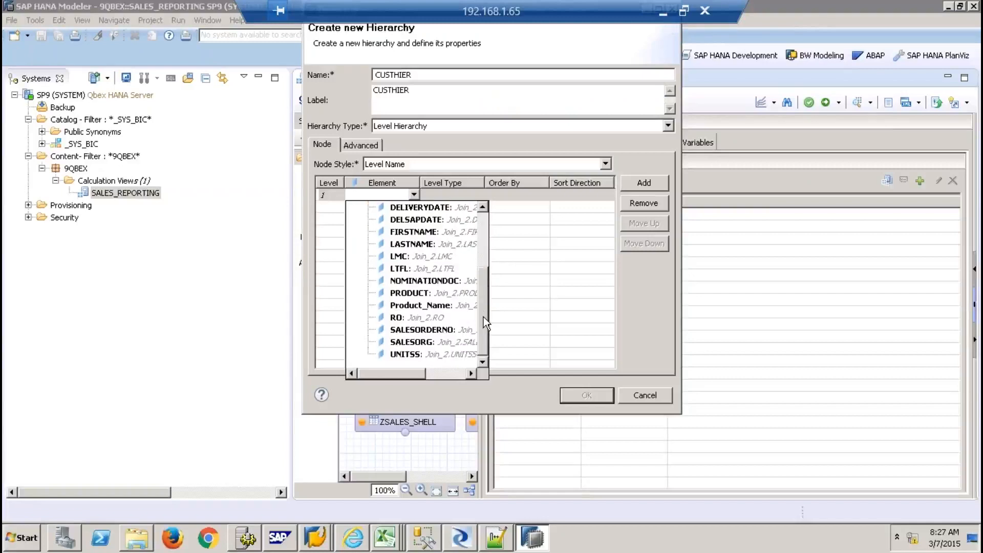
left_click(408, 342)
Add COUNTRYCODE and CUSTOMER as levels 2 and 3 and create CUSTHIER
left_click(397, 208)
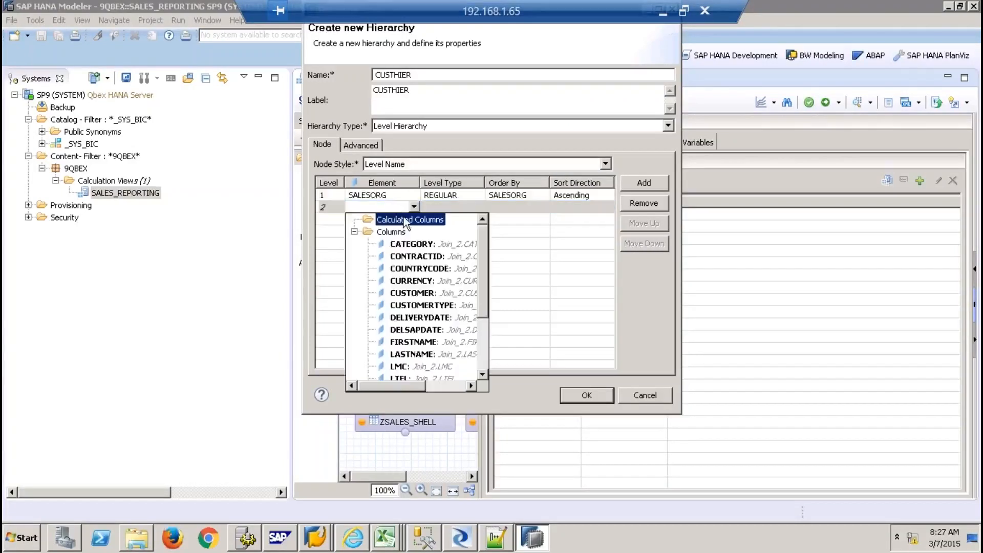
left_click(430, 268)
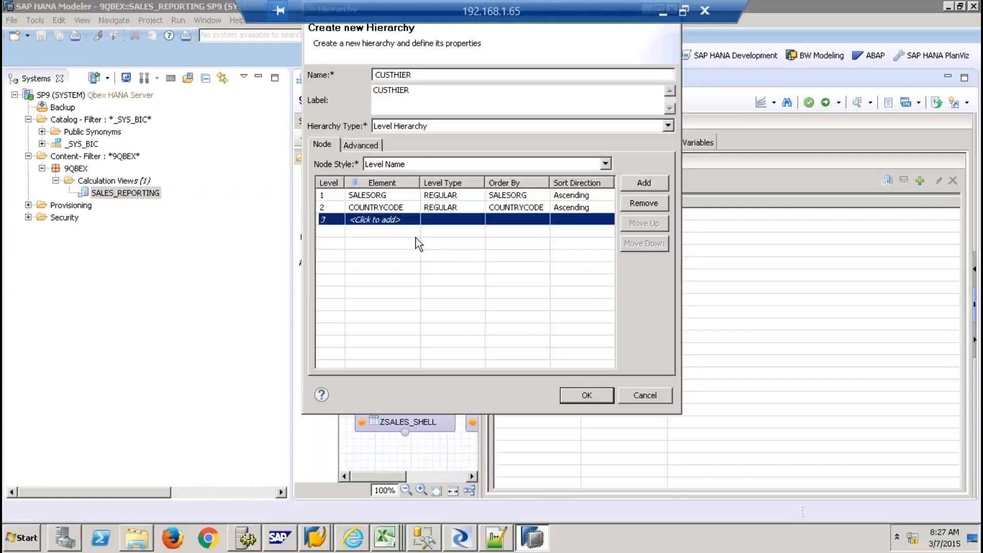
left_click(415, 220)
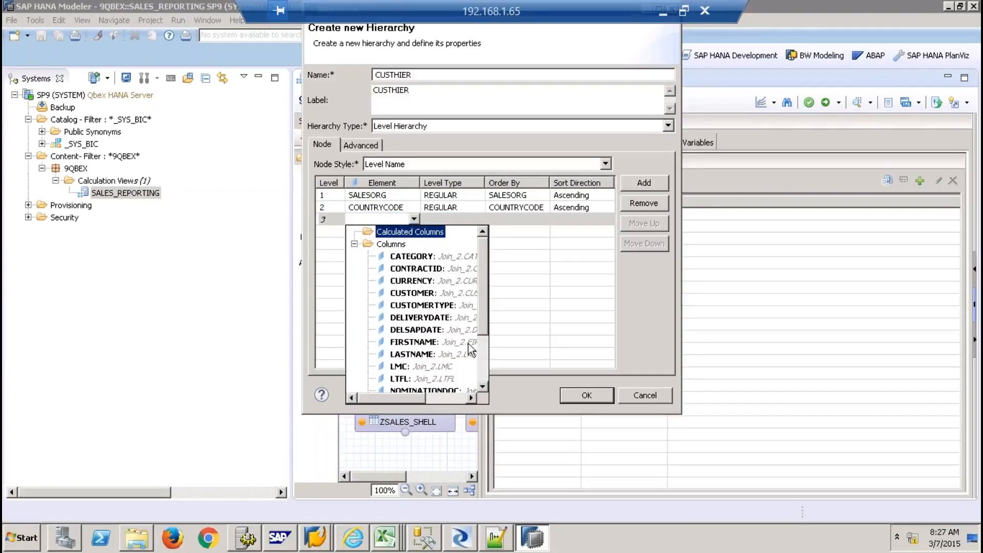
scroll(476, 354, "down", 2)
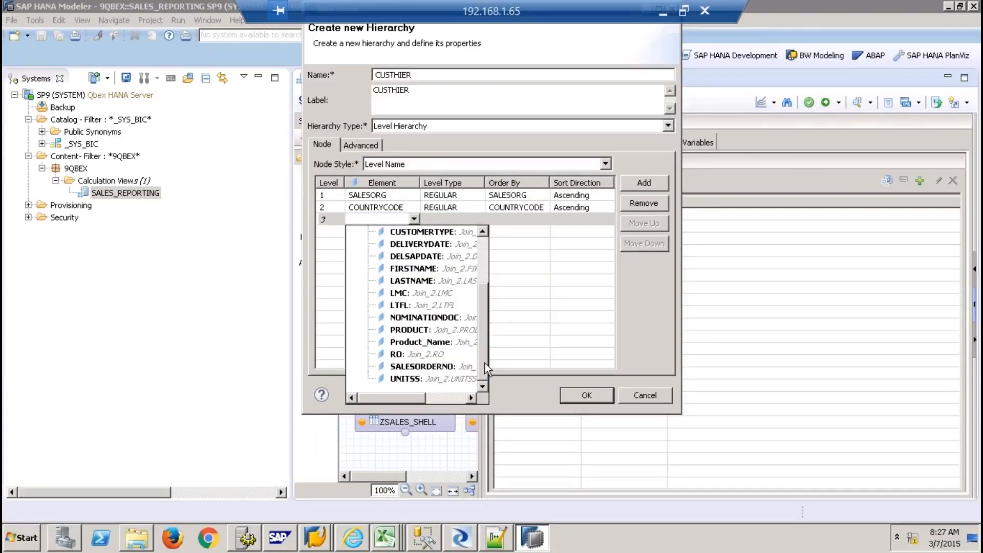
scroll(485, 349, "up", 1)
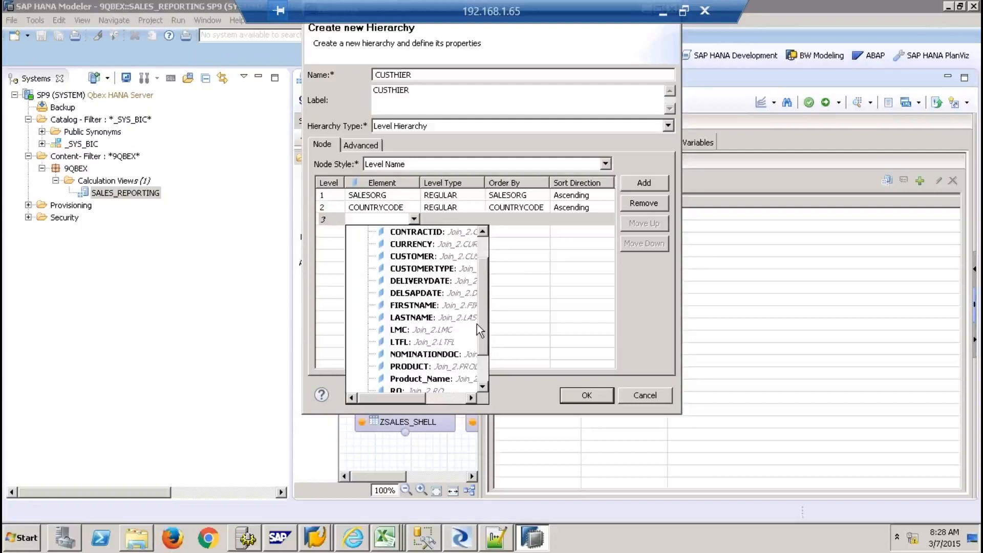
scroll(428, 262, "up", 1)
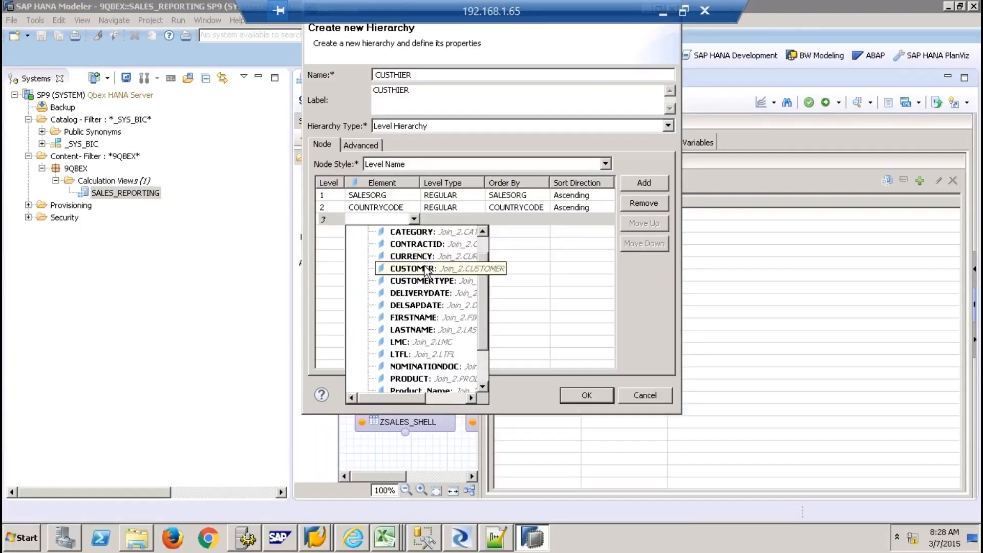
left_click(425, 268)
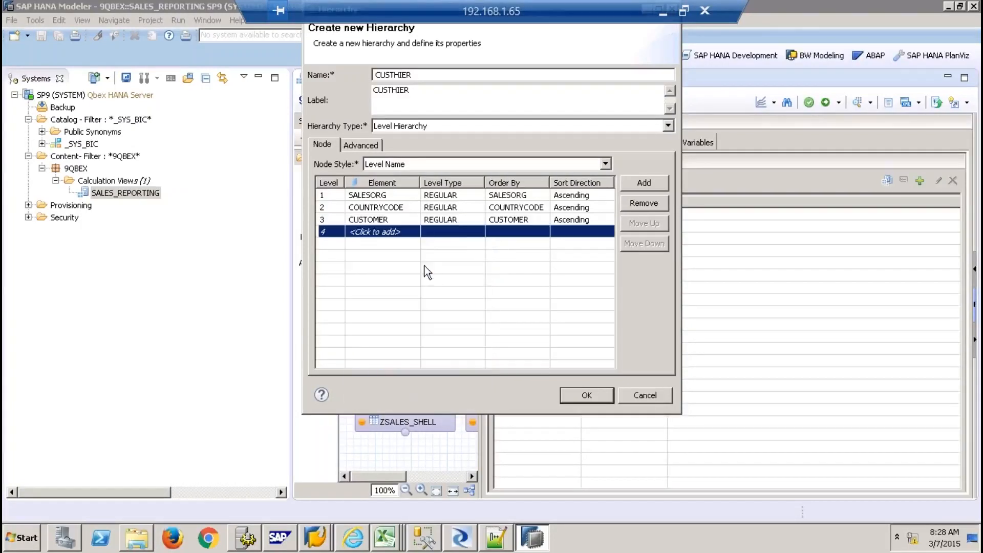
left_click(589, 396)
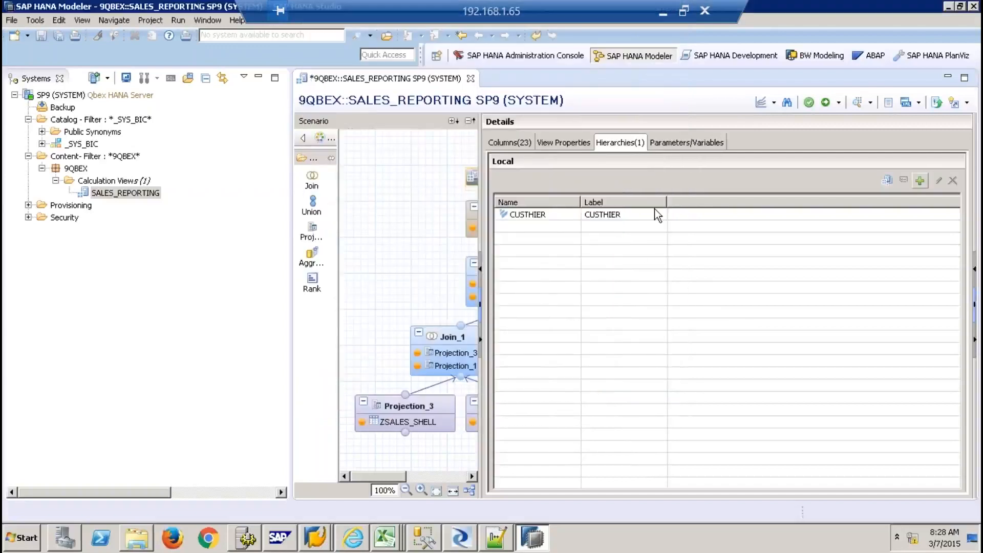
Save and activate the view, then return to its column list
left_click(825, 102)
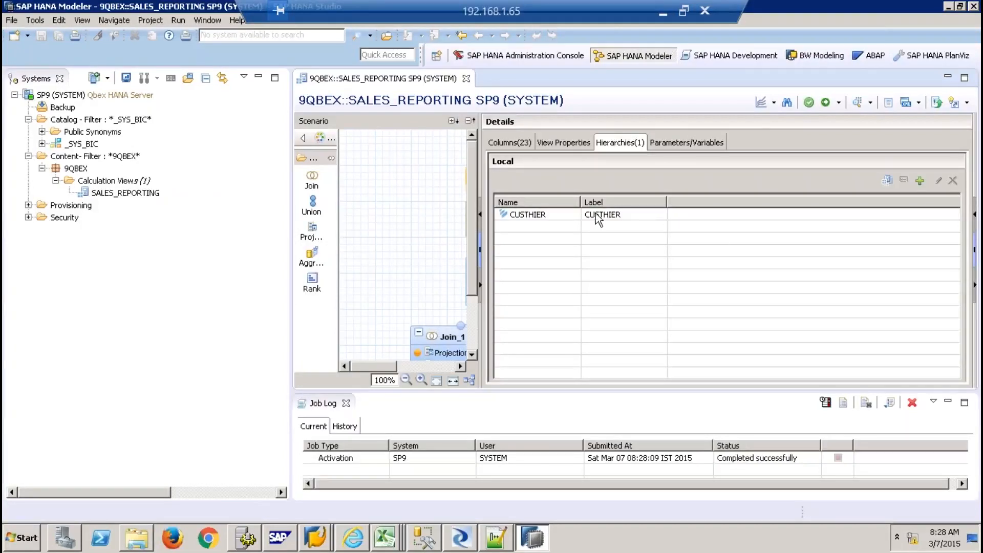
left_click(346, 403)
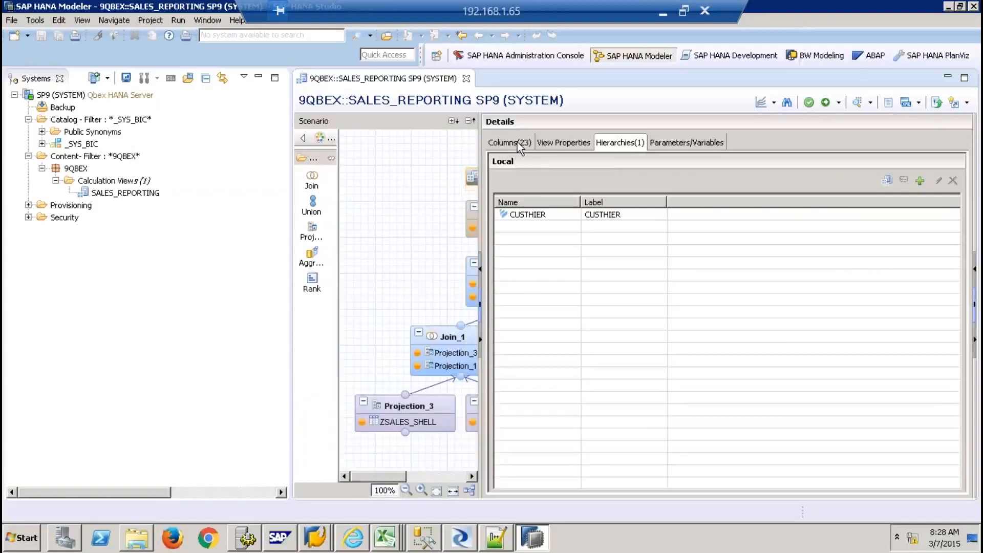
left_click(517, 143)
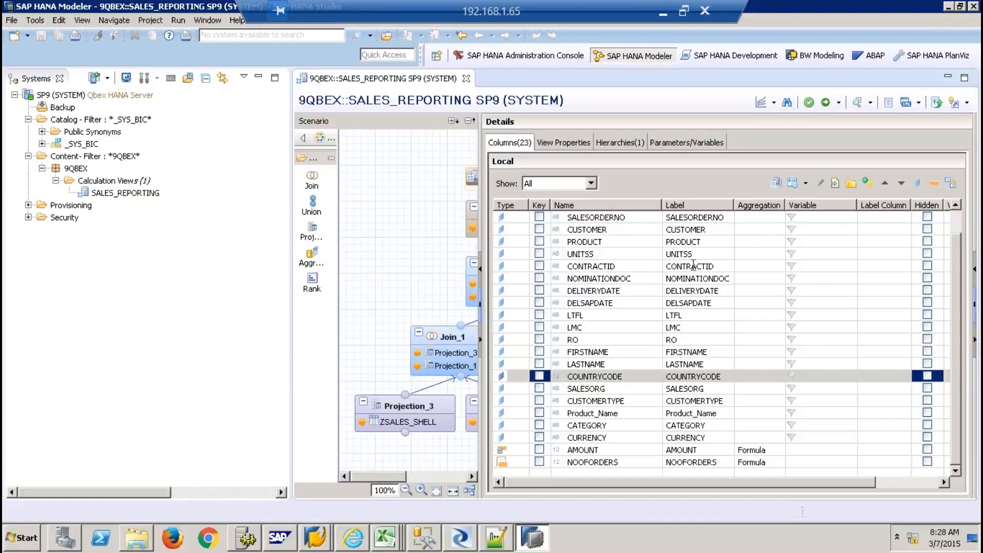
Set PRODUCT's label column to Product_Name
double_click(624, 244)
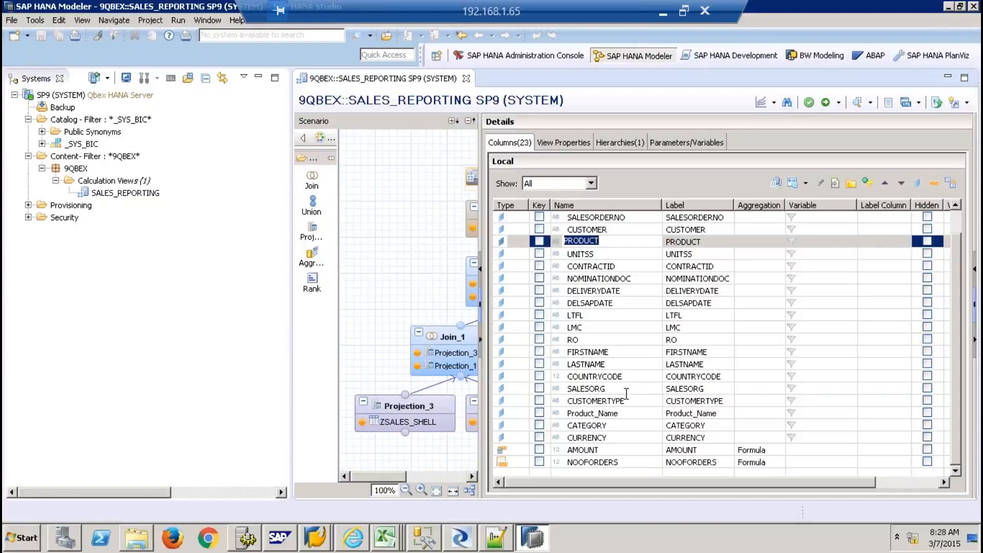
left_click(879, 238)
left_click(905, 241)
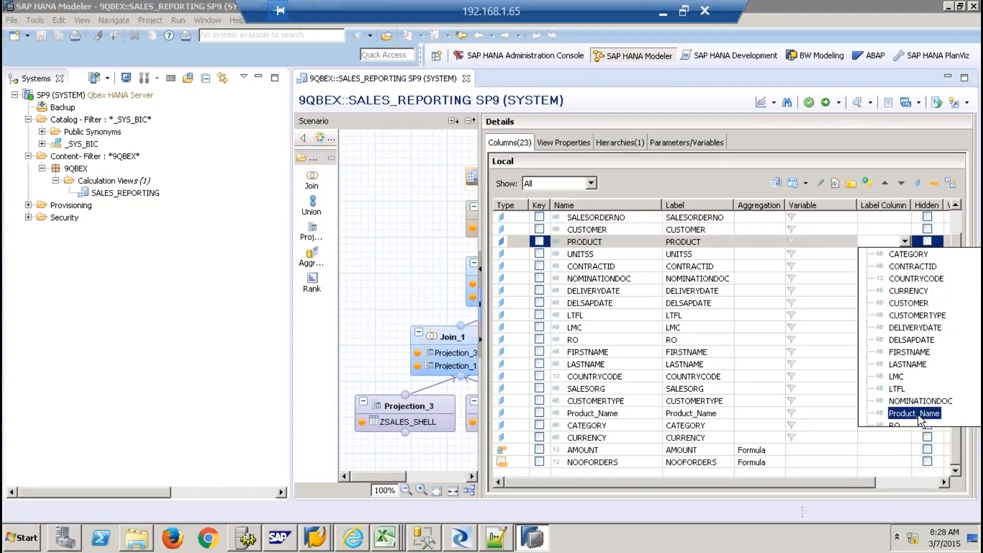
left_click(914, 414)
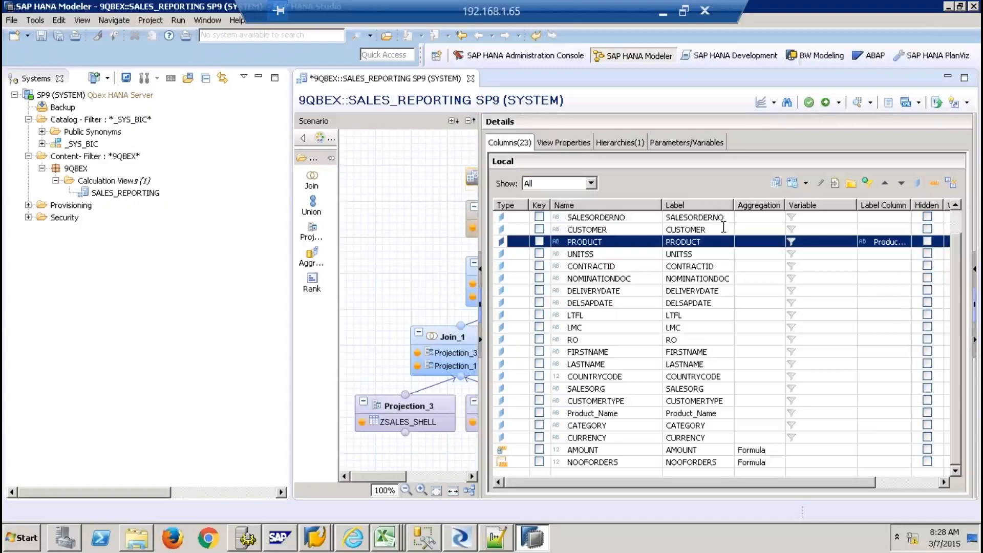
Set CUSTOMER's label column to LASTNAME, then save and activate the view
left_click(889, 231)
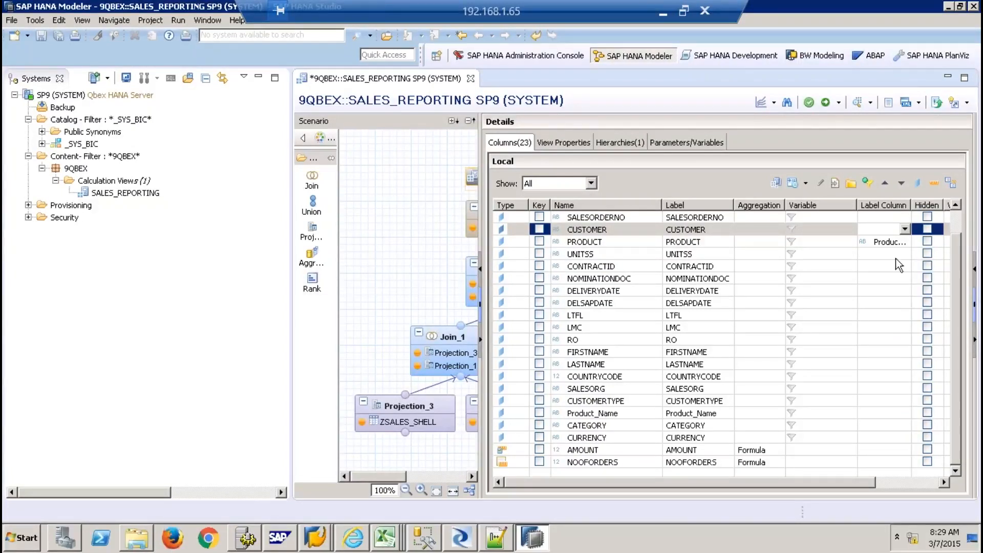
left_click(904, 230)
left_click(907, 229)
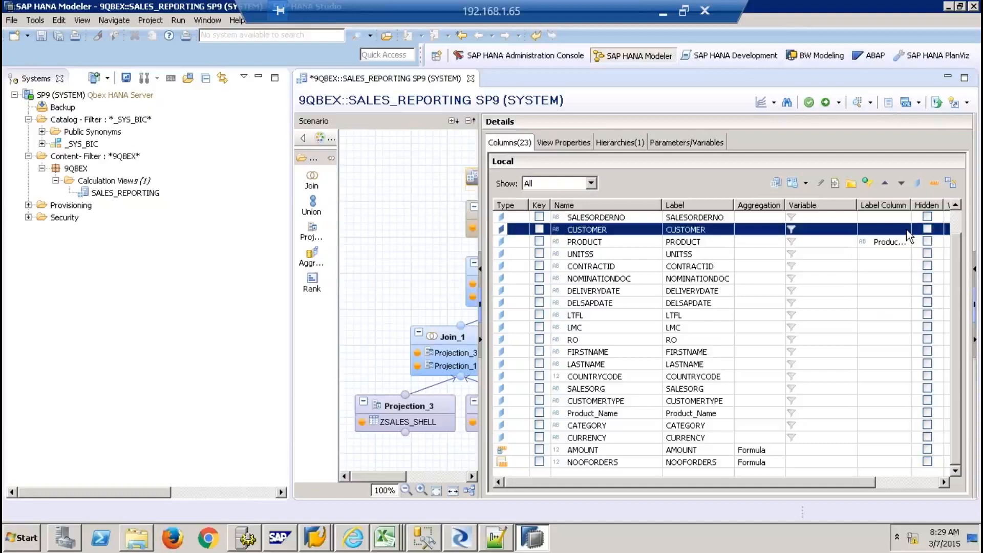
left_click(909, 234)
left_click(904, 229)
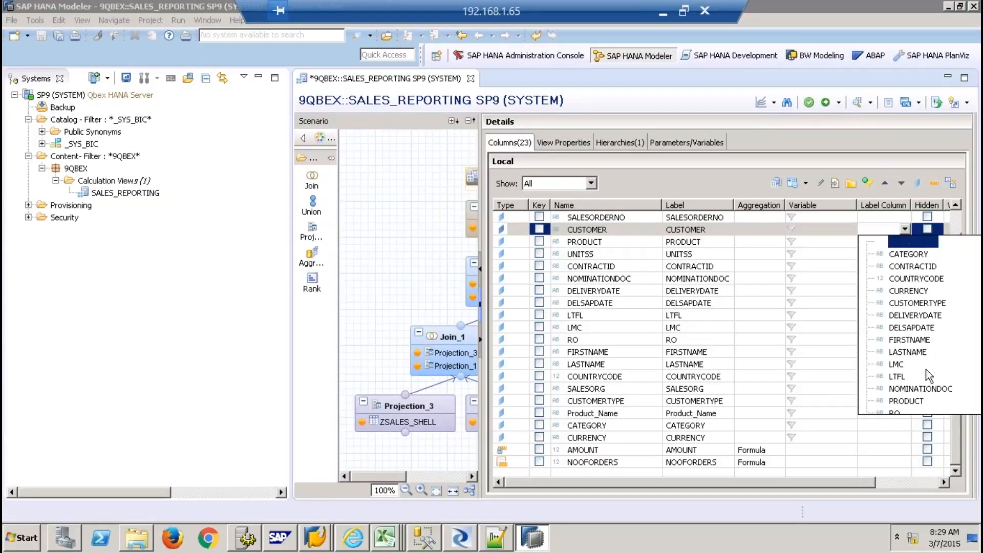
left_click(908, 348)
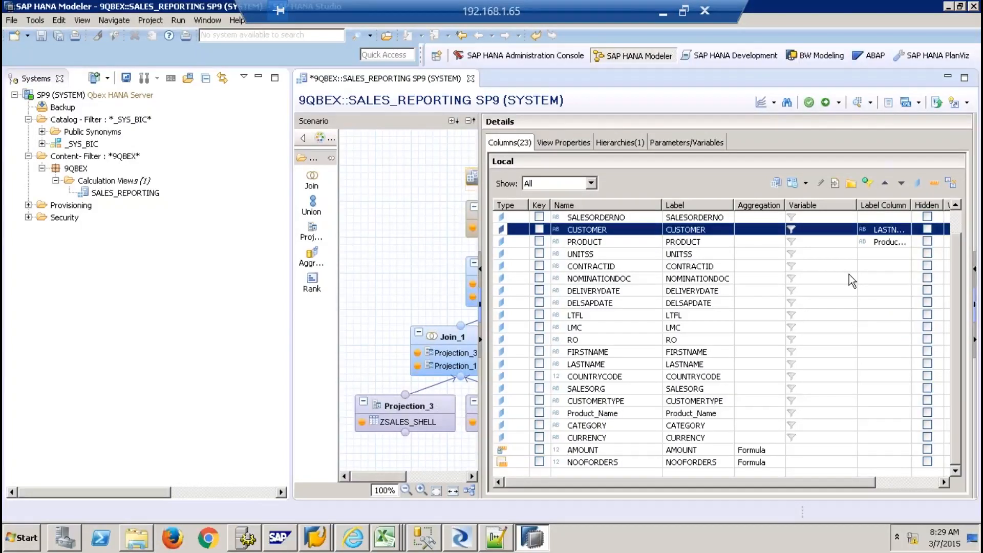
left_click(825, 102)
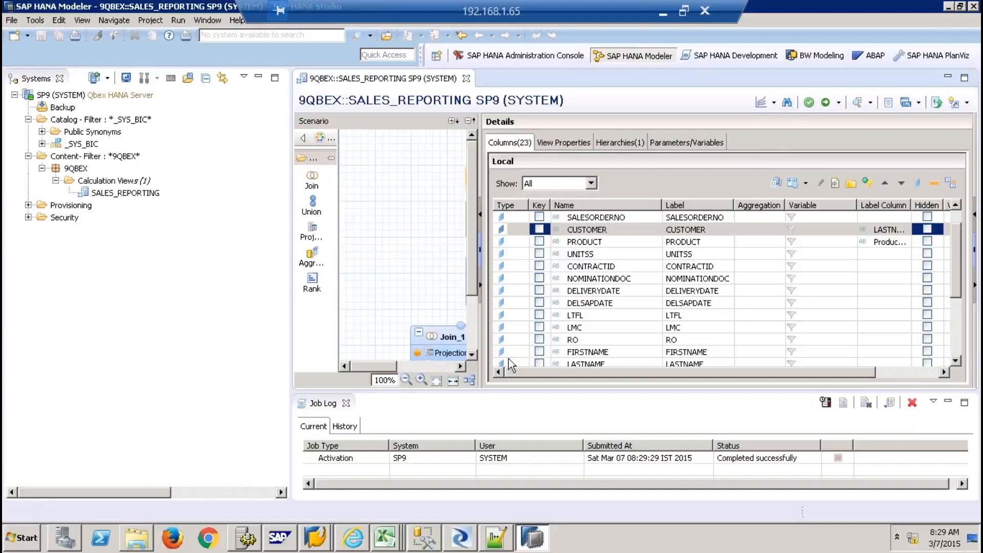
Bring the Book1 workbook to the front and start saving it
left_click(385, 538)
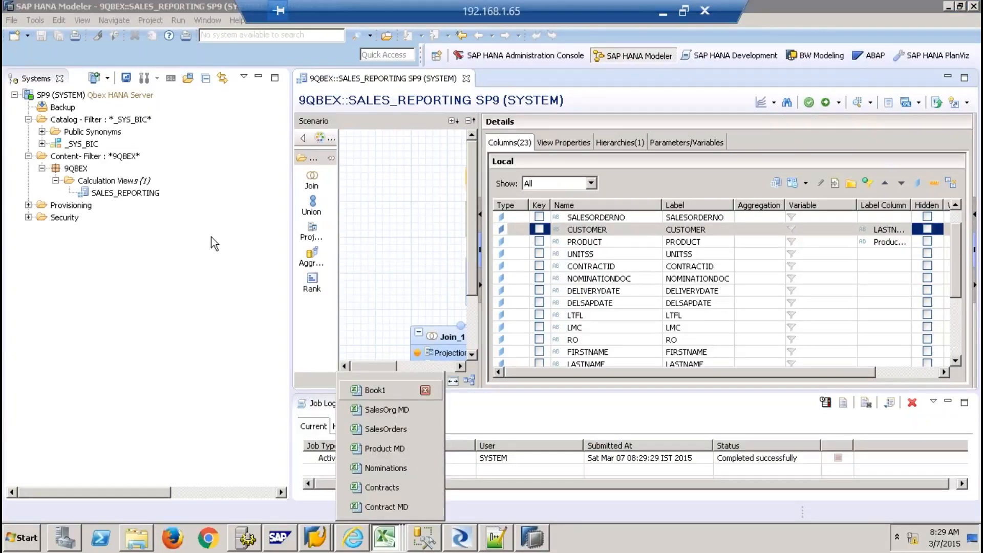
left_click(376, 392)
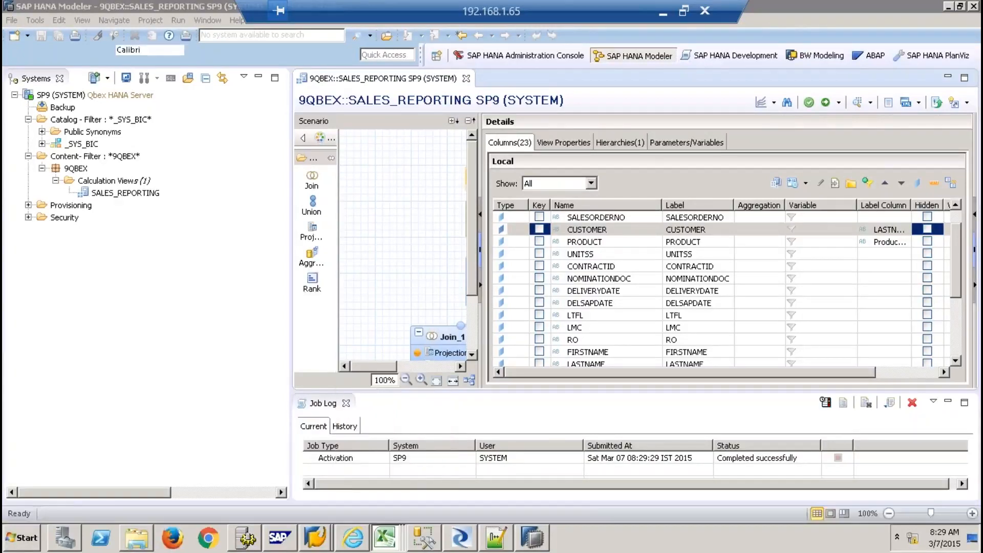
left_click(28, 9)
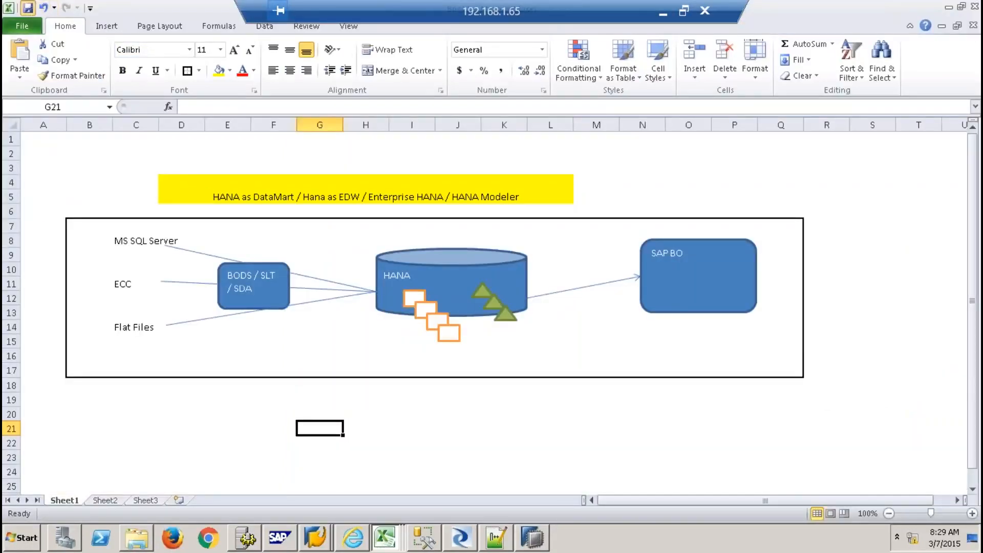
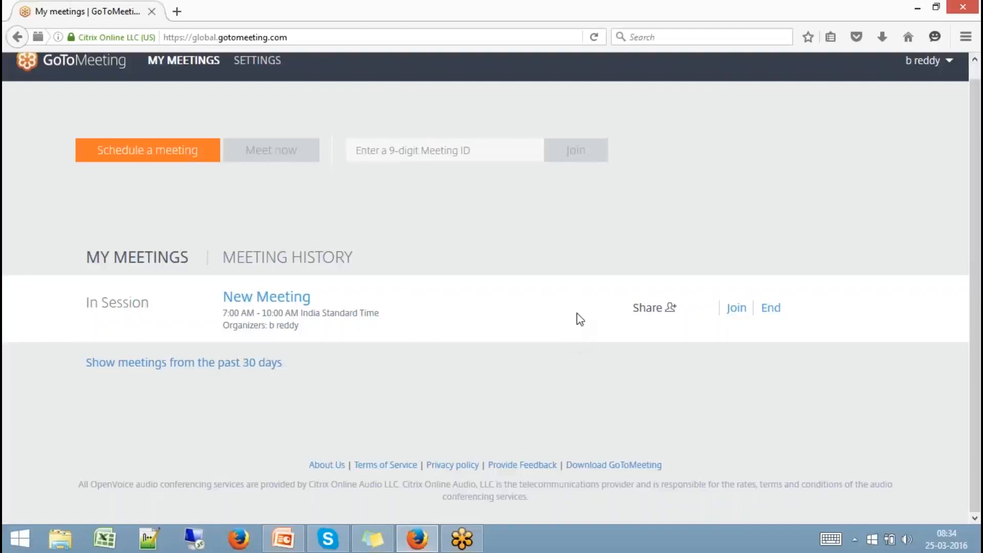
Connect via Remote Desktop to 192.168.1.65, sign in with the account password, and accept the certificate warning
left_click(194, 539)
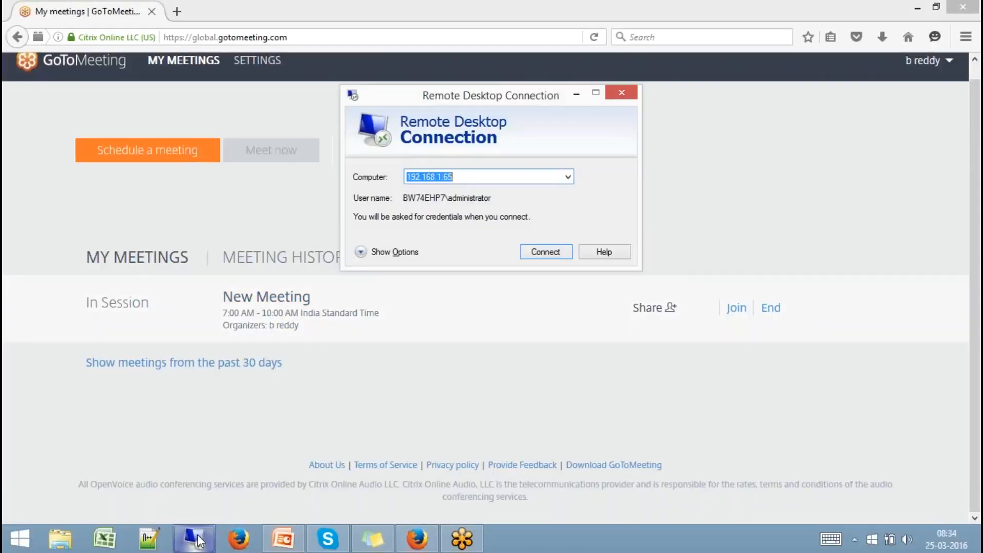
key("Return")
key("shift+Tab")
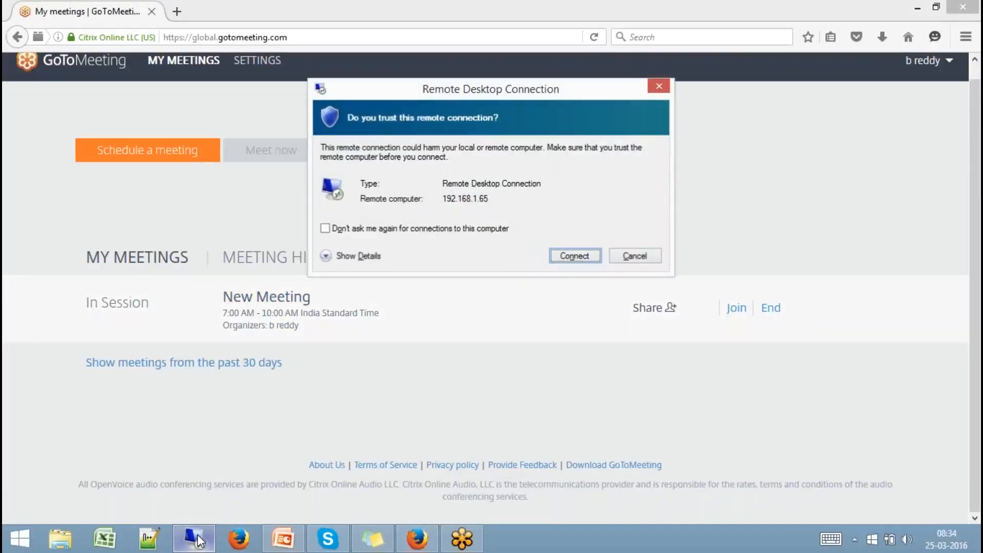
key("Return")
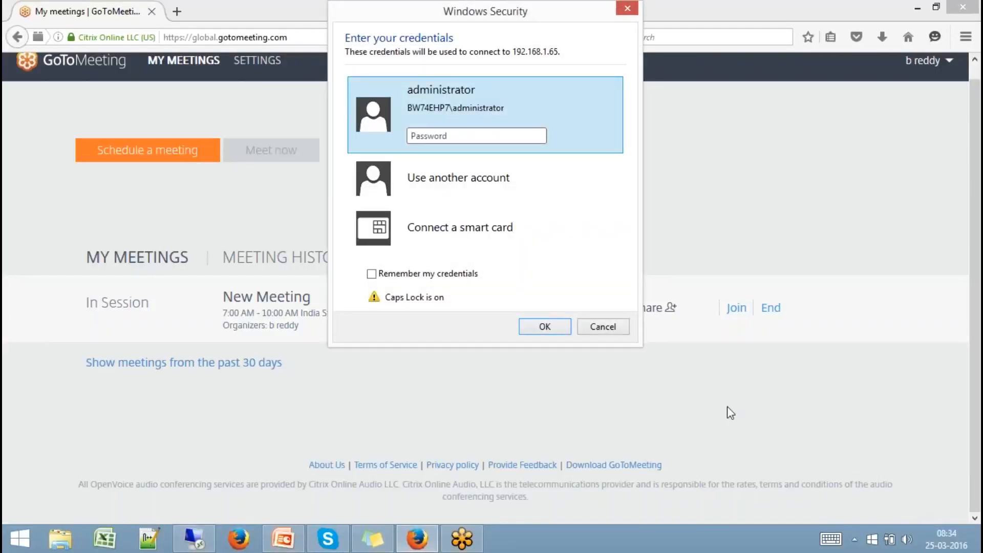
key("Caps_Lock")
type("*****")
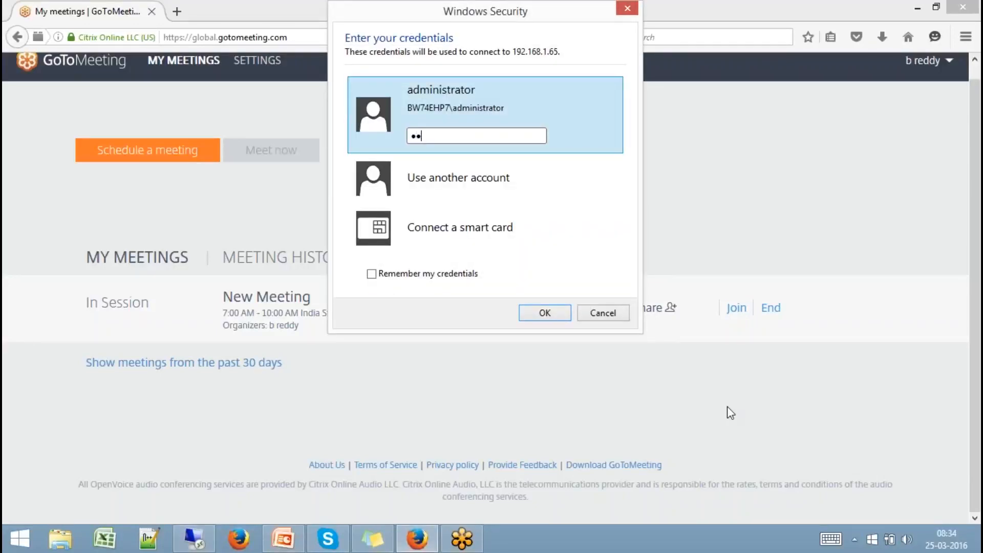
type("*****")
key("Return")
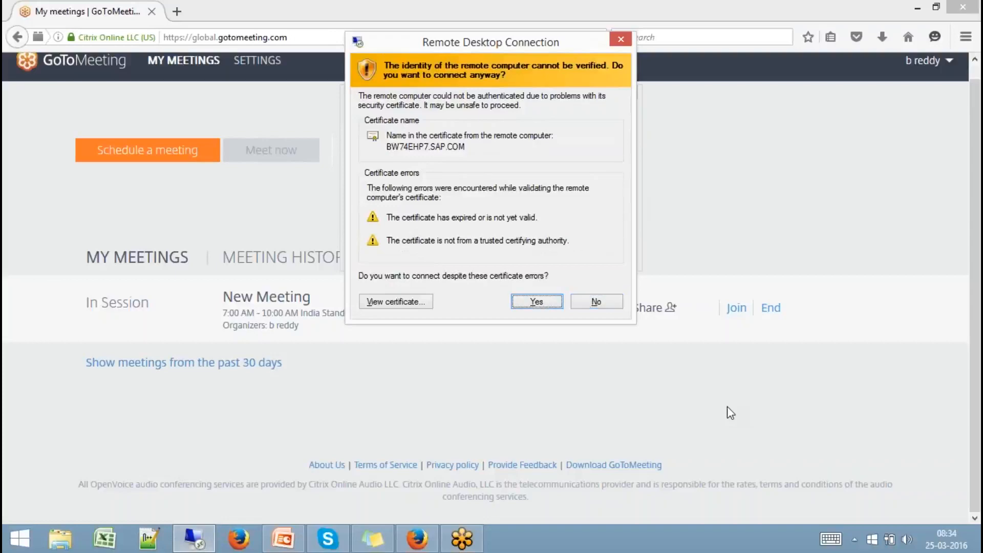
key("y")
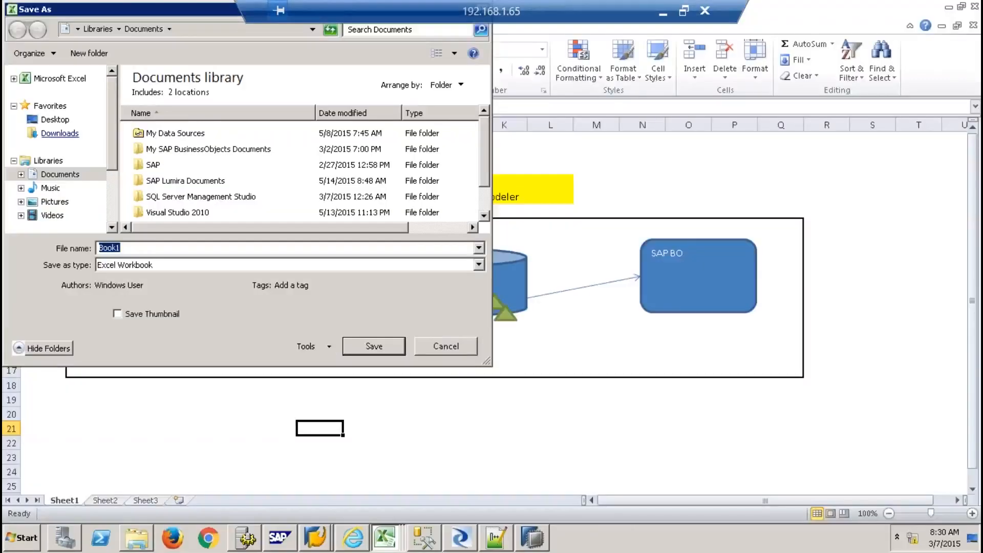
Save the diagram workbook as casestudy11 on the Desktop
left_click(49, 123)
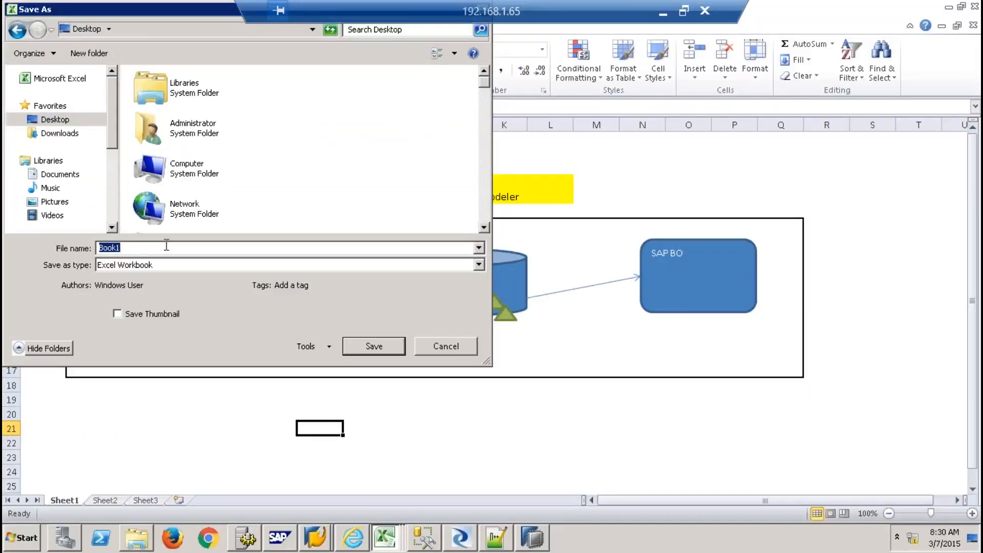
type("casestudy11")
left_click(394, 347)
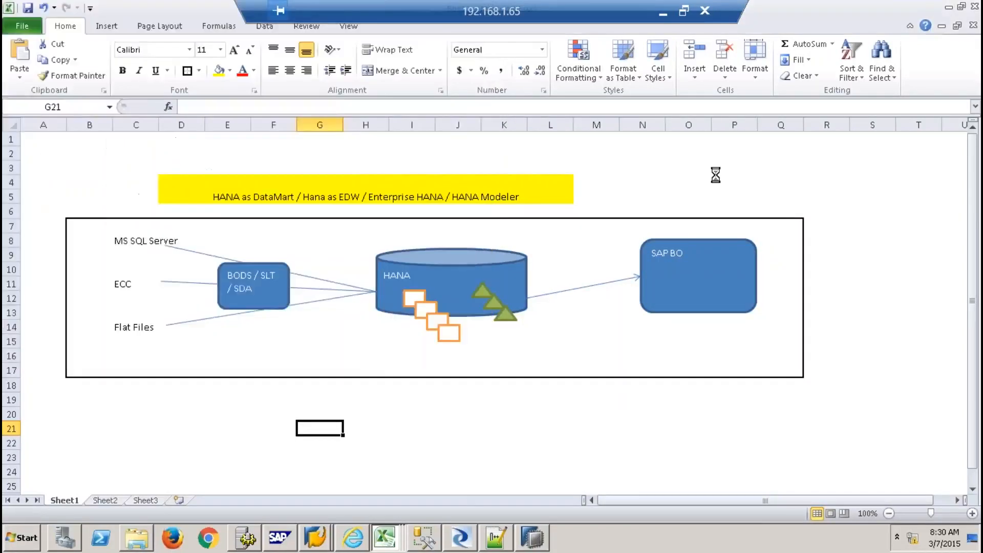
Close the five open Excel workbooks, cancelling the SAP HANA Studio exit prompt
left_click(974, 7)
left_click(975, 7)
left_click(974, 7)
left_click(974, 7)
left_click(974, 7)
left_click(974, 7)
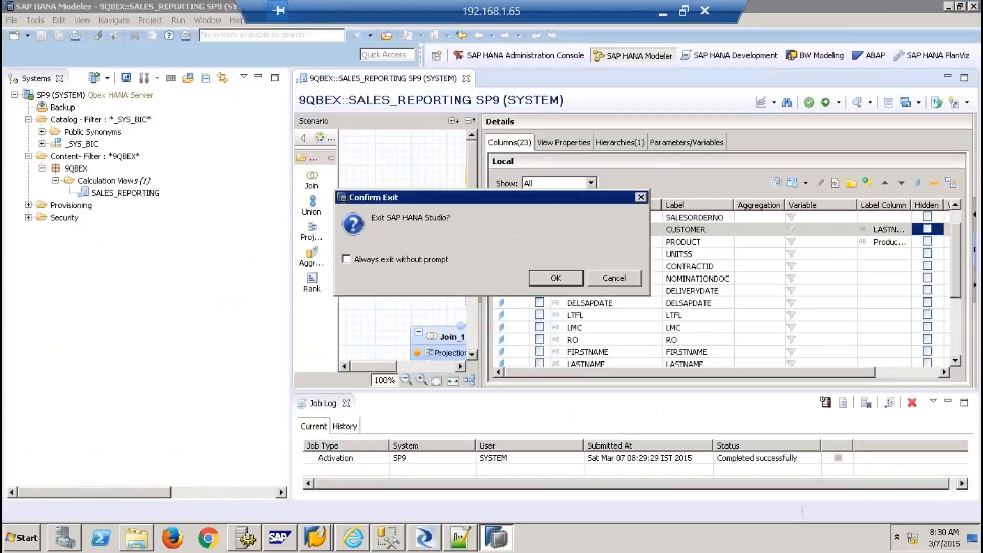
left_click(637, 276)
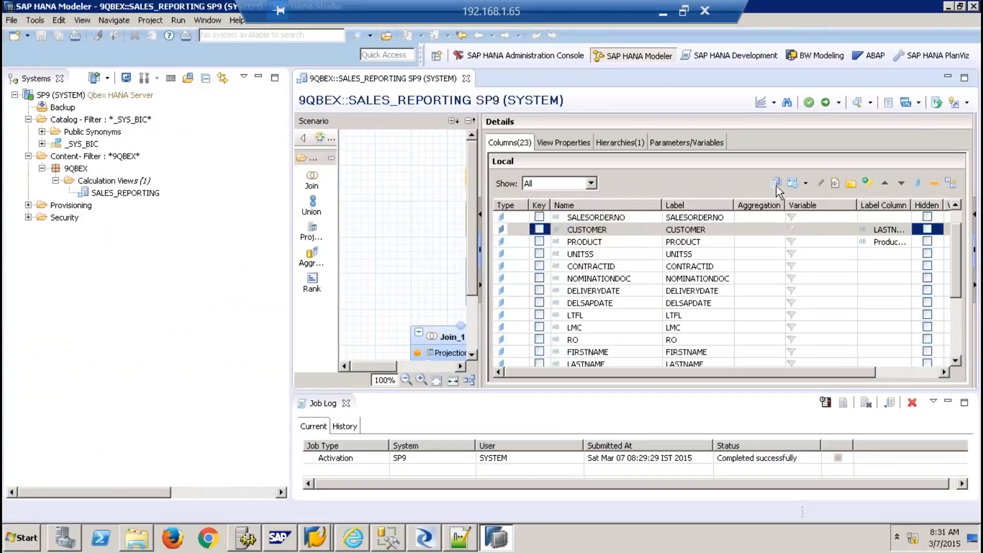
Minimize the remaining SAP, Notepad++, Explorer and SQL Server windows, closing the HANA dashboard and properties dialog
left_click(948, 6)
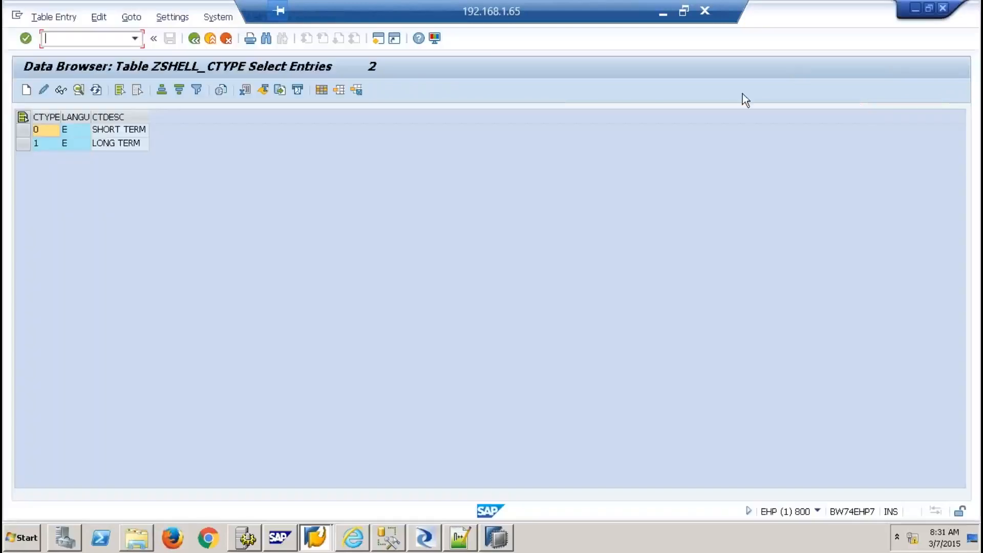
left_click(914, 7)
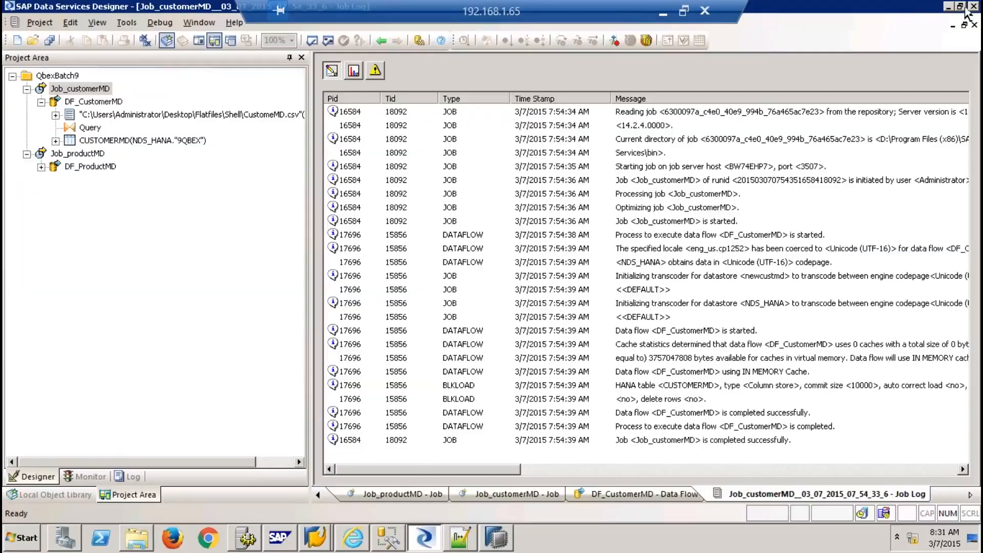
left_click(946, 7)
left_click(947, 7)
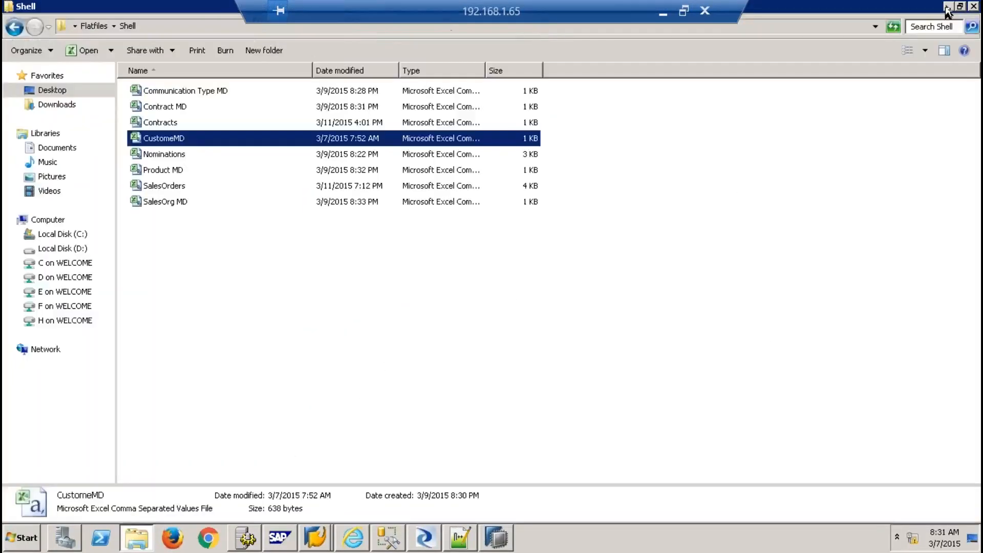
left_click(946, 7)
left_click(947, 8)
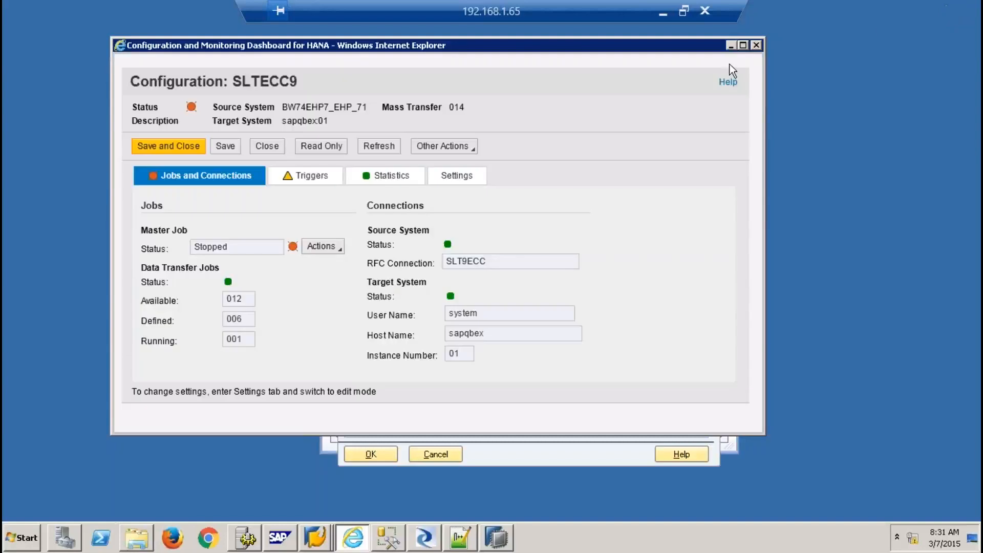
left_click(758, 46)
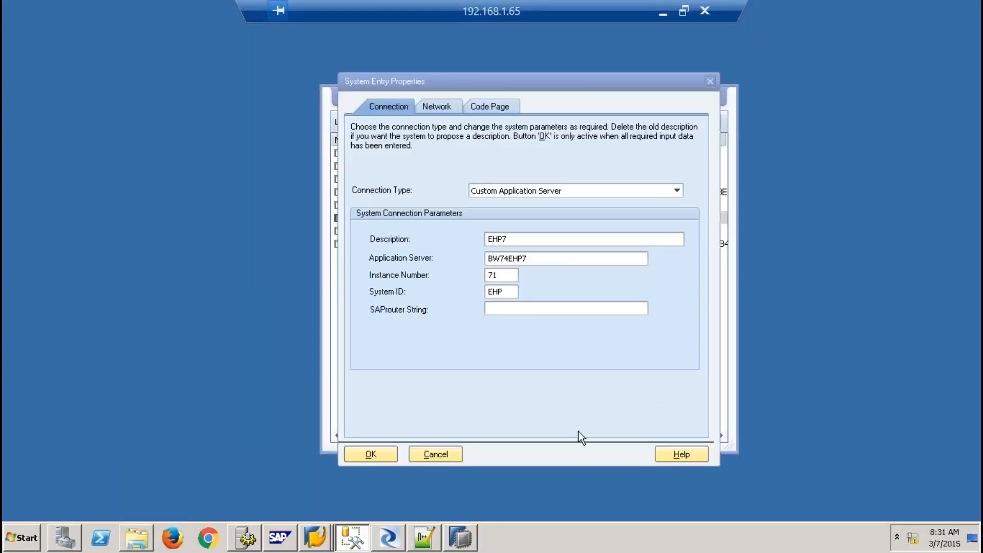
left_click(435, 453)
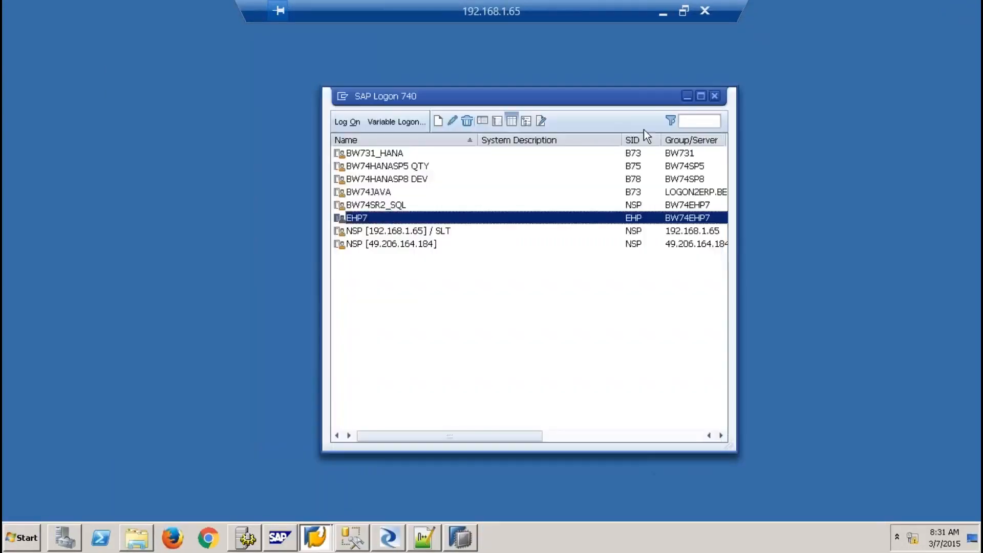
left_click(686, 97)
left_click(22, 540)
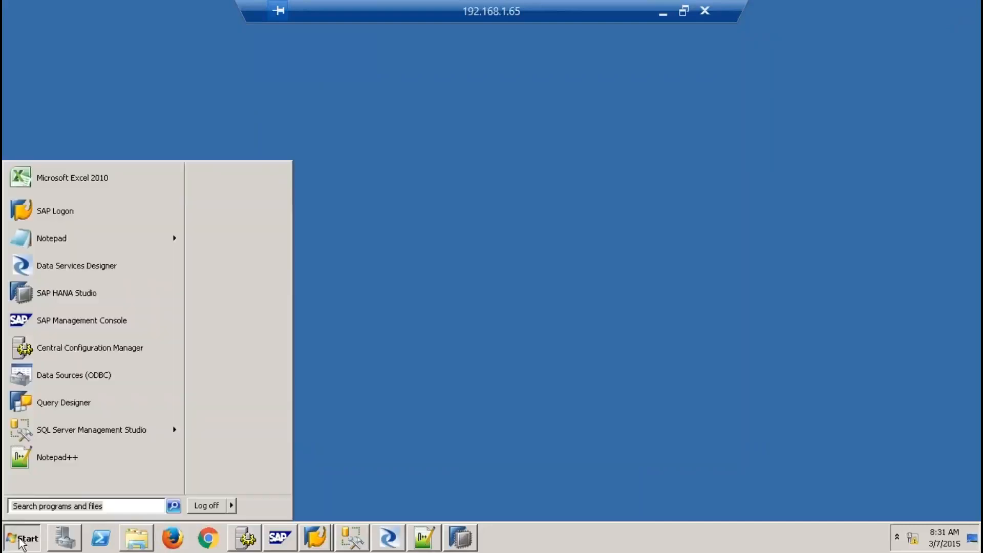
Launch Analysis for Microsoft Excel from the SAP BusinessObjects Analysis program folder
left_click(72, 485)
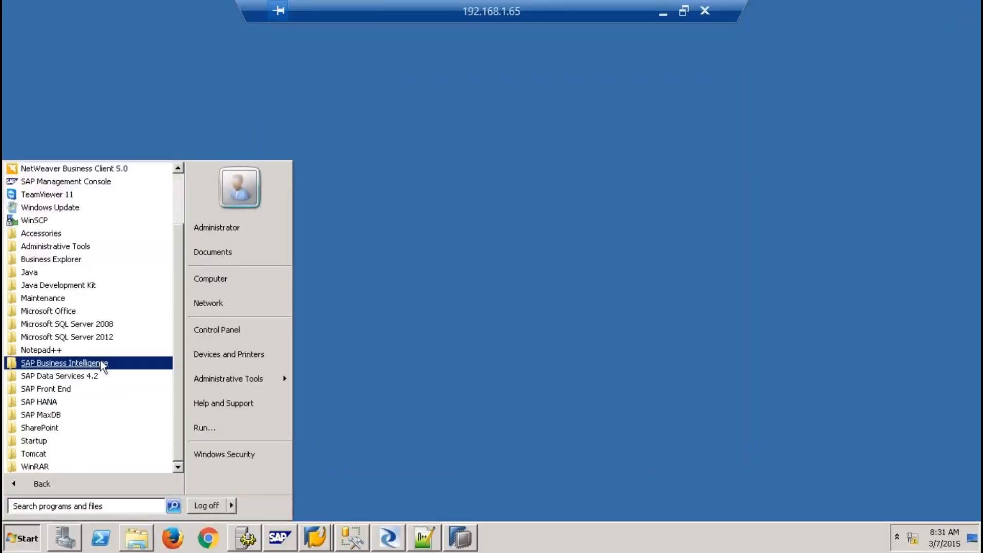
left_click(100, 362)
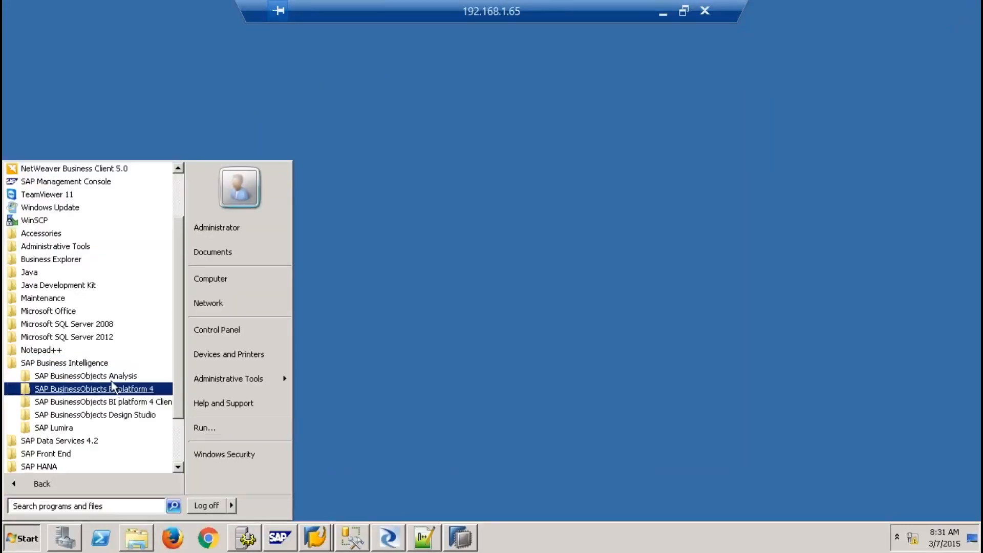
left_click(110, 376)
left_click_drag(177, 359, 183, 441)
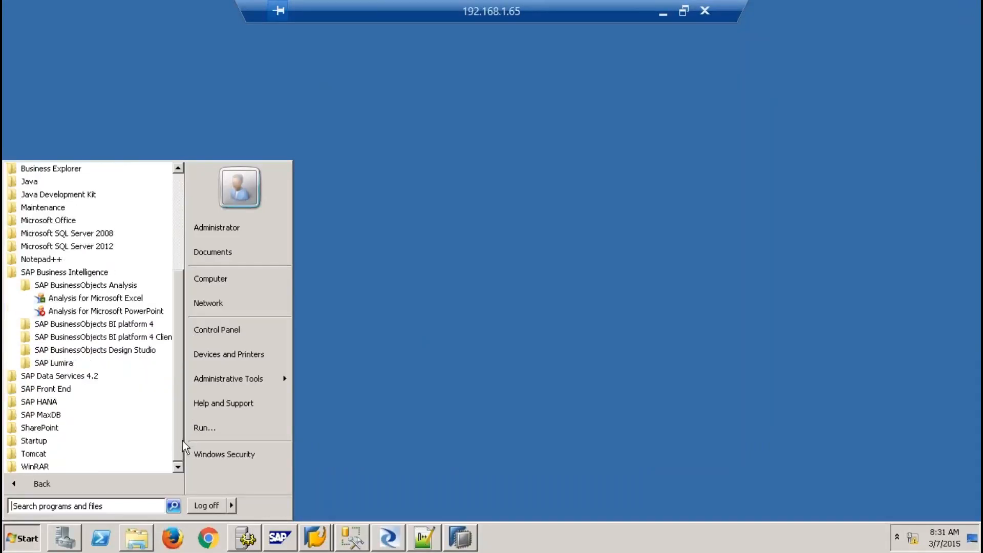
left_click(110, 301)
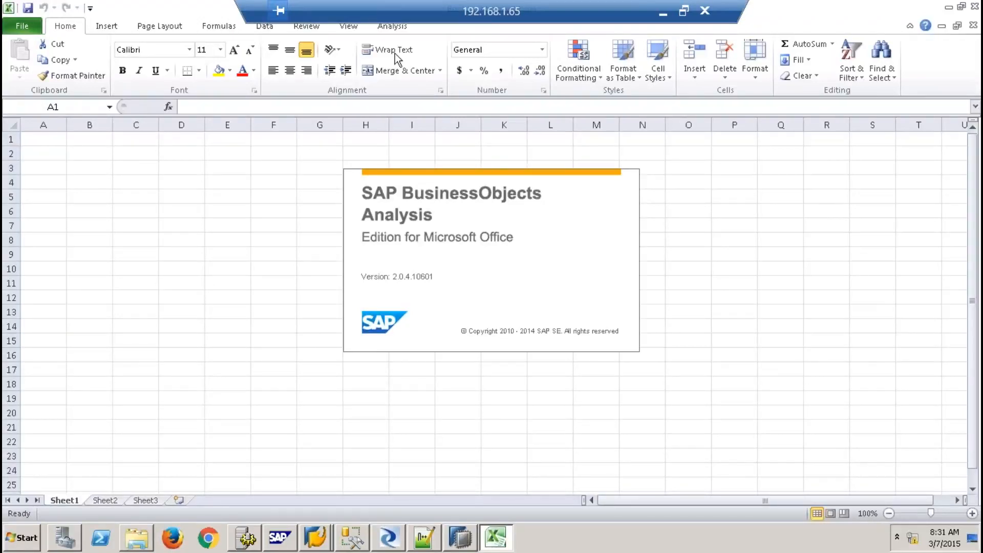
Open Insert Data Source > Select Data Source, skipping the BI platform logon
left_click(393, 27)
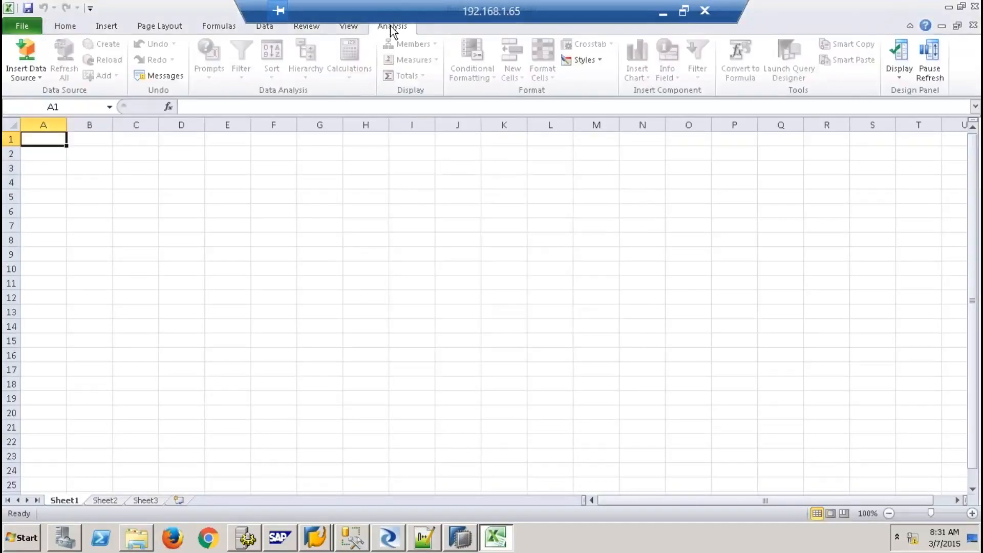
left_click(33, 79)
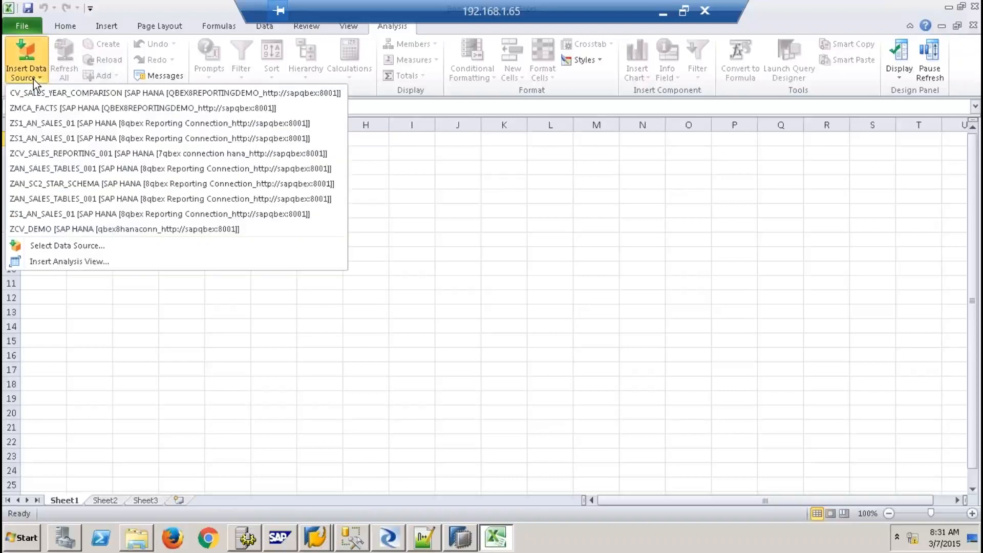
left_click(58, 247)
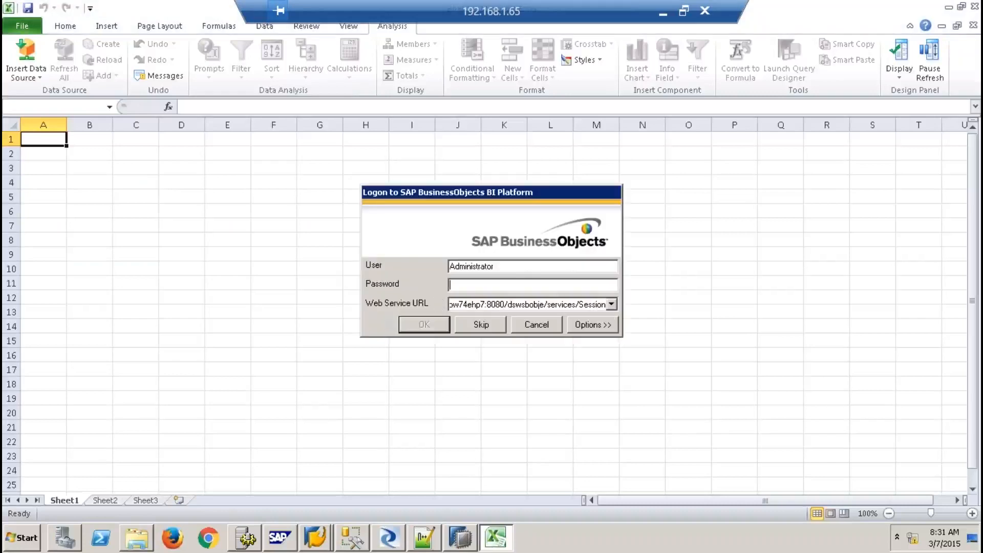
left_click(484, 327)
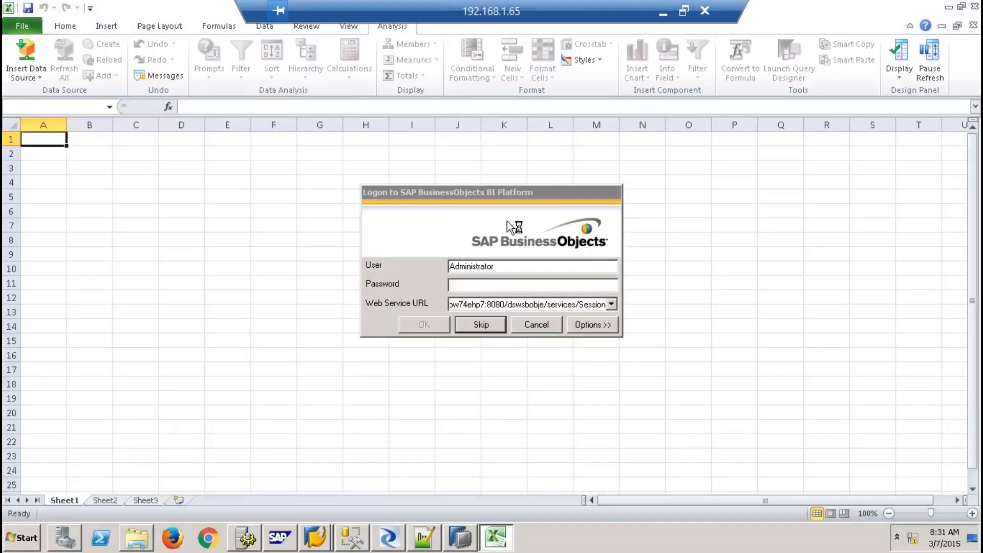
right_click(456, 255)
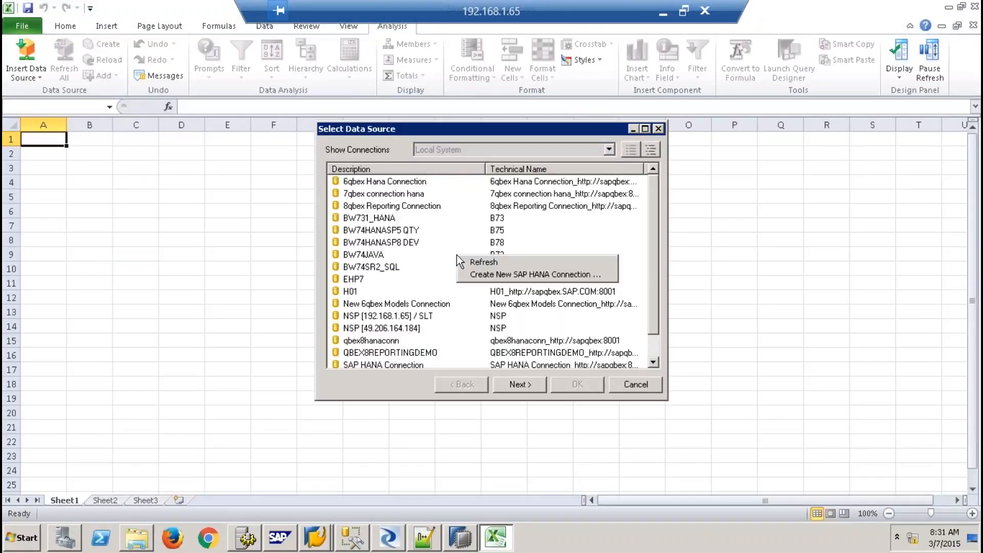
Create the SAP HANA connection 'batch 9 hana connection' to host sapqbex, port 8001
left_click(503, 277)
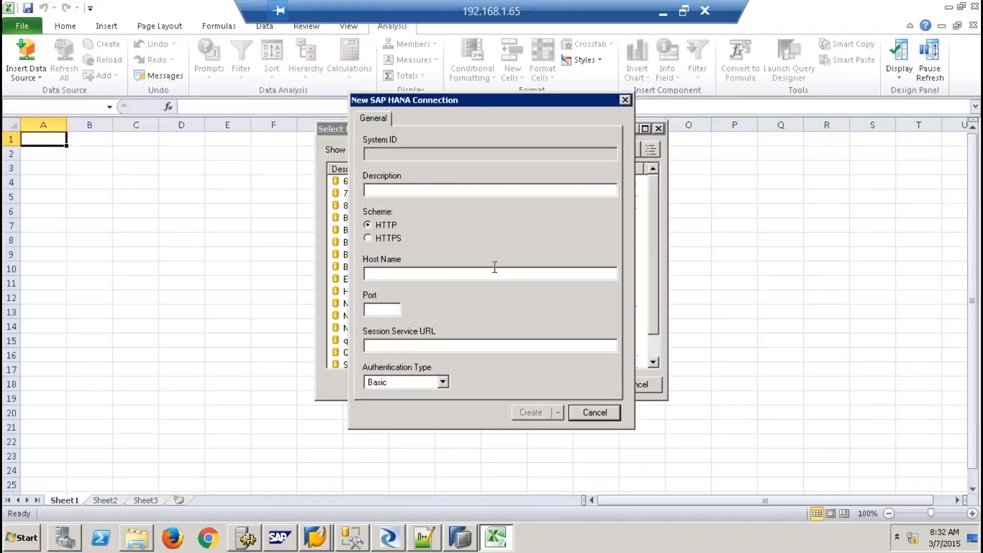
left_click(427, 188)
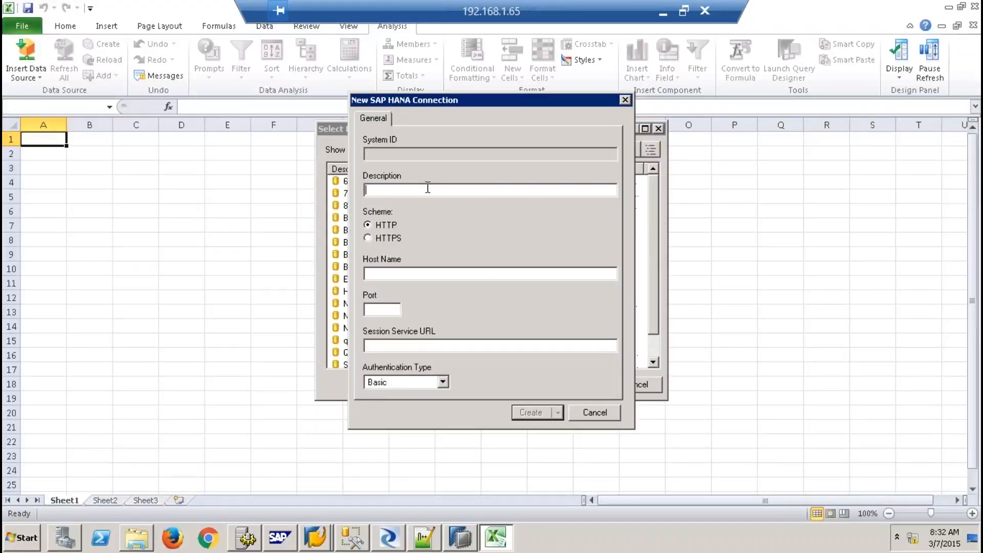
type("batch 9 hana connection")
left_click(389, 271)
type("sapqbex")
key("Tab")
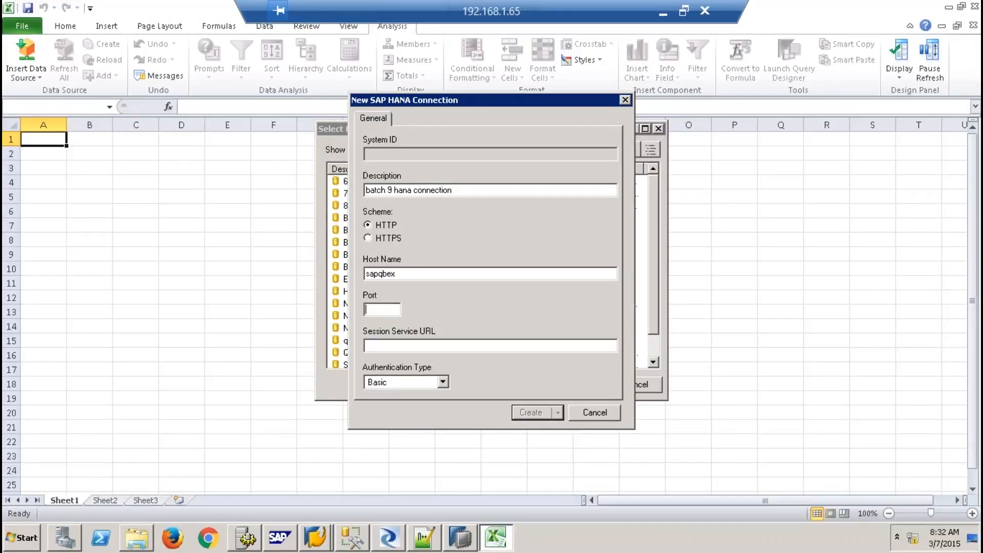
type("8001")
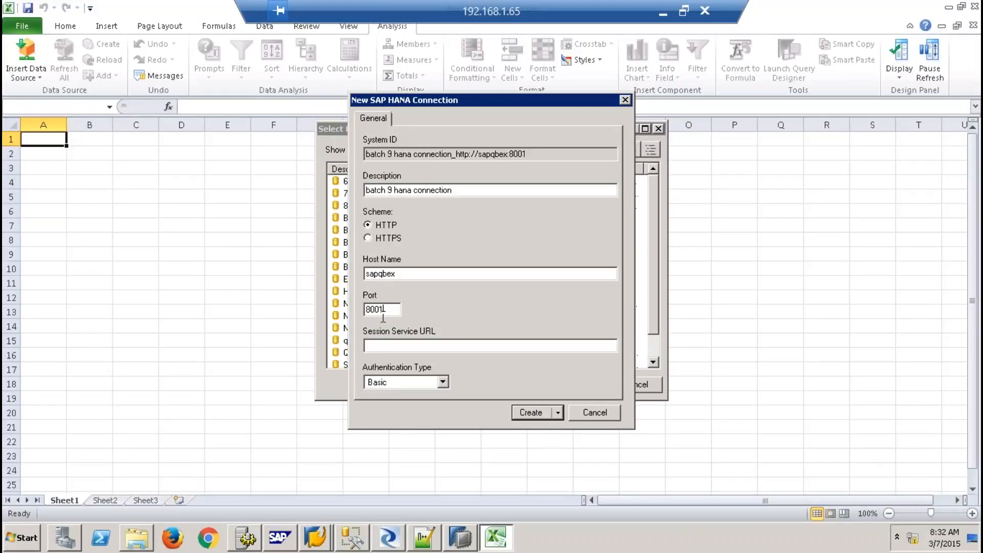
left_click(527, 412)
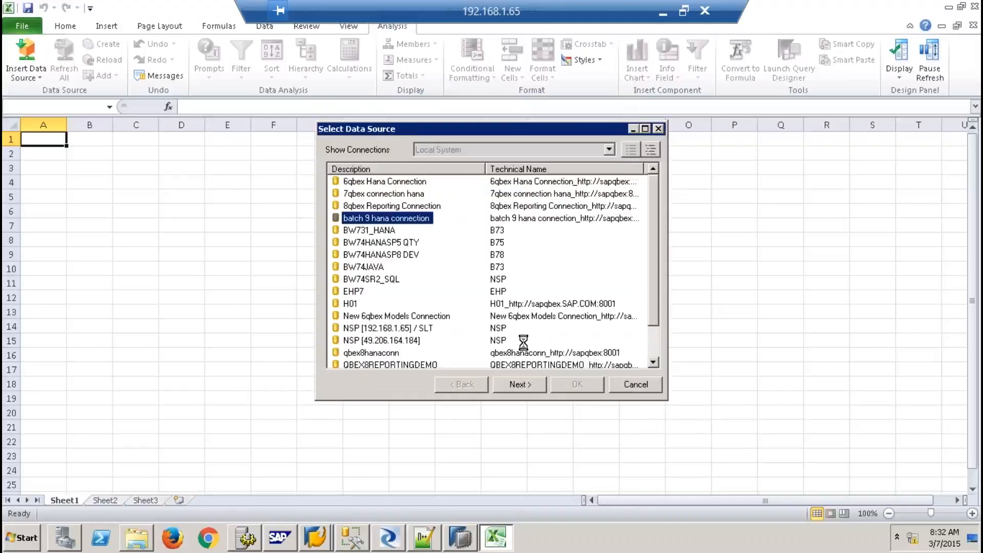
Log on to the new connection with the system user and its password
left_click(515, 386)
type("system")
key("Tab")
type("**********")
key("Return")
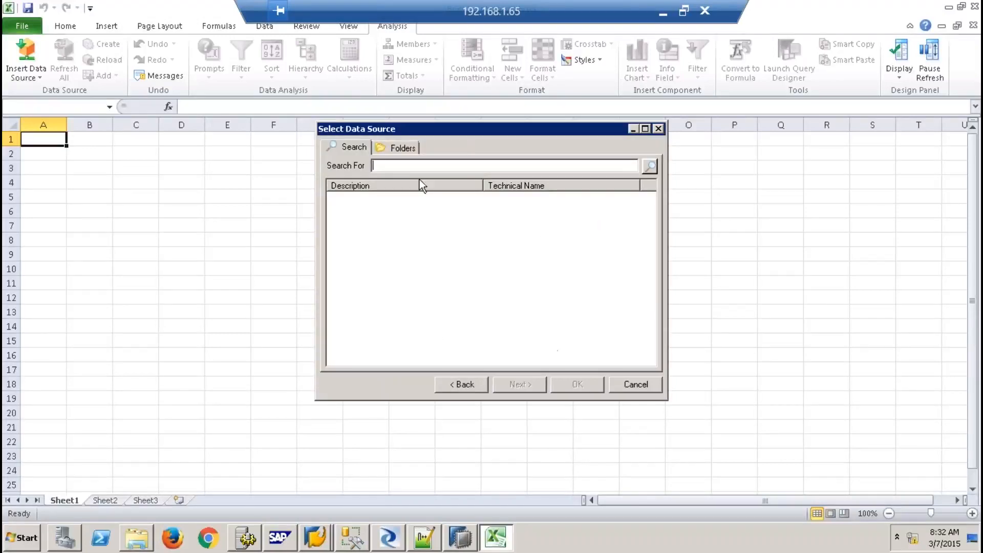
Insert the SALES_REPORTING view from the 9QBEX folder into the sheet
left_click(401, 150)
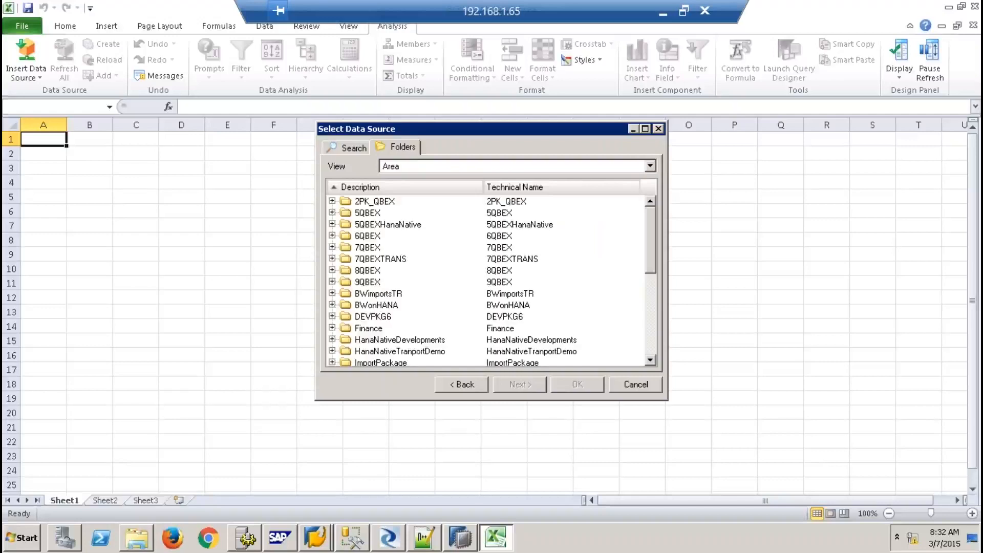
left_click(367, 281)
double_click(367, 282)
left_click(394, 294)
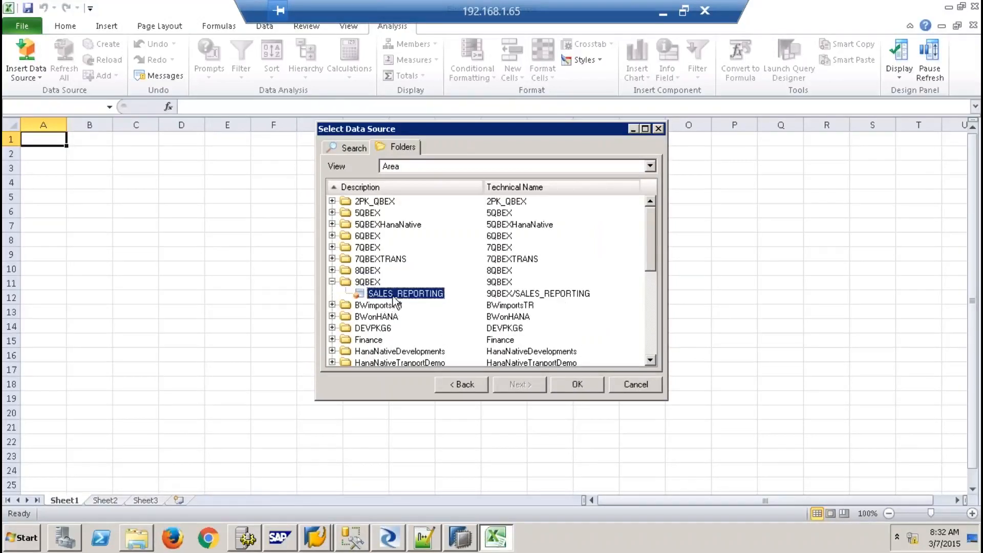
left_click(577, 384)
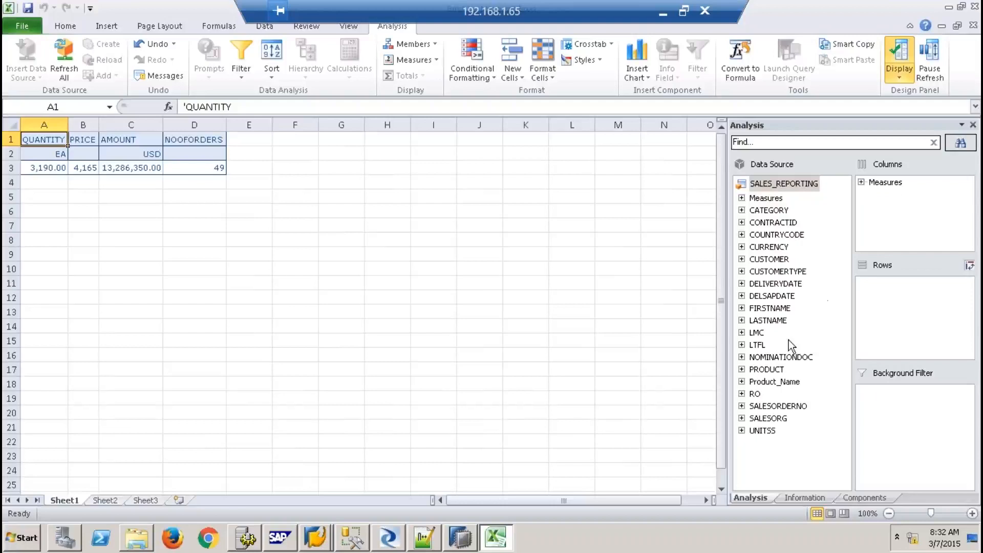
Add the PRODUCT and SALESORDERNO dimensions to the crosstab rows
left_click(768, 382)
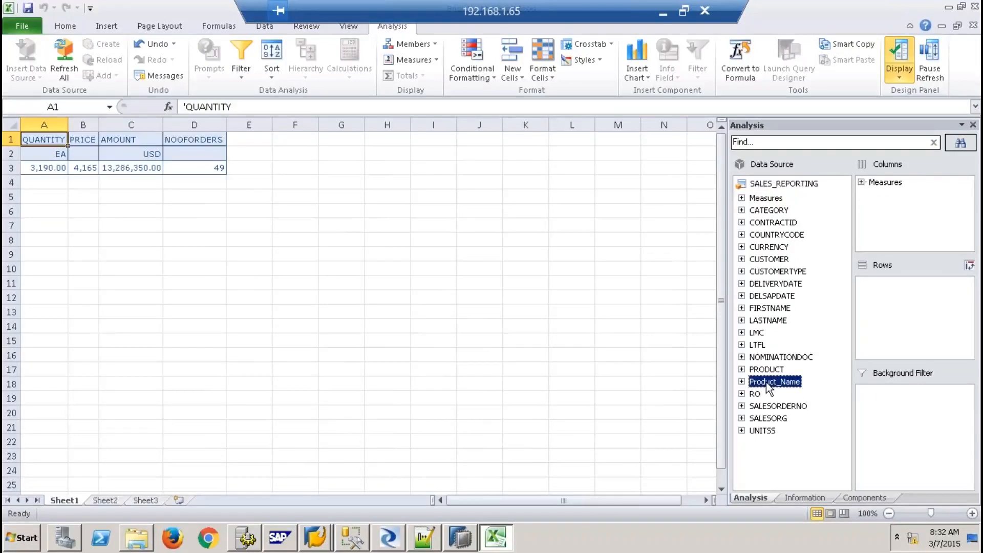
left_click(773, 369)
left_click_drag(773, 369, 871, 315)
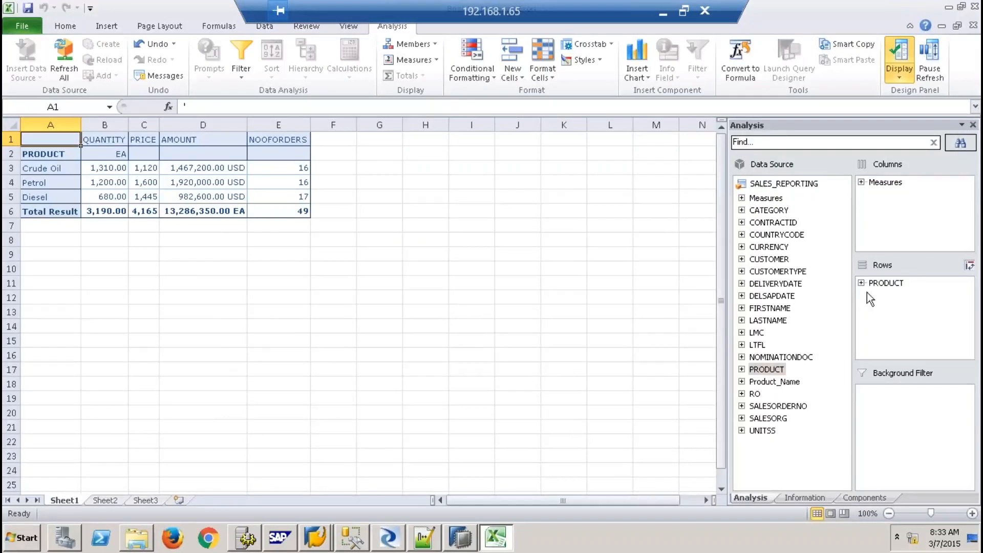
left_click(796, 407)
left_click_drag(779, 406, 887, 282)
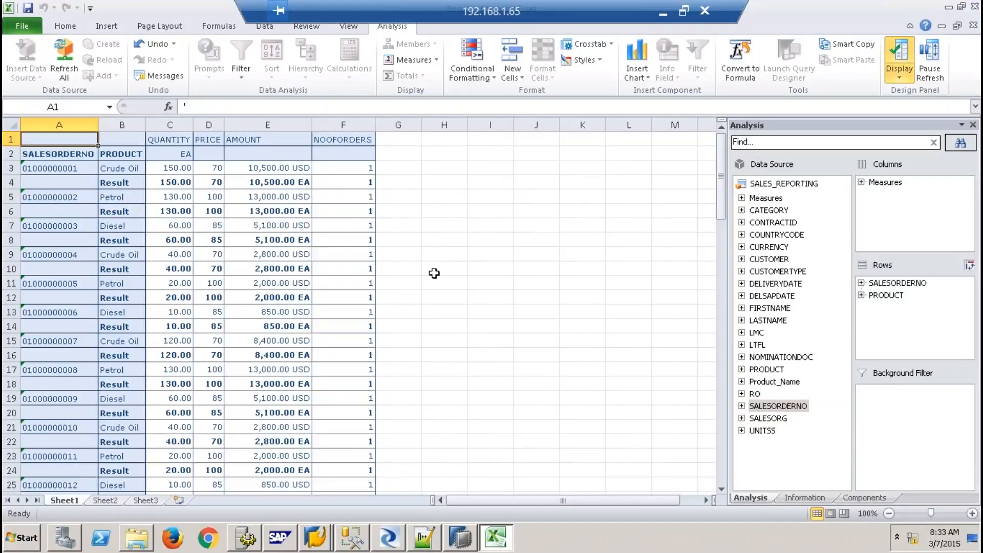
Hide the result totals, then remove PRODUCT and SALESORDERNO from the rows
left_click(127, 165)
right_click(127, 165)
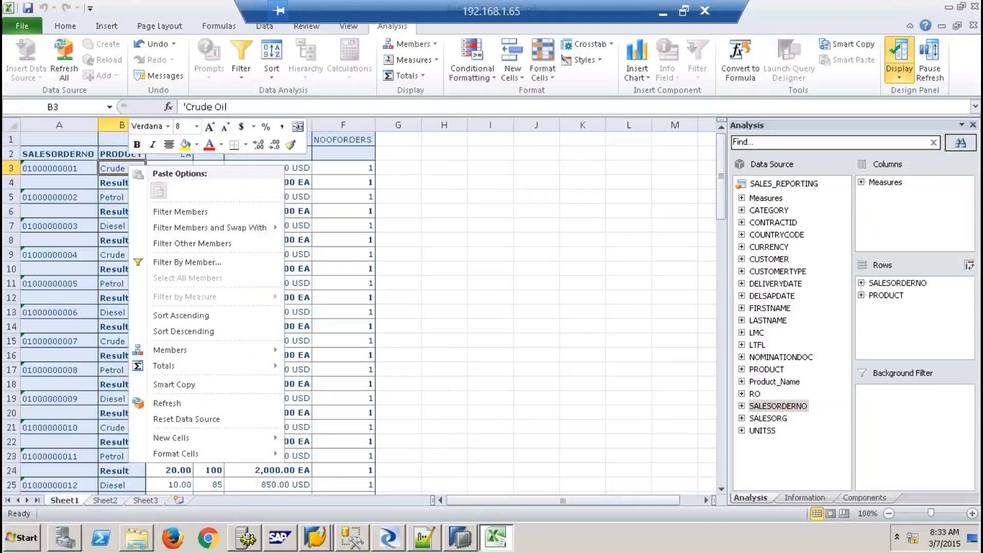
mouse_move(205, 364)
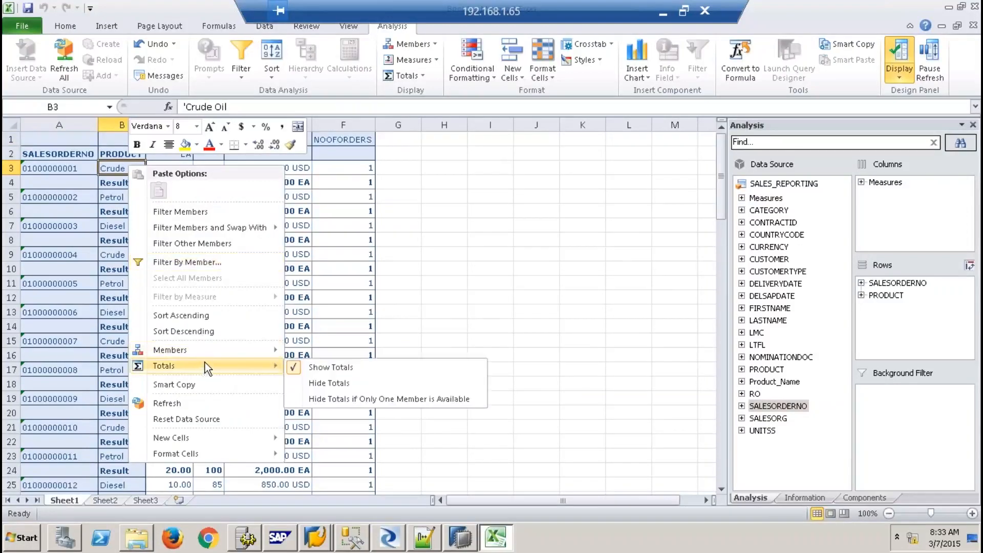
left_click(324, 384)
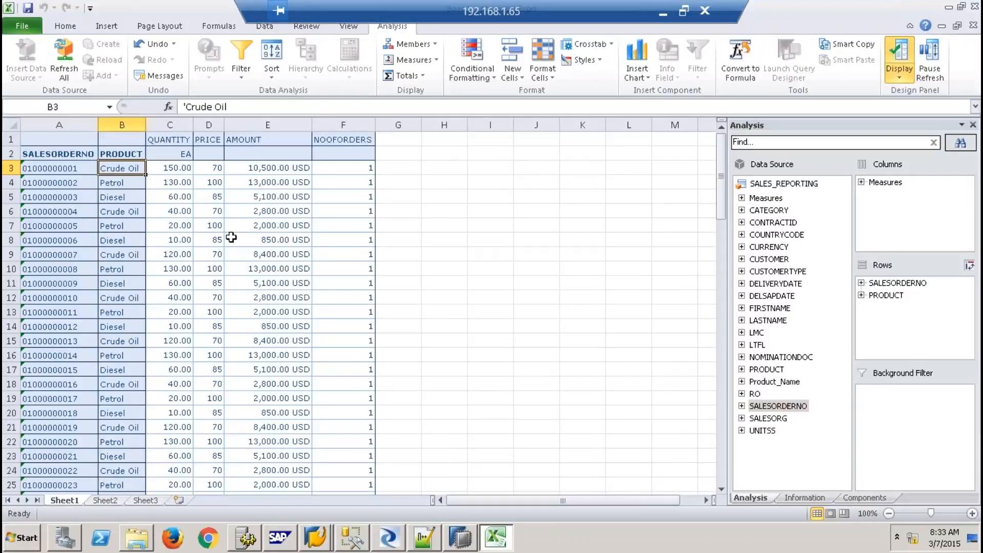
left_click_drag(878, 298, 831, 325)
left_click_drag(897, 283, 833, 325)
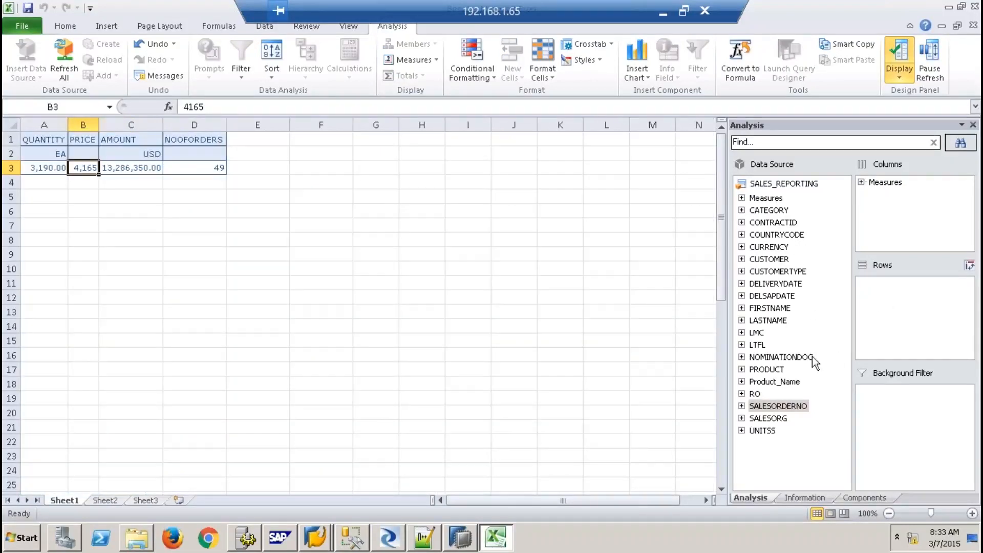
Put the CUSTOMER CUSTHIER hierarchy in rows and drill from (all) through SO1001 to node 91
left_click(741, 259)
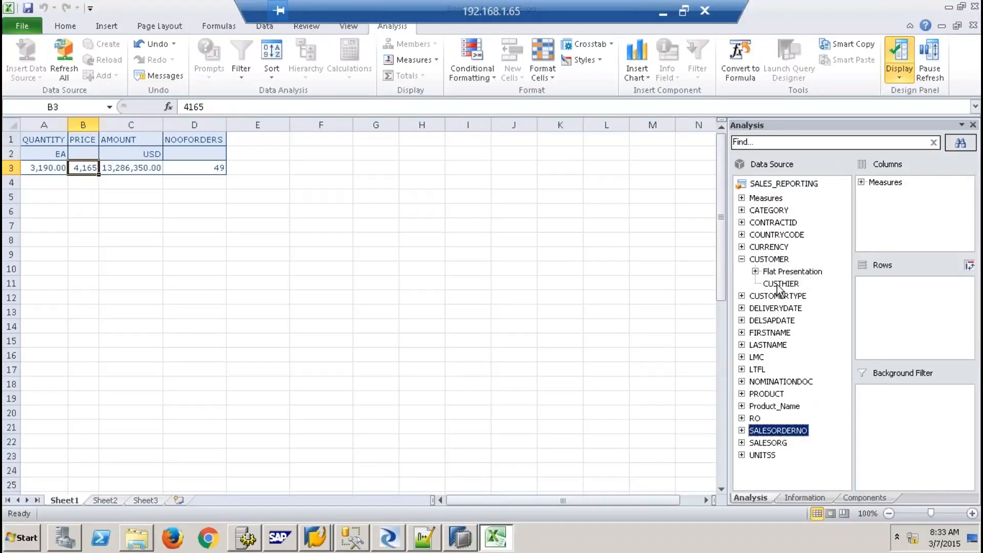
left_click_drag(791, 282, 901, 308)
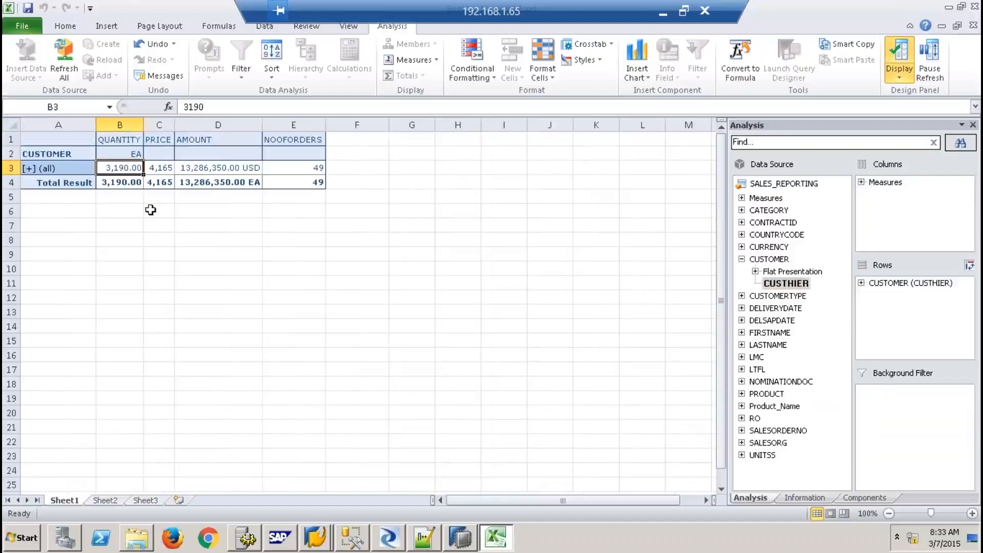
left_click(32, 169)
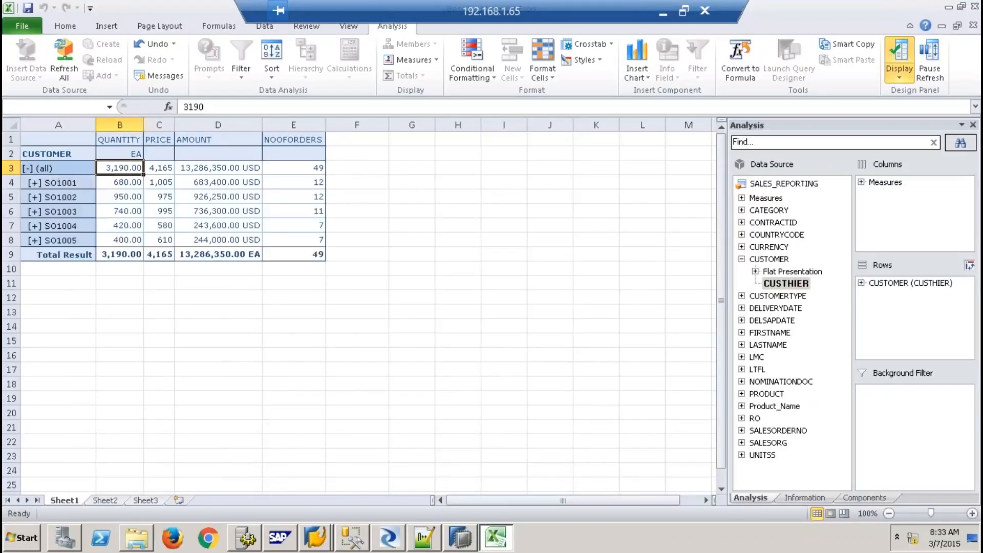
left_click(35, 182)
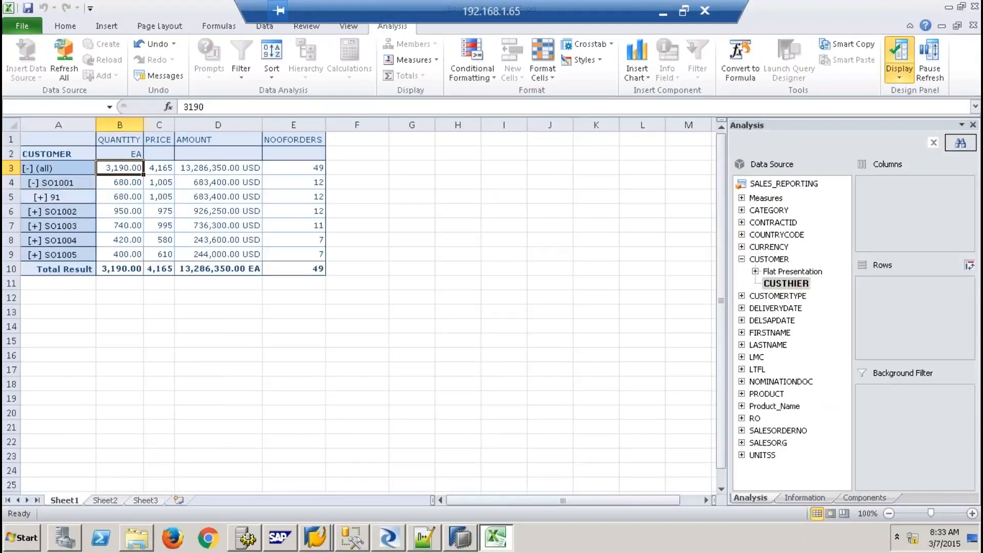
left_click(39, 197)
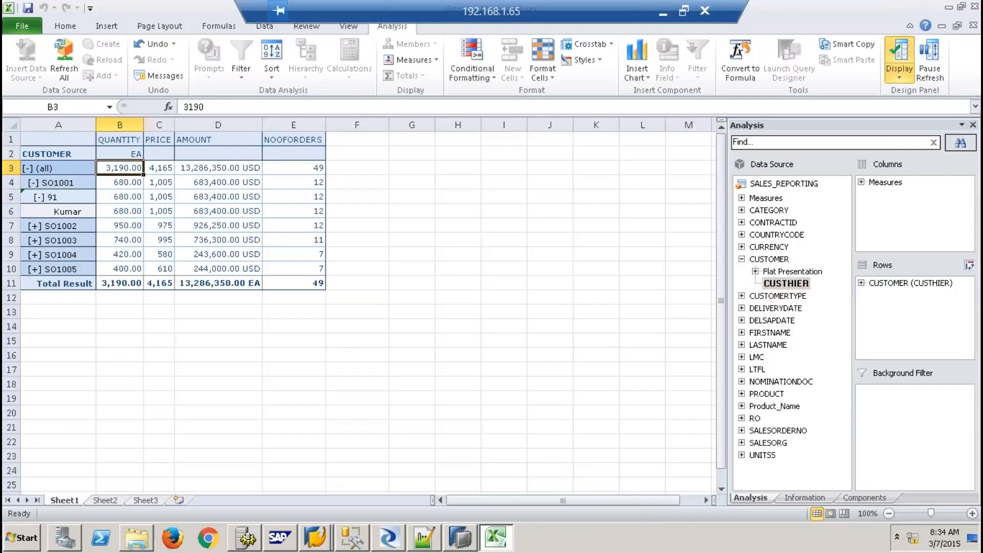
left_click(975, 7)
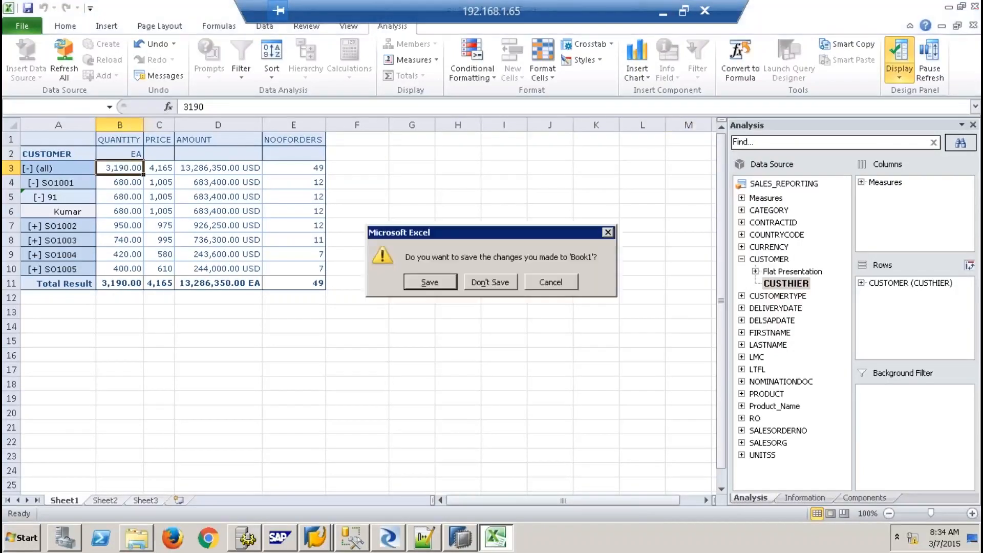
Discard the workbook changes and launch Design Studio (64 bit) from the SAP Business Intelligence programs
left_click(490, 283)
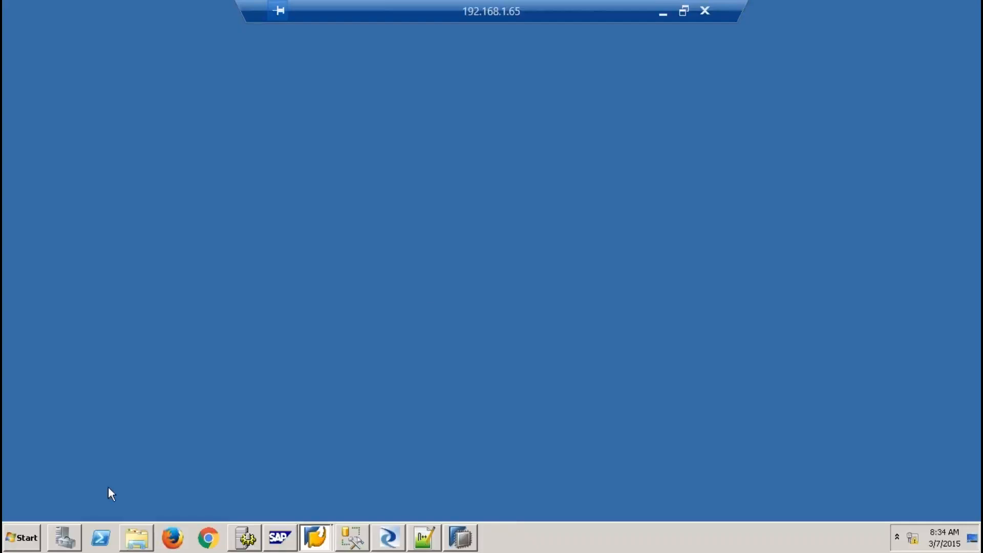
left_click(24, 537)
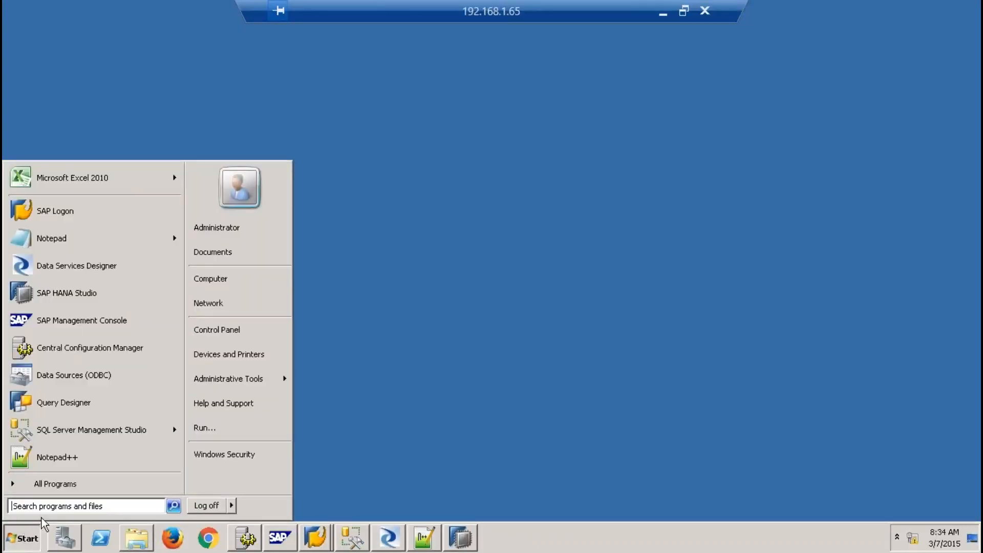
left_click(72, 484)
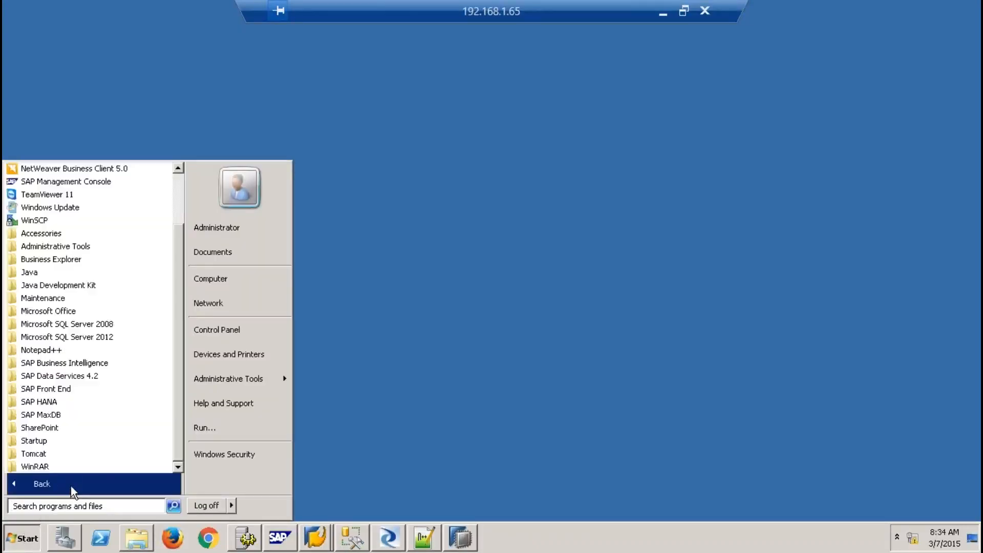
left_click(92, 363)
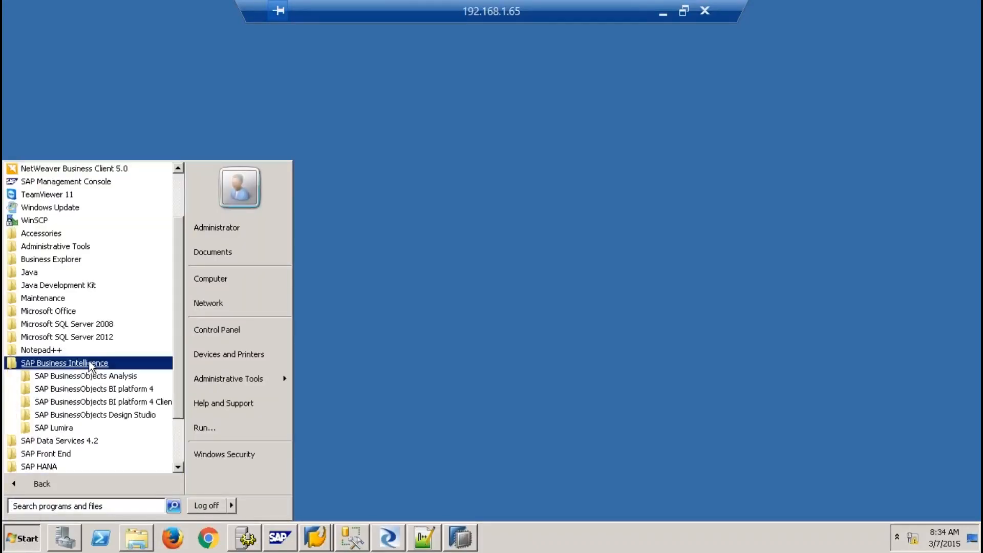
left_click(134, 416)
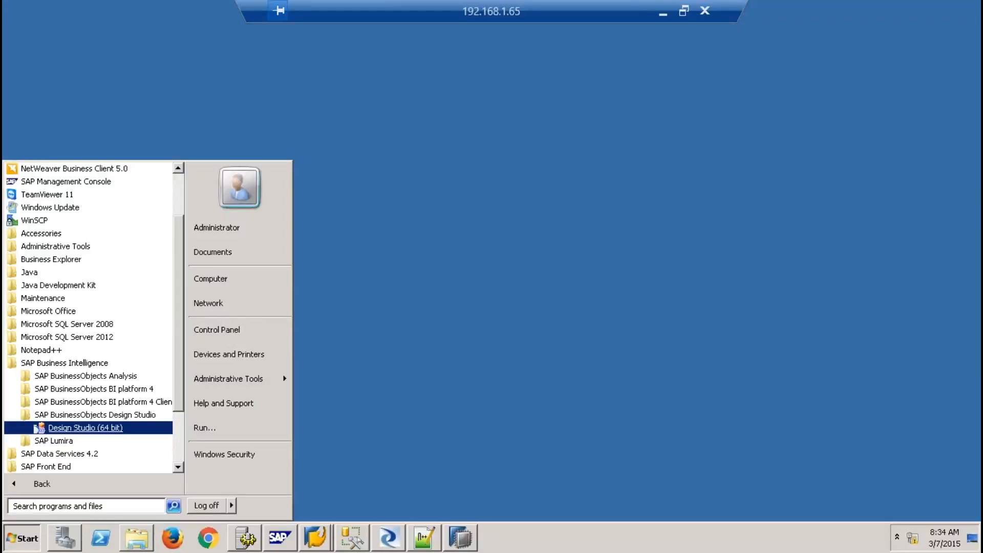
left_click(85, 428)
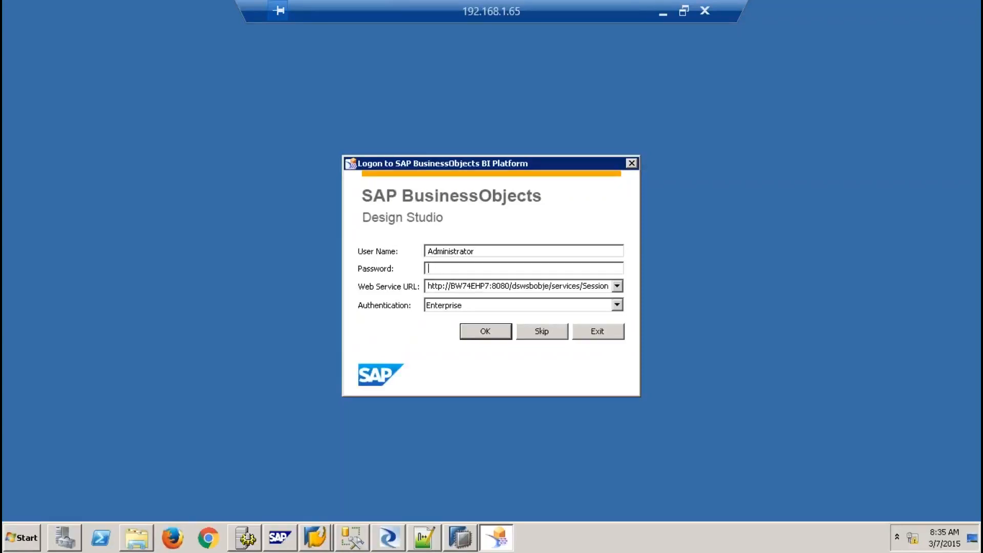
Log on to Design Studio with the password and close the Welcome page
type("••••••••••")
key("Return")
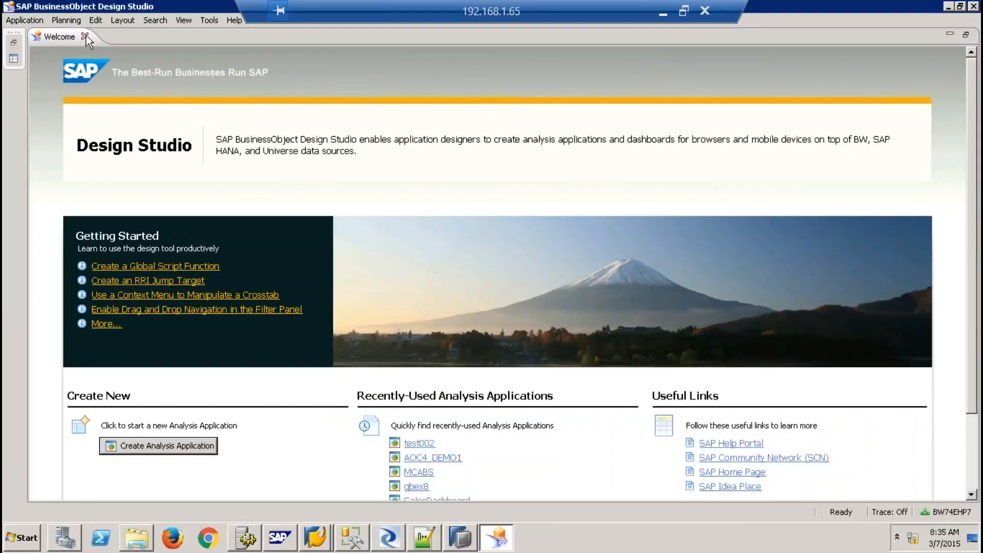
left_click(85, 36)
Create a blank Desktop Browser application named batch911 in Public Folders/Qbex
left_click(14, 35)
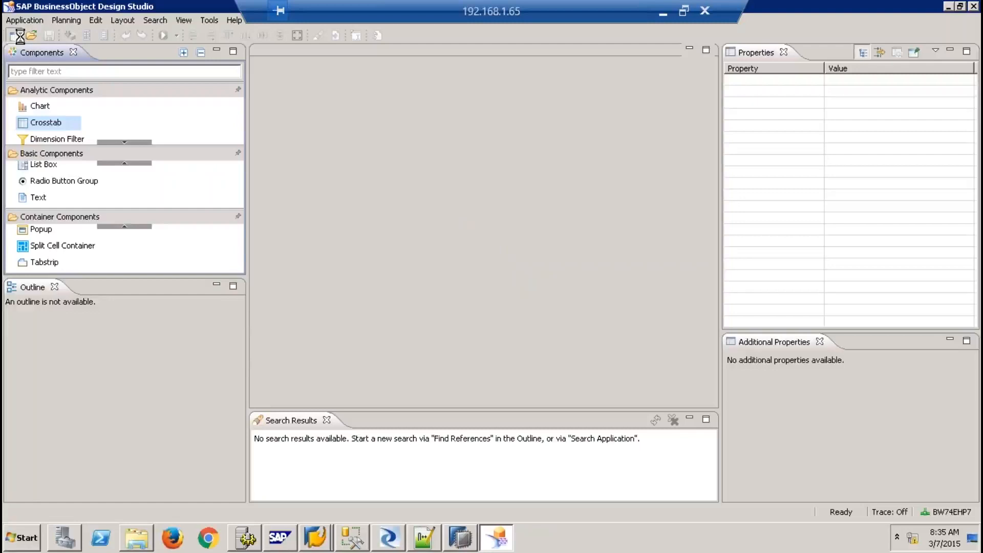
type("batch9")
type("11")
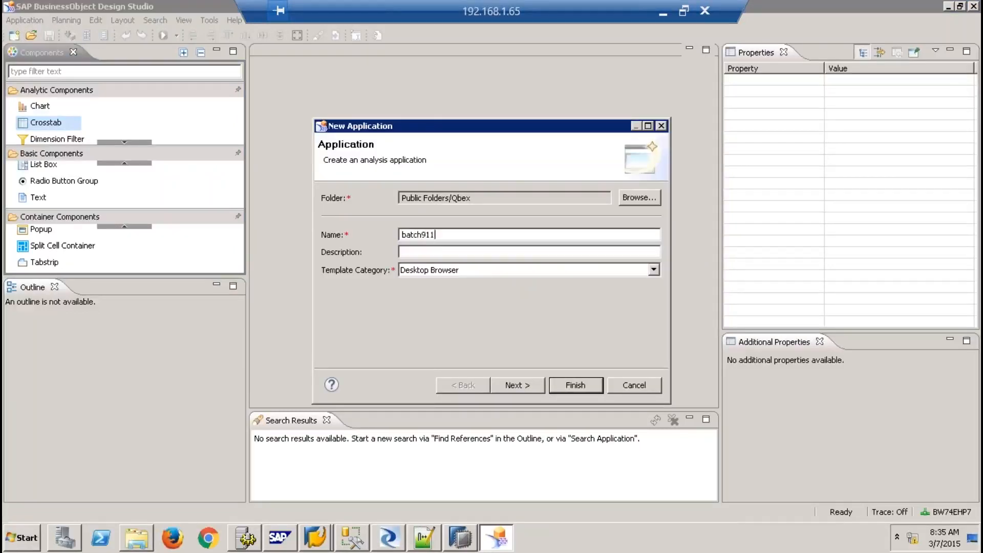
left_click(528, 383)
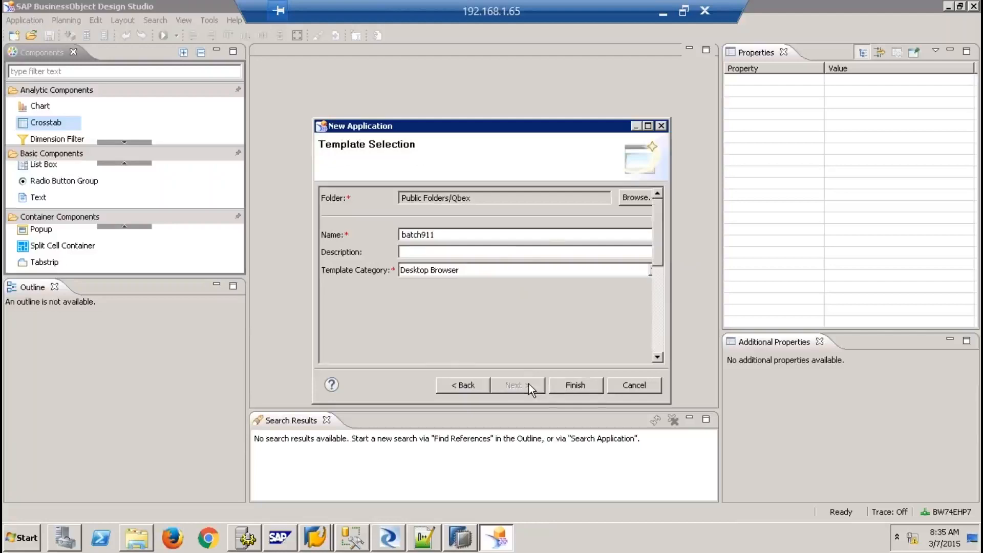
left_click(575, 383)
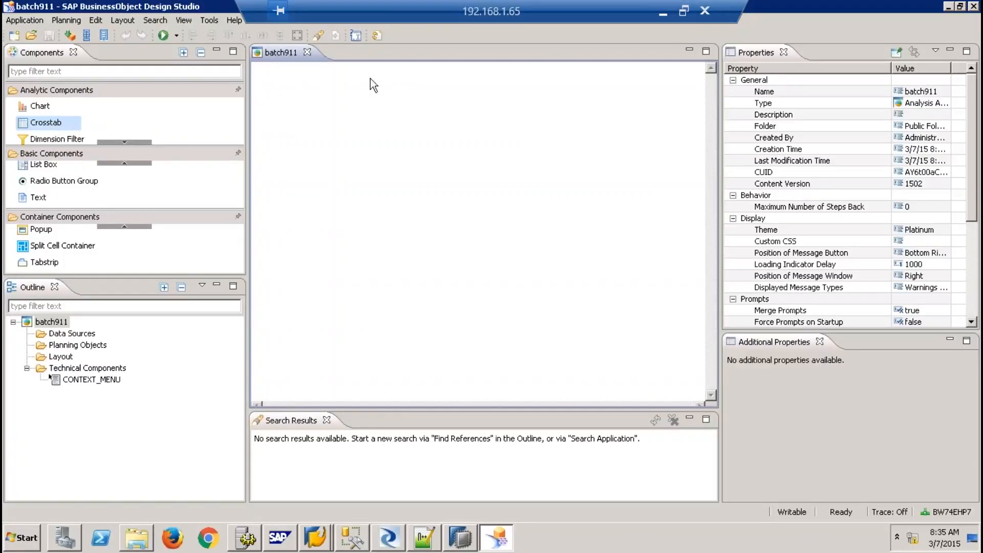
left_click(210, 23)
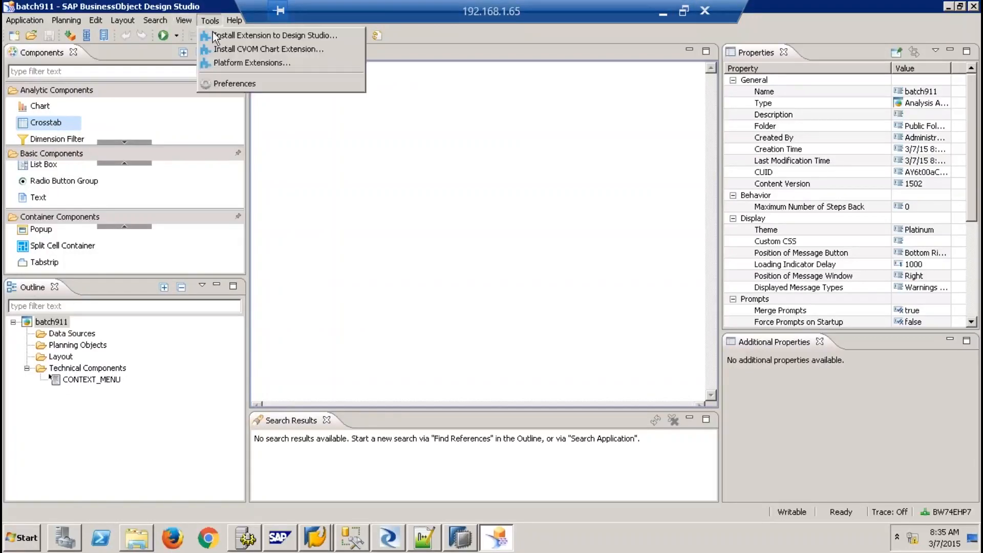
Set the Application Design preferred startup mode to SAP HANA and restart Design Studio
left_click(250, 82)
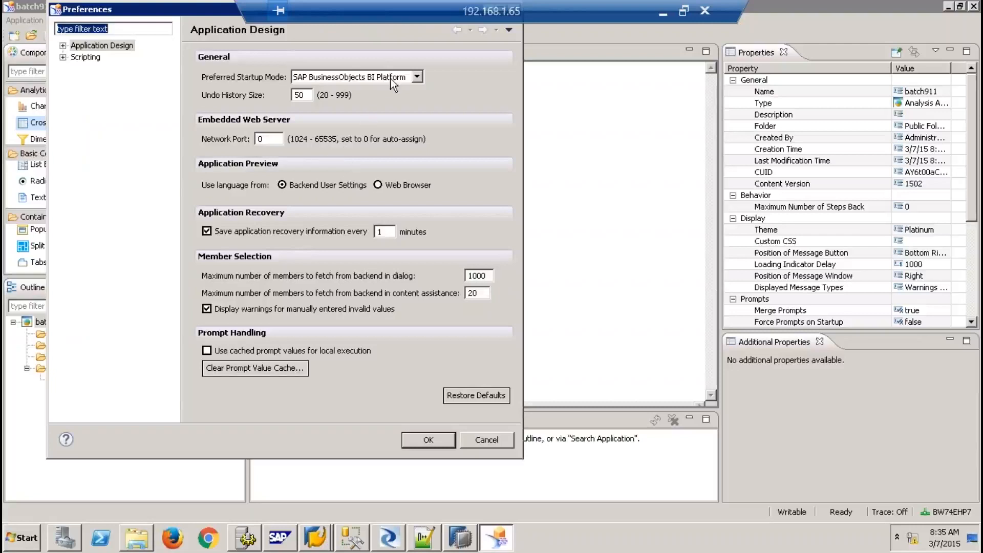
left_click(396, 78)
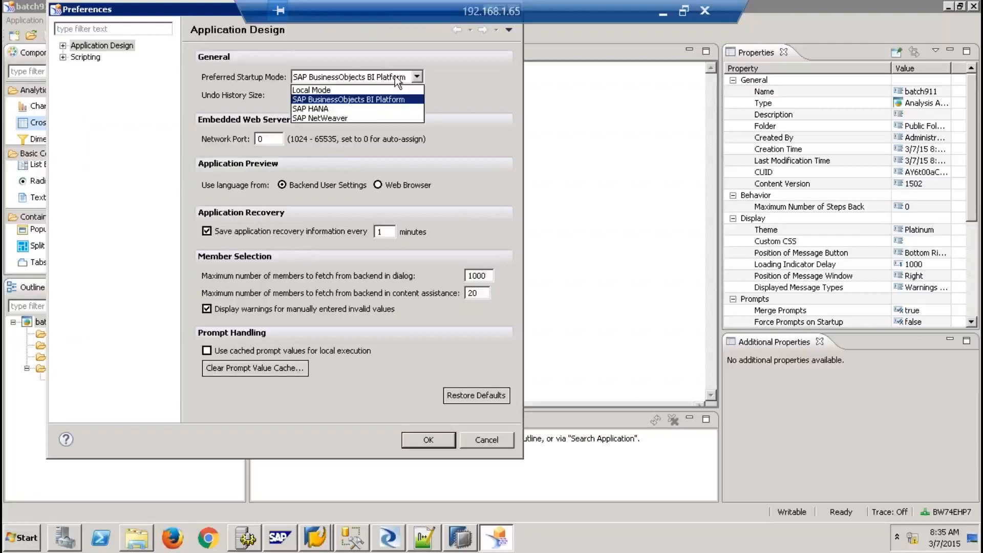
left_click(343, 108)
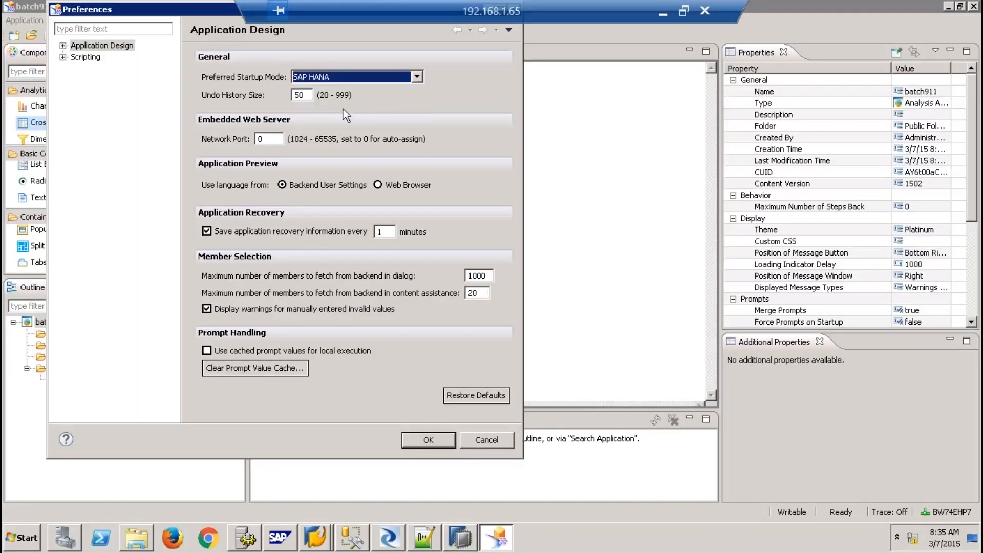
left_click(434, 439)
left_click(357, 238)
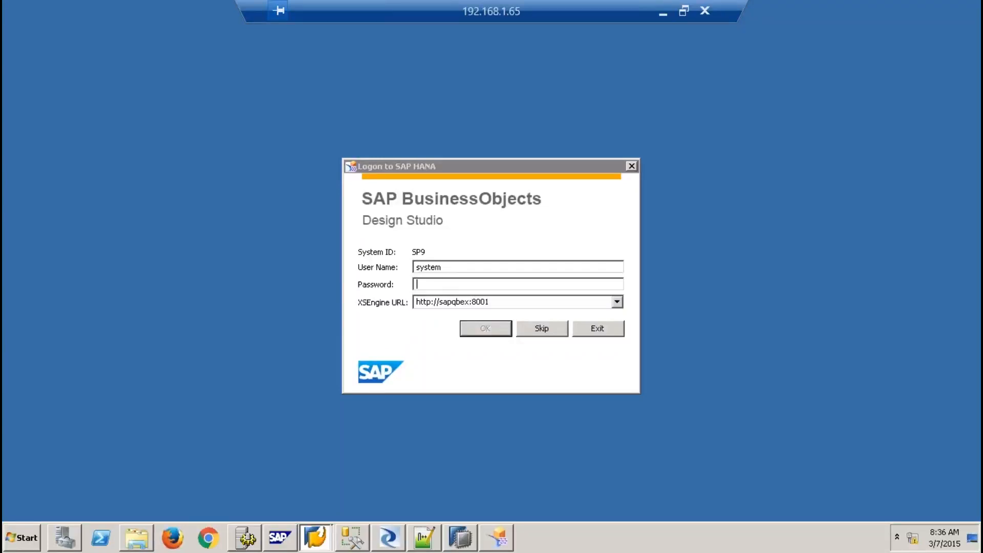
Log on to SAP HANA with the password and close the Welcome page
type("•")
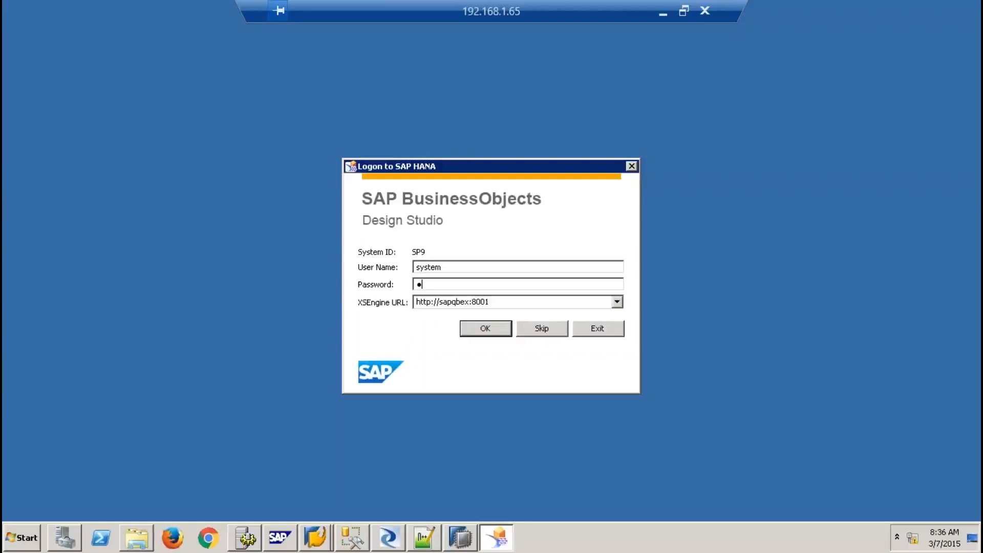
type("•••••••••")
left_click(480, 330)
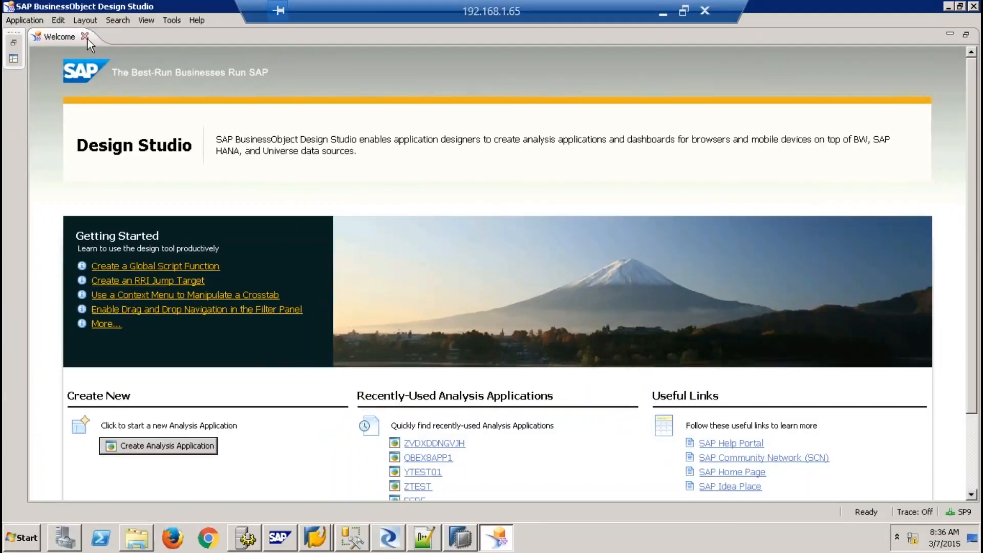
left_click(86, 38)
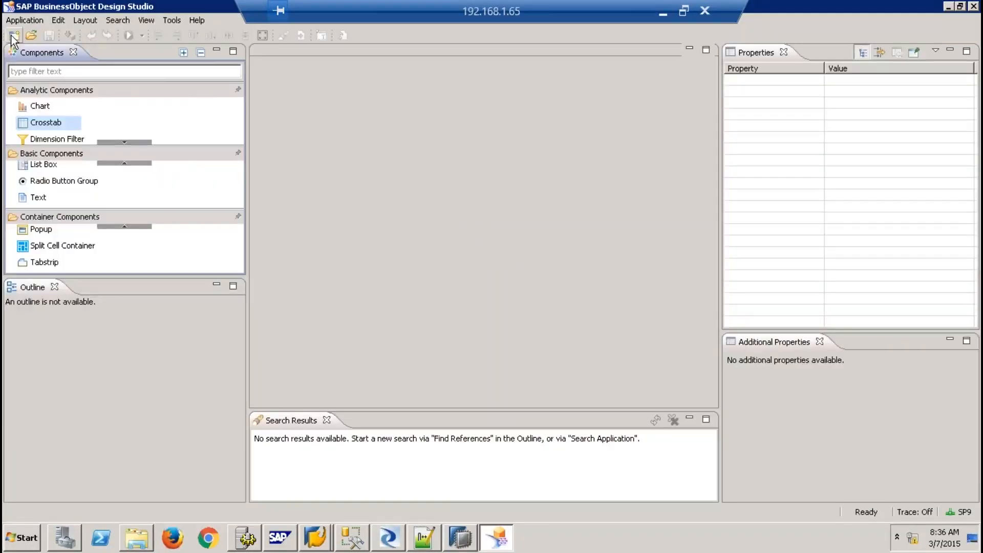
Create a blank analysis application named APP0091 and drop a crosstab onto its canvas
left_click(12, 36)
type("APP0091")
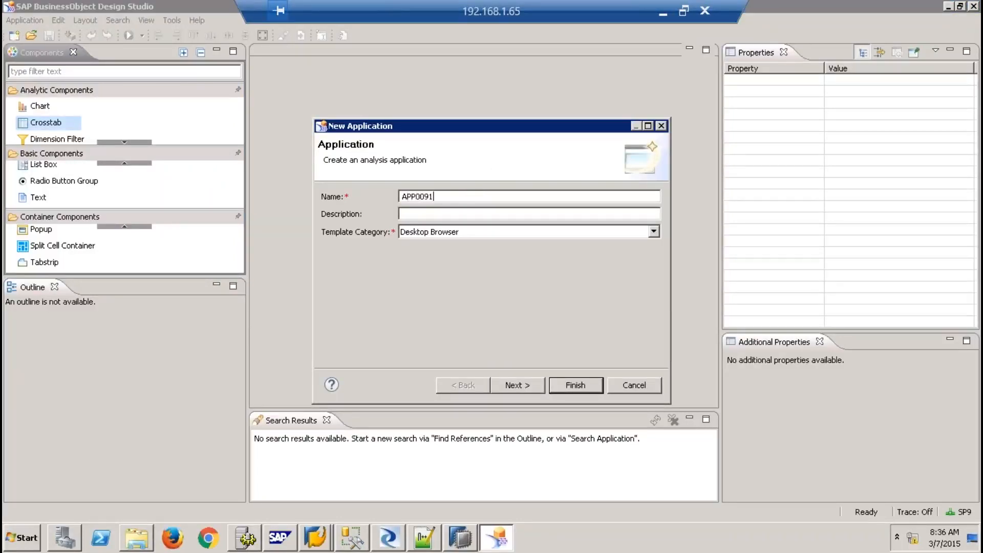
left_click(521, 385)
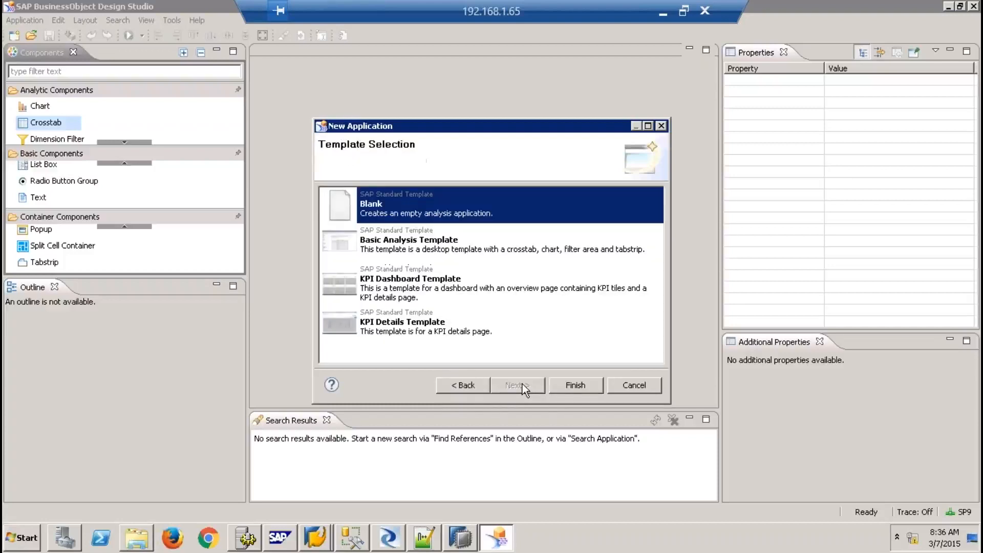
left_click(573, 385)
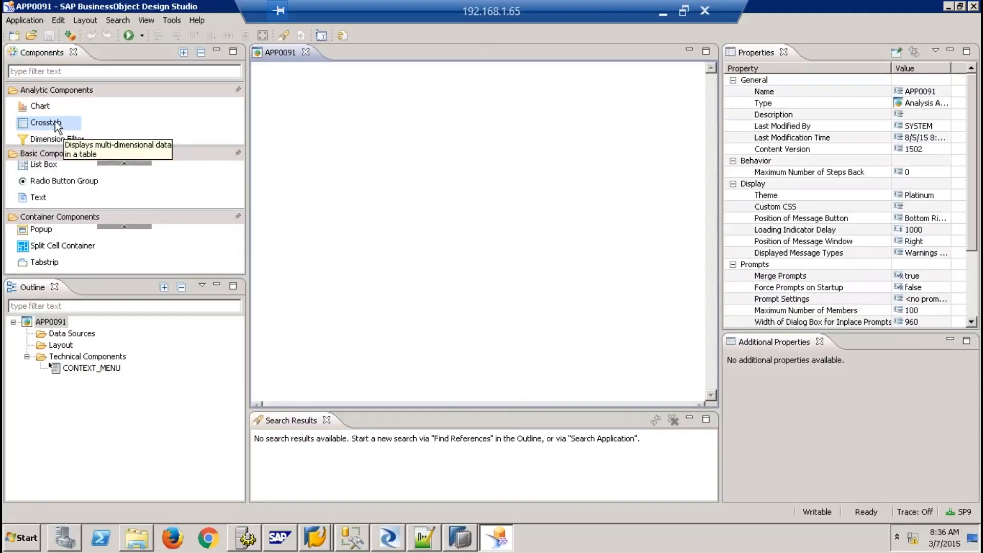
left_click_drag(57, 128, 416, 142)
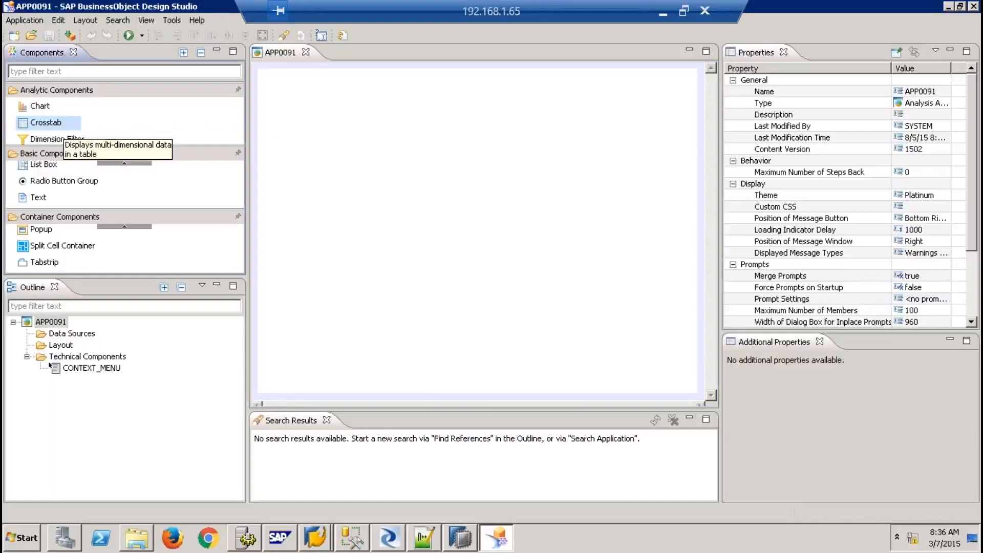
Move the crosstab top-left, add 9QBEX/SALES_REPORTING as data source DS_1, and open its initial view
left_click_drag(477, 166, 349, 103)
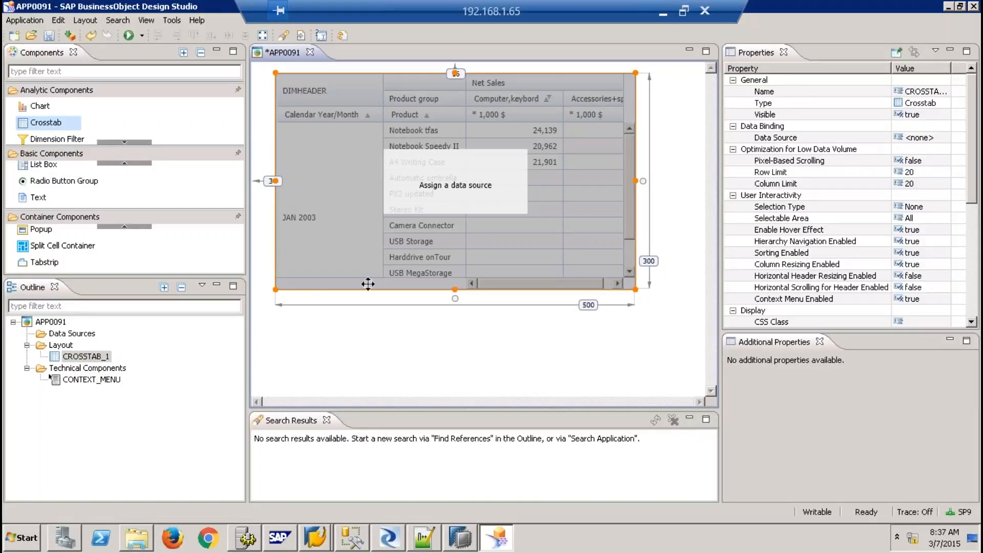
right_click(78, 336)
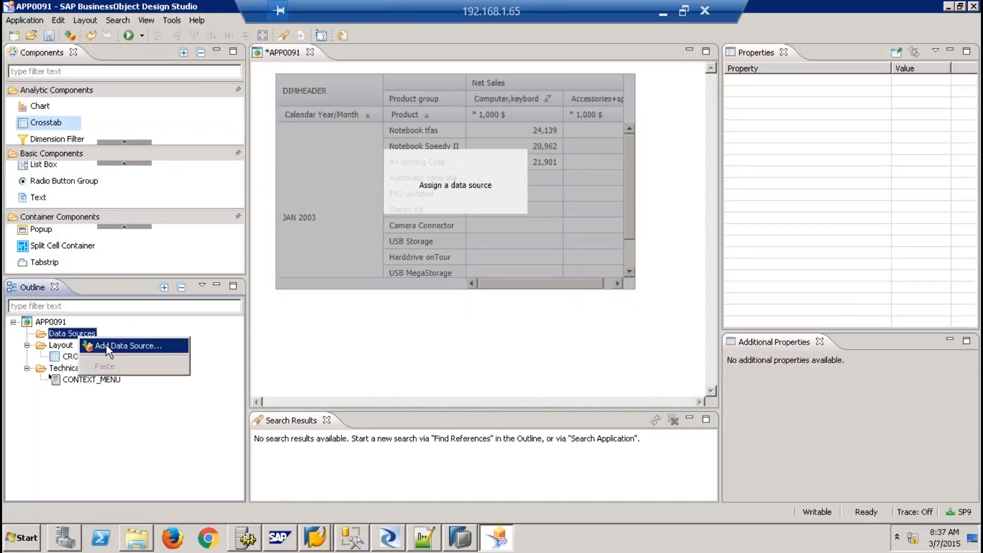
left_click(106, 345)
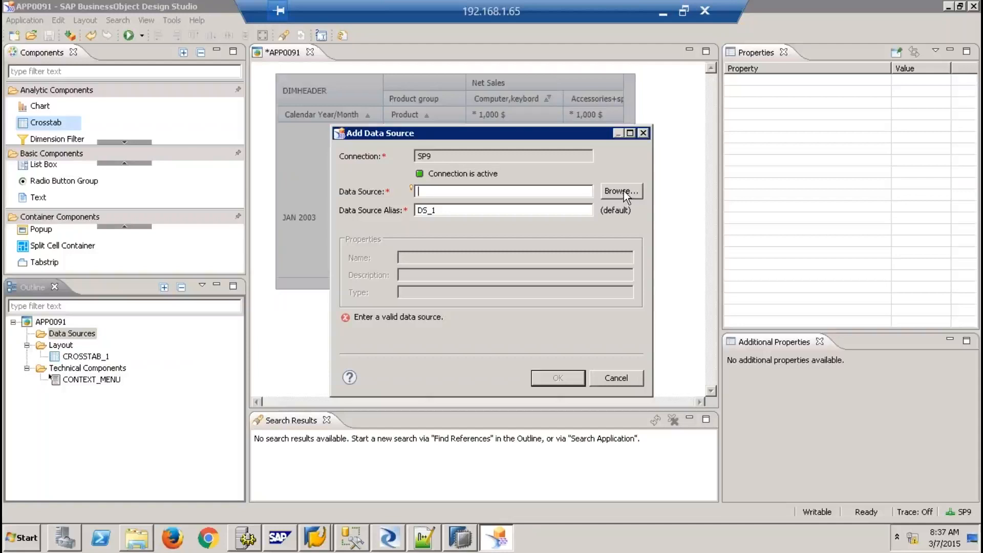
left_click(623, 191)
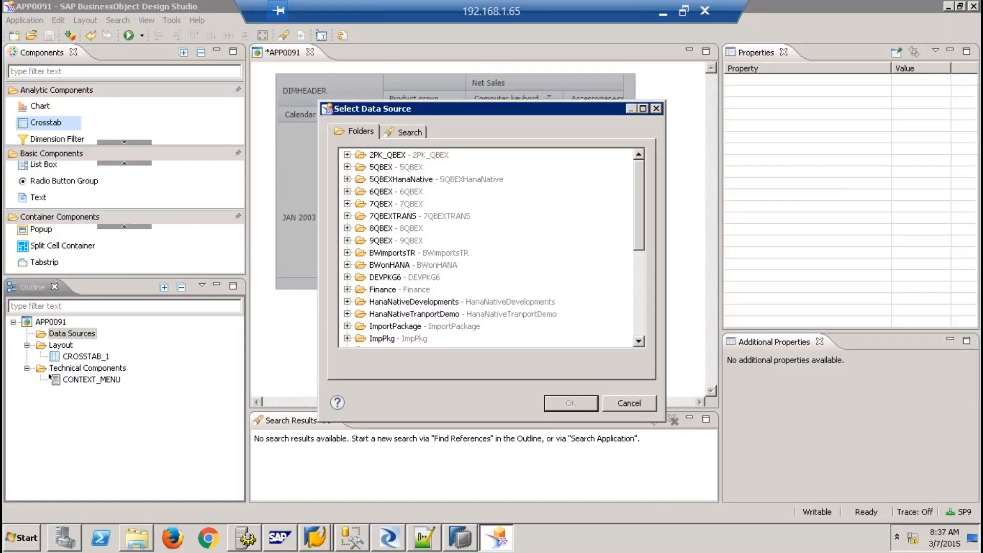
left_click(347, 240)
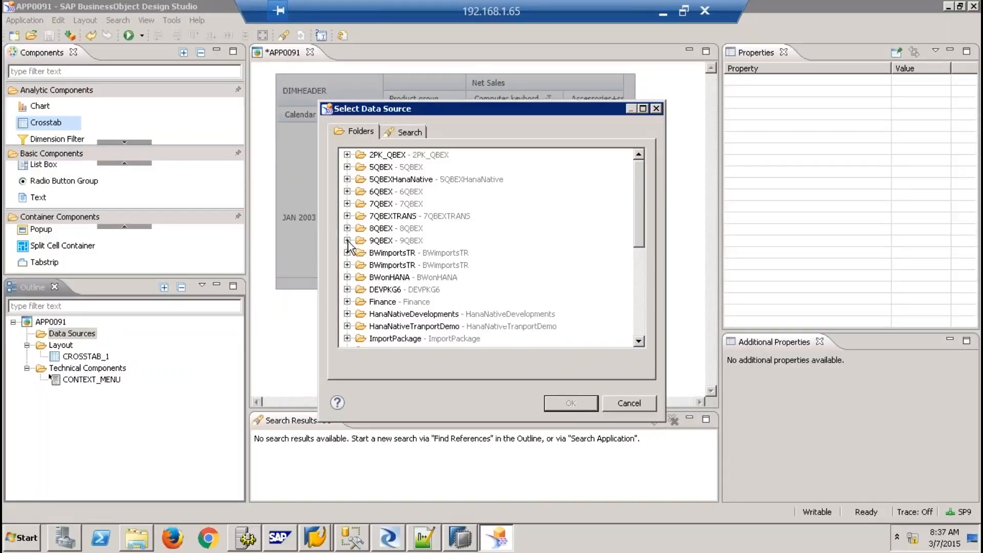
left_click(399, 253)
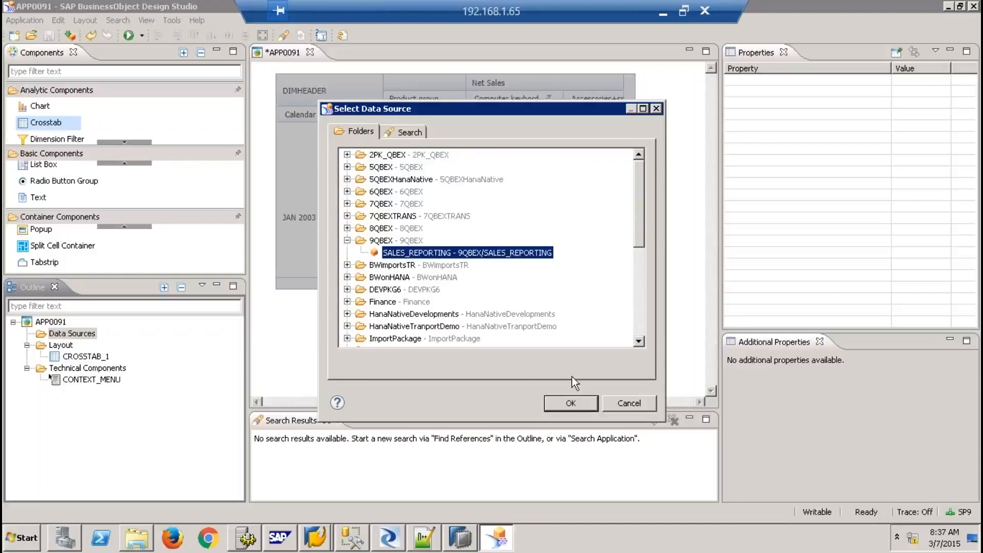
left_click(570, 404)
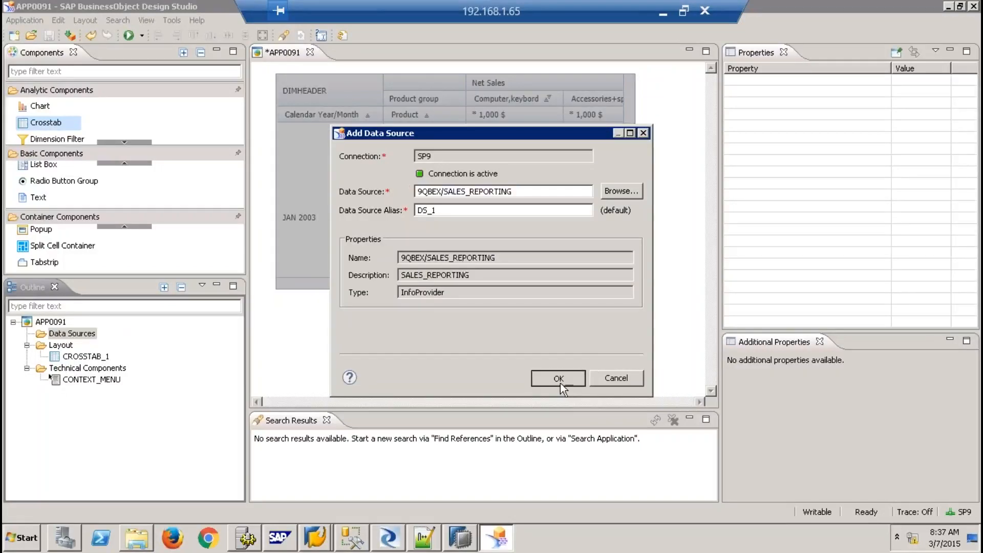
left_click(559, 379)
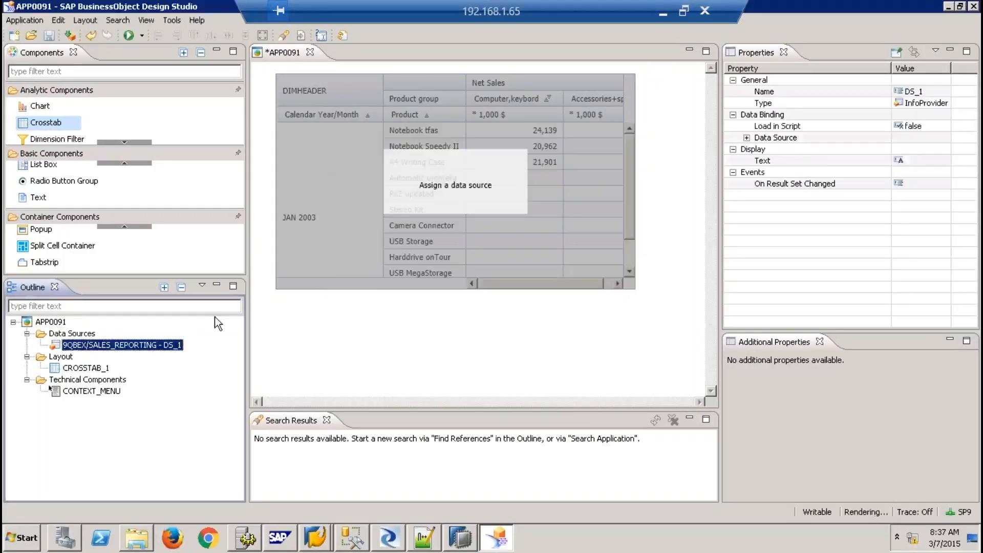
right_click(137, 348)
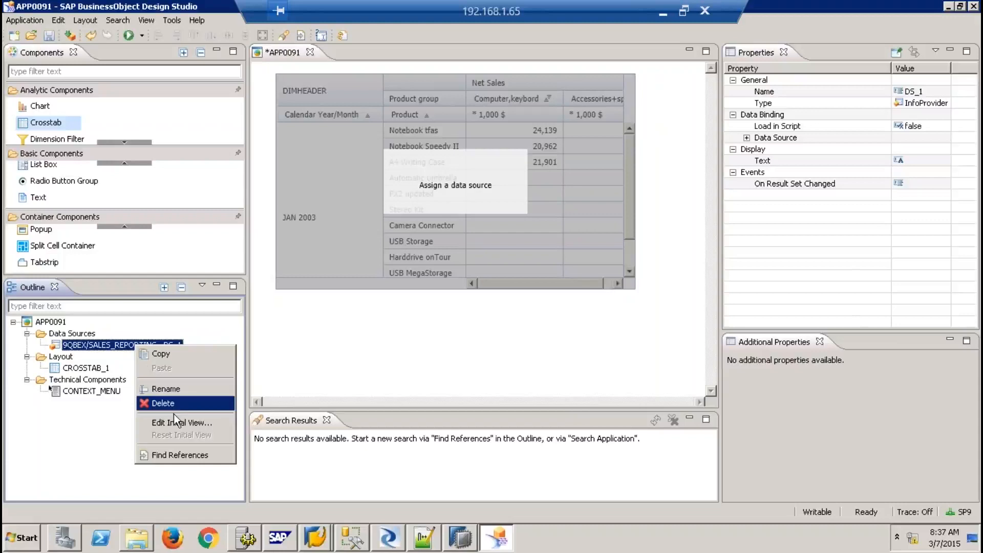
left_click(182, 423)
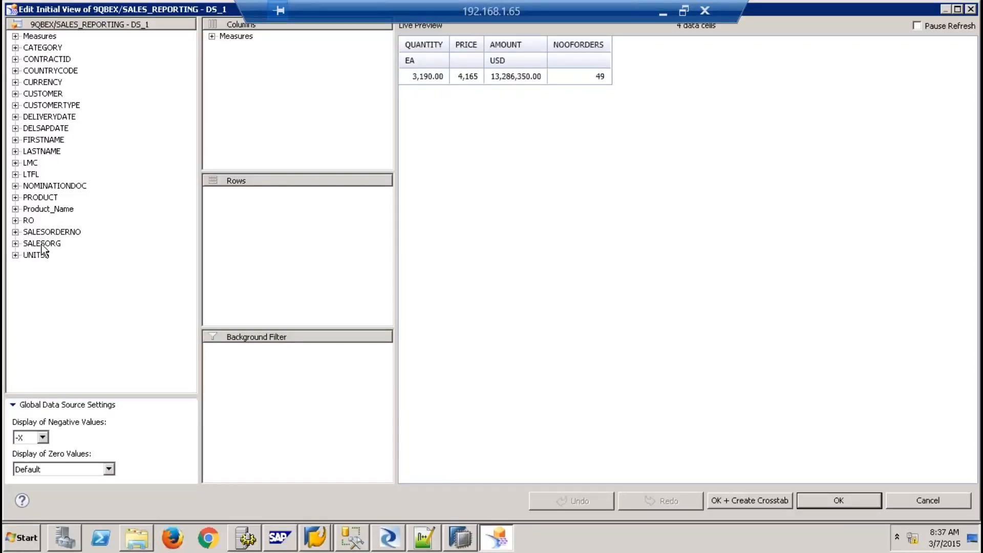
Make SALESORDERNO the only row dimension in DS_1's initial view, then reopen it to verify
left_click_drag(42, 245, 233, 213)
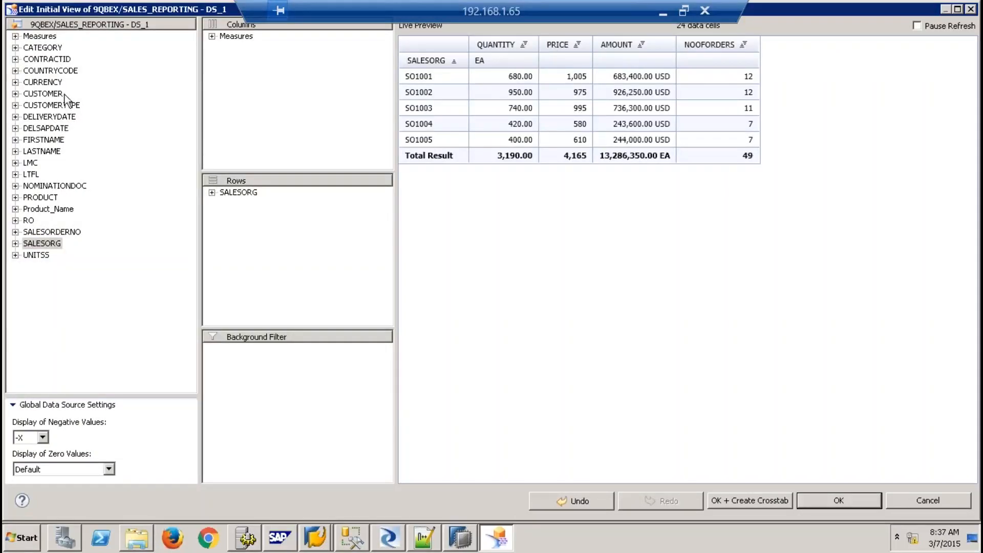
left_click_drag(59, 232, 240, 204)
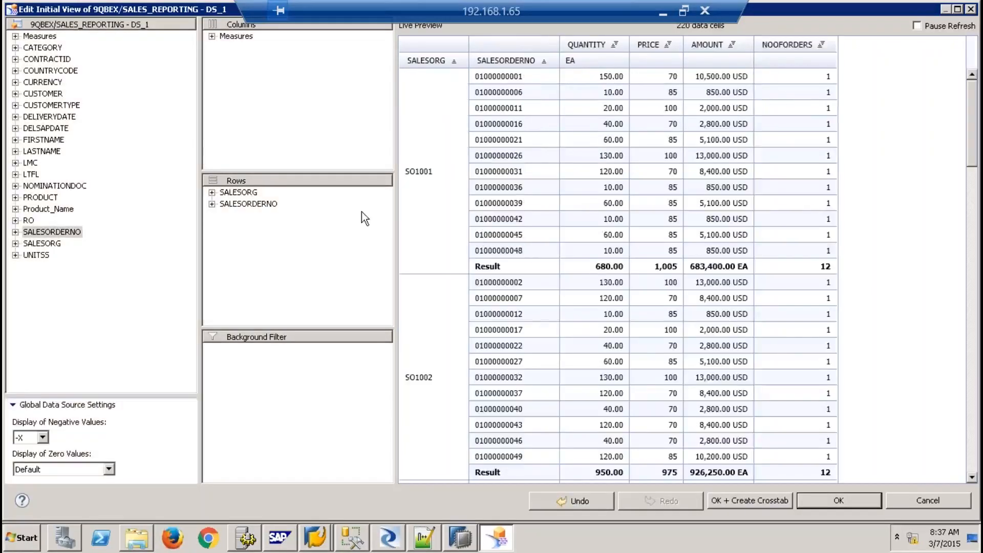
left_click_drag(247, 193, 153, 206)
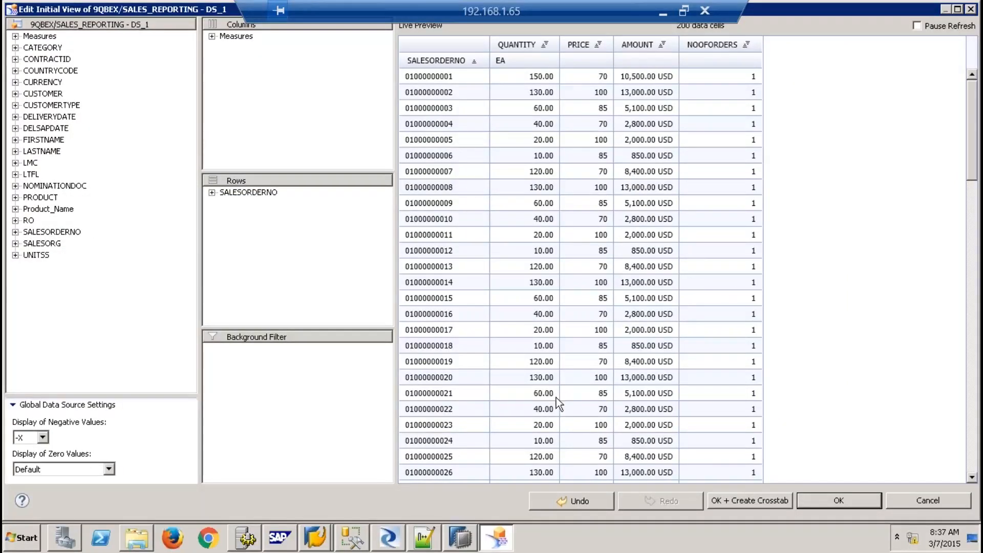
left_click(833, 502)
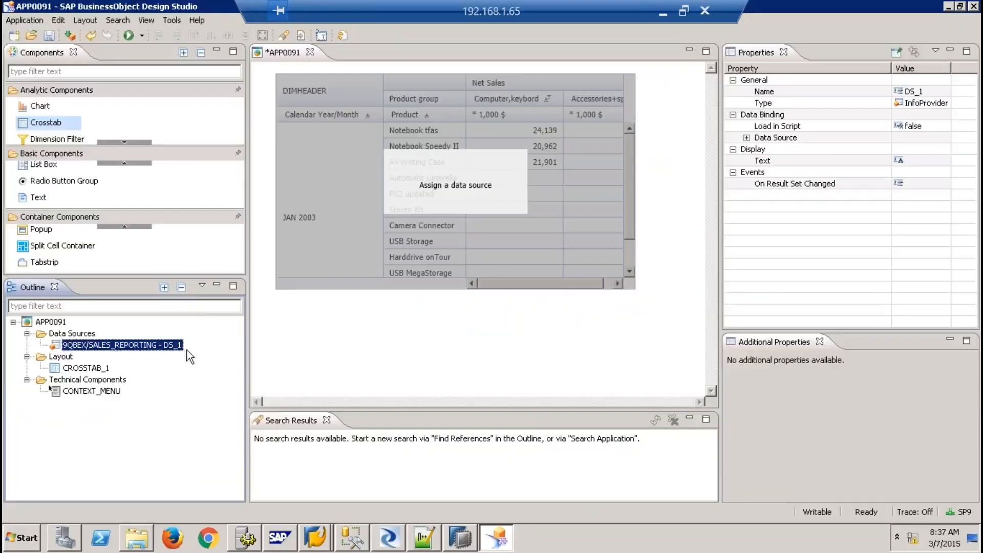
right_click(167, 343)
left_click(234, 421)
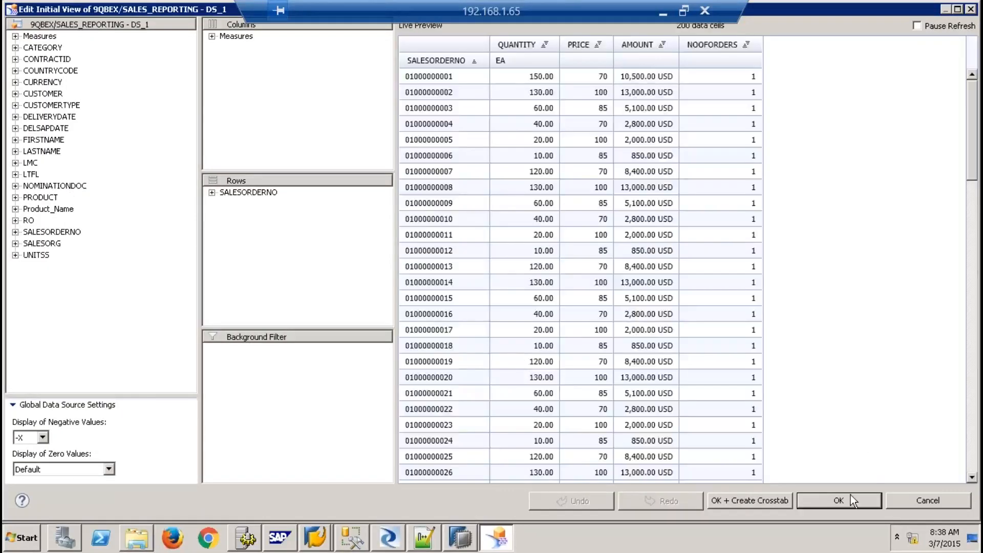
left_click(847, 499)
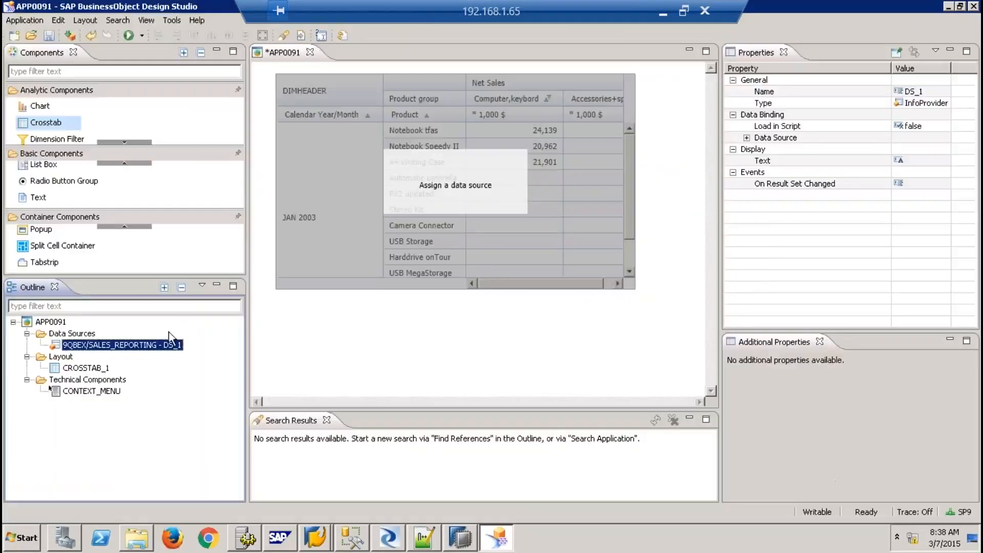
Bind DS_1 to the crosstab, stretch it taller, shift it right, and add a navigation panel
left_click_drag(159, 347, 447, 188)
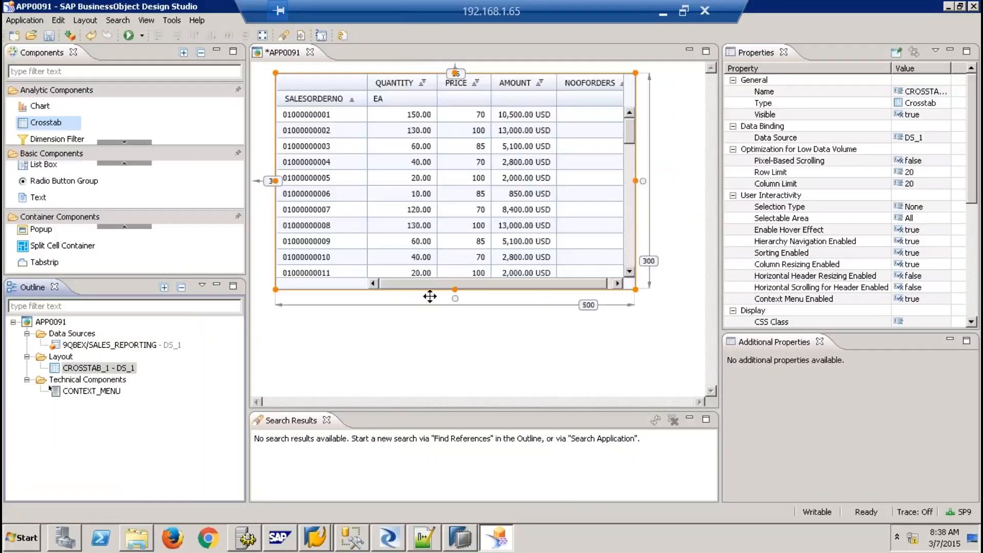
left_click_drag(456, 291, 473, 455)
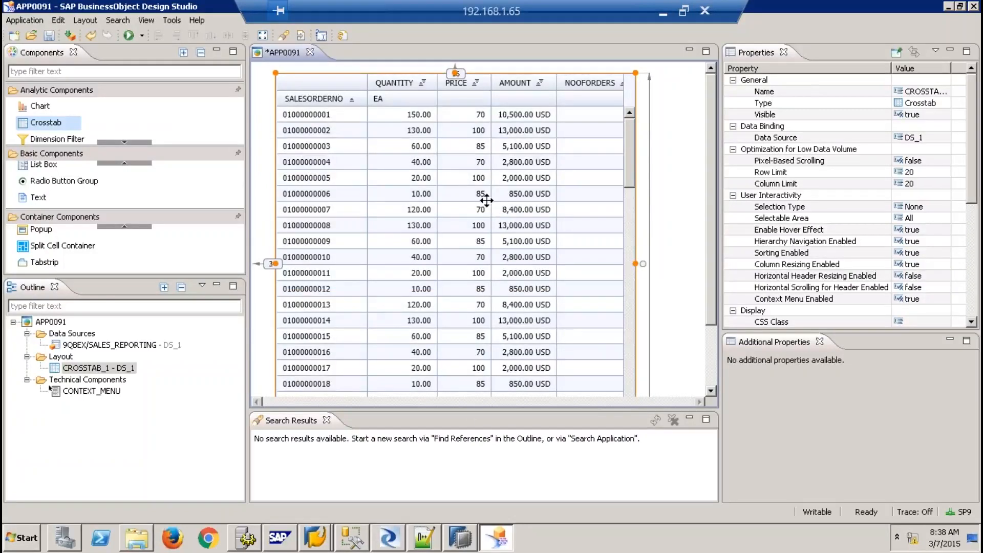
left_click_drag(543, 194, 729, 199)
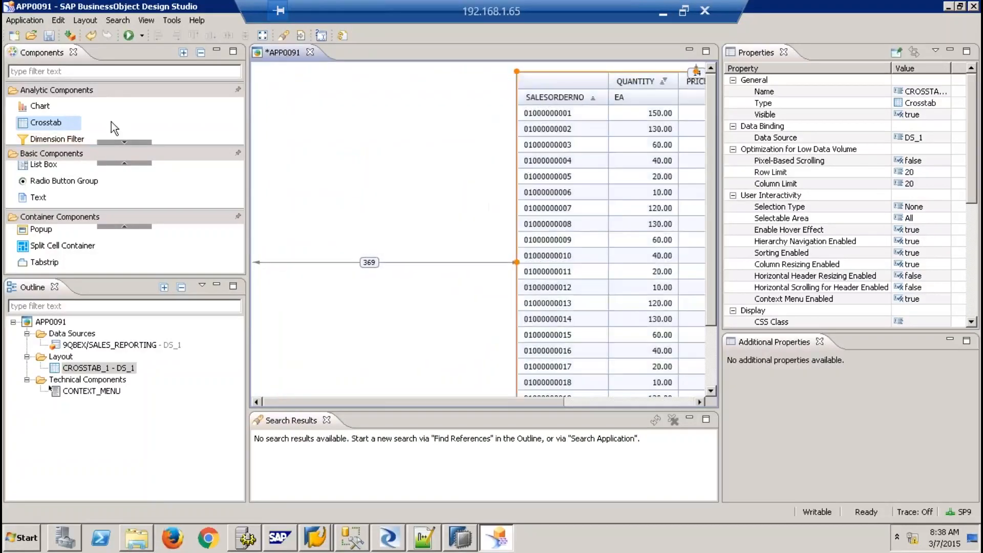
left_click_drag(127, 143, 303, 112)
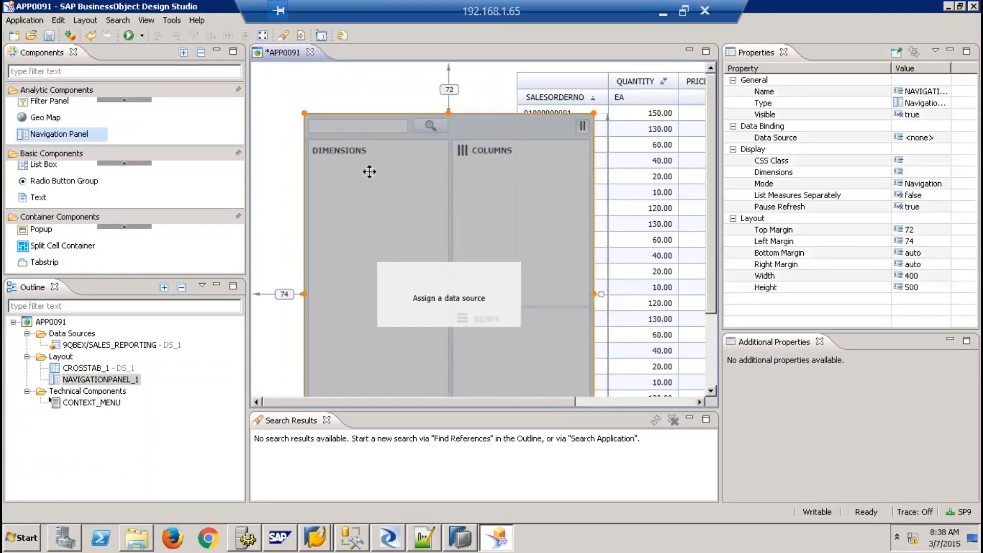
Nudge the crosstab beside the navigation panel and bind the panel to SALES_REPORTING
left_click(670, 131)
left_click_drag(669, 132, 696, 129)
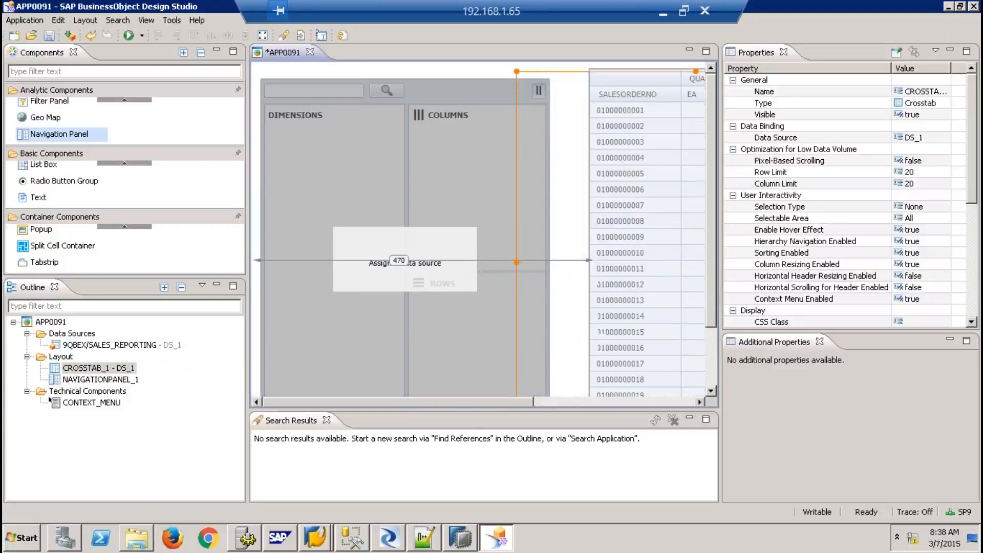
left_click(444, 148)
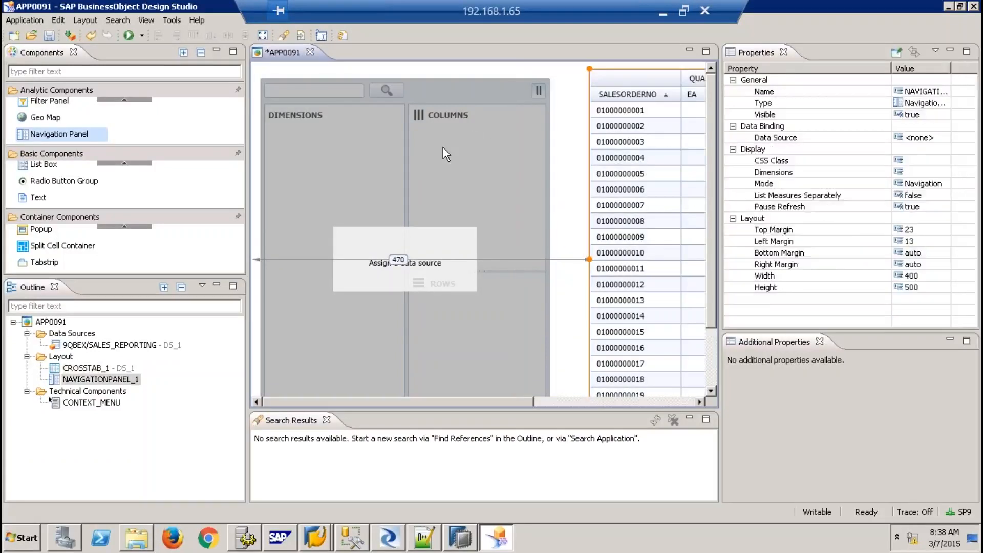
left_click(143, 345)
left_click_drag(143, 345, 363, 277)
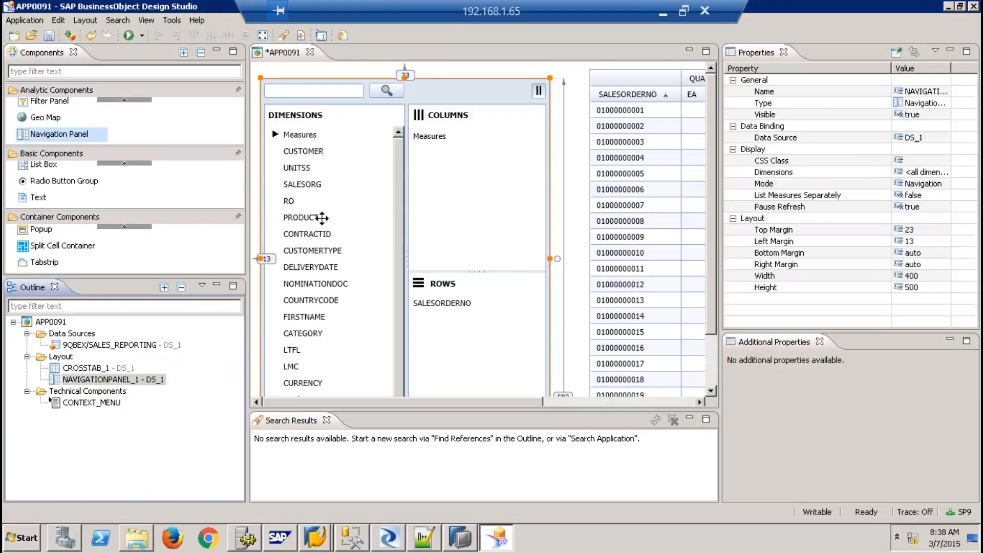
Delete the navigation panel and drop a filter panel onto the canvas instead
left_click(130, 99)
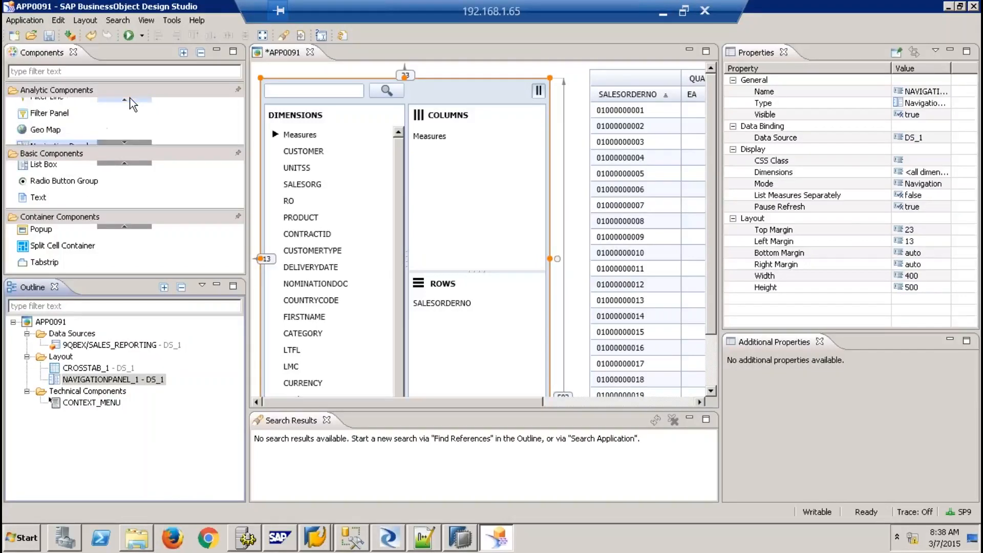
left_click(130, 99)
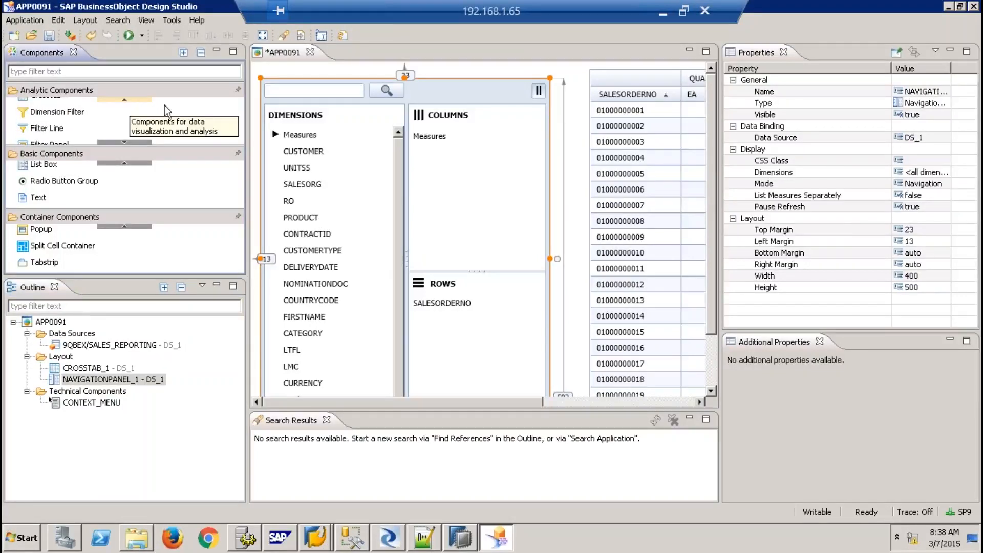
key("Delete")
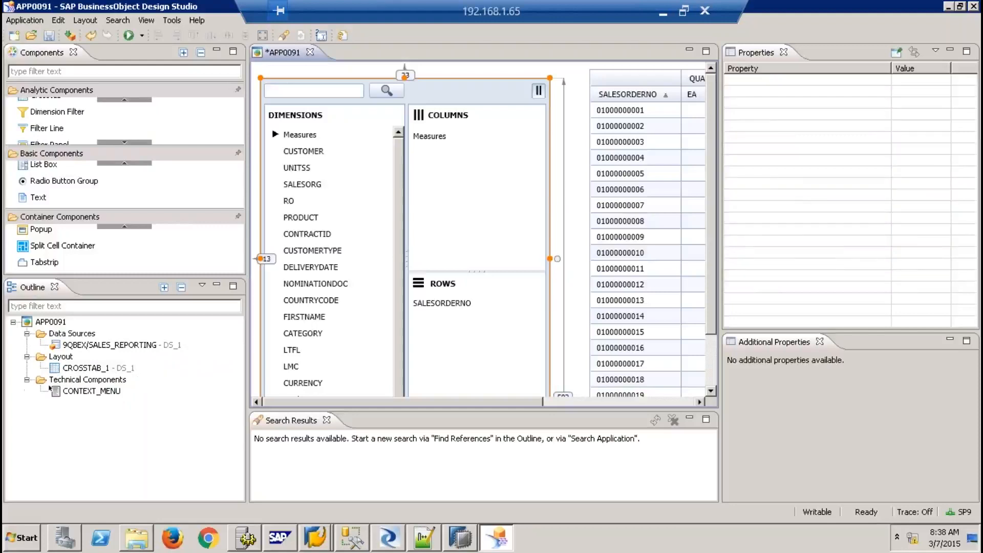
left_click(127, 142)
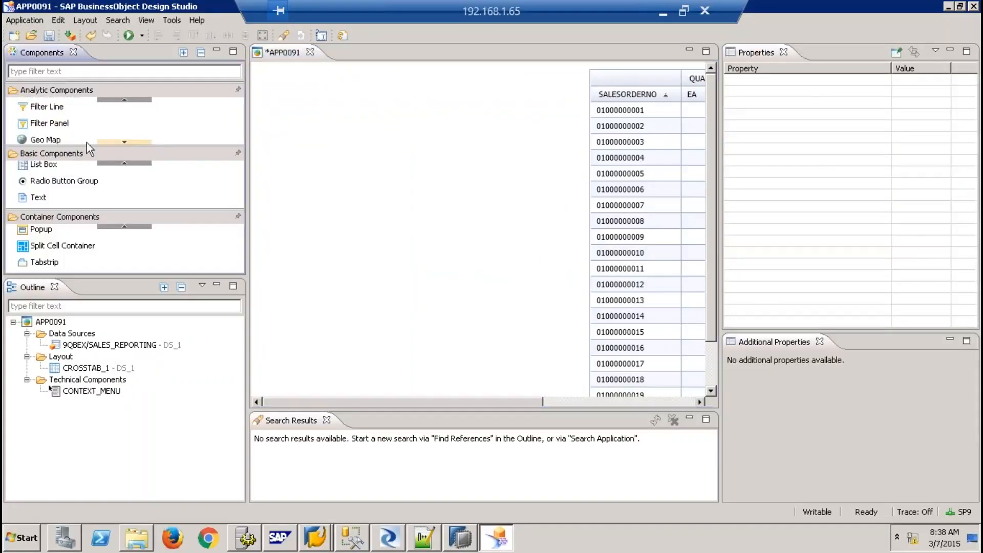
left_click(118, 100)
left_click(119, 101)
left_click(119, 100)
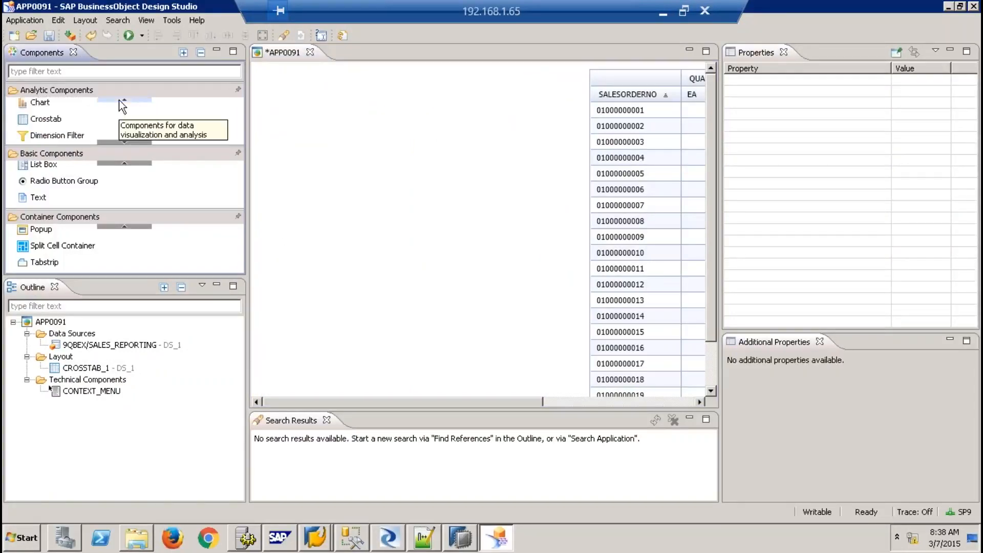
left_click(119, 143)
left_click(118, 142)
left_click(119, 143)
left_click(118, 143)
left_click_drag(55, 109, 287, 106)
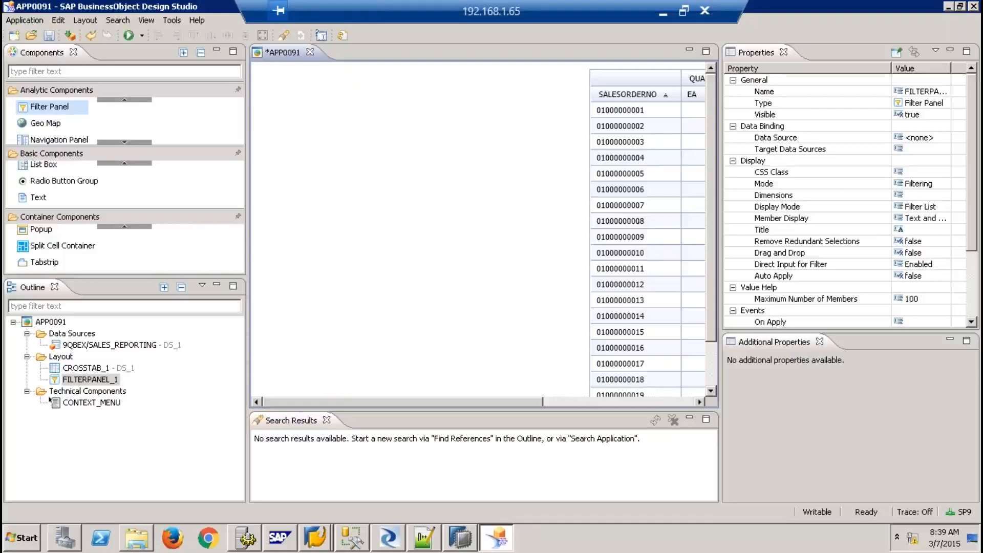
Reposition the filter panel and bind it to the SALES_REPORTING data source DS_1
left_click(663, 16)
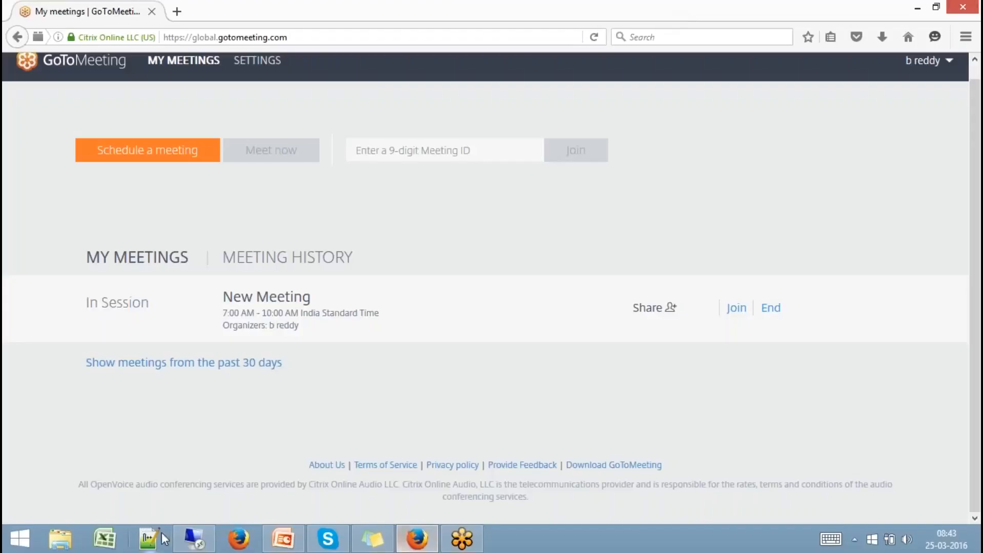
left_click(194, 538)
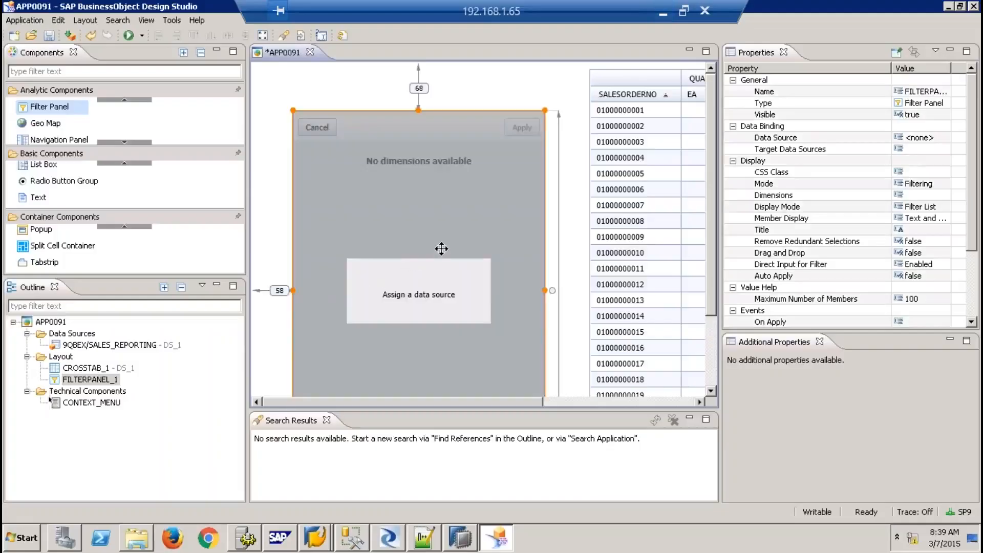
left_click_drag(441, 248, 433, 233)
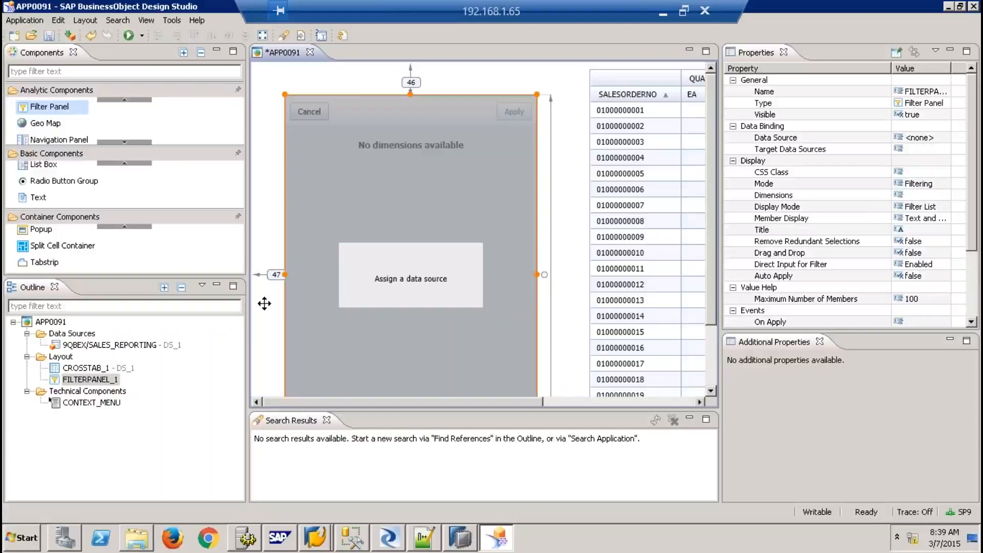
left_click_drag(118, 345, 91, 379)
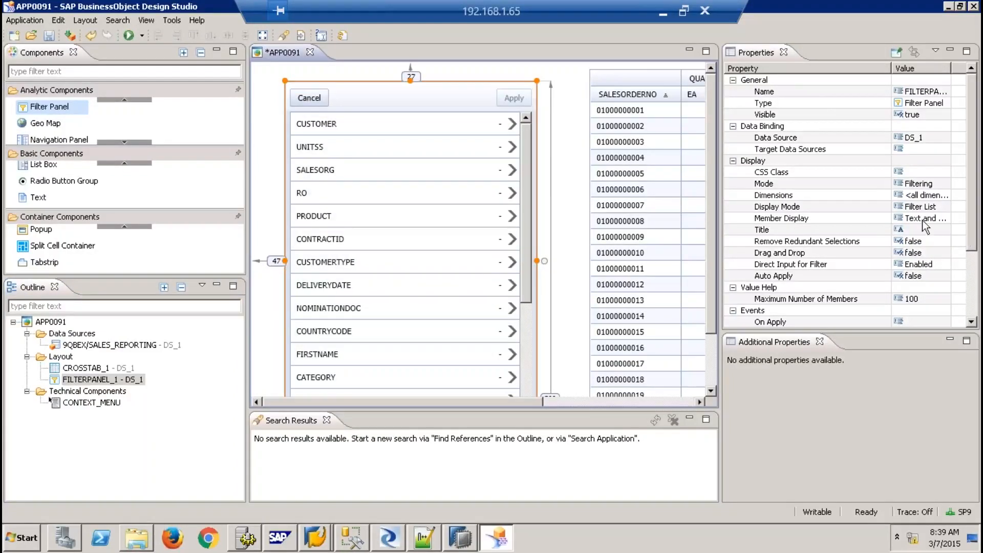
Set the filter panel's Mode to Filtering and Navigation
left_click(947, 185)
left_click(943, 183)
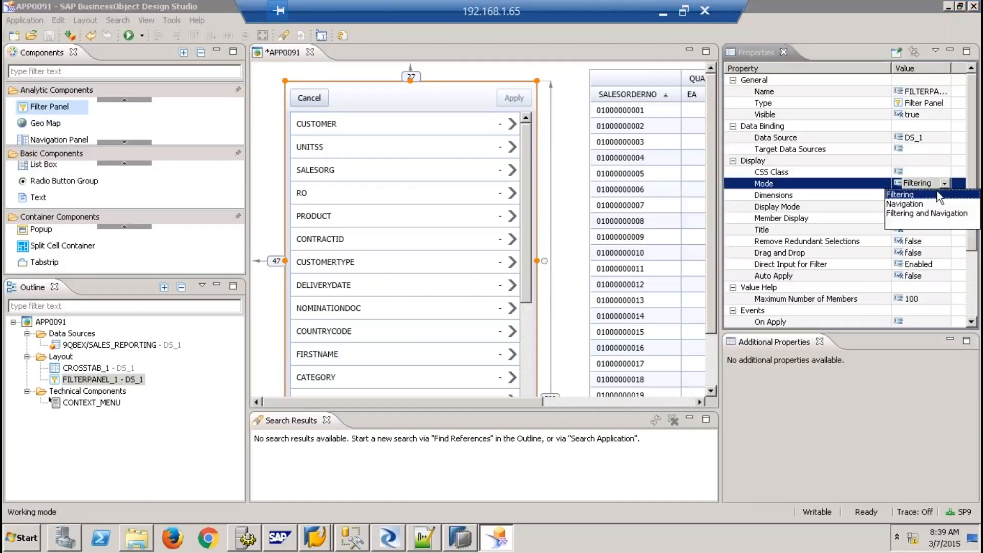
left_click(922, 213)
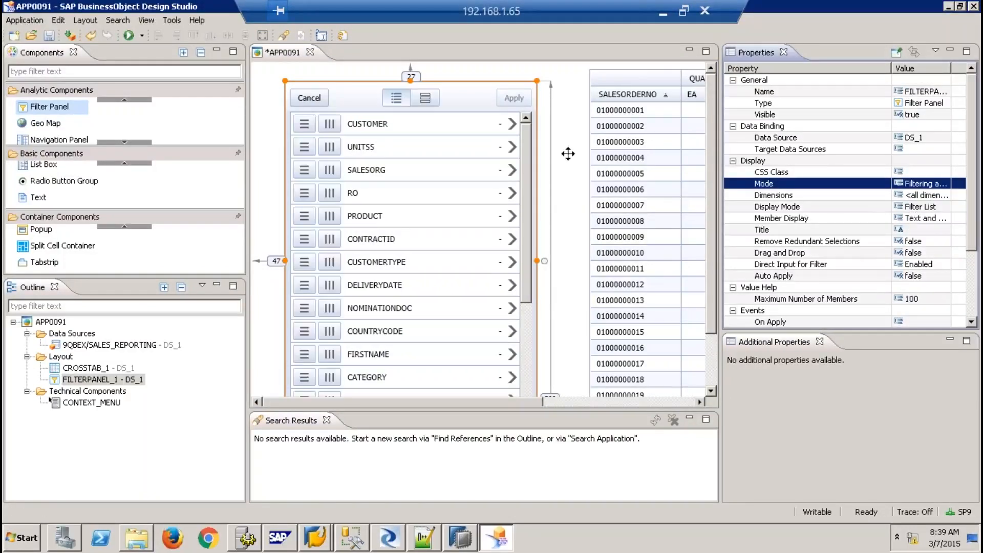
left_click(146, 35)
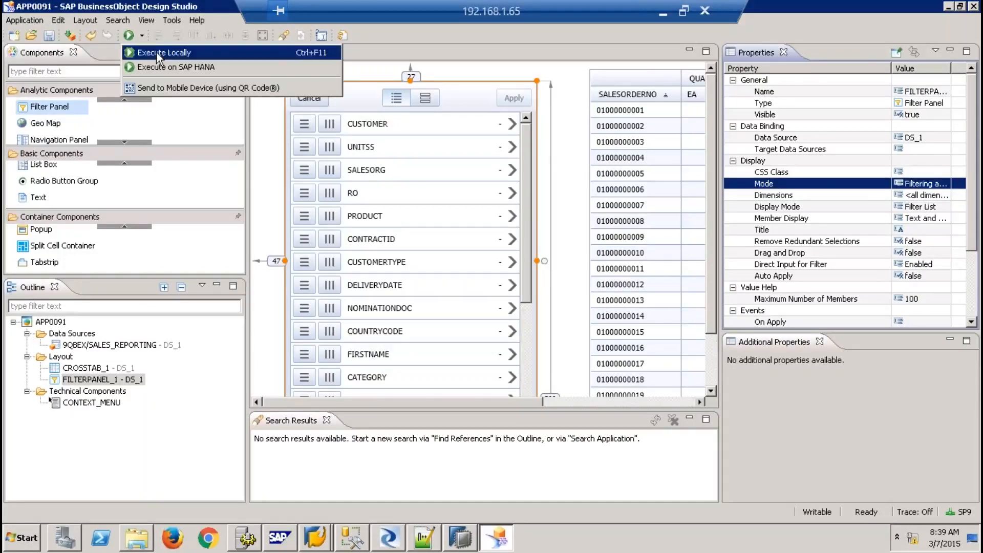
left_click(157, 53)
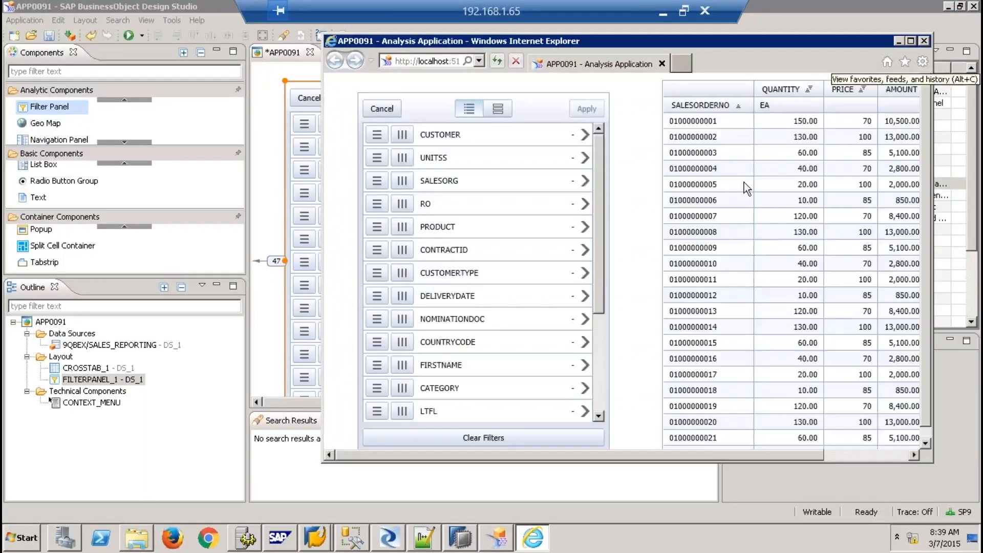
left_click(910, 43)
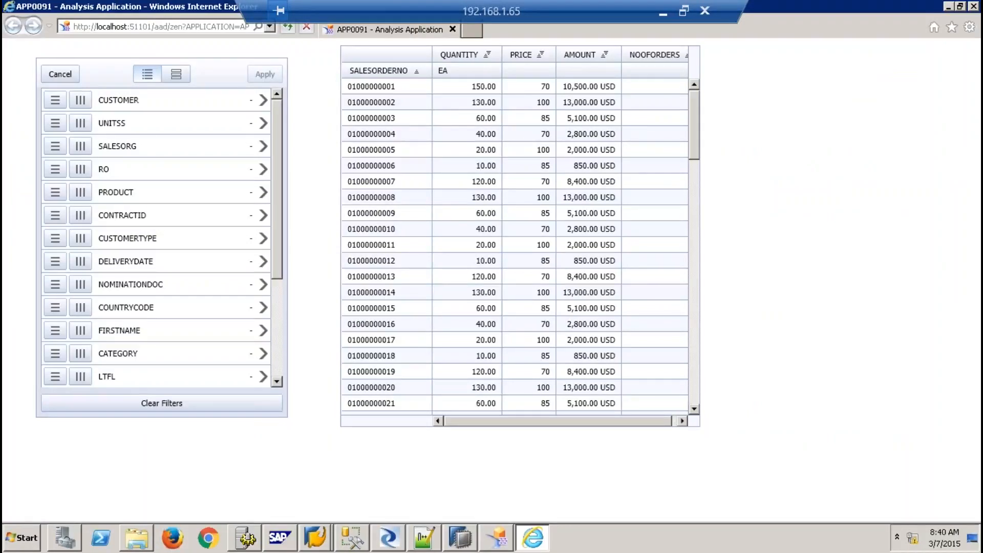
left_click(55, 100)
left_click(265, 75)
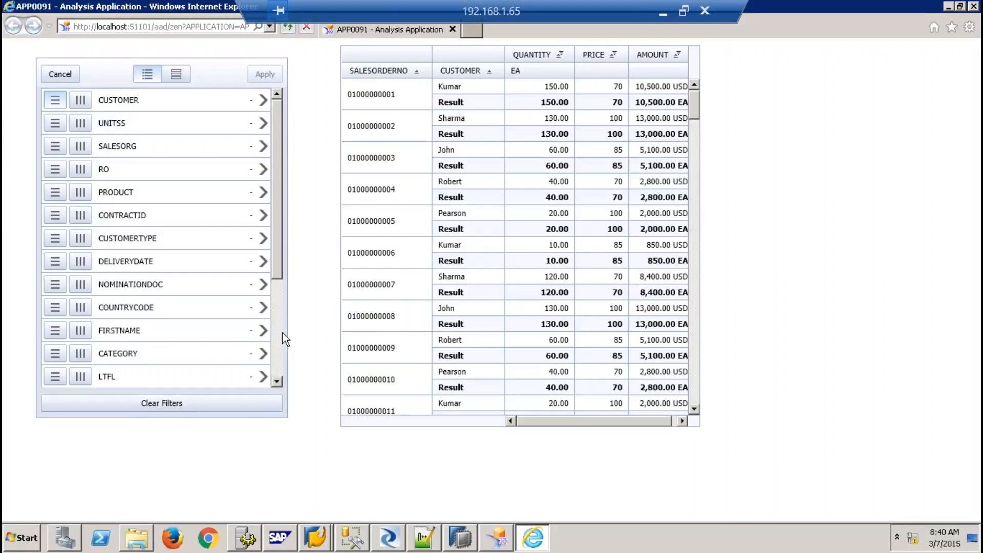
scroll(282, 333, "down", 3)
left_click(57, 308)
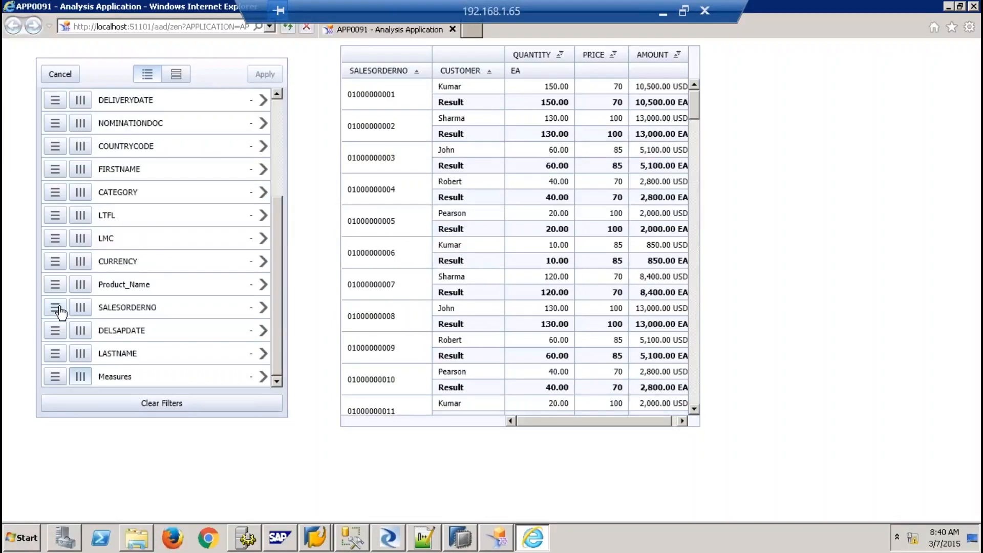
left_click(264, 76)
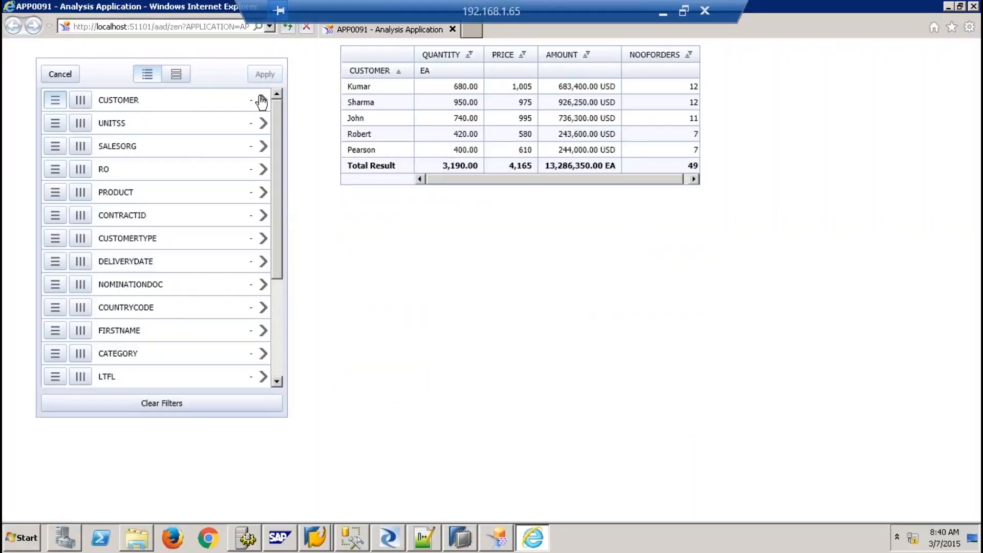
left_click(263, 100)
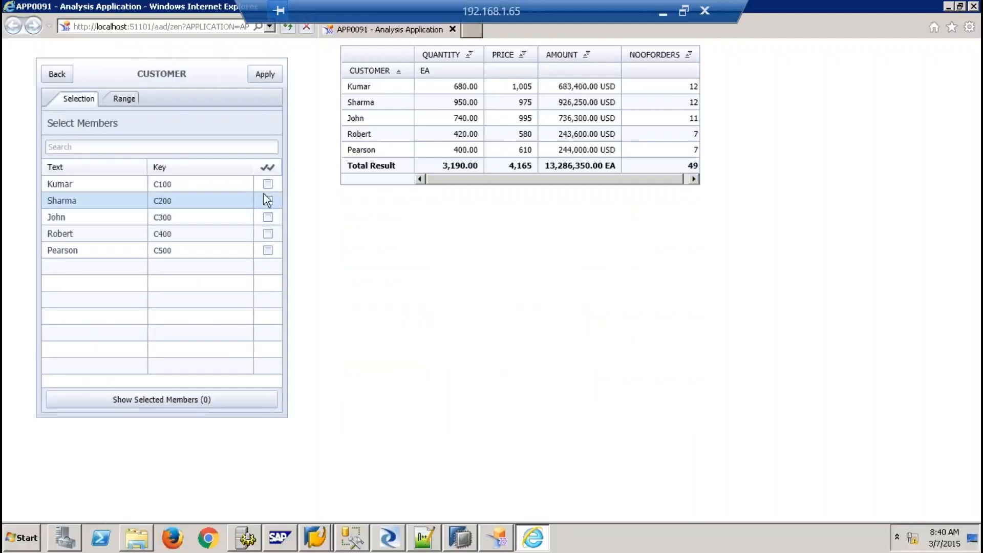
left_click(267, 185)
left_click(264, 73)
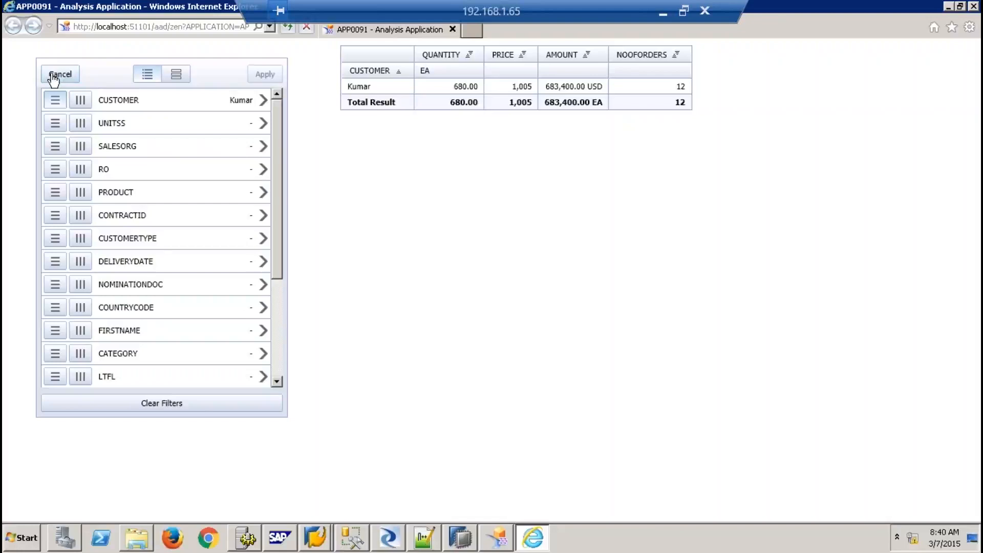
left_click(198, 403)
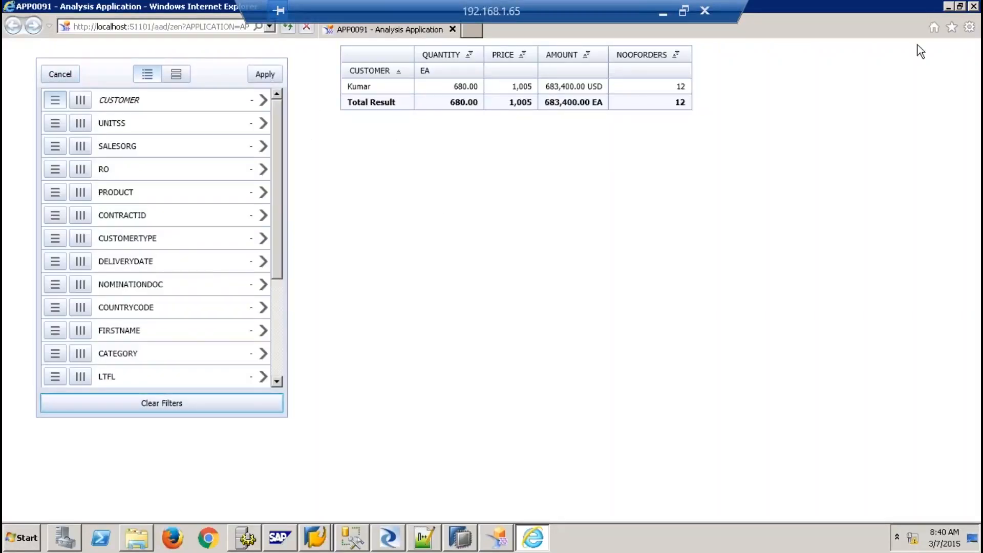
left_click(973, 7)
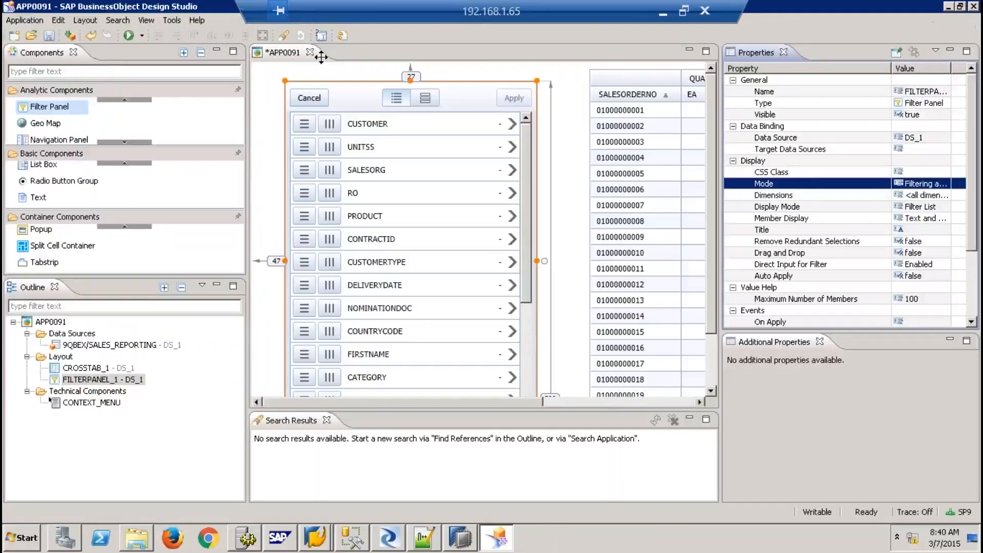
Open and cancel Save As, then close Design Studio, answering No to saving APP0091
left_click(82, 20)
mouse_move(58, 19)
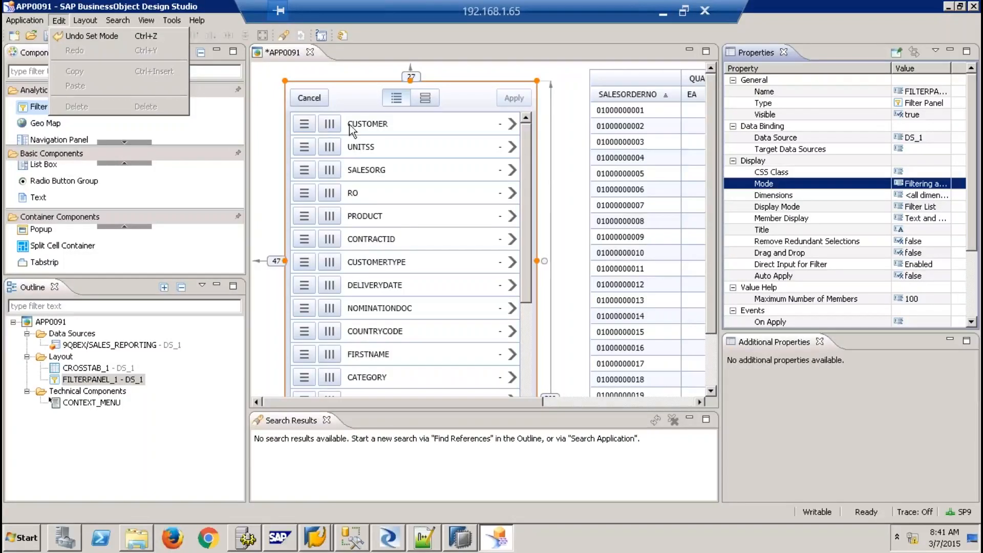
left_click(896, 20)
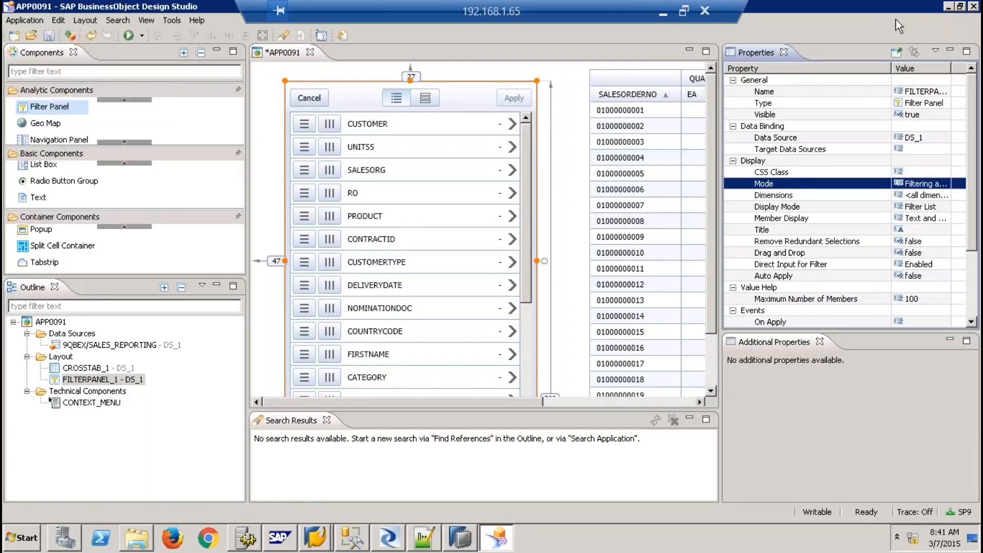
left_click(30, 20)
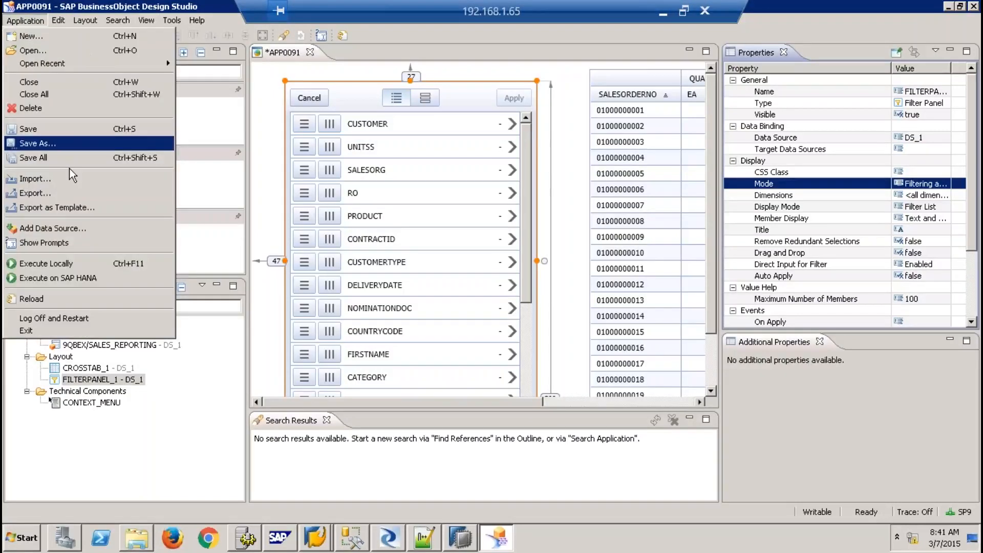
left_click(45, 147)
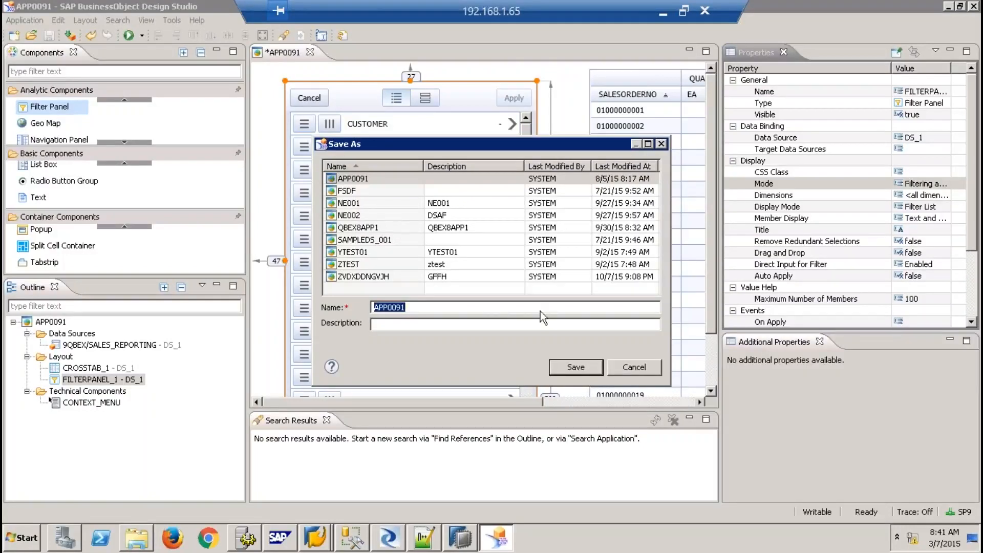
left_click(631, 369)
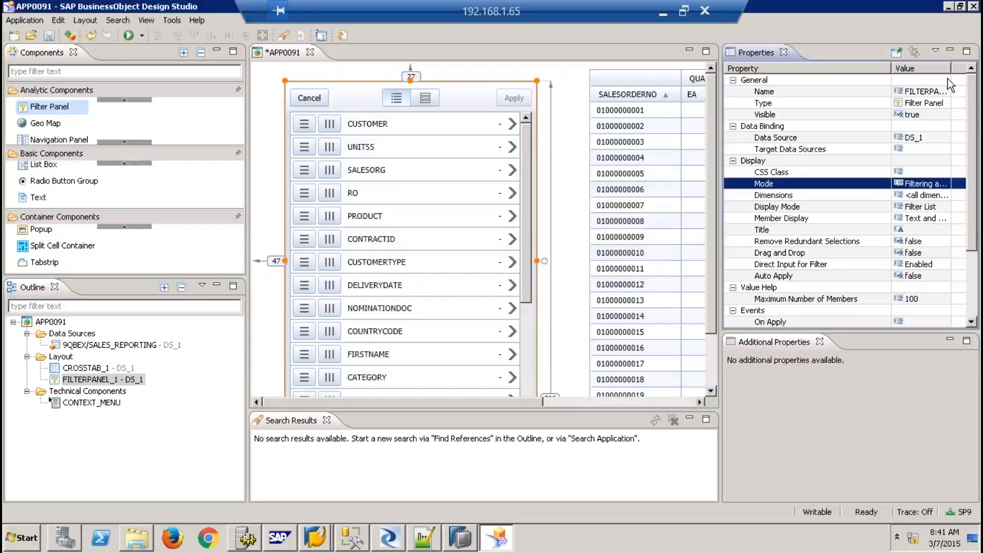
left_click(973, 7)
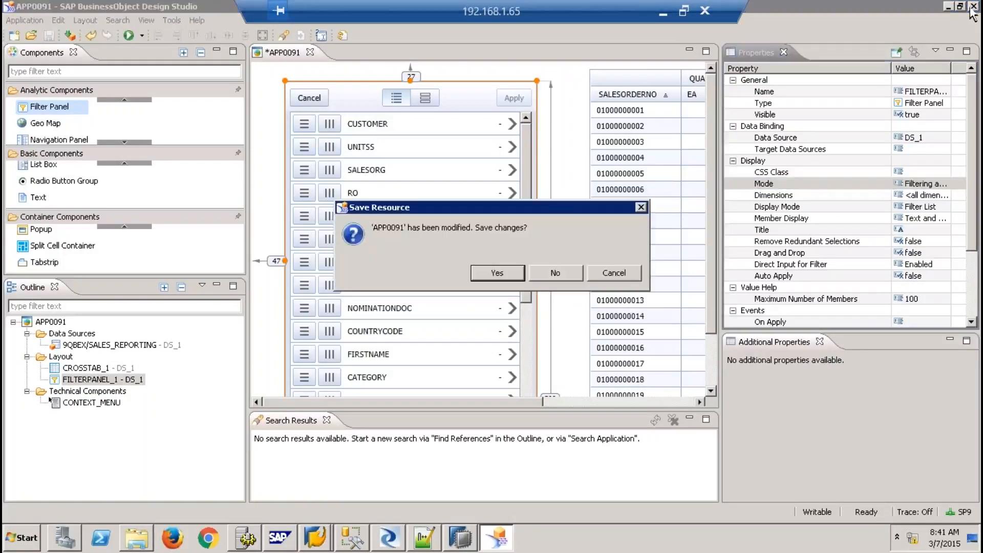
left_click(545, 278)
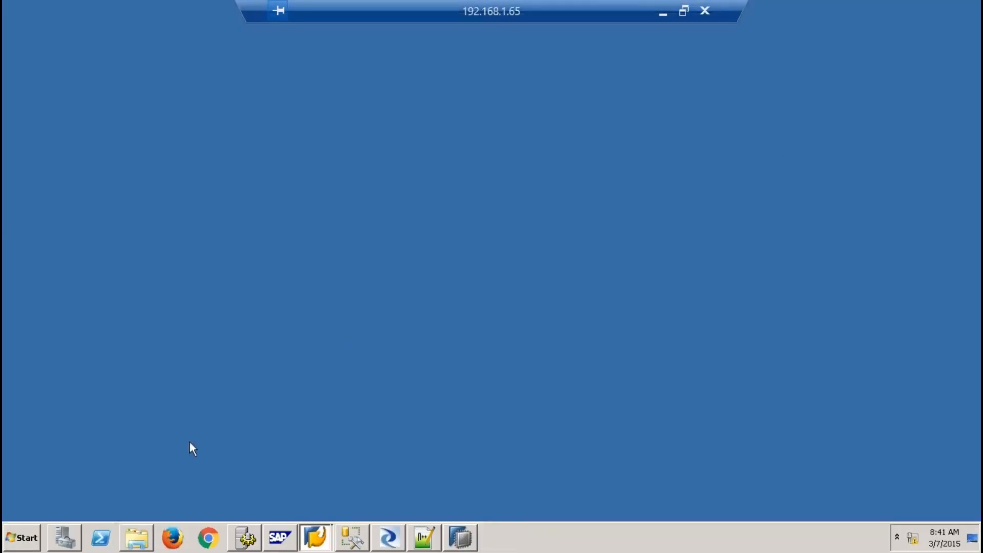
Launch SAP Lumira from the Start menu's SAP Business Intelligence > SAP Lumira folder
left_click(14, 541)
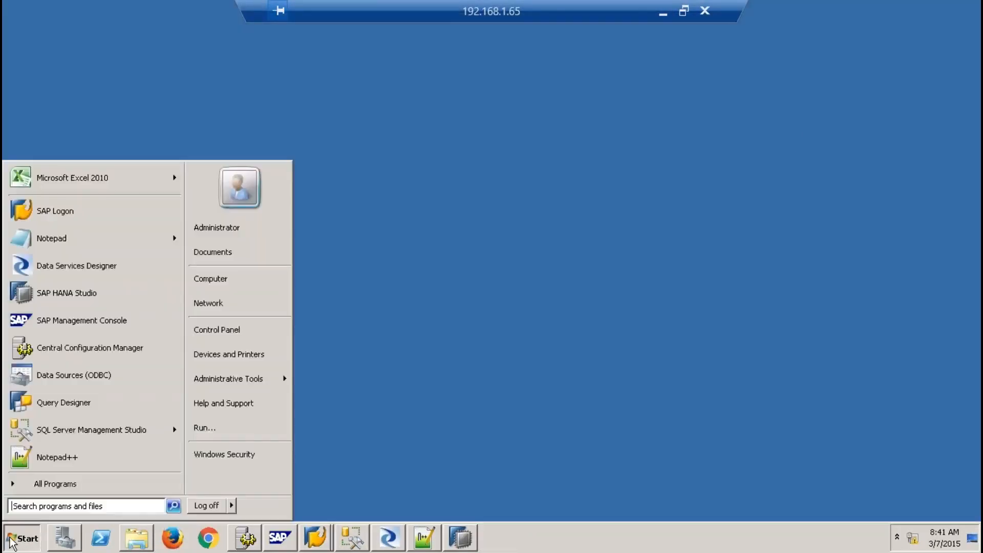
left_click(67, 491)
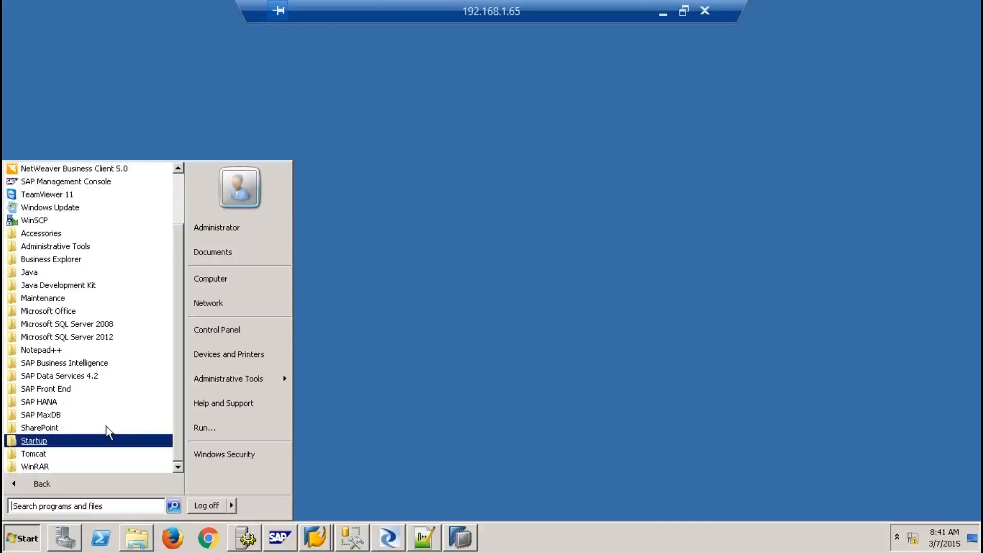
left_click(102, 364)
left_click(72, 428)
left_click(75, 443)
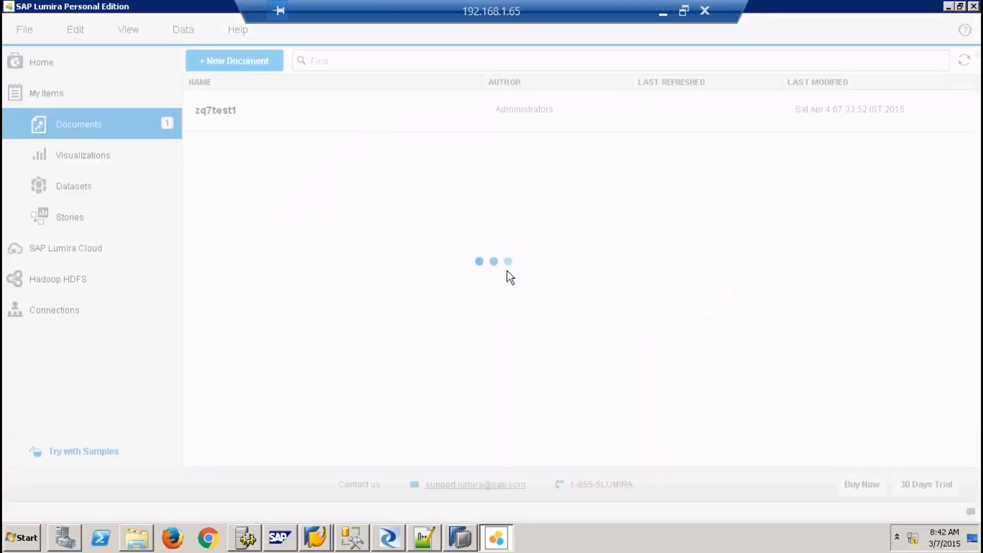
Open the Add new dataset dialog from the File menu
left_click(25, 29)
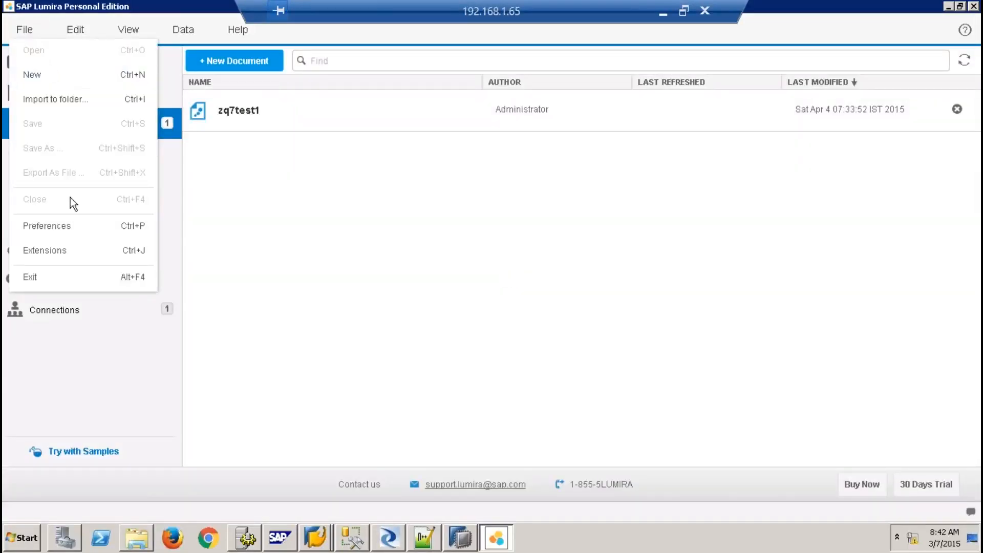
left_click(41, 77)
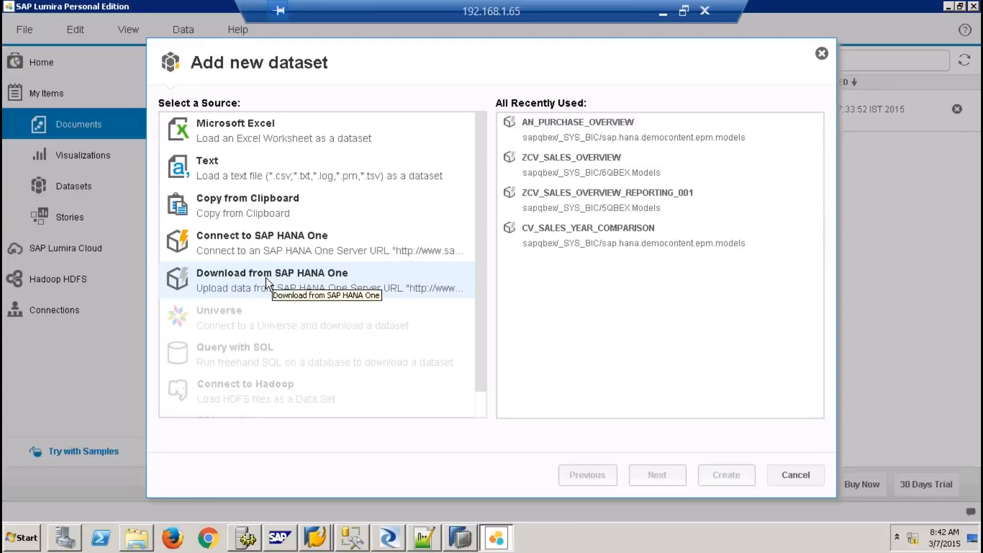
Connect the new dataset to SAP HANA server sapqbex using the account password
left_click(285, 251)
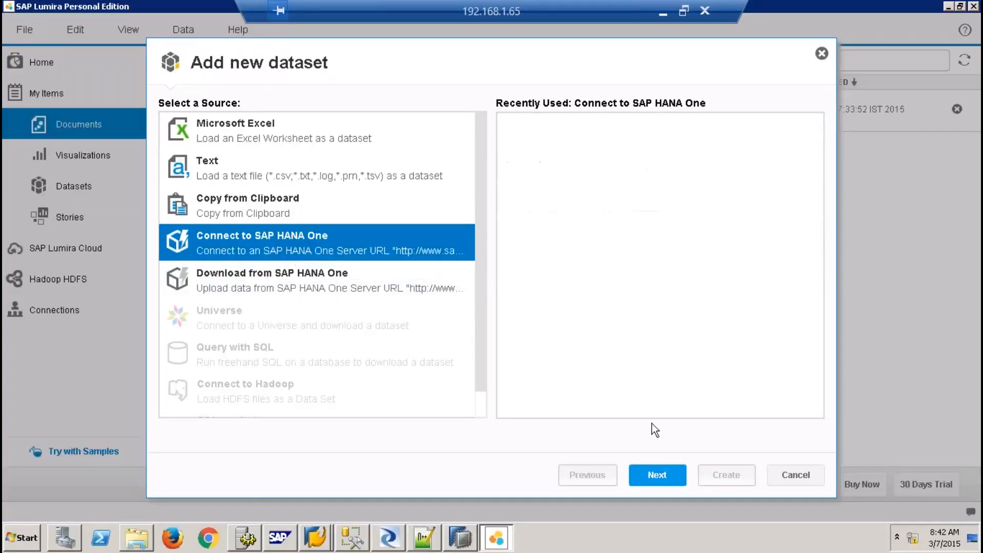
left_click(655, 474)
left_click(357, 117)
type("sapqbex")
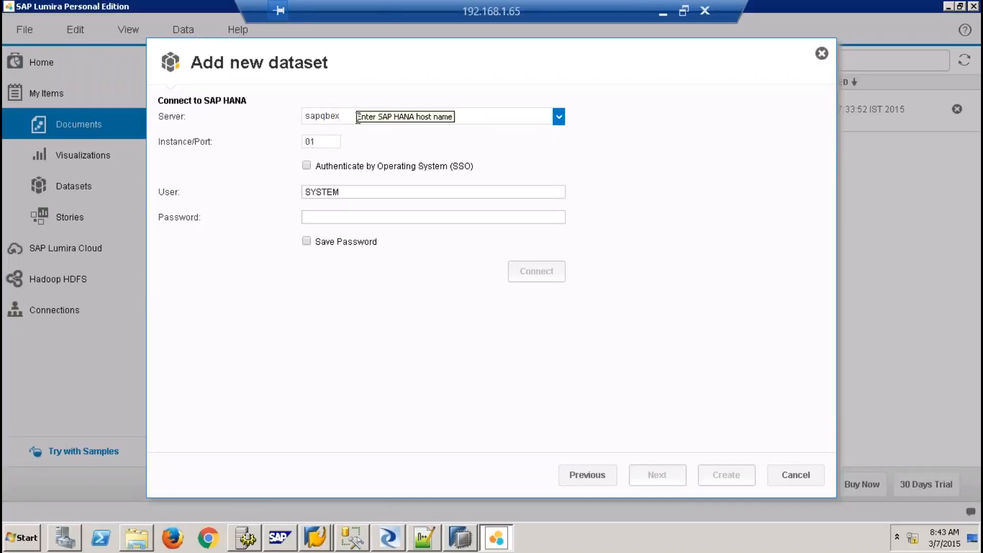
left_click(324, 139)
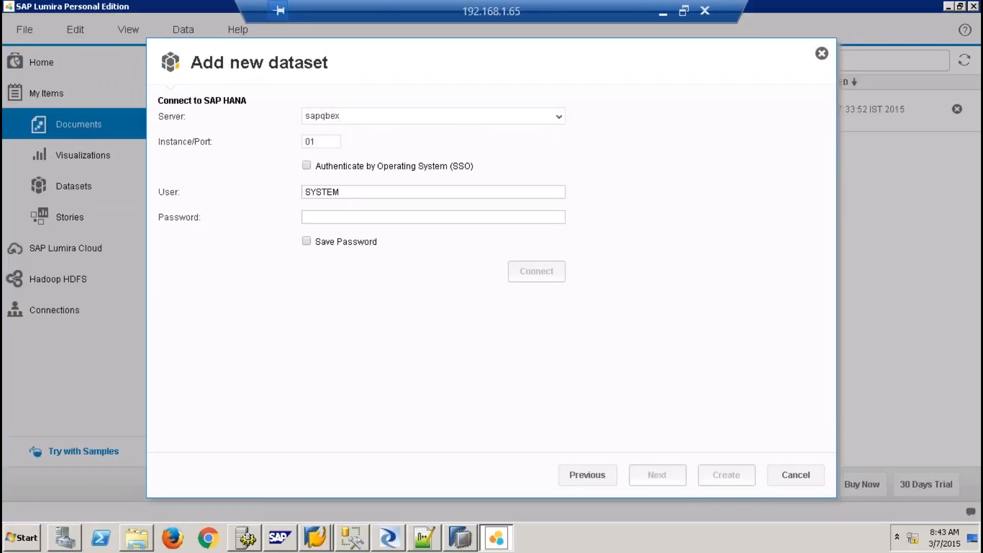
left_click(346, 214)
type("**********")
left_click(522, 277)
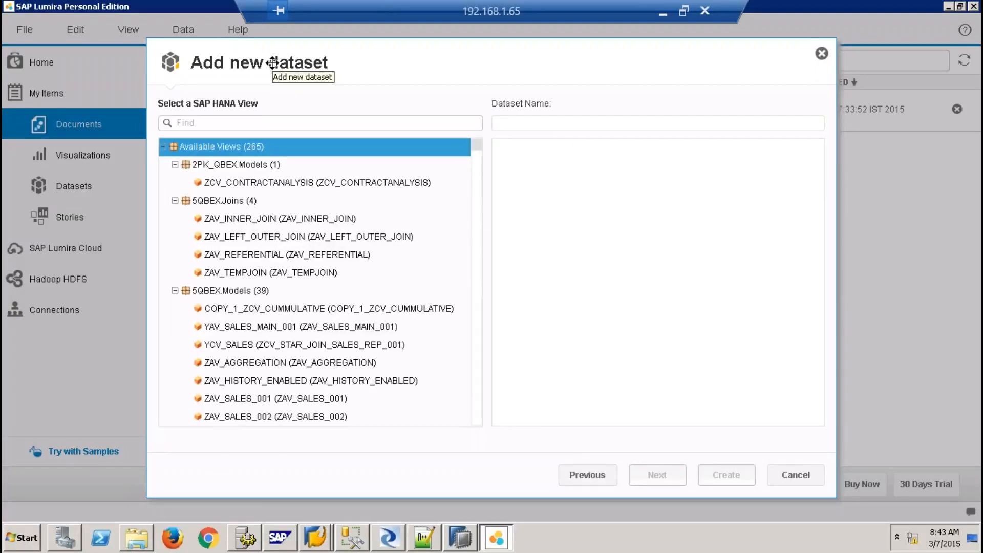
Pick the SALES_REPORTING view under 9QBEX as the dataset and continue to field selection
scroll(477, 379, "down", 15)
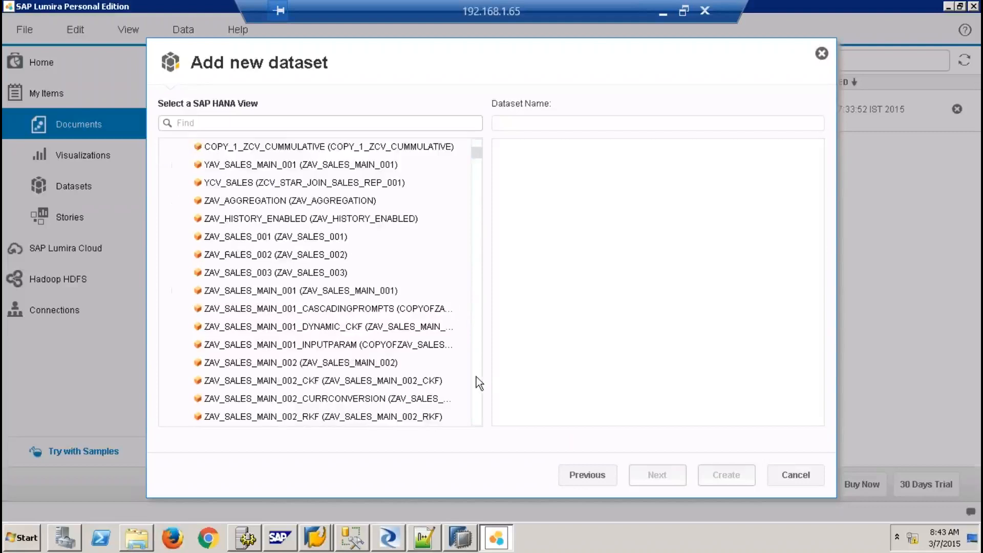
scroll(476, 377, "down", 10)
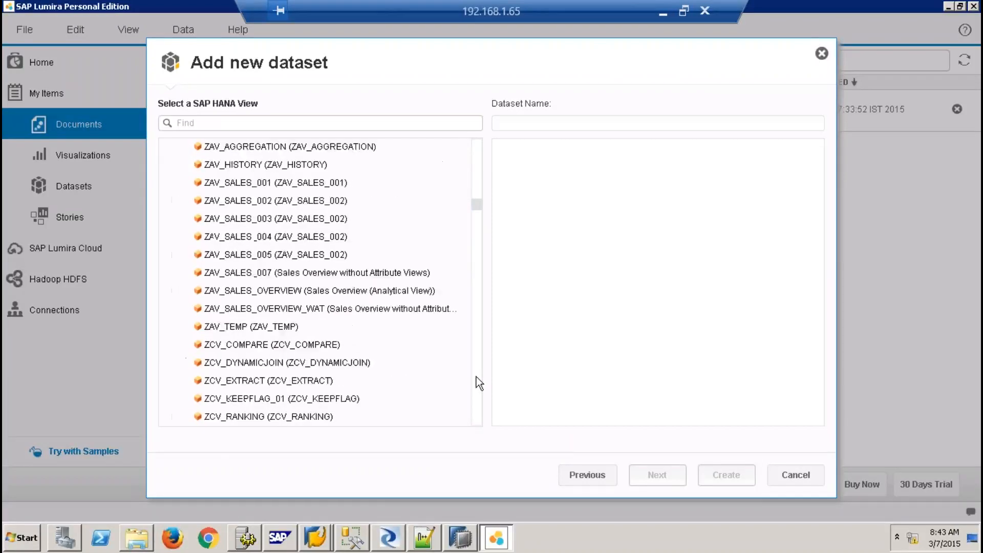
scroll(476, 377, "down", 10)
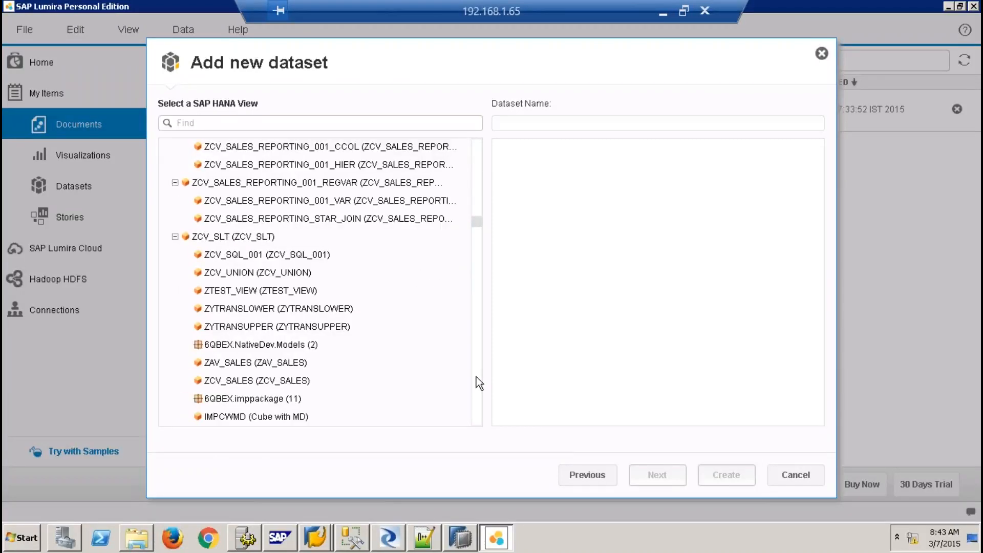
scroll(476, 383, "down", 10)
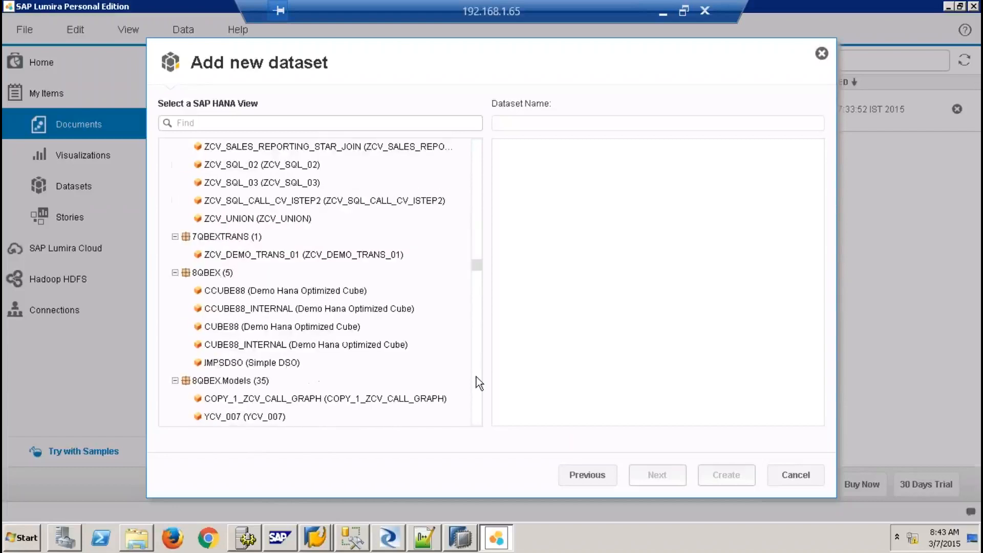
scroll(476, 383, "down", 10)
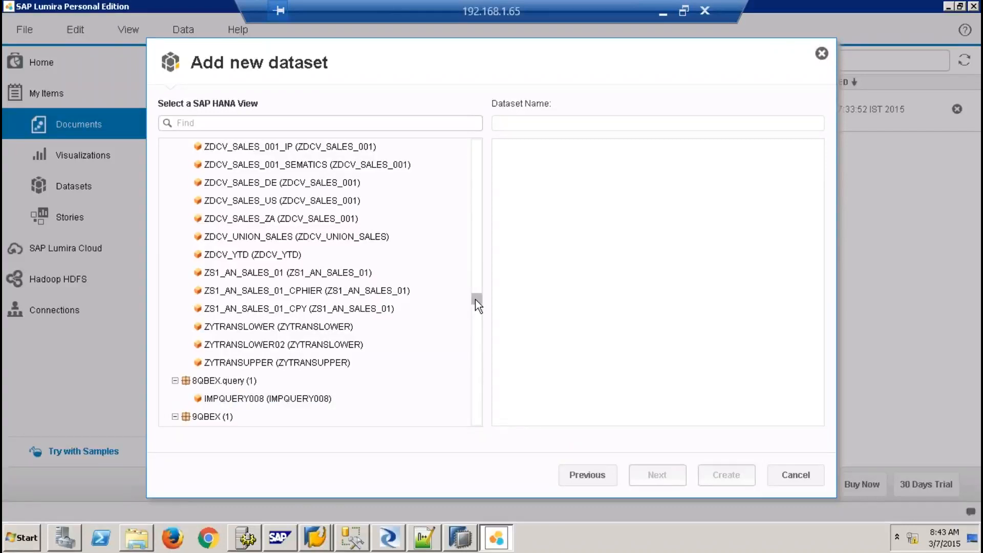
left_click_drag(475, 300, 476, 303)
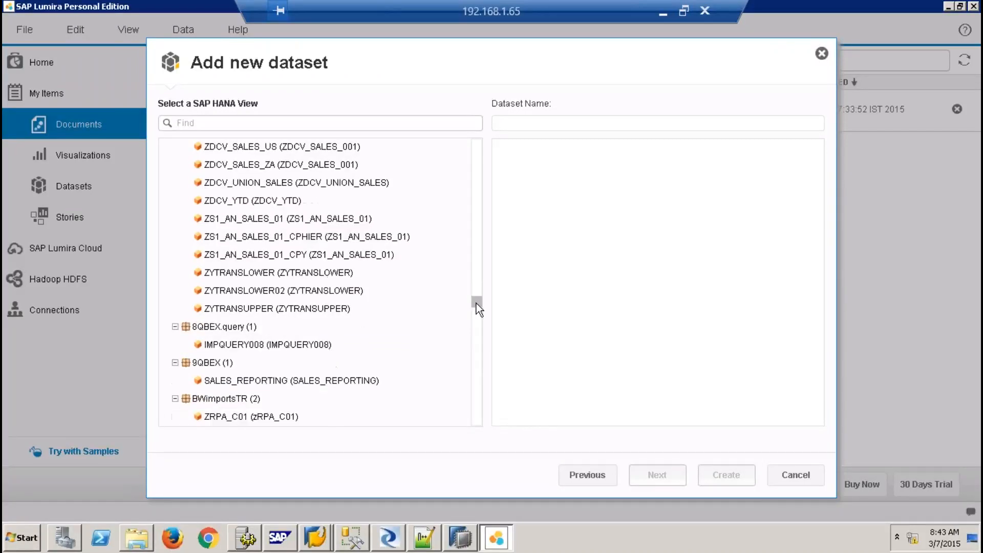
left_click(261, 382)
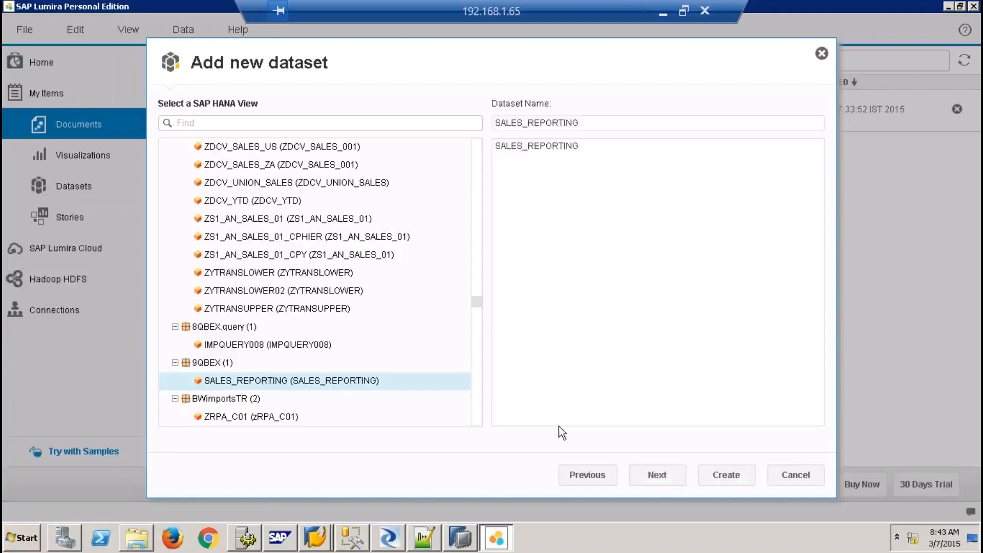
left_click(674, 476)
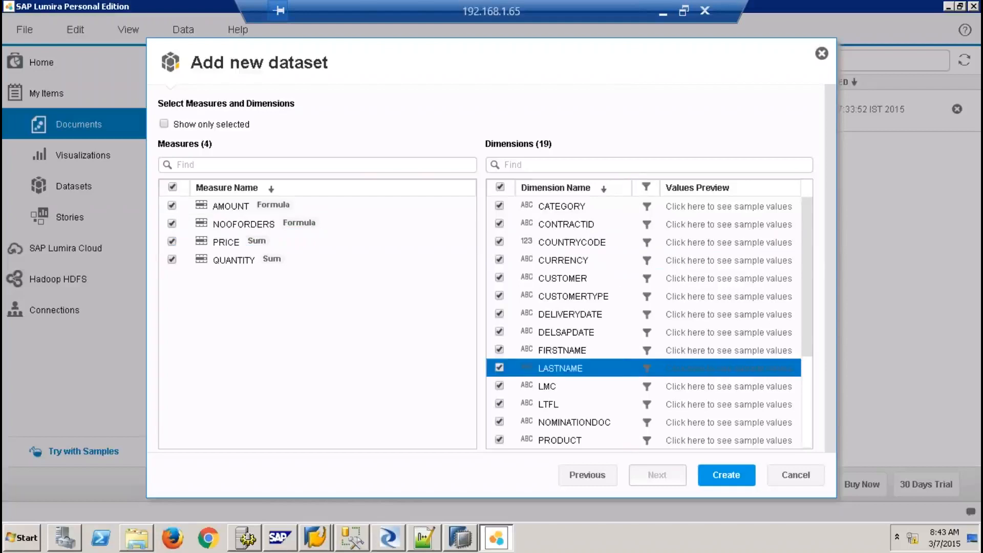
Exclude LMC, LTFL, NOMINATIONDOC and RO, then create the dataset with 4 measures and 16 dimensions
left_click(500, 385)
left_click(500, 403)
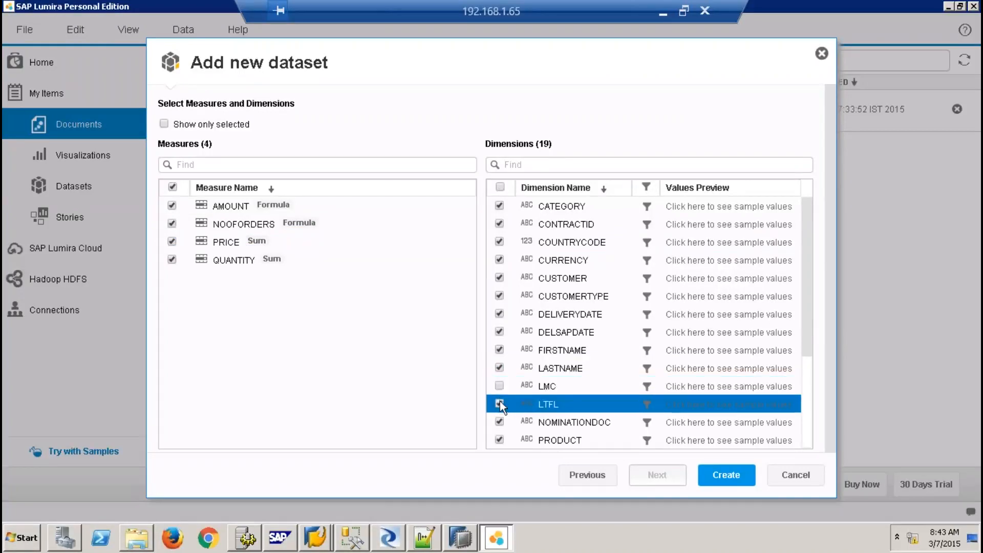
left_click(500, 422)
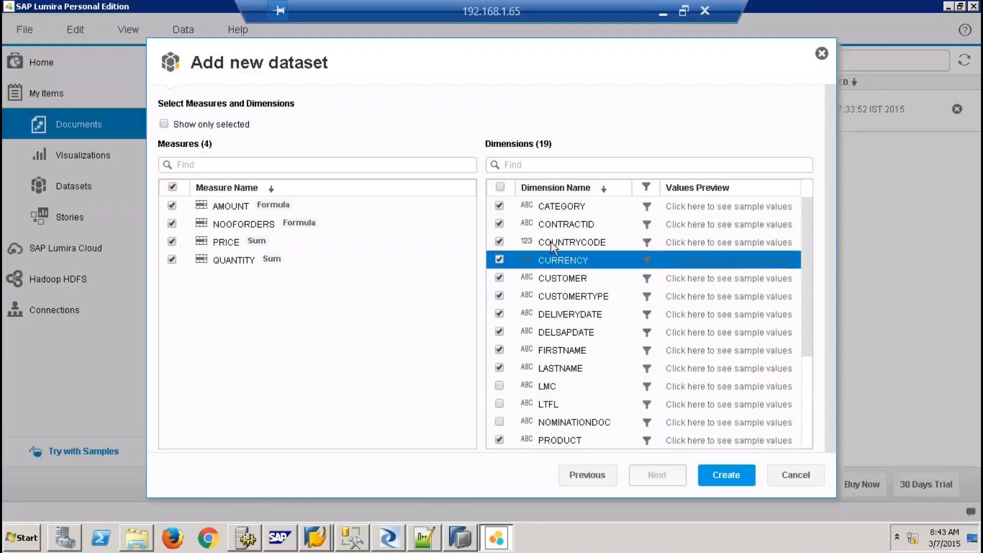
left_click_drag(804, 237, 812, 357)
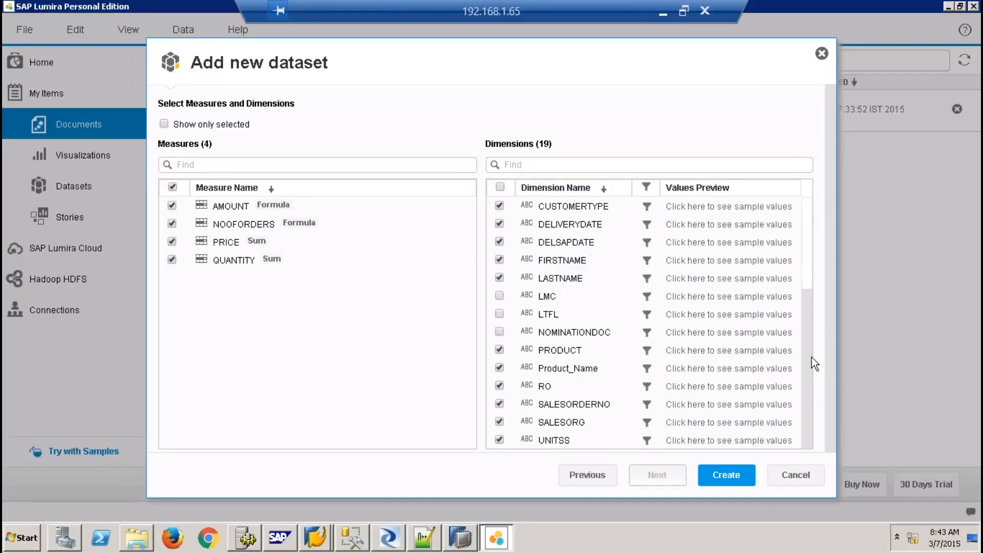
left_click(499, 386)
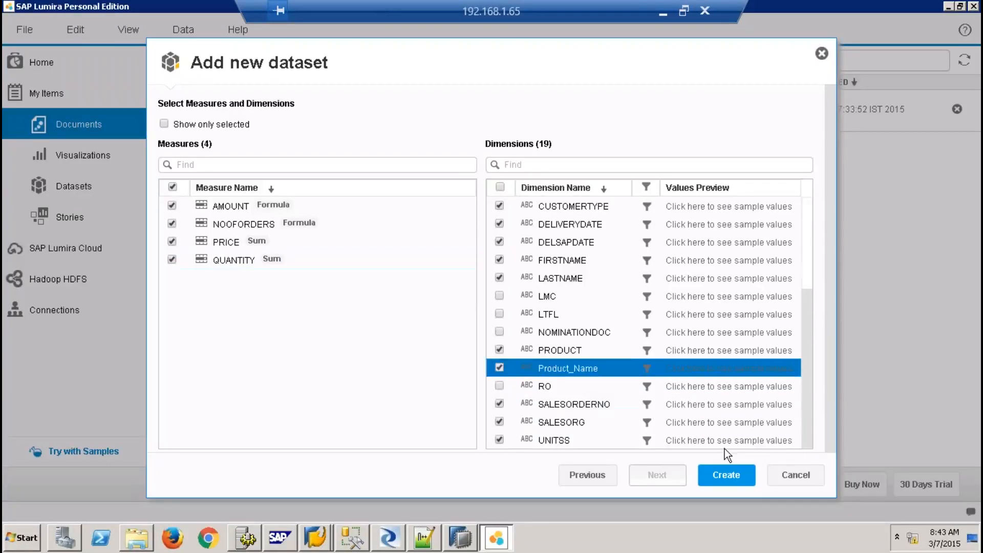
left_click(738, 478)
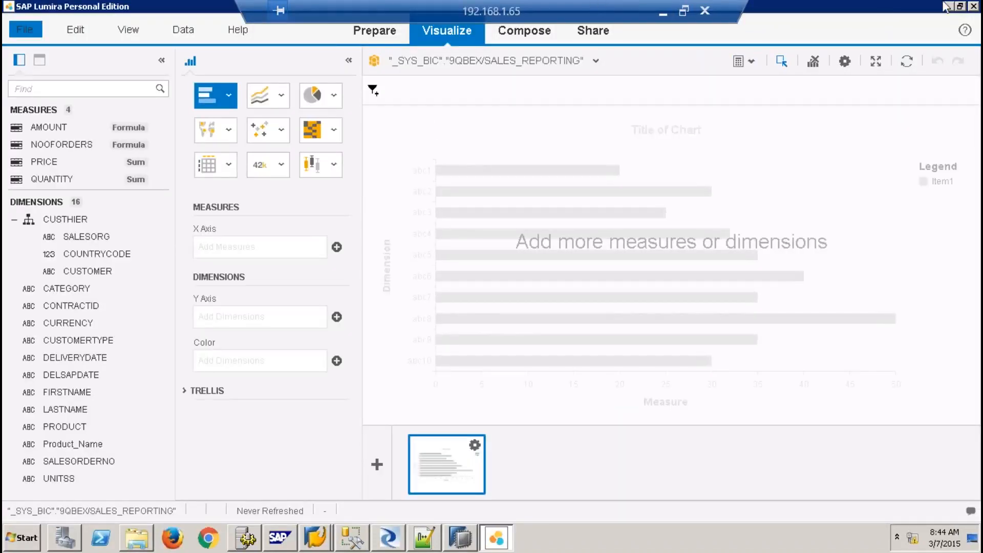
left_click(430, 4)
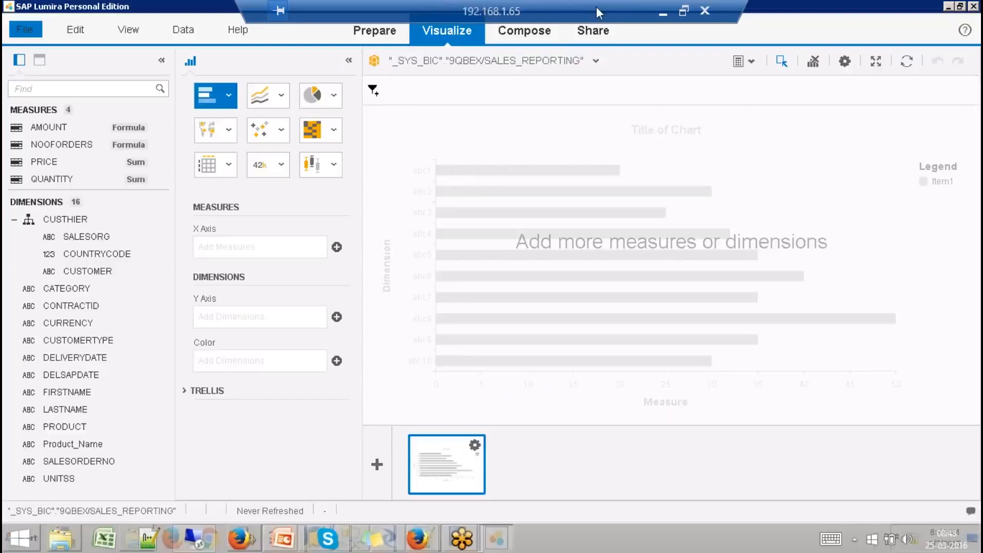
left_click(382, 35)
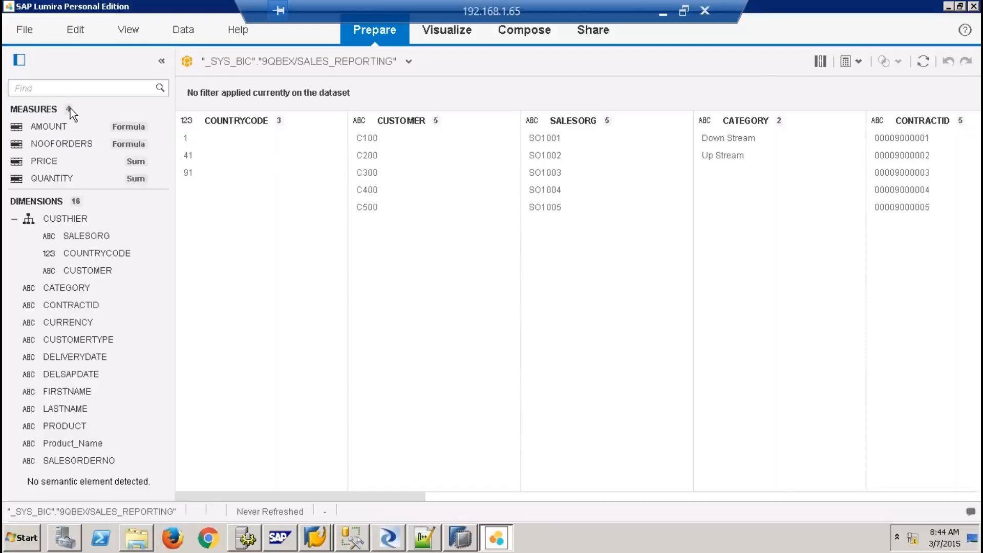
left_click(159, 126)
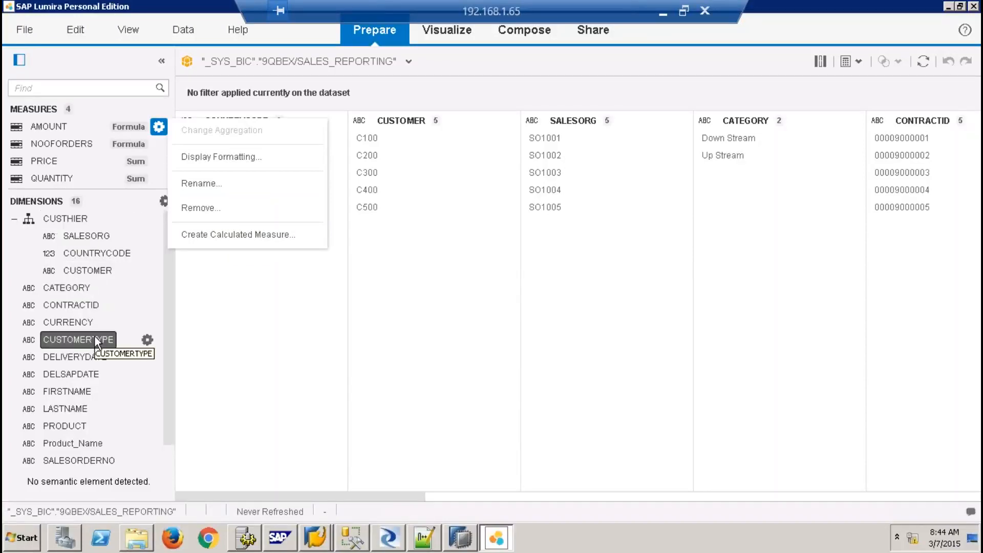
left_click(448, 32)
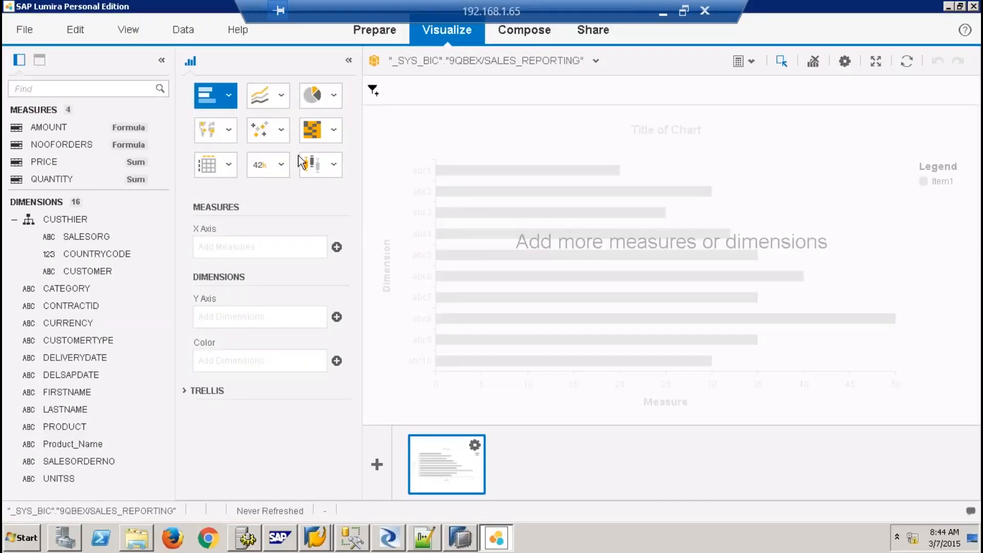
Build a bar chart with QUANTITY on the X axis and SALESORG on the Y axis, sorted ascending
left_click(235, 99)
left_click(496, 143)
left_click_drag(66, 178, 231, 247)
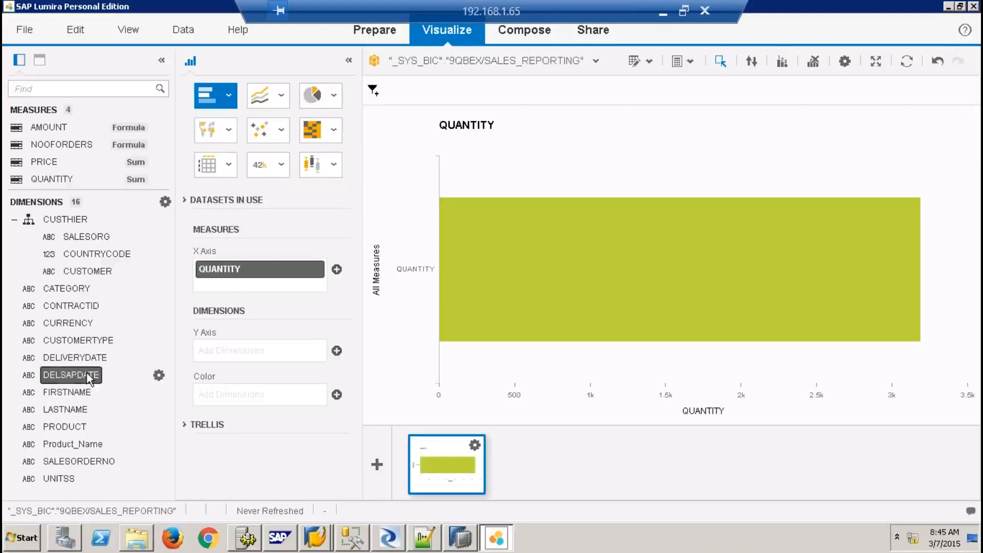
left_click_drag(84, 237, 221, 351)
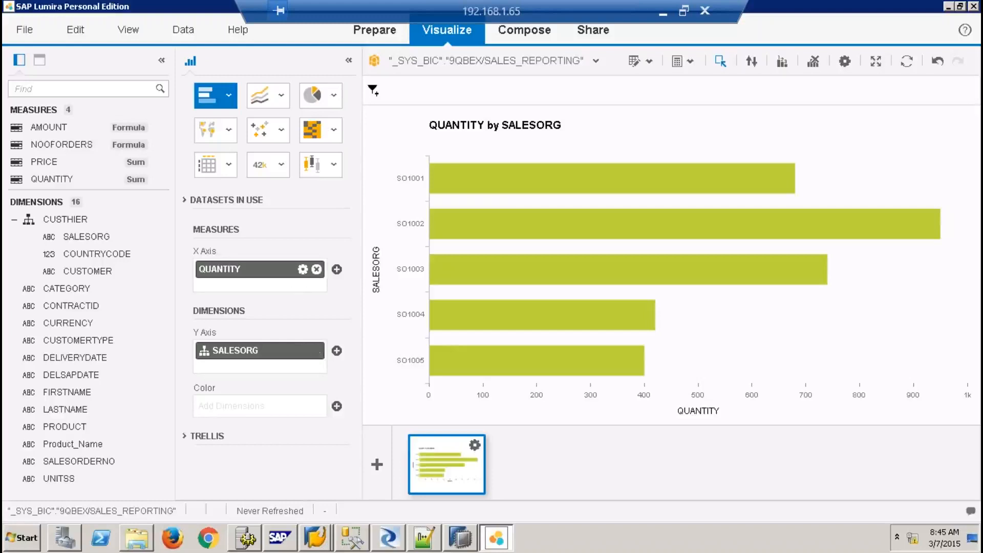
left_click(303, 269)
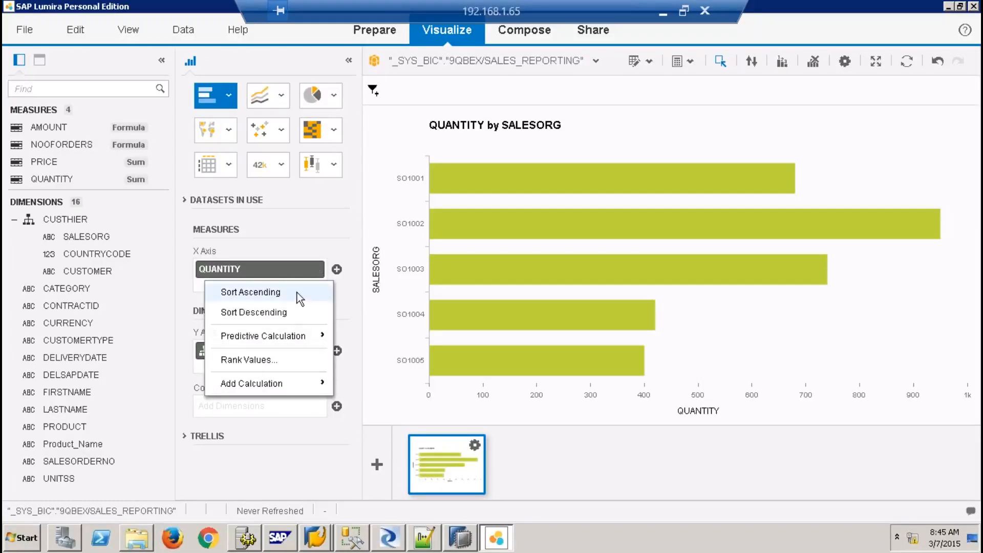
left_click(297, 291)
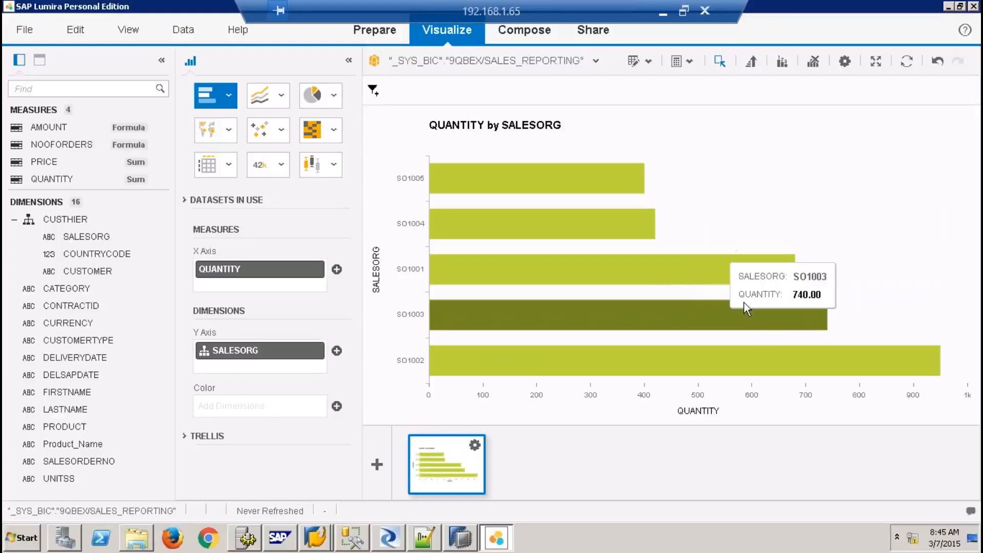
Filter the bar chart to the SO1001, SO1003 and SO1002 sales orgs
left_click_drag(374, 240, 967, 398)
left_click(883, 310)
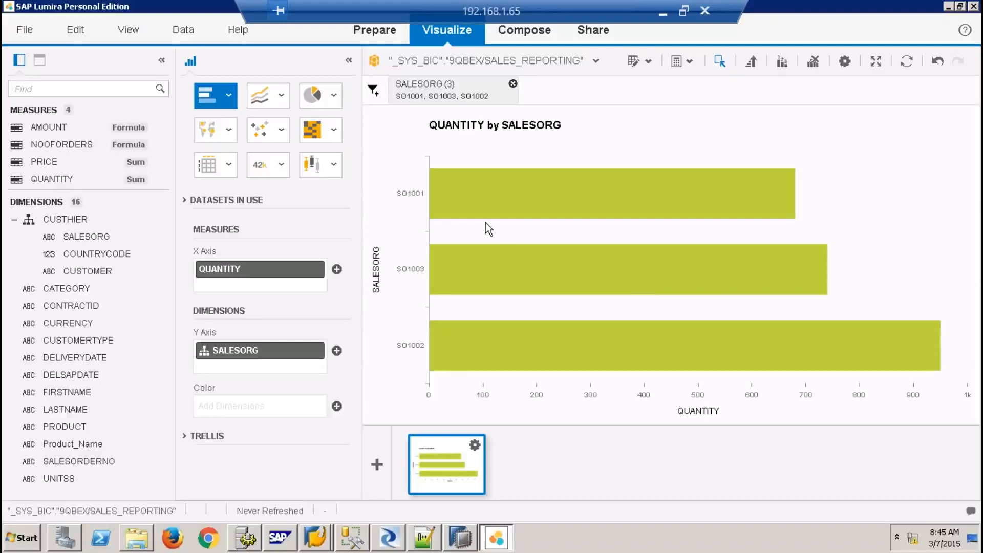
left_click(40, 61)
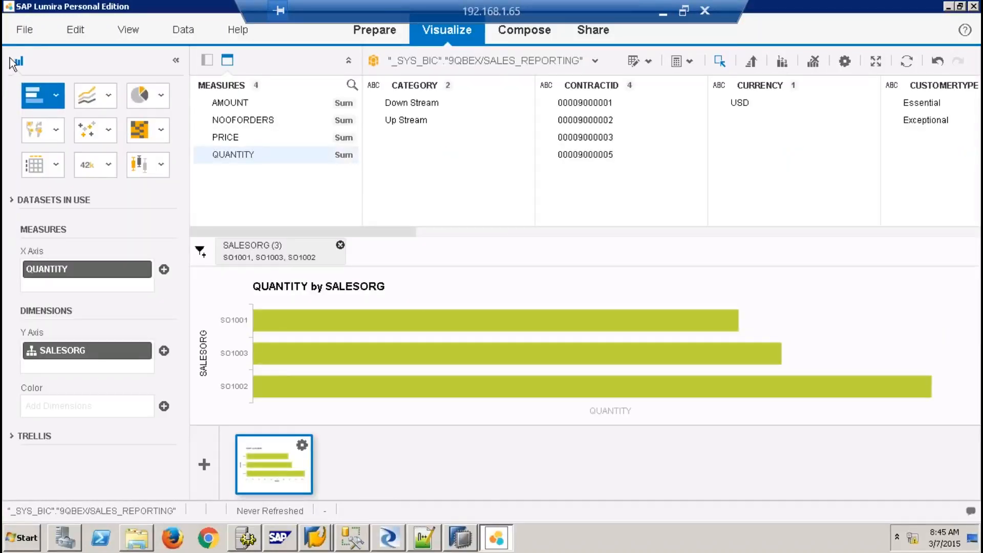
left_click(417, 123)
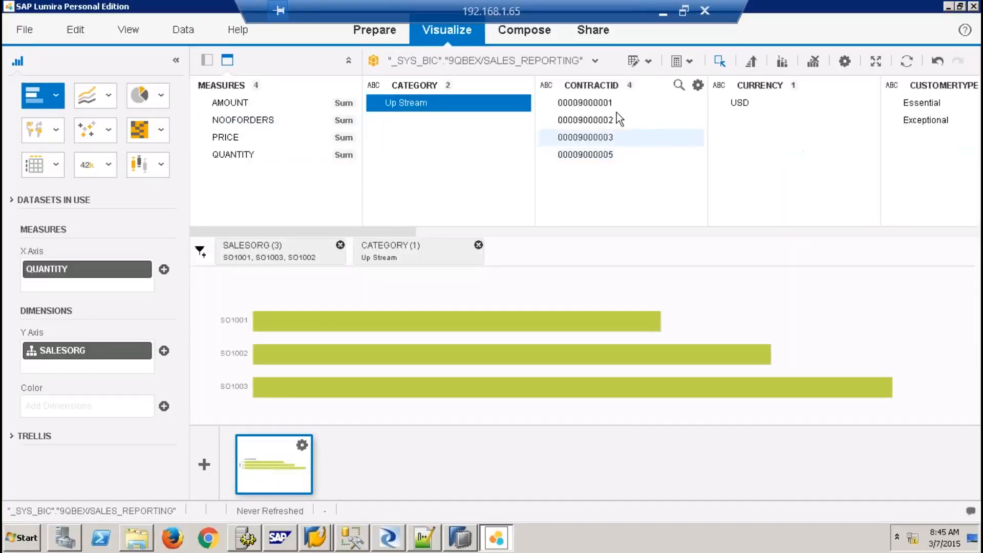
left_click(597, 127)
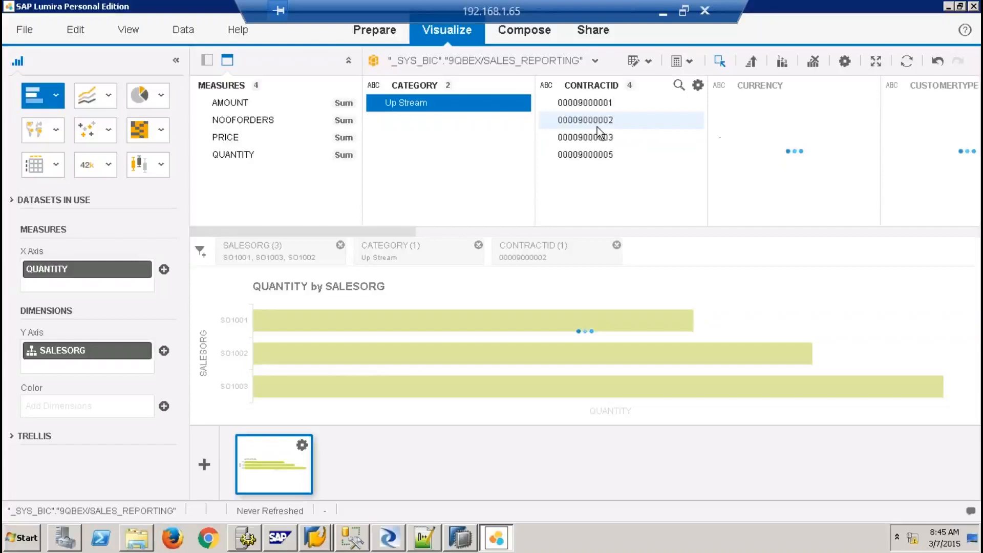
left_click(912, 121)
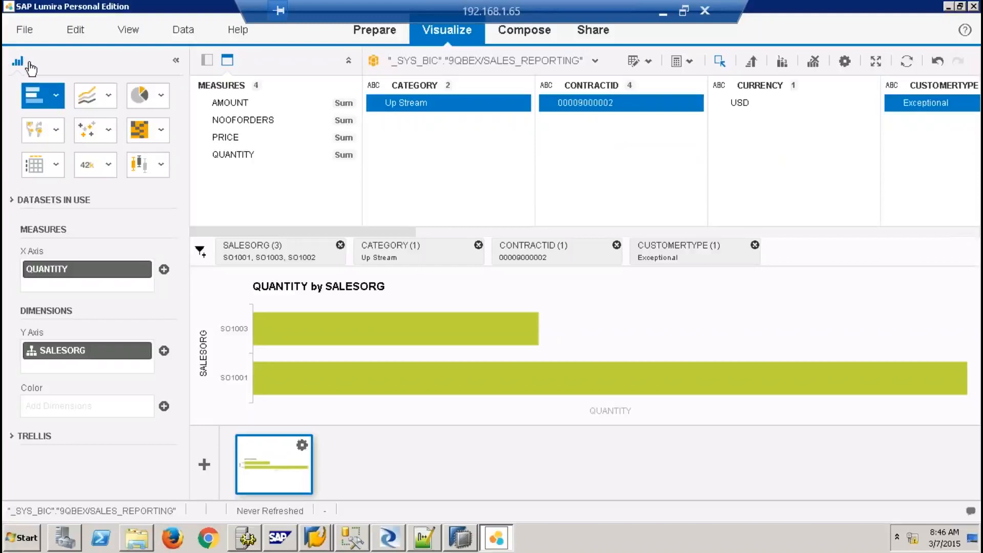
left_click(207, 60)
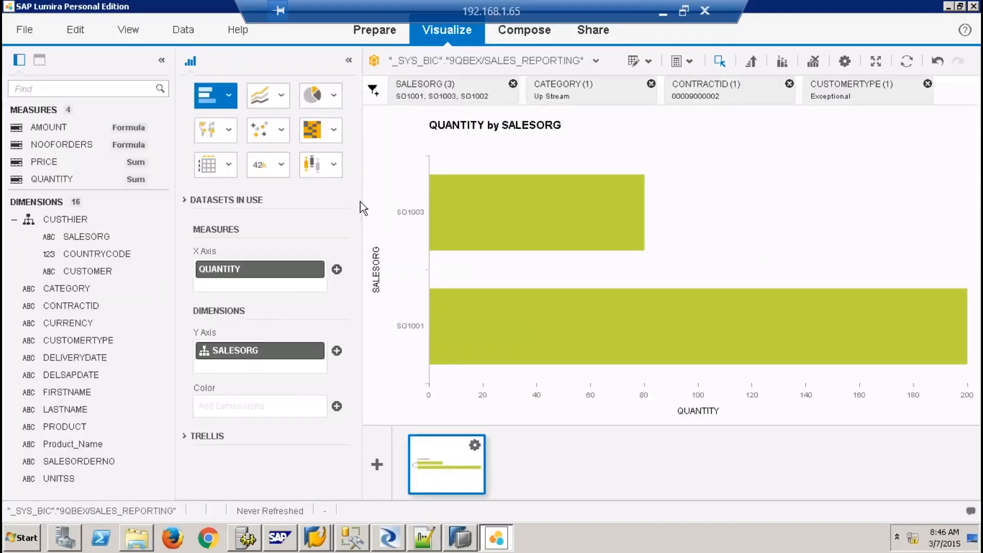
Add a second visualization and make it a Heat Map
left_click(381, 464)
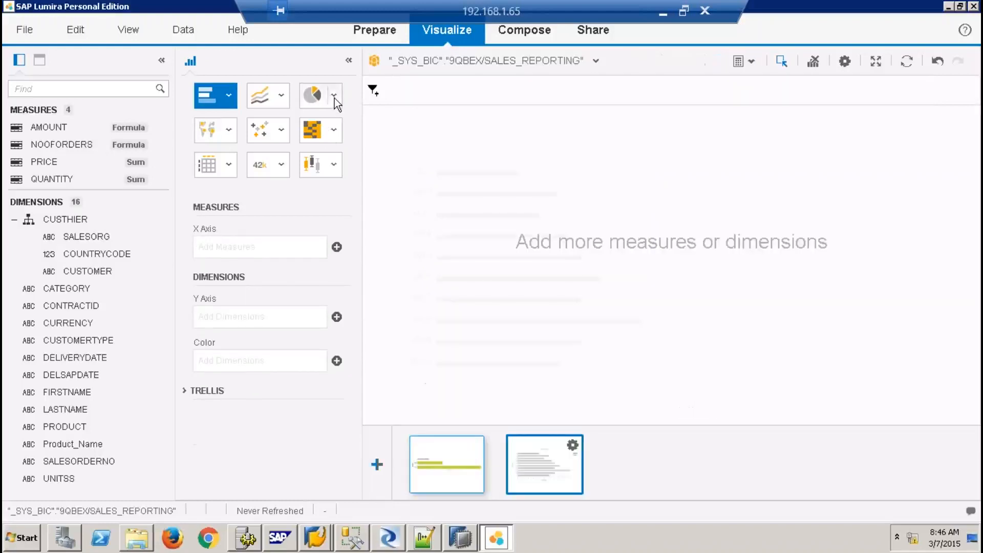
left_click(334, 96)
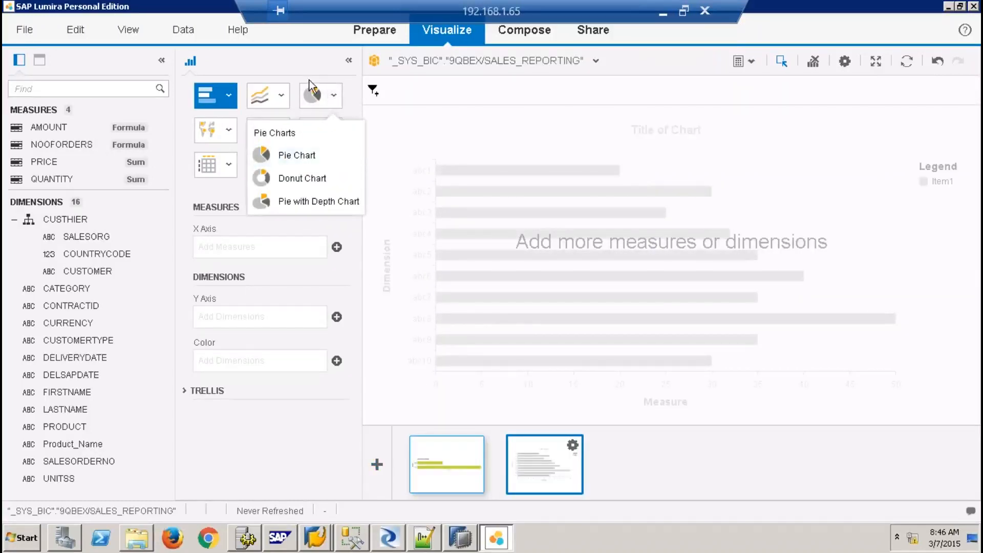
left_click(334, 131)
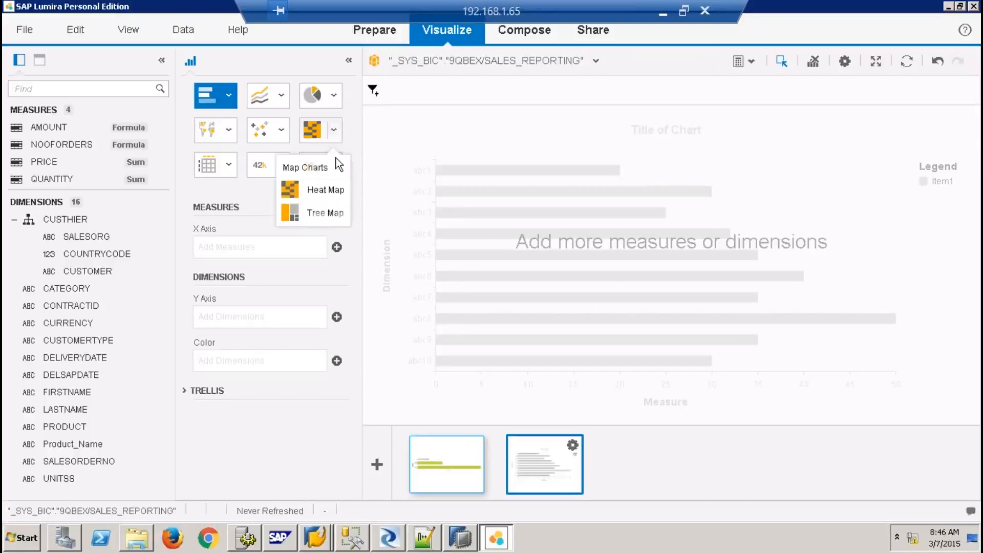
left_click(324, 191)
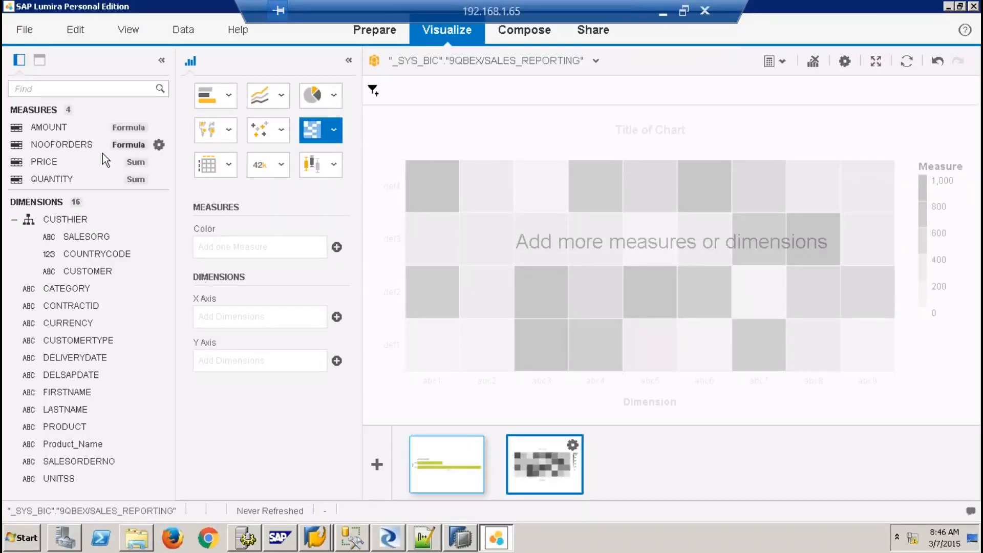
Colour the heat map by QUANTITY, lay it out by the SALESORG hierarchy, and add a third visualization
left_click_drag(64, 179, 225, 243)
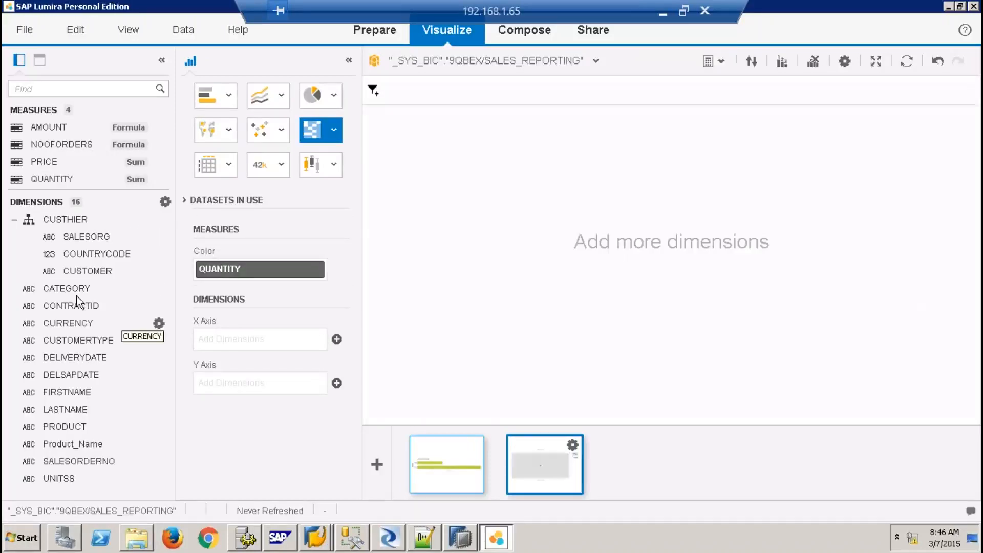
left_click_drag(97, 269, 264, 340)
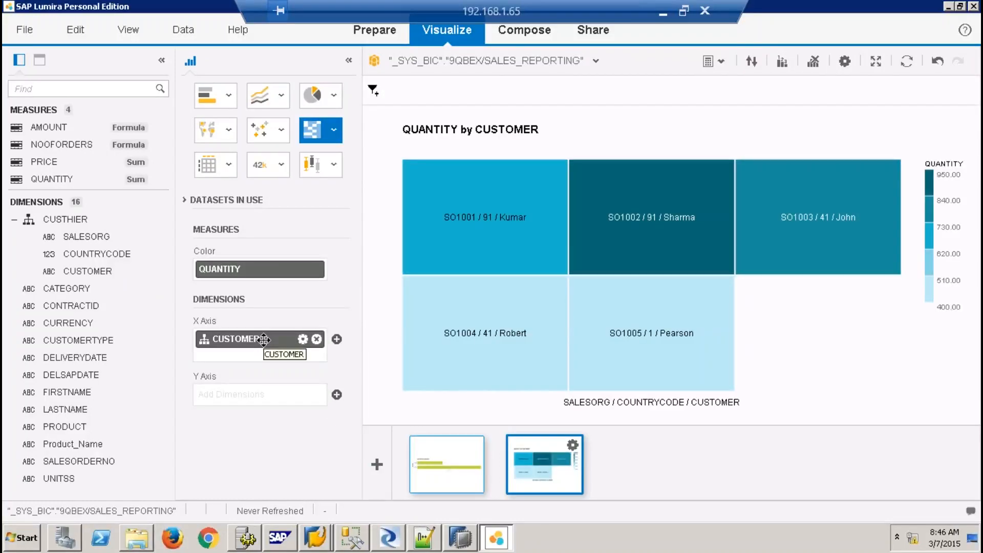
left_click(317, 340)
left_click_drag(229, 346, 229, 346)
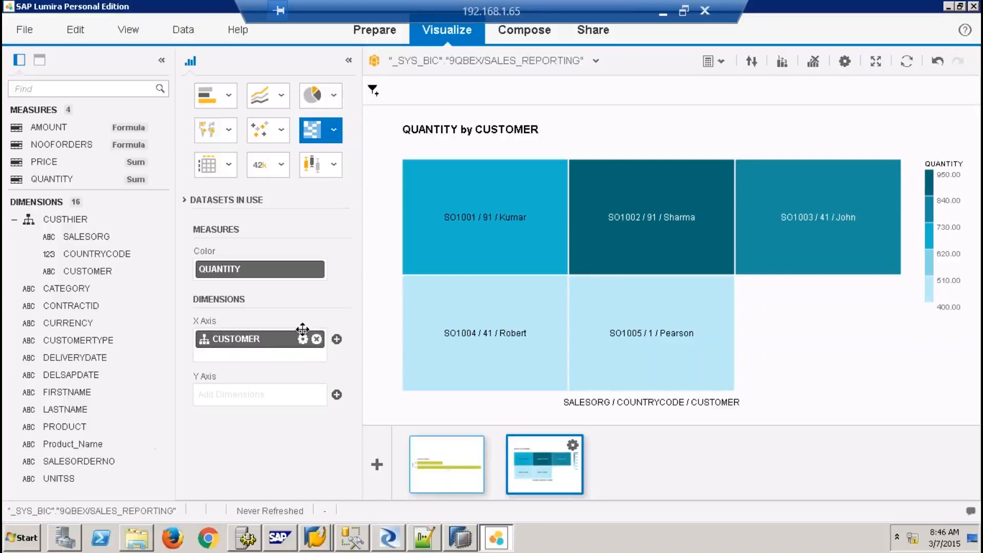
left_click(316, 339)
left_click_drag(82, 443, 205, 338)
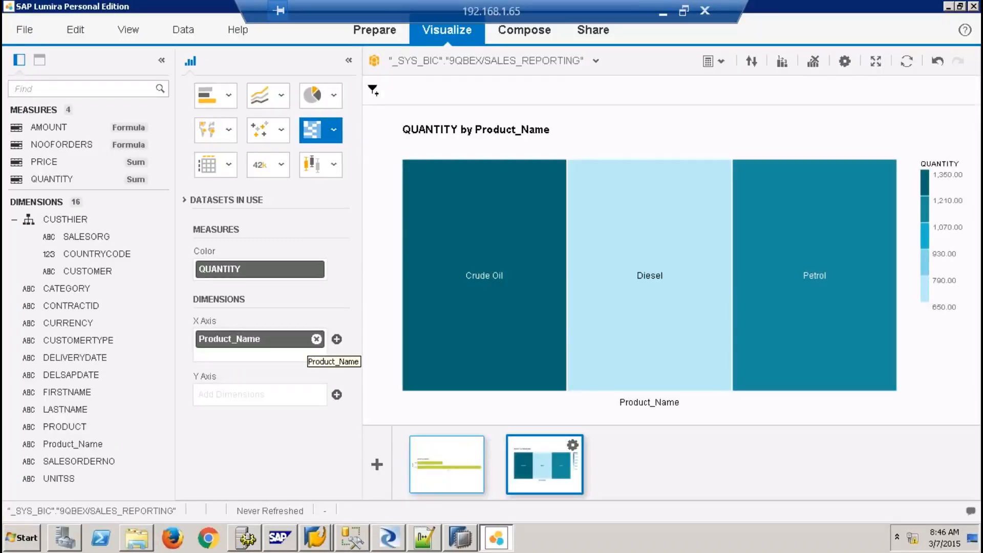
left_click(316, 339)
left_click_drag(65, 220, 259, 340)
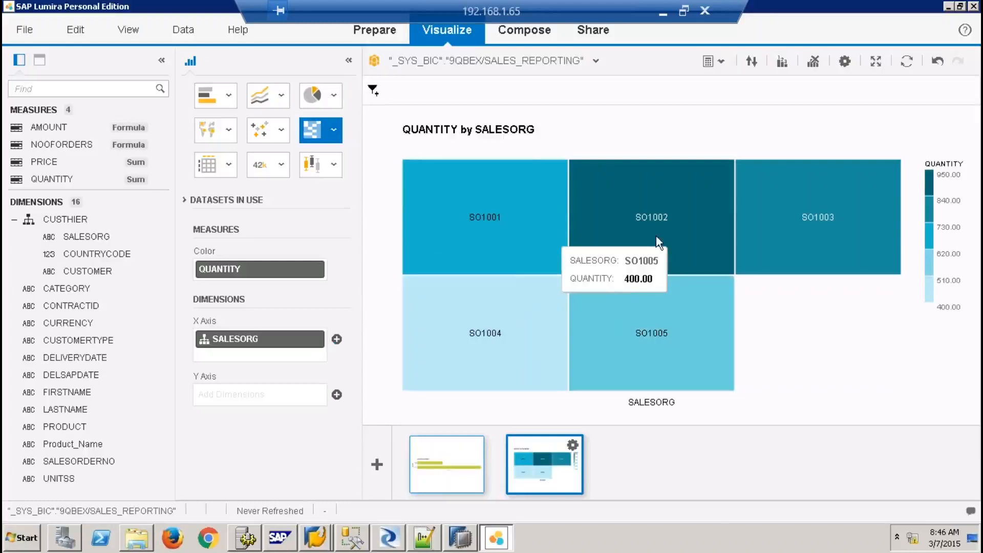
left_click(655, 241)
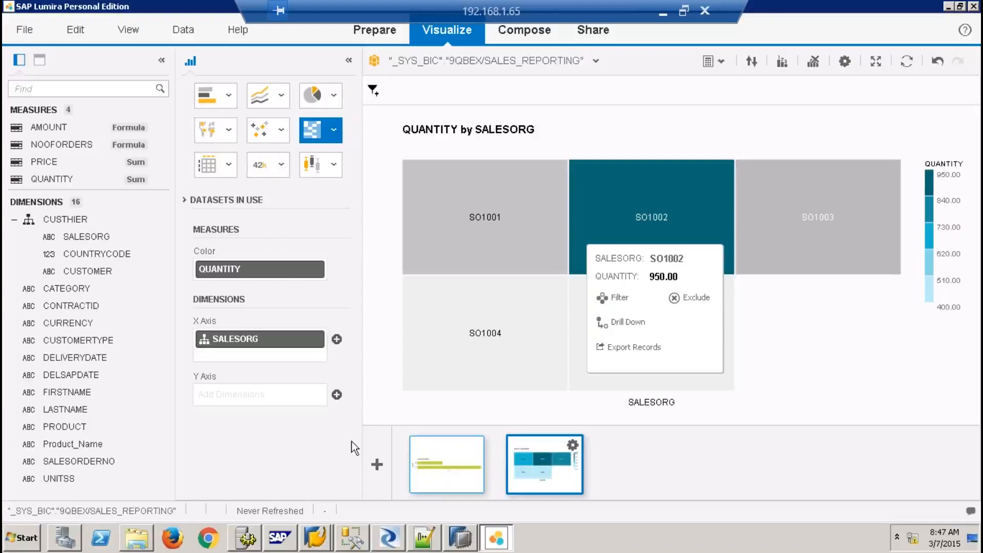
left_click(376, 455)
Make the third chart a Numeric Point showing the QUANTITY total of 3,190.00
left_click(281, 165)
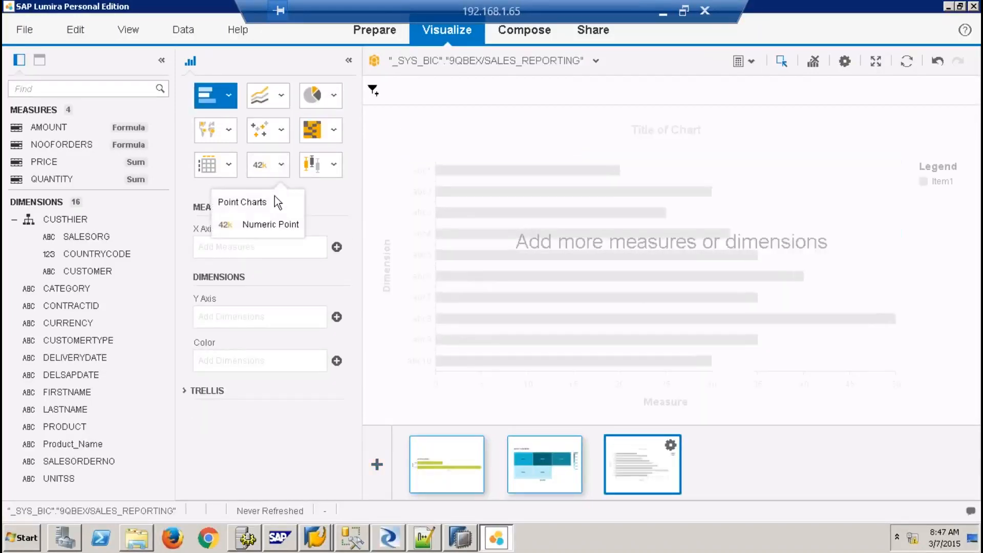
left_click(279, 226)
left_click_drag(68, 180, 257, 251)
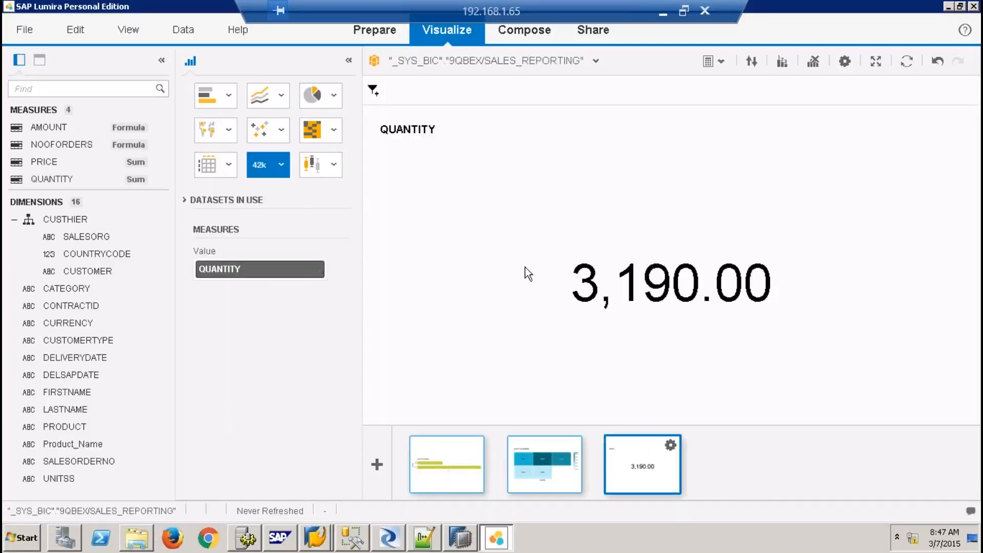
Add a fourth visualization as a QUANTITY by Product_Name crosstab, then start composing a story
left_click(377, 464)
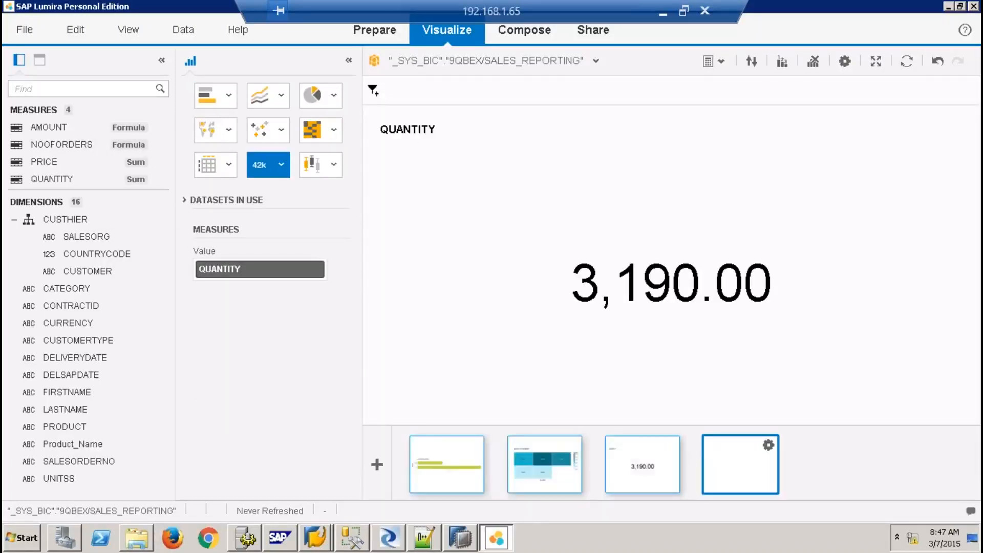
left_click(233, 170)
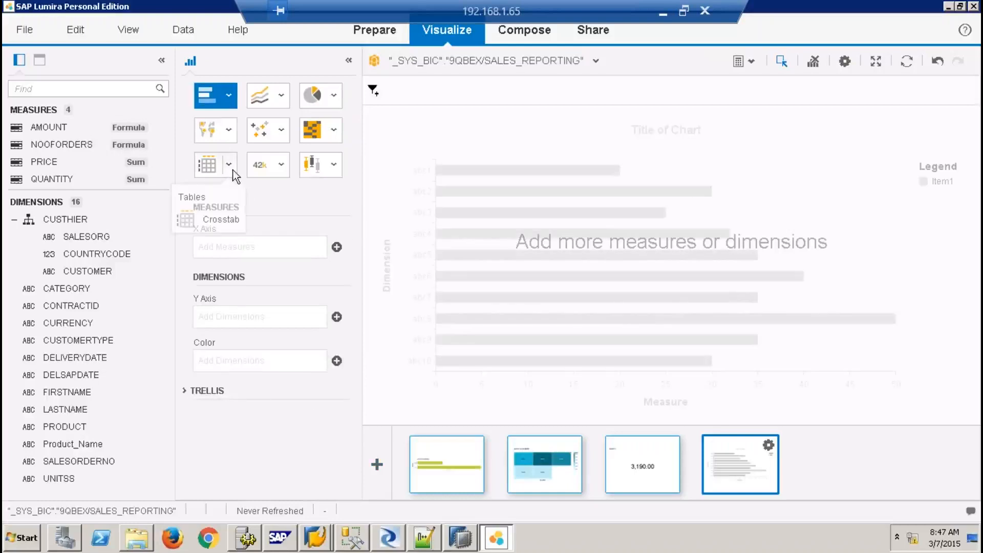
left_click(227, 225)
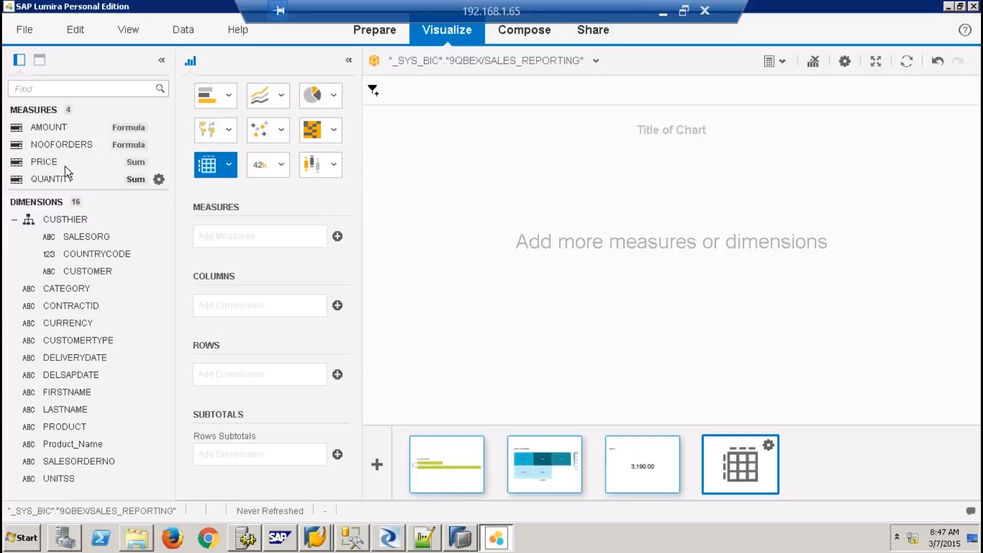
left_click_drag(57, 179, 281, 234)
left_click_drag(79, 443, 230, 402)
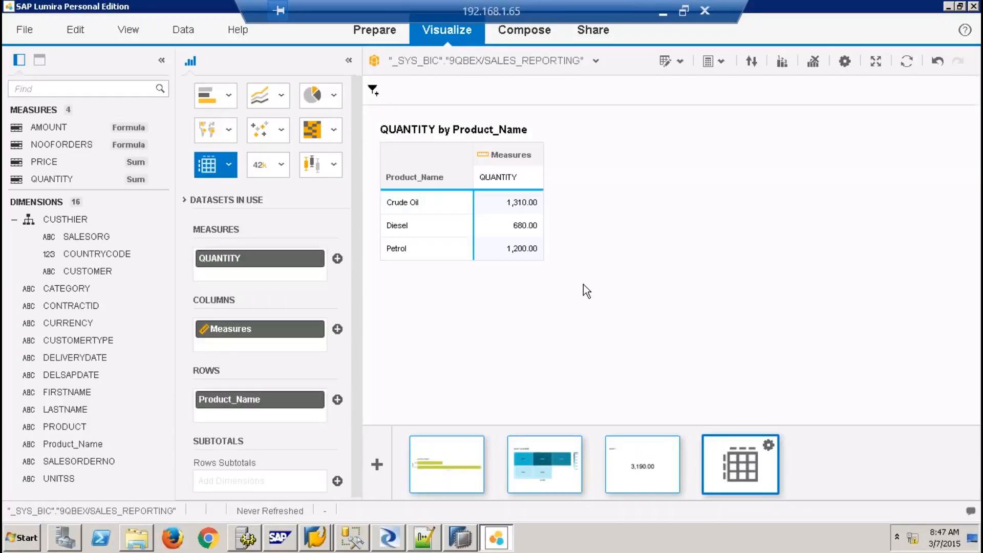
left_click(533, 31)
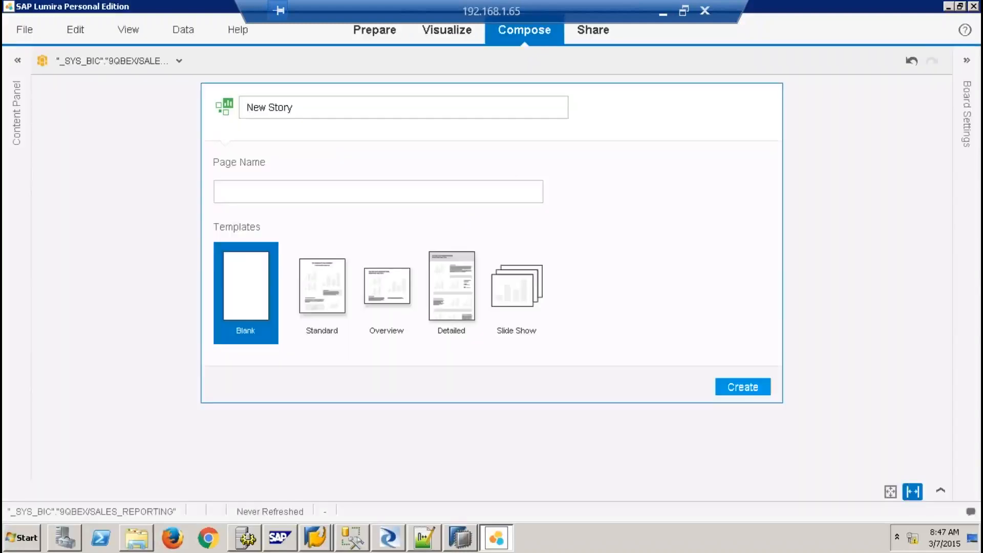
Start a Standard-template story and place the bar chart, heat map and QUANTITY total on the page
left_click(338, 283)
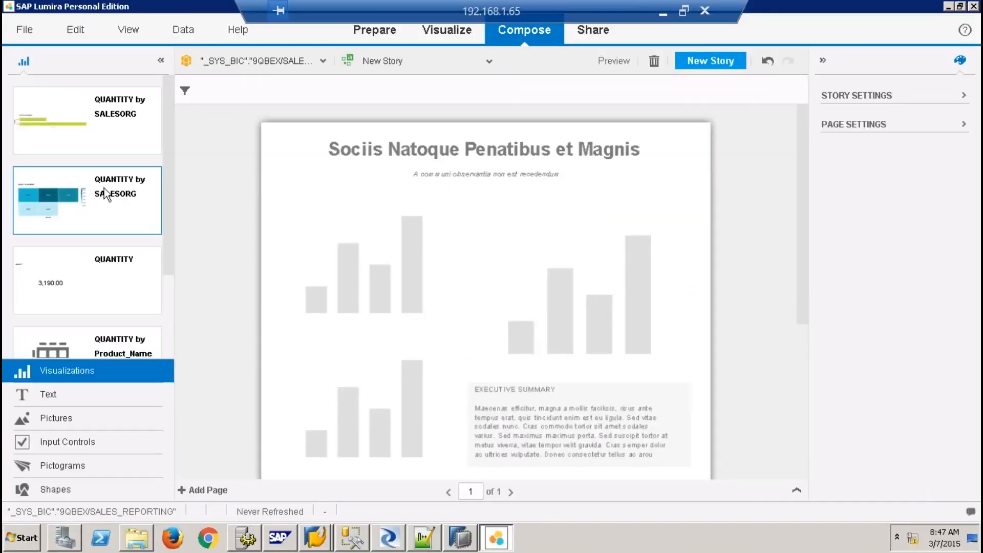
left_click_drag(109, 139, 346, 274)
left_click_drag(68, 223, 588, 317)
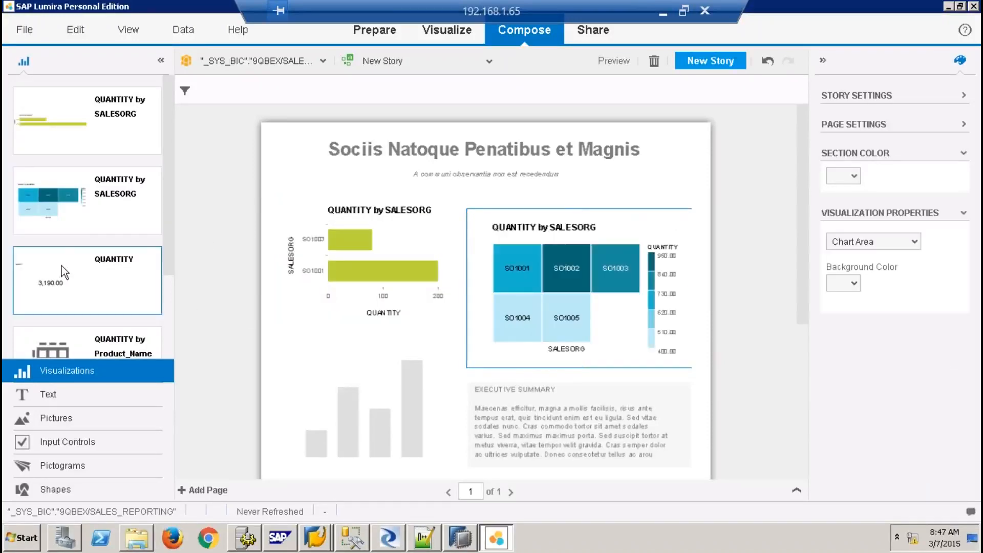
left_click_drag(94, 281, 374, 388)
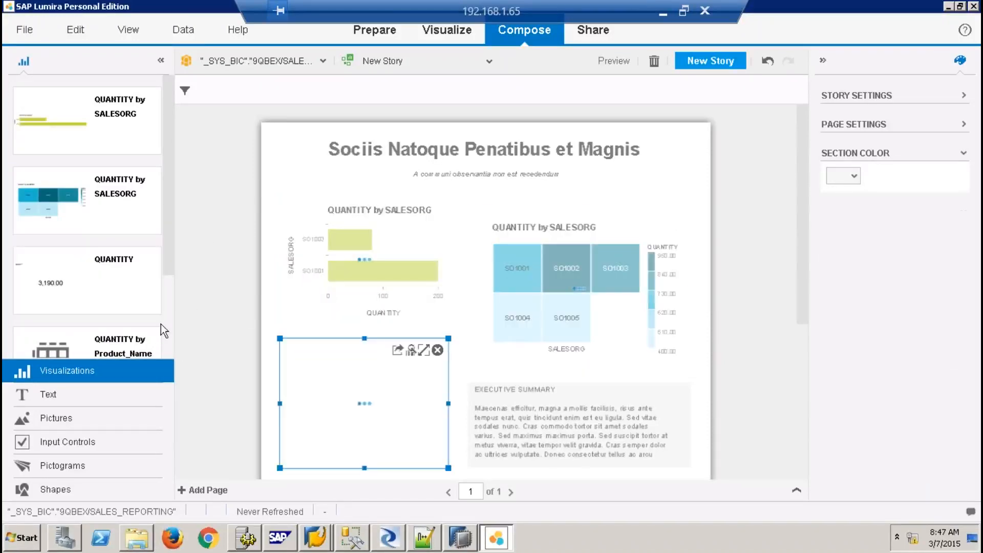
scroll(168, 316, "down", 2)
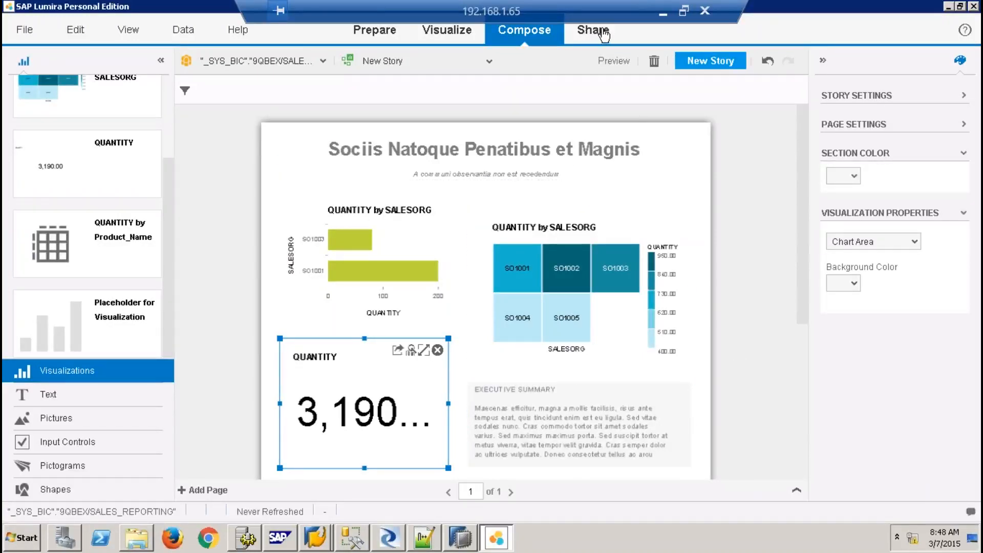
Preview the finished story, return from the preview, and move to the Share room
left_click(614, 62)
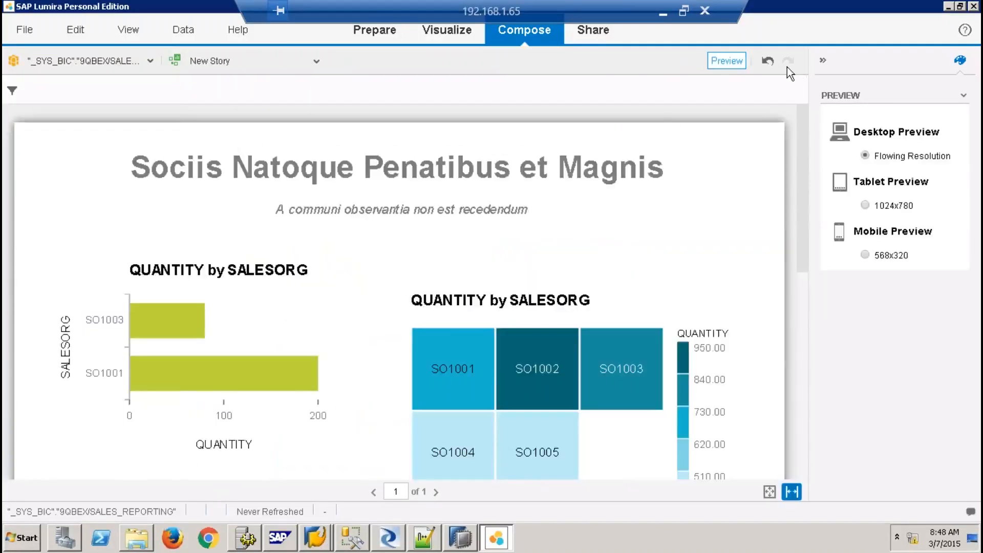
left_click(768, 61)
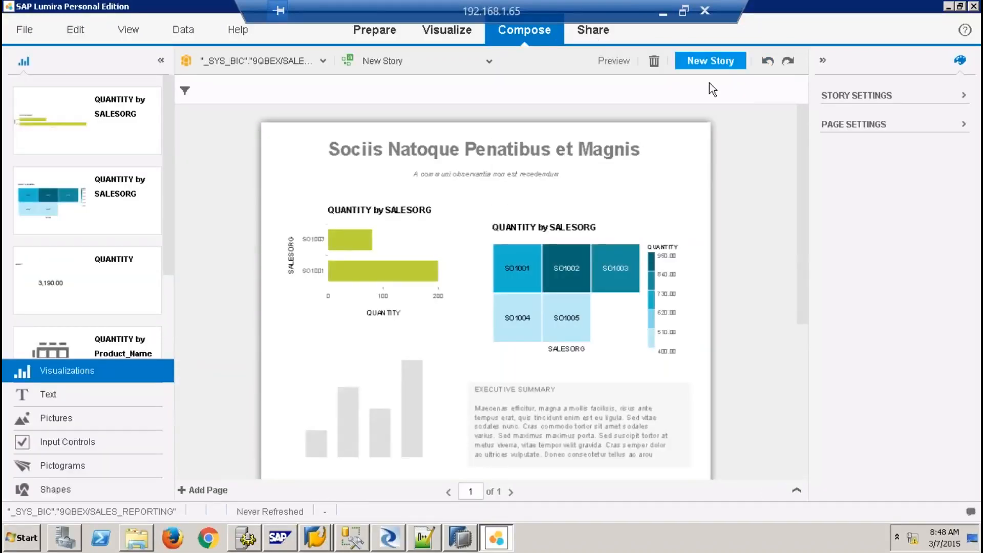
left_click(593, 31)
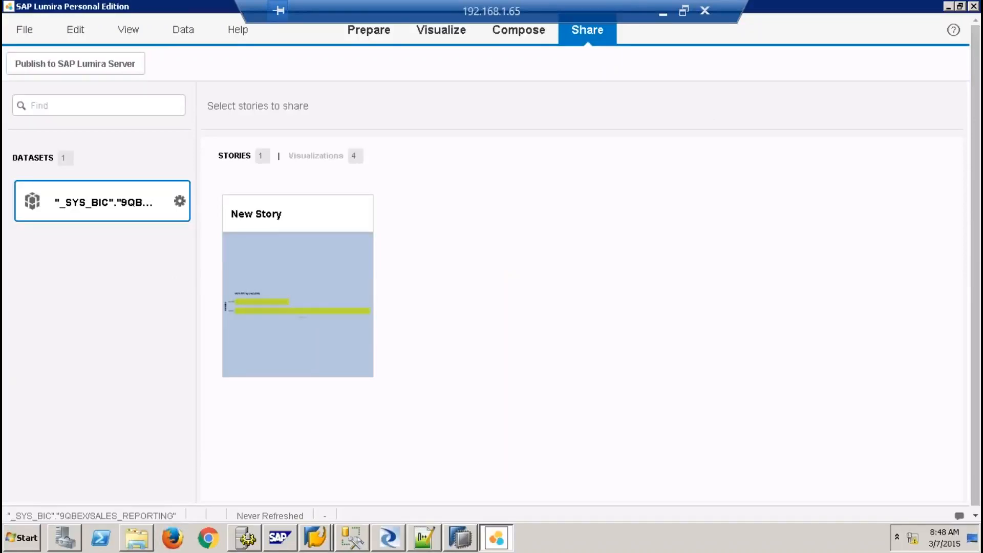
Abandon publishing to SAP Lumira Server and close Lumira without saving changes
left_click(120, 65)
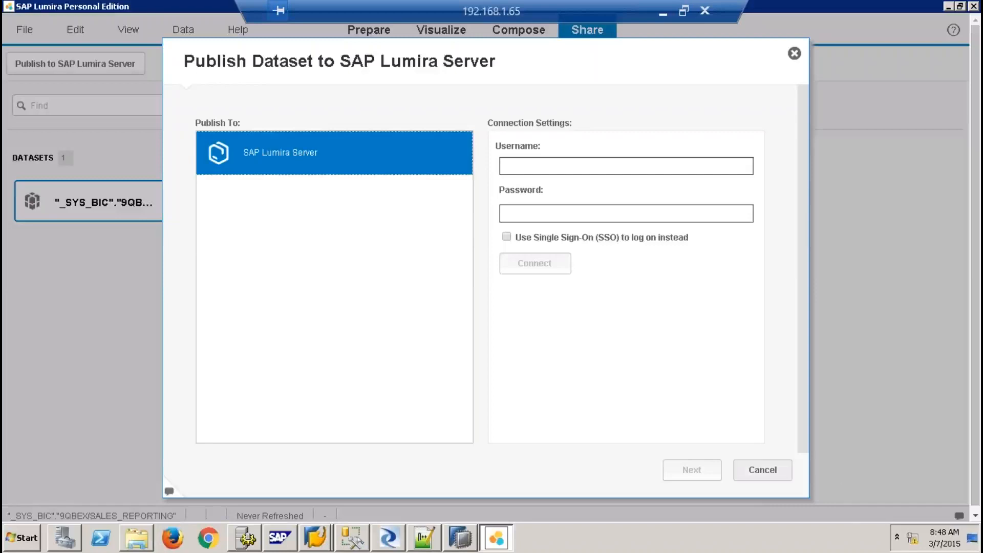
left_click(762, 470)
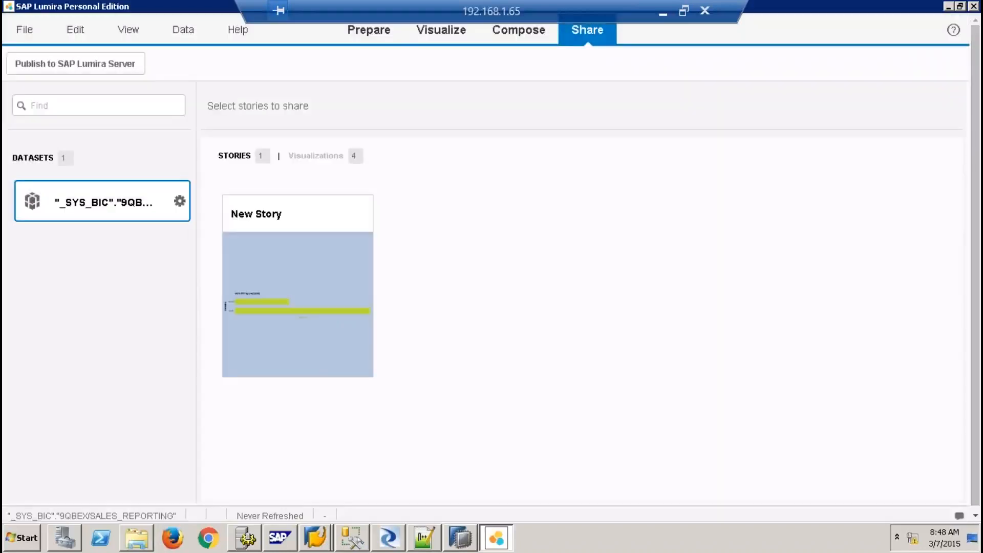
left_click(973, 6)
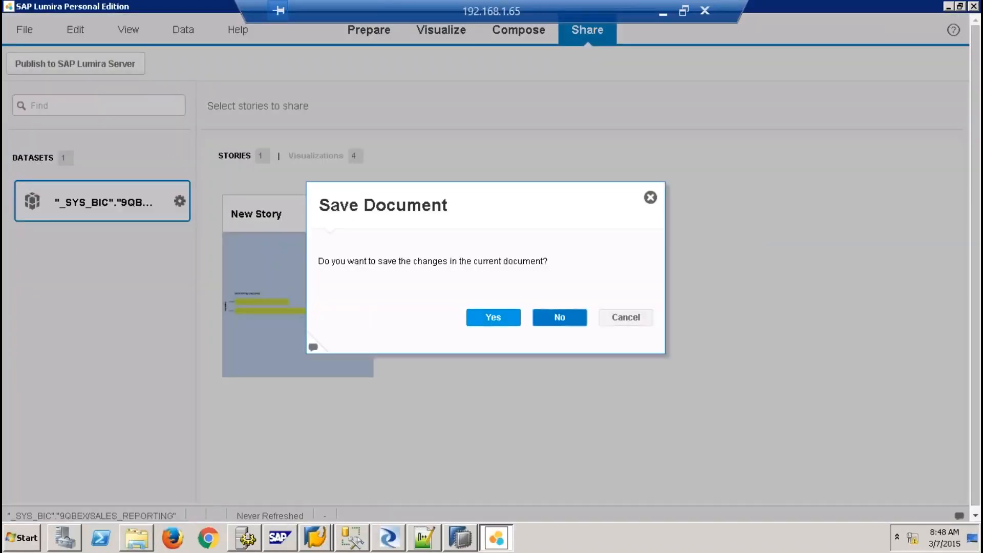
left_click(559, 317)
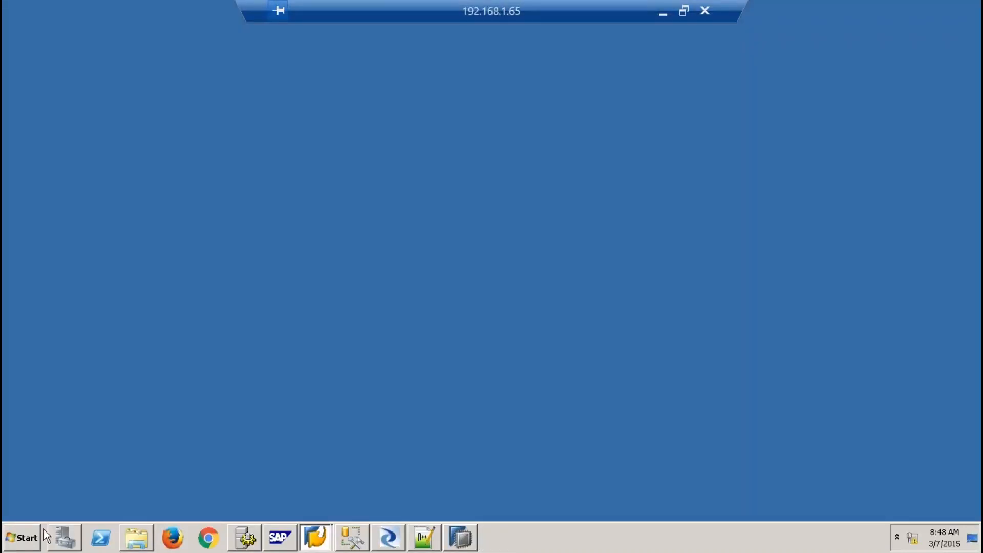
Launch Information Design Tool via All Programs > SAP Business Intelligence > BI platform 4 Client
left_click(23, 538)
left_click(70, 482)
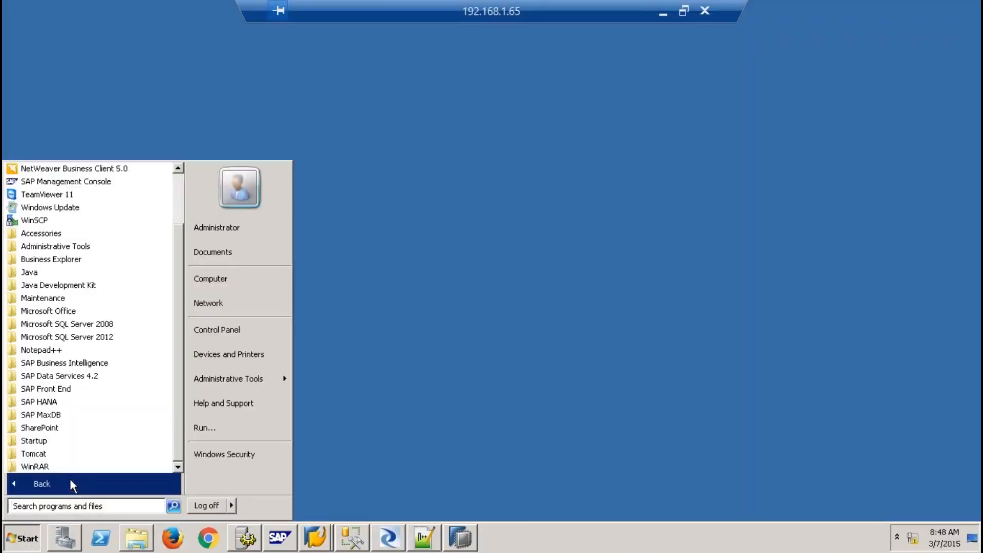
left_click(103, 364)
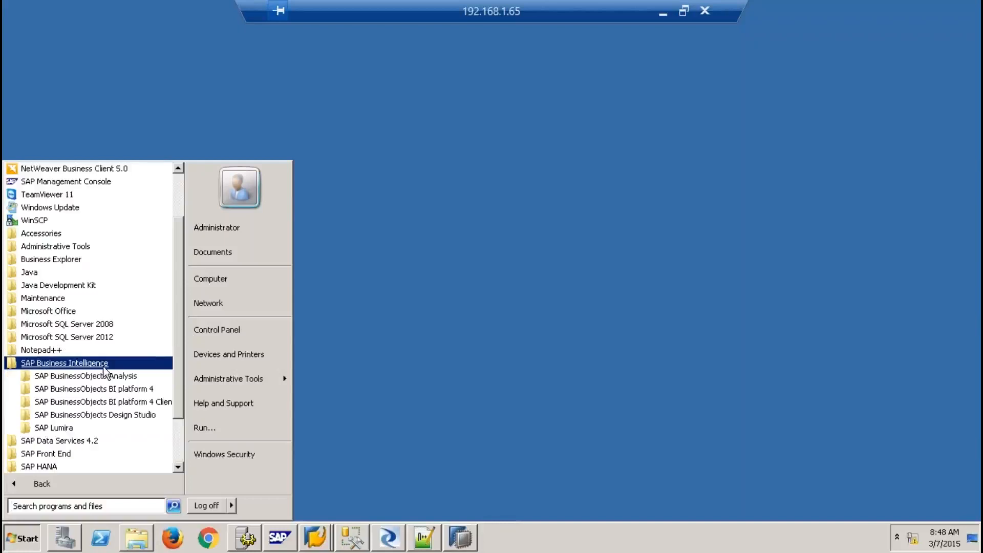
left_click(128, 401)
left_click(128, 401)
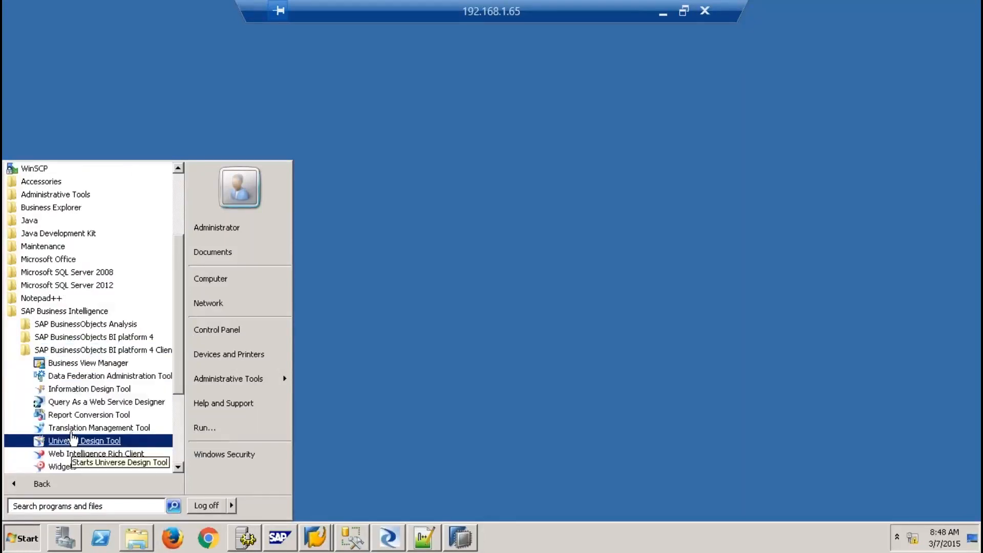
left_click(82, 389)
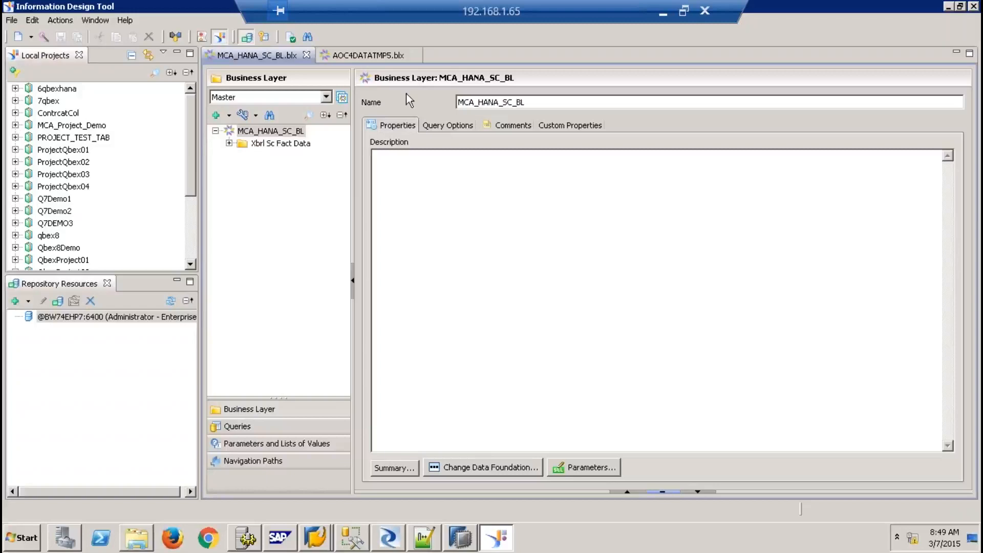
Close the MCA_HANA_SC_BL and AOC4DATATMP5 business layers and create local project batch9demo
left_click(307, 55)
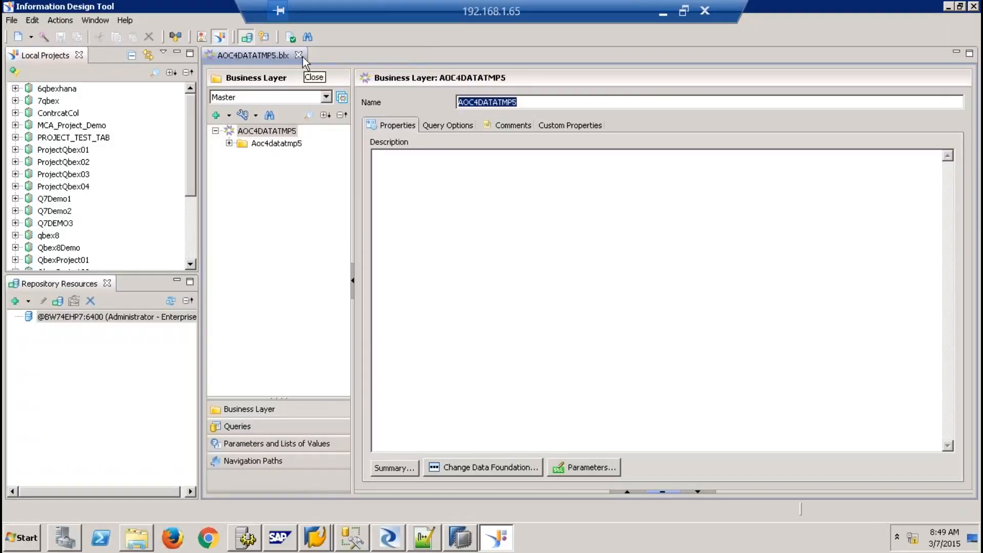
left_click(298, 55)
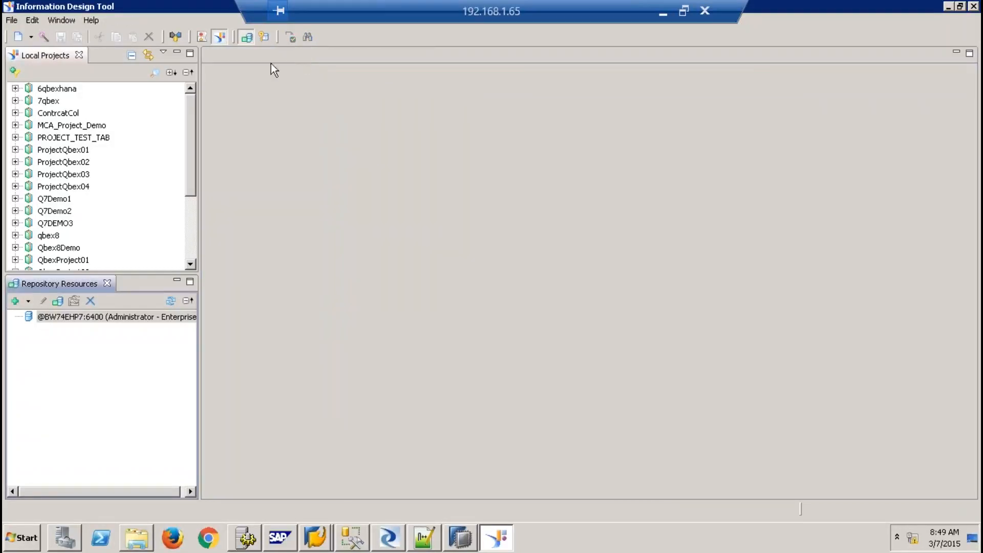
left_click(32, 37)
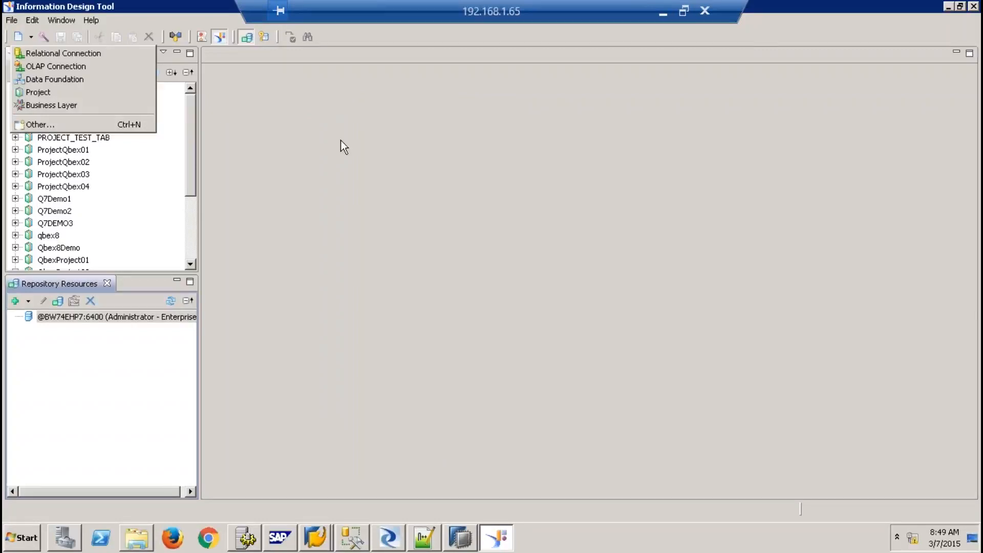
left_click(235, 100)
left_click(31, 37)
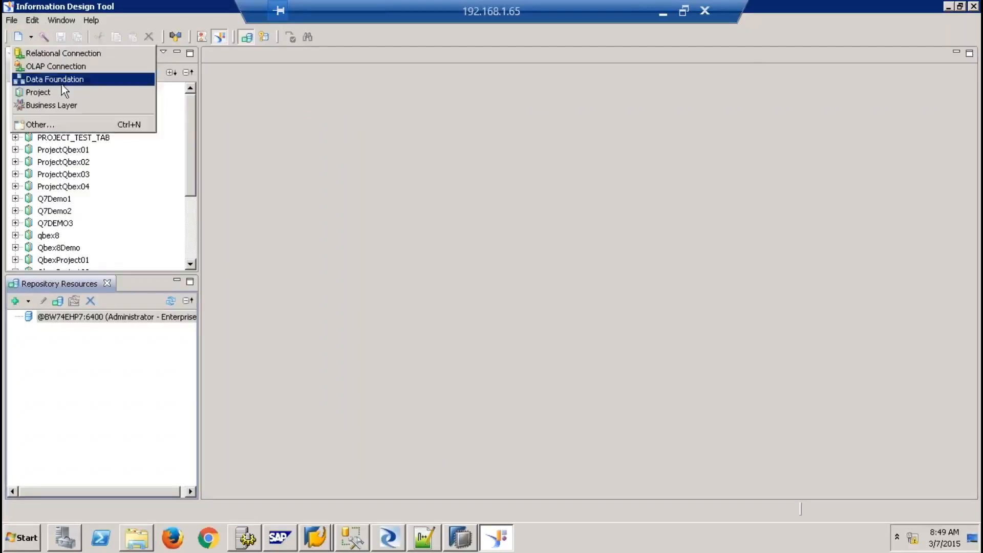
left_click(71, 91)
type("batch9")
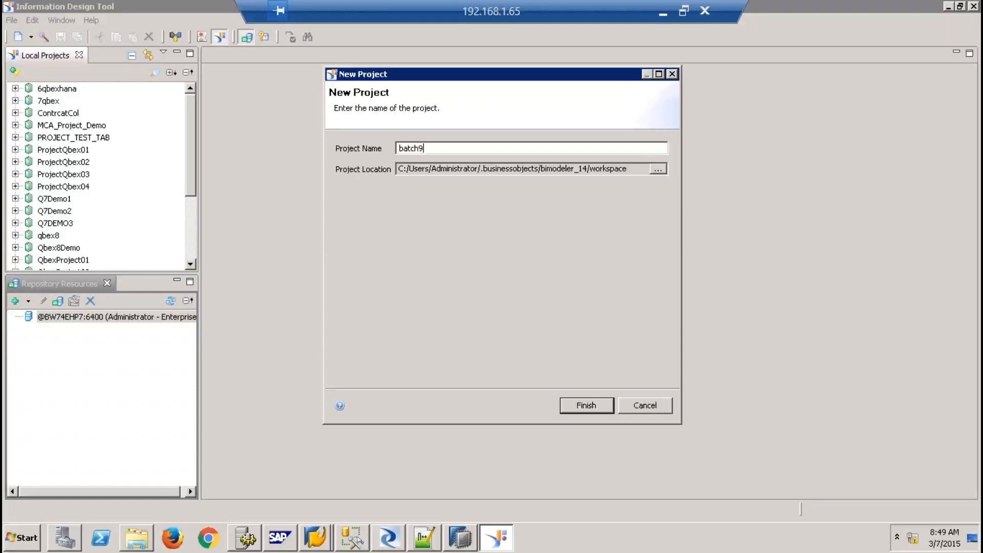
type("demo")
left_click(594, 401)
Create the batchg9conn relational connection in batch9demo using the SAP HANA 1.0 JDBC driver
right_click(39, 113)
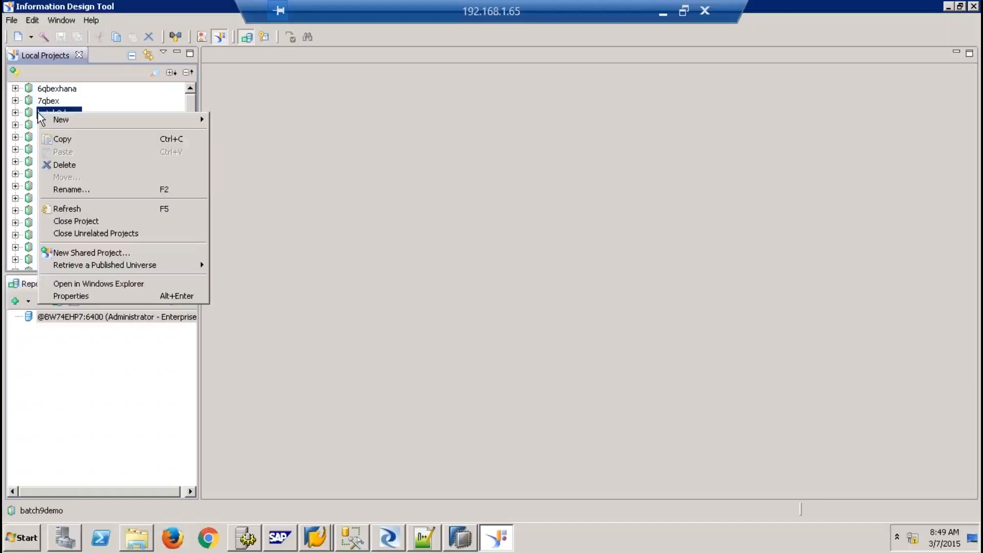
mouse_move(97, 120)
left_click(264, 152)
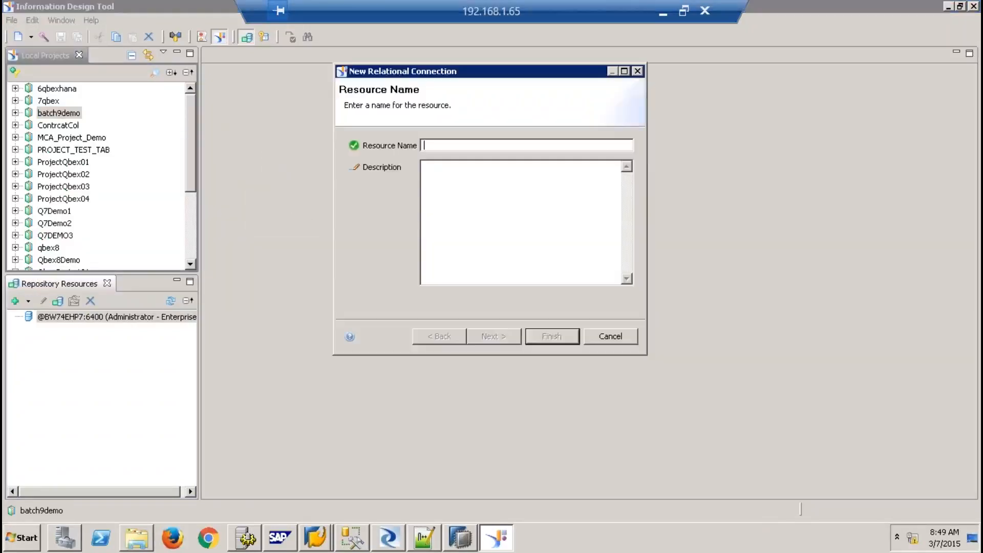
type("batchg")
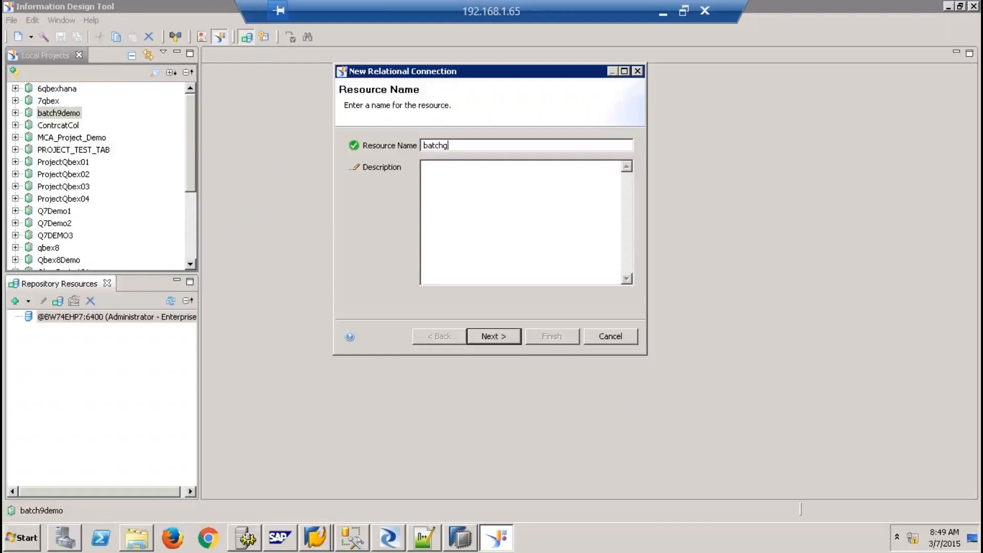
type("9conn")
left_click(494, 336)
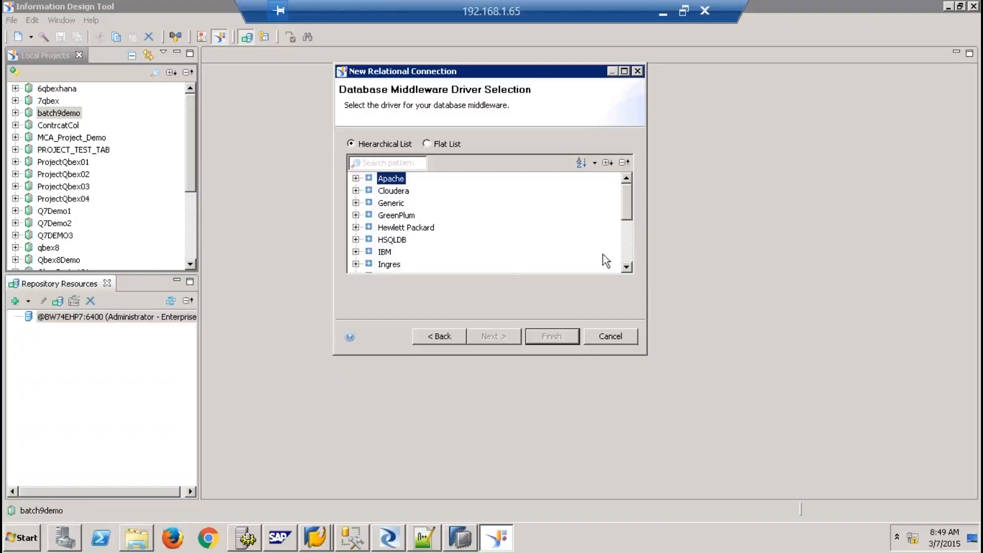
left_click(628, 257)
left_click(356, 263)
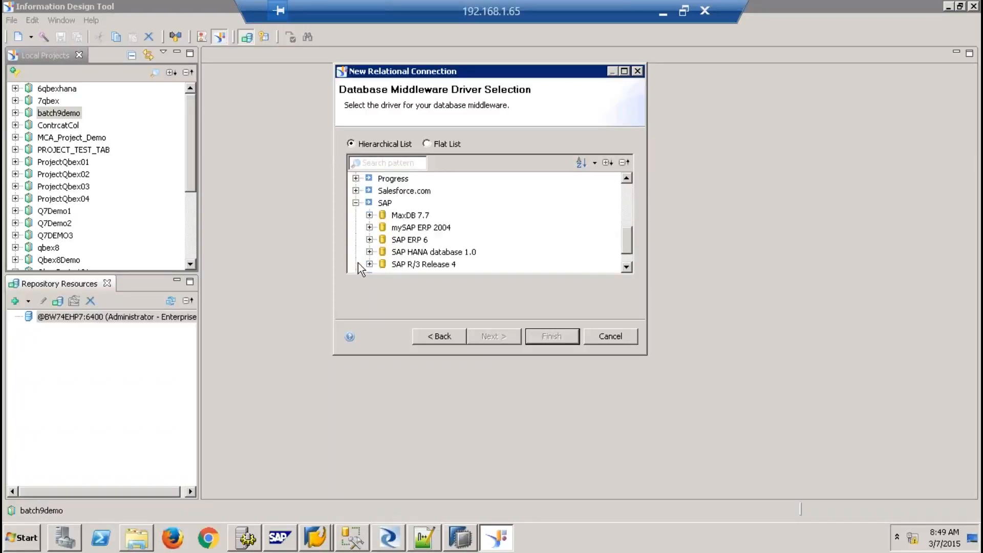
left_click(369, 252)
left_click(428, 251)
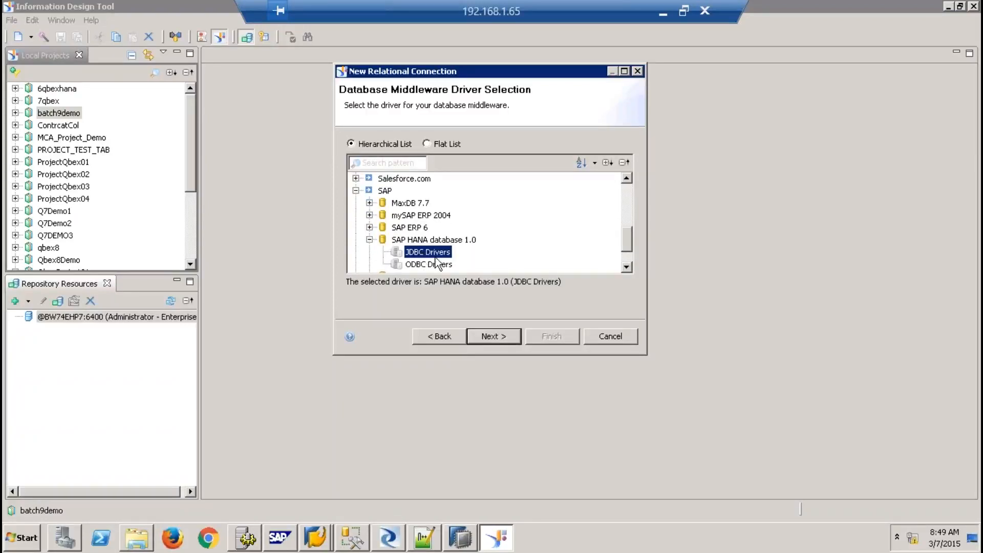
left_click(493, 336)
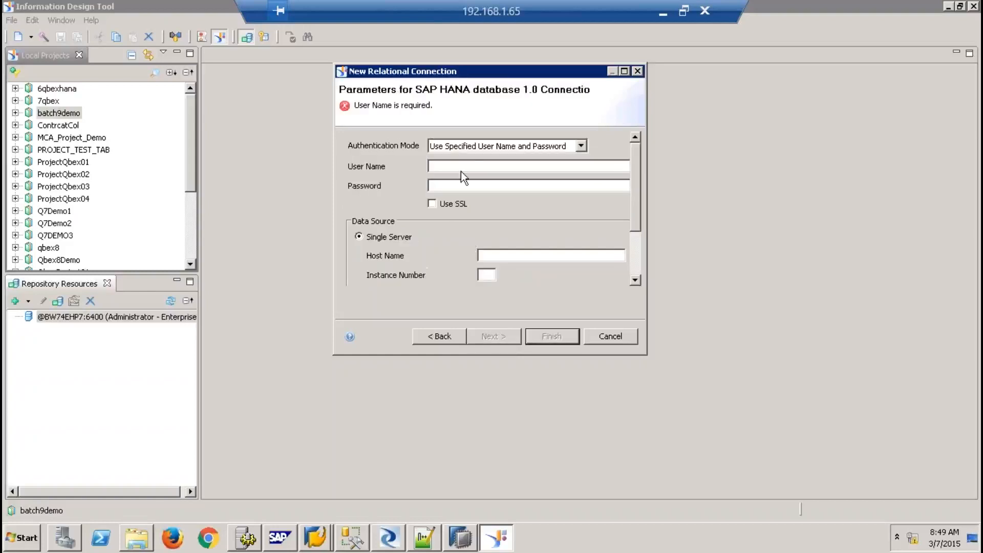
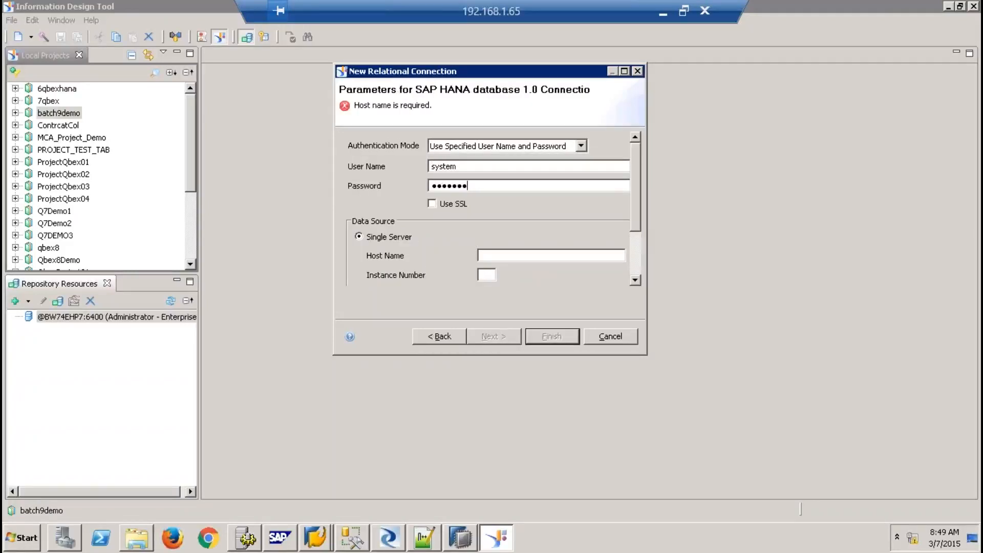
Enter the HANA password, host sapqbex and instance 01, and finish the connection
key("Tab")
key("Tab")
key("Tab")
key("Tab")
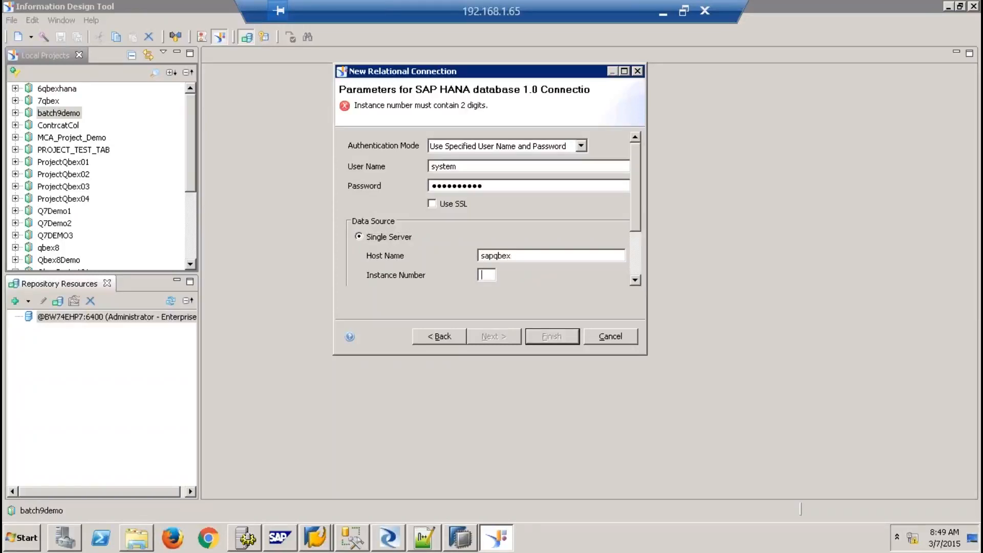
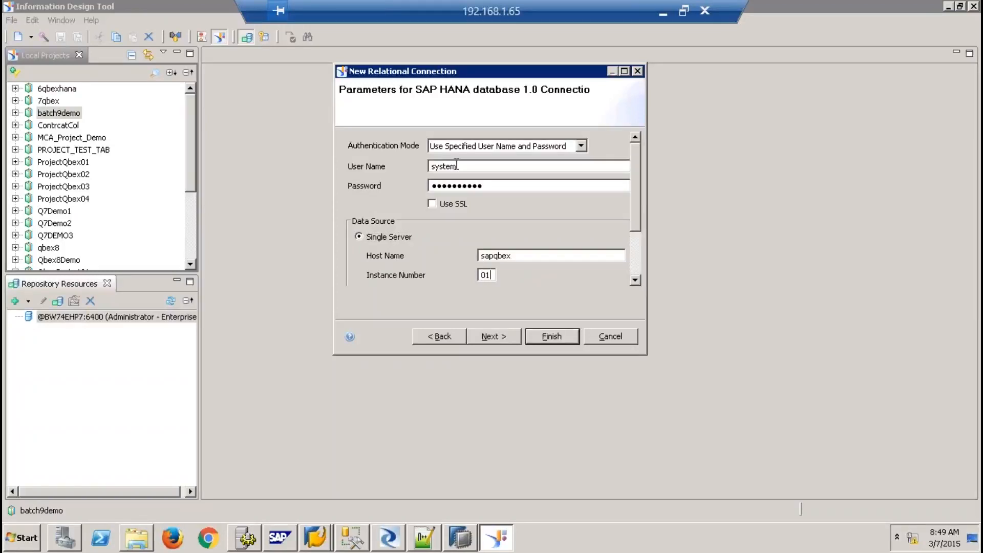
left_click(496, 338)
left_click(531, 339)
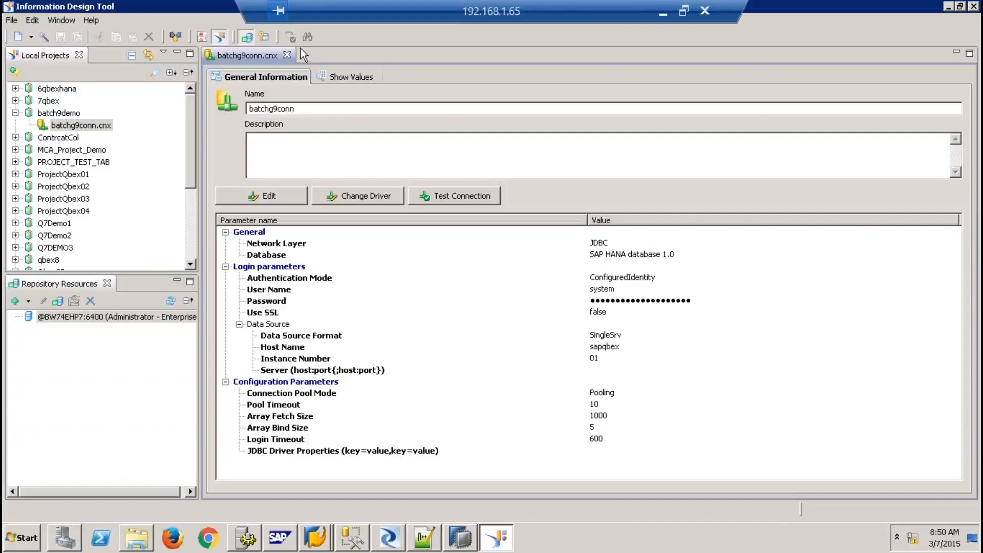
Close the connection editor, start publishing batchg9conn, and enter the repository password
left_click(287, 54)
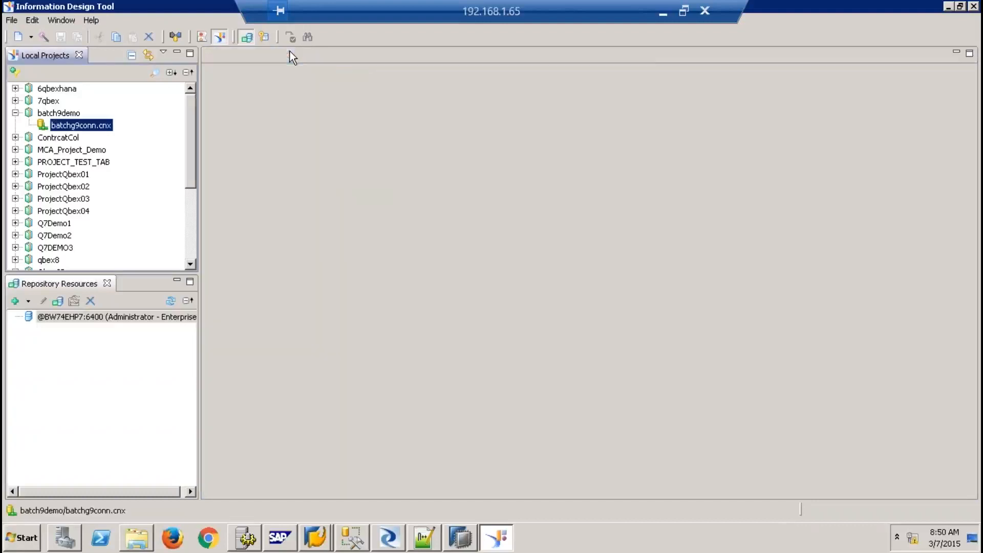
right_click(104, 125)
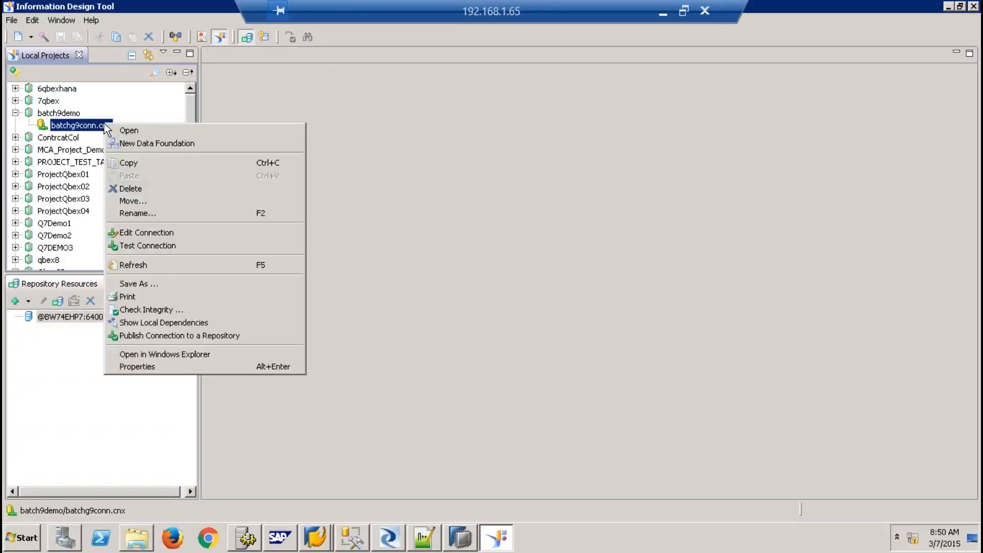
left_click(211, 334)
type("••••••••••")
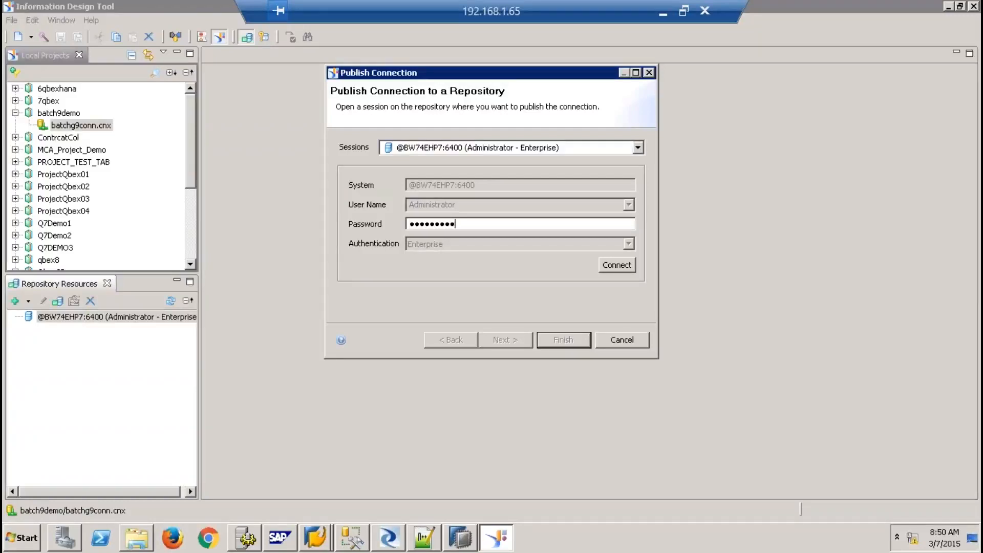
Publish batchg9conn to the Connections folder and create its local shortcut batchg9conn.cns
key("Return")
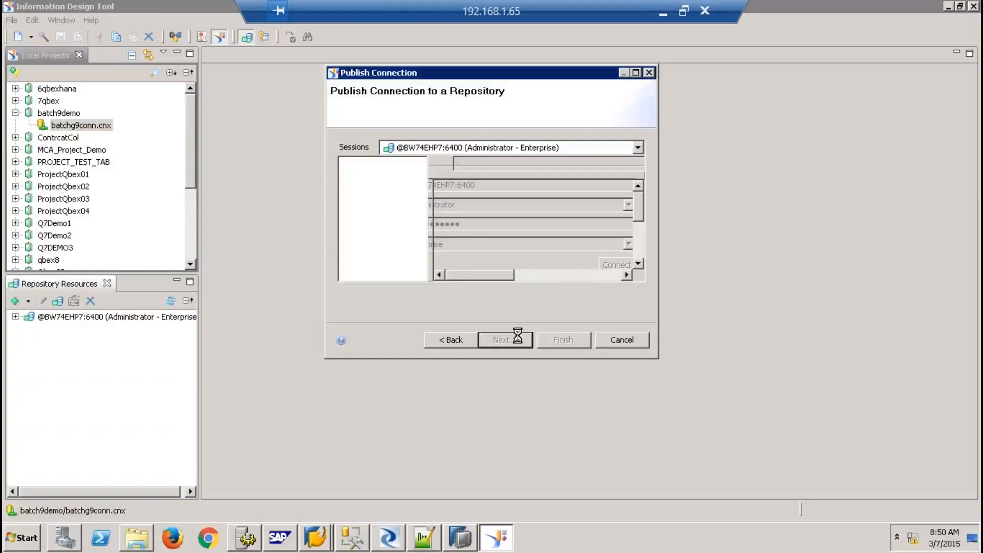
left_click(552, 340)
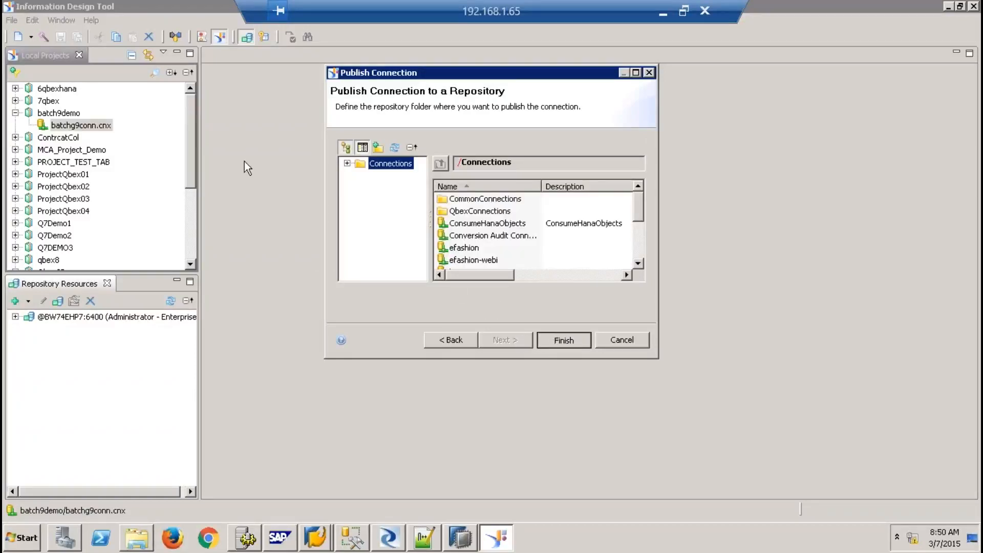
left_click(590, 285)
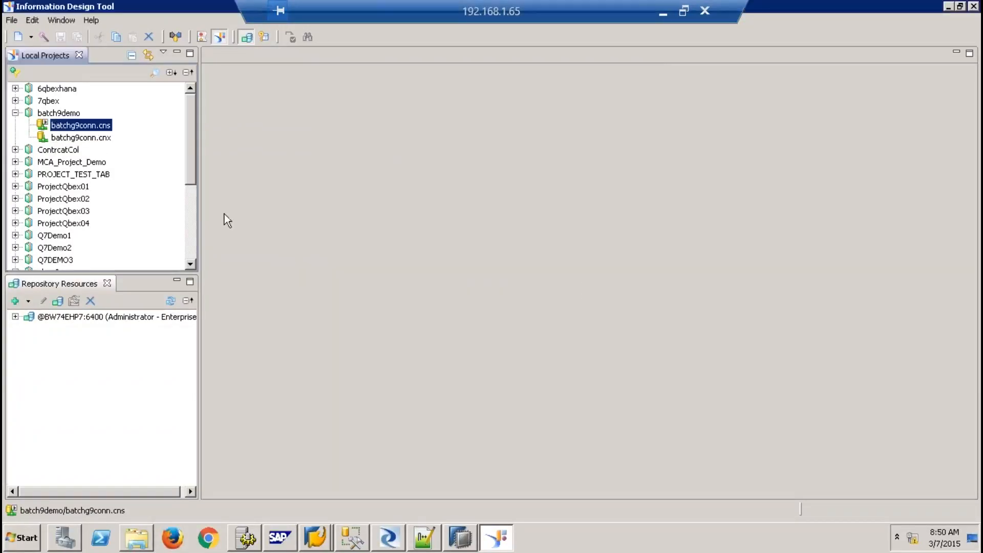
Start a new SAP HANA business layer in batch9demo, naming both layers sales_reporting
right_click(59, 114)
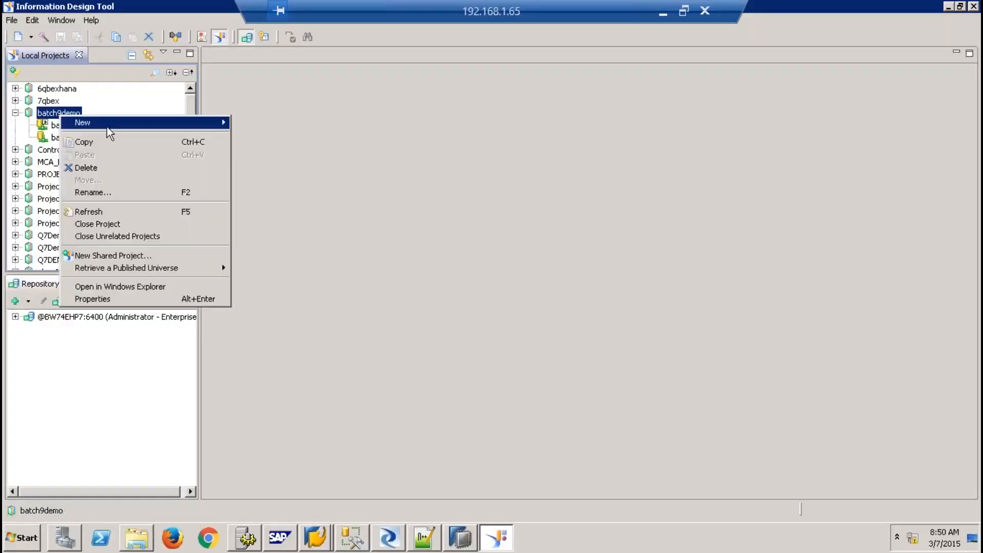
mouse_move(108, 128)
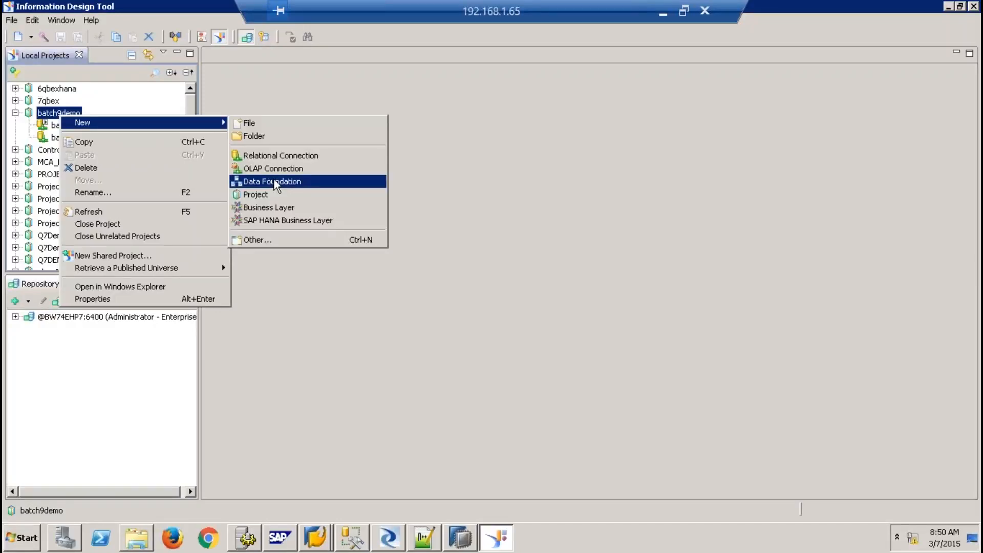
left_click(286, 219)
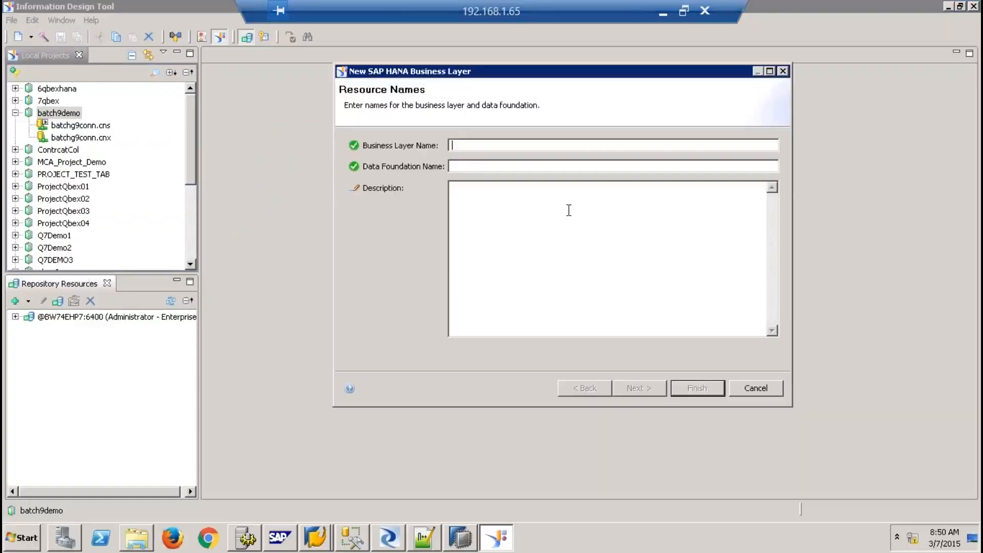
type("sales_reporting")
key("ctrl+a")
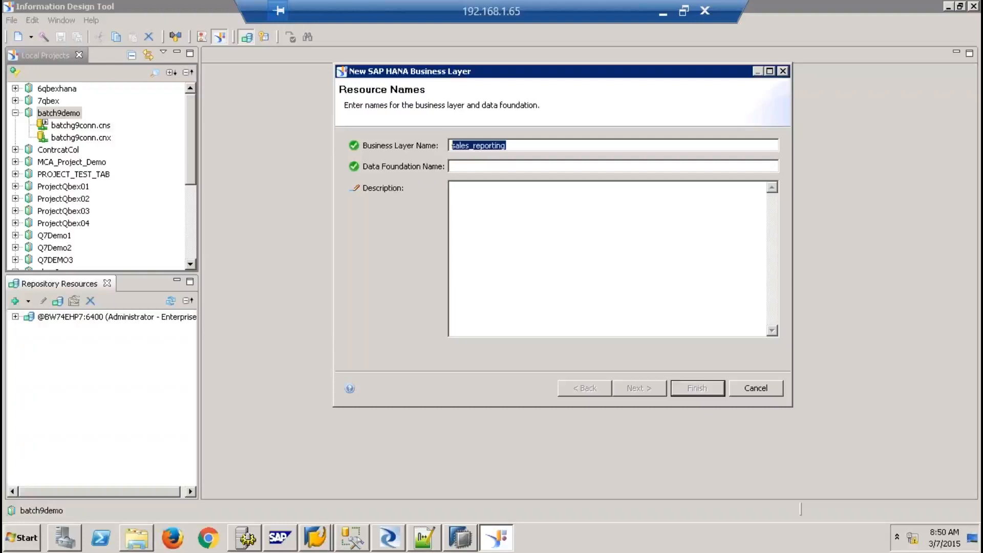
key("Tab")
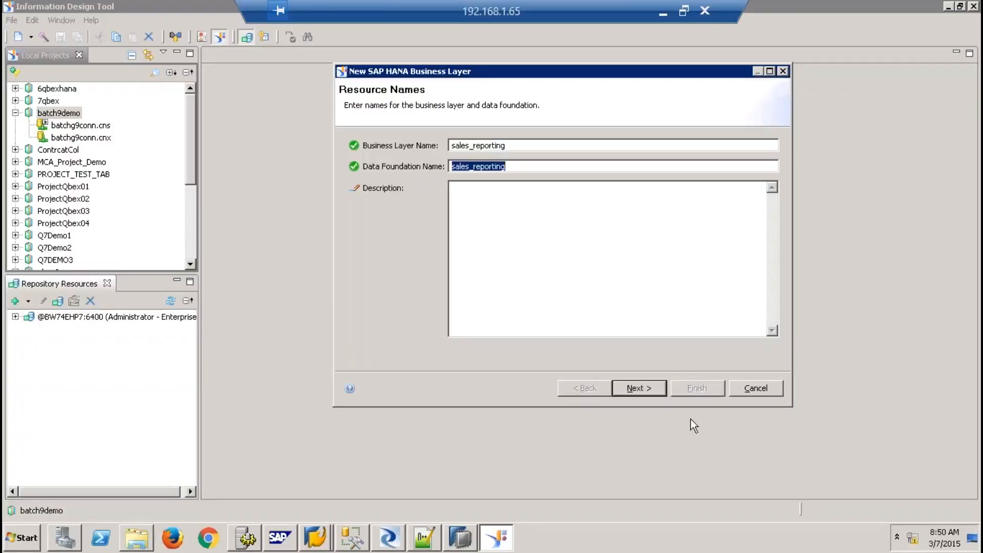
Build it on batchg9conn.cnx using the 9QBEX SALES_REPORTING view
left_click(646, 389)
left_click(348, 168)
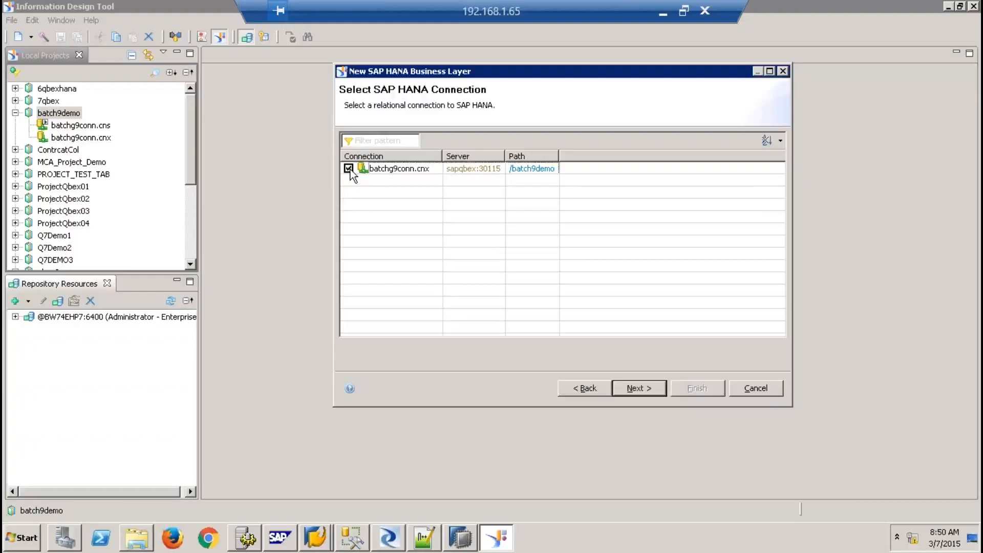
left_click(645, 388)
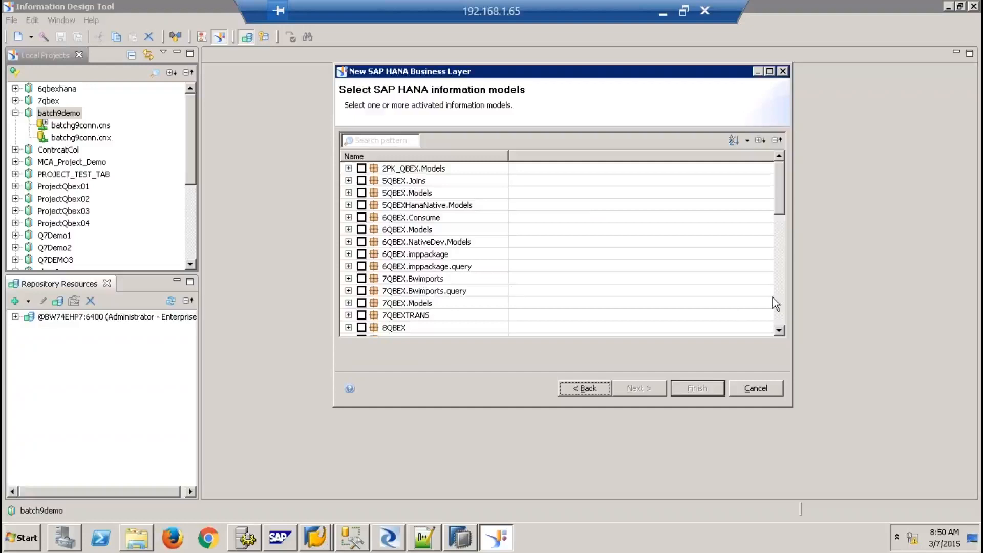
left_click(778, 303)
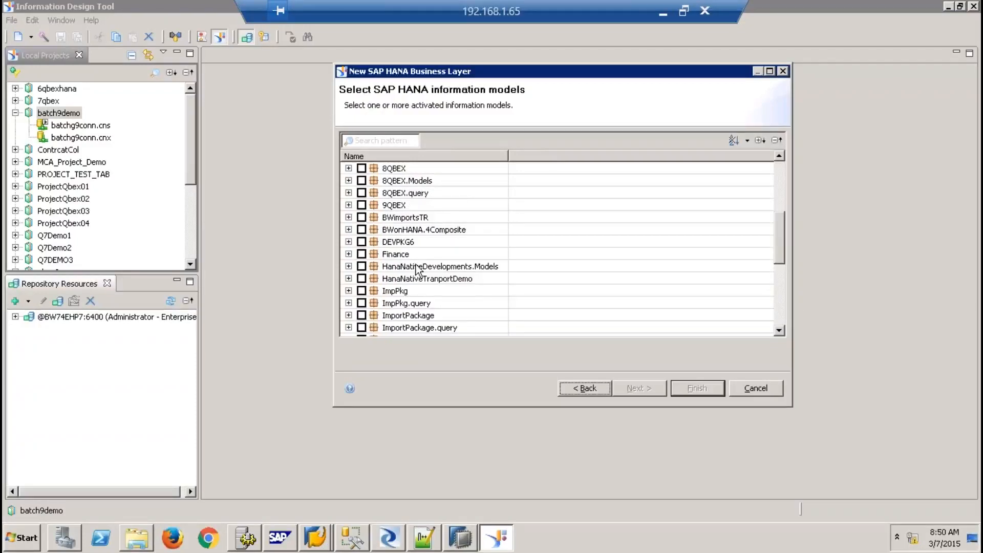
left_click(348, 205)
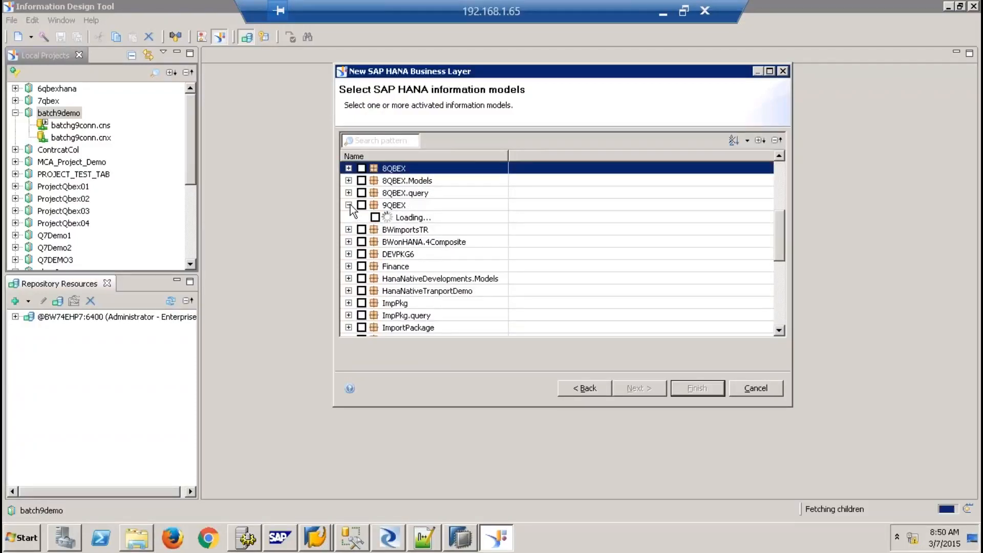
left_click(375, 217)
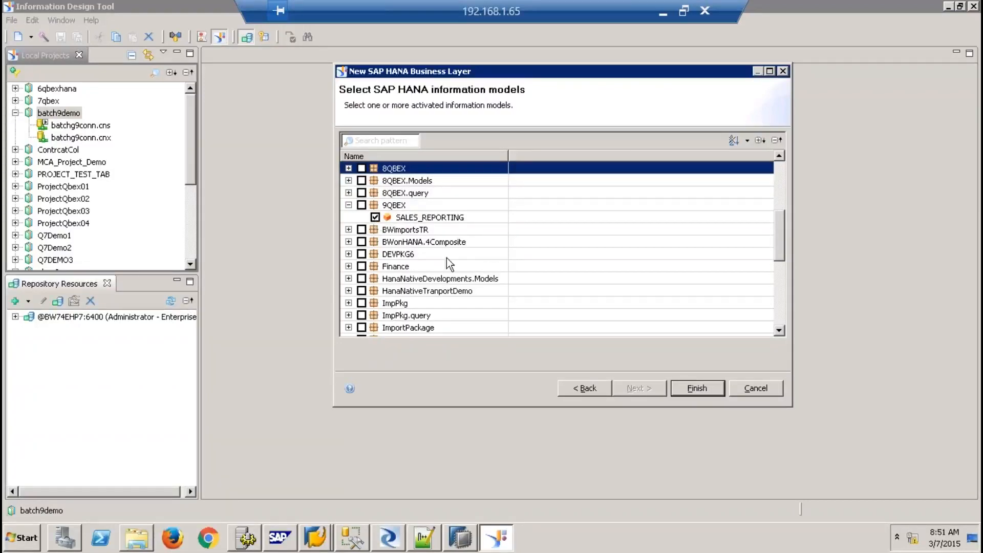
left_click(691, 387)
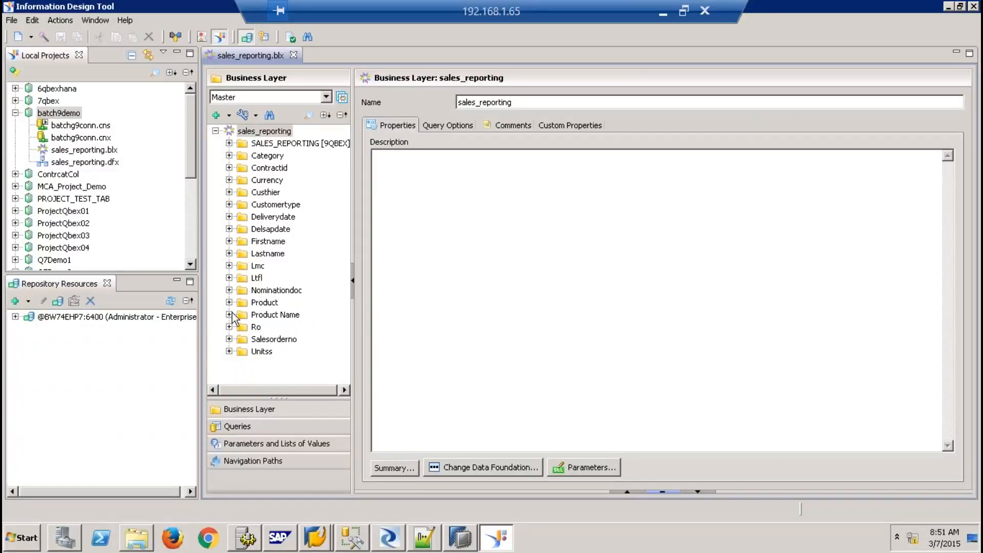
Switch the sales_reporting data foundation's connection to batchg9conn.cns and save all changes
left_click(229, 144)
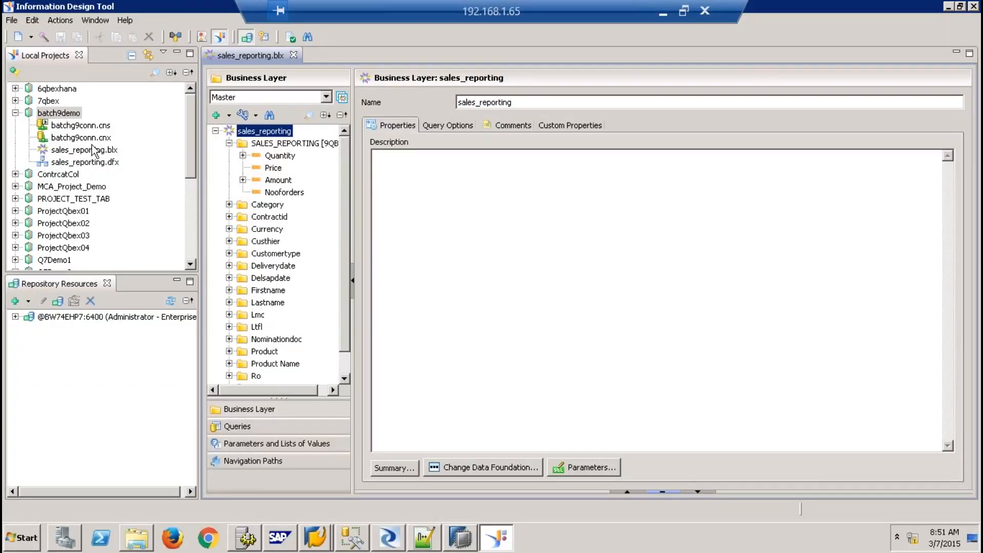
double_click(97, 162)
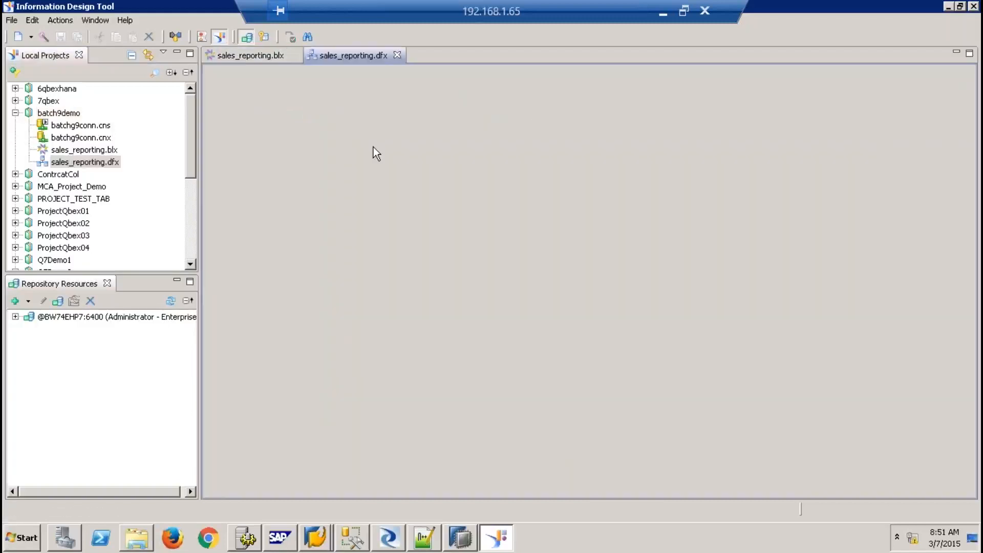
left_click(259, 111)
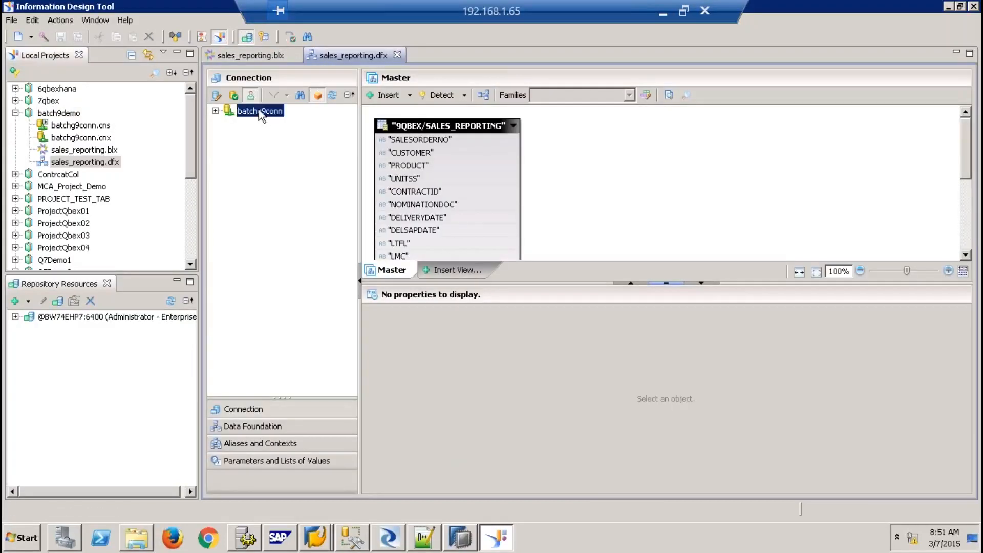
right_click(259, 109)
left_click(304, 131)
left_click(361, 171)
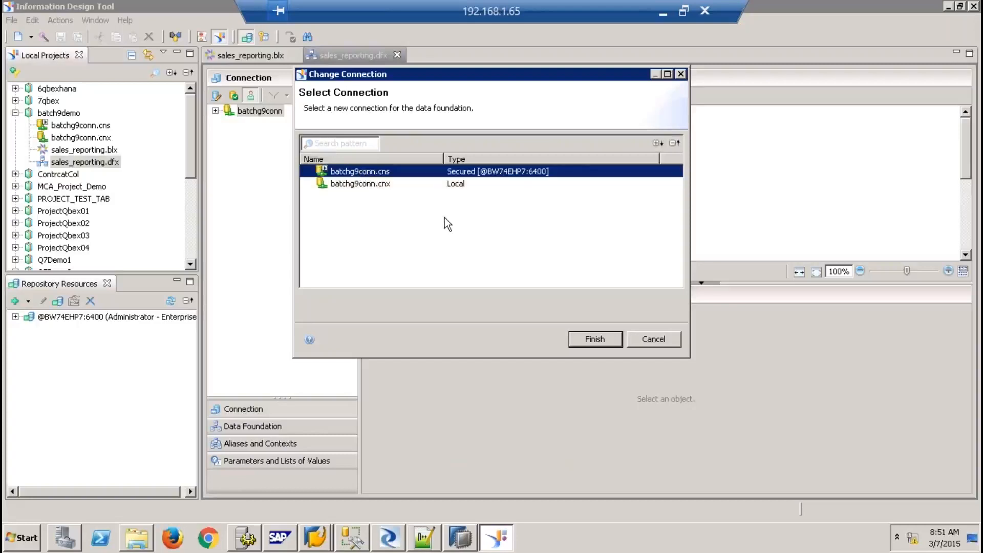
left_click(595, 339)
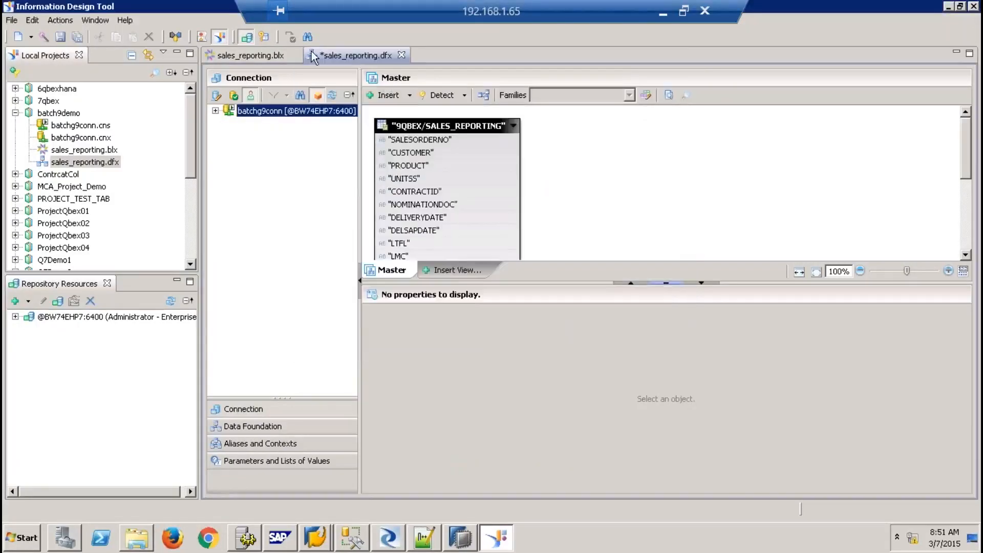
left_click(255, 54)
left_click(78, 36)
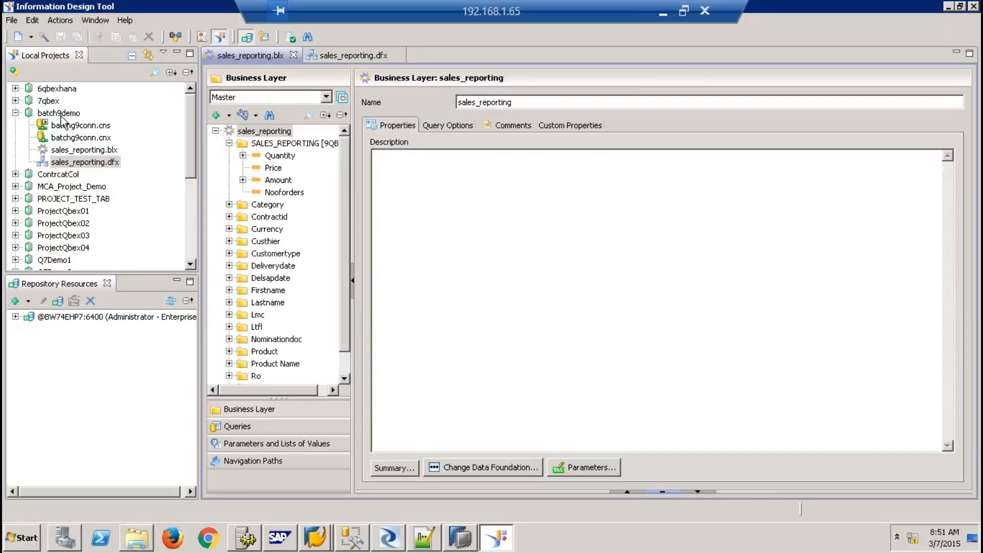
Publish sales_reporting.blx to the repository's /Universes/QbexUniverses folder
right_click(100, 149)
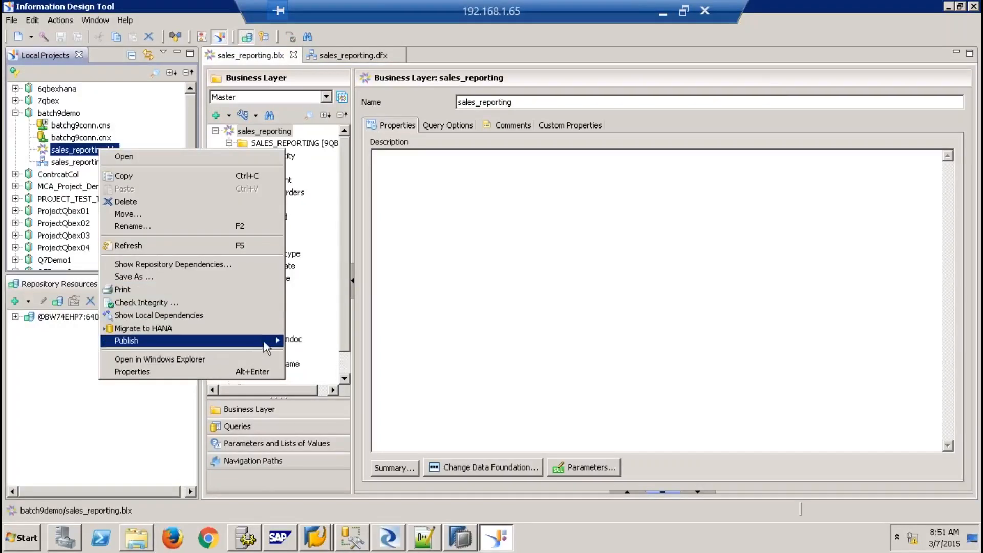
left_click(349, 347)
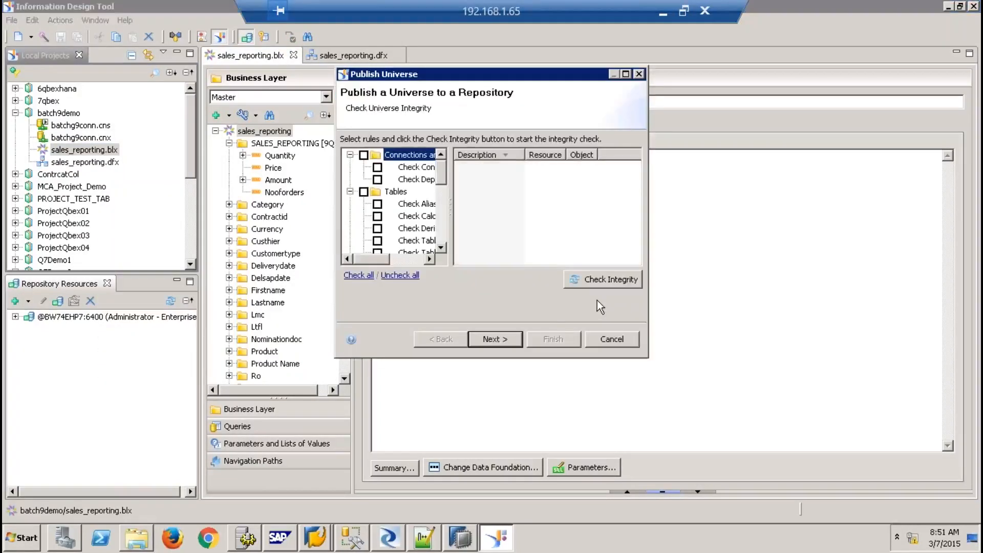
left_click(505, 339)
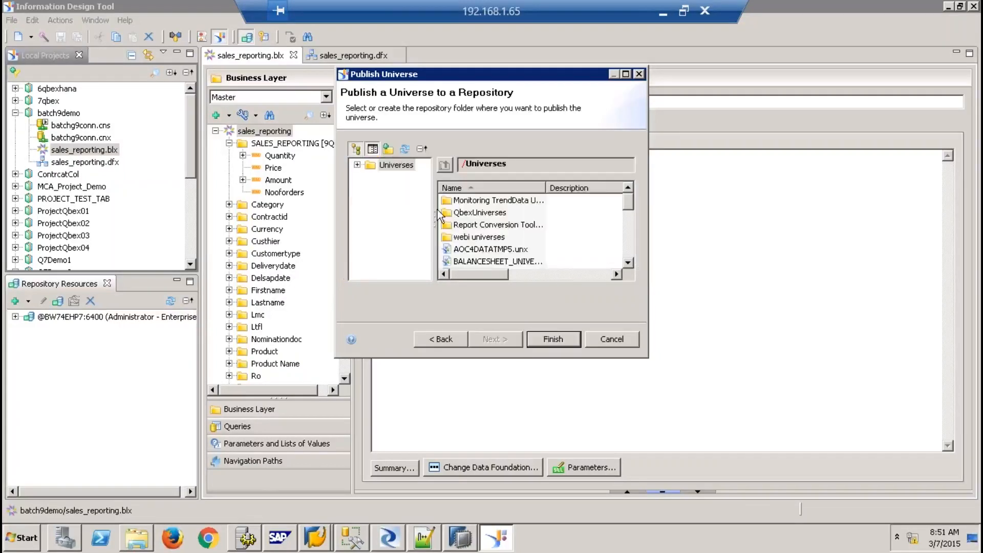
left_click(476, 213)
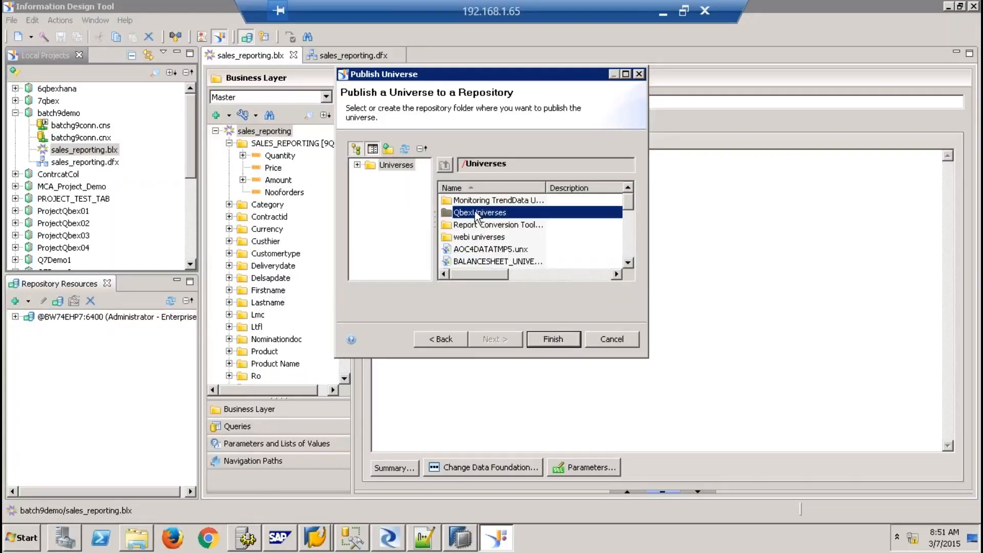
left_click(549, 338)
left_click(618, 236)
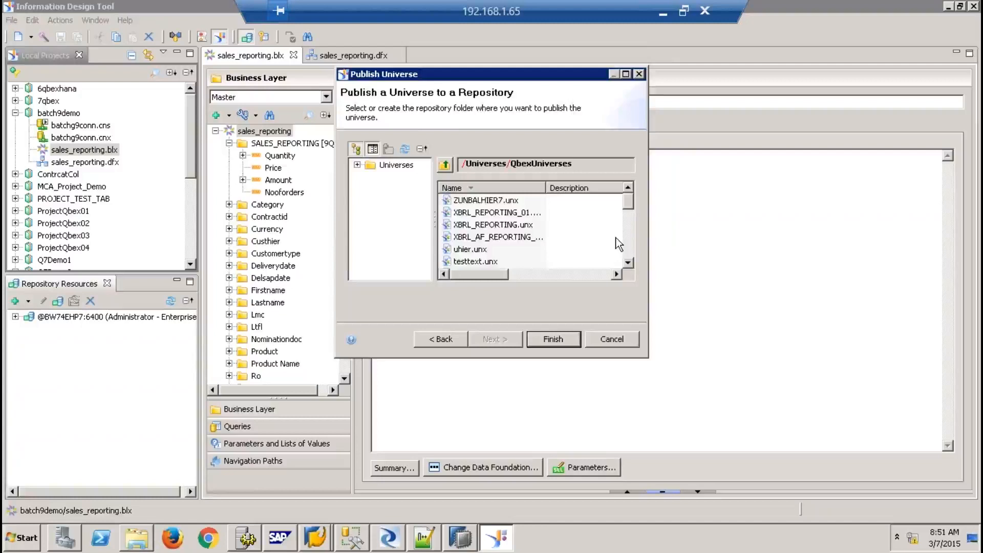
left_click(40, 545)
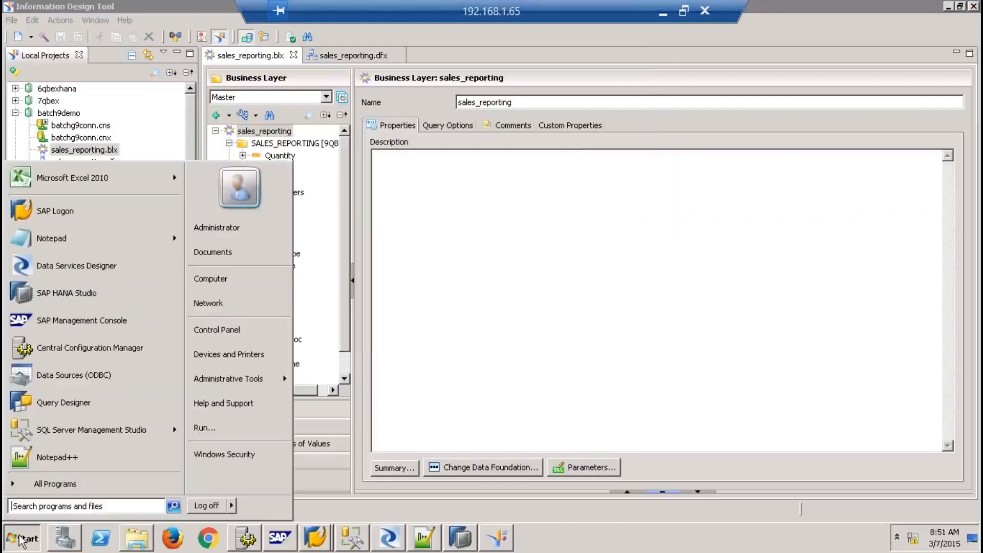
Launch Web Intelligence Rich Client from the SAP Business Intelligence program folder
left_click(53, 476)
left_click(76, 363)
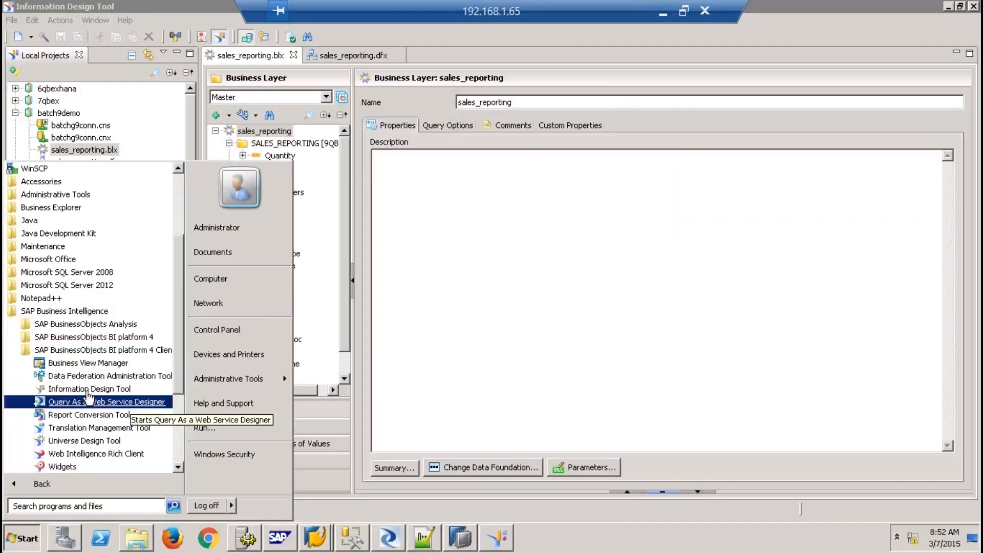
left_click(88, 455)
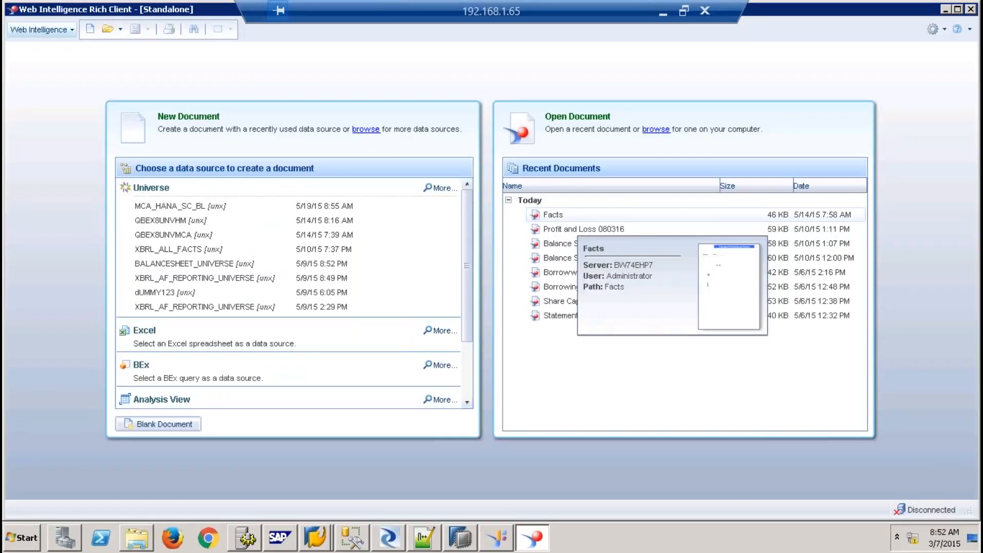
Log on and start a new universe-based document on sales_reporting.unx
left_click(87, 29)
left_click(460, 189)
left_click(503, 404)
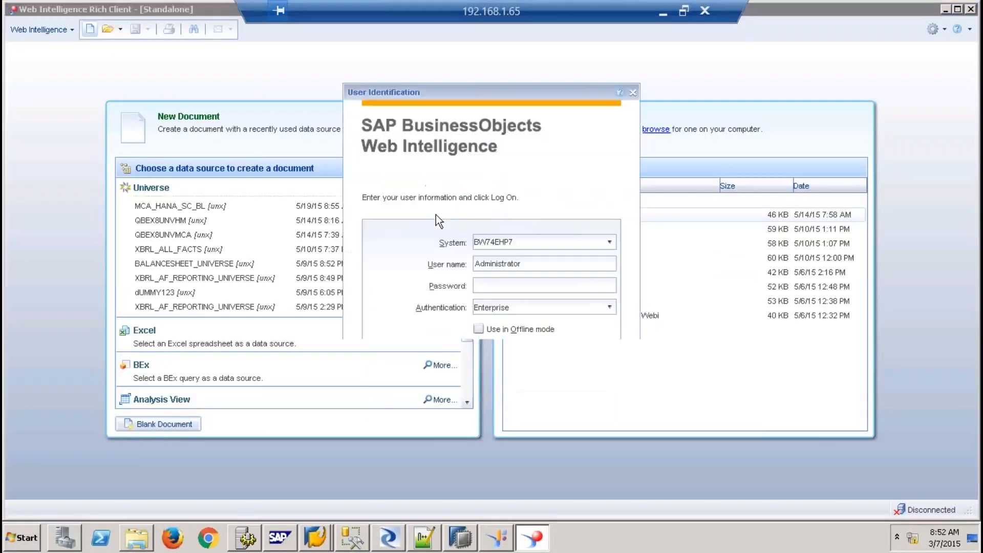
type("•••••••")
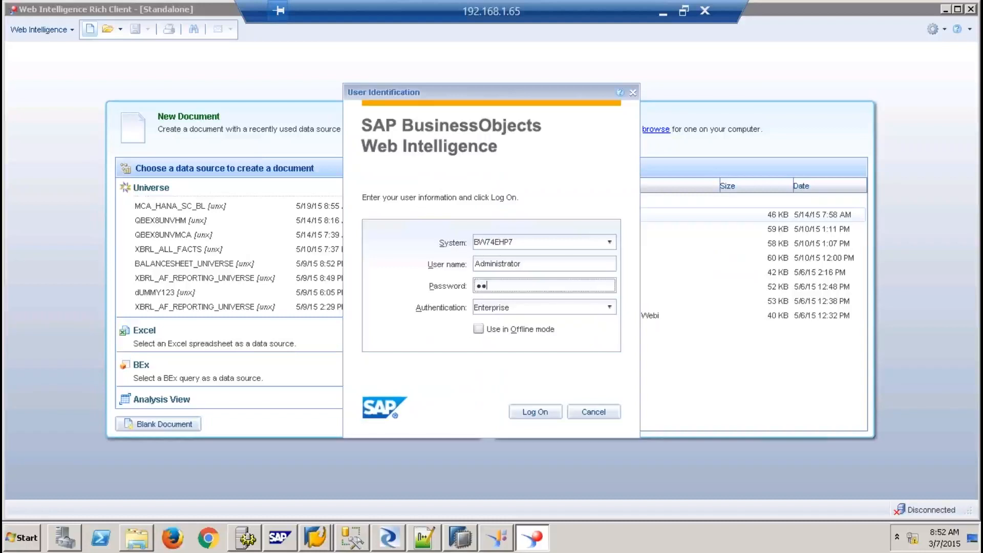
type("•••")
key("Return")
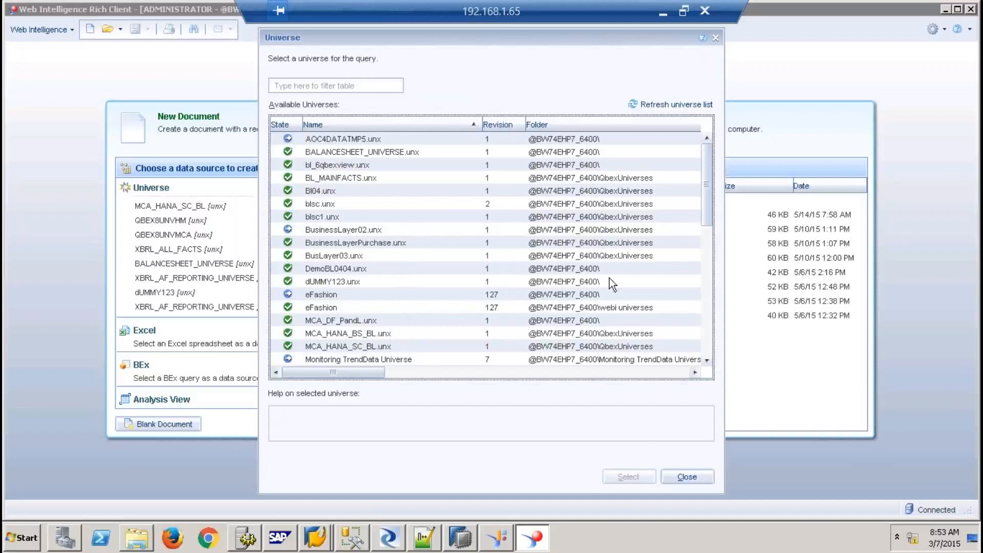
left_click(706, 326)
double_click(377, 321)
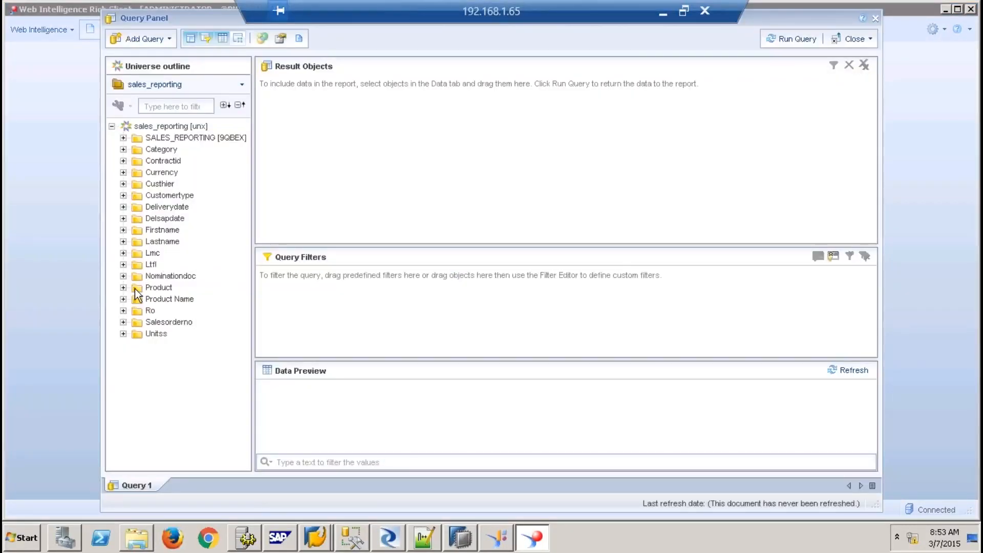
Add Salesorderno, Amount and Quantity as result objects and run the query
left_click(124, 322)
double_click(169, 333)
left_click(123, 137)
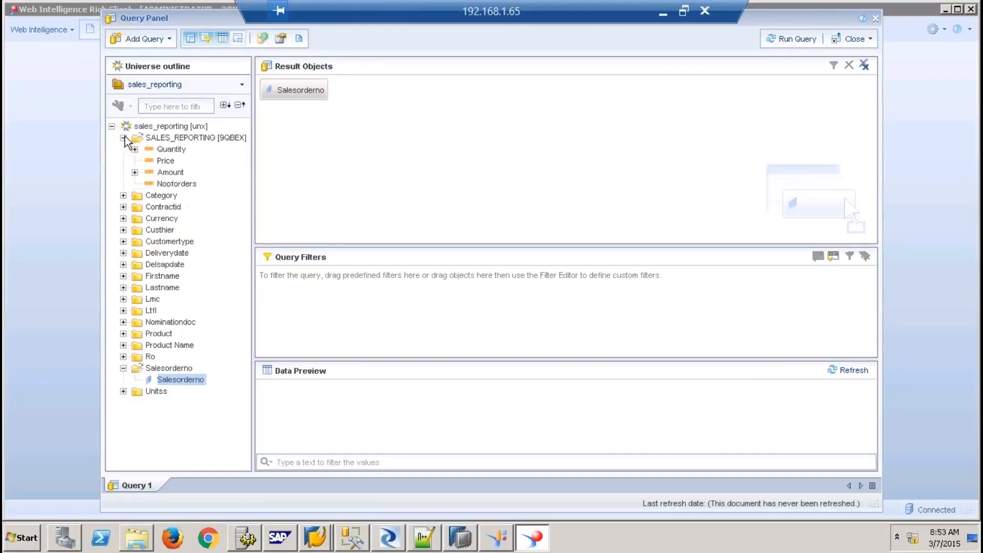
double_click(170, 172)
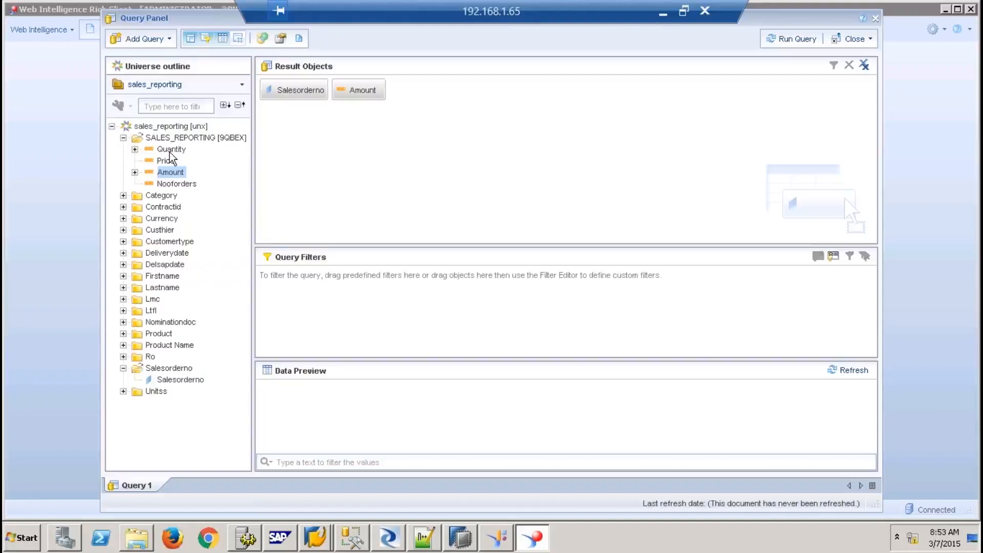
double_click(171, 149)
left_click(795, 40)
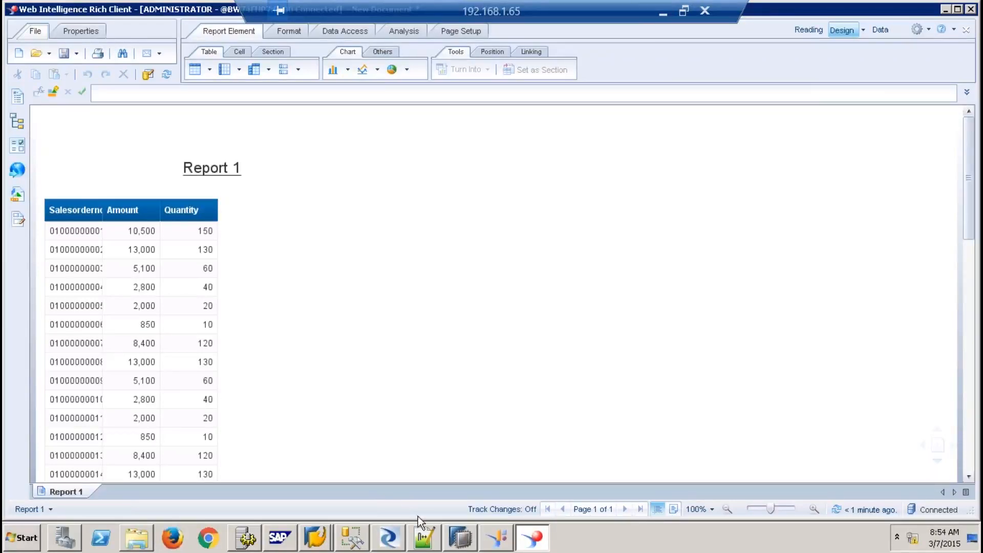
mouse_move(399, 537)
left_click(954, 27)
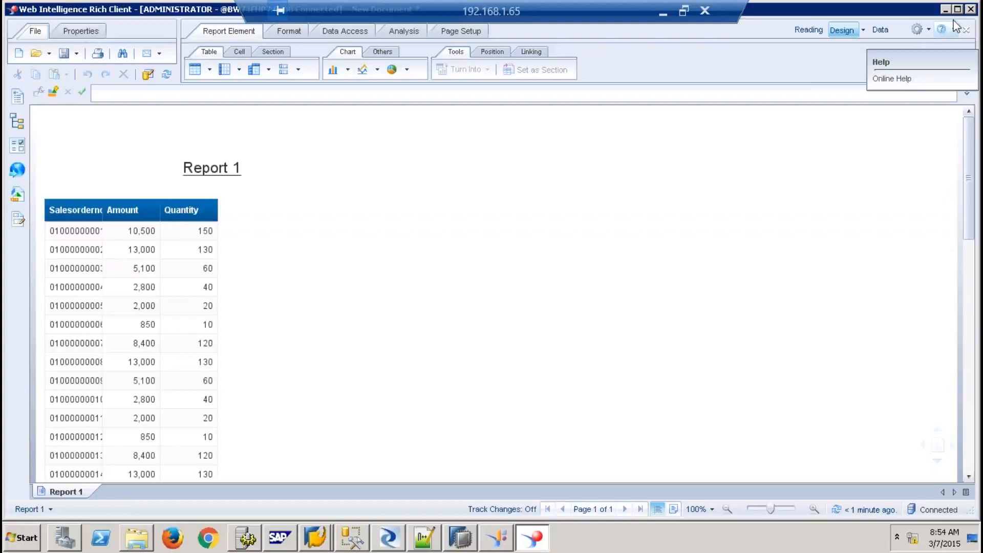
left_click(929, 132)
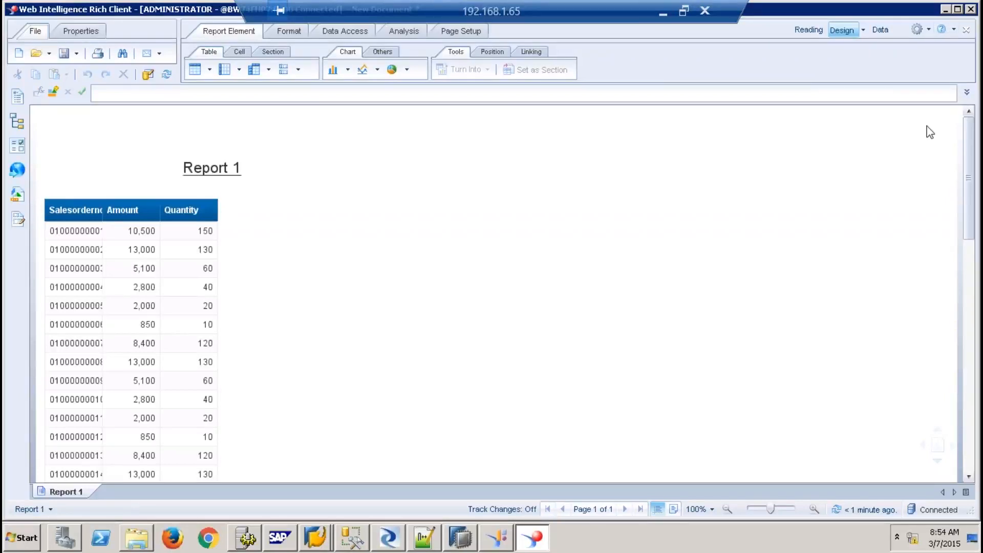
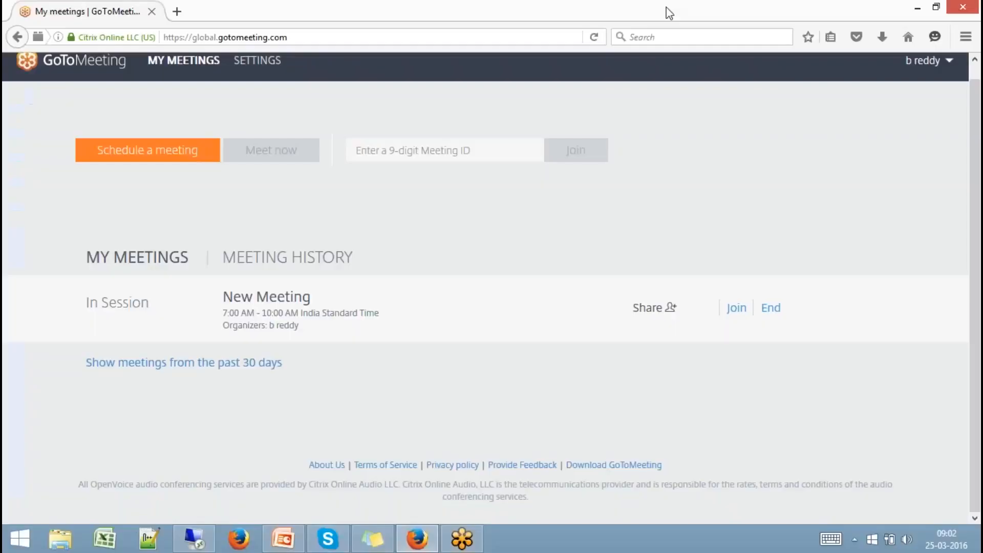
Minimize the remote desktop session to return to the local desktop showing the meeting page
left_click(663, 14)
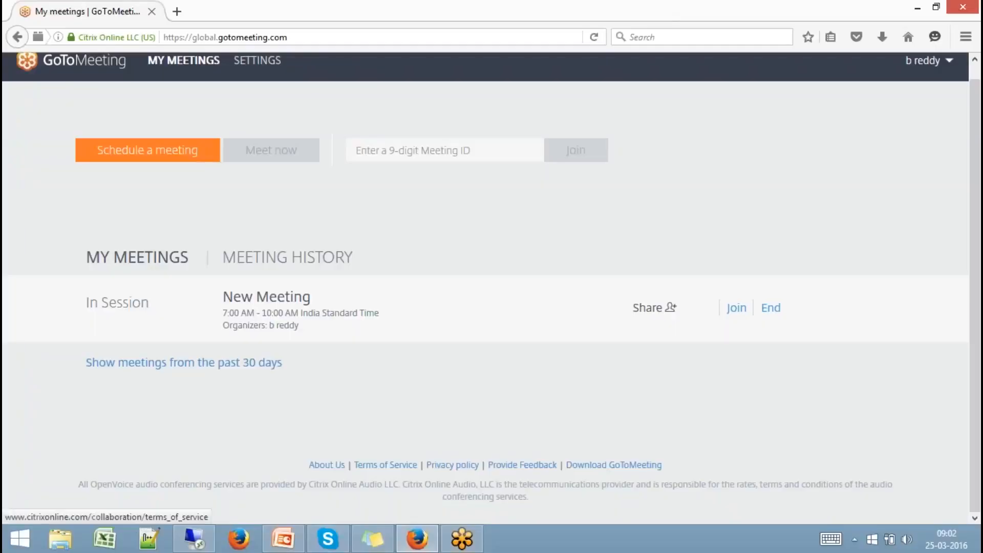
Search 'design' on the Start screen and launch Design Studio (64 bit)
left_click(20, 538)
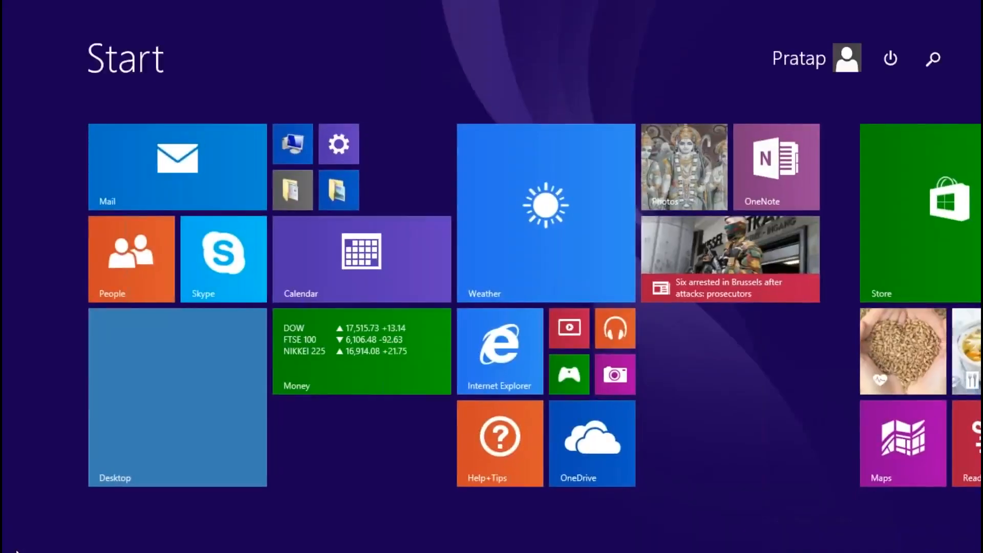
type("design Studio (64 bit")
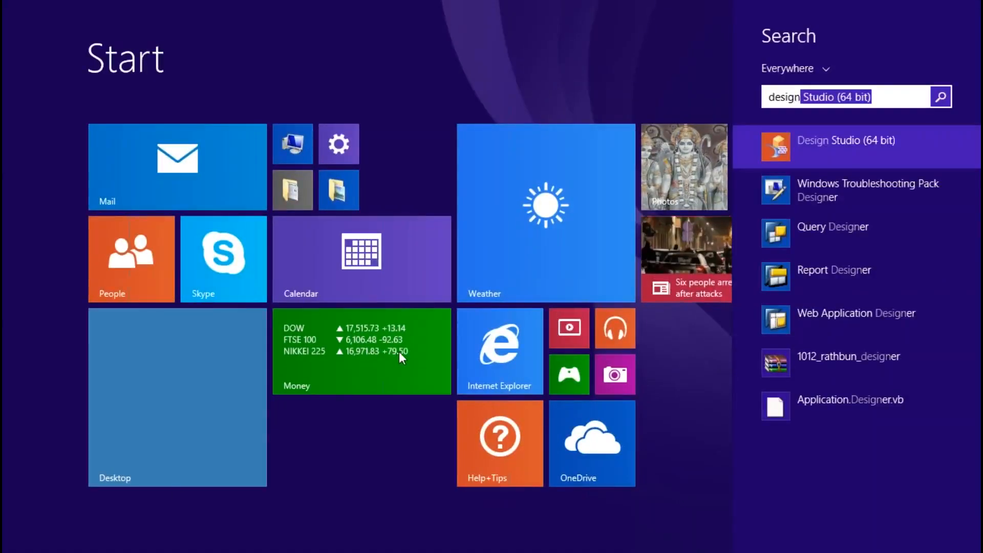
left_click(835, 157)
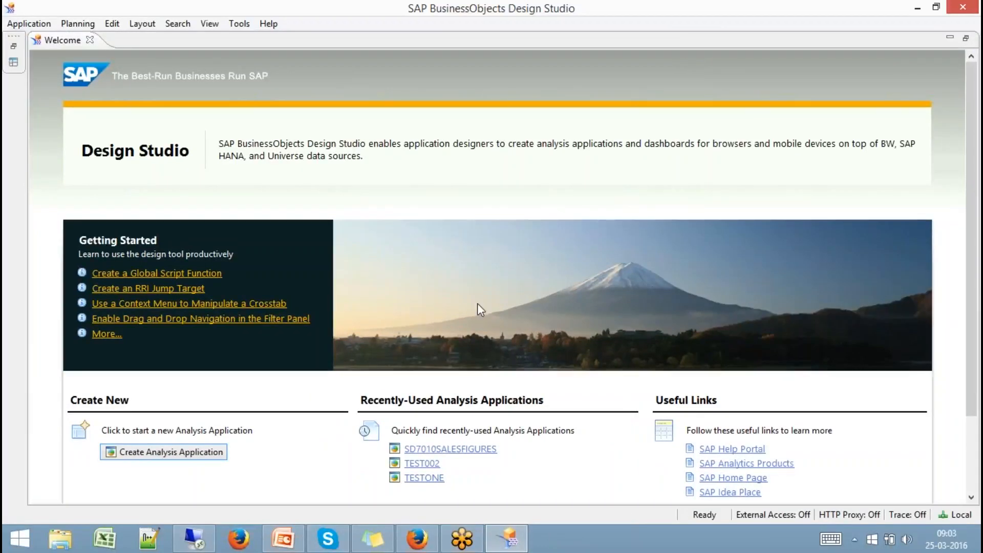
Close the Welcome page and create a SAPUI5 m Basic Layout application named MOBILE01
left_click(90, 40)
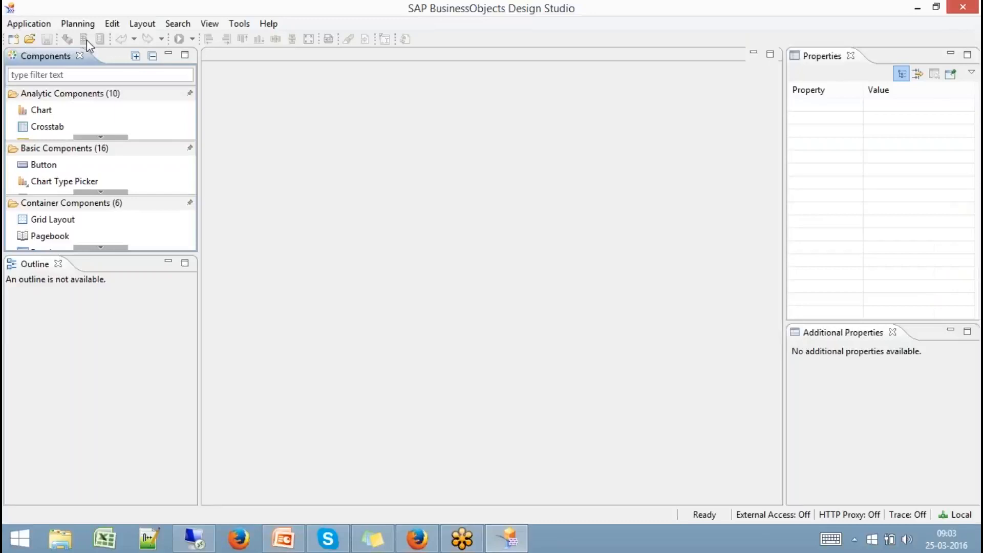
left_click(87, 26)
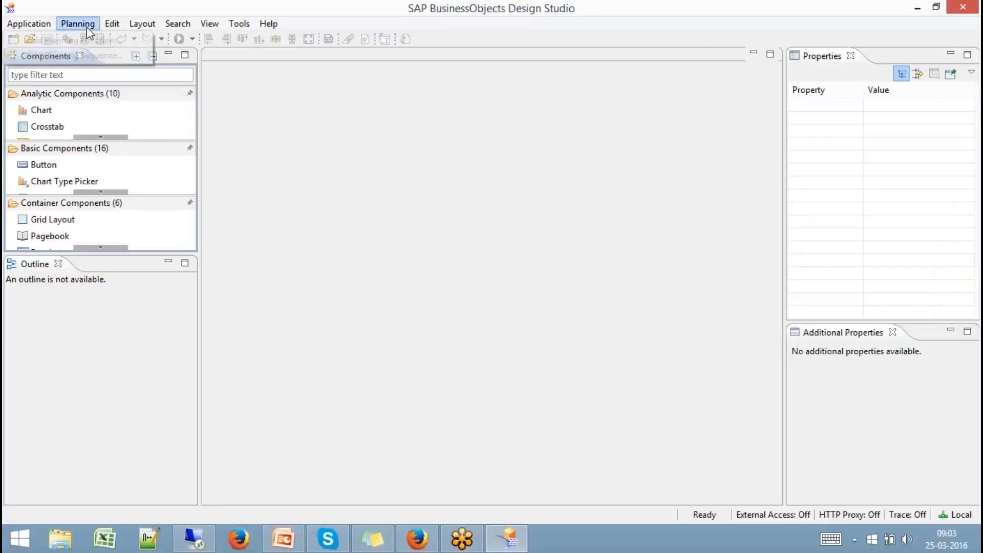
left_click(267, 108)
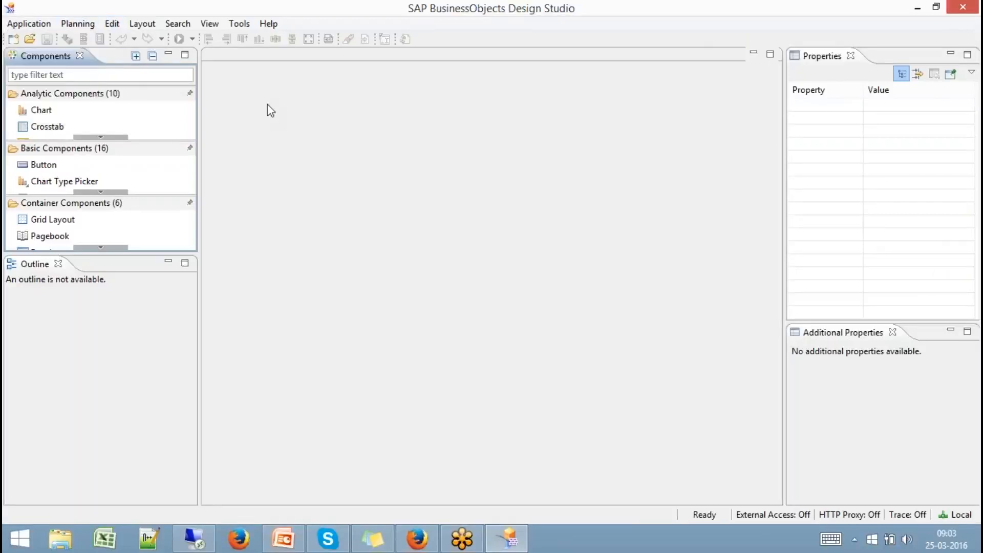
left_click(13, 38)
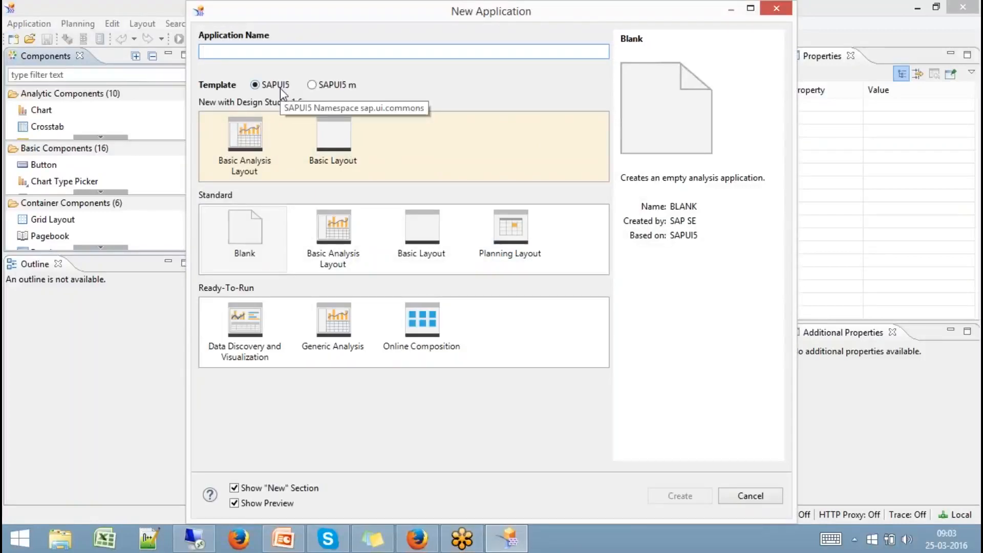
left_click(320, 87)
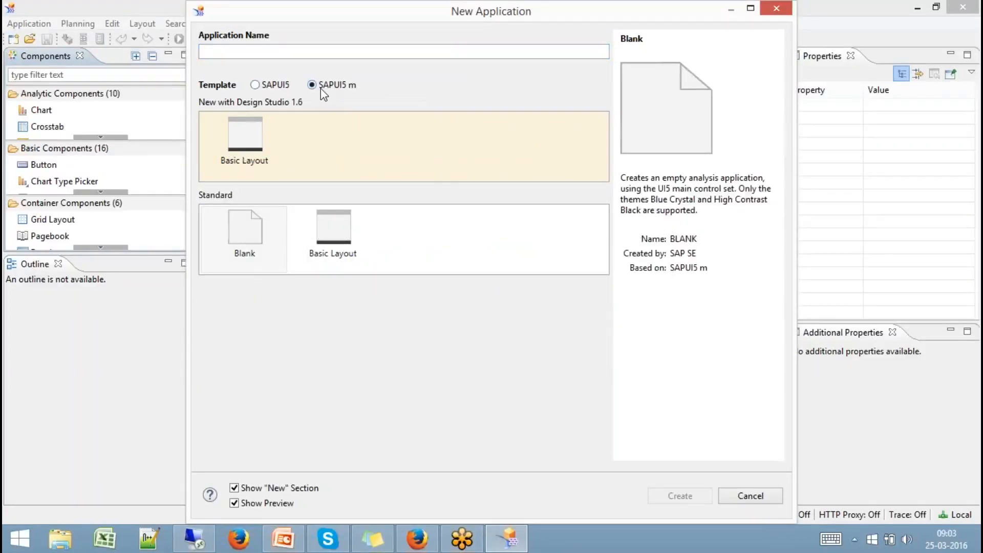
left_click(343, 234)
left_click(566, 179)
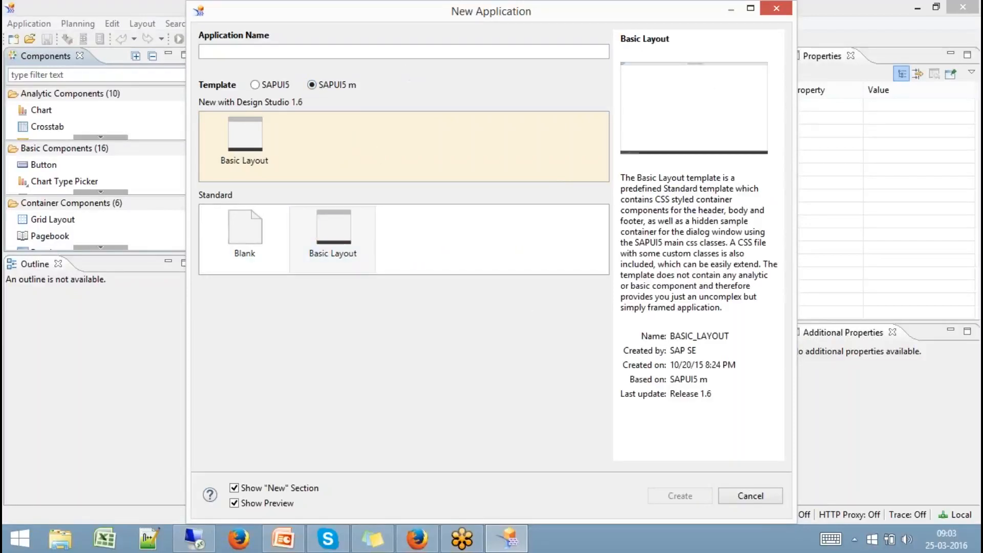
type("MOBILE")
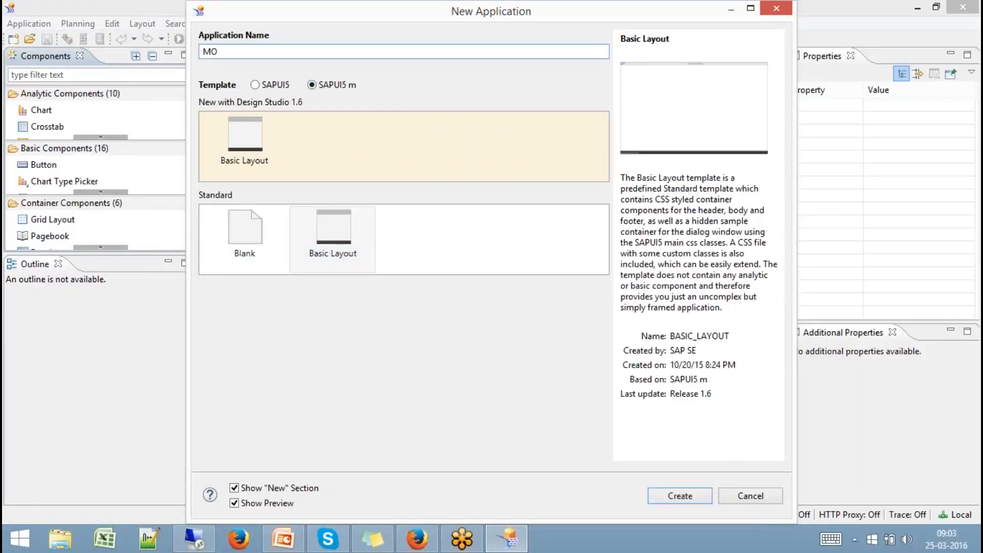
type("01")
left_click(680, 496)
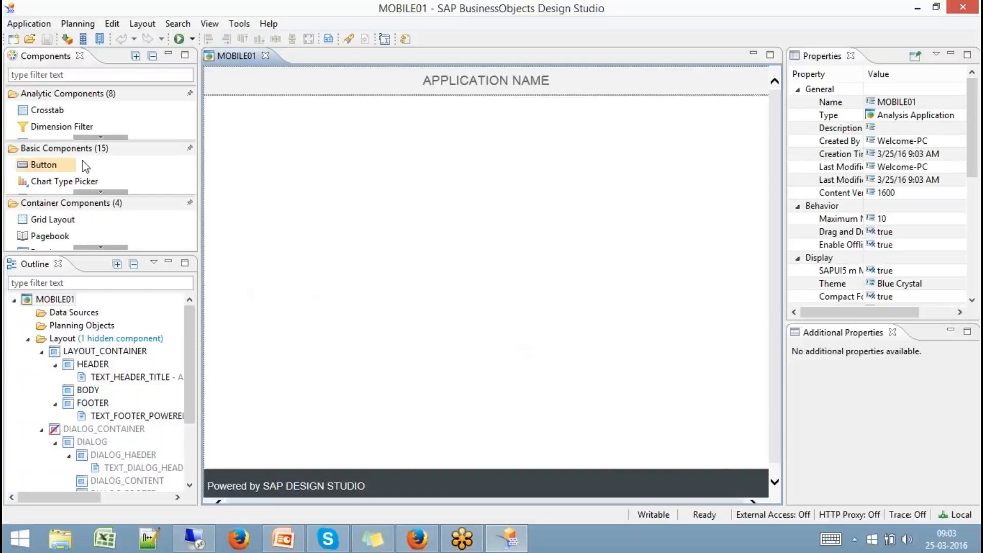
Drop a Crosstab into the body and position it at top/left margins 58/77
left_click_drag(42, 114, 282, 163)
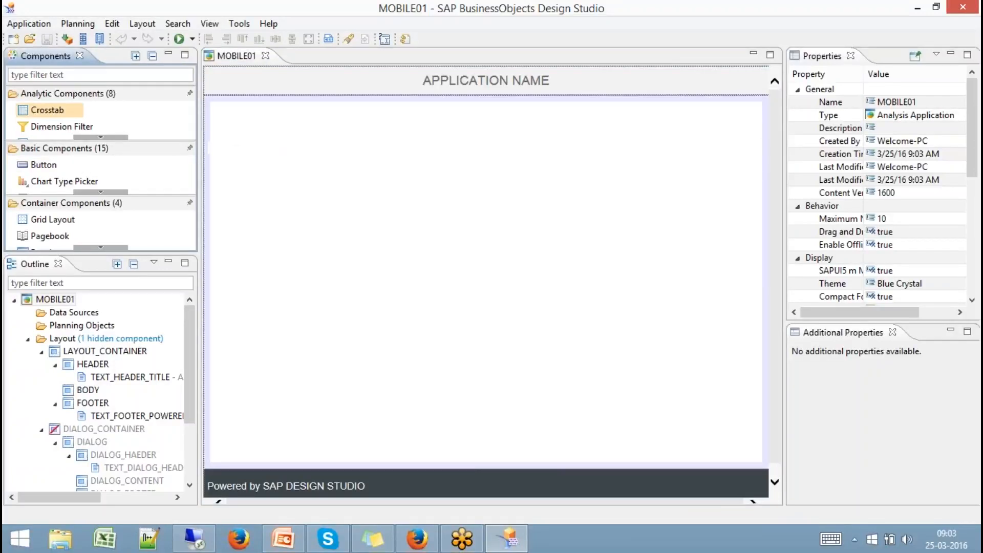
left_click_drag(406, 200, 383, 180)
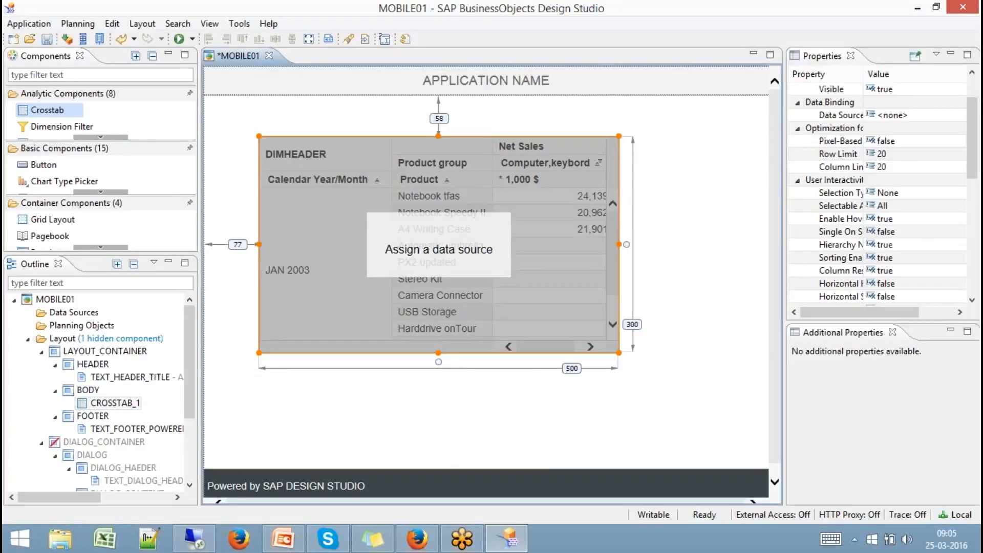
Delete the crosstab, add a Spreadsheet component, and shorten it to end above the footer
key("Delete")
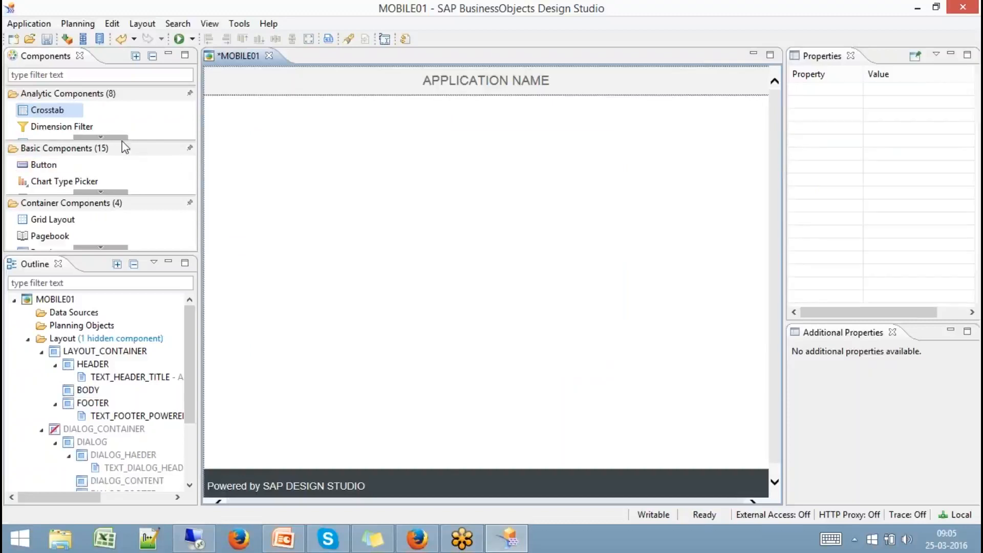
scroll(121, 137, "down", 2)
scroll(121, 139, "down", 1)
left_click_drag(76, 133, 267, 134)
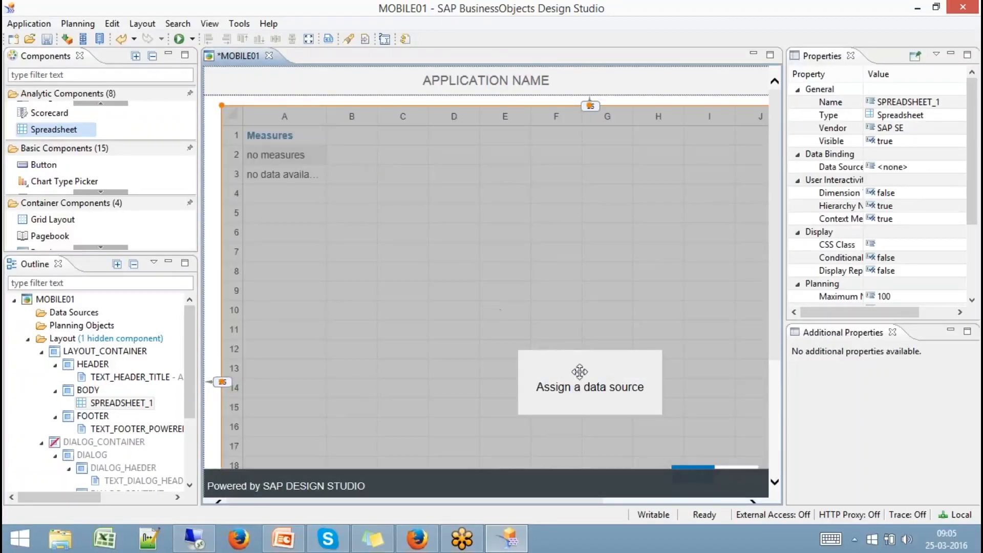
scroll(779, 370, "down", 1)
scroll(778, 379, "down", 5)
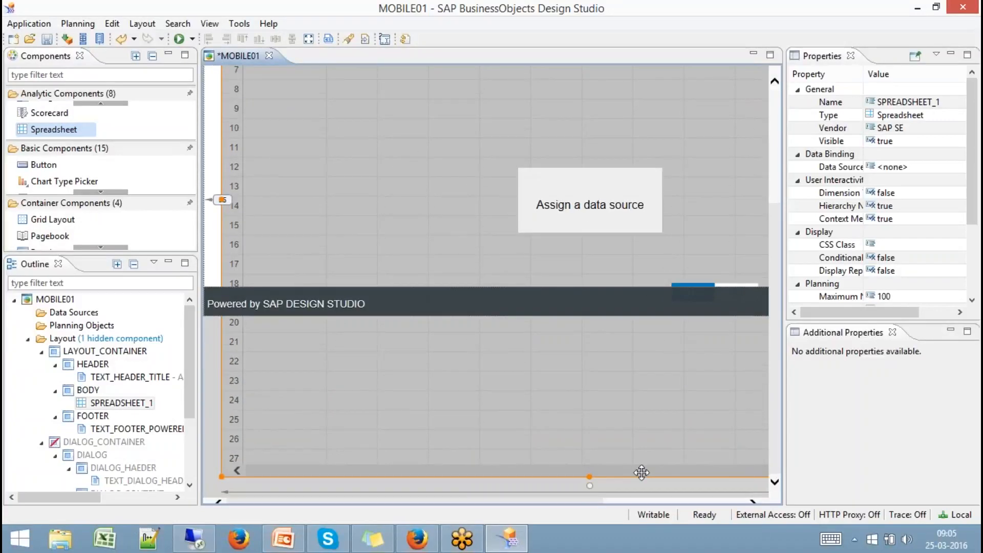
left_click_drag(590, 476, 564, 285)
left_click_drag(775, 240, 772, 211)
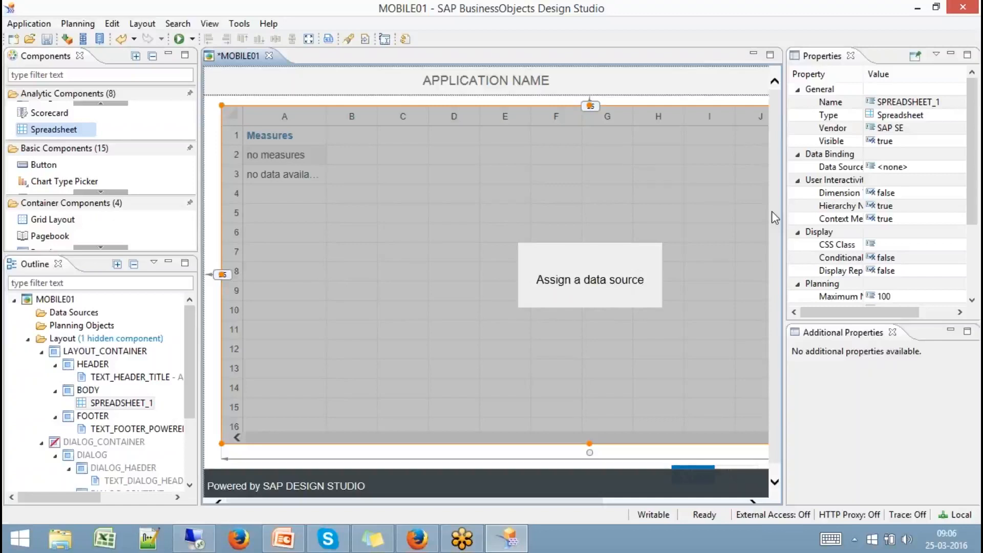
left_click(91, 29)
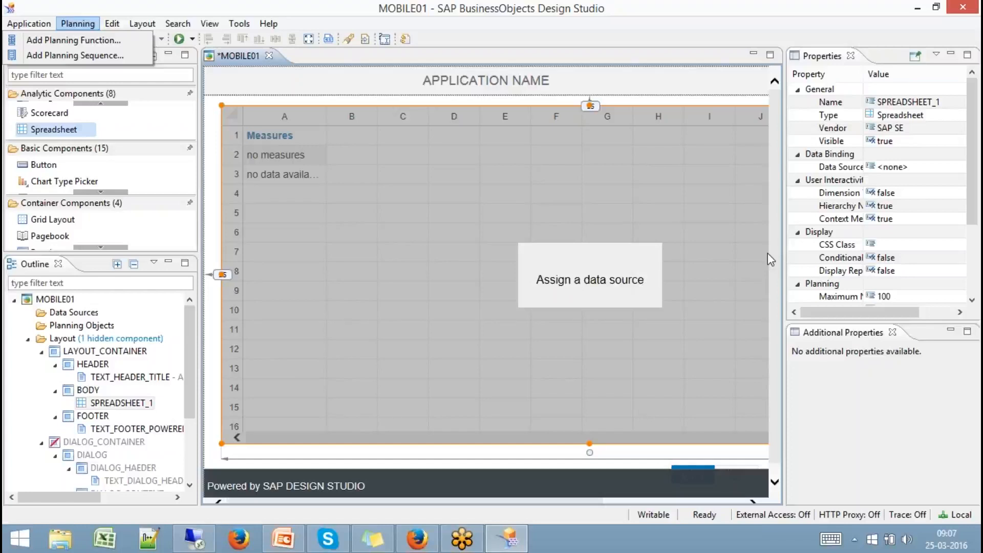
left_click(243, 25)
left_click(242, 24)
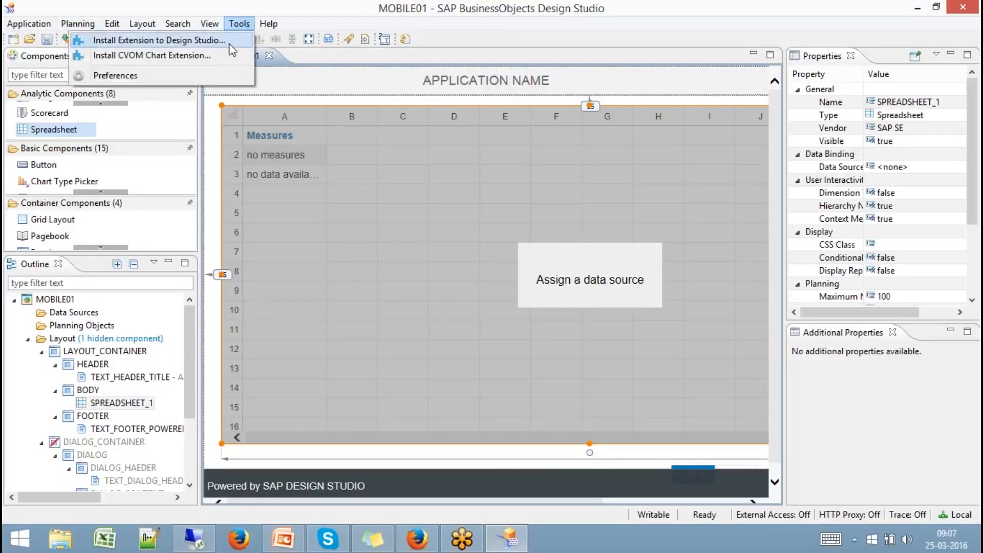
left_click(216, 73)
left_click(537, 85)
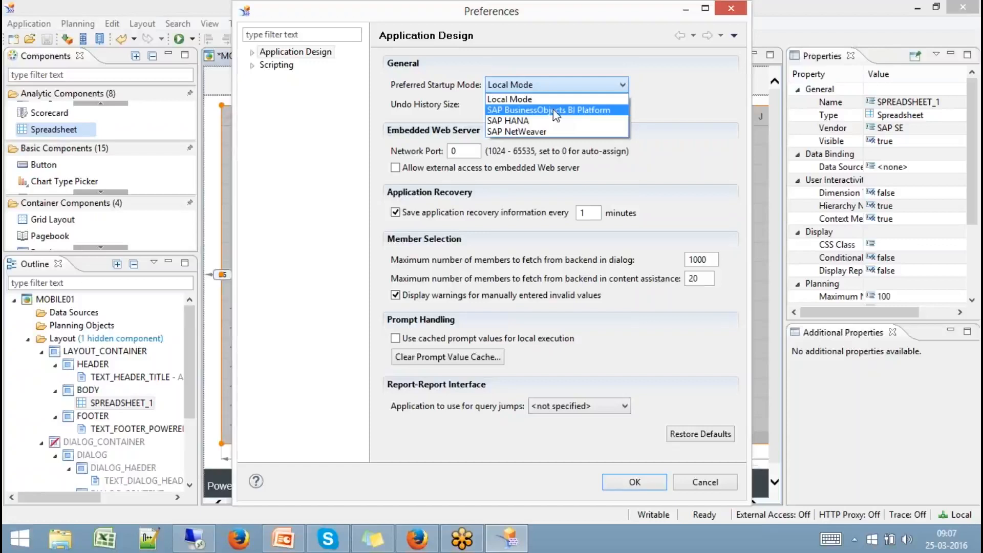
left_click(699, 483)
left_click(698, 482)
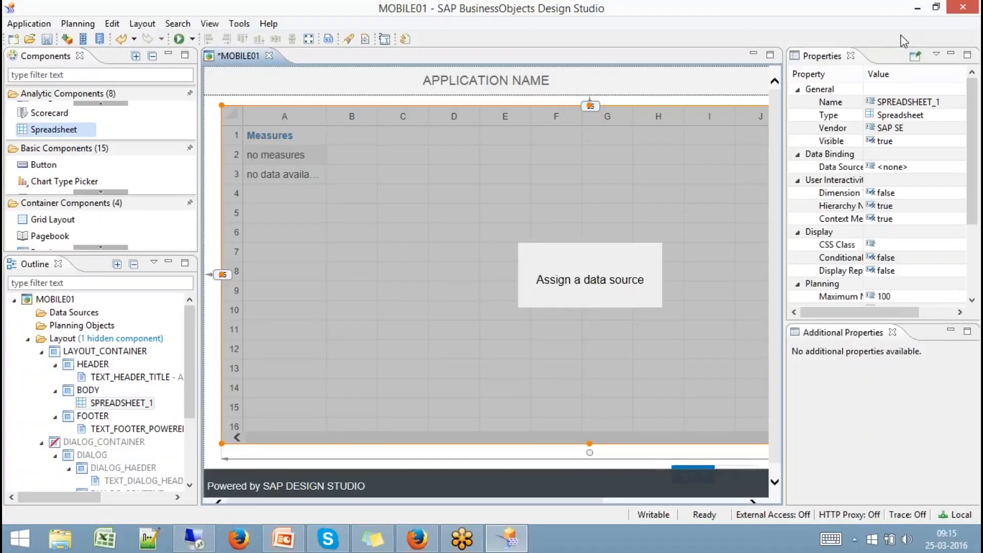
Minimize Design Studio and the Firefox browser to reveal the desktop sticky note
left_click(919, 10)
left_click(919, 10)
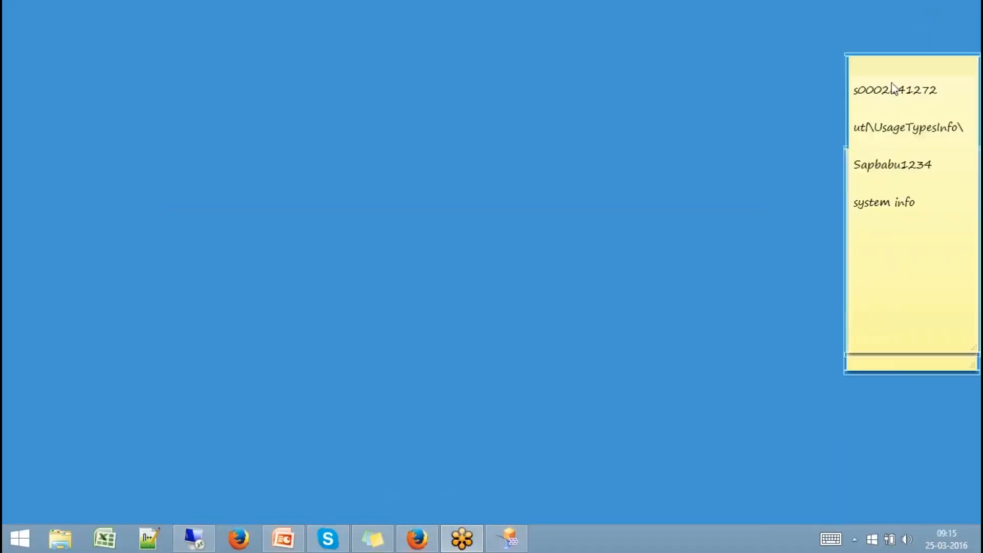